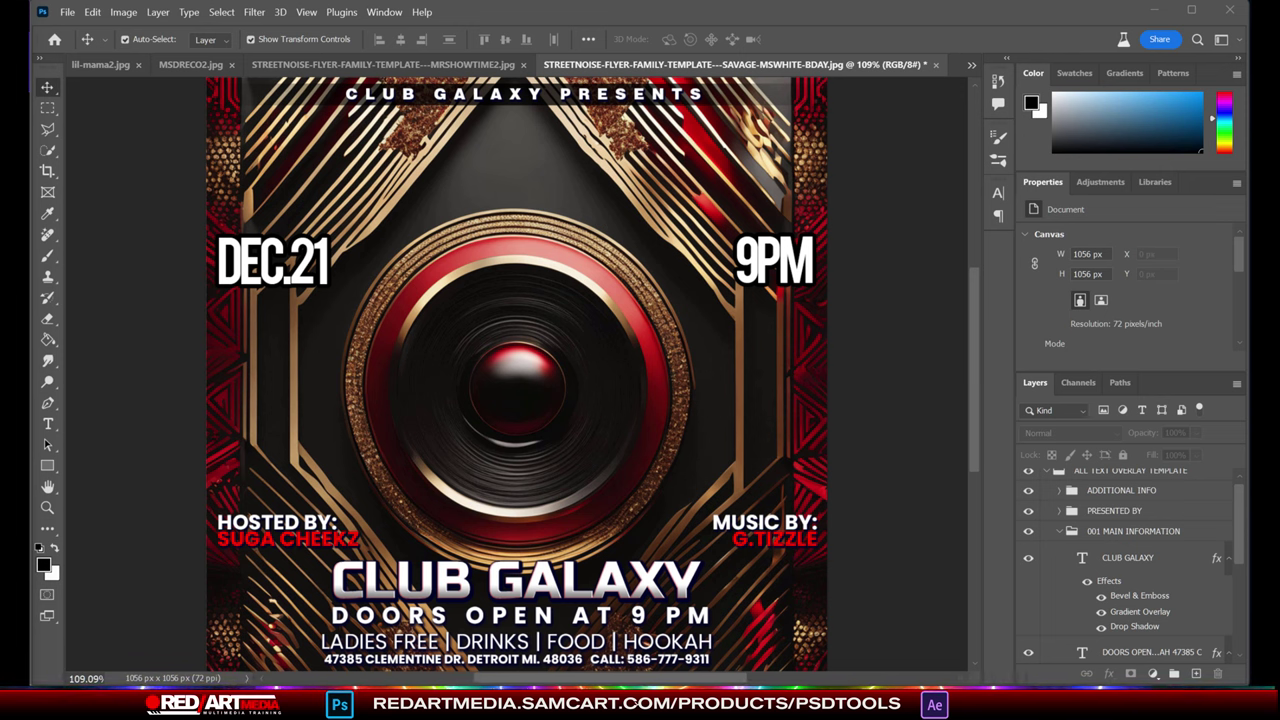
Close the lil-mama2, Jack'n the Box, Halloween party and Domestic Violence flyers
scroll(522, 274, "down", 1)
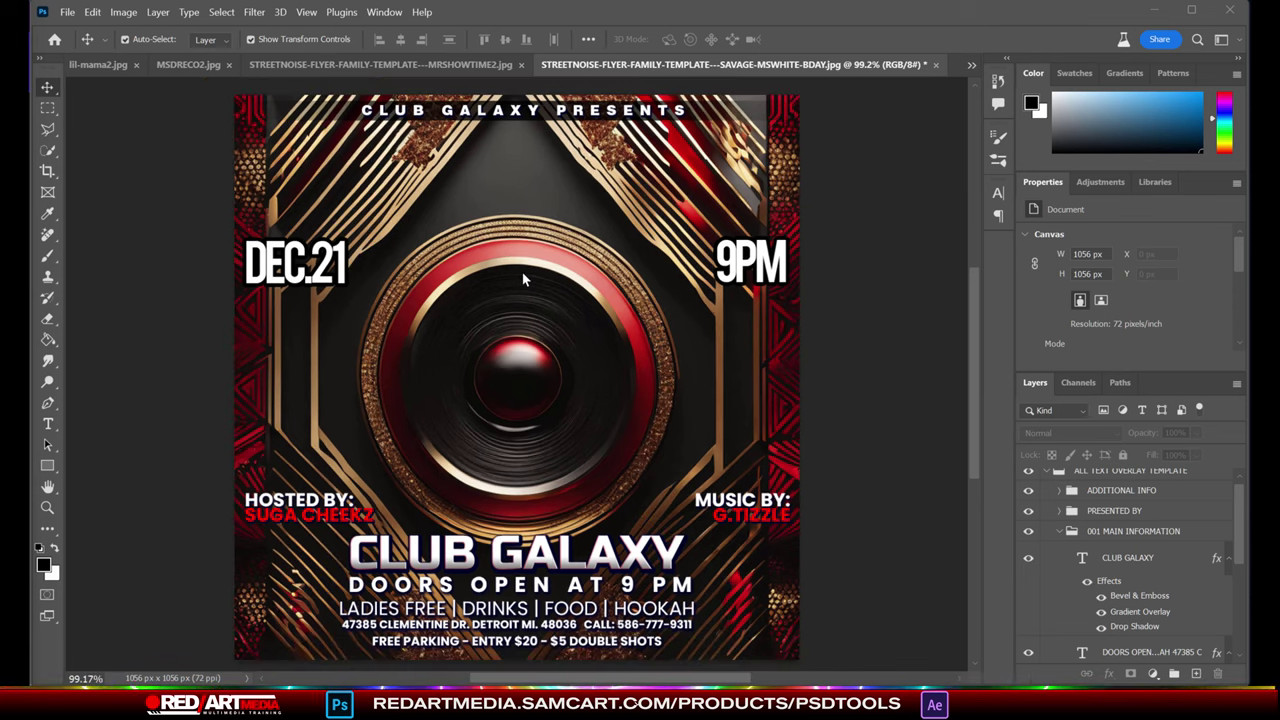
left_click(382, 62)
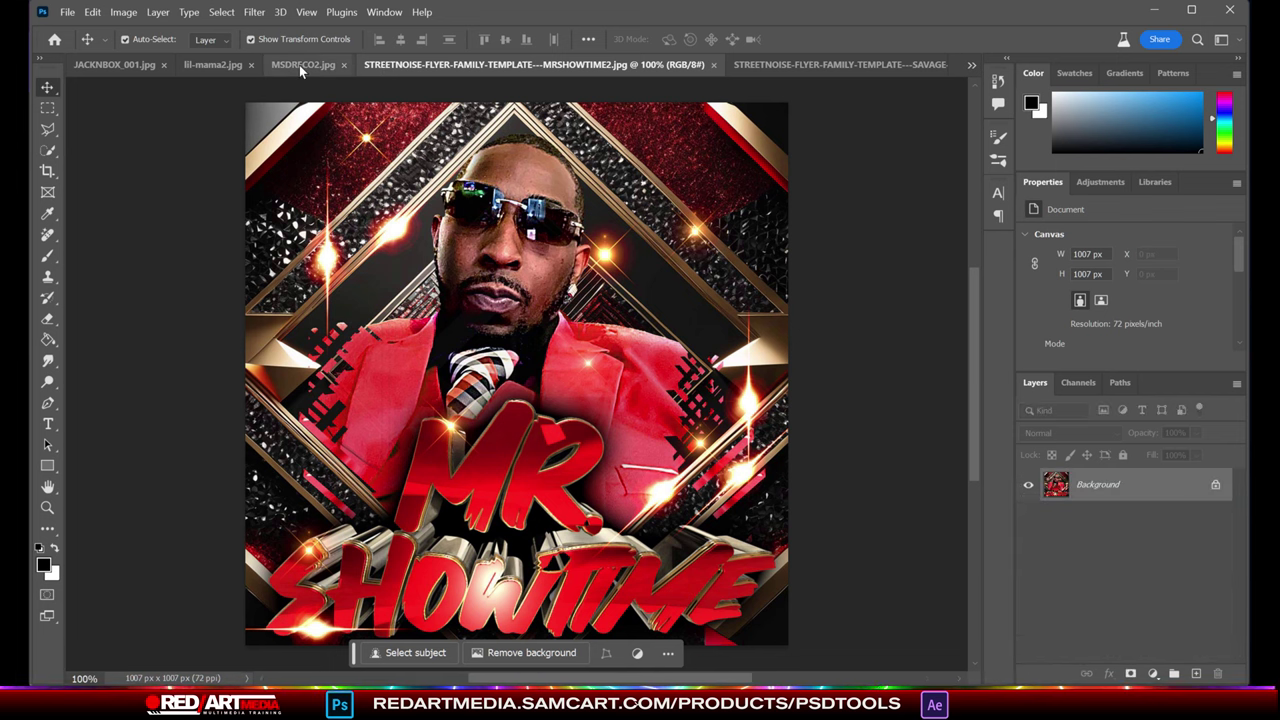
left_click(299, 65)
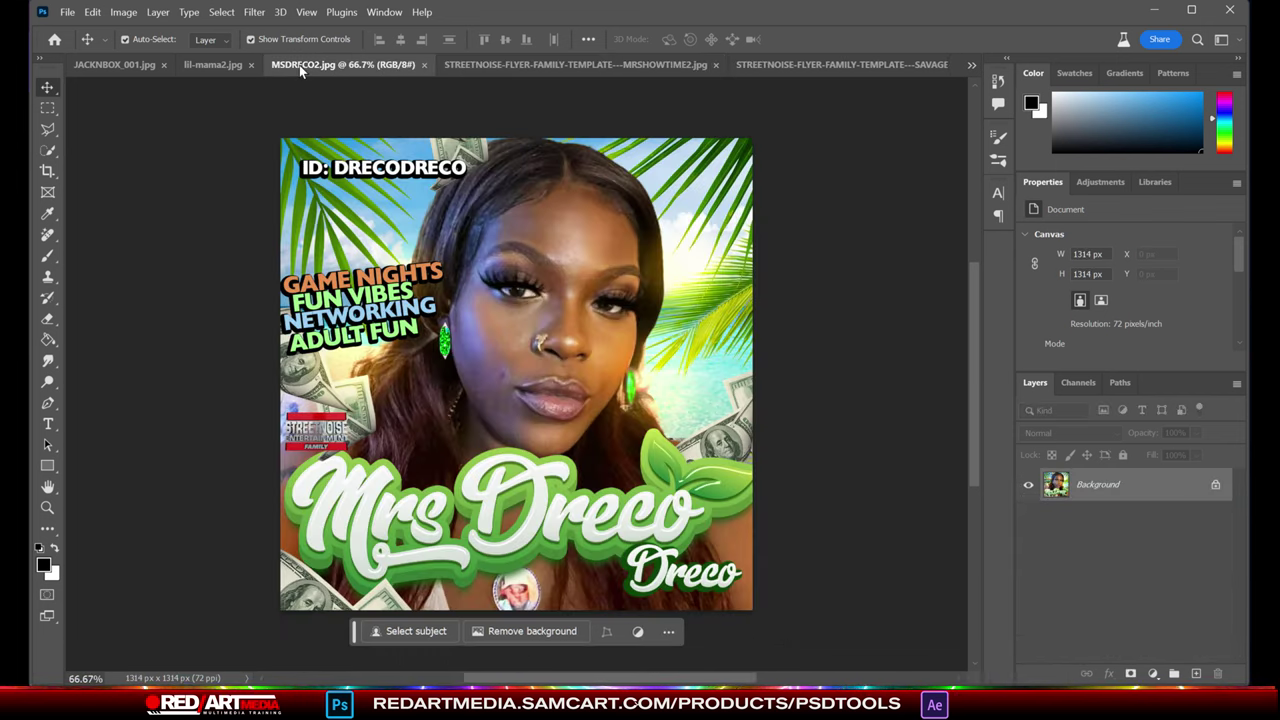
left_click(194, 63)
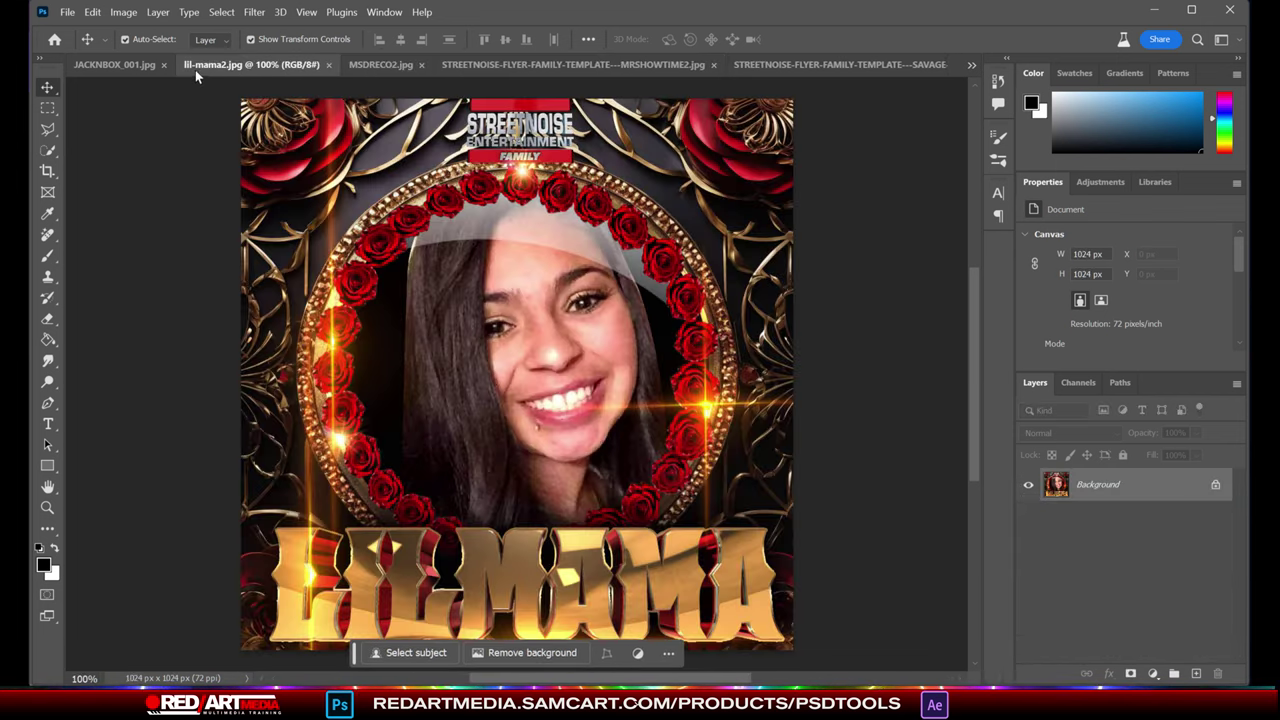
left_click(330, 65)
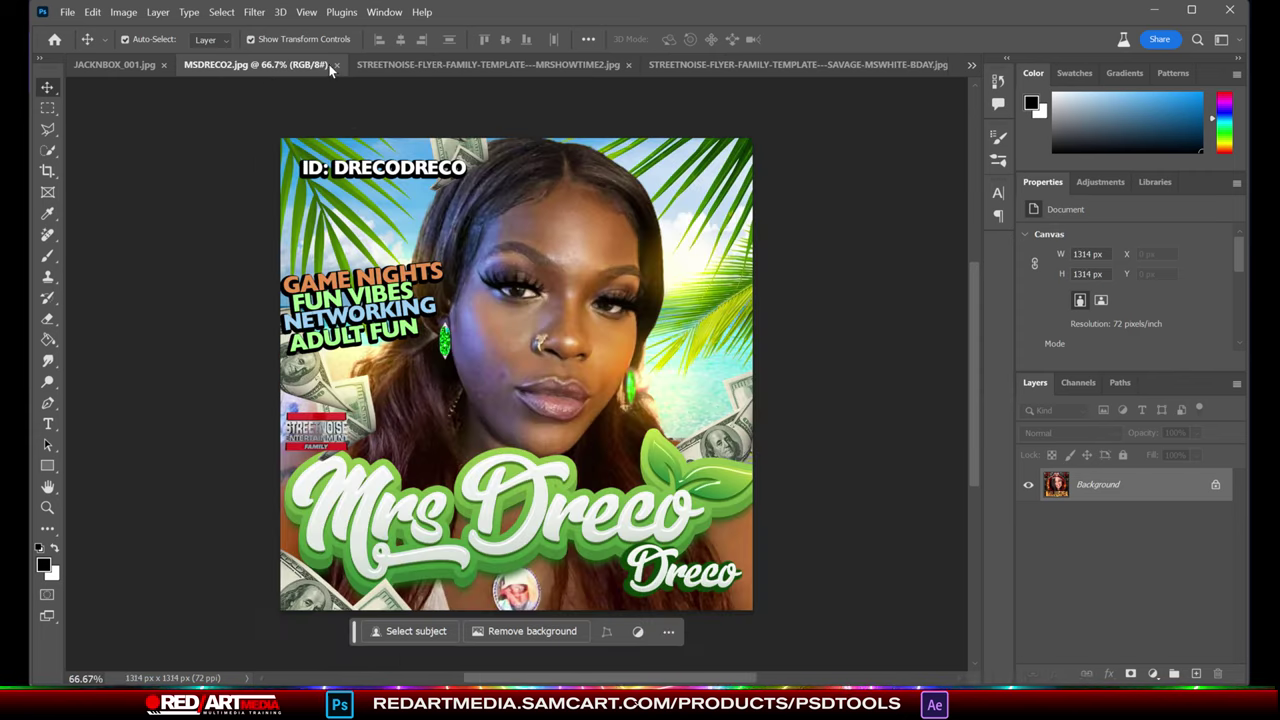
left_click(126, 67)
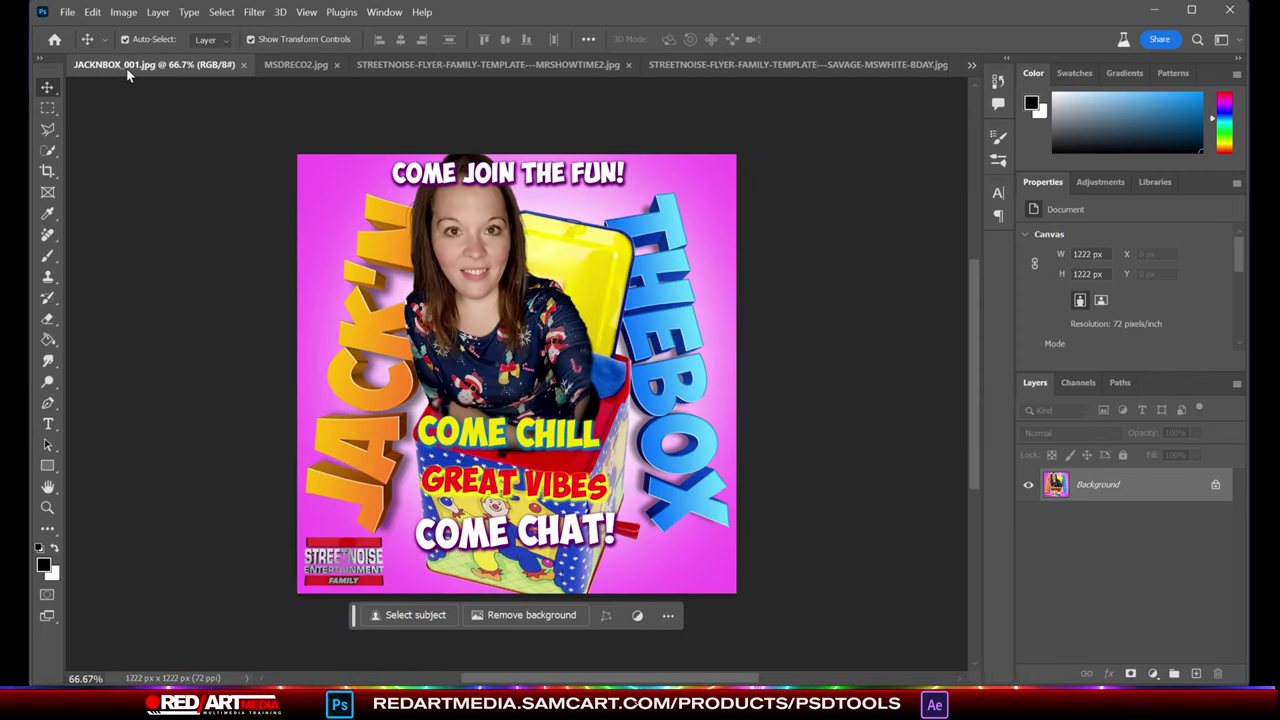
left_click(243, 65)
left_click(190, 65)
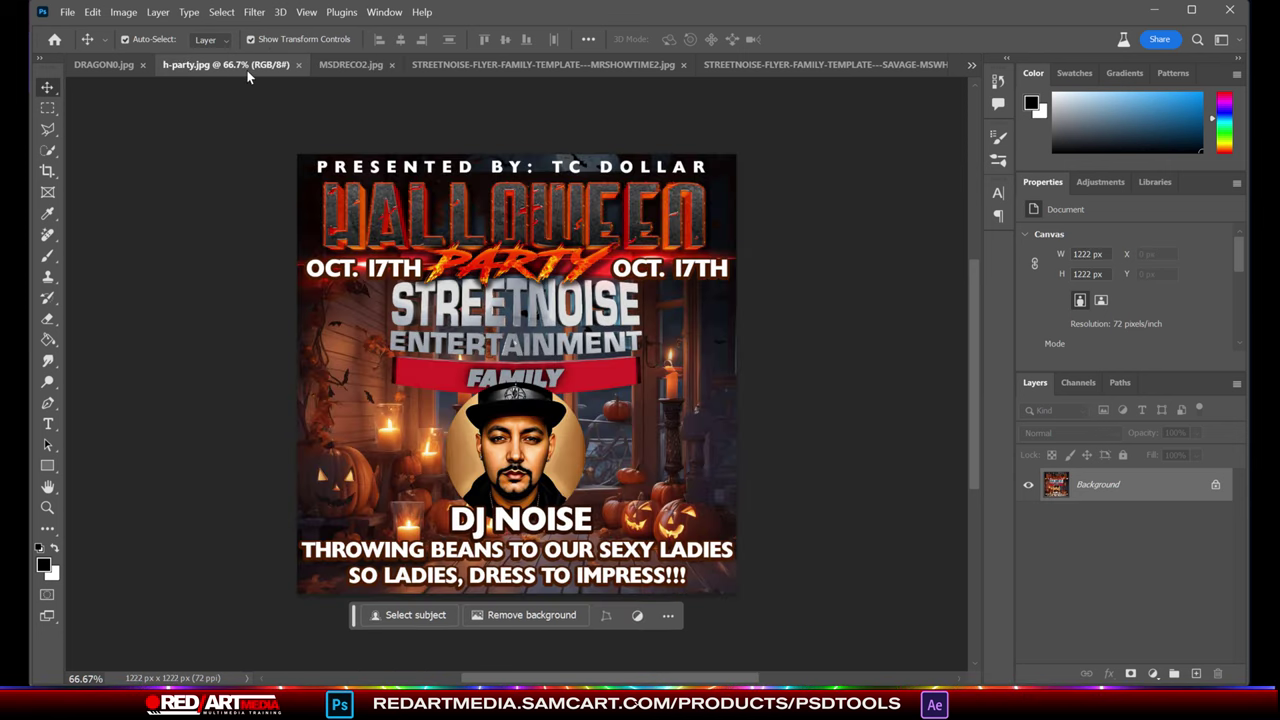
left_click(298, 64)
left_click(166, 66)
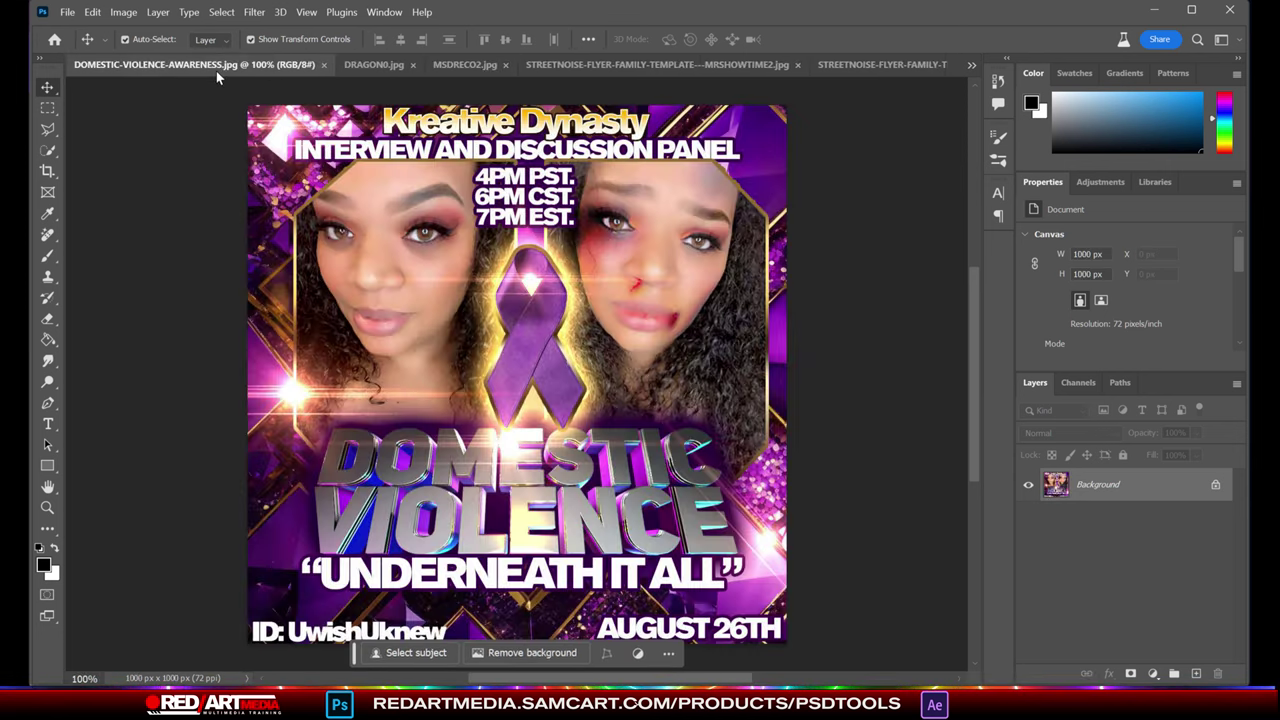
left_click(323, 64)
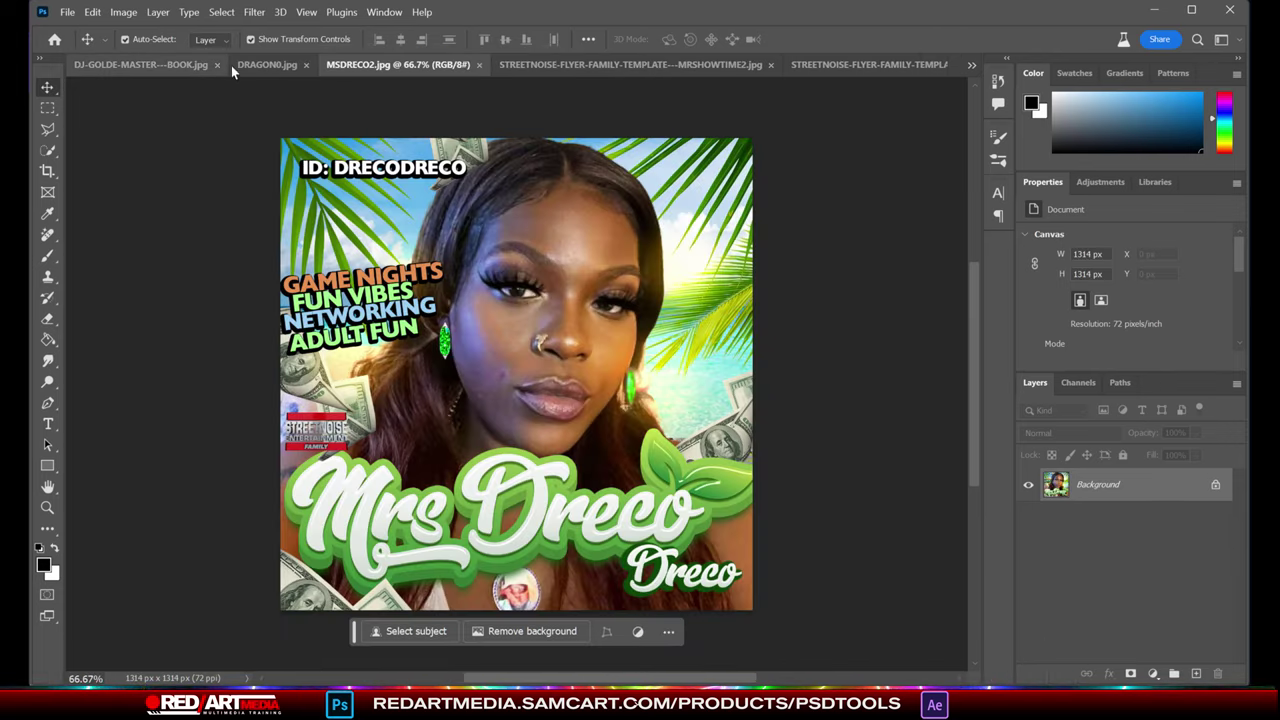
Close the MSDRECO2, Dynasty Dragons, DJ-GOLDE-MASTER---BOOK, Bad Business, Blue and BIGO-STREETS flyers
left_click(480, 66)
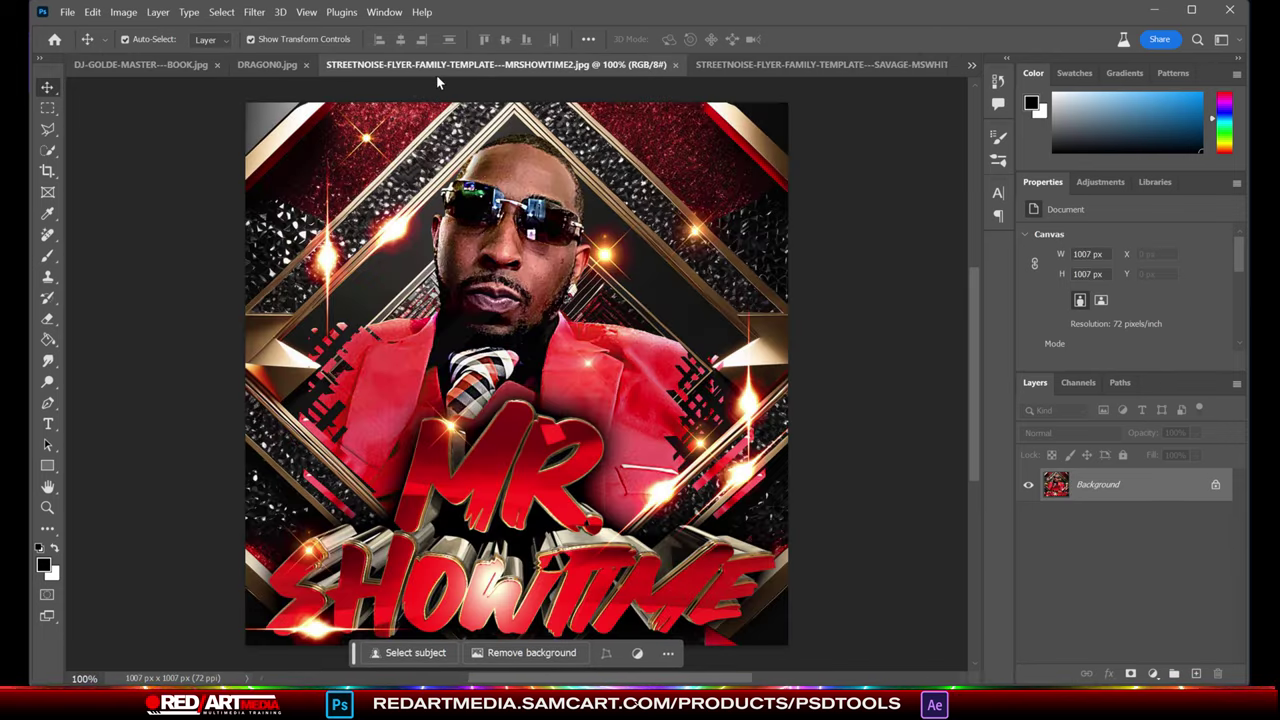
left_click(252, 64)
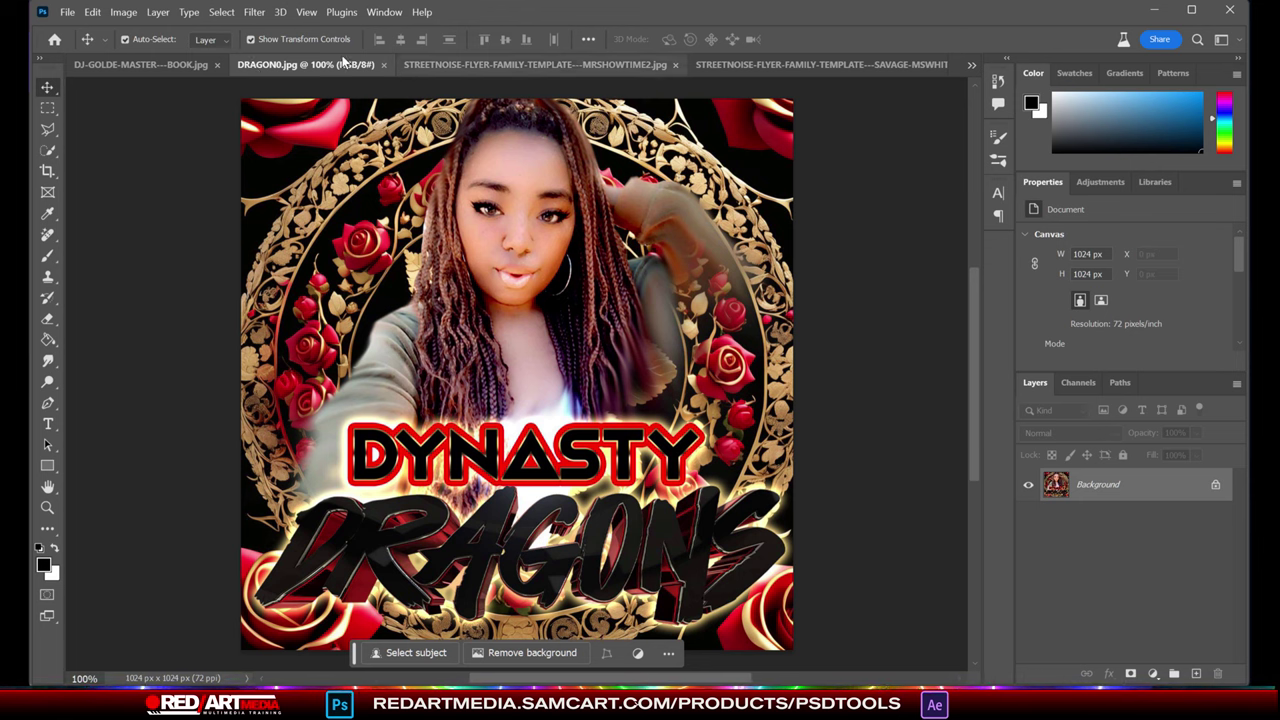
left_click(385, 66)
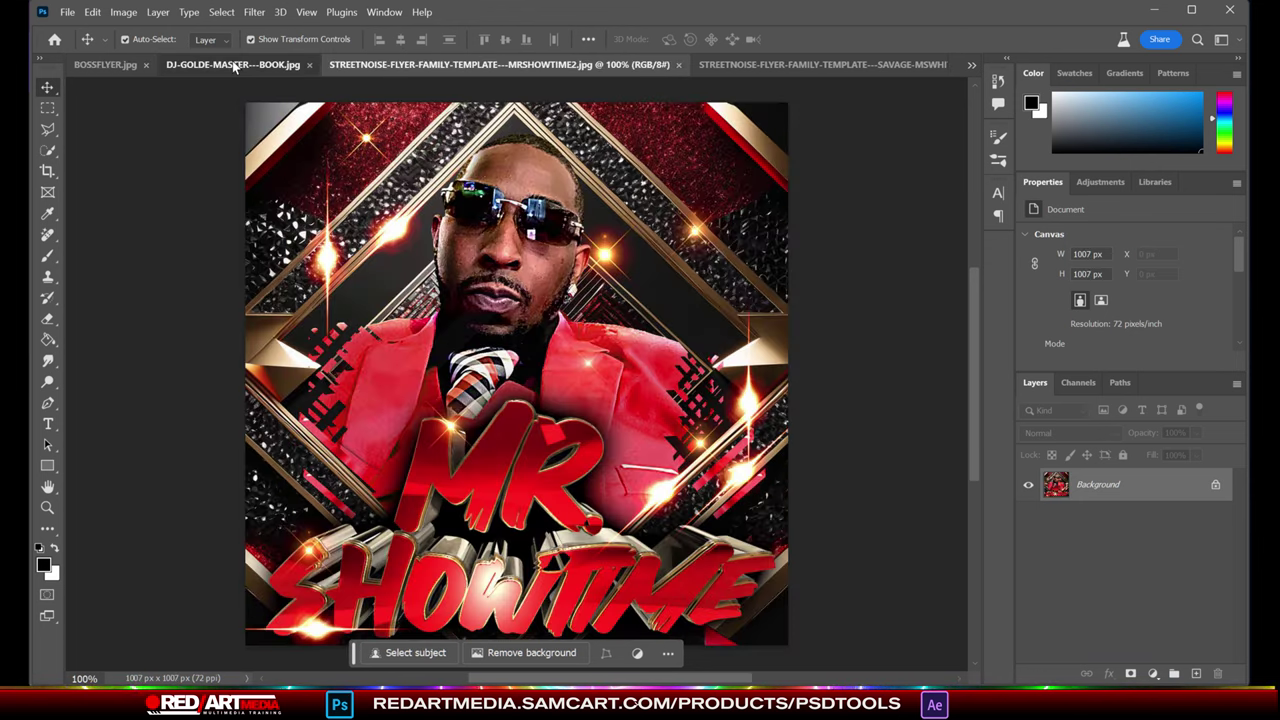
left_click(232, 64)
left_click(385, 66)
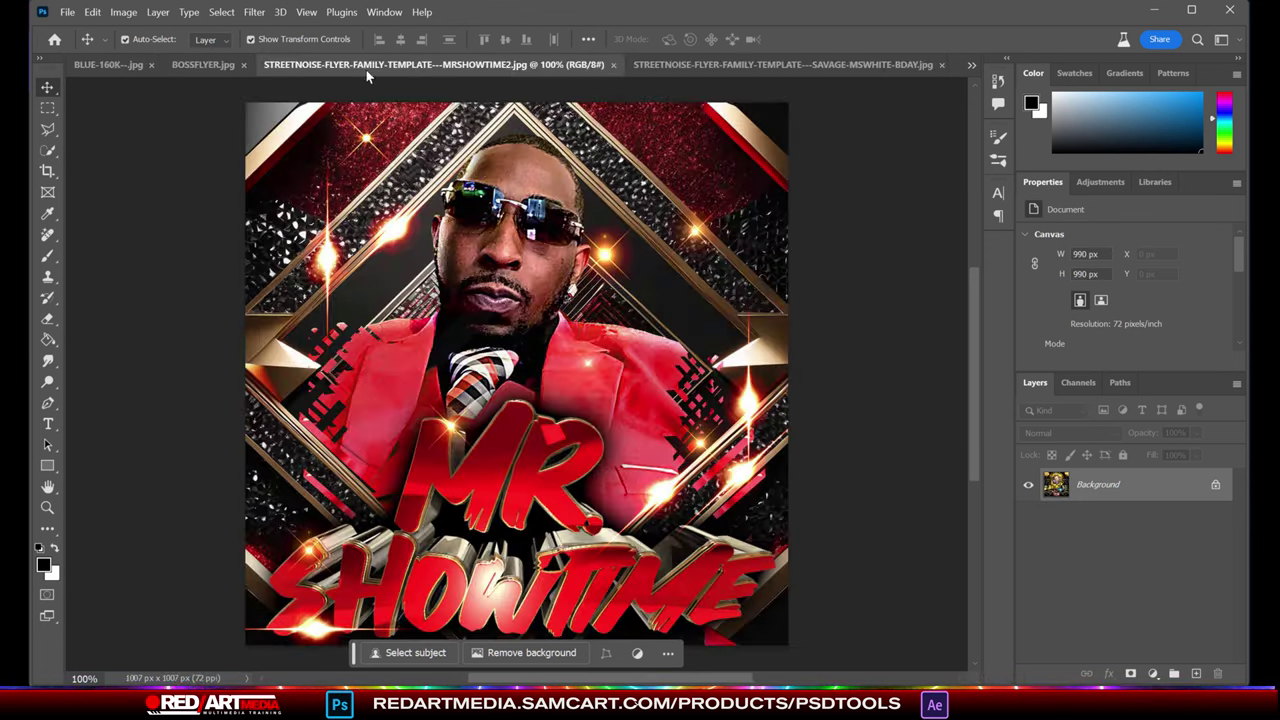
left_click(225, 64)
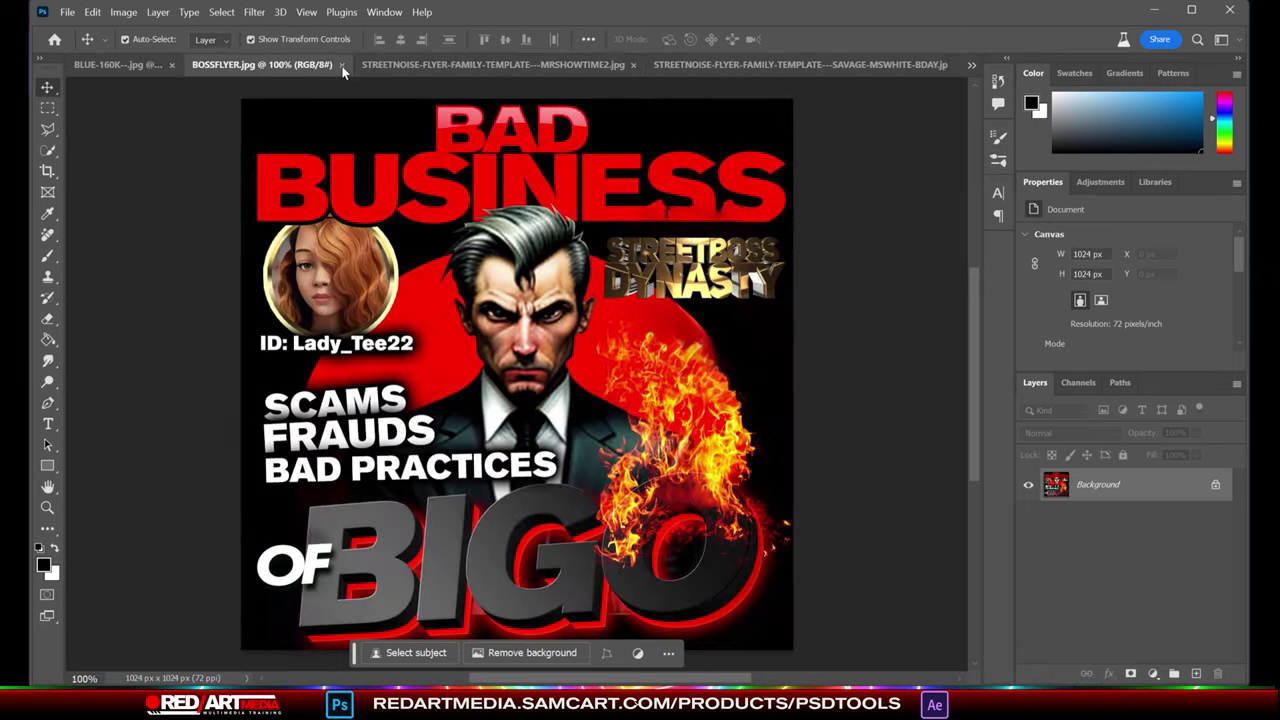
left_click(341, 64)
left_click(225, 64)
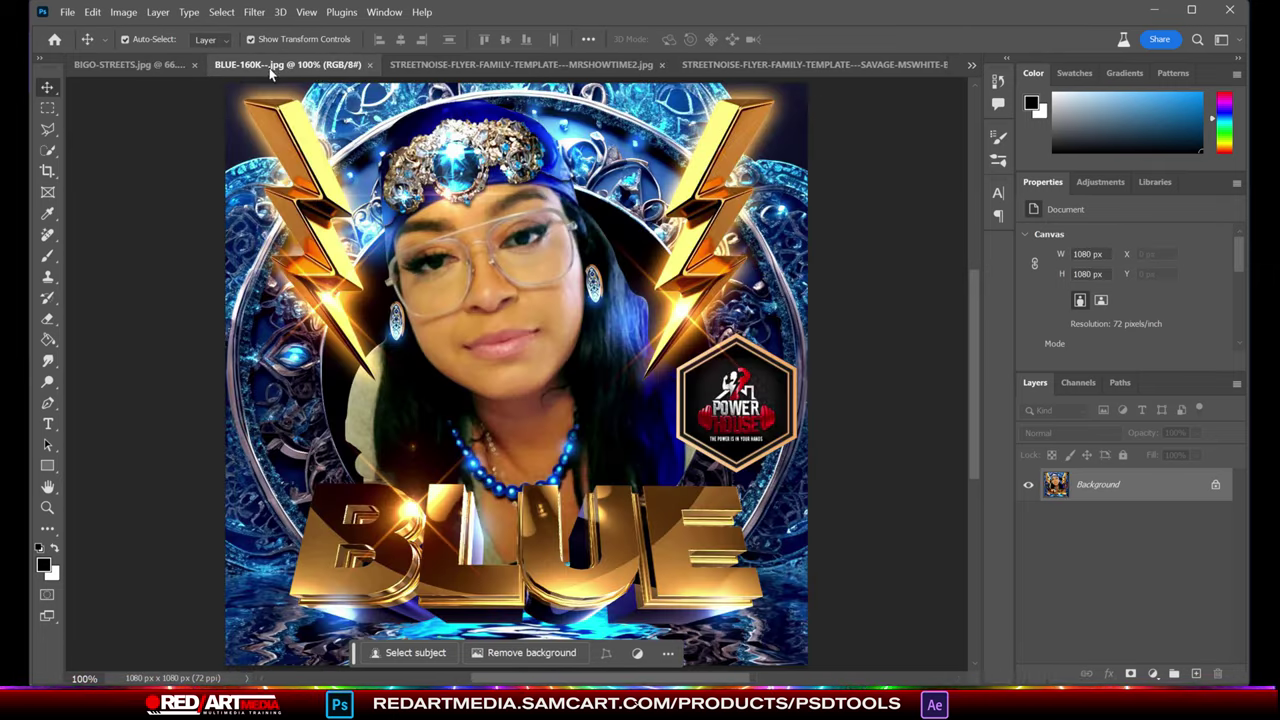
left_click(369, 64)
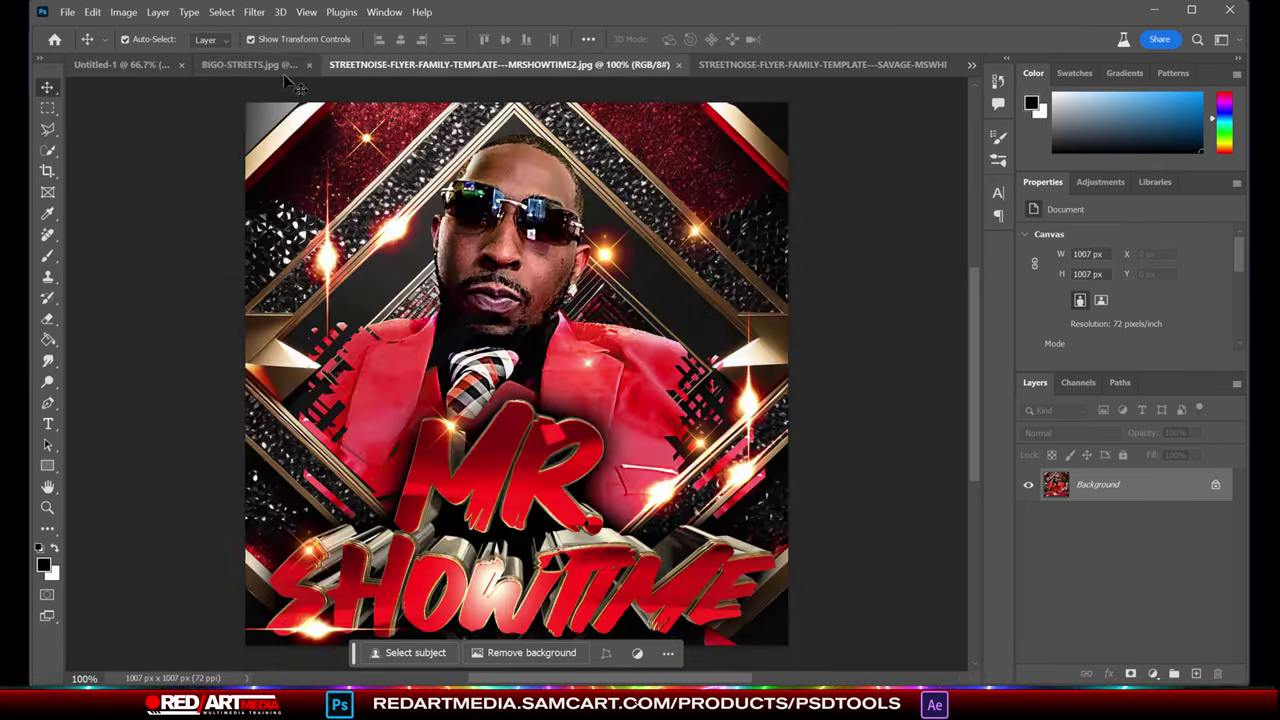
left_click(300, 64)
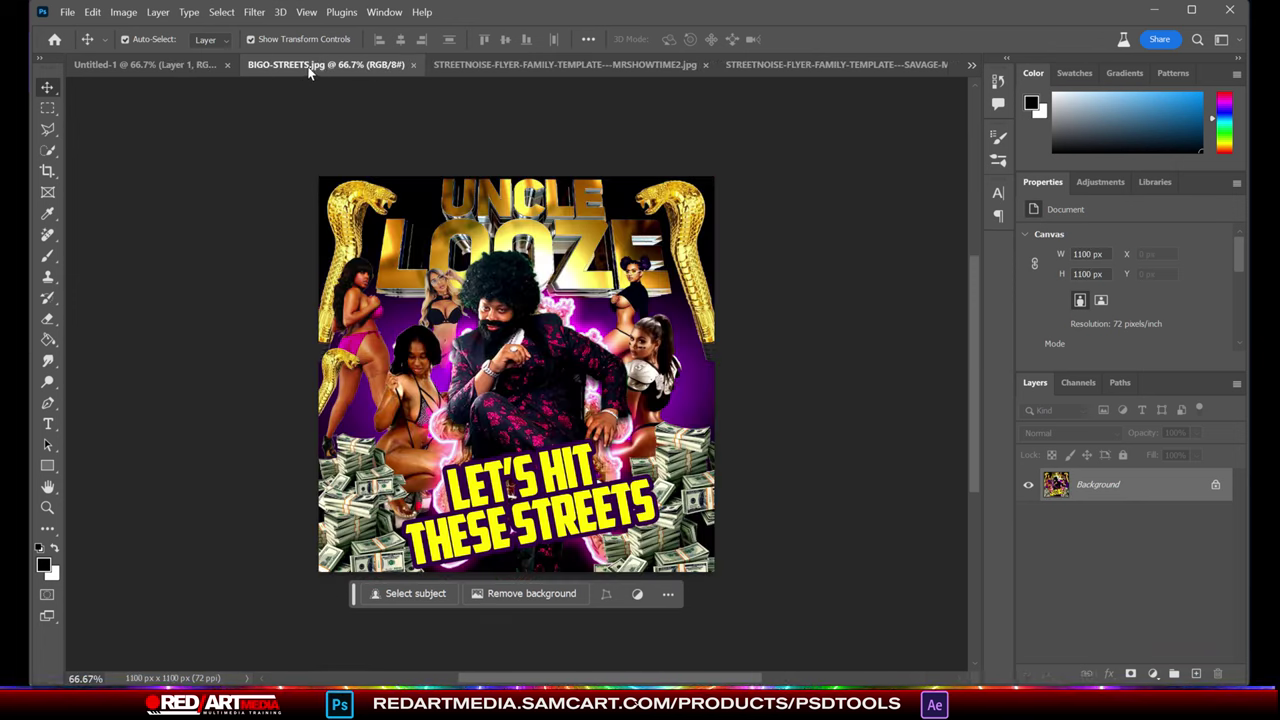
left_click(412, 64)
Close the Flyer Market banner without saving, close MRSHOWTIME2, and show the Club Galaxy flyer
left_click(203, 62)
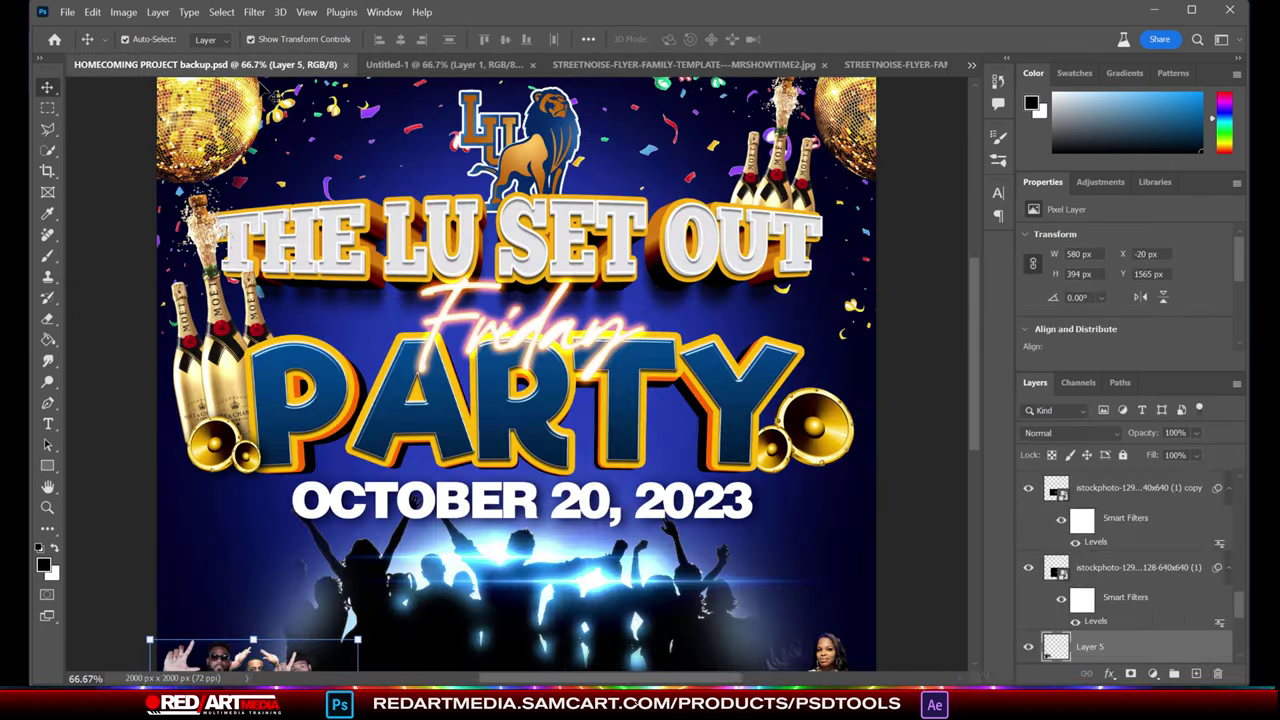
left_click(437, 66)
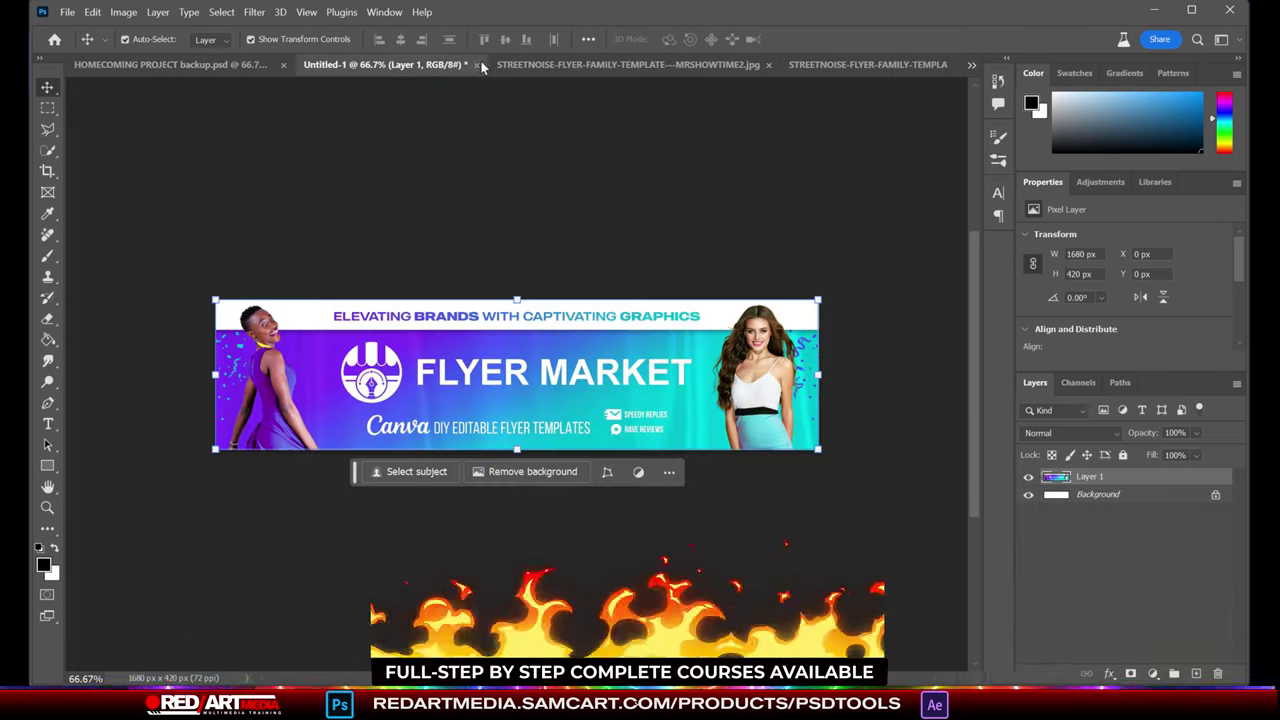
left_click(475, 65)
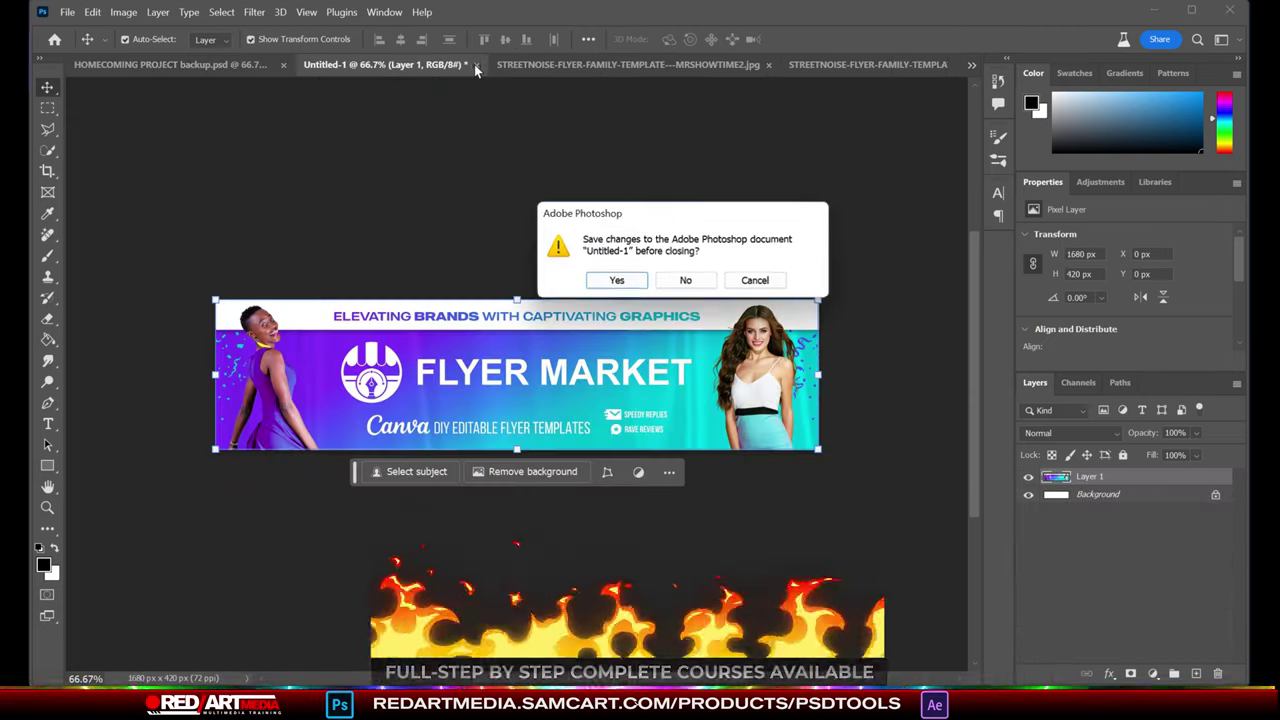
left_click(686, 280)
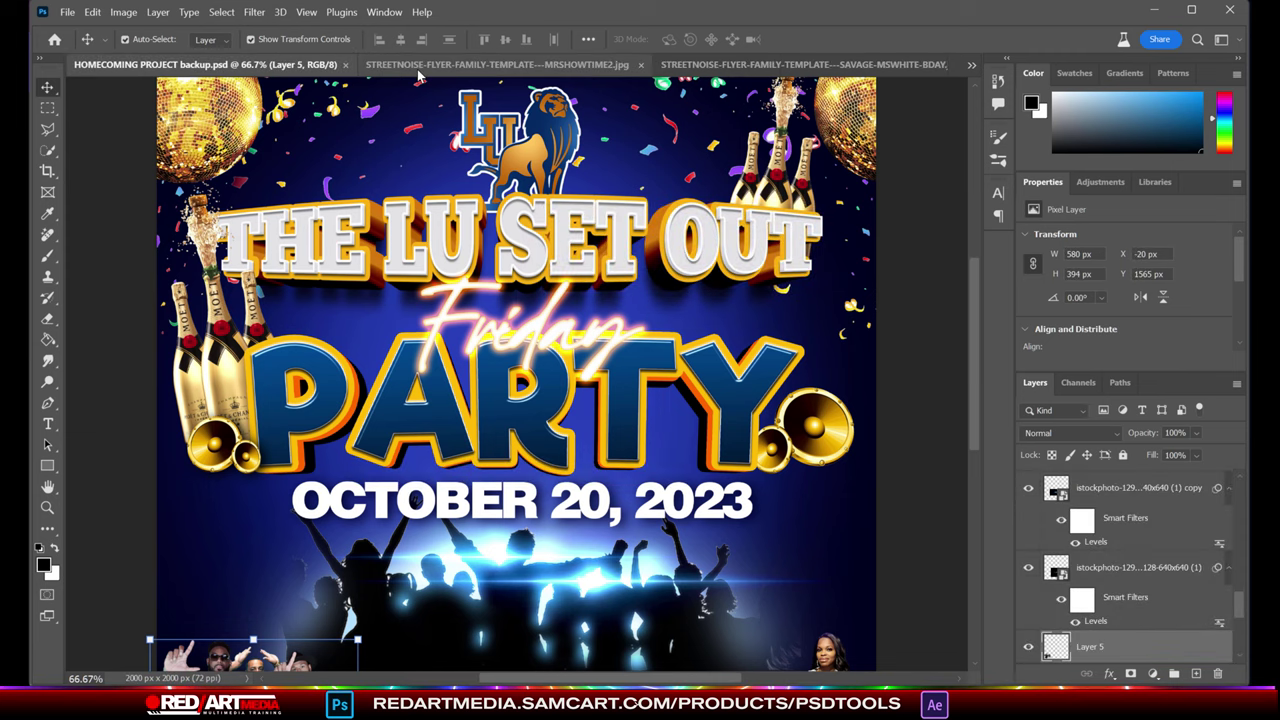
left_click(580, 65)
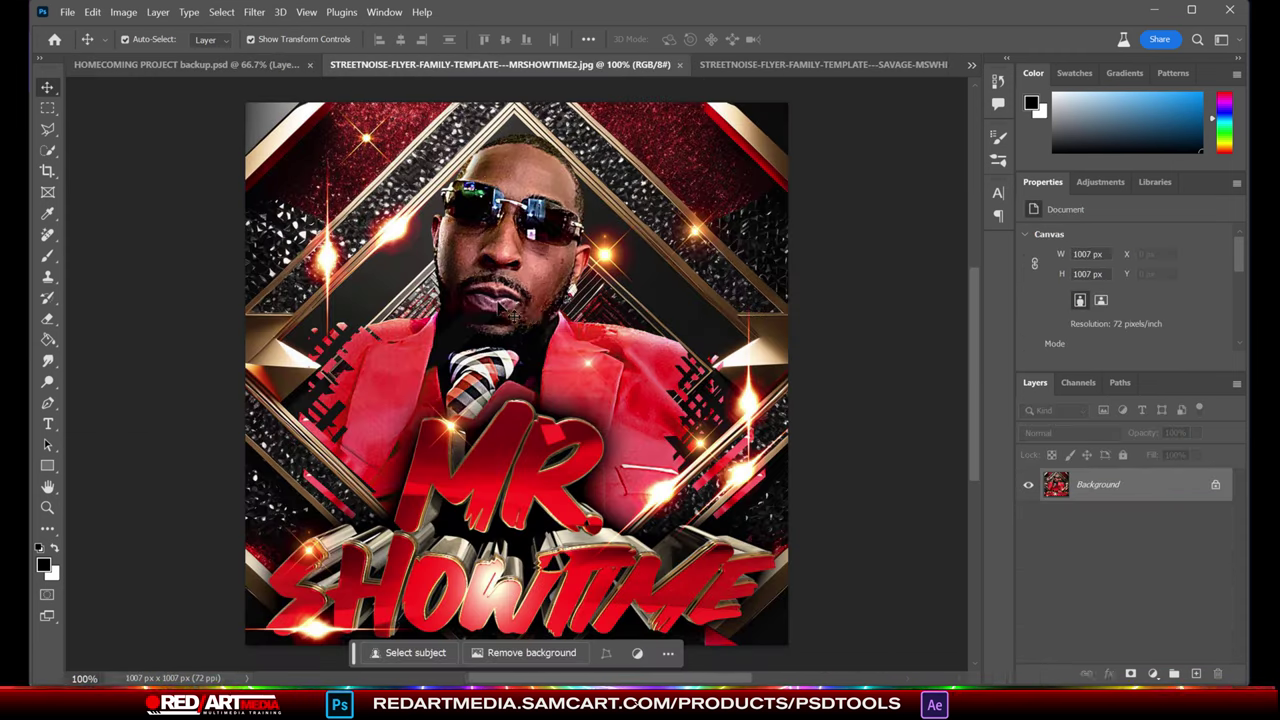
left_click(681, 65)
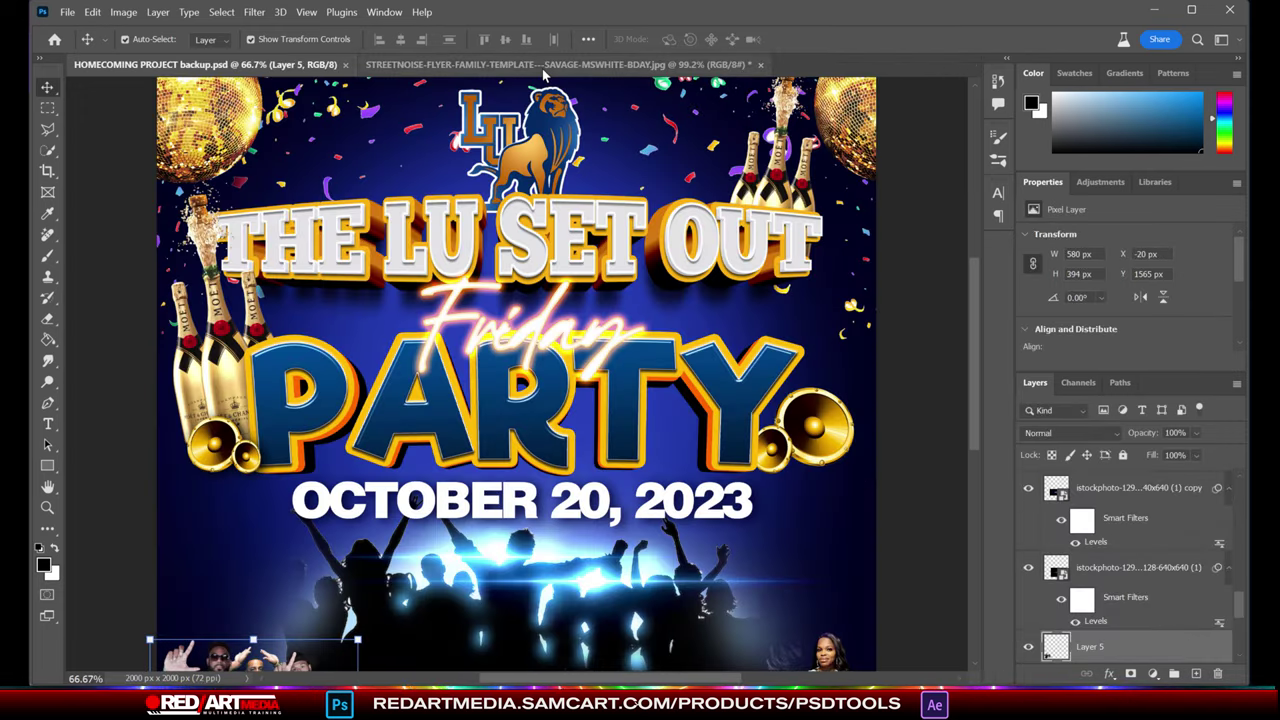
left_click(540, 64)
scroll(637, 332, "down", 1)
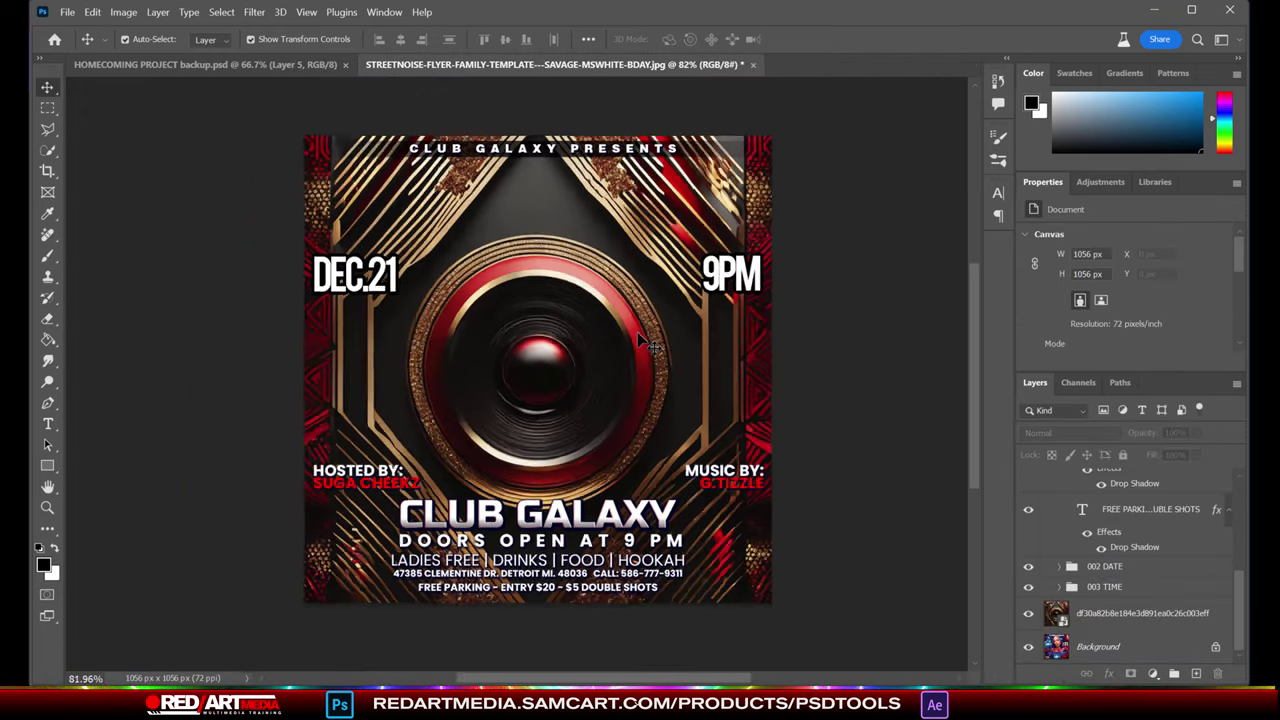
scroll(637, 332, "up", 1)
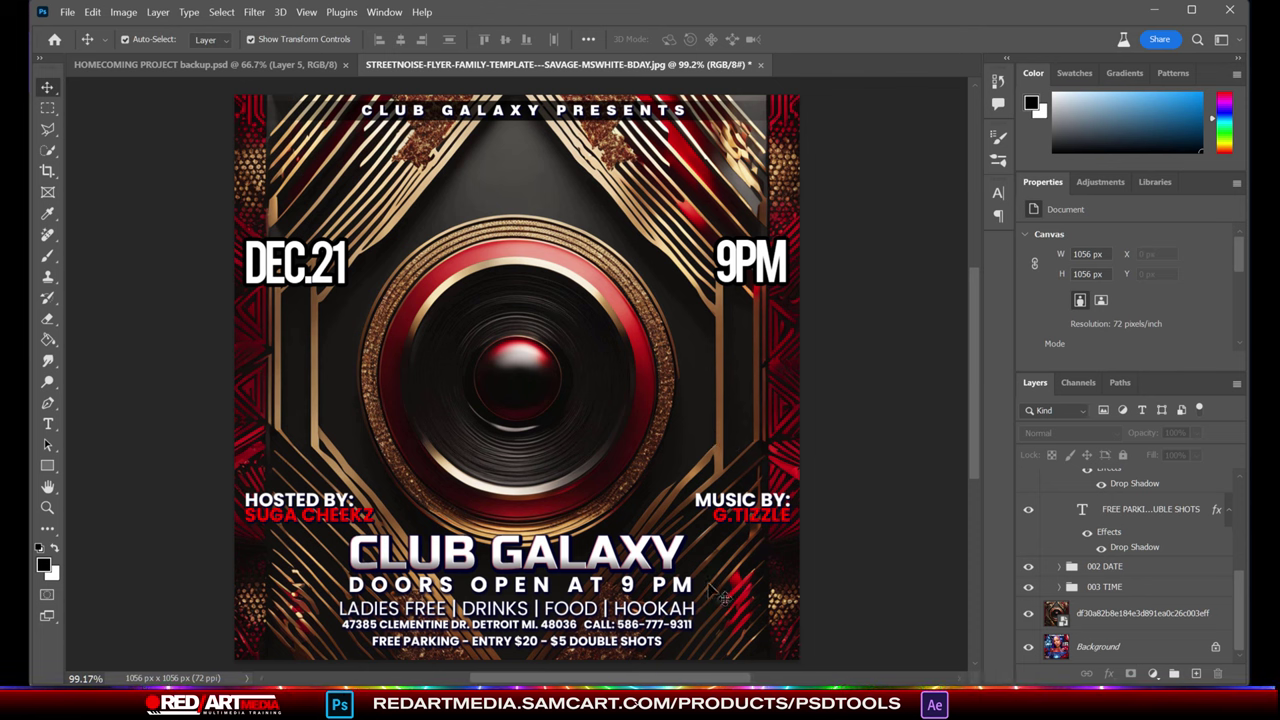
mouse_move(660, 684)
left_mouse_down()
mouse_move(645, 684)
mouse_move(665, 684)
left_mouse_up()
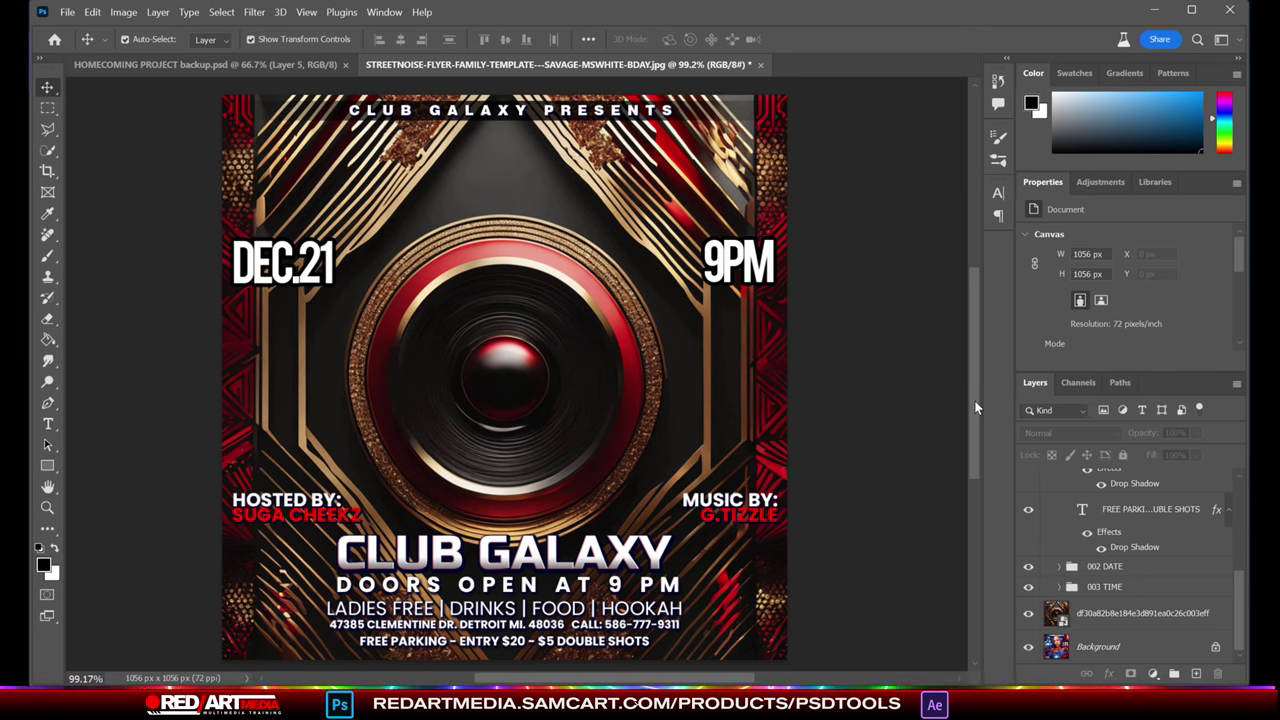
left_click_drag(976, 408, 979, 407)
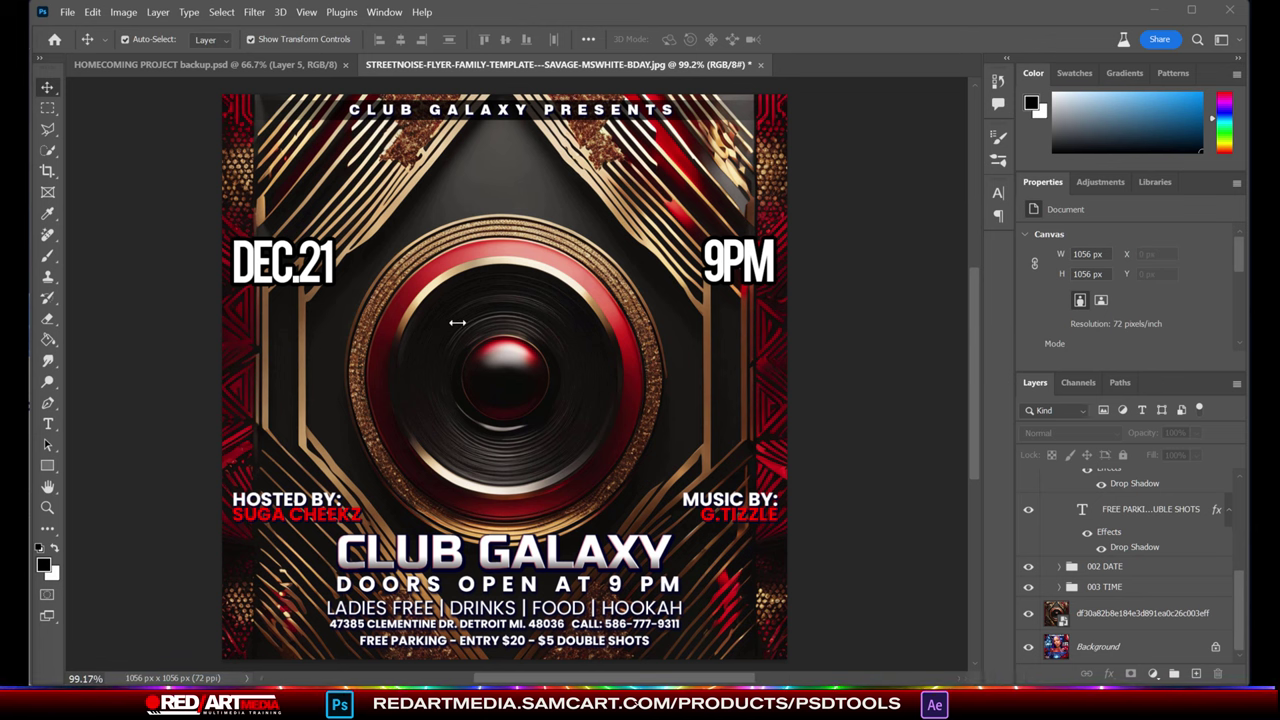
Choose Open from the File menu to open an existing file
left_click(68, 12)
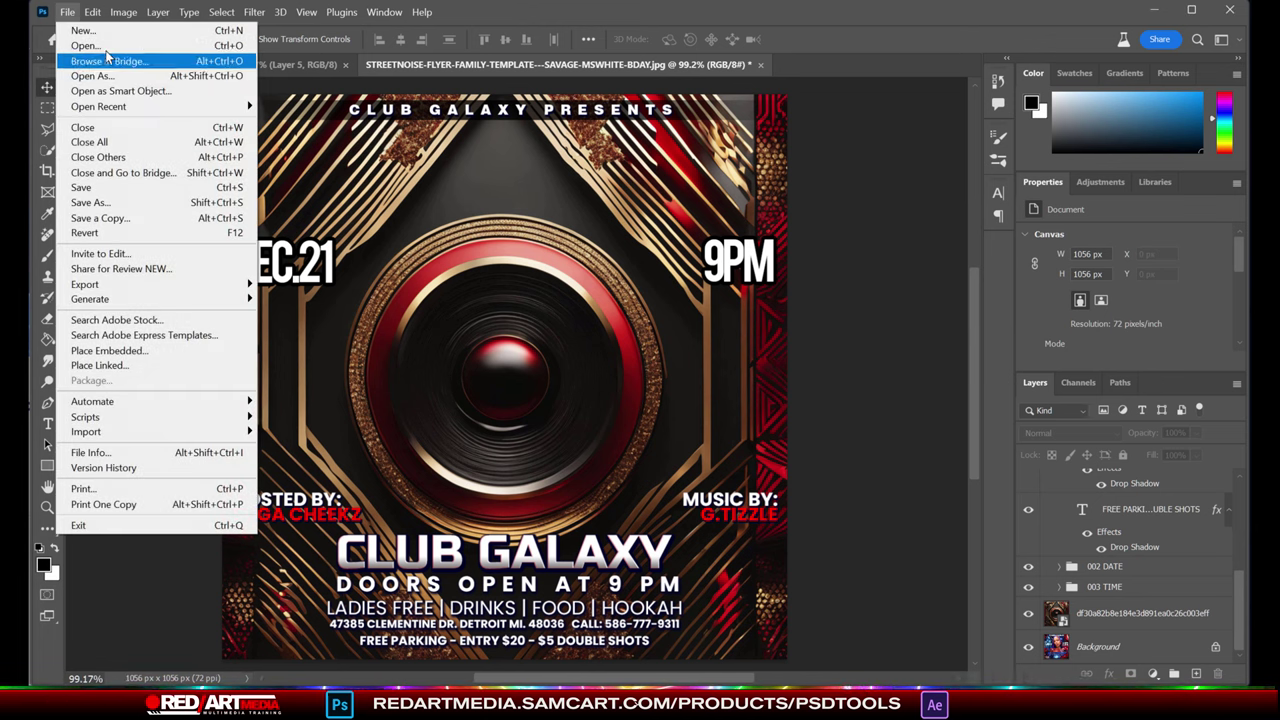
left_click(848, 298)
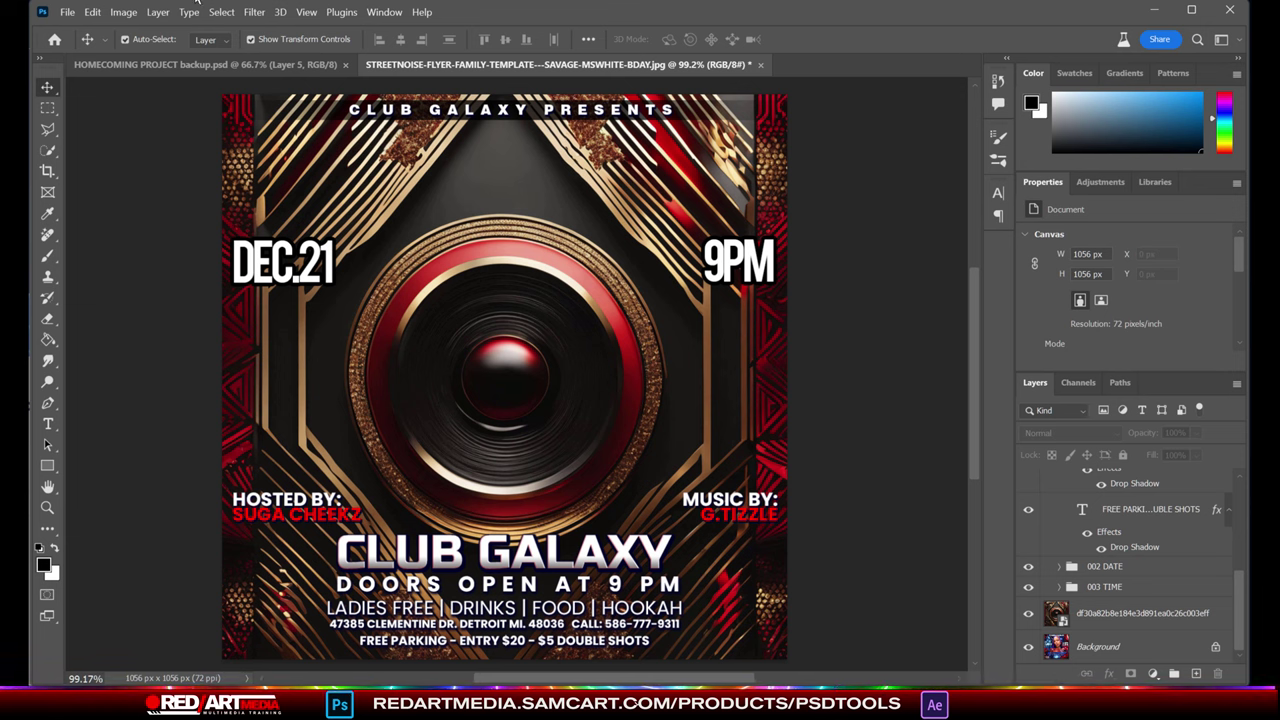
left_click(67, 12)
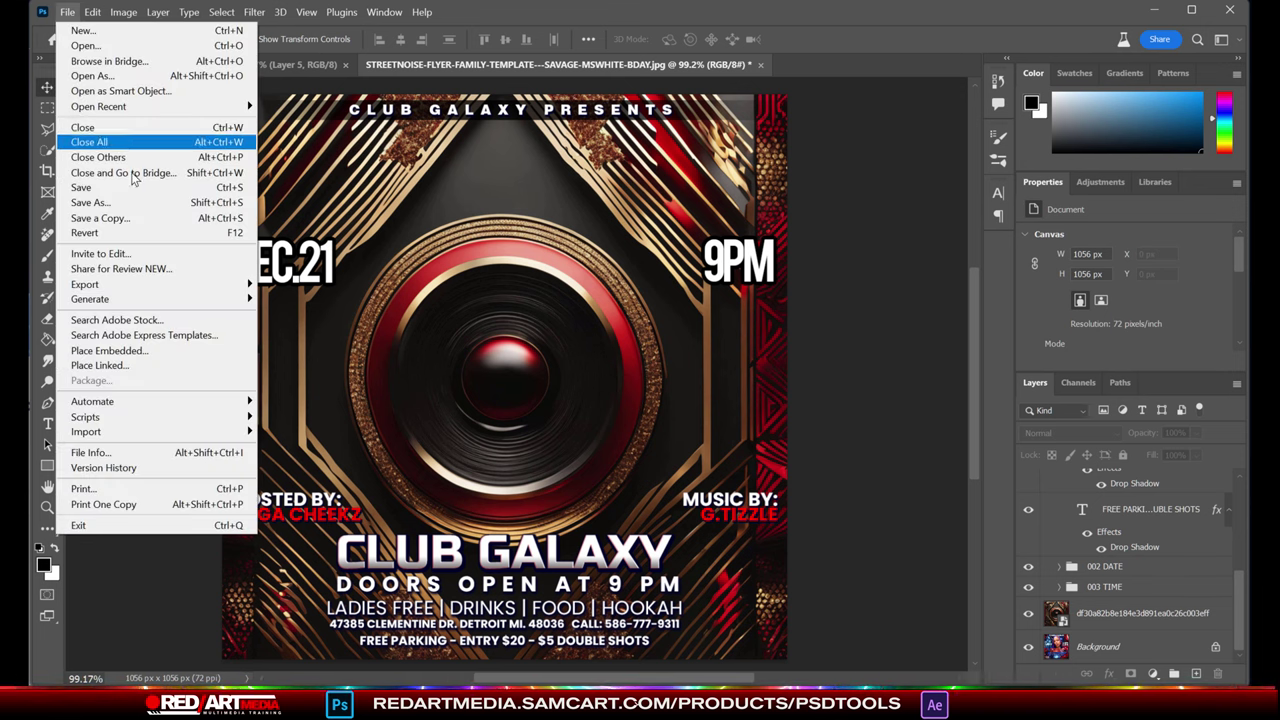
left_click(108, 47)
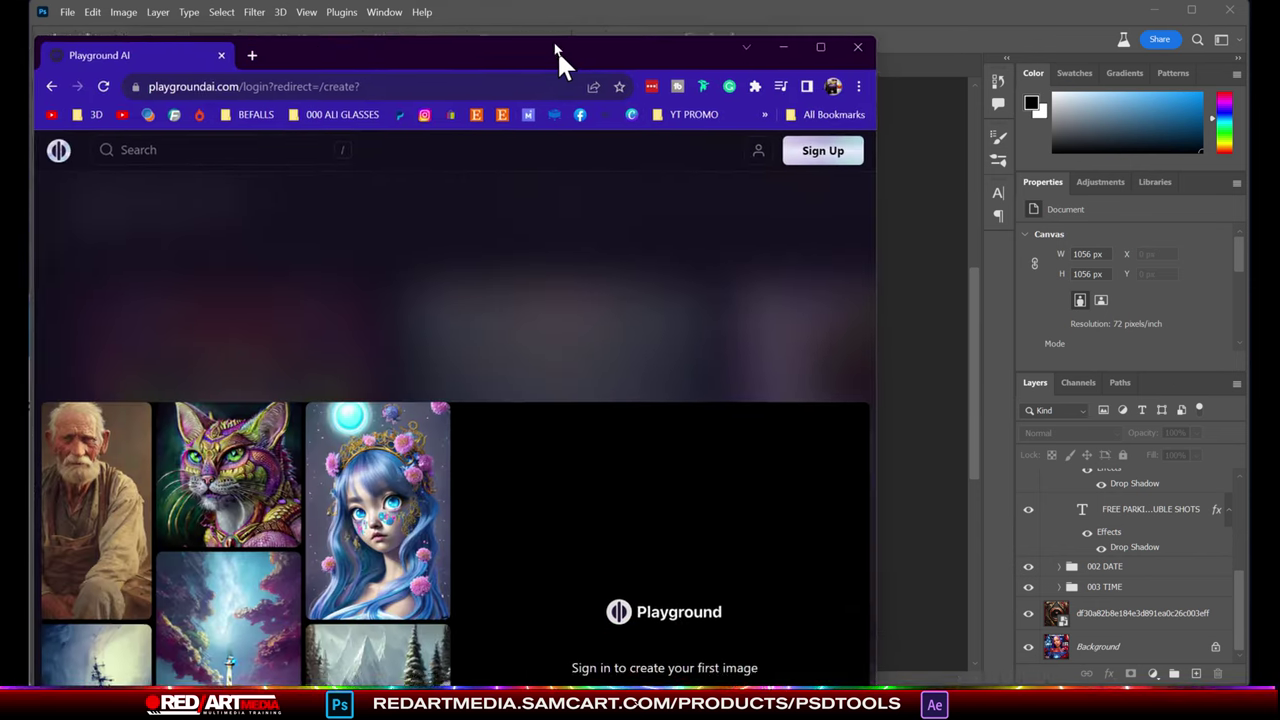
Enlarge the Chrome window to near full screen and sign in to Playground AI with Google
left_click_drag(560, 57, 557, 27)
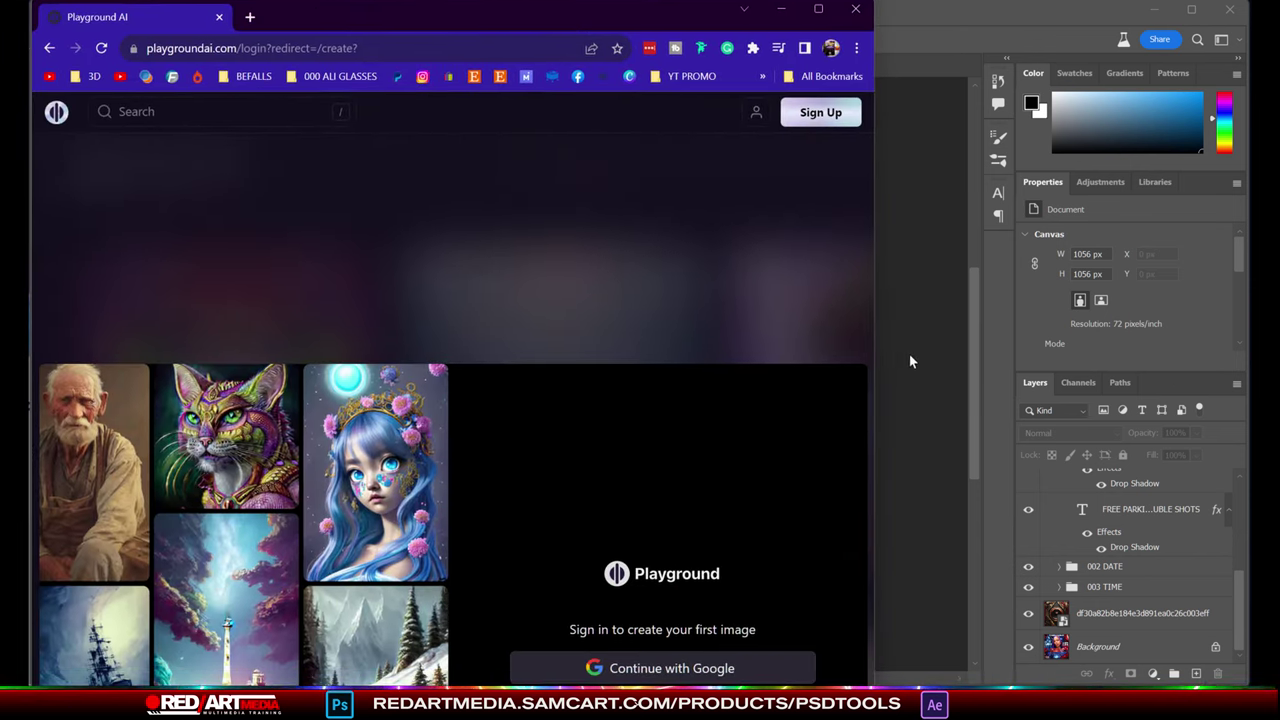
left_click_drag(875, 374, 1241, 420)
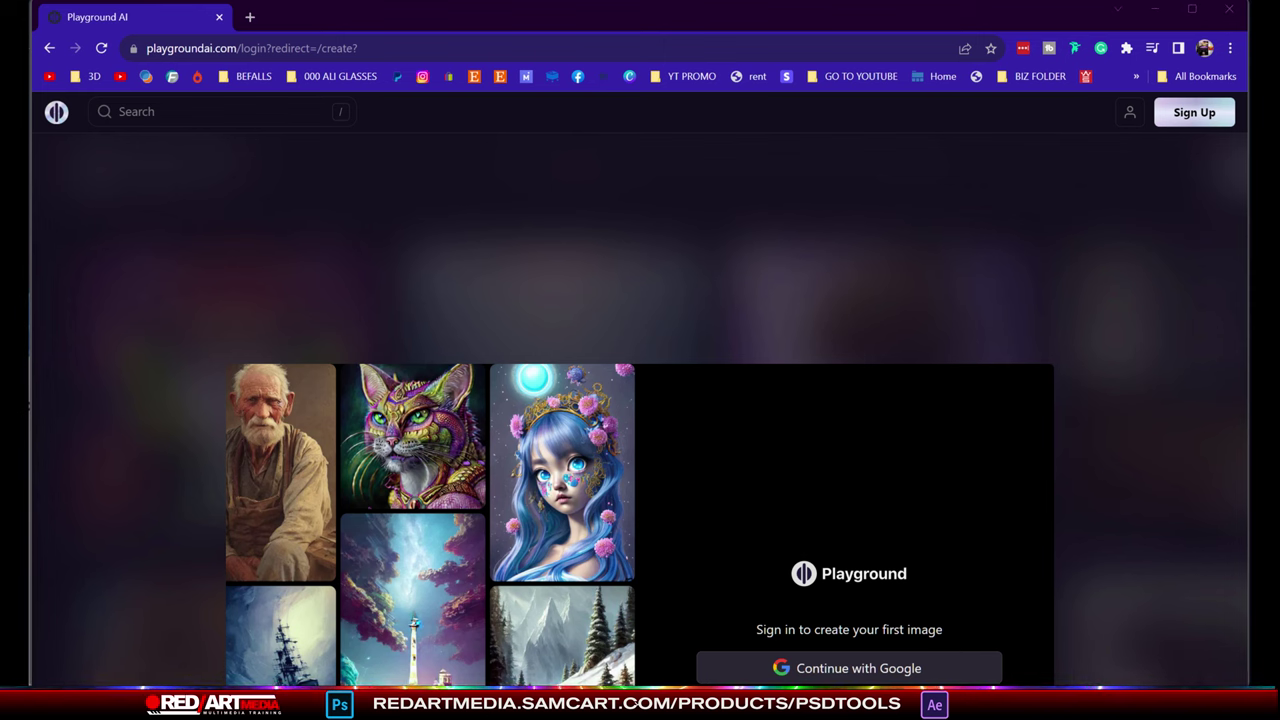
left_click(815, 670)
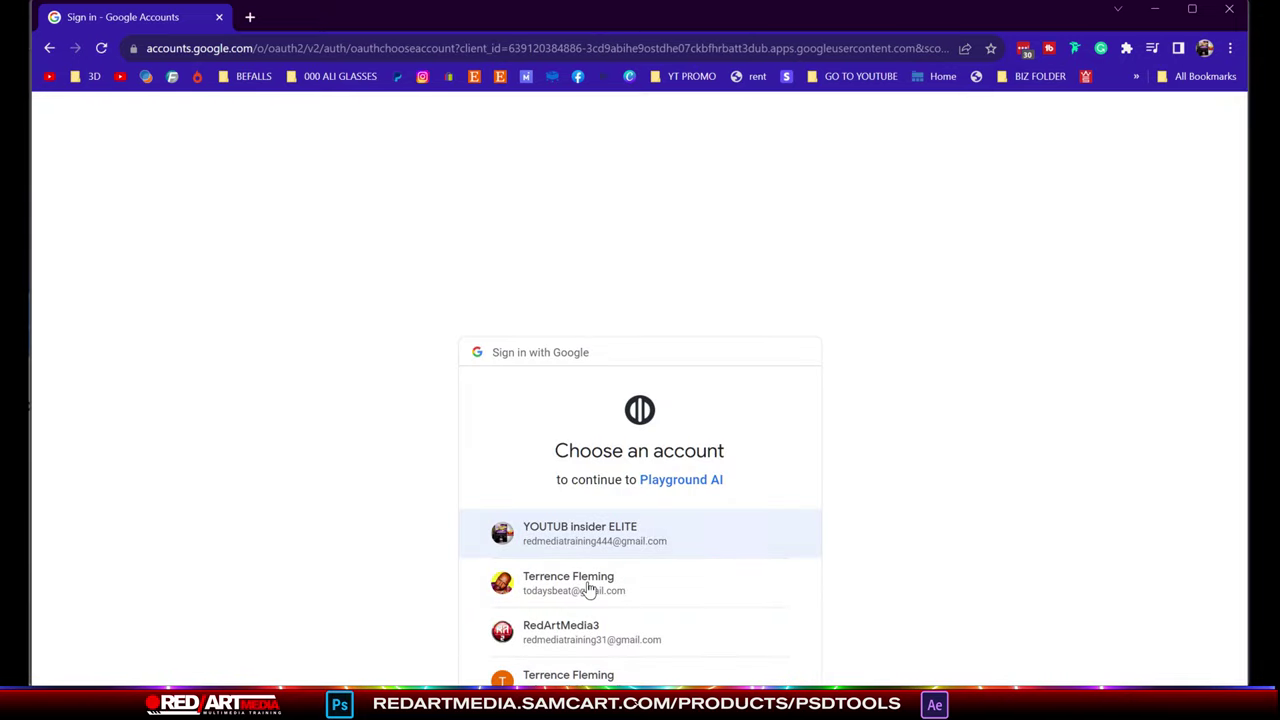
left_click(616, 537)
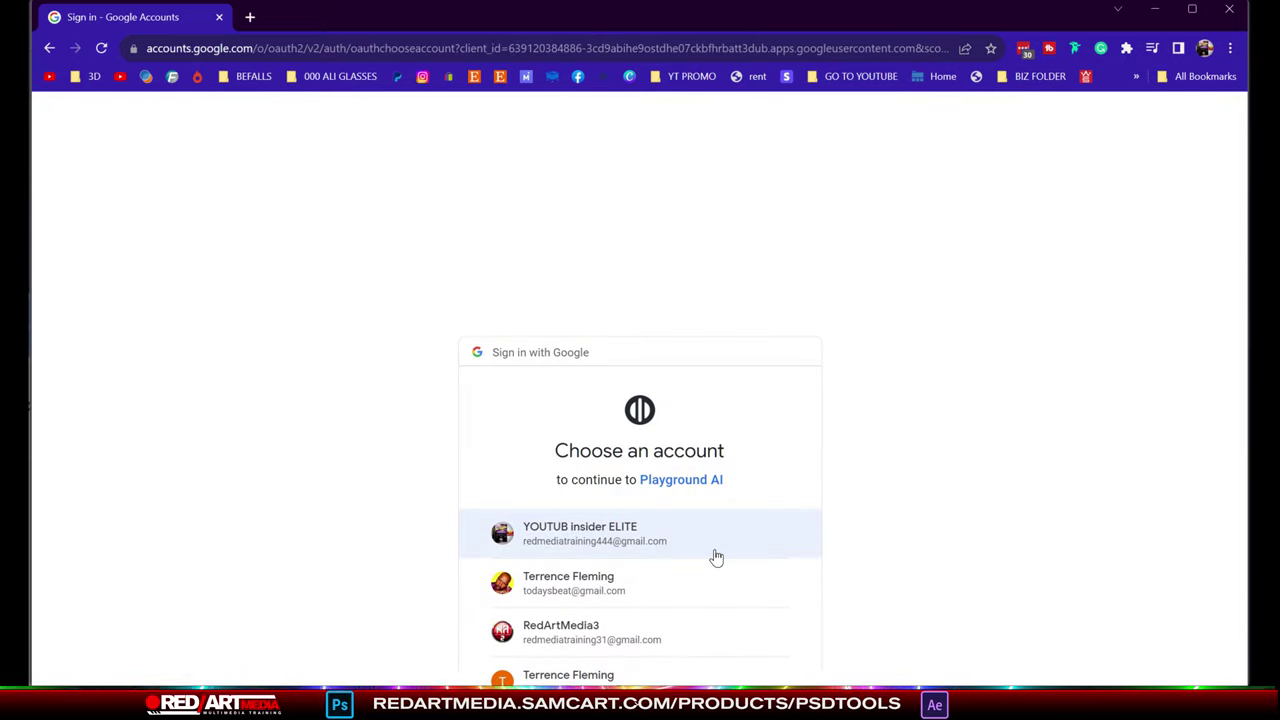
left_click(603, 537)
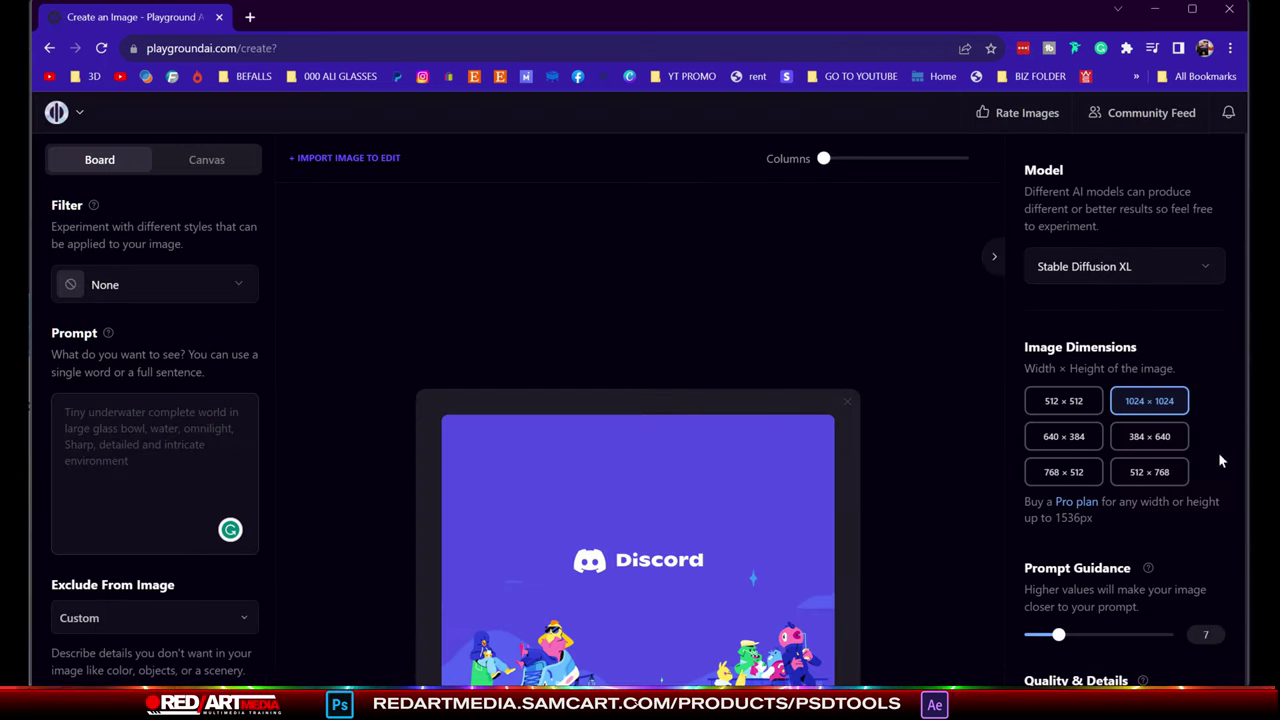
View the empty Profile page, return to the Create board, then reopen the logo menu
left_click(57, 113)
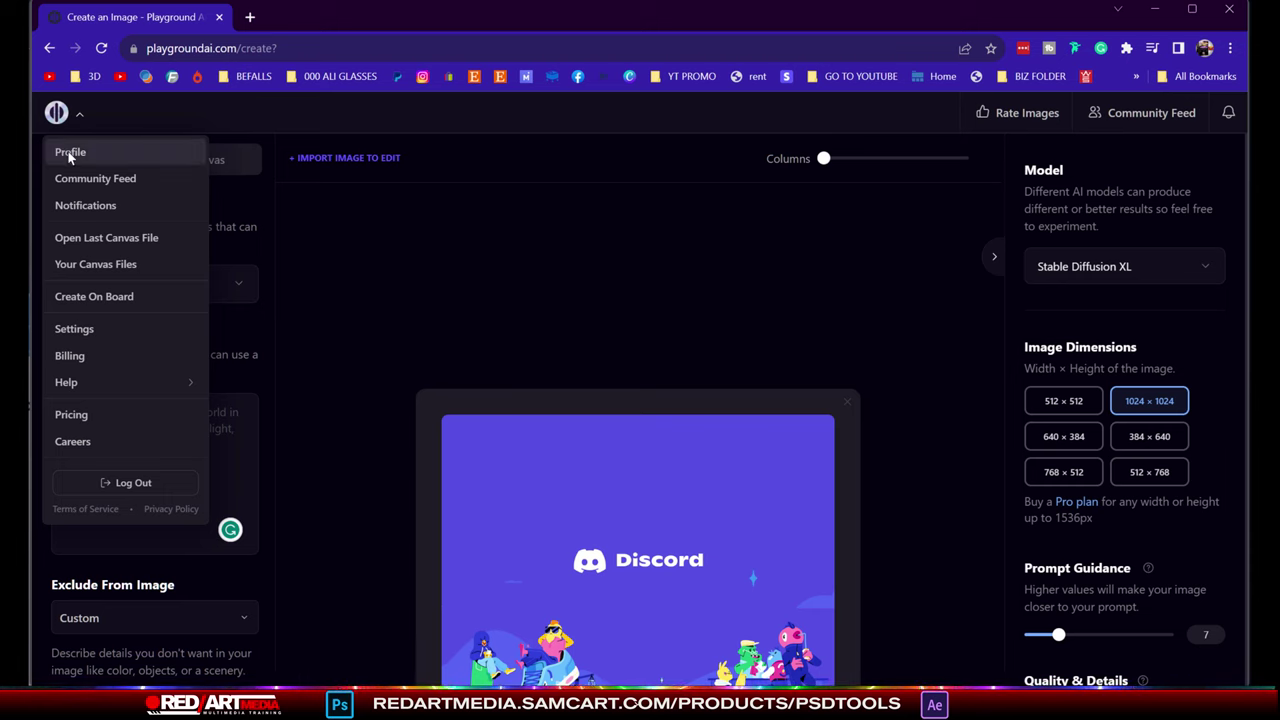
left_click(66, 152)
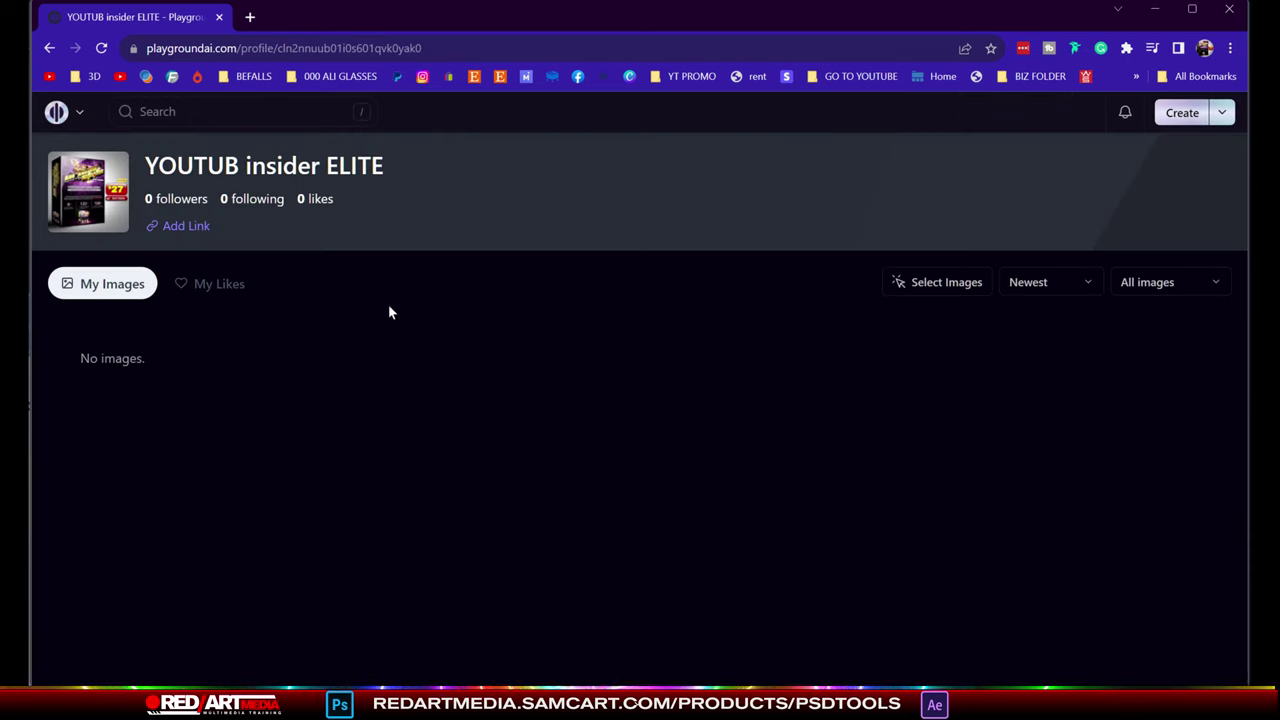
left_click(1222, 113)
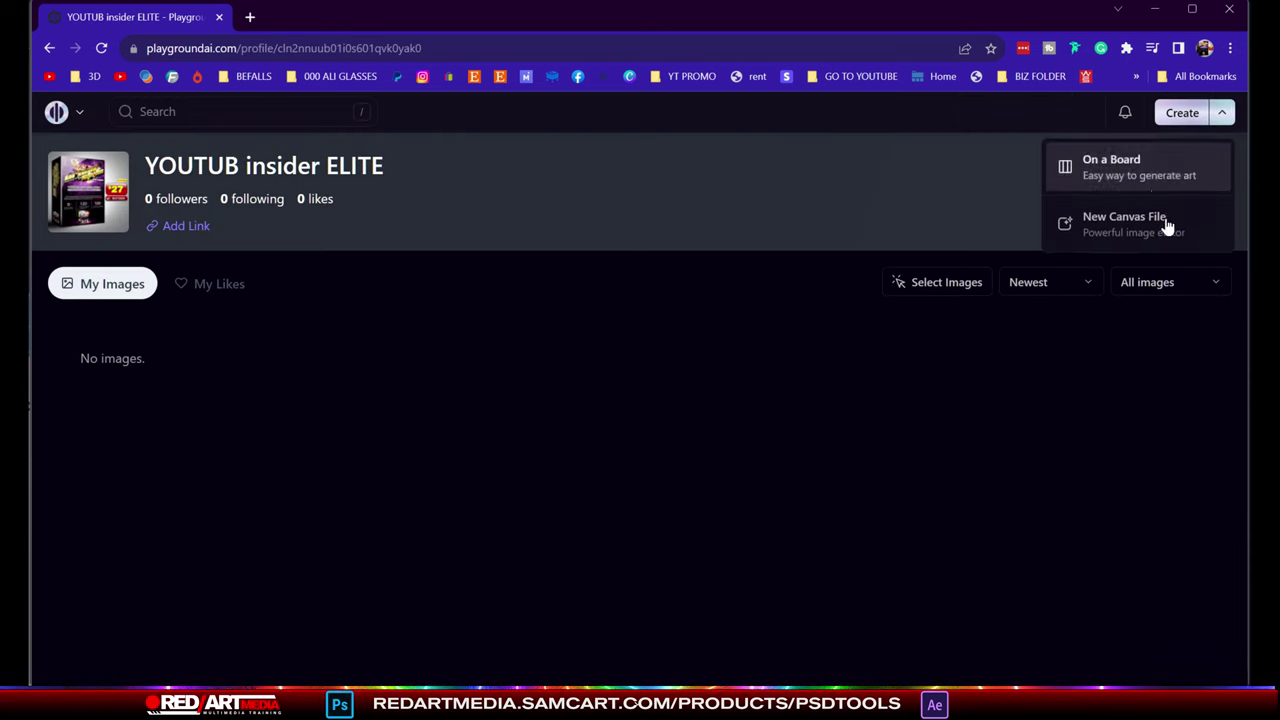
left_click(1178, 113)
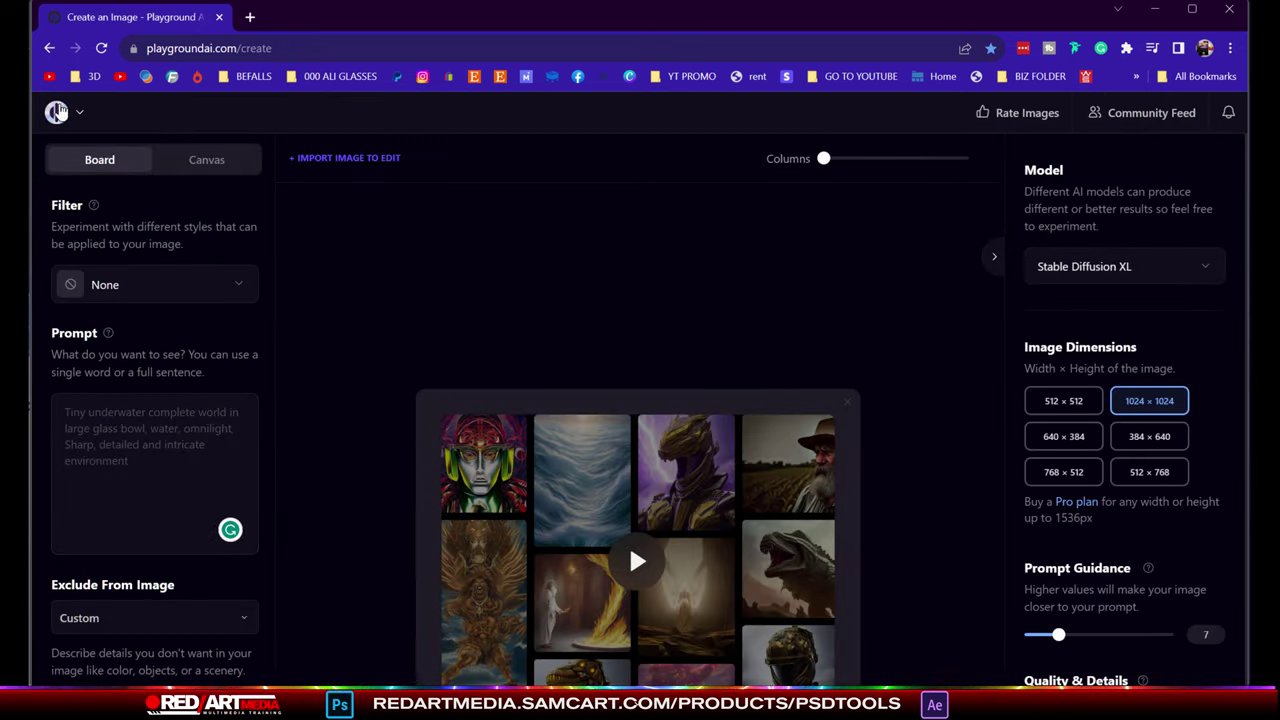
left_click(58, 112)
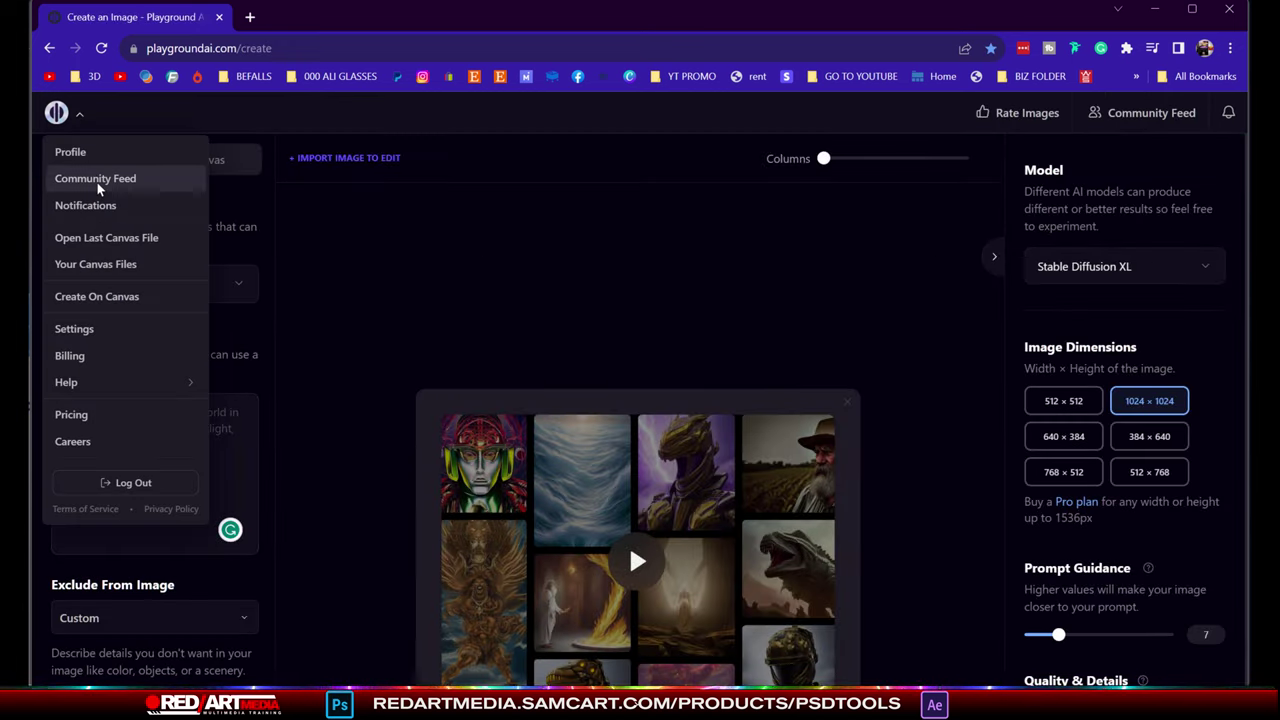
Go to the Community Feed, scroll down, and preview then close the comical leopard post
left_click(97, 182)
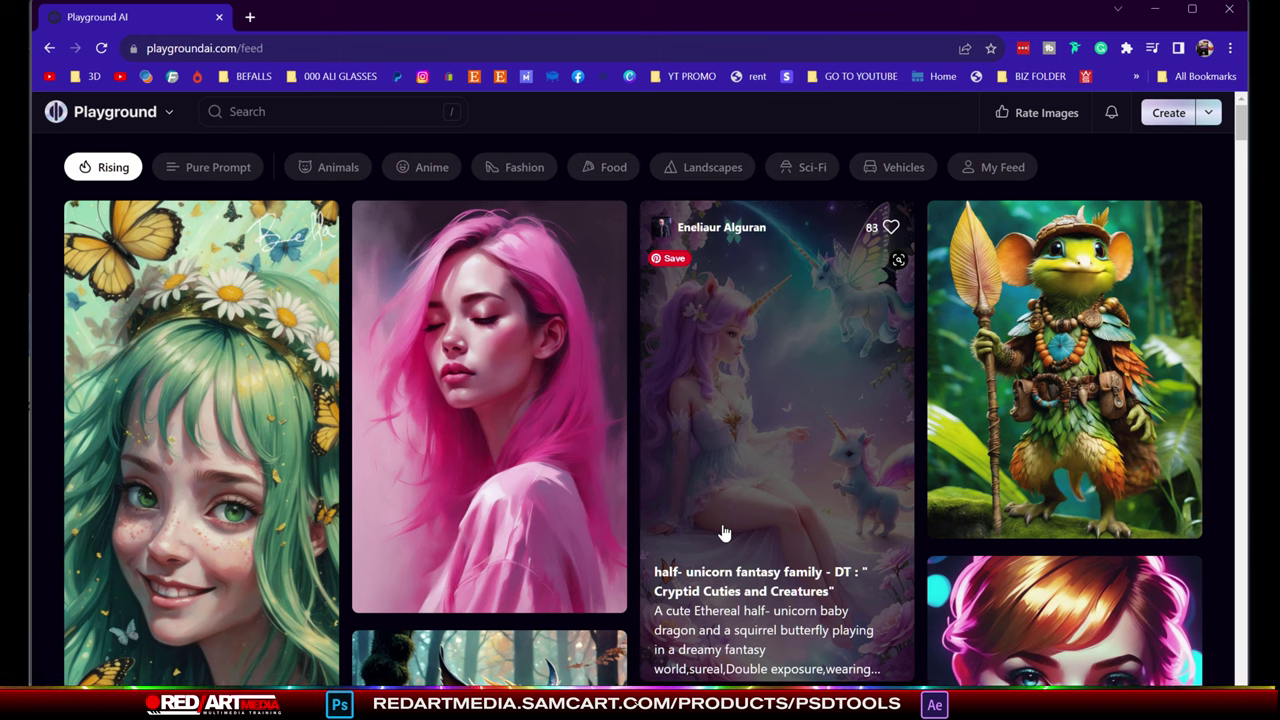
scroll(724, 533, "down", 7)
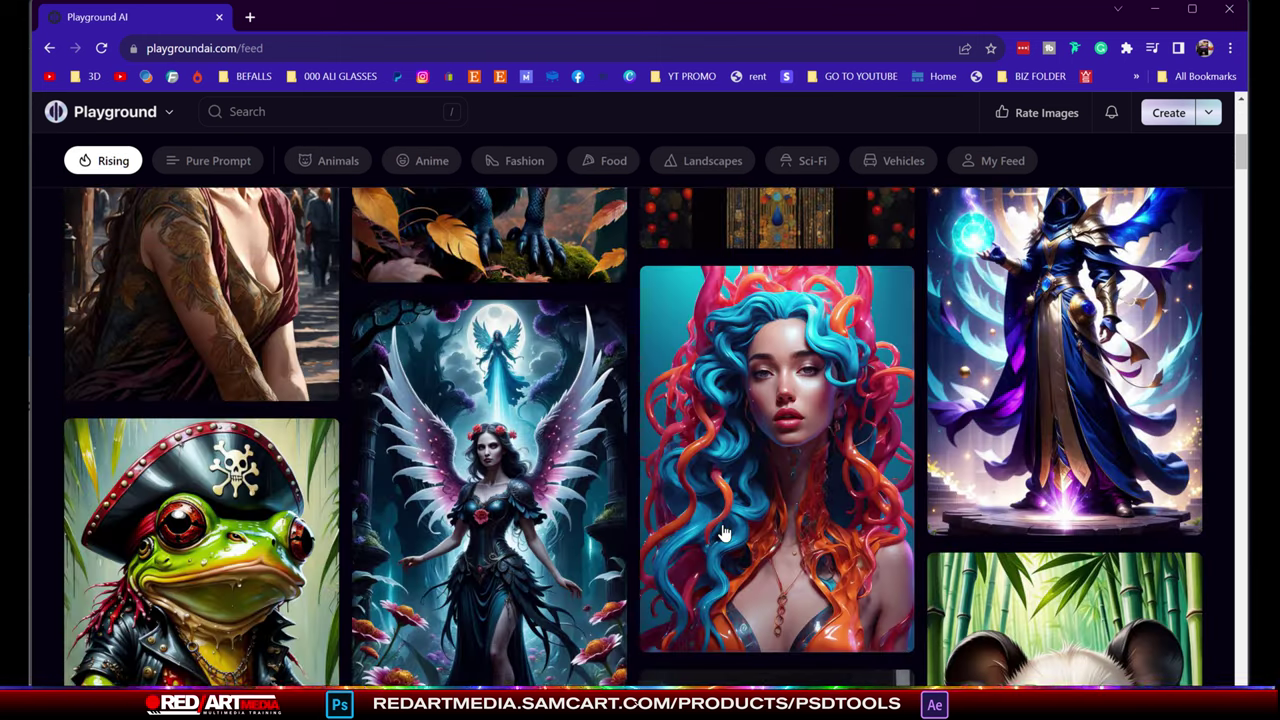
scroll(829, 466, "down", 1)
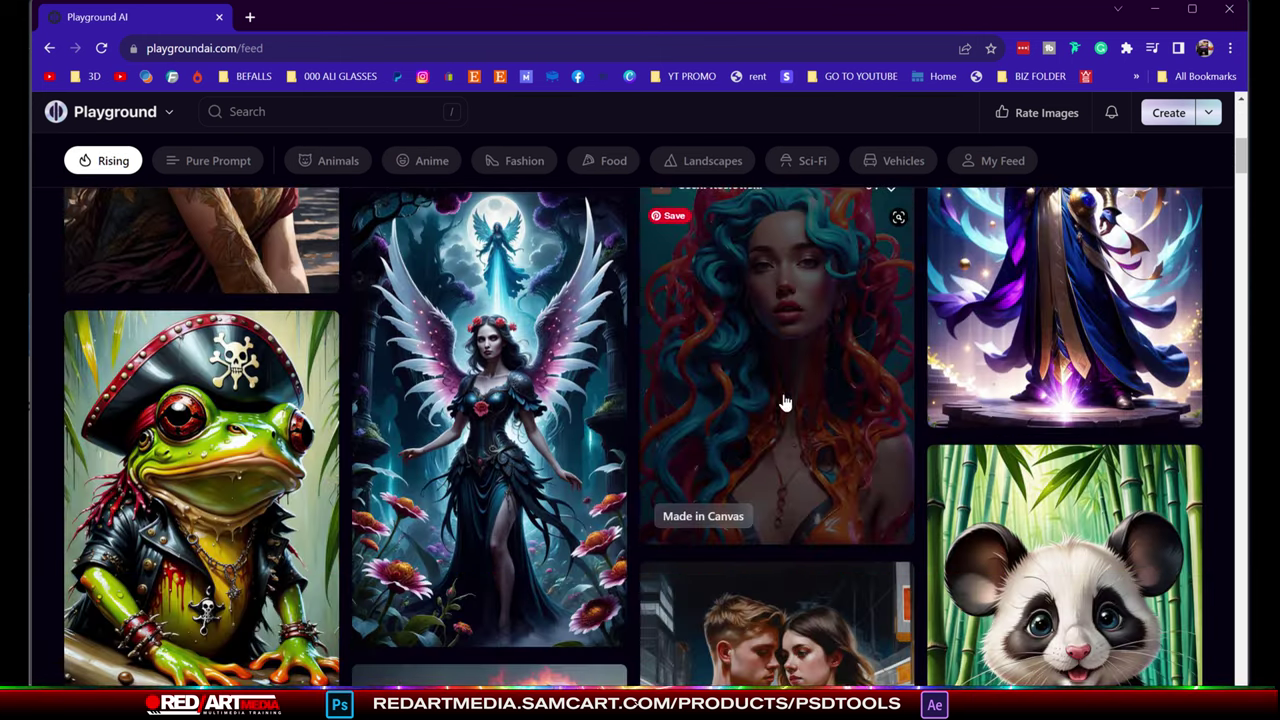
scroll(783, 402, "down", 4)
scroll(747, 444, "down", 2)
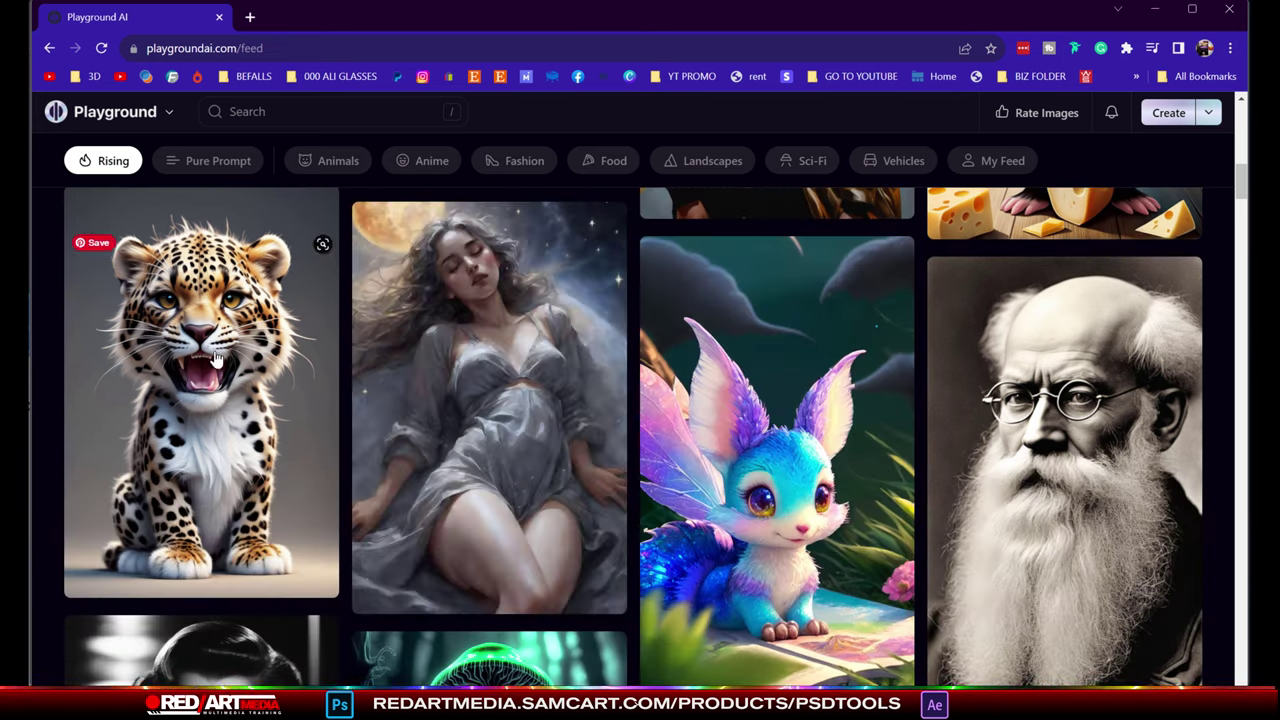
left_click(248, 345)
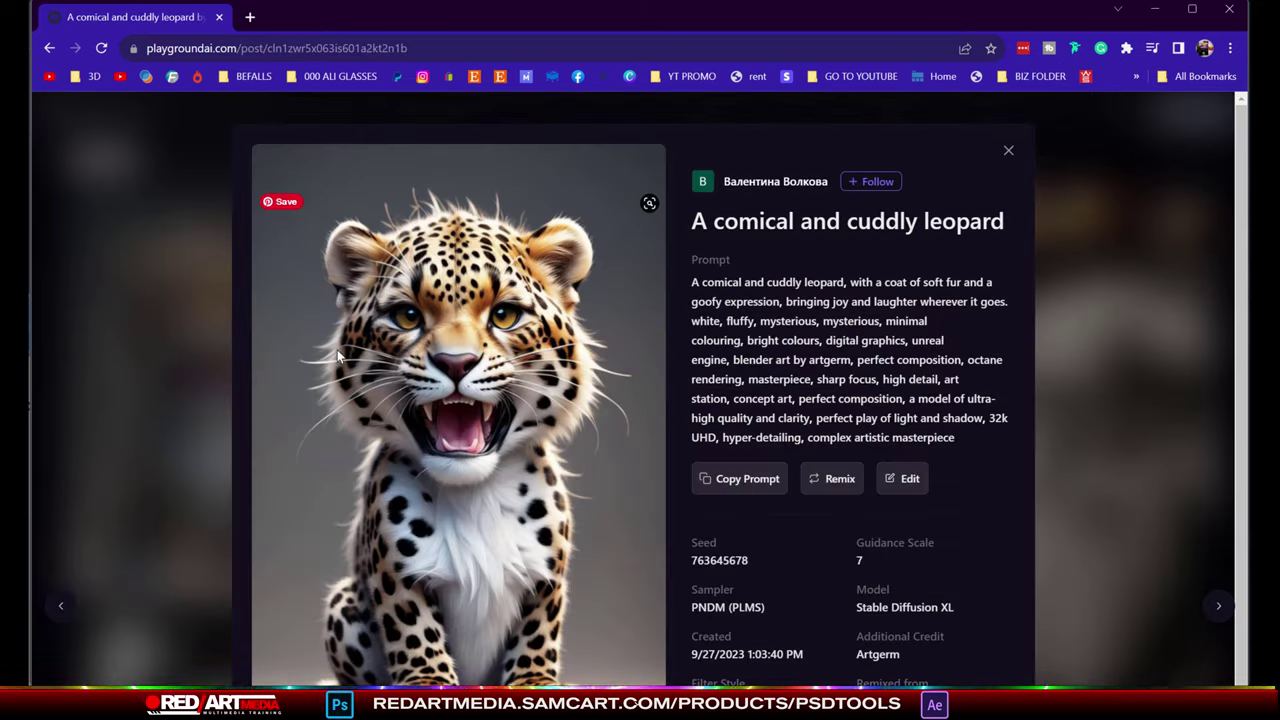
left_click(1118, 624)
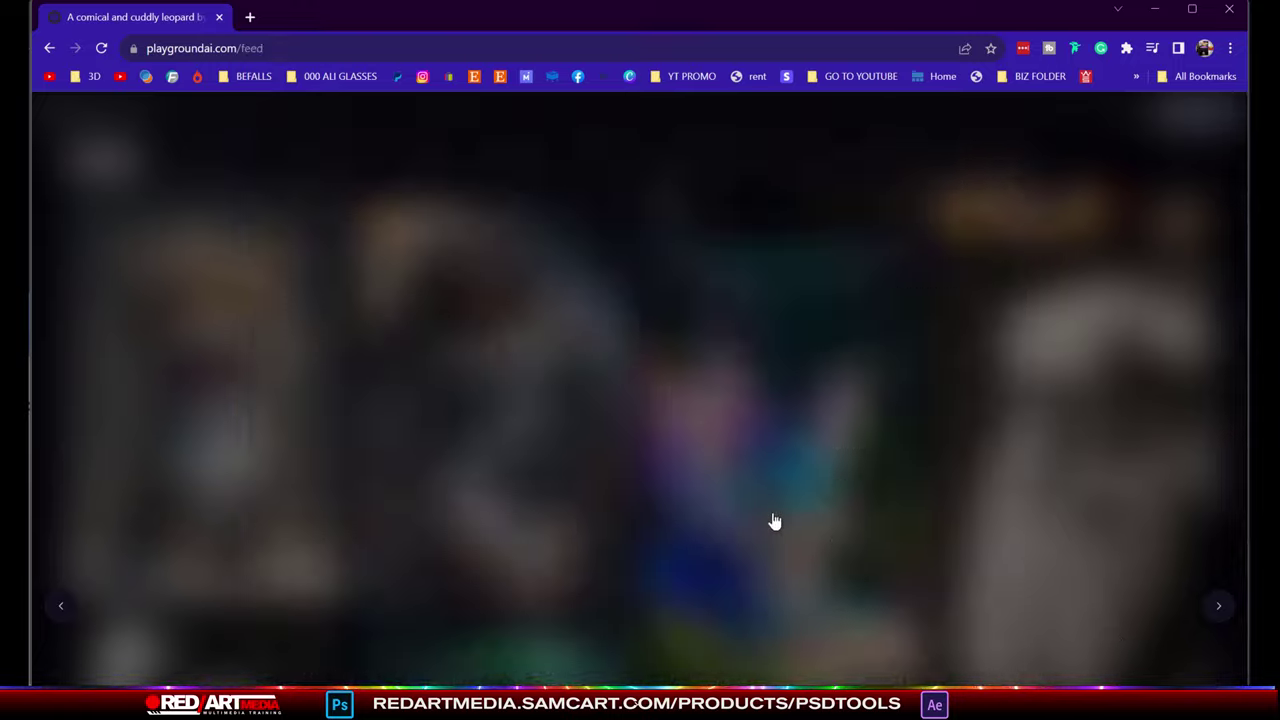
Scroll further and preview then close the Girl portrait post
scroll(700, 500, "down", 3)
scroll(655, 488, "down", 3)
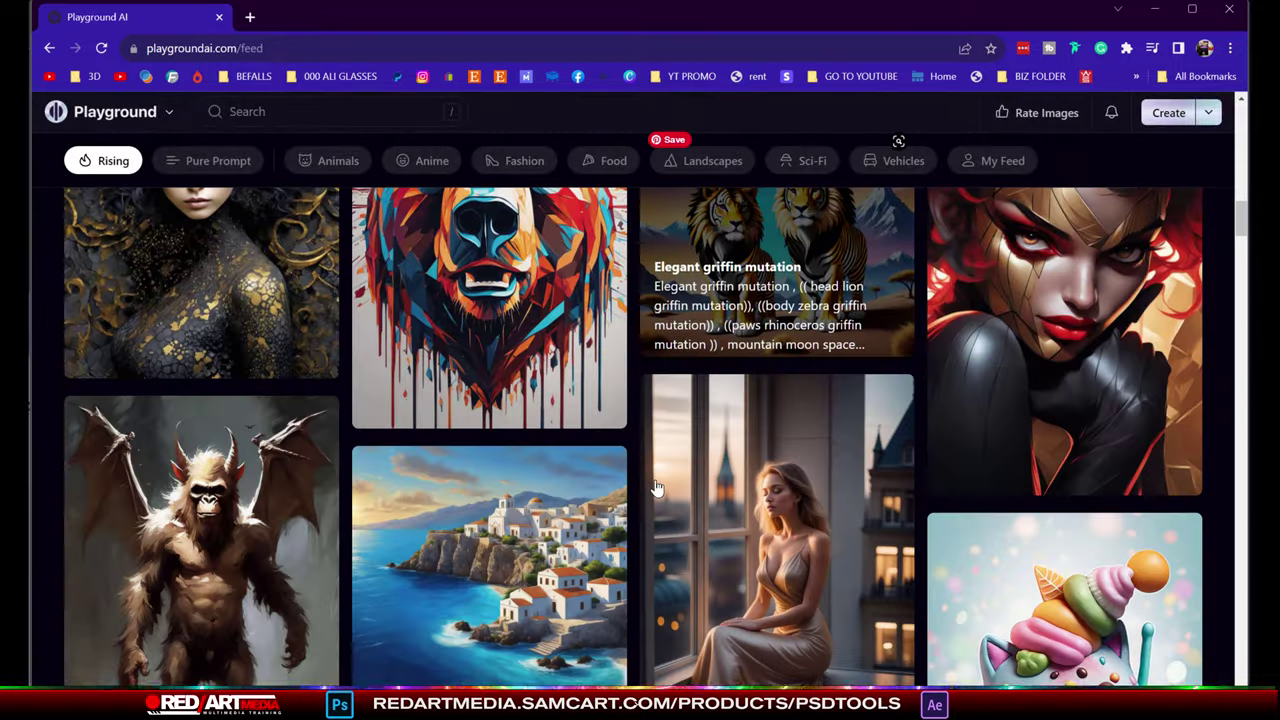
scroll(657, 488, "down", 5)
scroll(663, 543, "down", 3)
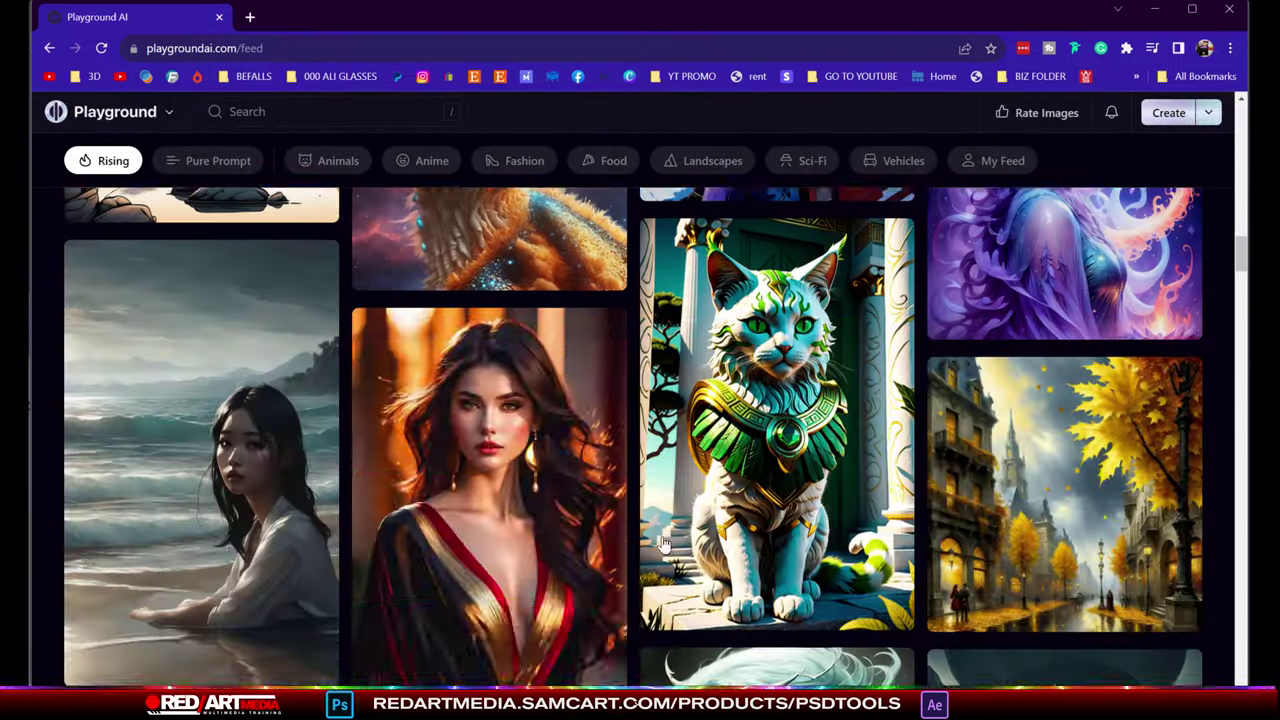
scroll(663, 543, "down", 1)
scroll(750, 449, "down", 3)
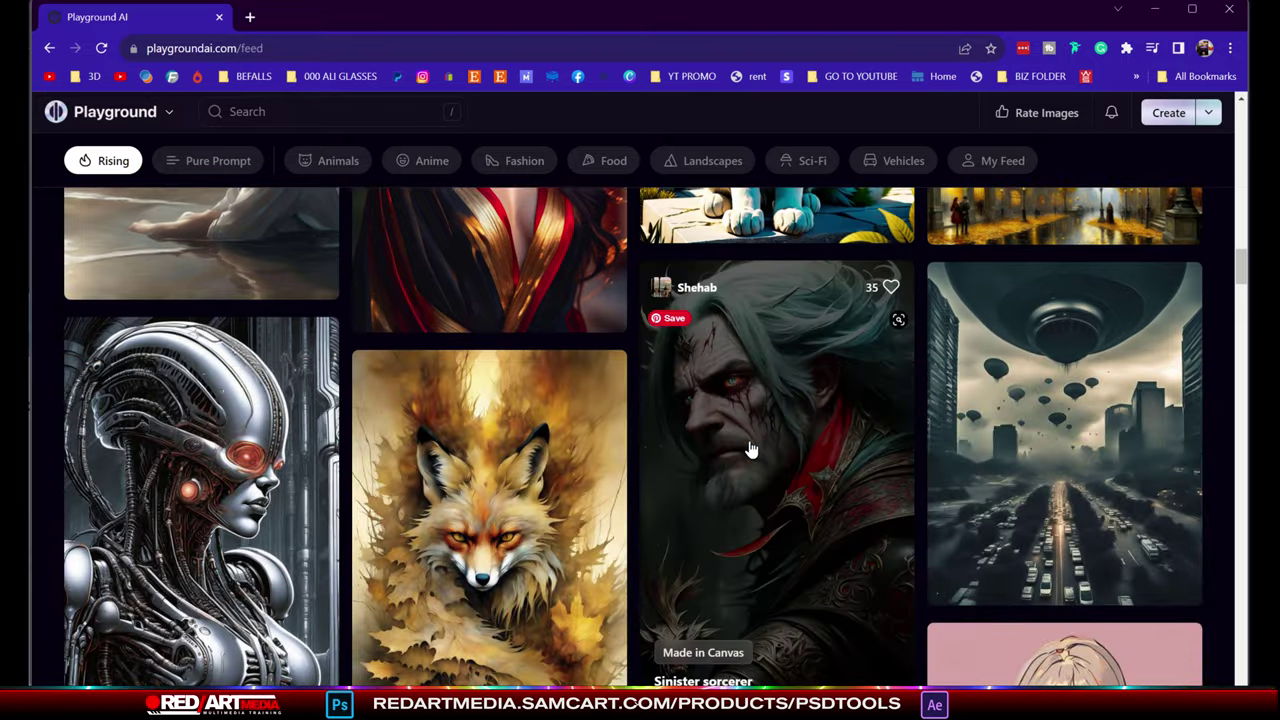
scroll(752, 400, "down", 5)
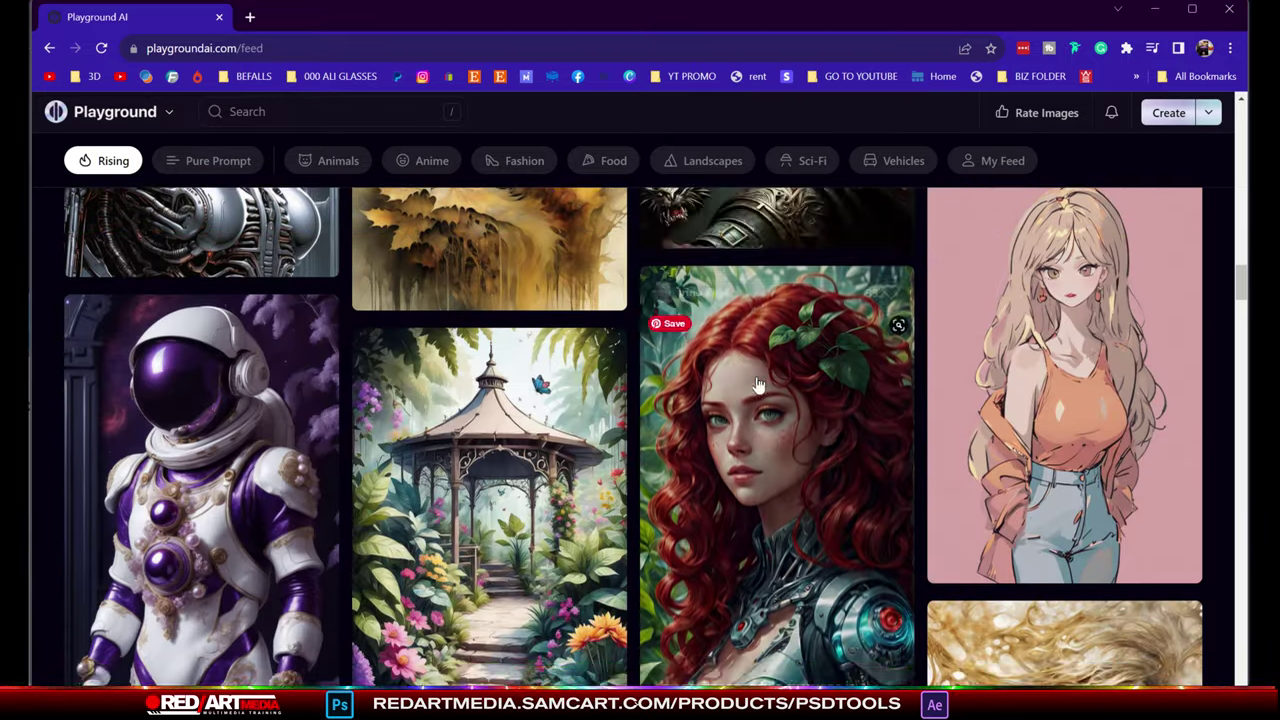
scroll(758, 385, "down", 10)
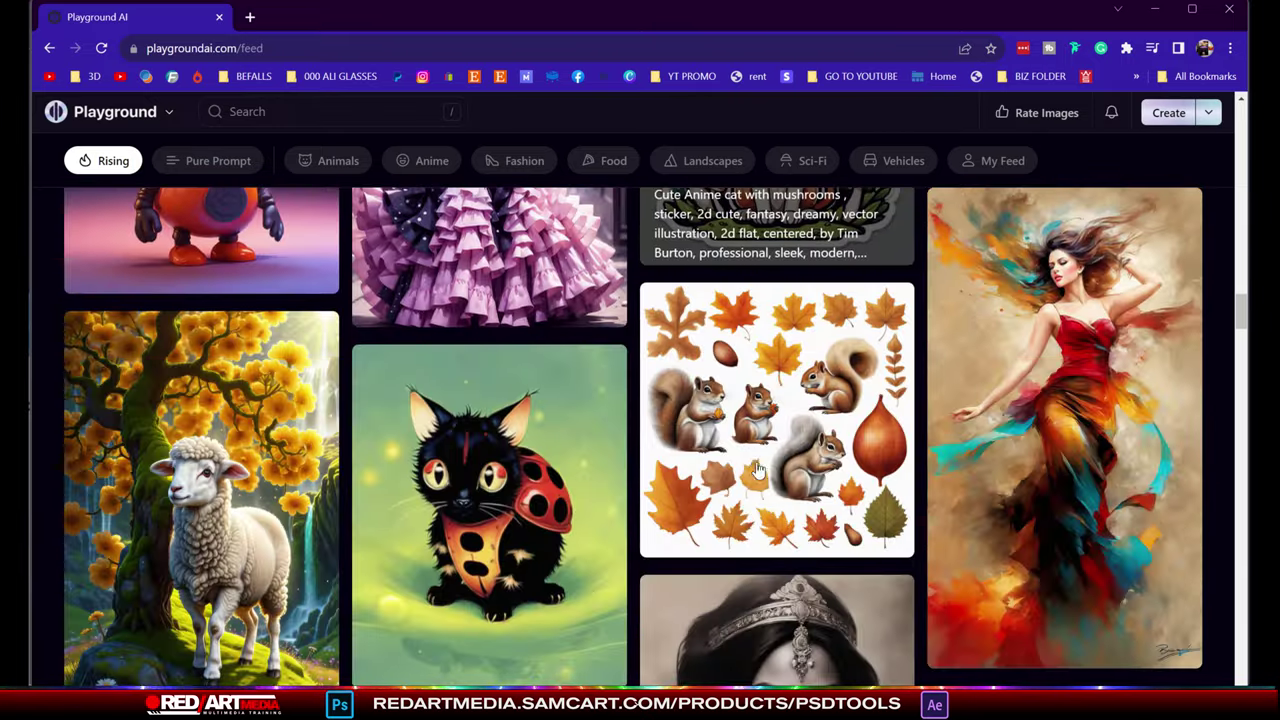
left_click(957, 388)
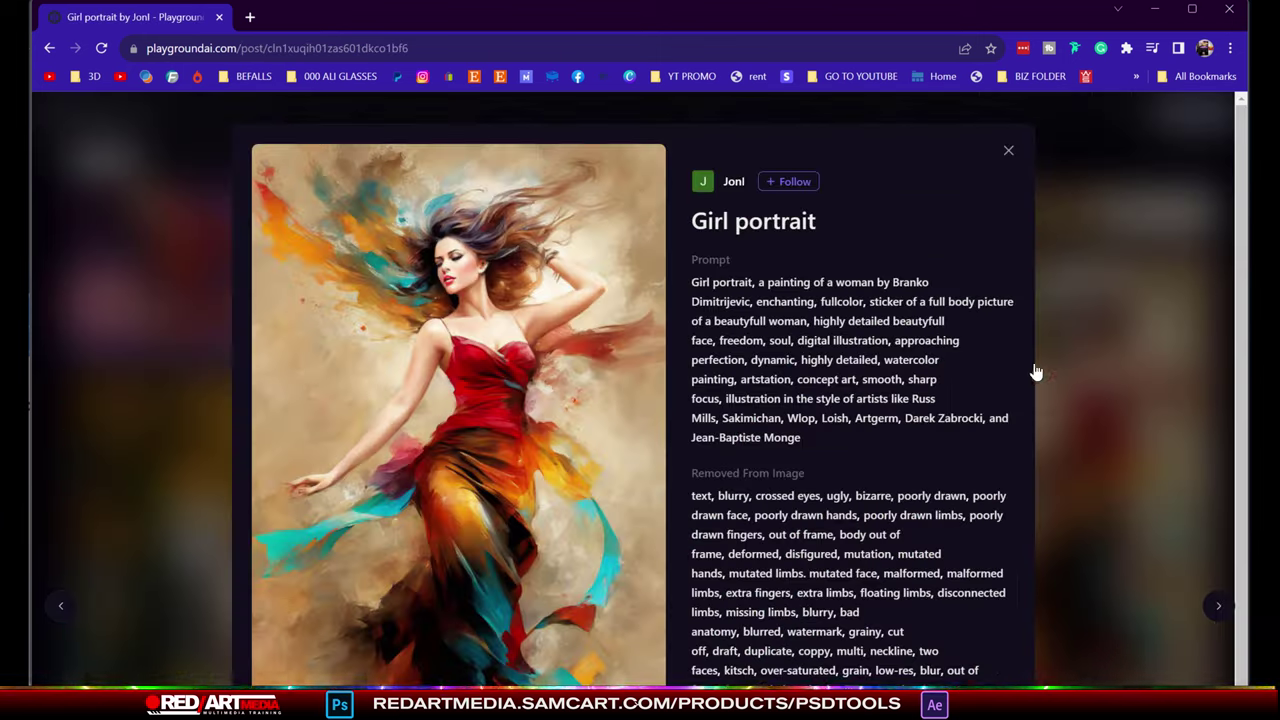
left_click(1008, 154)
Keep scrolling the feed until the real burger image appears
scroll(966, 428, "down", 5)
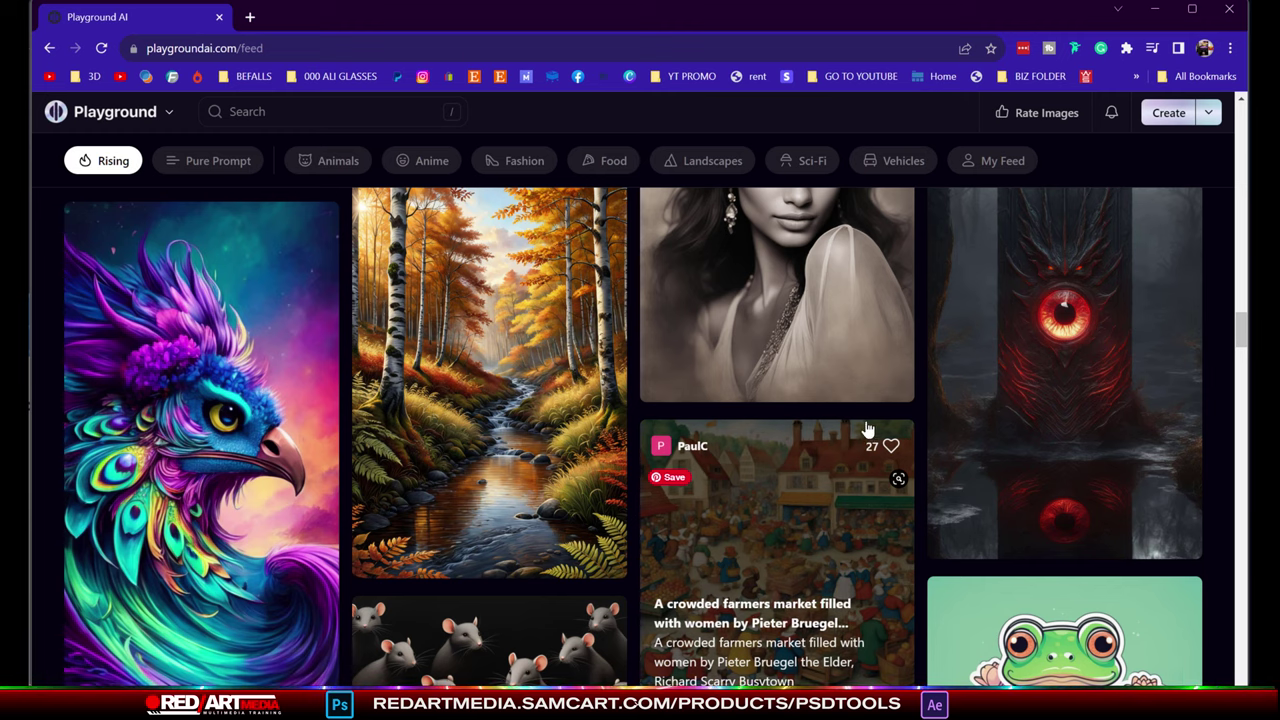
scroll(868, 428, "down", 8)
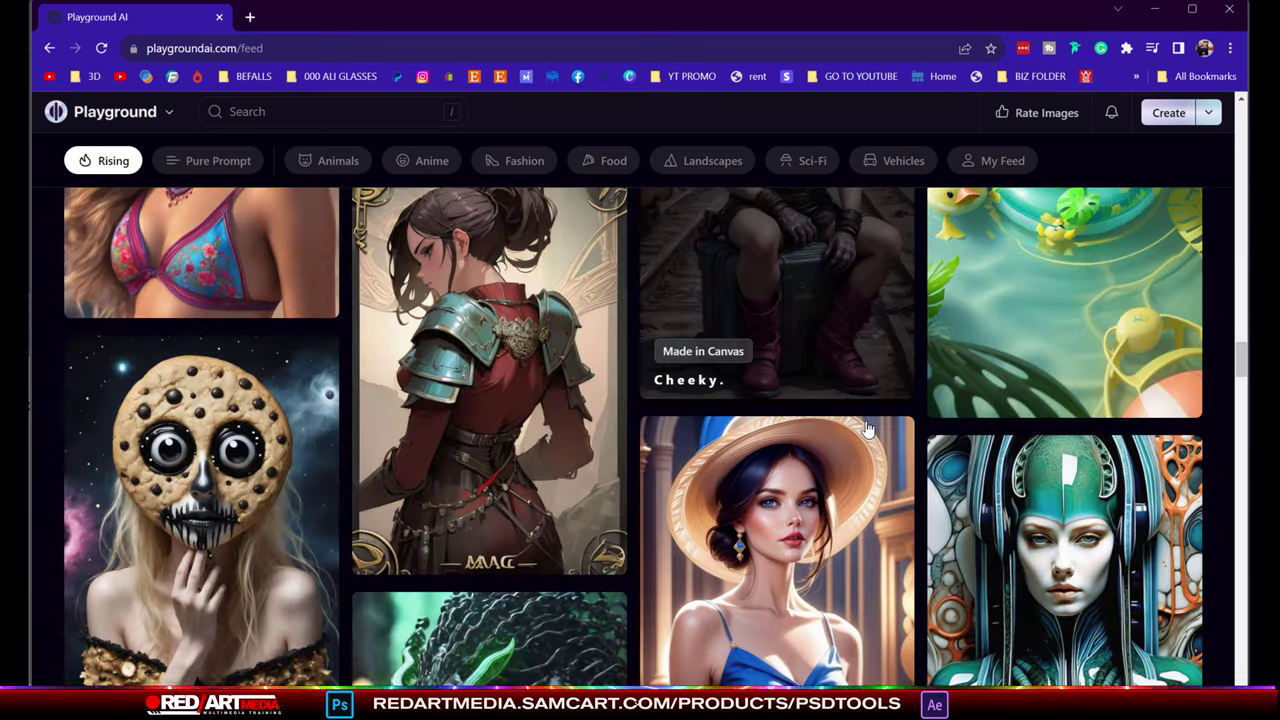
scroll(868, 428, "down", 4)
scroll(937, 430, "down", 1)
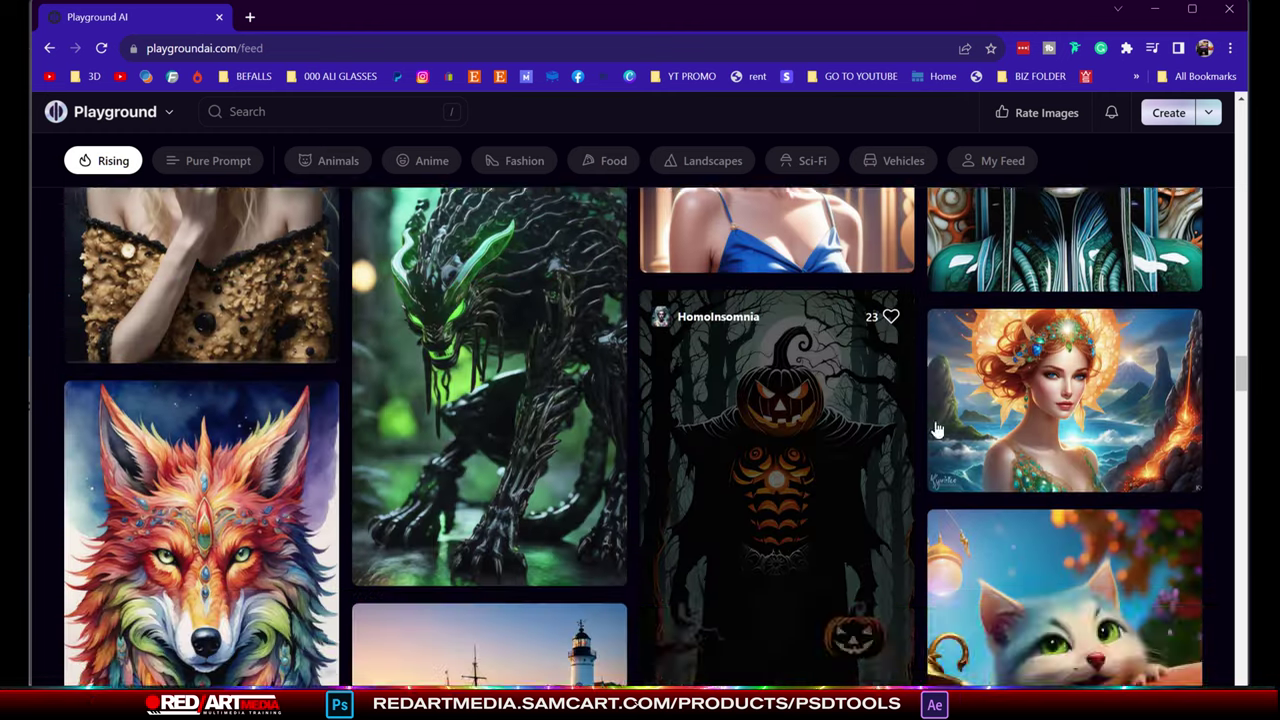
scroll(1036, 462, "down", 1)
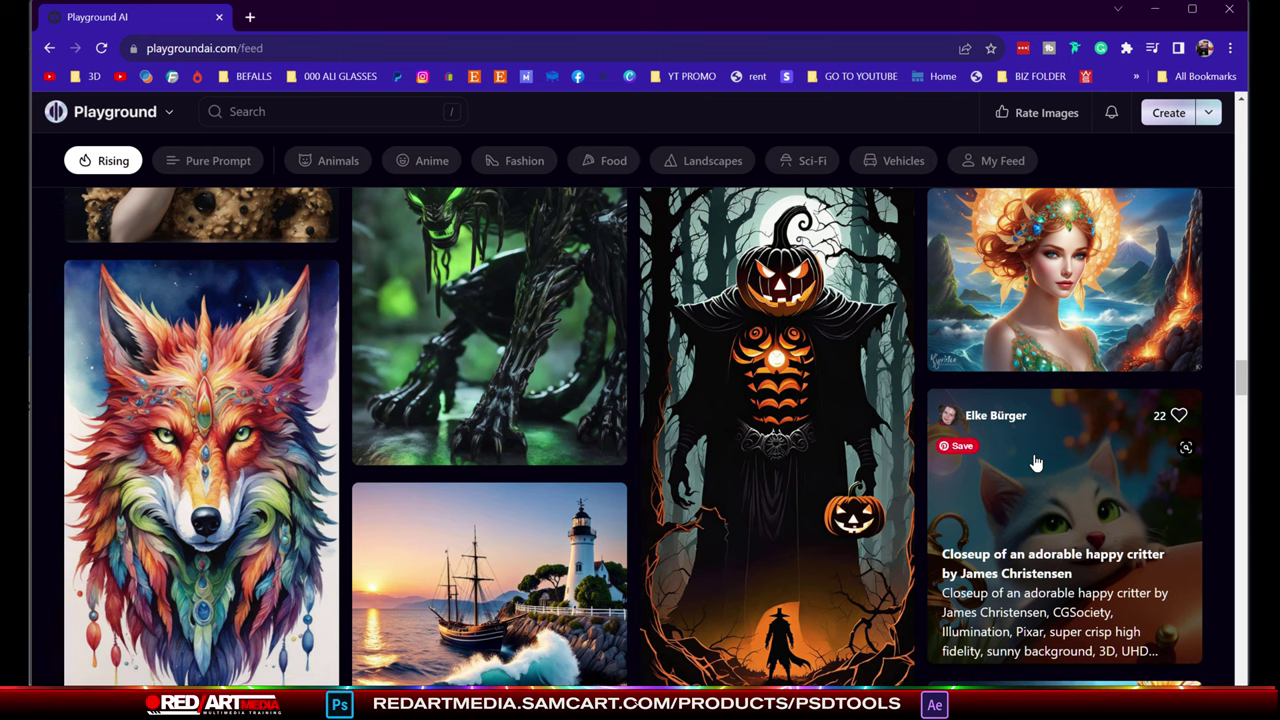
scroll(1007, 468, "down", 15)
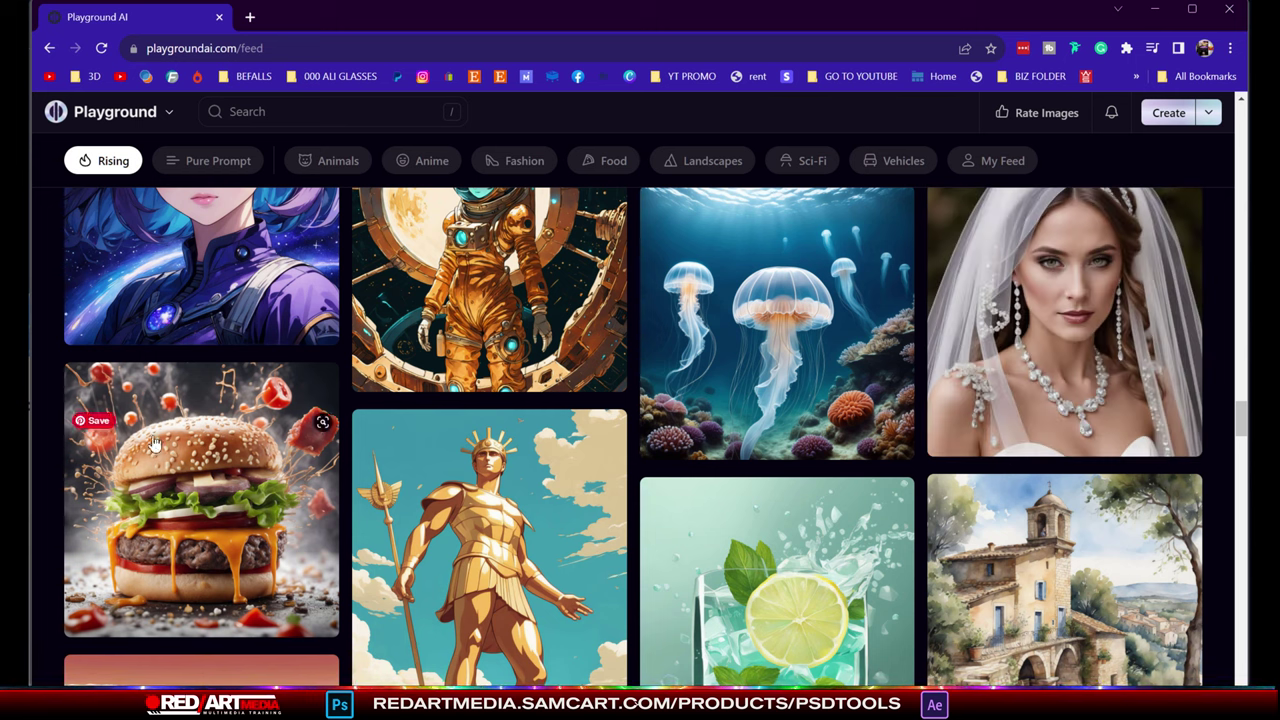
Open the real burger post and copy its burger image
left_click(219, 455)
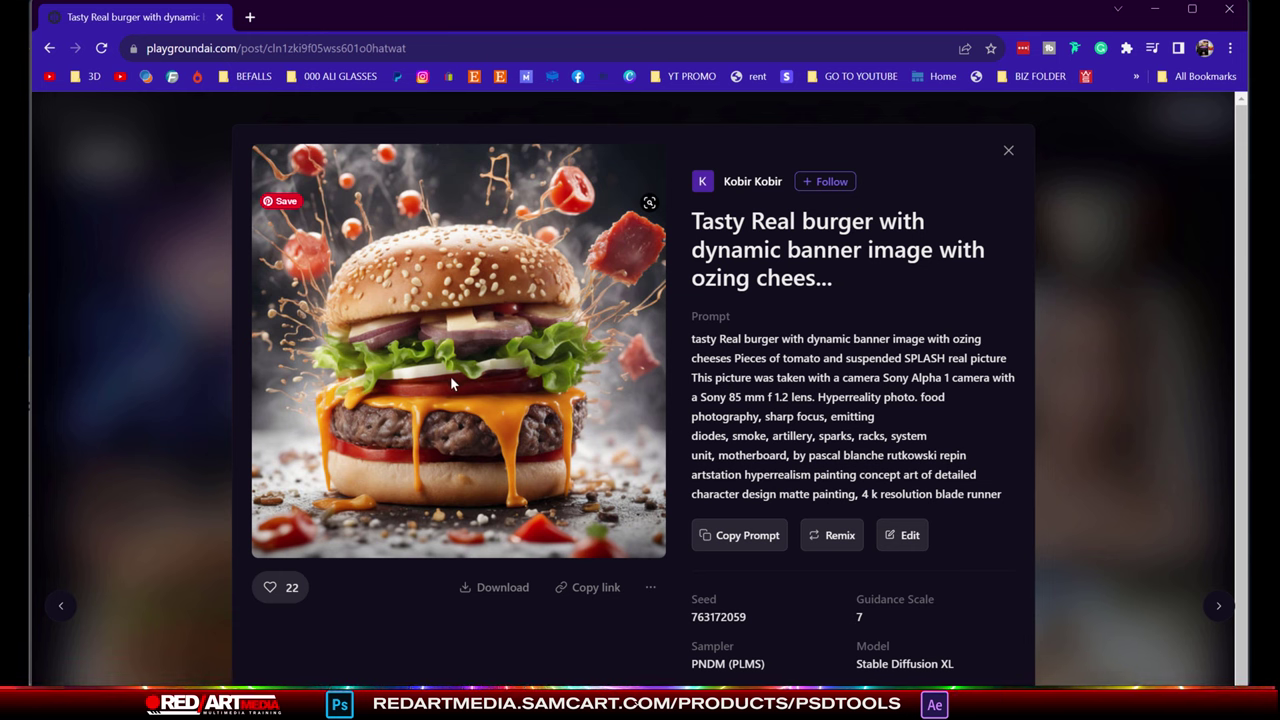
right_click(513, 380)
left_click(565, 436)
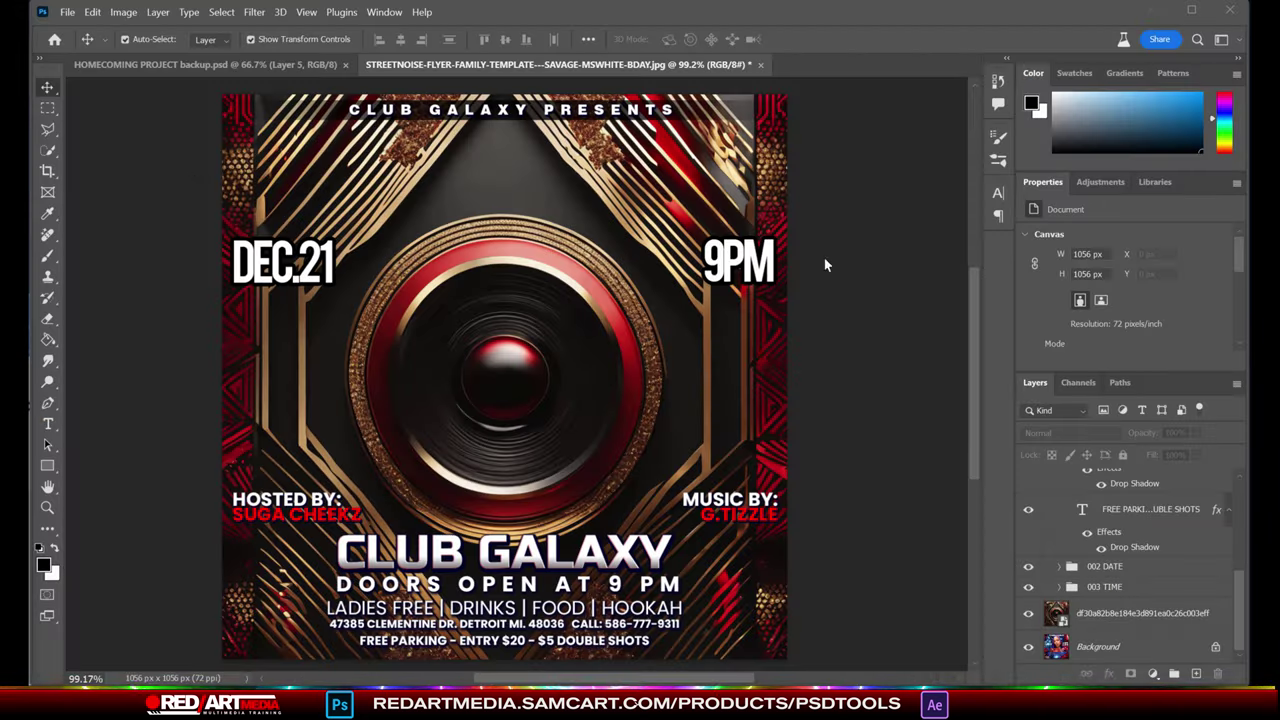
Return to Photoshop and paste the burger image into the flyer as a new layer
left_click(1155, 9)
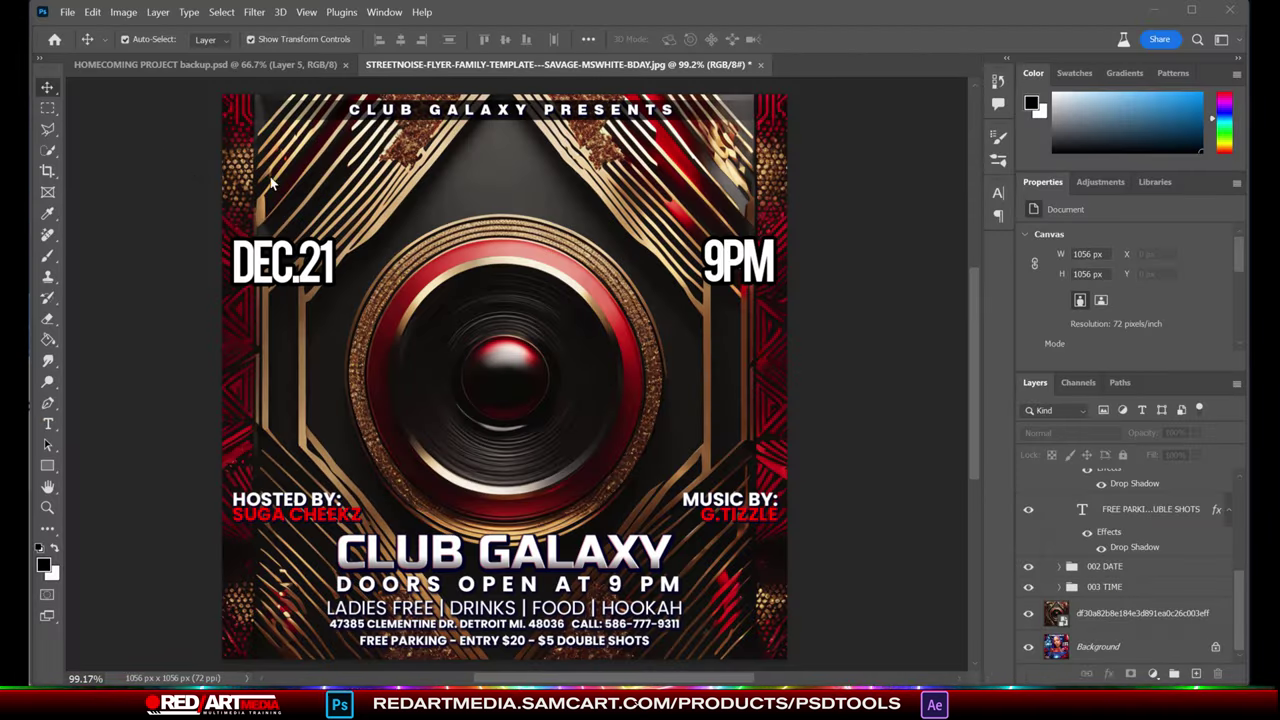
left_click(92, 11)
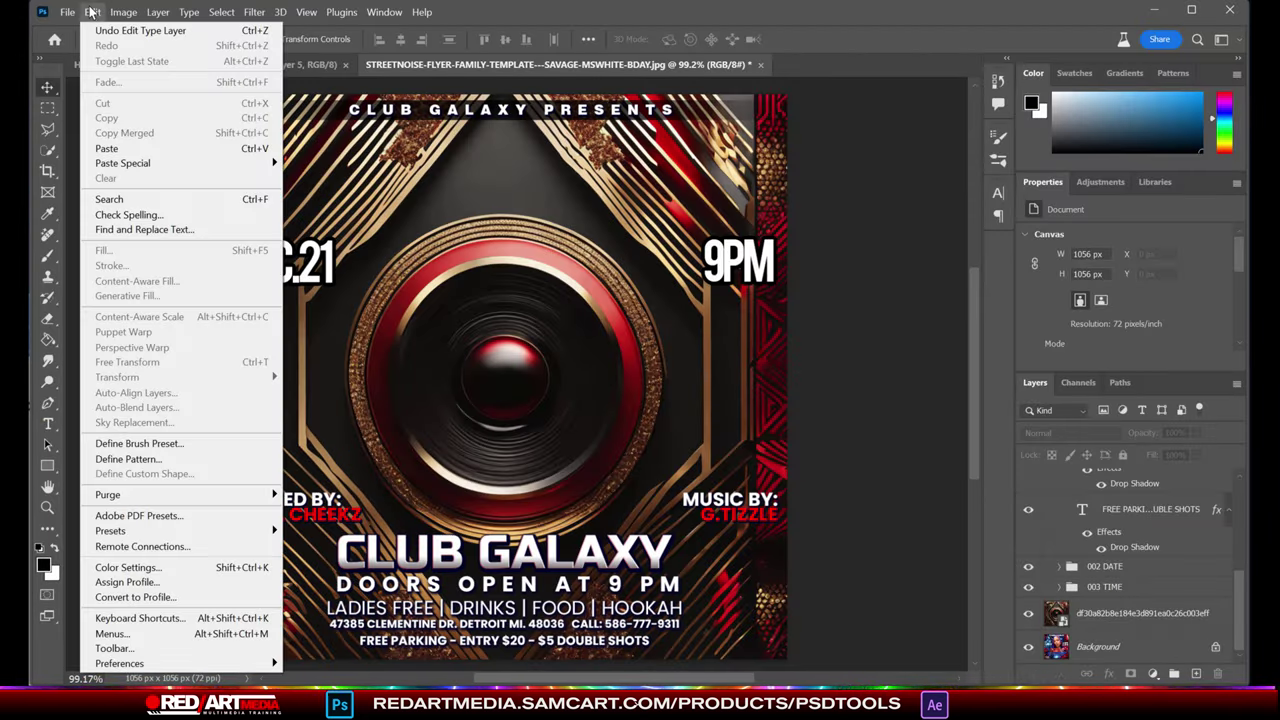
left_click(126, 147)
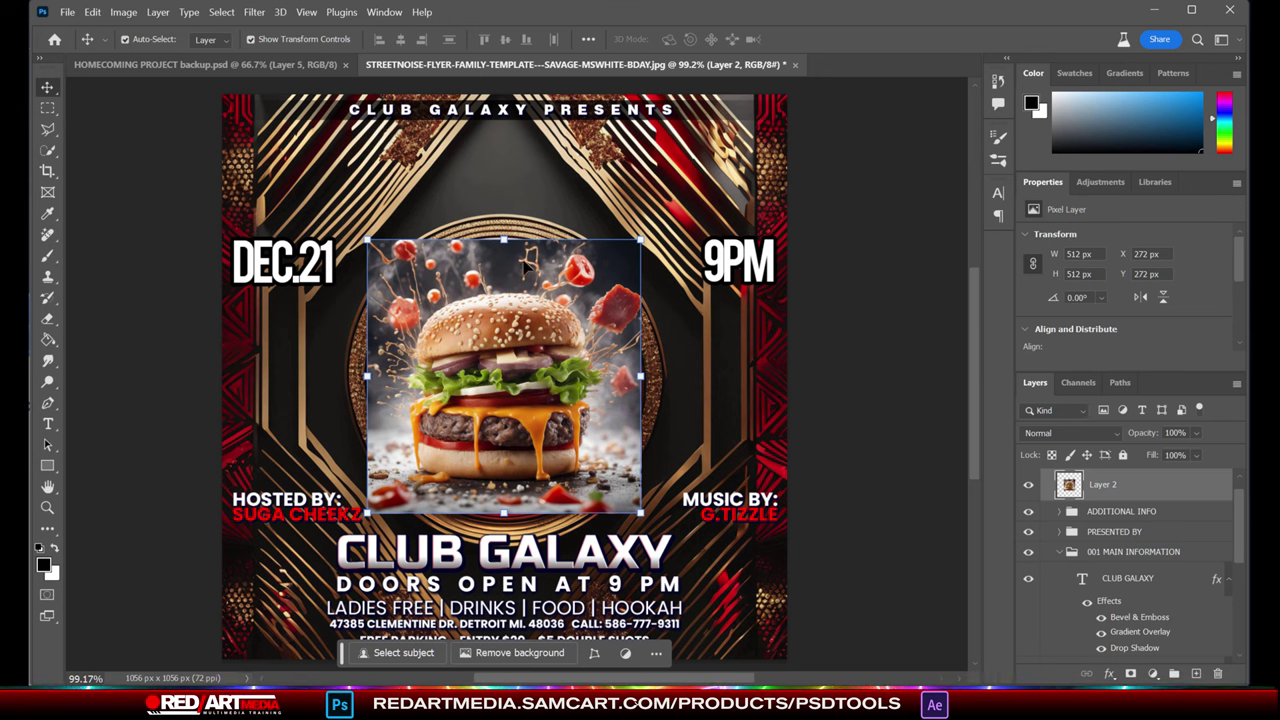
Scale the burger layer up so it covers the whole canvas
left_click_drag(506, 241, 505, 92)
scroll(531, 470, "down", 2)
left_click_drag(509, 499, 509, 608)
key("Return")
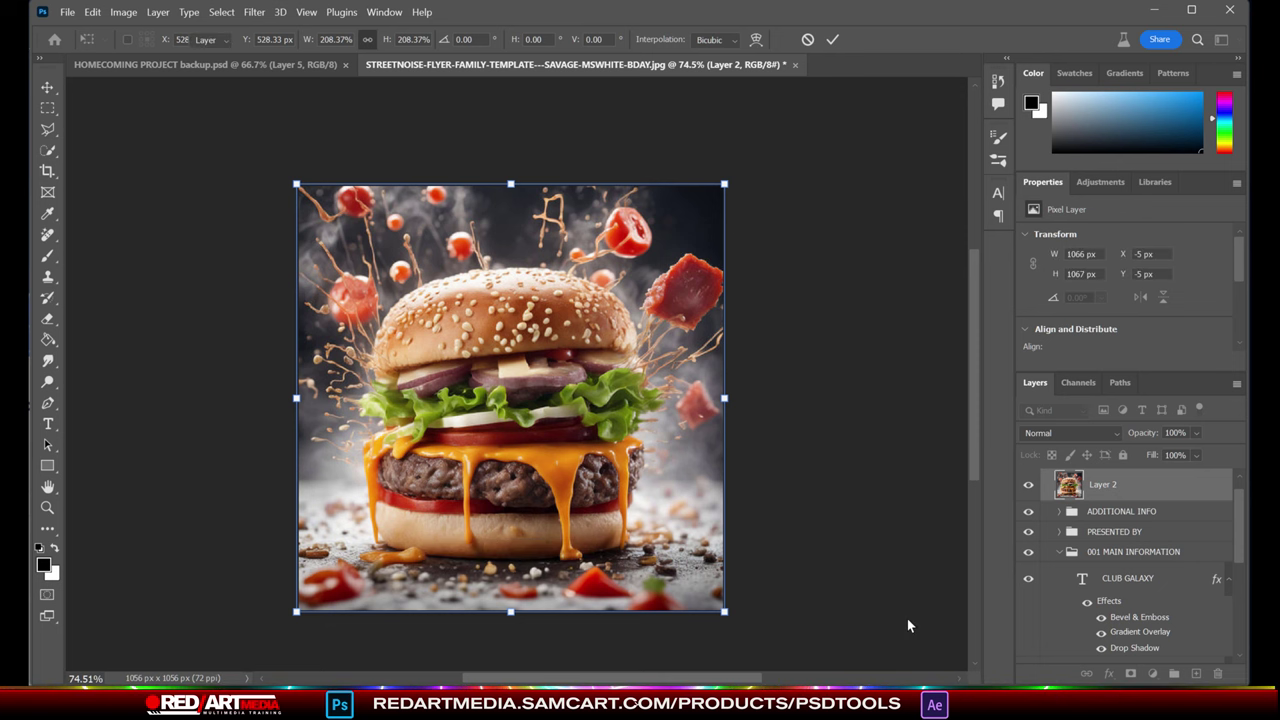
left_click(123, 12)
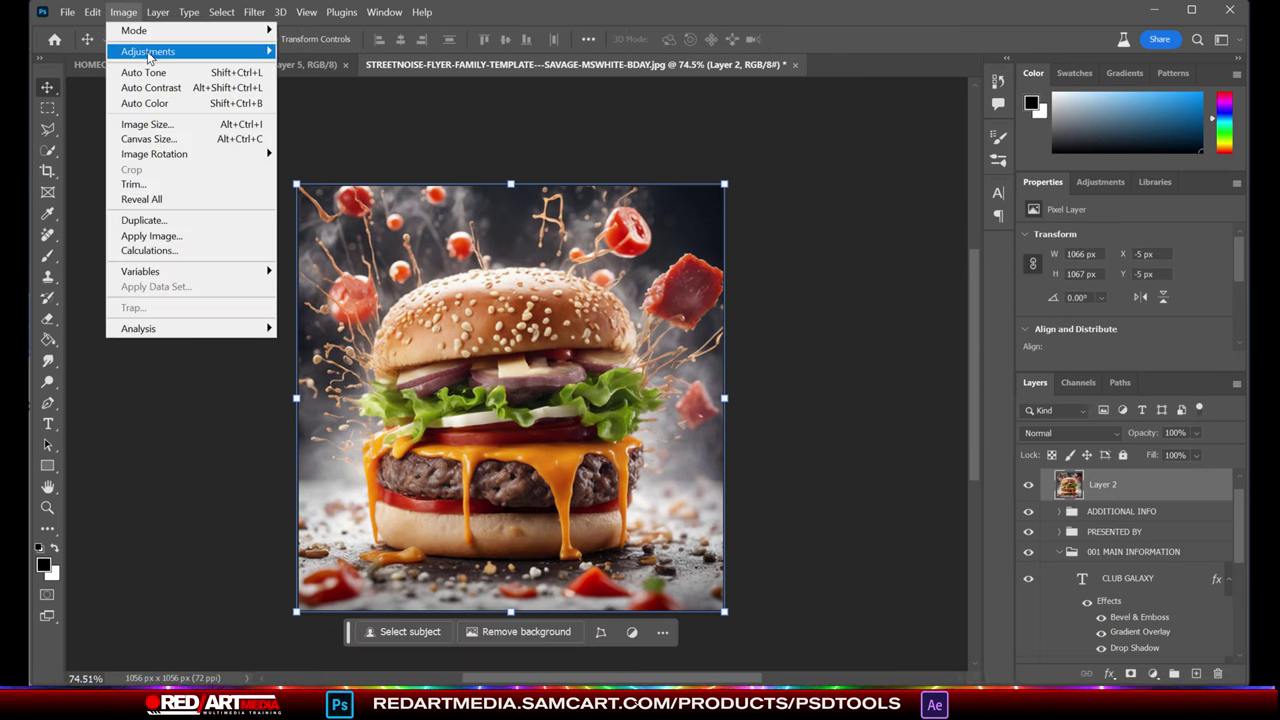
Apply Levels to the burger layer with input levels 39, 1.00 and 234
mouse_move(150, 51)
left_click(344, 67)
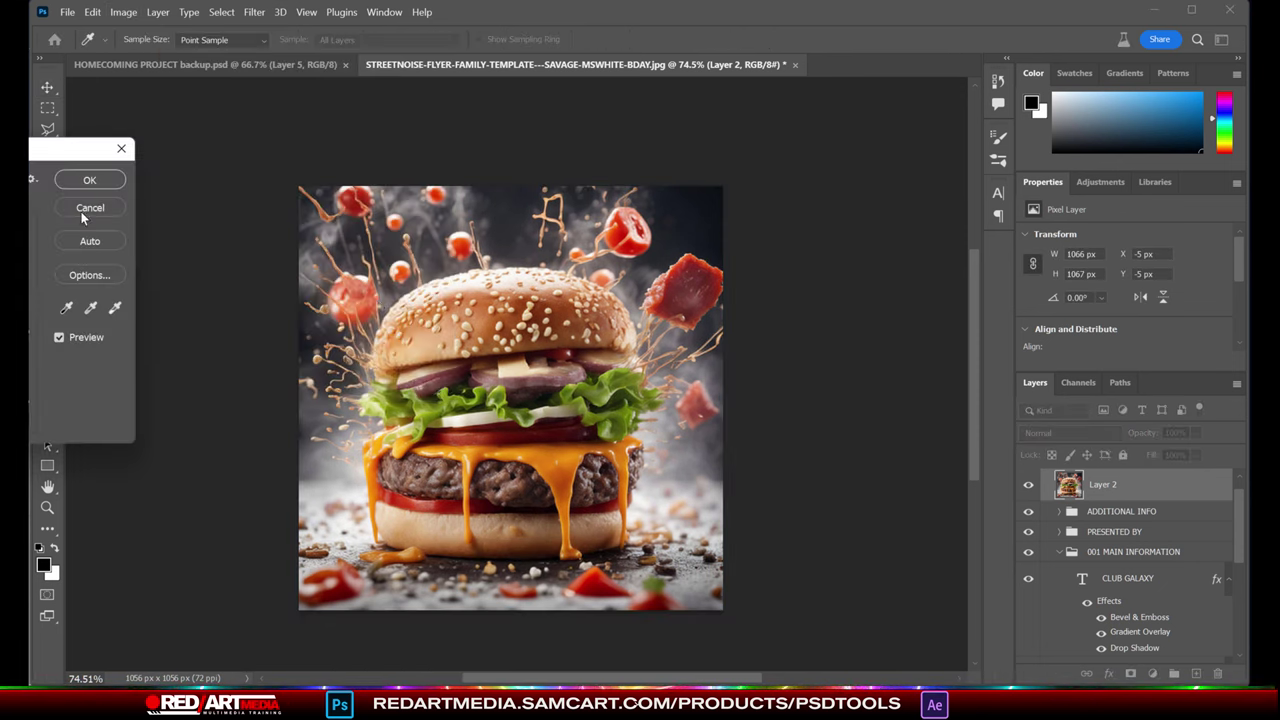
left_click_drag(246, 160, 298, 131)
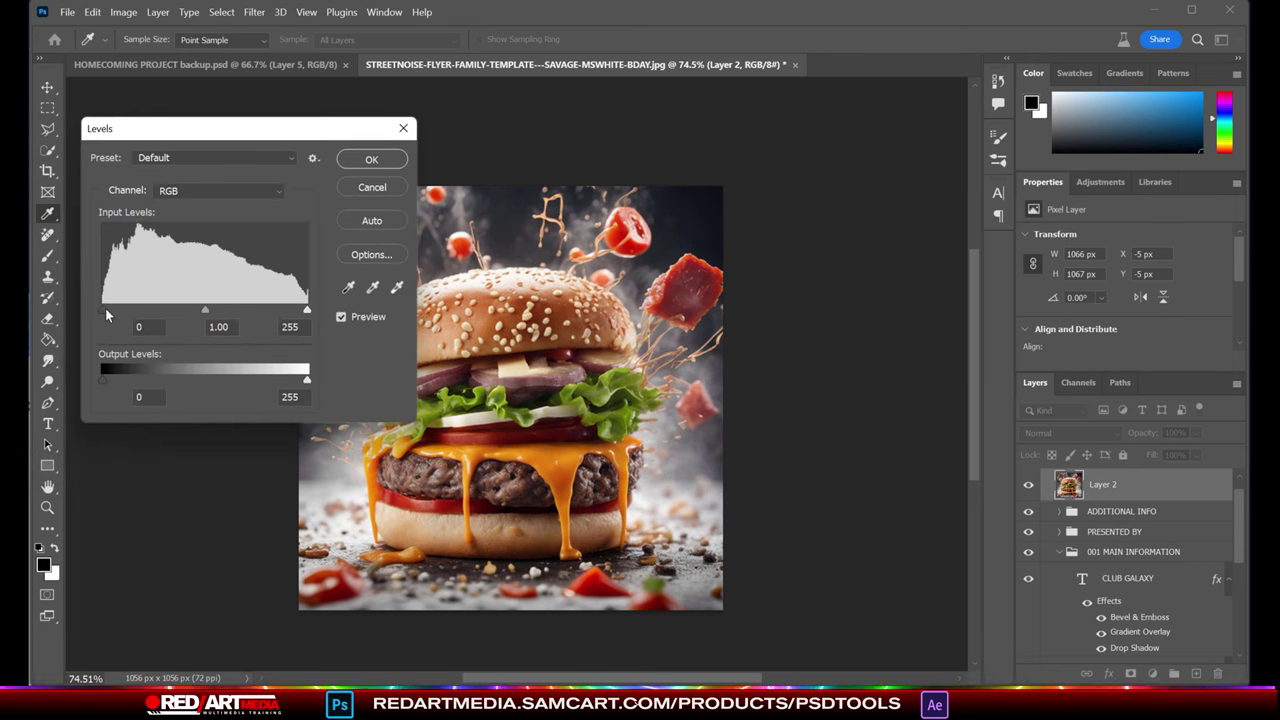
left_click_drag(104, 308, 134, 308)
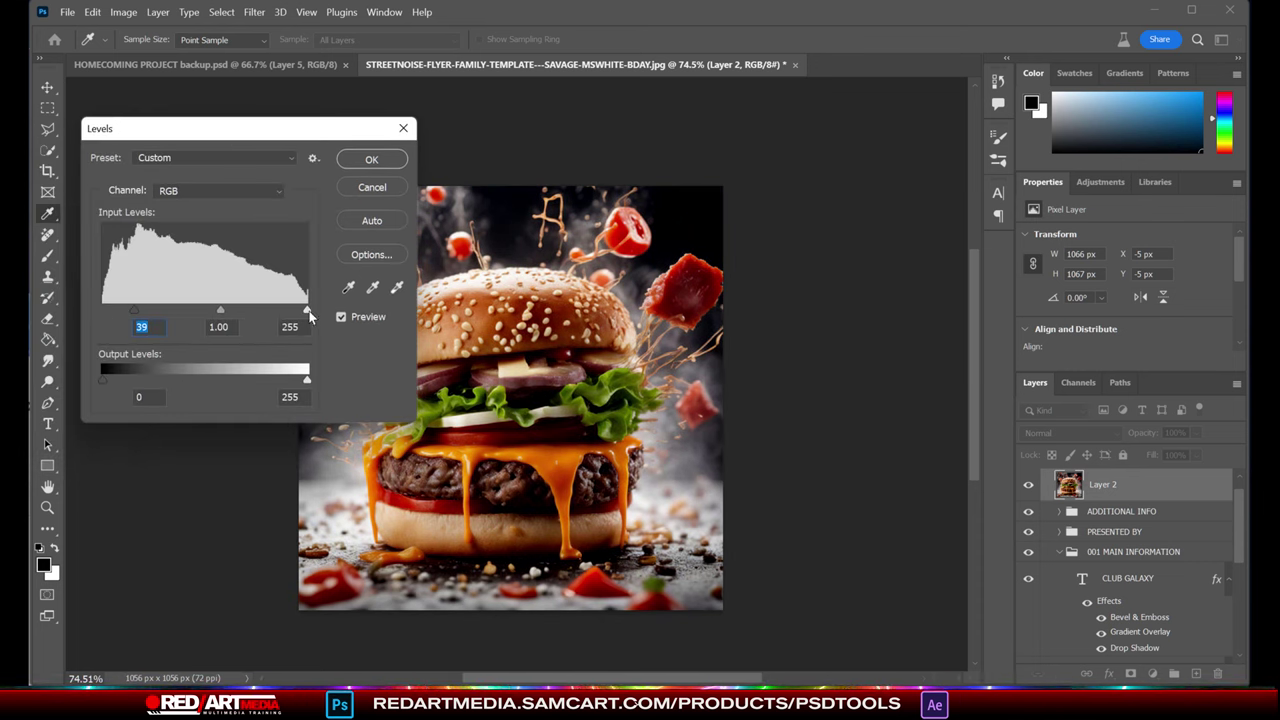
left_click_drag(306, 310, 290, 311)
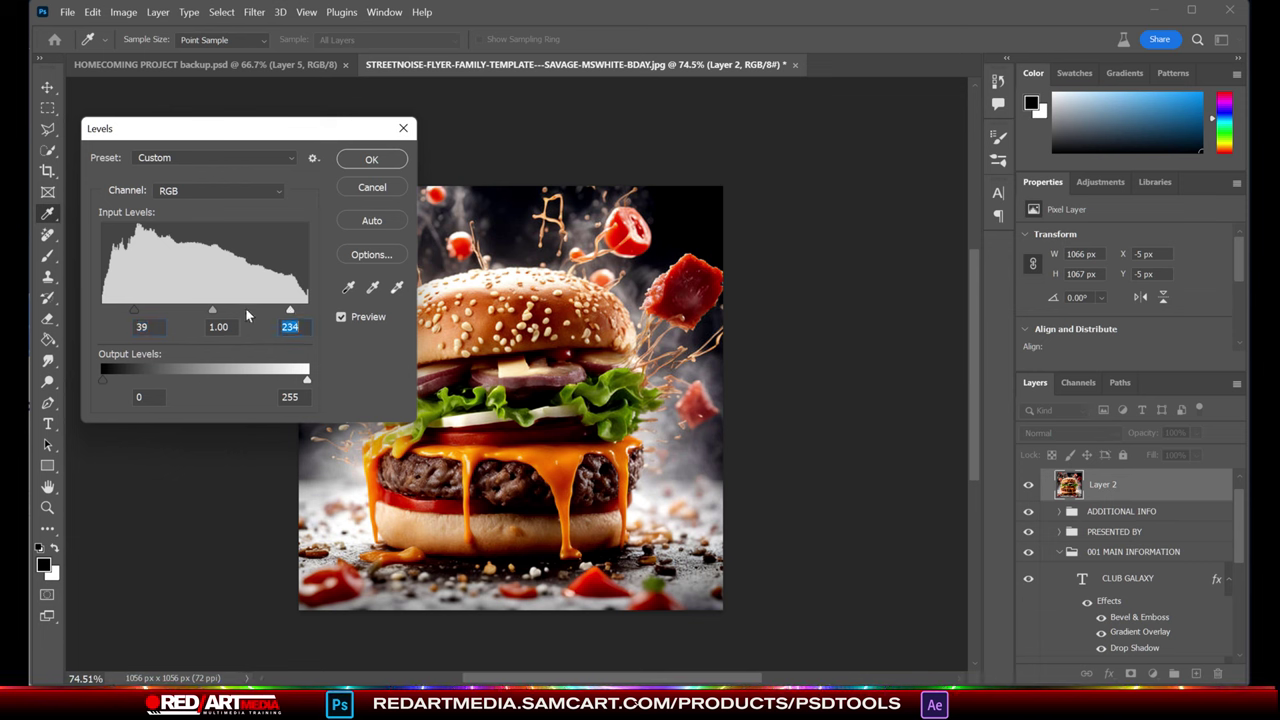
left_click_drag(209, 307, 214, 306)
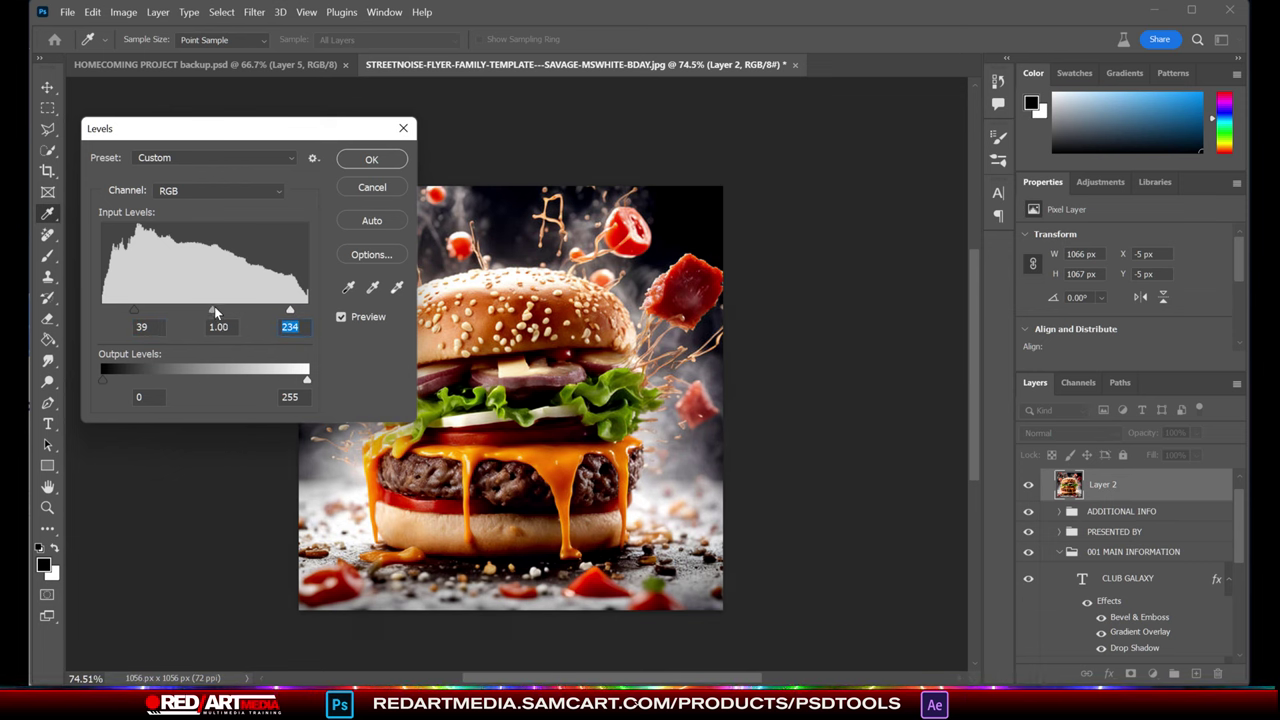
left_click(371, 160)
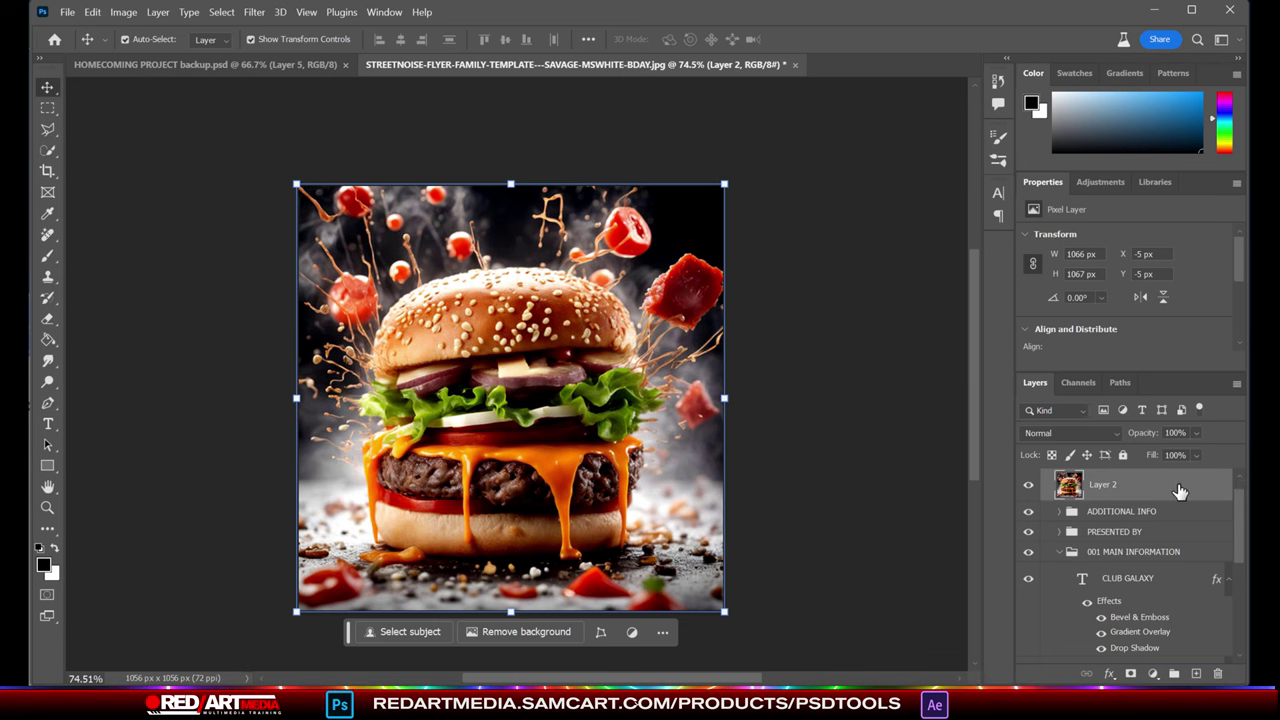
Collapse the groups and move Layer 2 beneath the ALL TEXT OVERLAY TEMPLATE group
left_click(1060, 553)
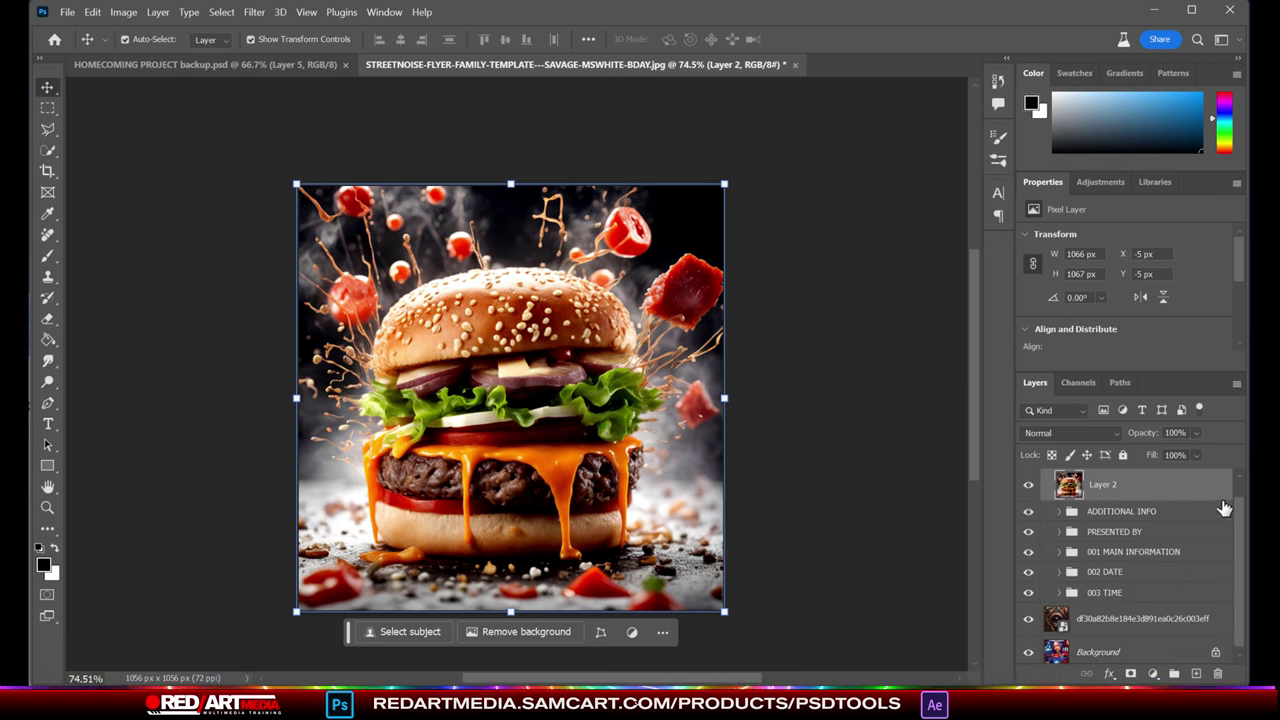
scroll(1238, 510, "up", 1)
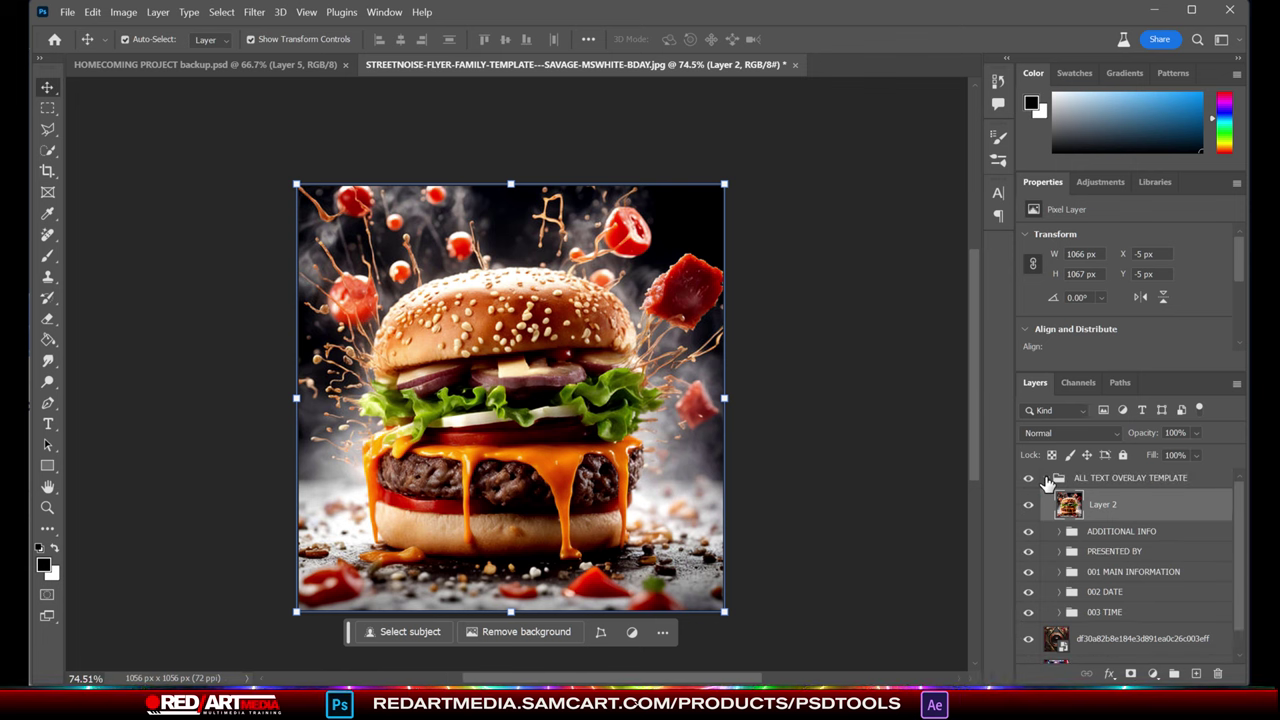
mouse_move(1113, 506)
left_mouse_down()
mouse_move(1114, 468)
mouse_move(1106, 522)
left_mouse_up()
left_click(1046, 511)
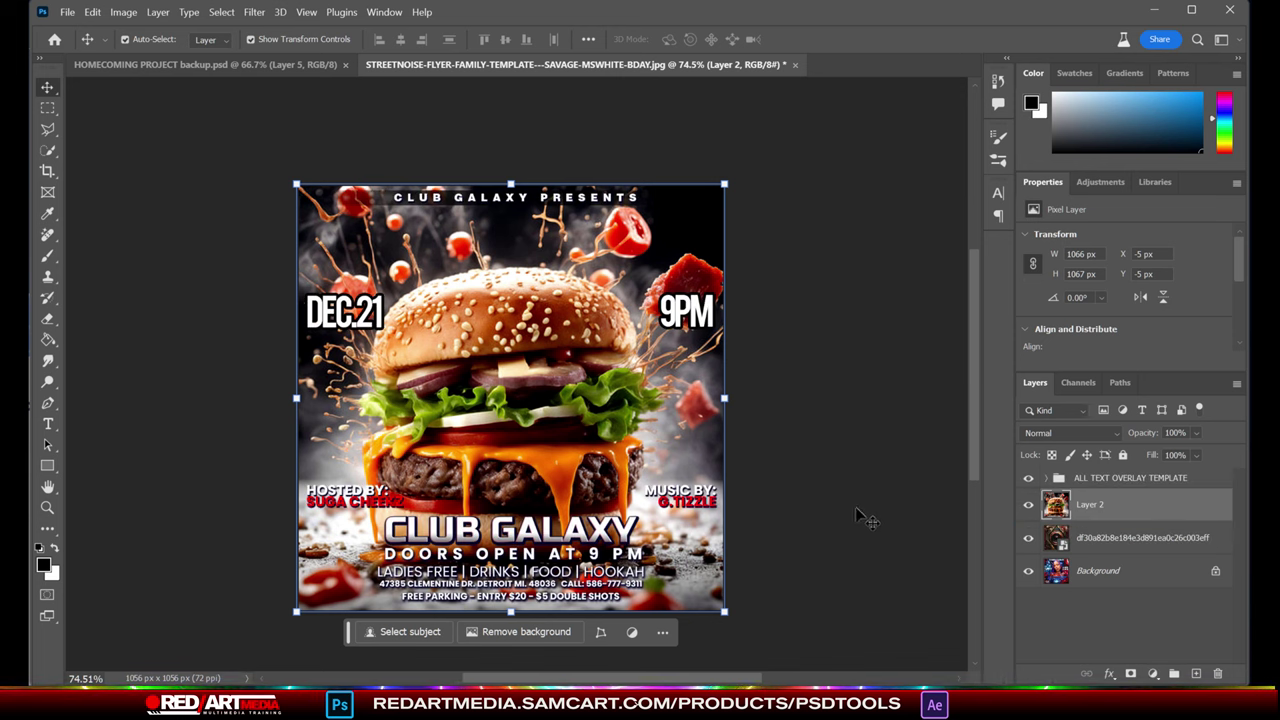
left_click(815, 390)
Fit the flyer on screen and move the floating helper strip off the bottom text
key("ctrl+0")
scroll(815, 387, "down", 1)
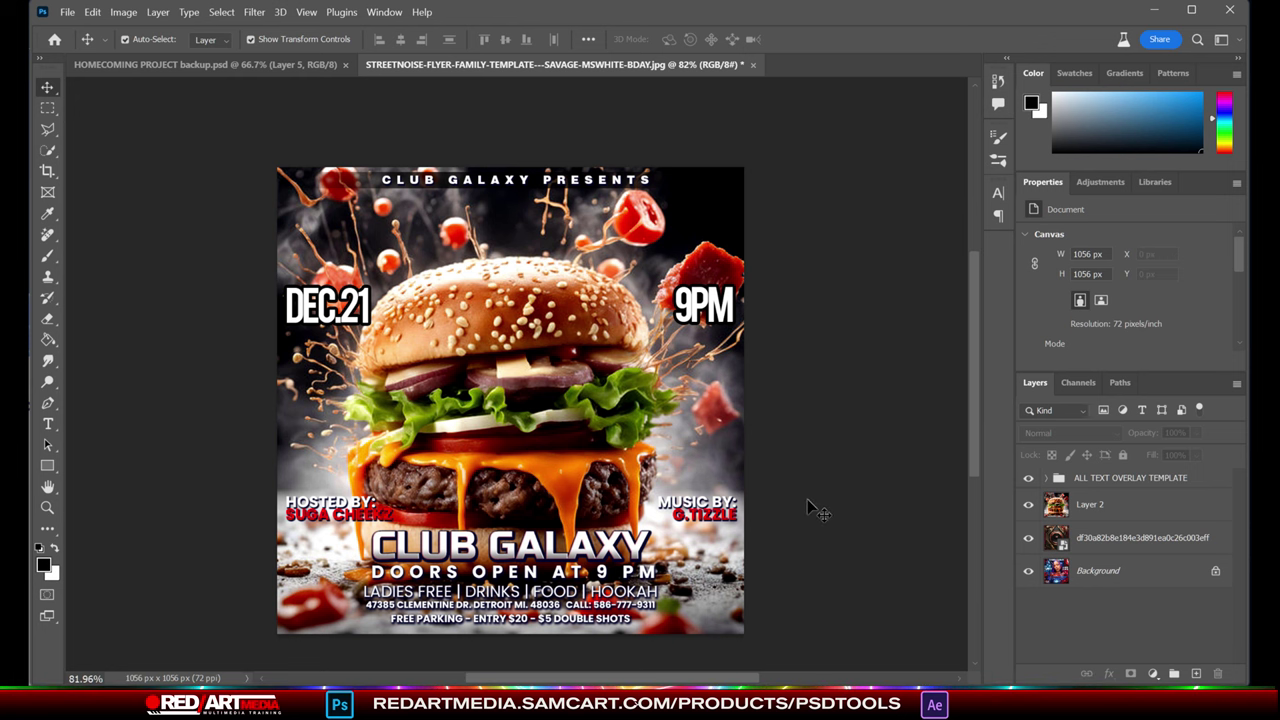
left_click(1094, 513)
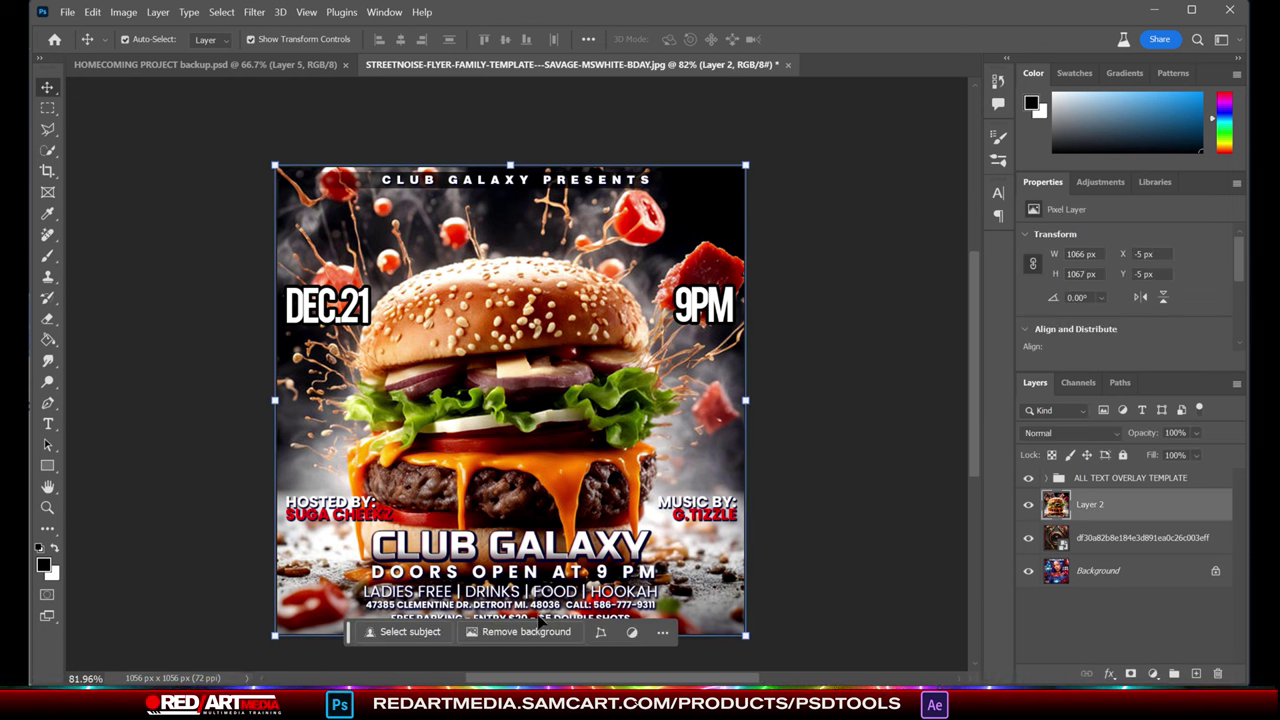
left_click_drag(345, 632, 324, 111)
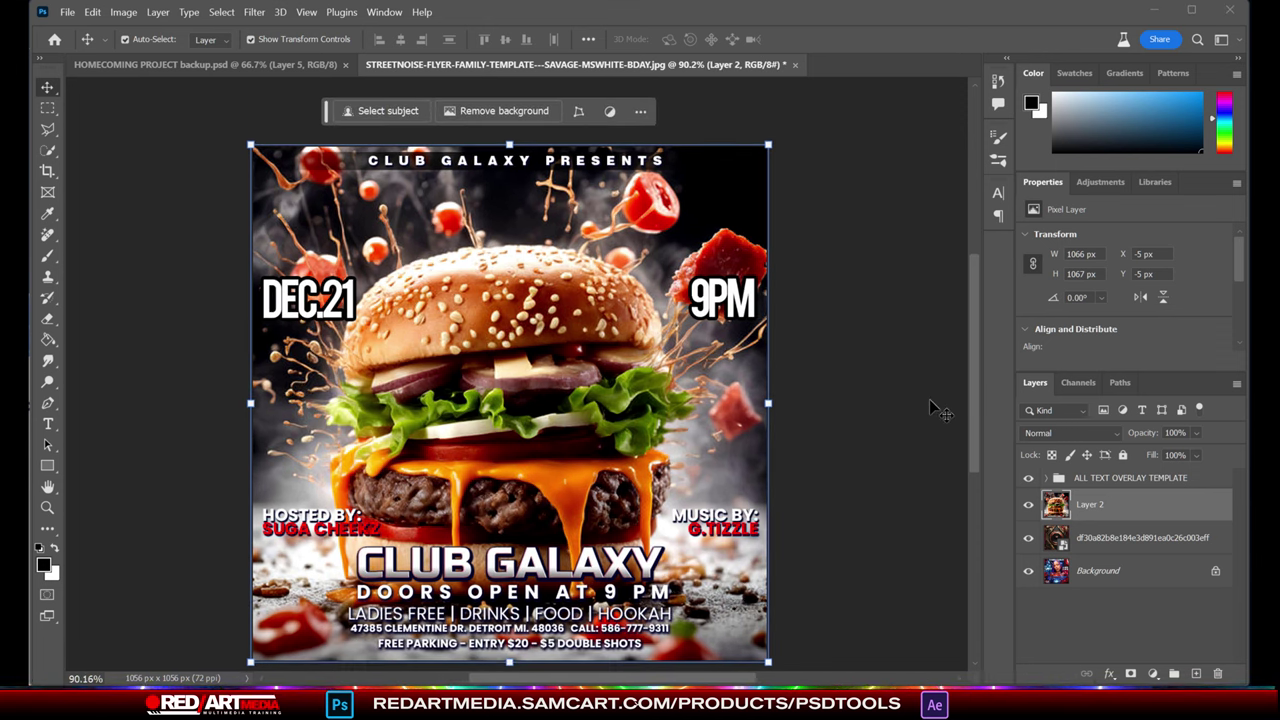
scroll(929, 409, "up", 1)
scroll(973, 342, "down", 2)
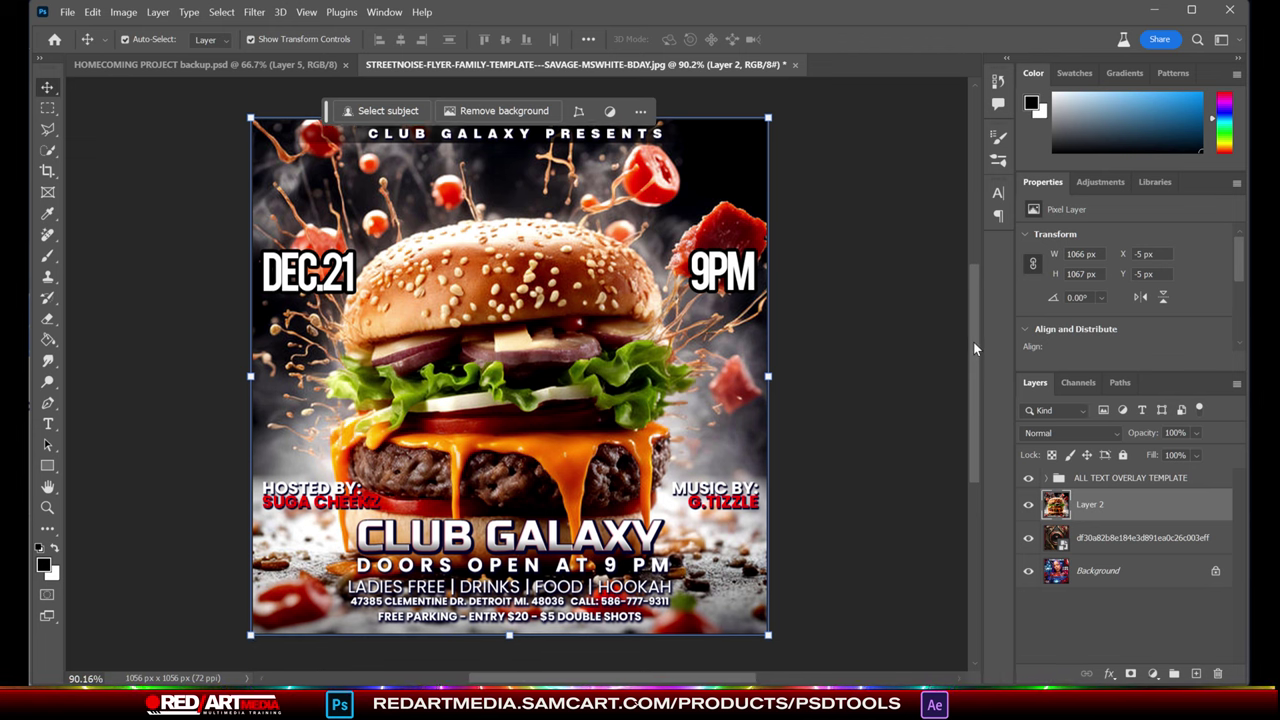
scroll(974, 343, "down", 1)
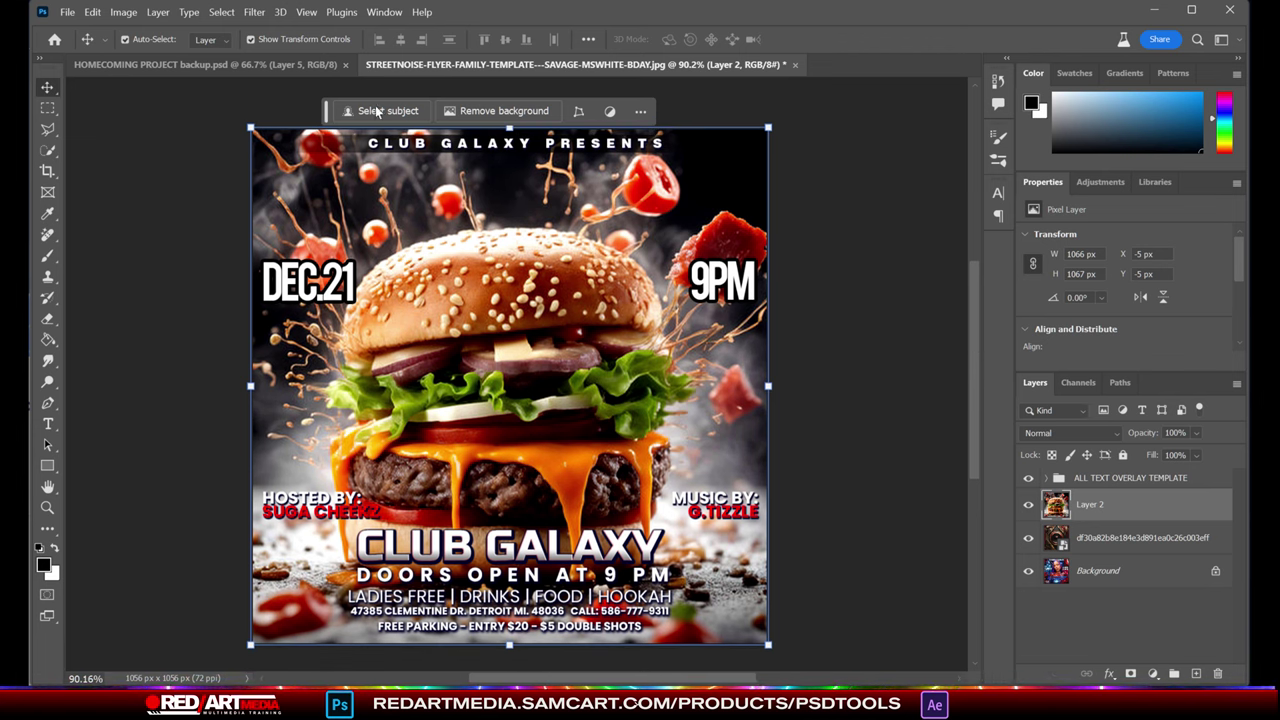
left_click_drag(325, 110, 321, 98)
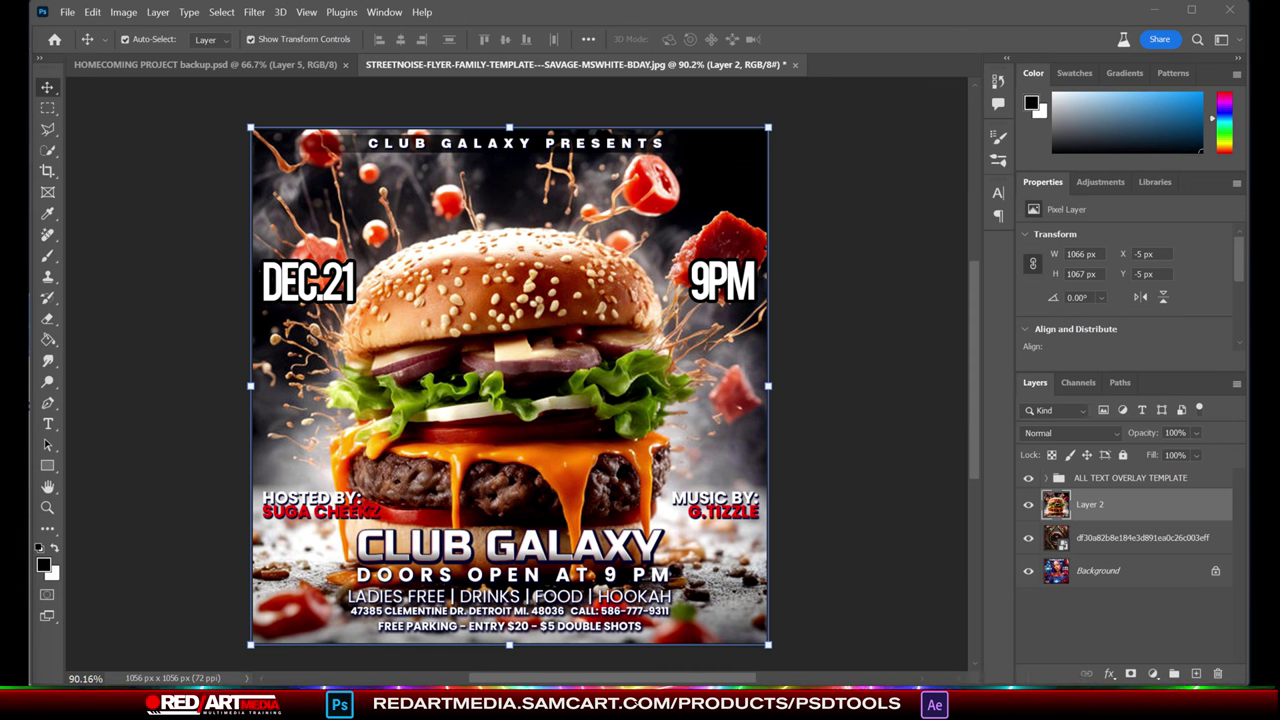
Switch to the browser, raise its window, and browse the 'magazine covers' image results
key("alt+Tab")
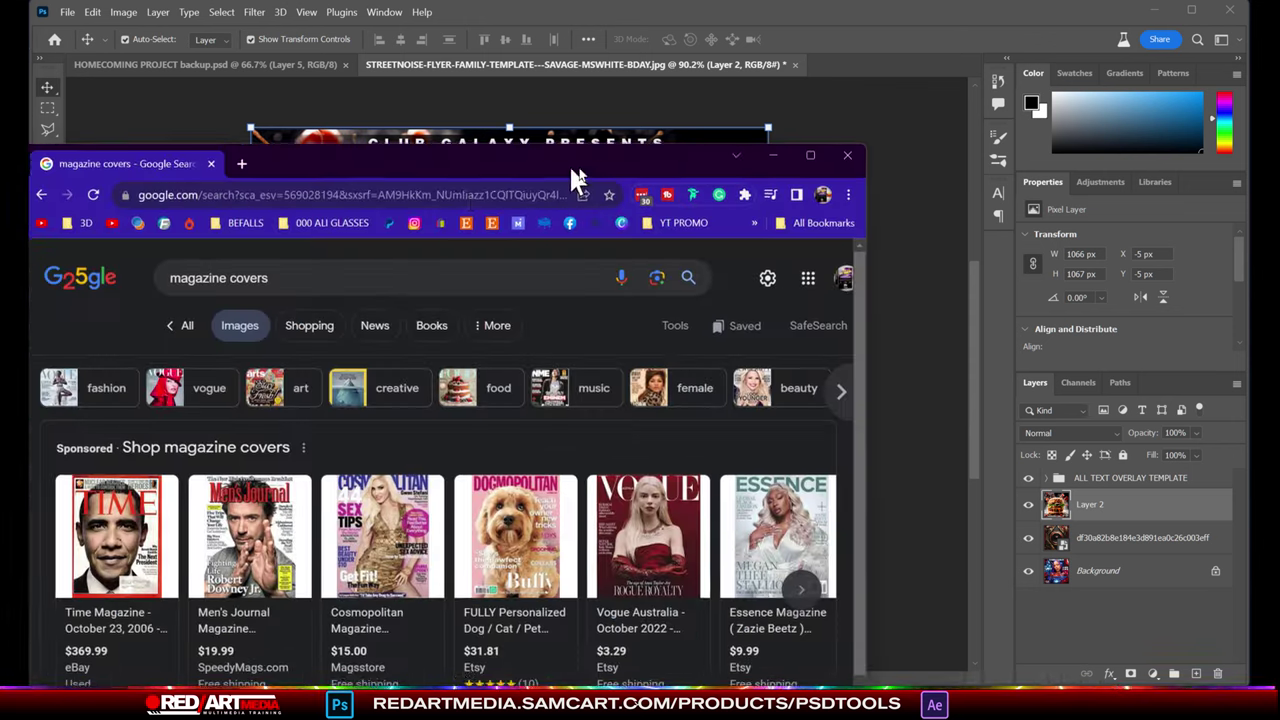
left_click_drag(571, 164, 539, 20)
scroll(320, 215, "down", 5)
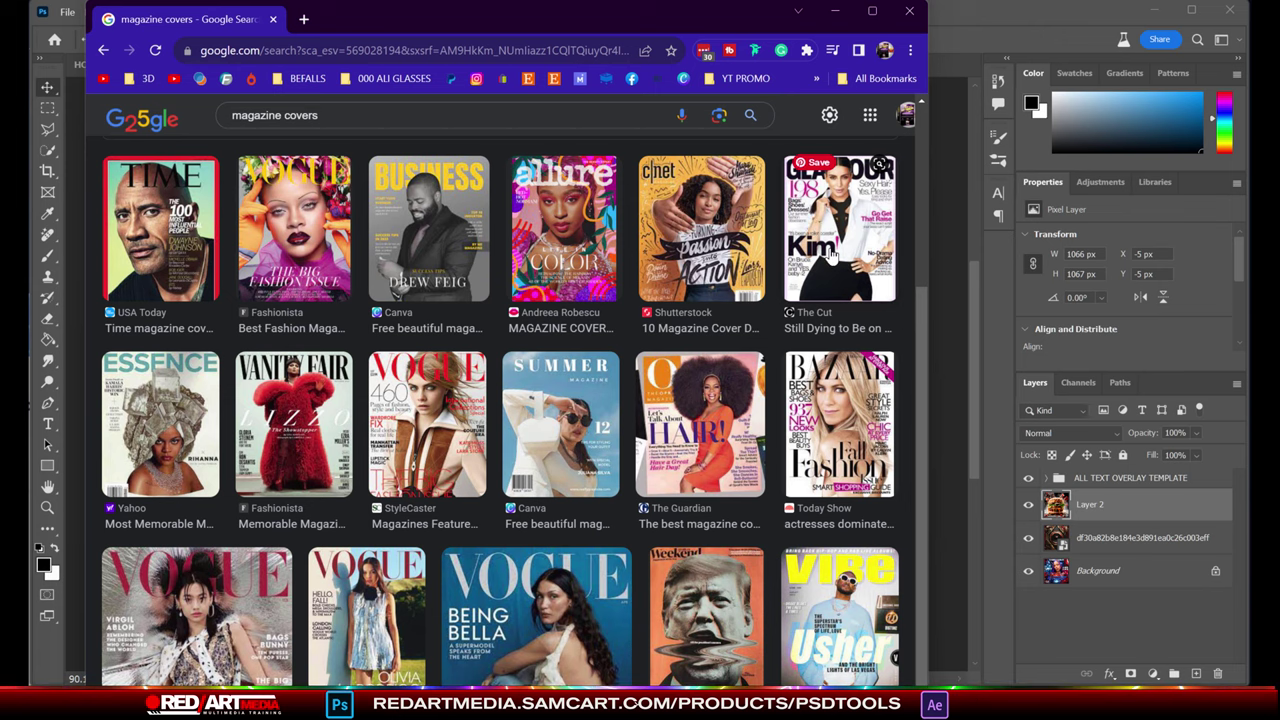
scroll(832, 254, "down", 4)
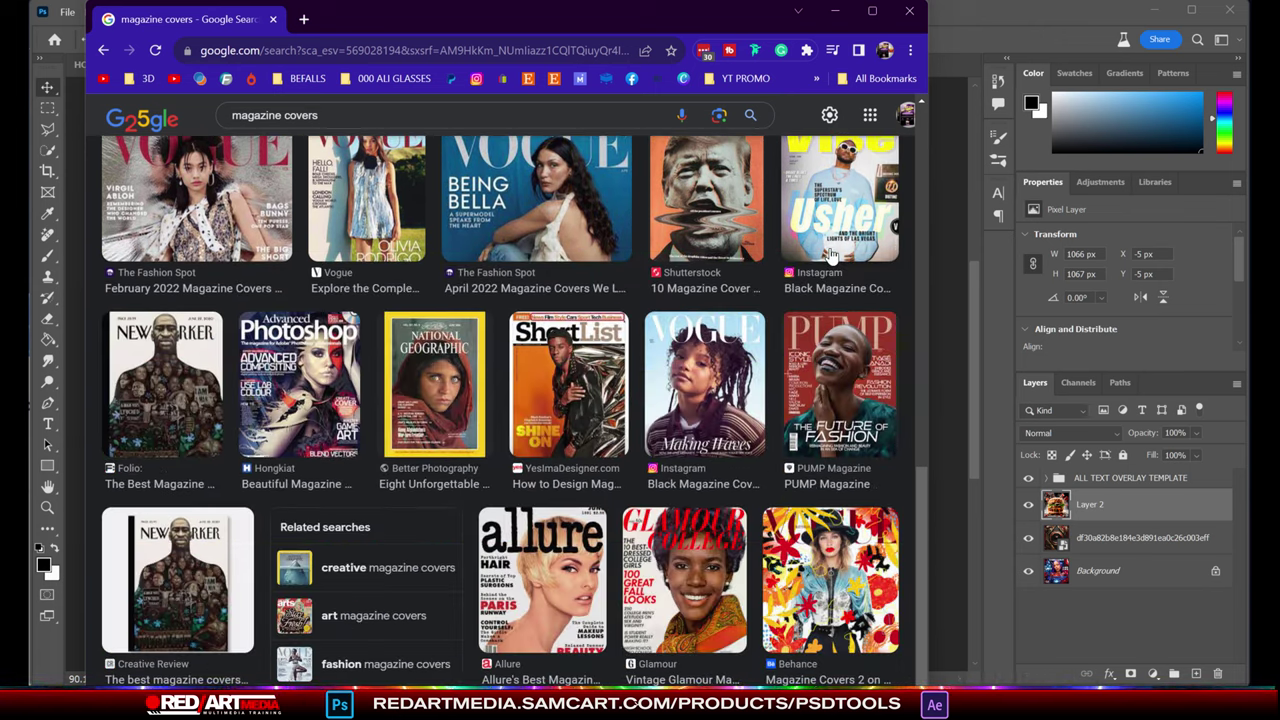
scroll(832, 254, "down", 2)
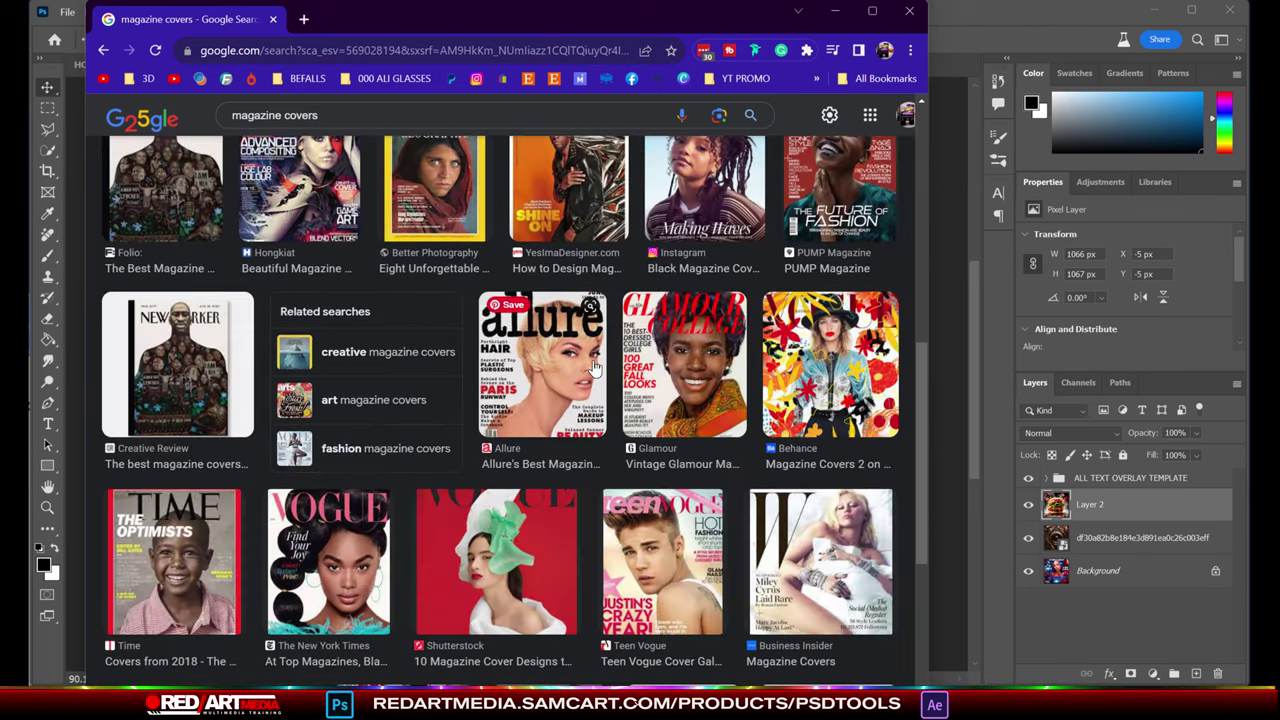
scroll(595, 368, "down", 3)
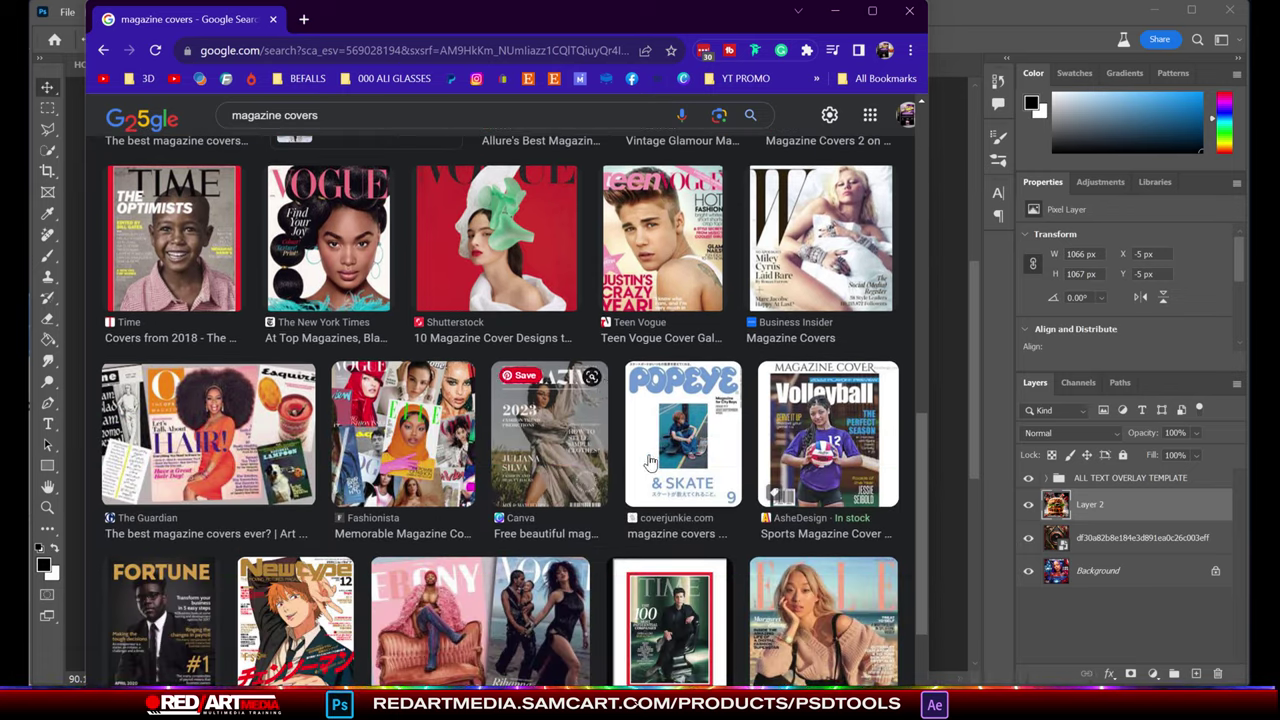
scroll(681, 368, "down", 1)
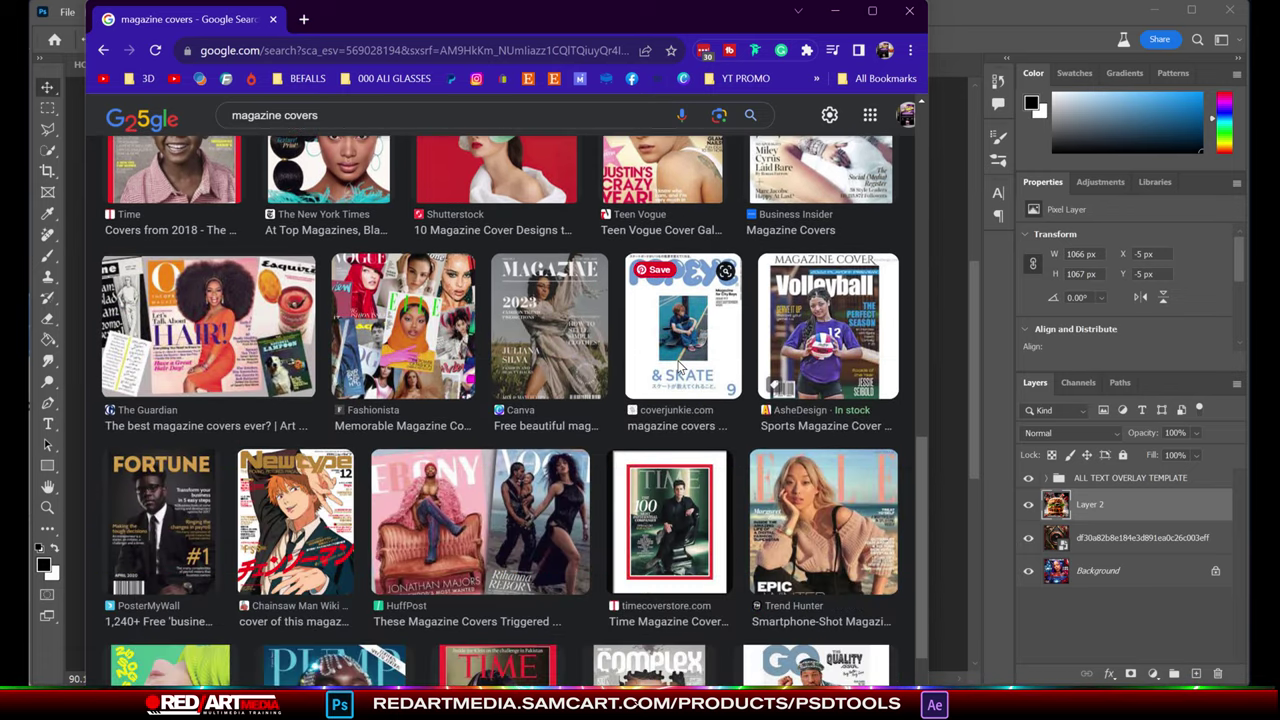
scroll(680, 370, "down", 1)
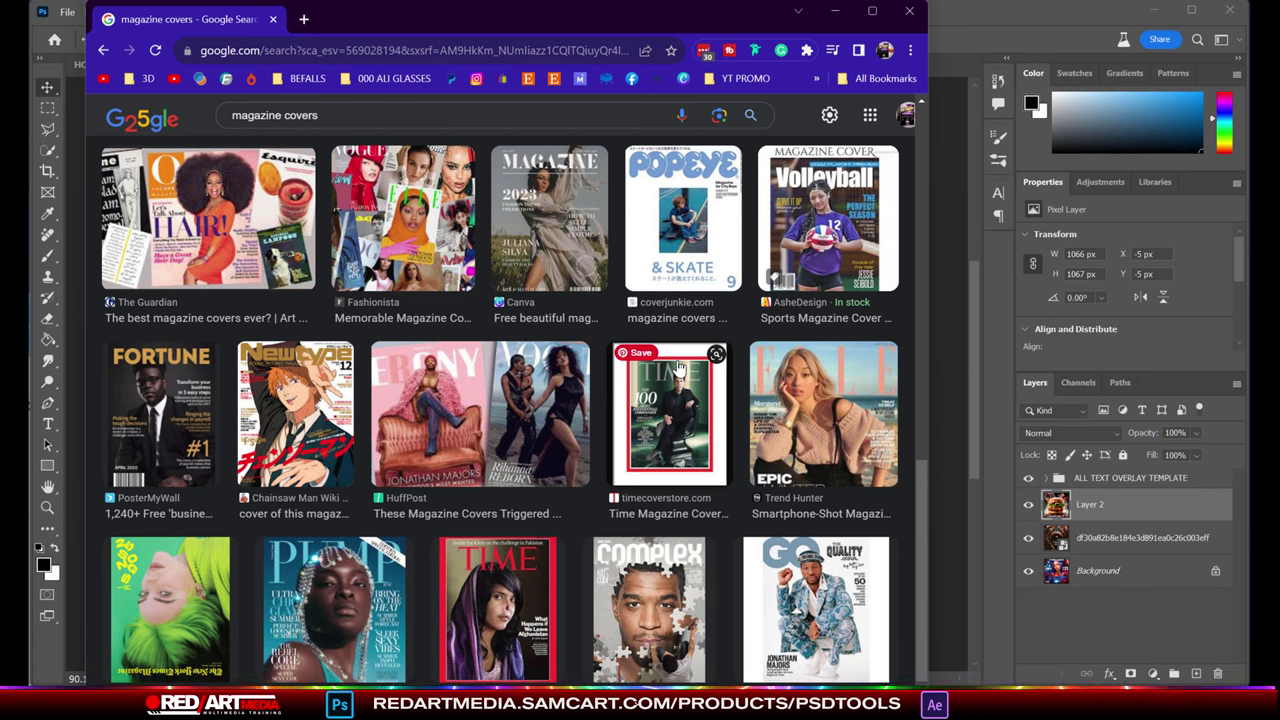
scroll(680, 368, "down", 3)
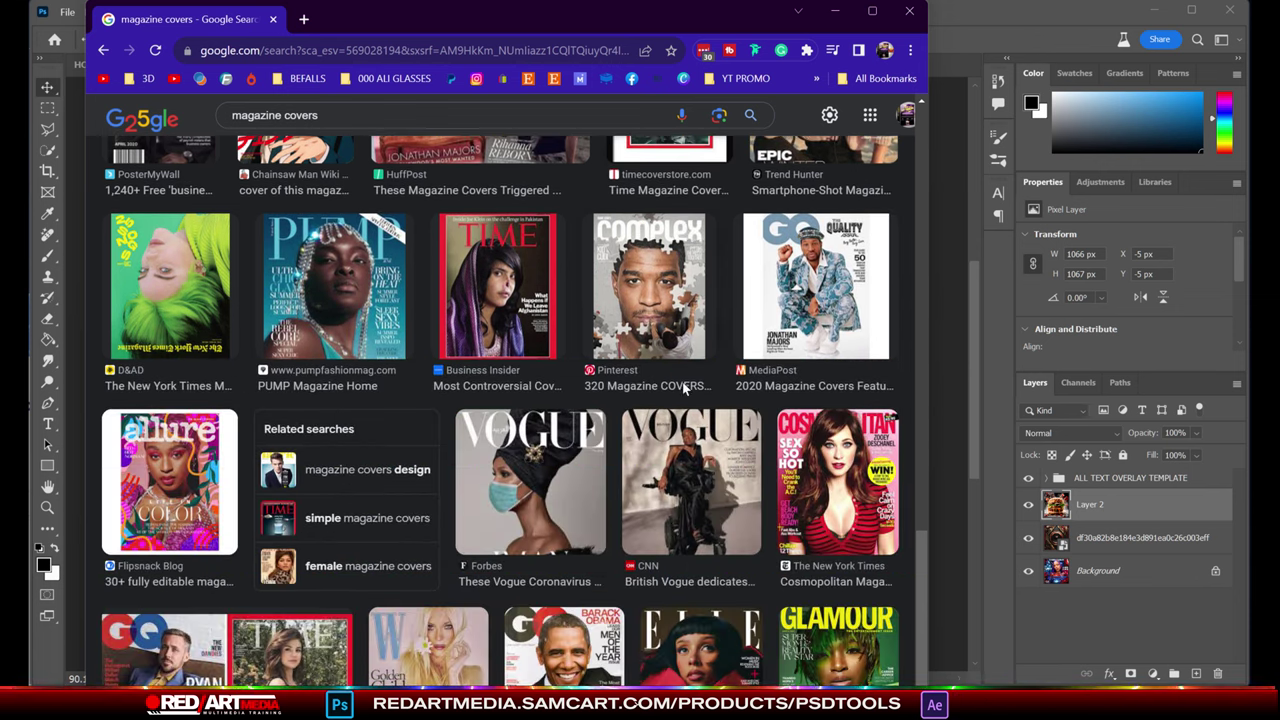
scroll(648, 380, "down", 2)
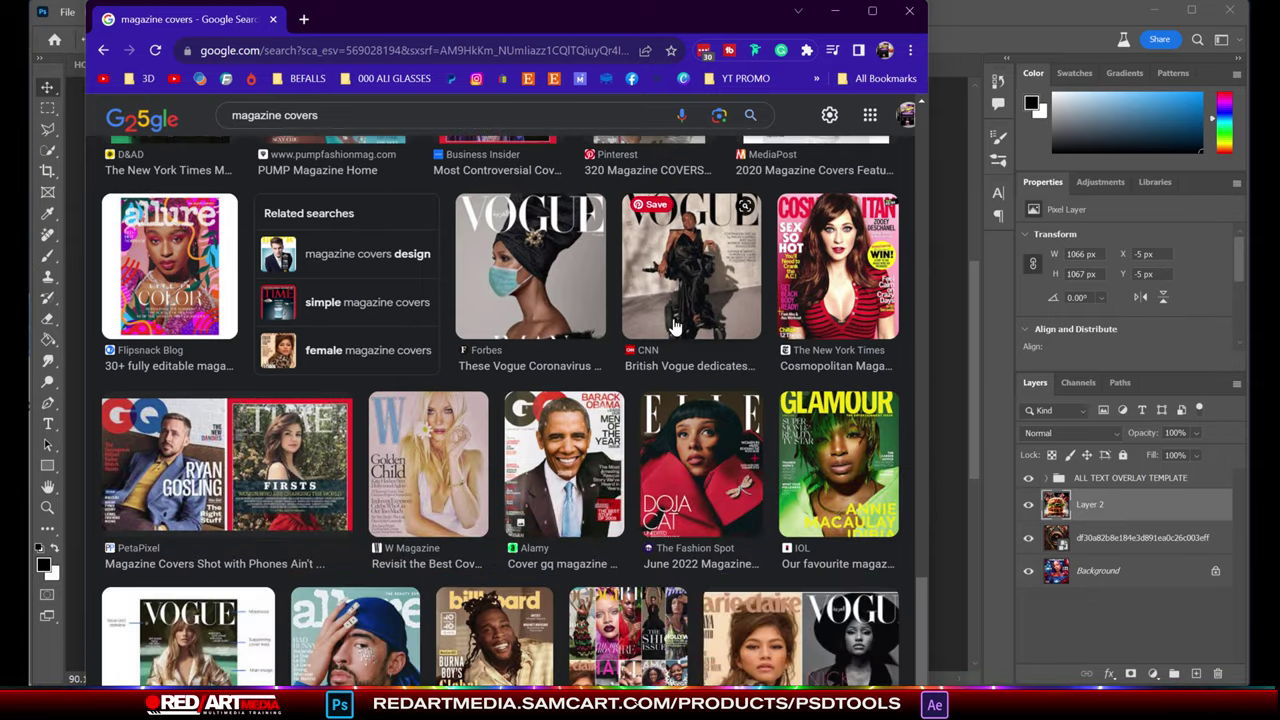
scroll(675, 327, "down", 3)
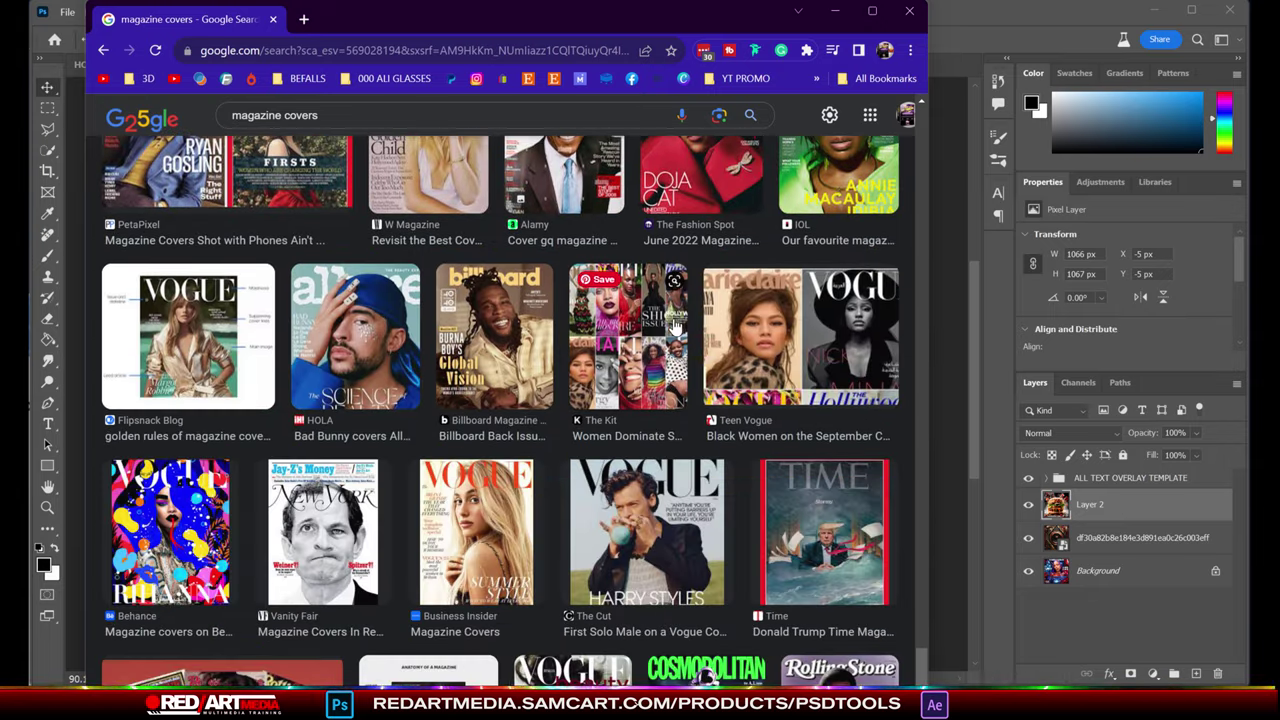
scroll(675, 327, "down", 4)
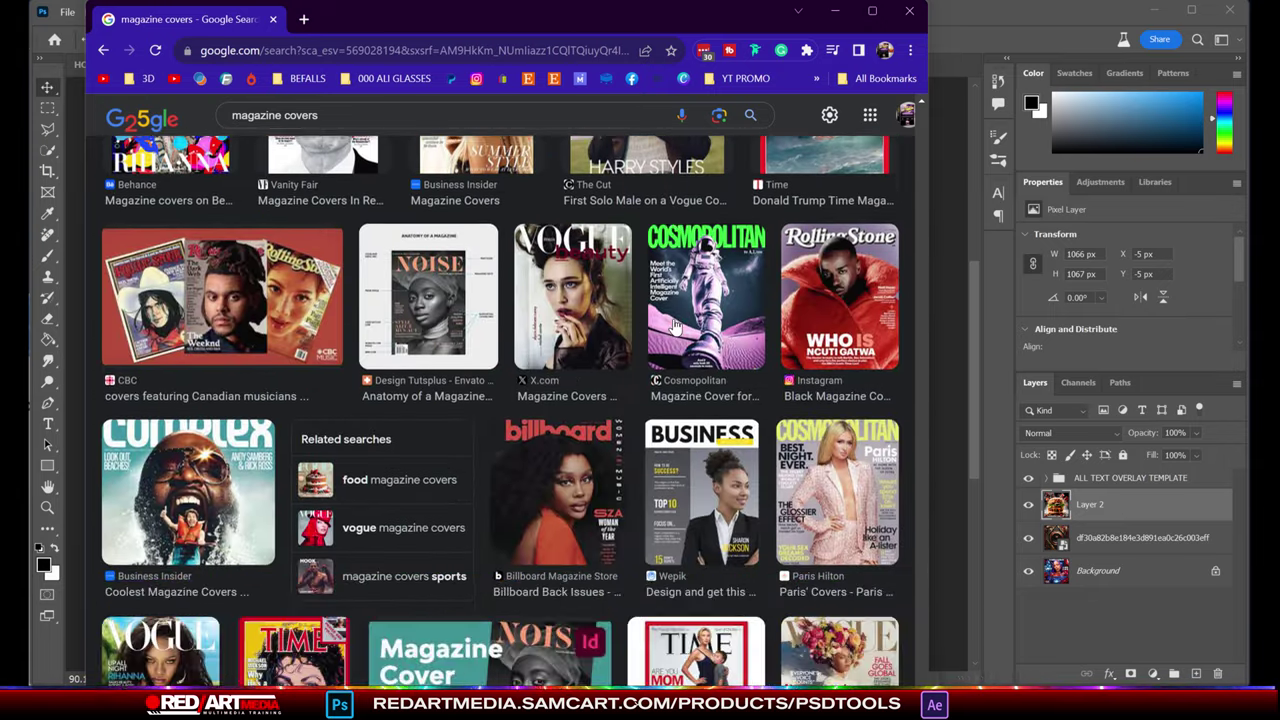
scroll(675, 327, "down", 2)
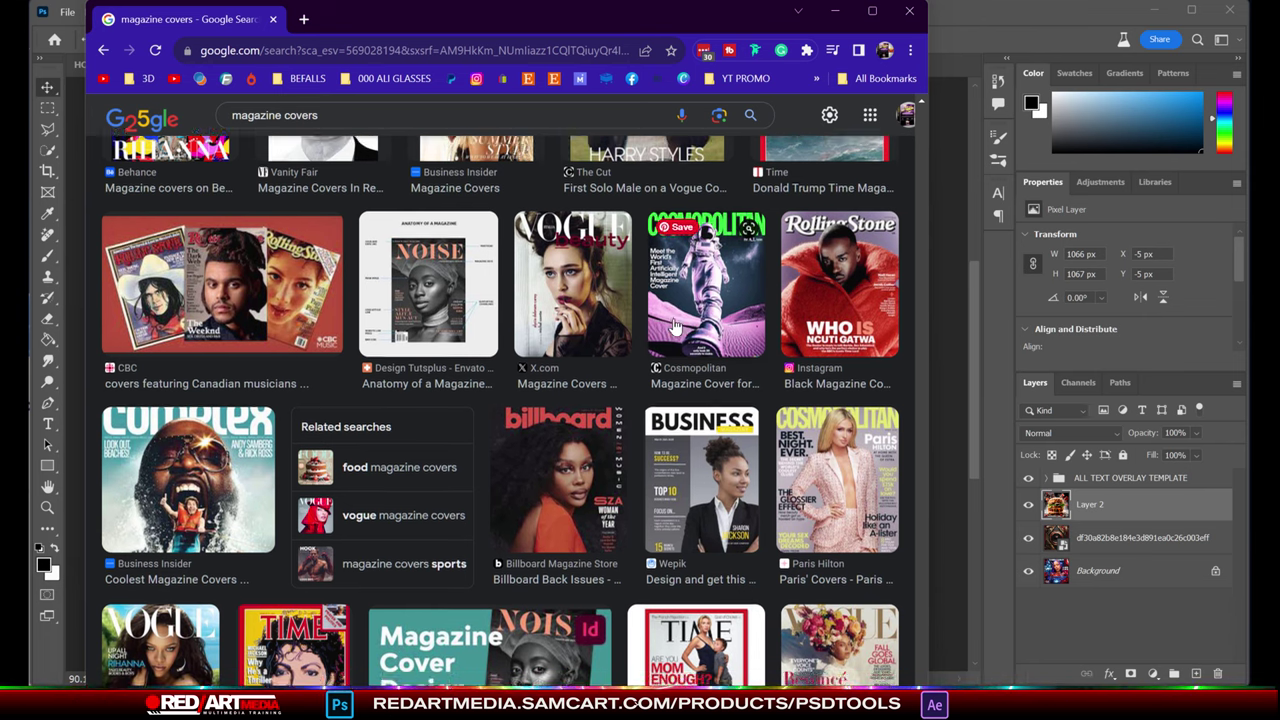
scroll(675, 327, "down", 1)
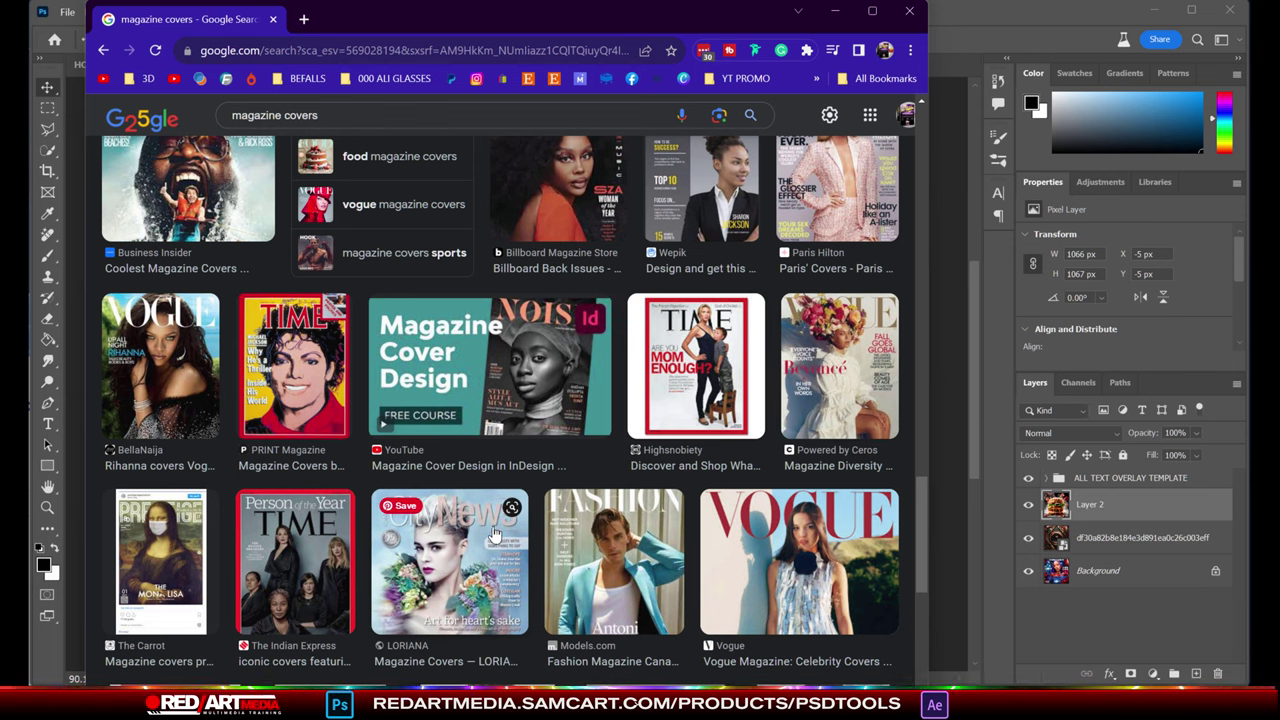
scroll(369, 372, "up", 3)
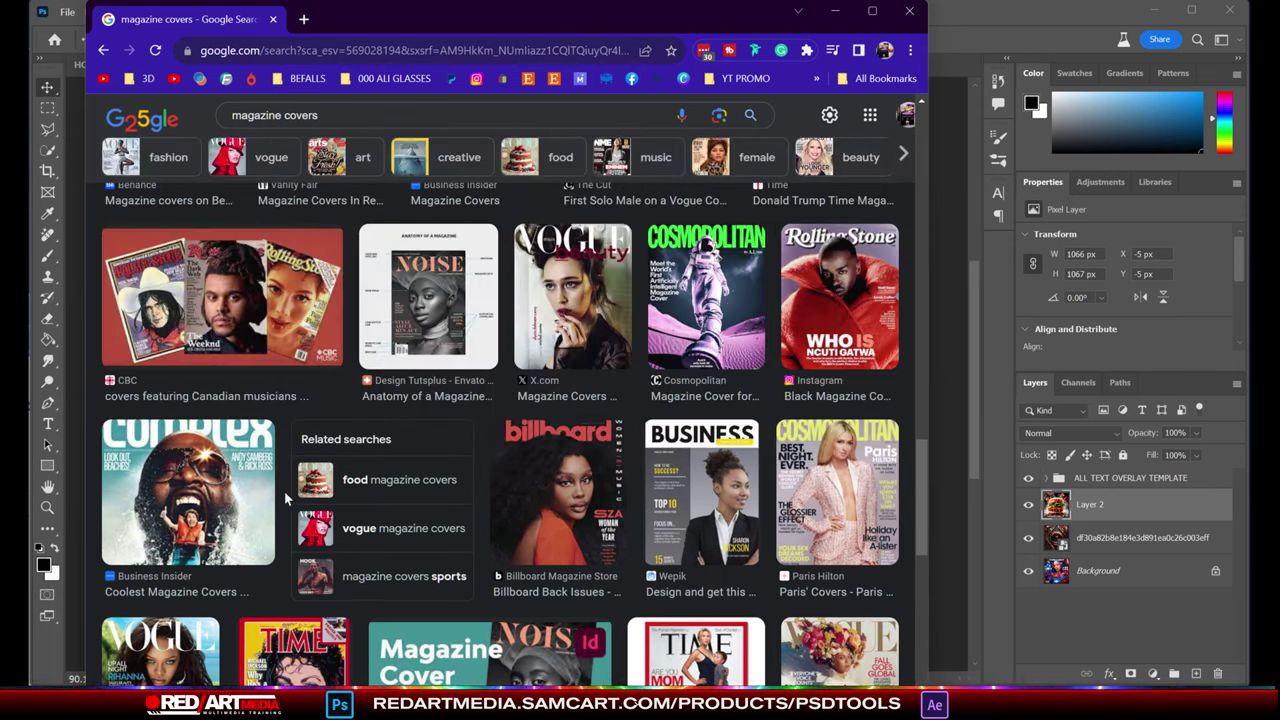
scroll(481, 439, "up", 4)
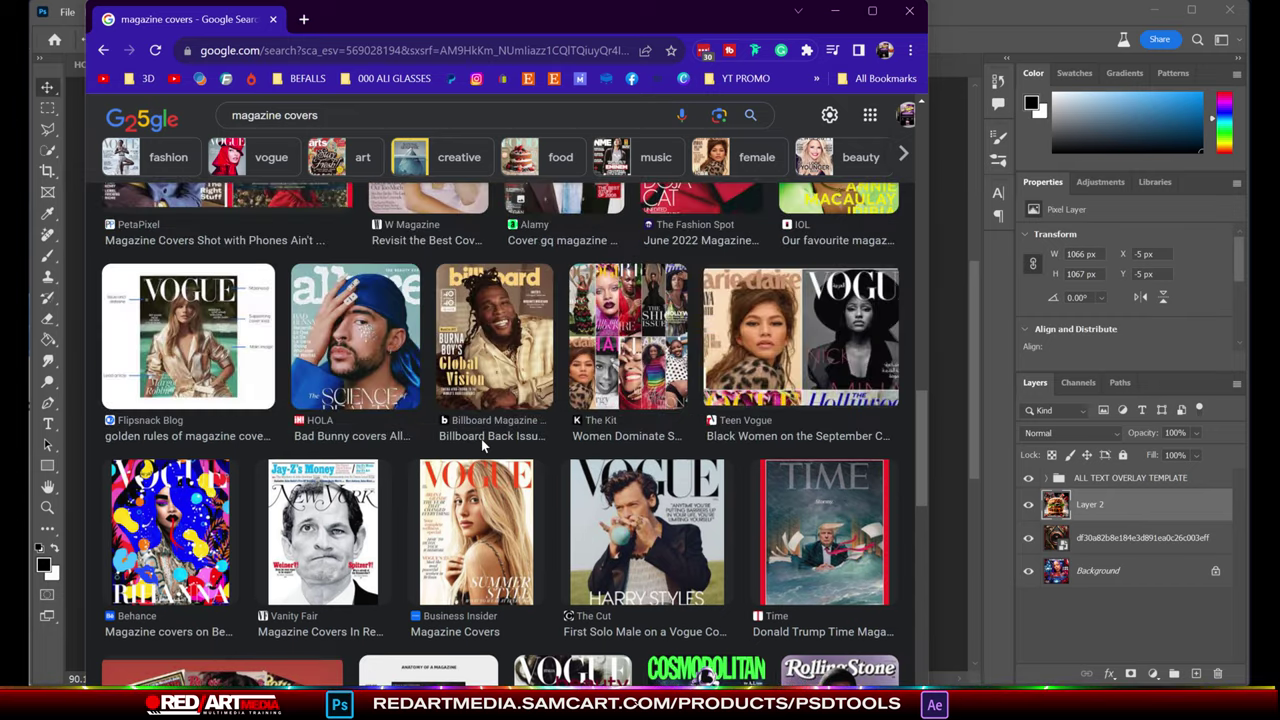
scroll(481, 439, "up", 2)
scroll(500, 450, "down", 1)
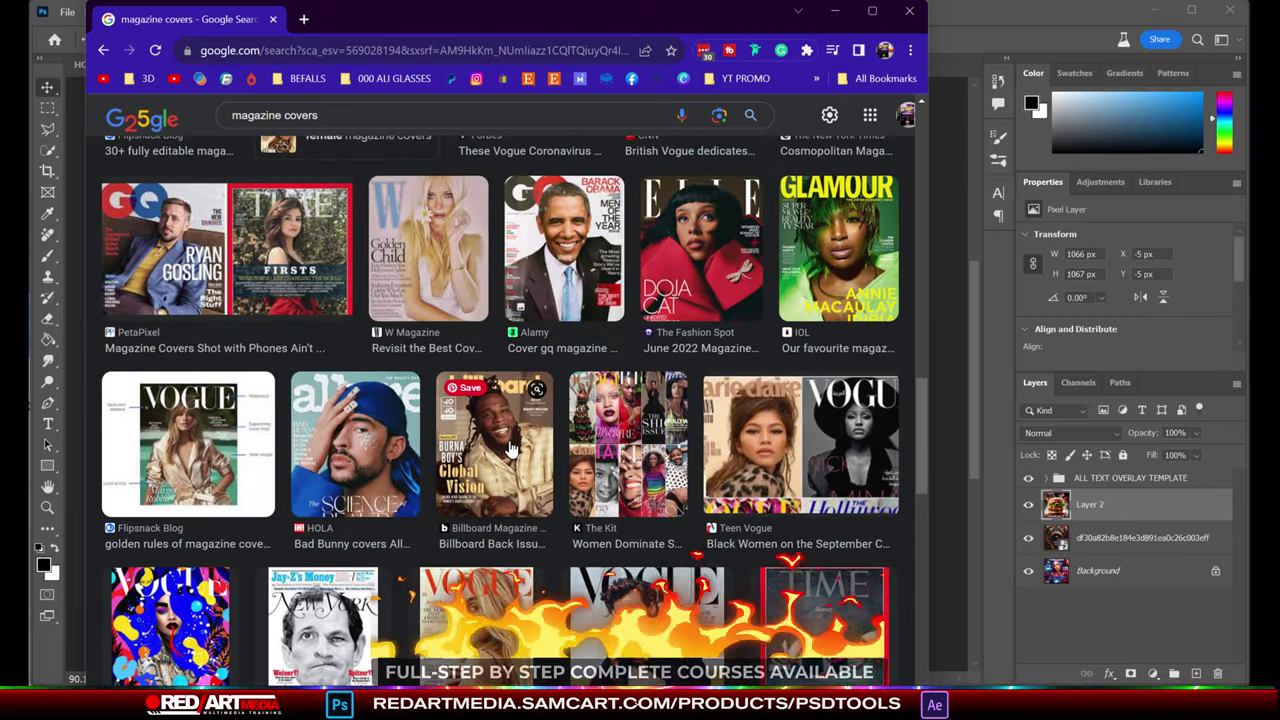
scroll(185, 375, "up", 3)
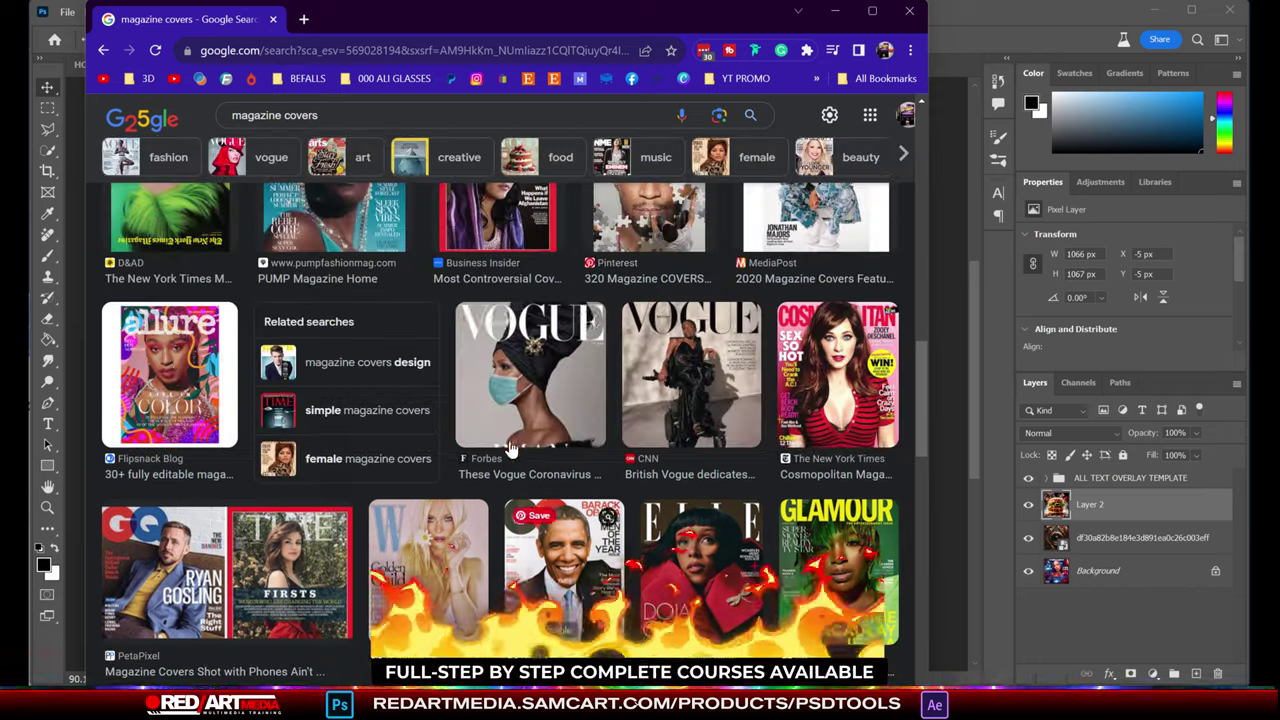
Preview several magazine covers in turn: Allure, GQ, Complex, TIME, Newtype, Fashionista and Behance
left_click(185, 375)
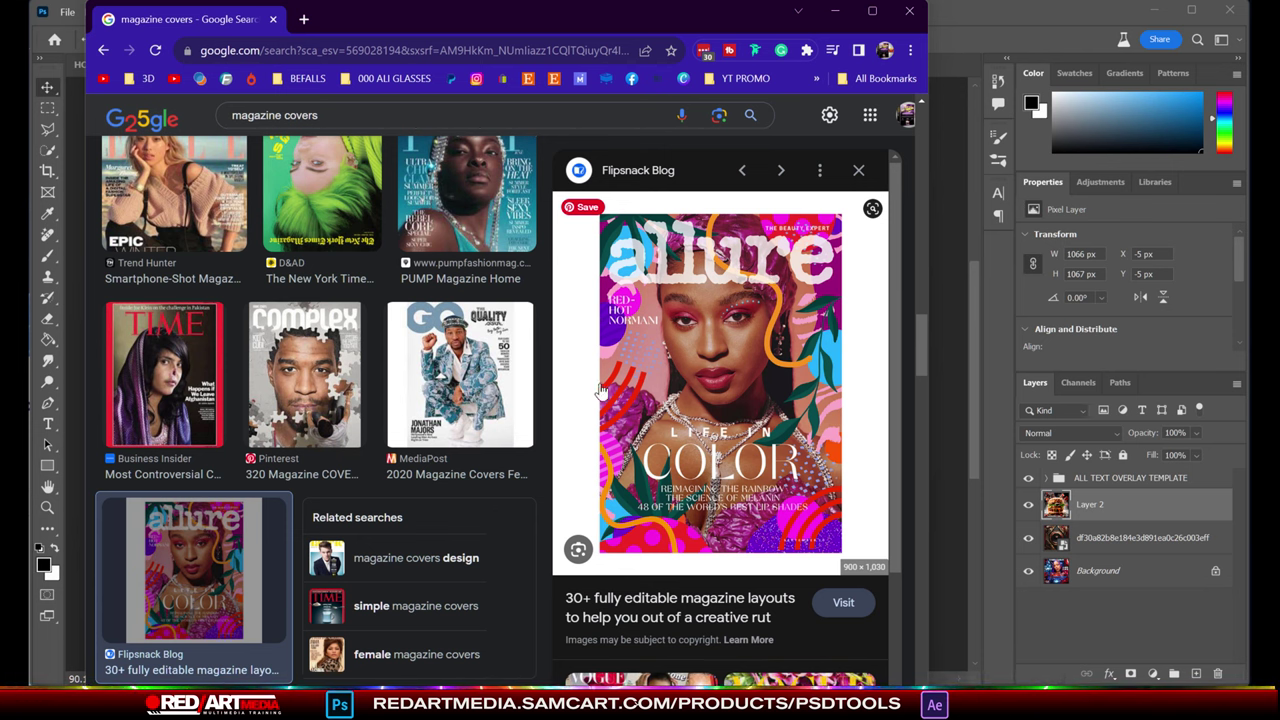
left_click(480, 375)
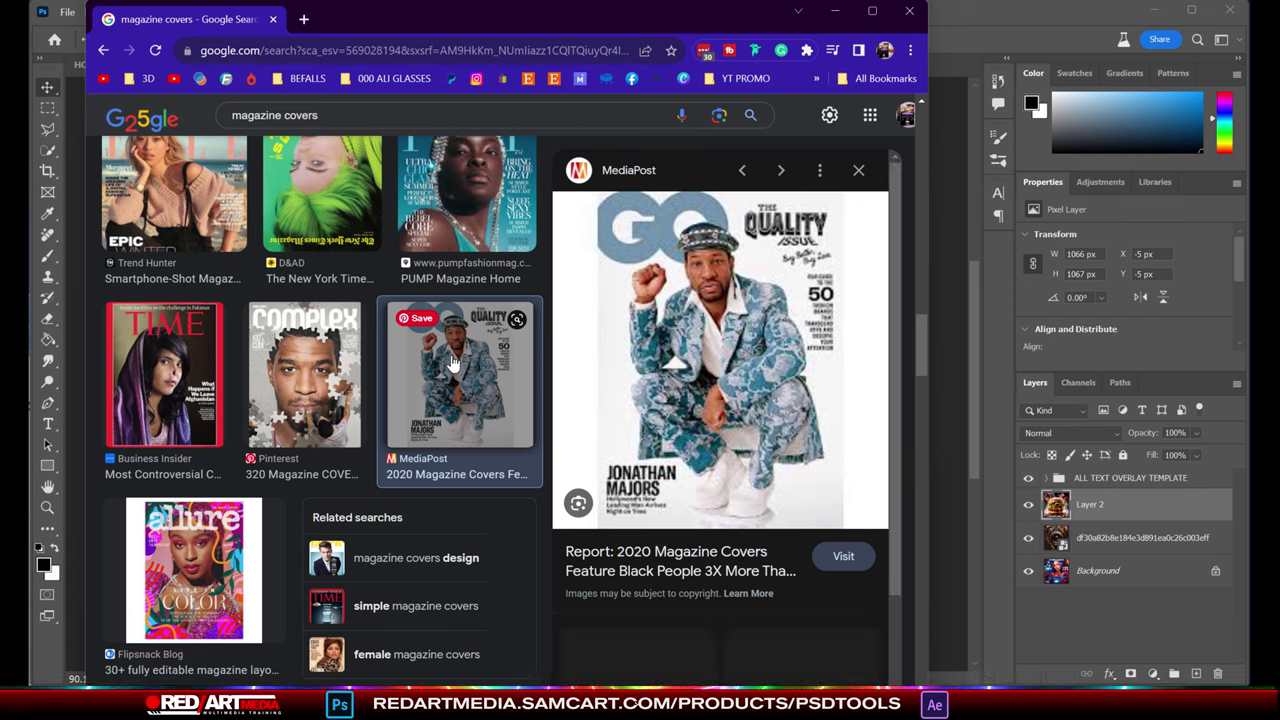
left_click(322, 370)
left_click(192, 374)
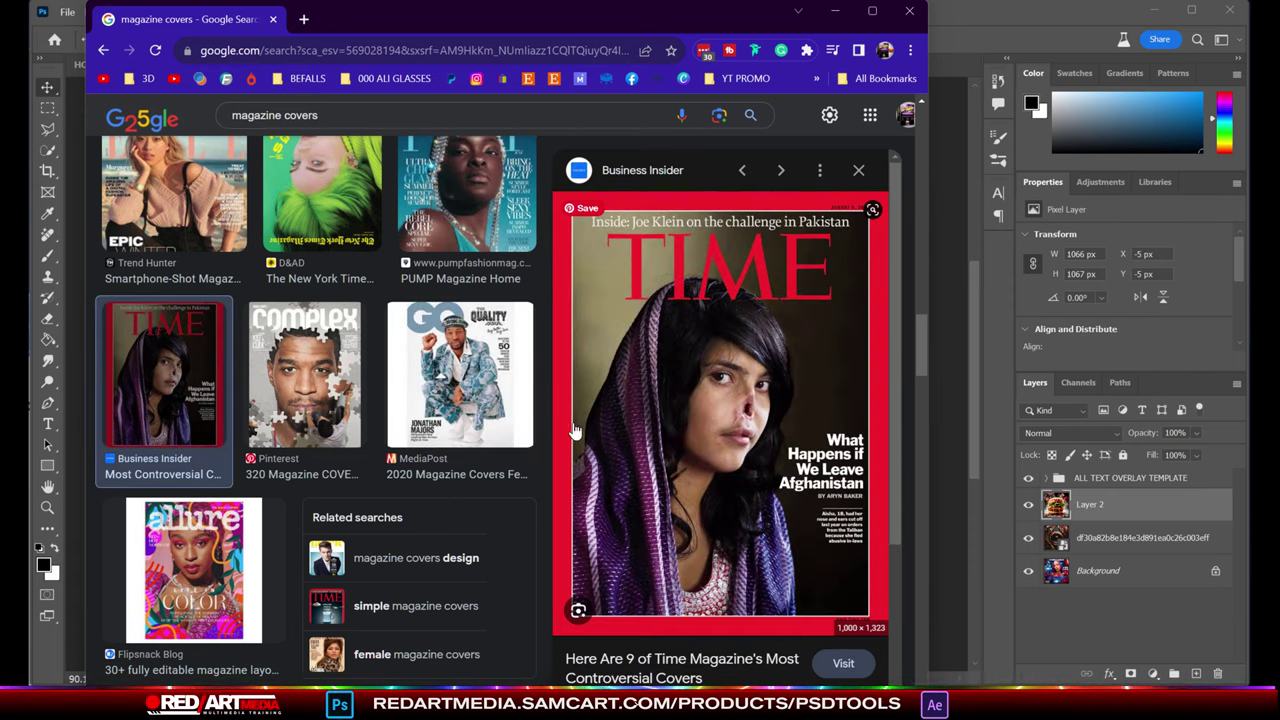
scroll(735, 475, "down", 10)
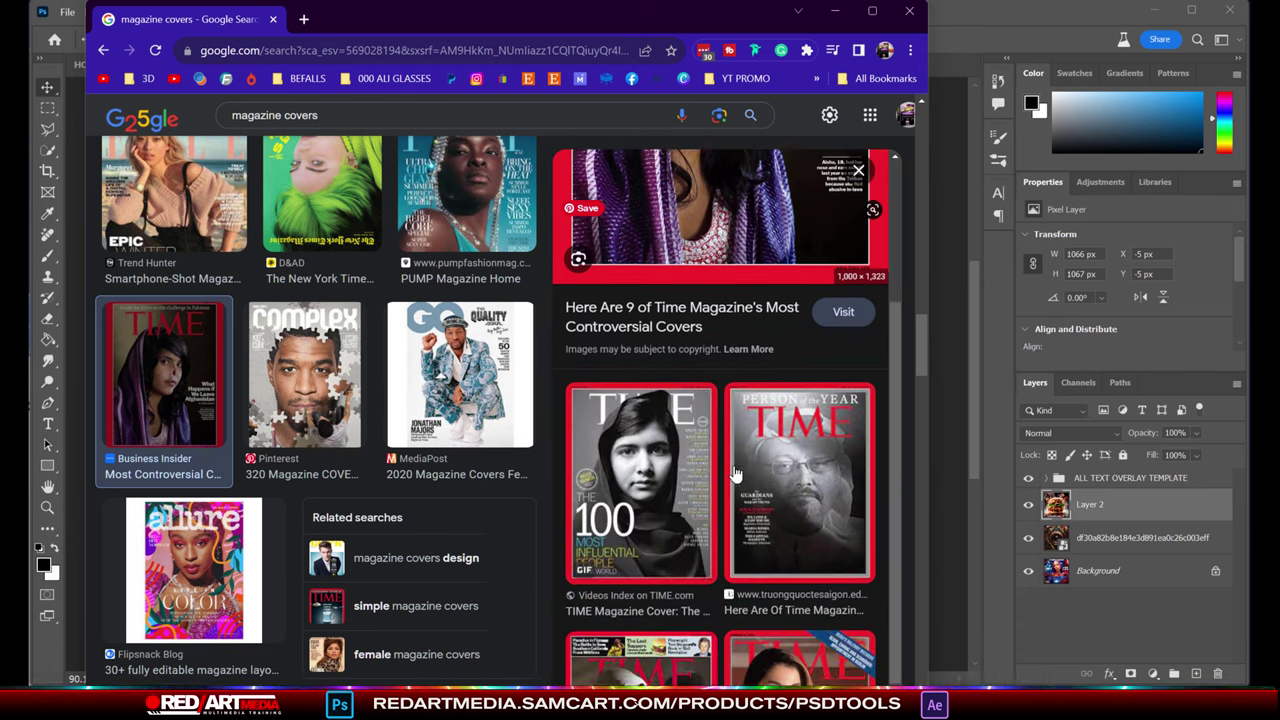
scroll(325, 448, "up", 5)
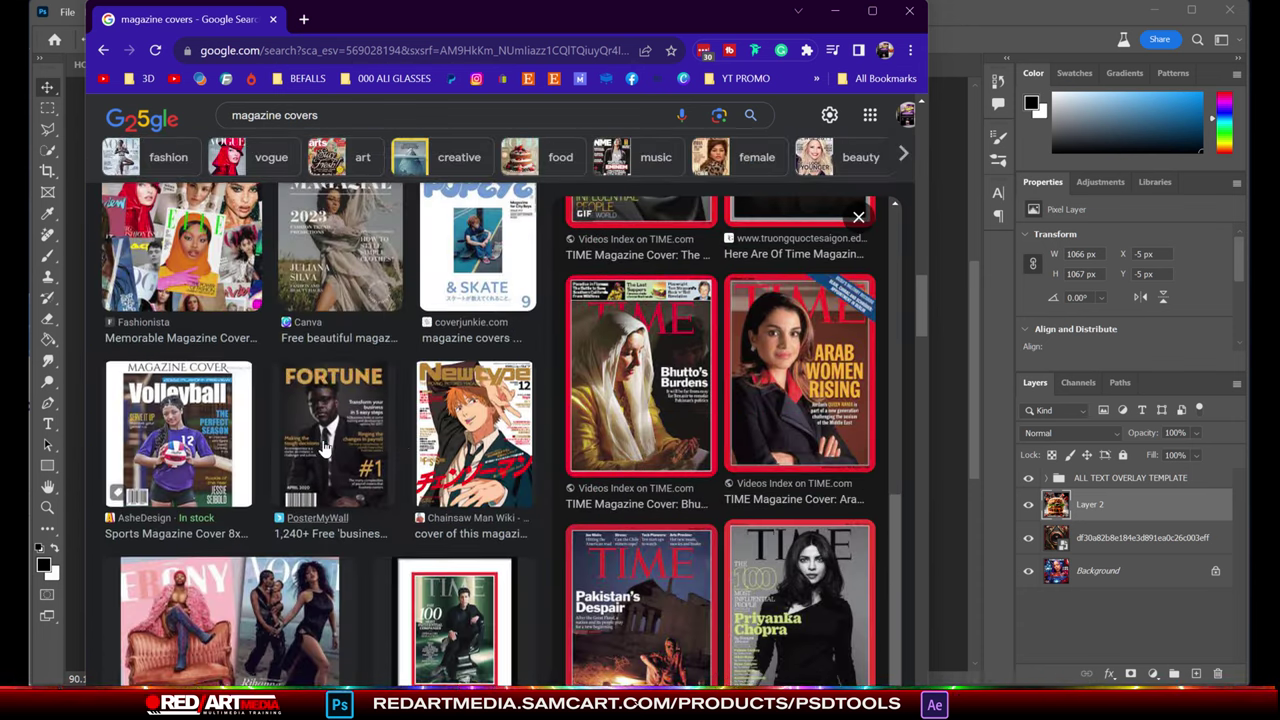
left_click(443, 448)
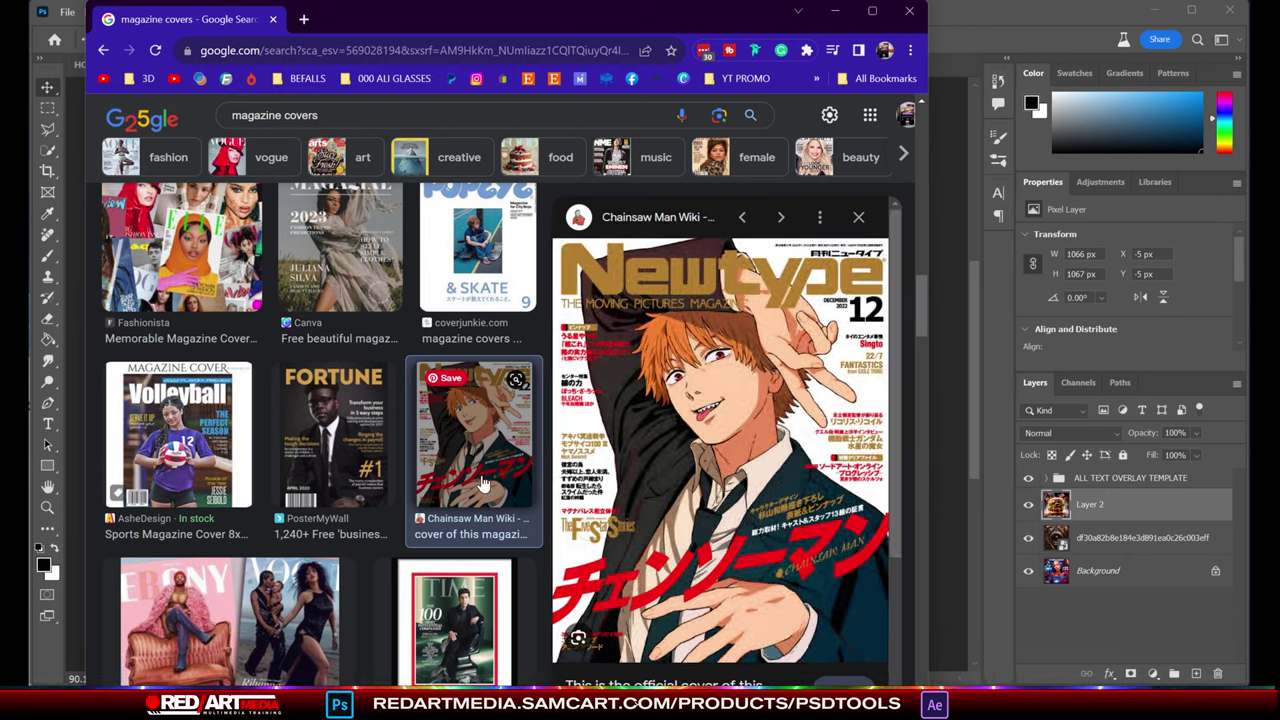
scroll(443, 448, "up", 3)
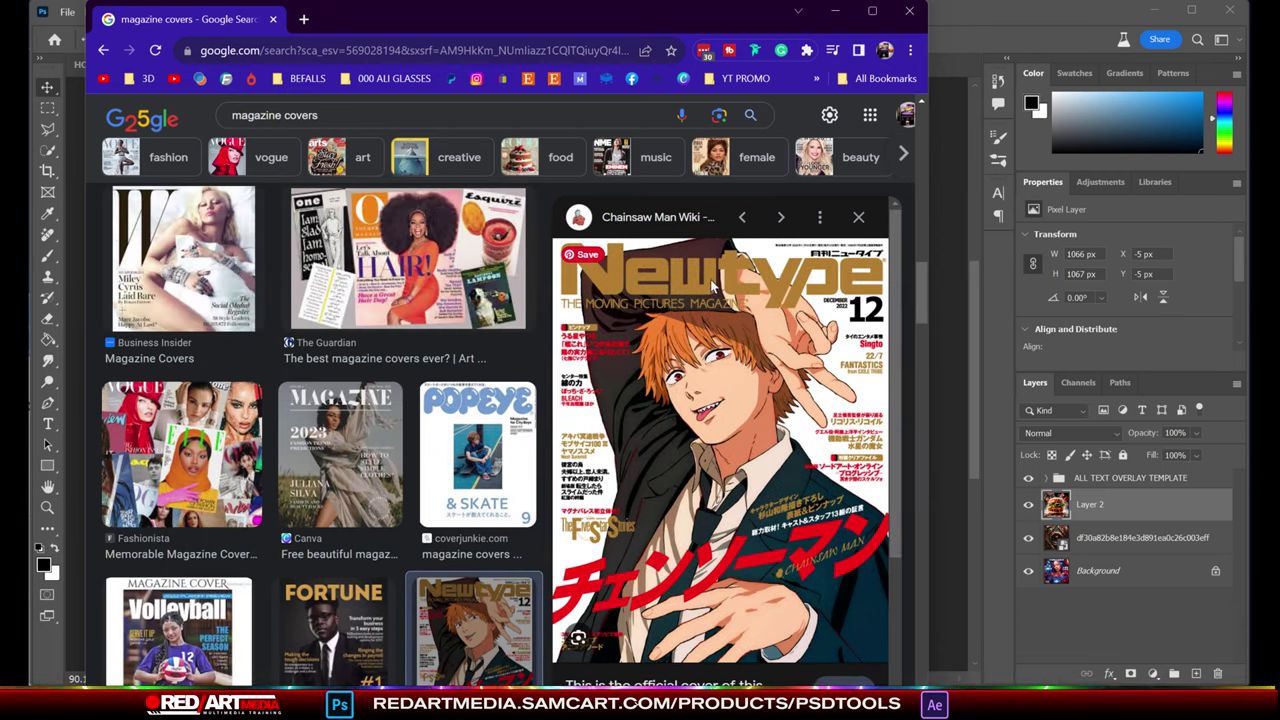
scroll(428, 352, "up", 5)
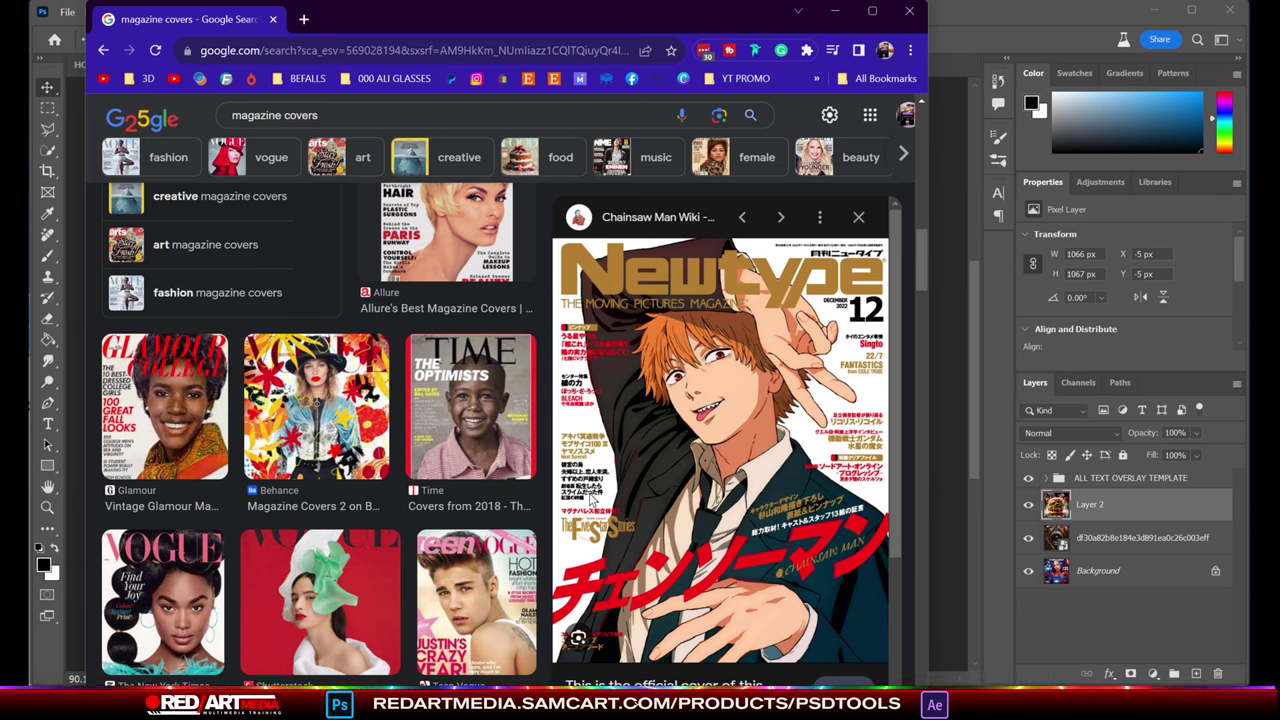
scroll(645, 390, "up", 10)
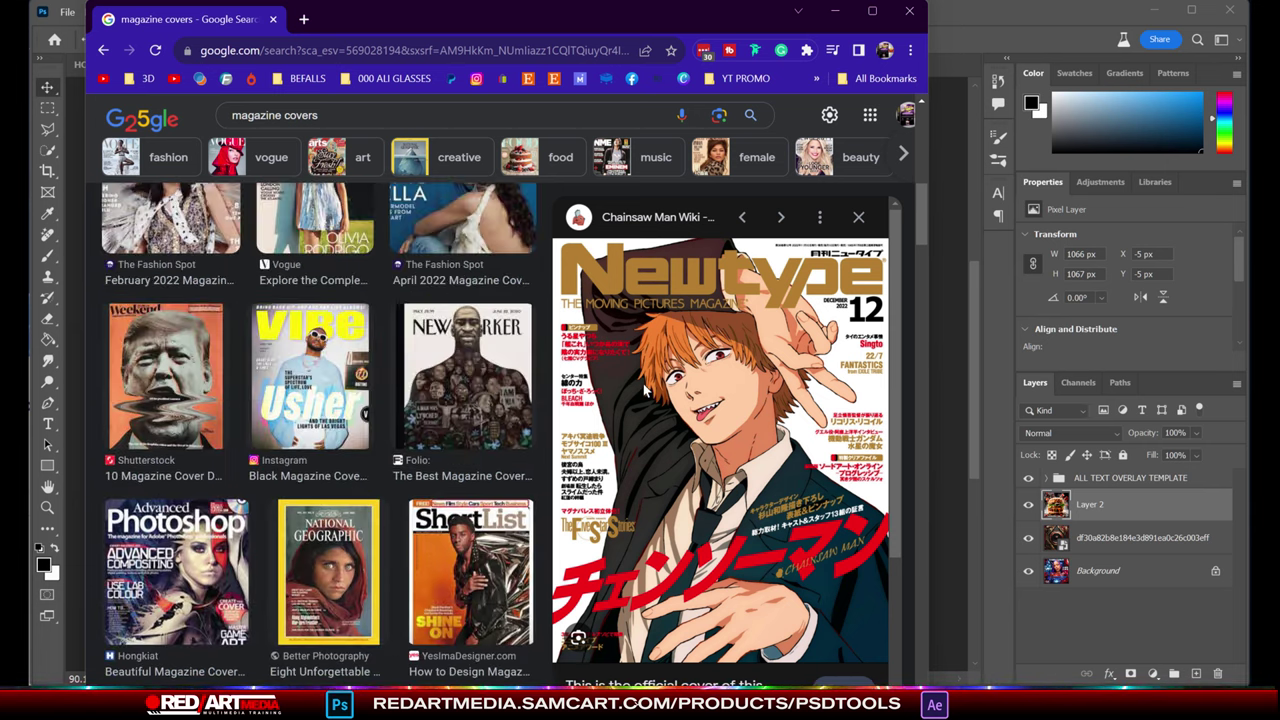
scroll(200, 578, "down", 10)
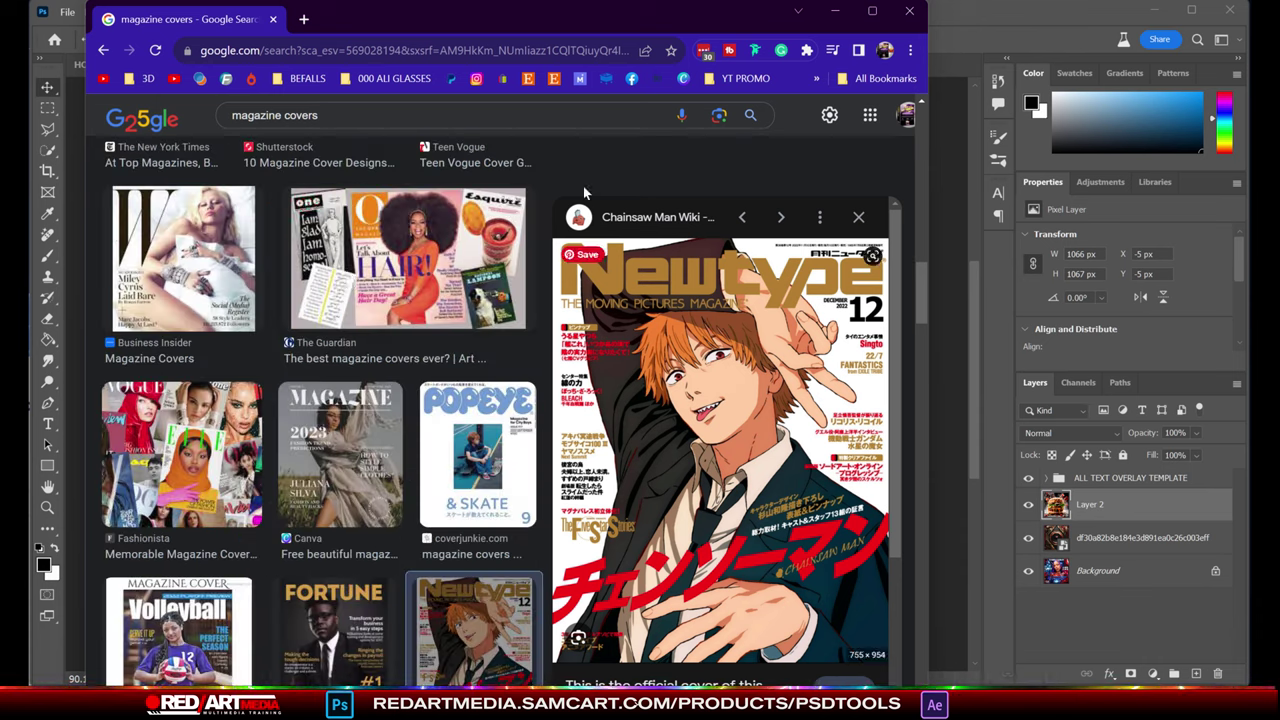
left_click(200, 420)
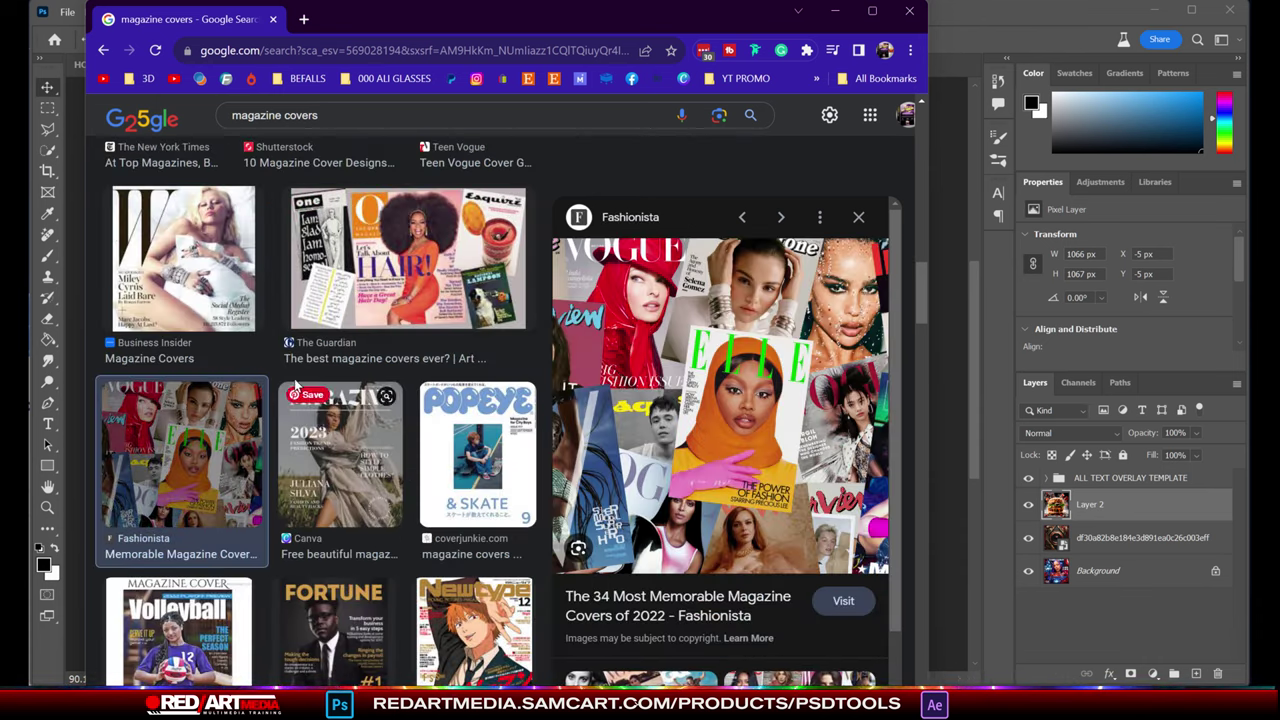
scroll(412, 386, "up", 5)
left_click(316, 672)
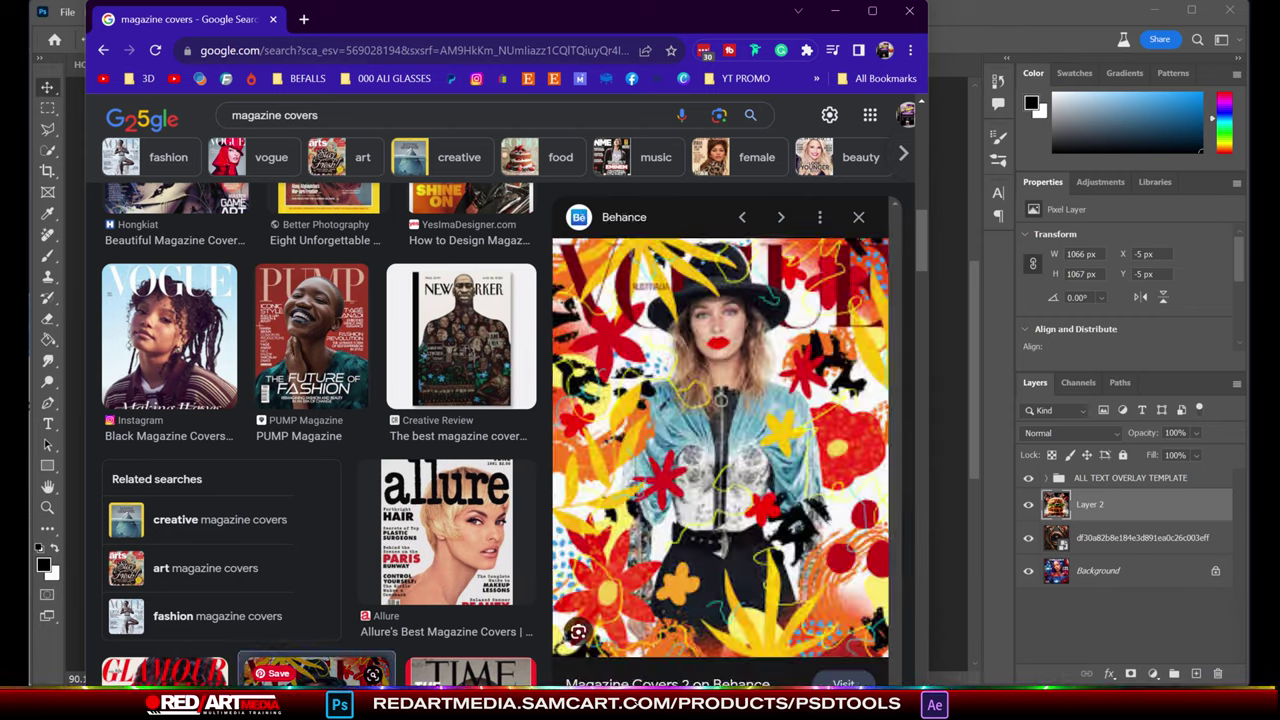
scroll(780, 437, "down", 8)
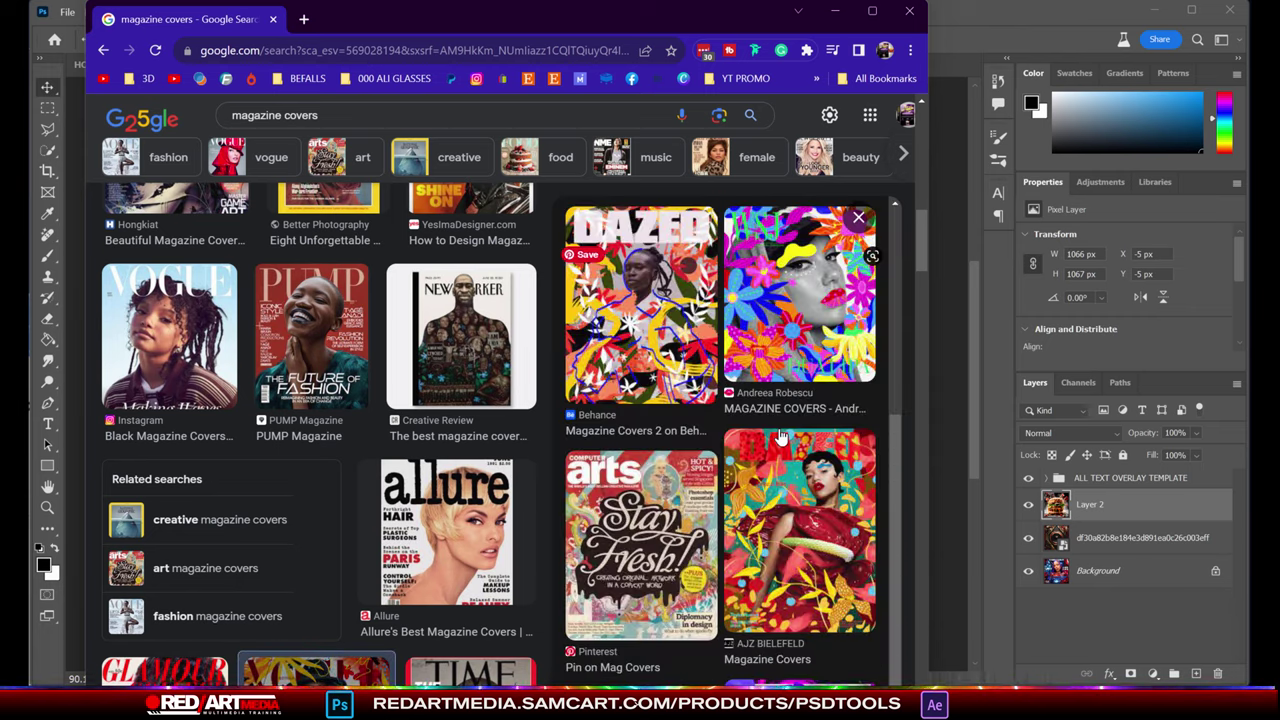
left_click(733, 480)
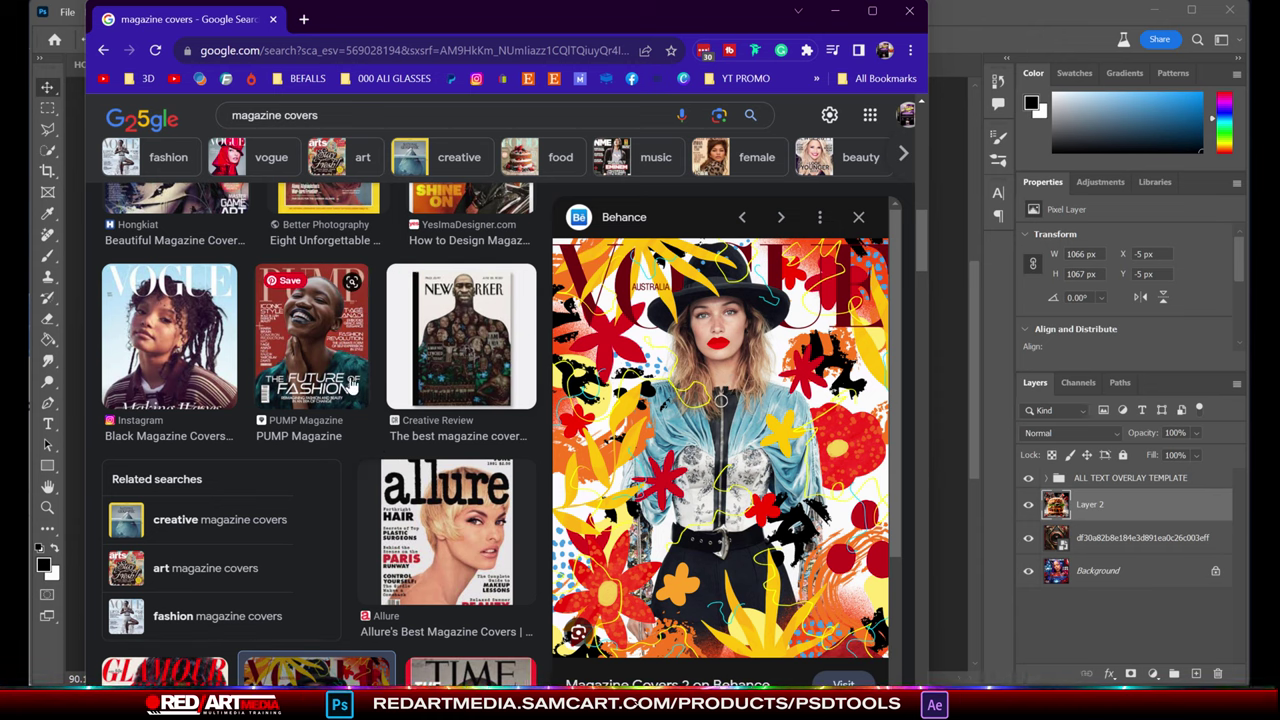
scroll(310, 340, "up", 2)
Show the PUMP Magazine 'The Future of Fashion' cover in the side preview, scrolled to the top
left_click(320, 552)
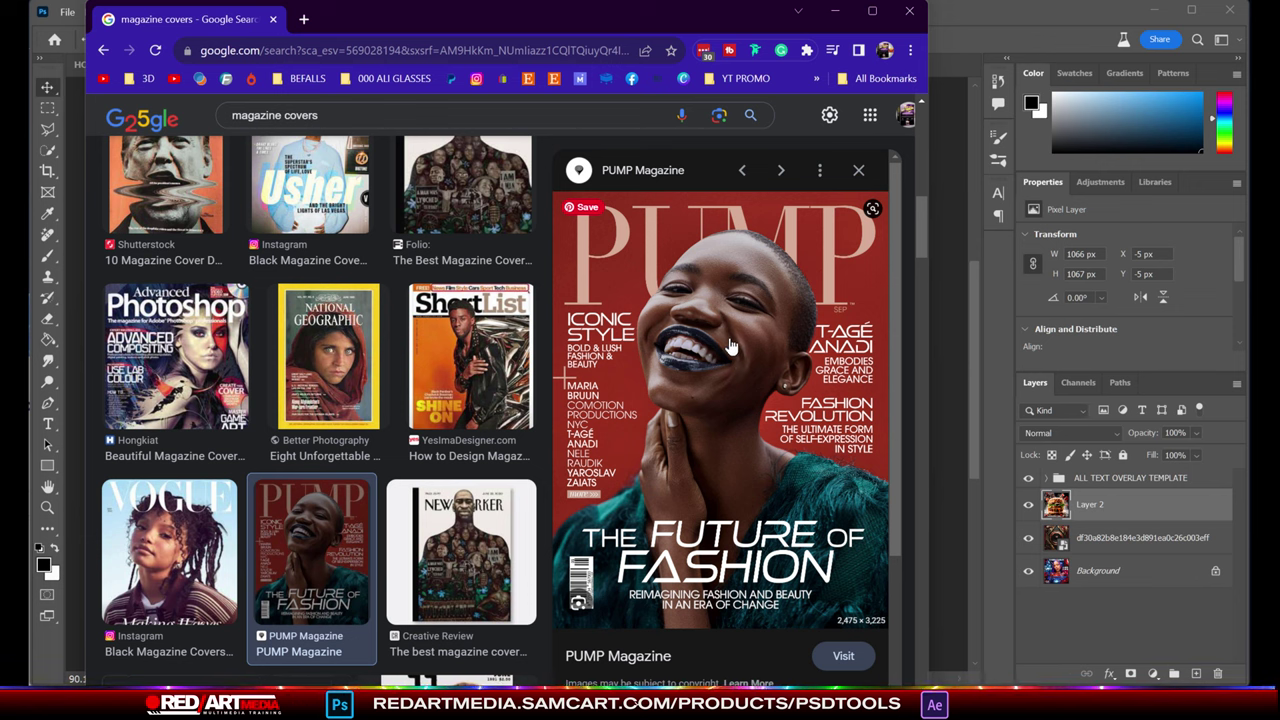
scroll(388, 364, "up", 2)
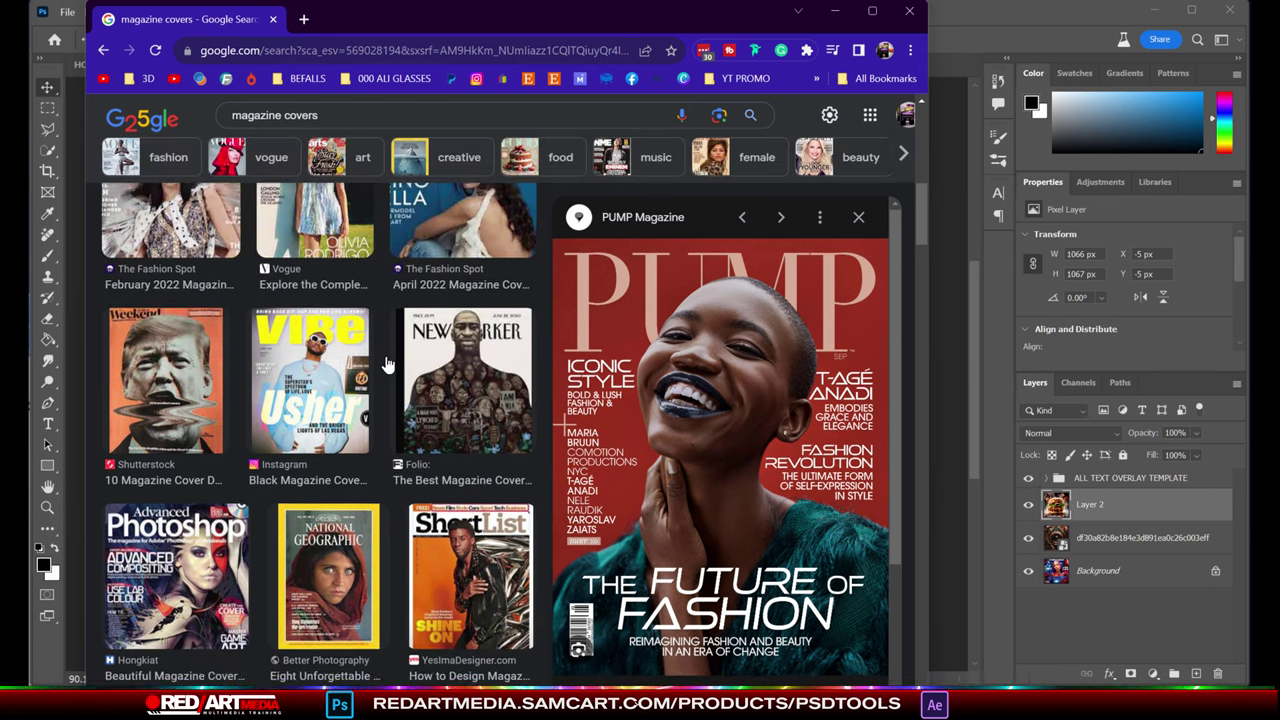
scroll(388, 364, "up", 4)
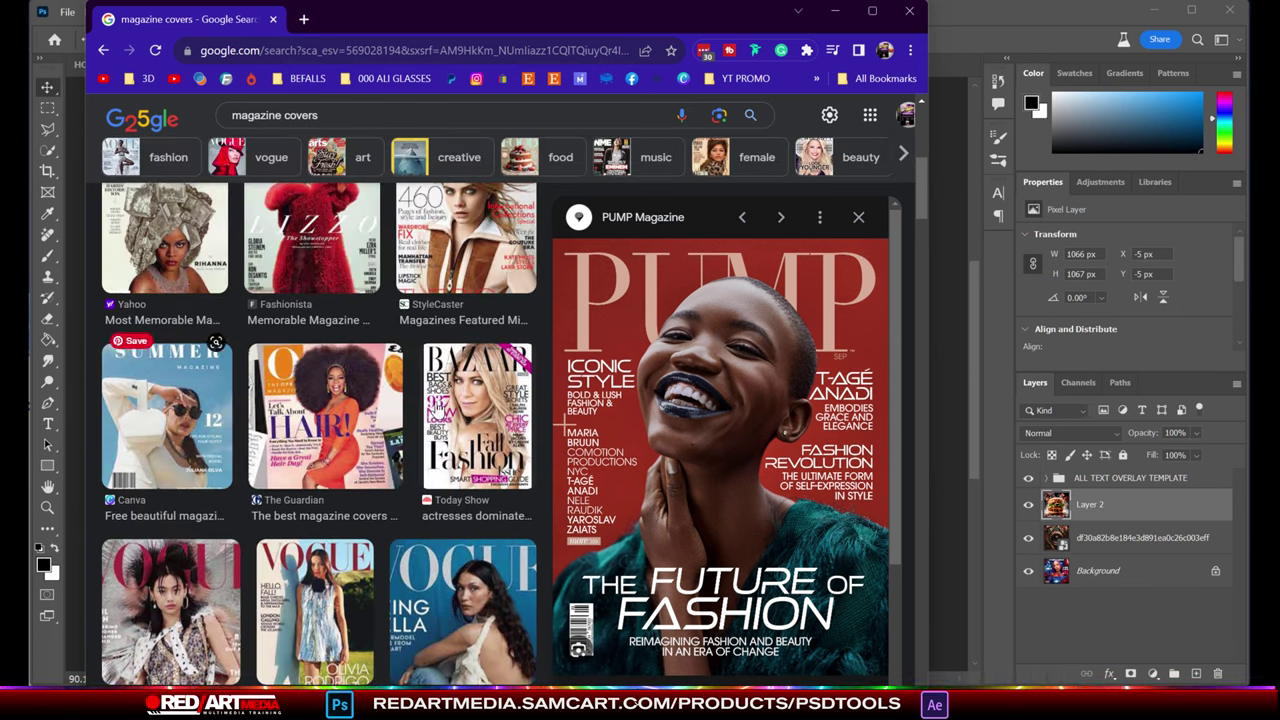
scroll(478, 420, "up", 2)
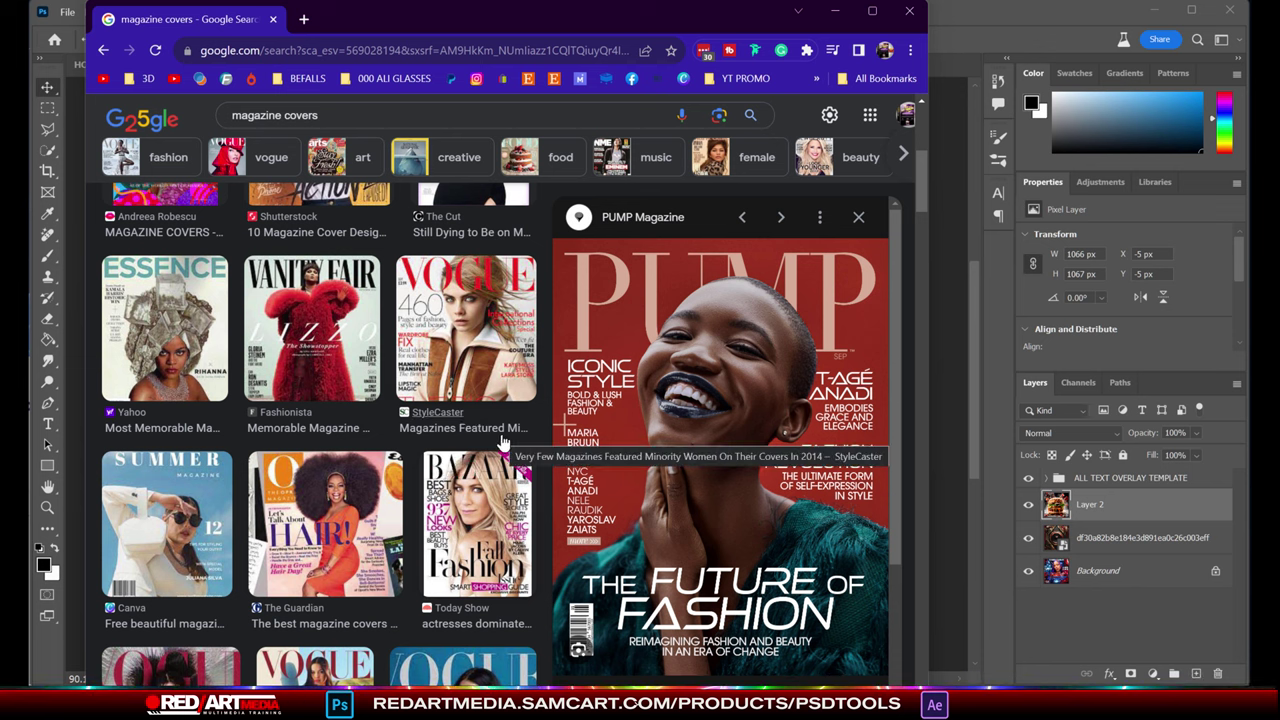
scroll(503, 443, "up", 4)
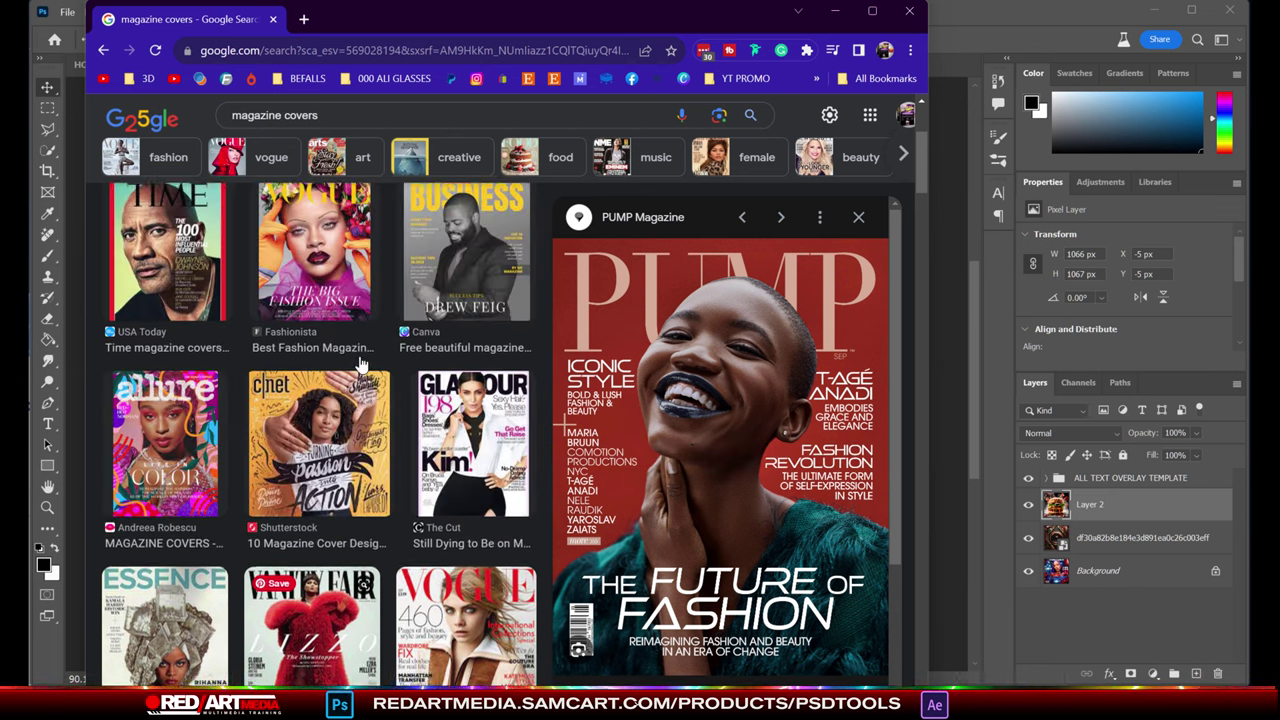
scroll(334, 478, "up", 3)
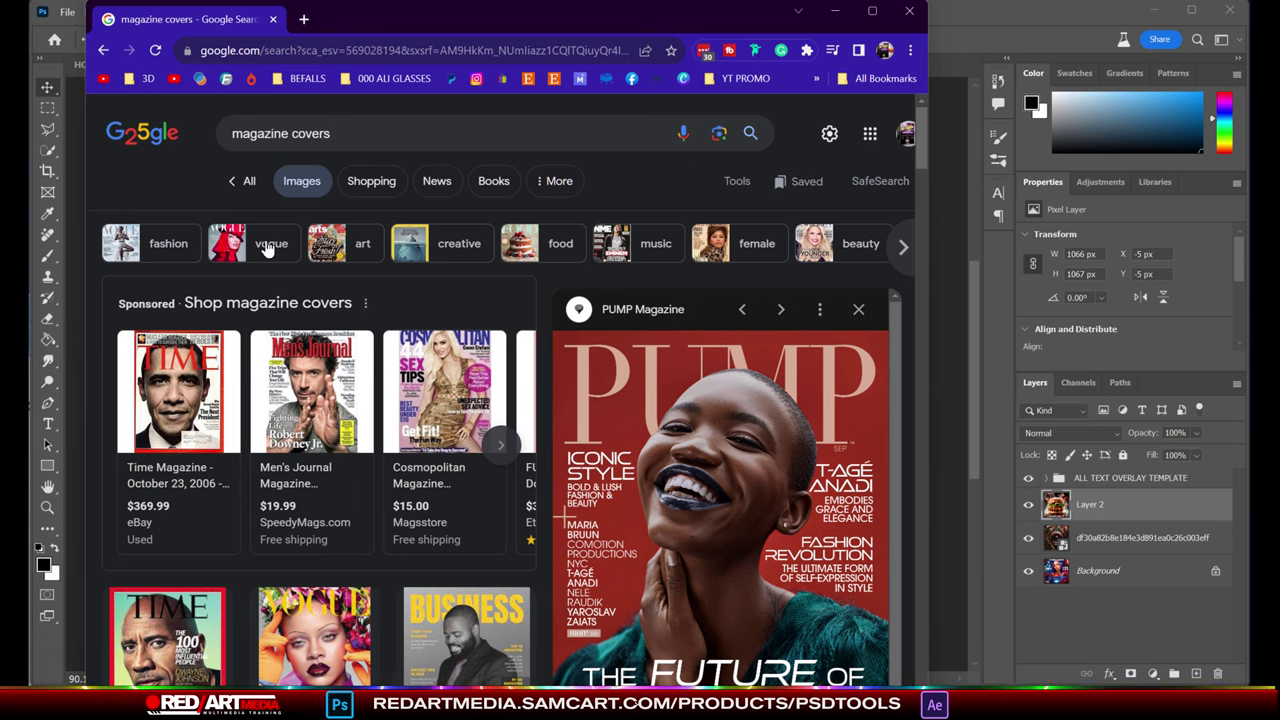
Filter the results to Vogue covers, browse them, then drag the browser window down
left_click(267, 245)
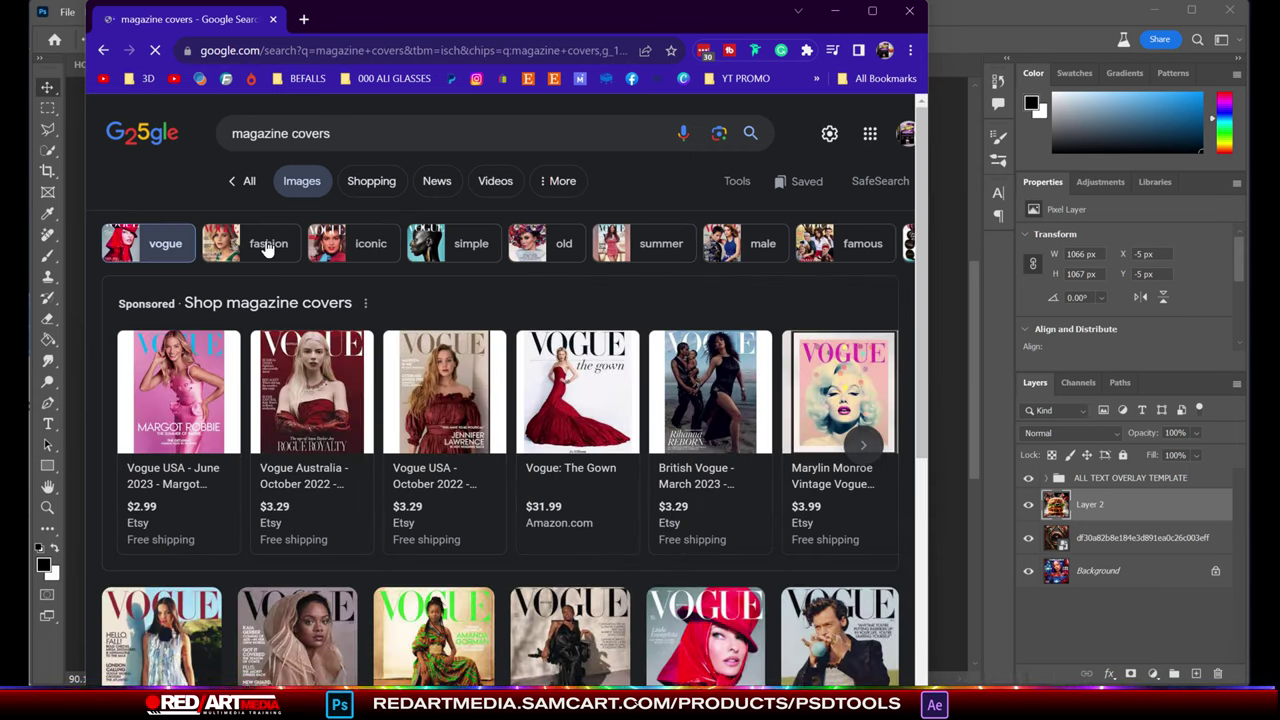
scroll(275, 260, "down", 10)
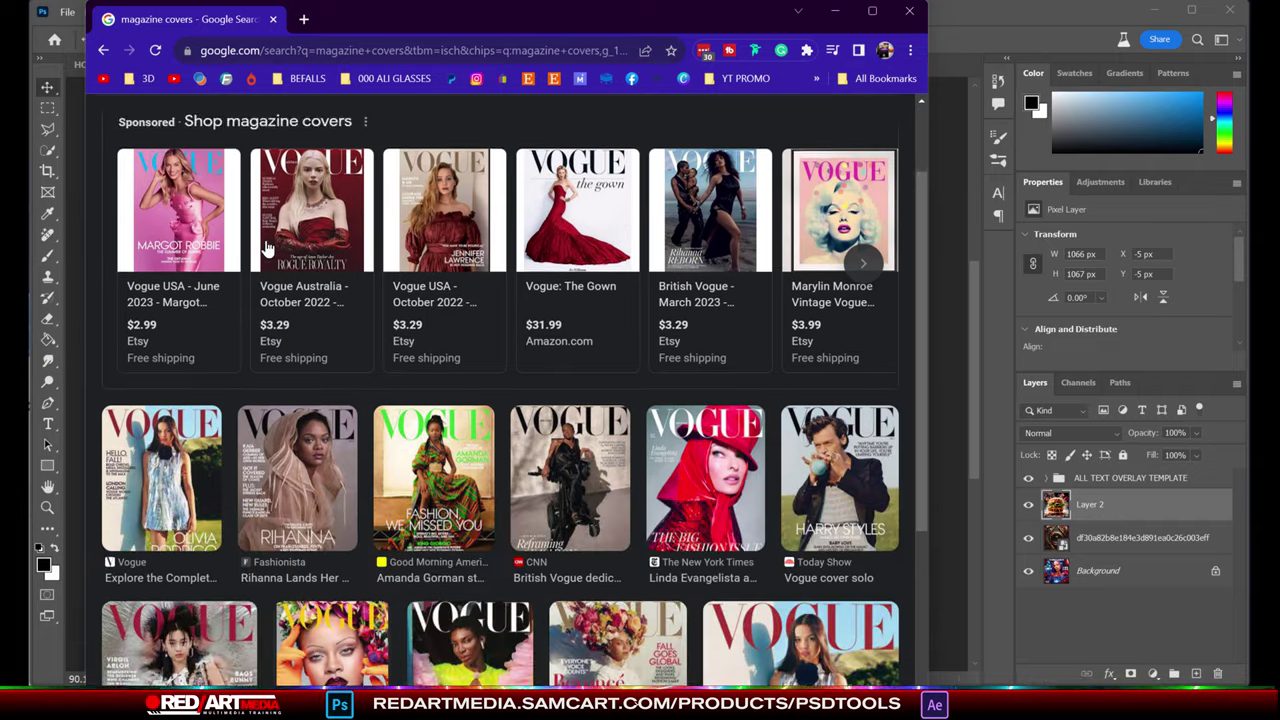
scroll(283, 273, "down", 3)
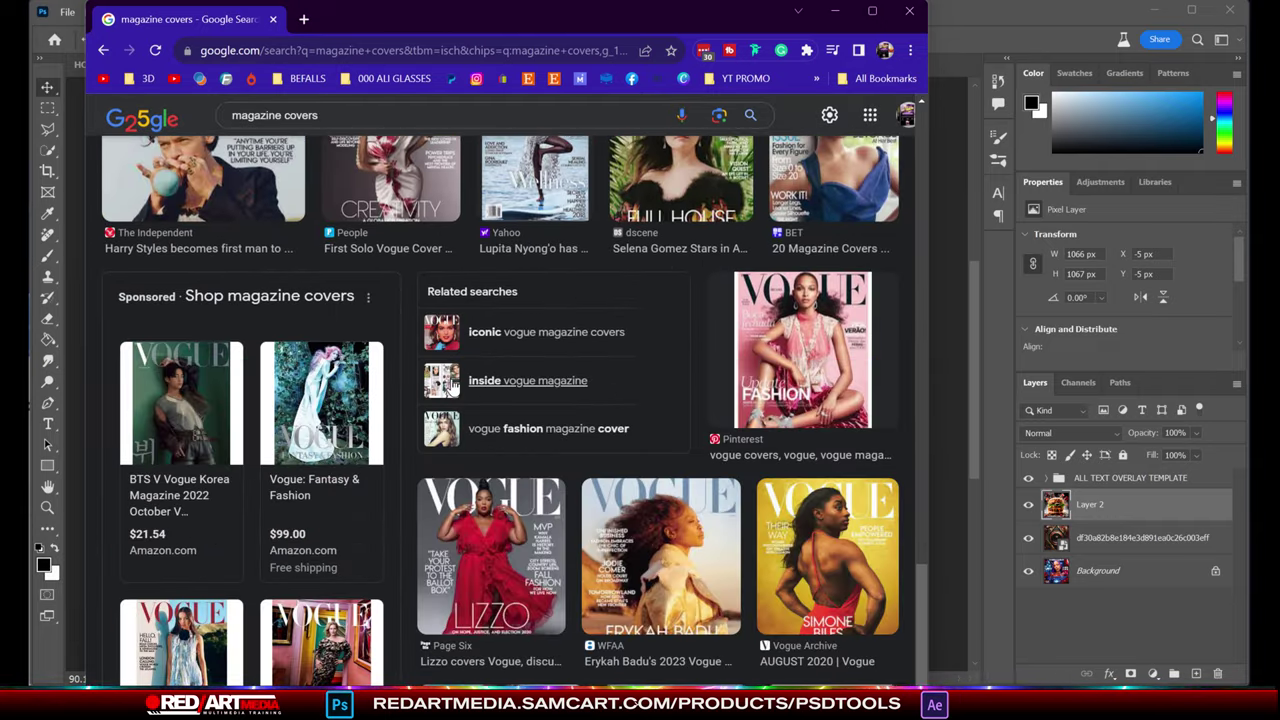
scroll(452, 388, "up", 10)
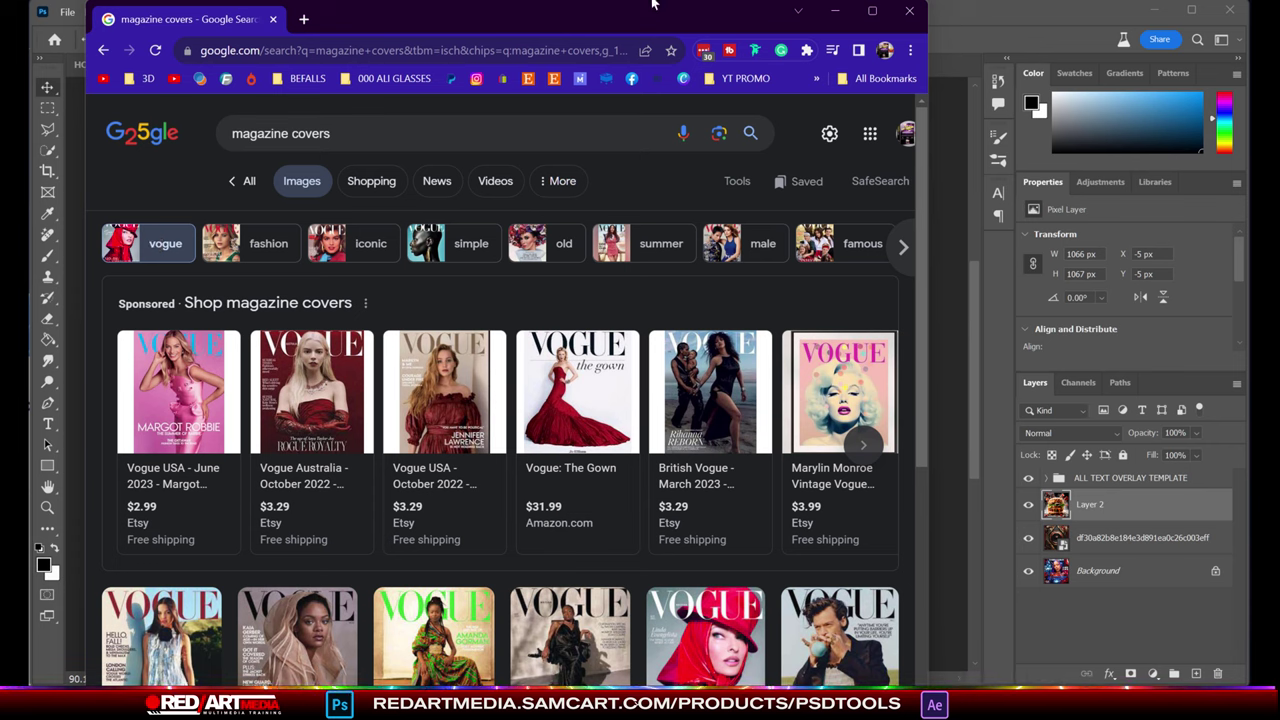
left_click_drag(670, 18, 685, 128)
Bring the burger flyer forward and nudge the DEC.21 date text slightly higher
left_click(684, 111)
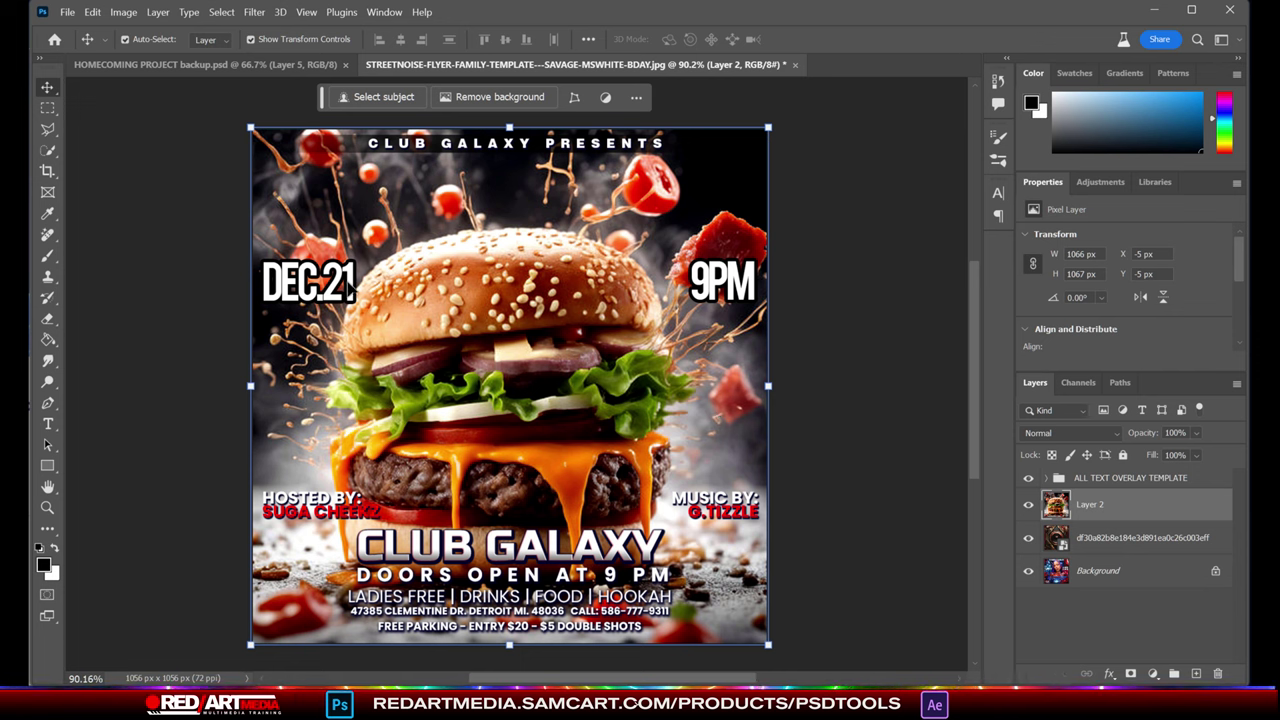
mouse_move(335, 287)
left_mouse_down()
mouse_move(341, 448)
mouse_move(343, 242)
mouse_move(337, 268)
left_mouse_up()
Select the burger artwork layer and start Place Embedded from the TOSHIBA EXT toolbox folder
left_click(655, 370)
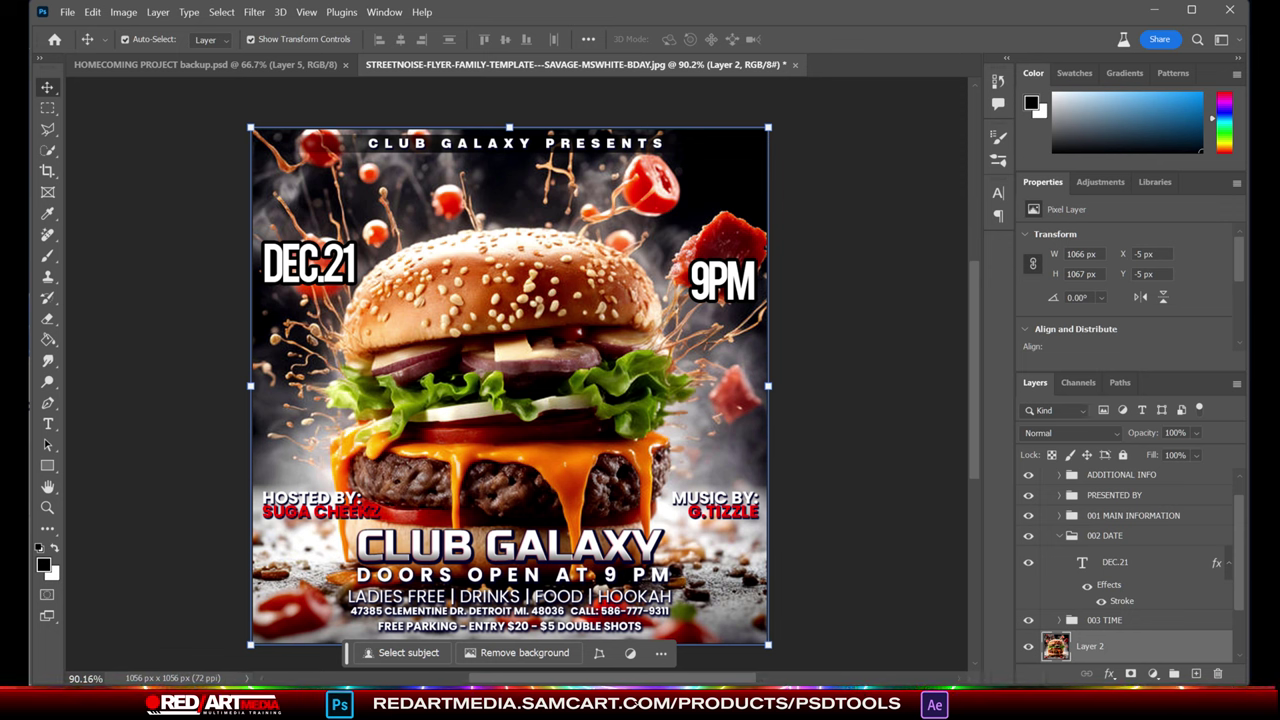
left_click(67, 12)
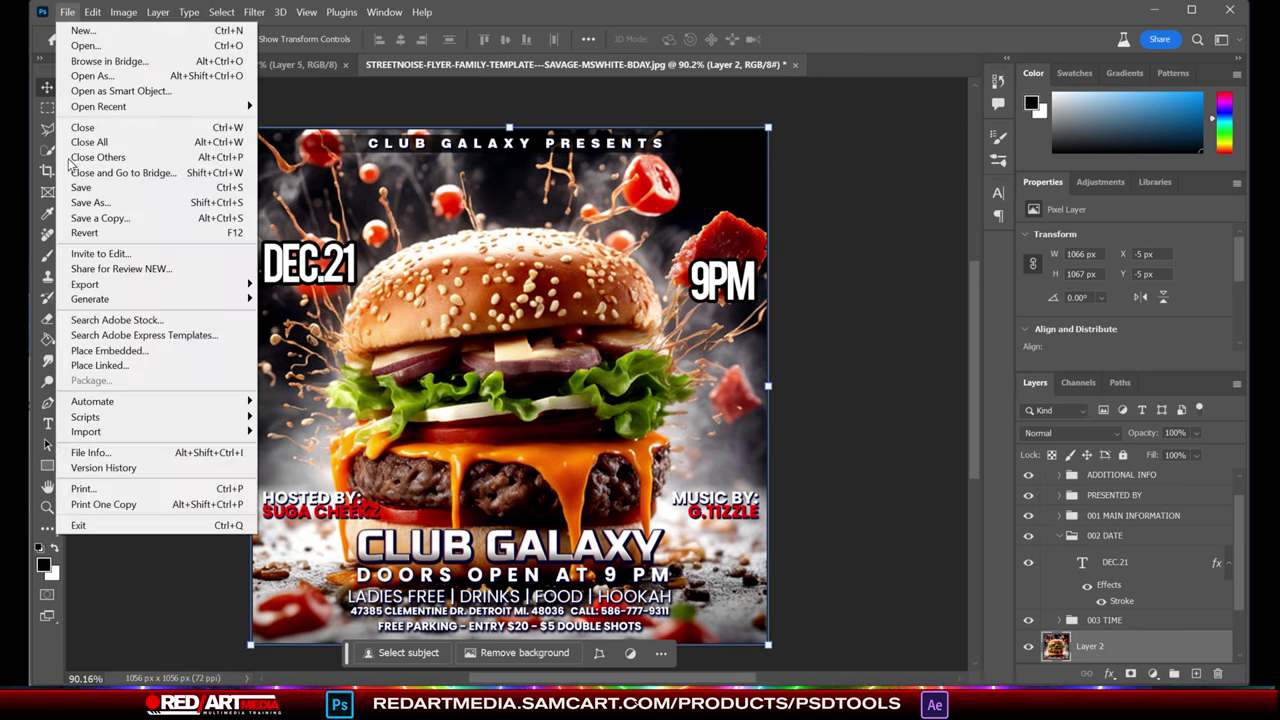
left_click(102, 350)
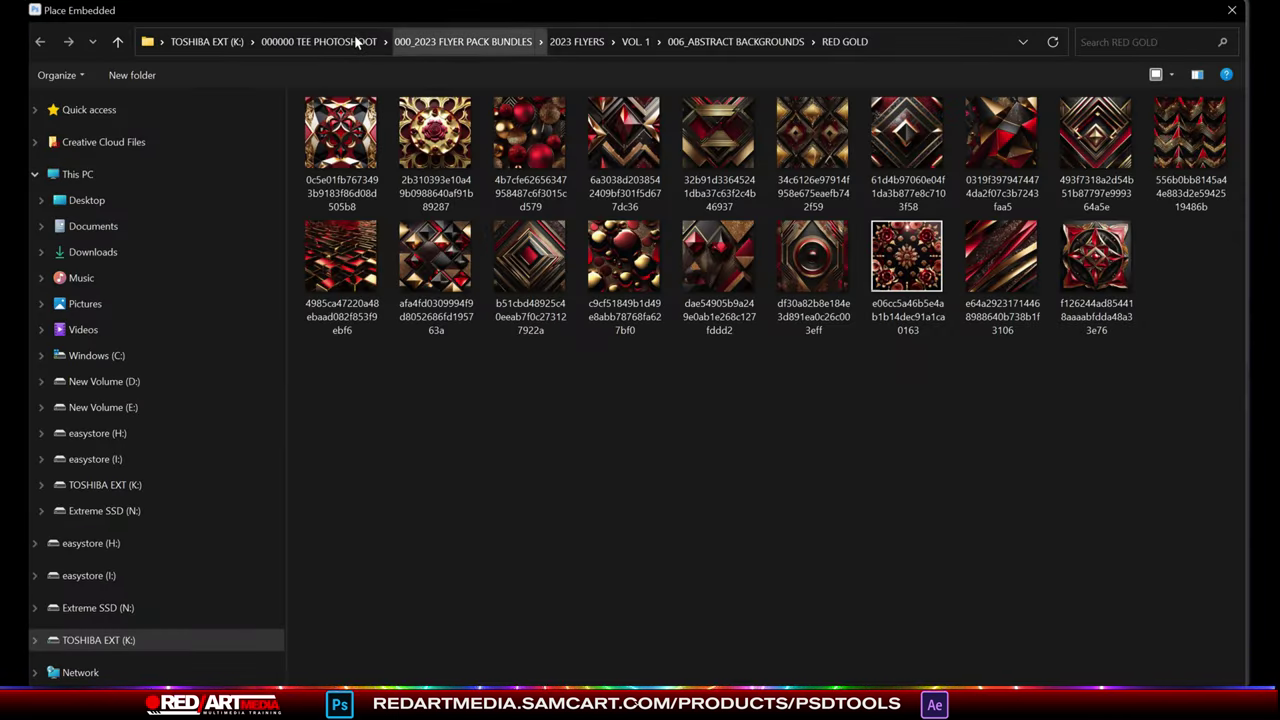
left_click(228, 45)
scroll(818, 488, "down", 3)
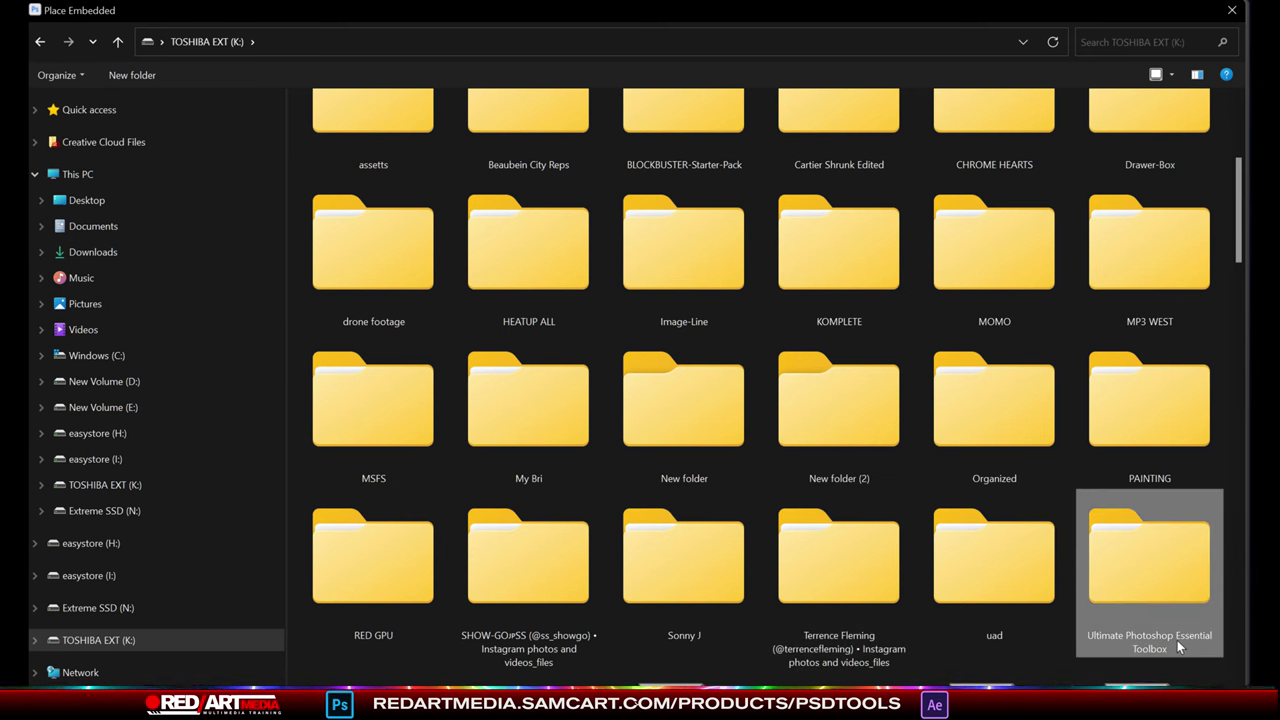
double_click(1174, 575)
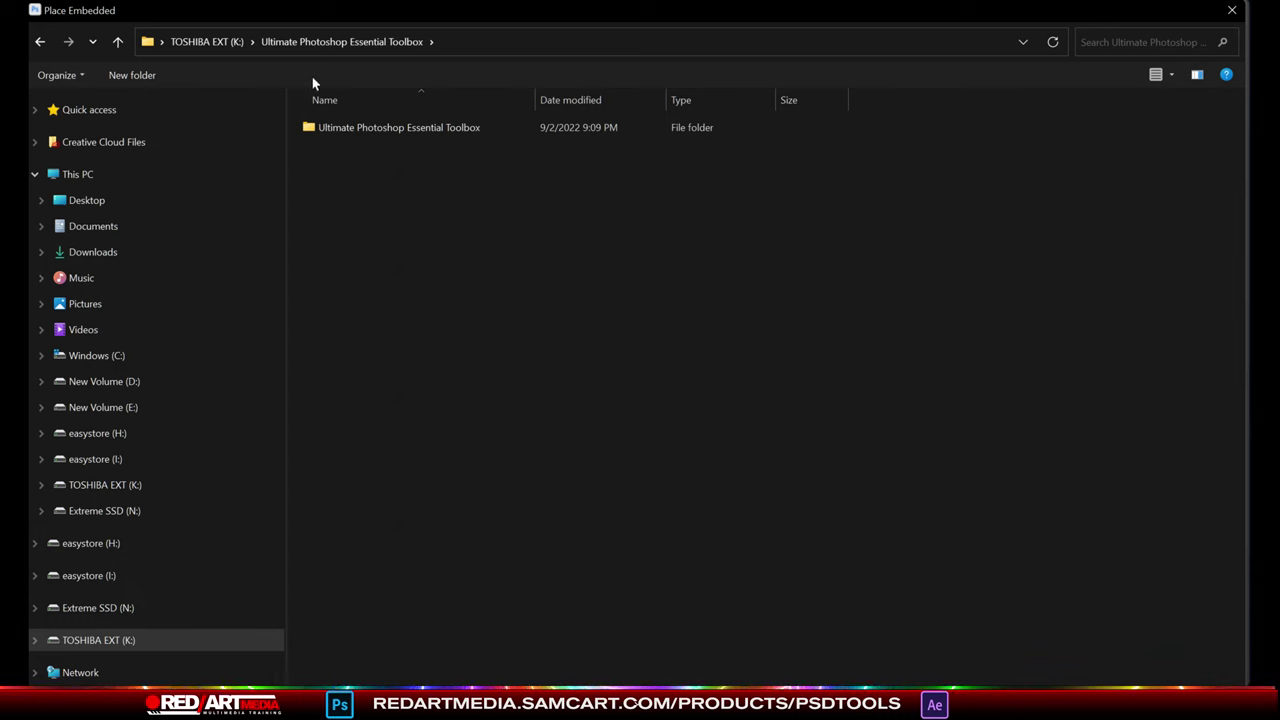
Browse into the ALL 3D TEXT folder and select the burger-logo file
left_click(445, 128)
double_click(445, 128)
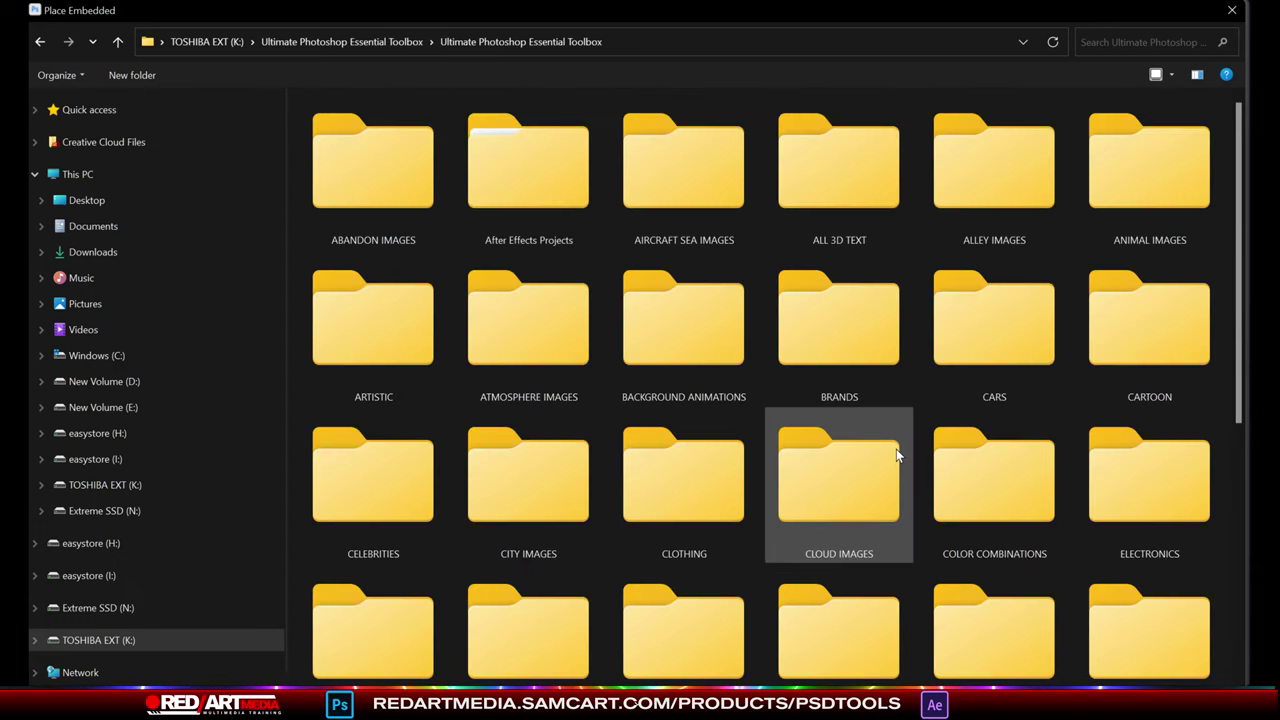
scroll(897, 455, "down", 3)
scroll(1240, 455, "down", 10)
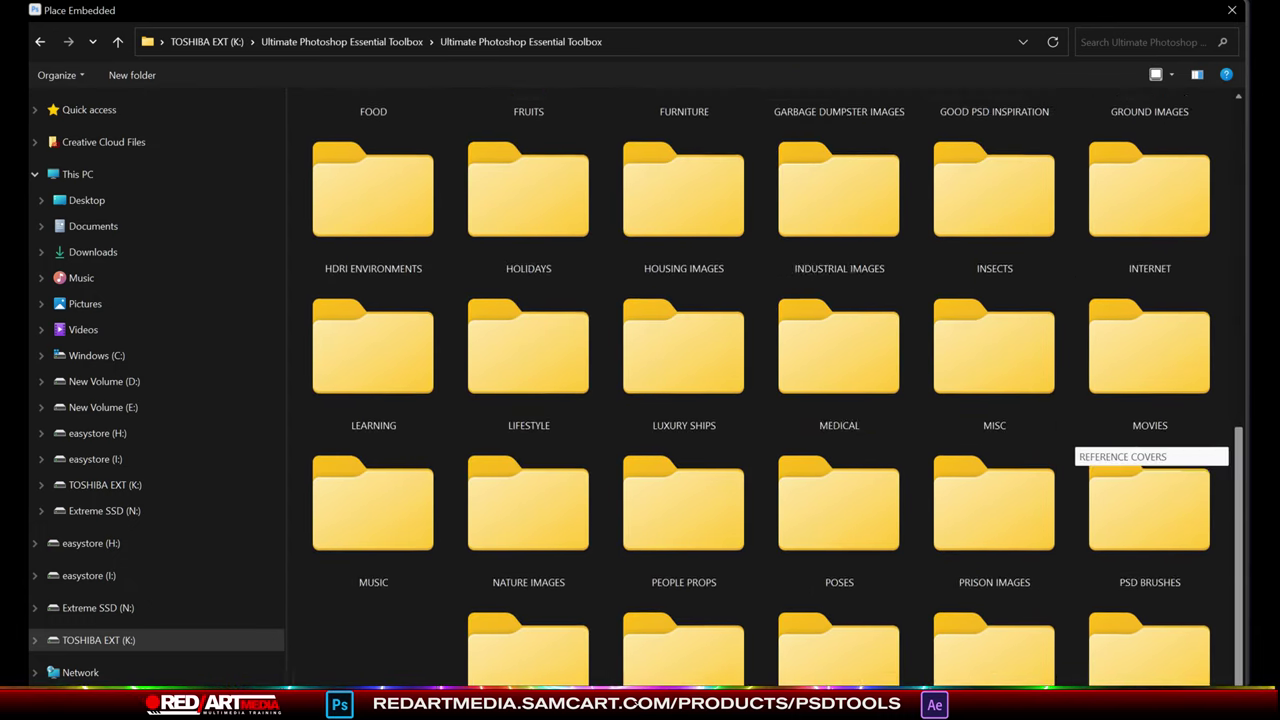
scroll(1100, 440, "down", 1)
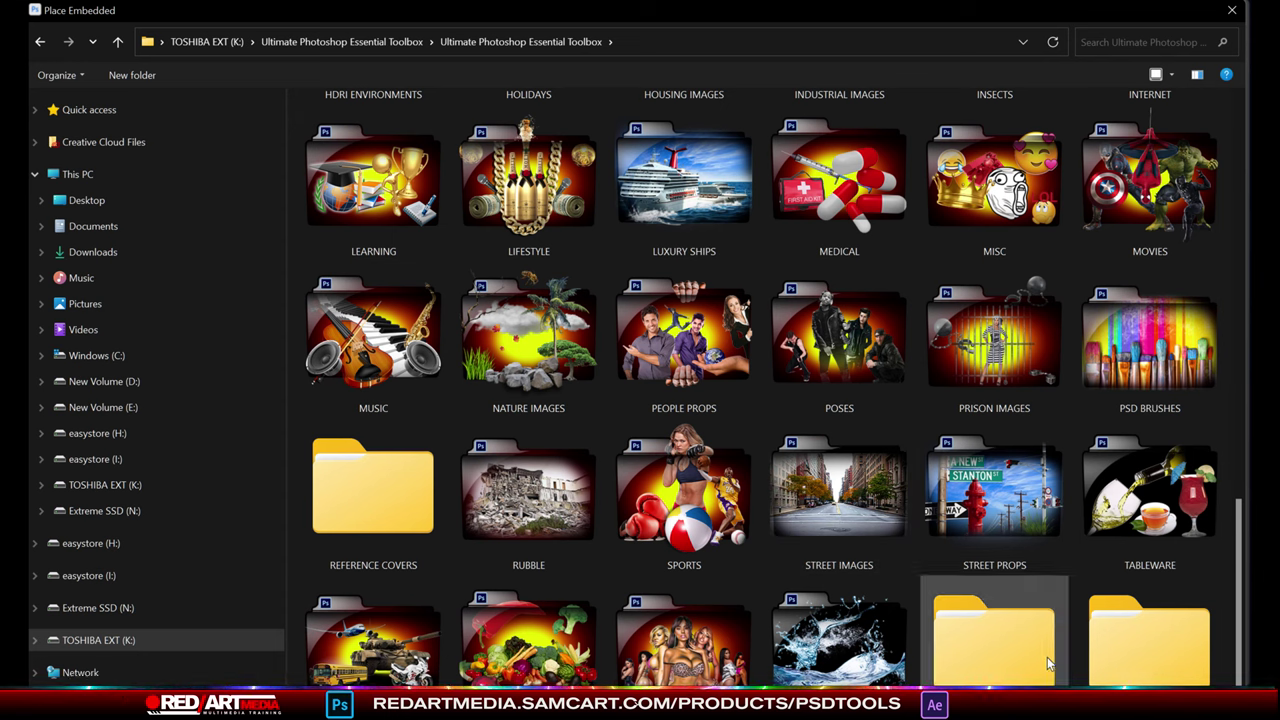
left_click_drag(1241, 640, 1236, 512)
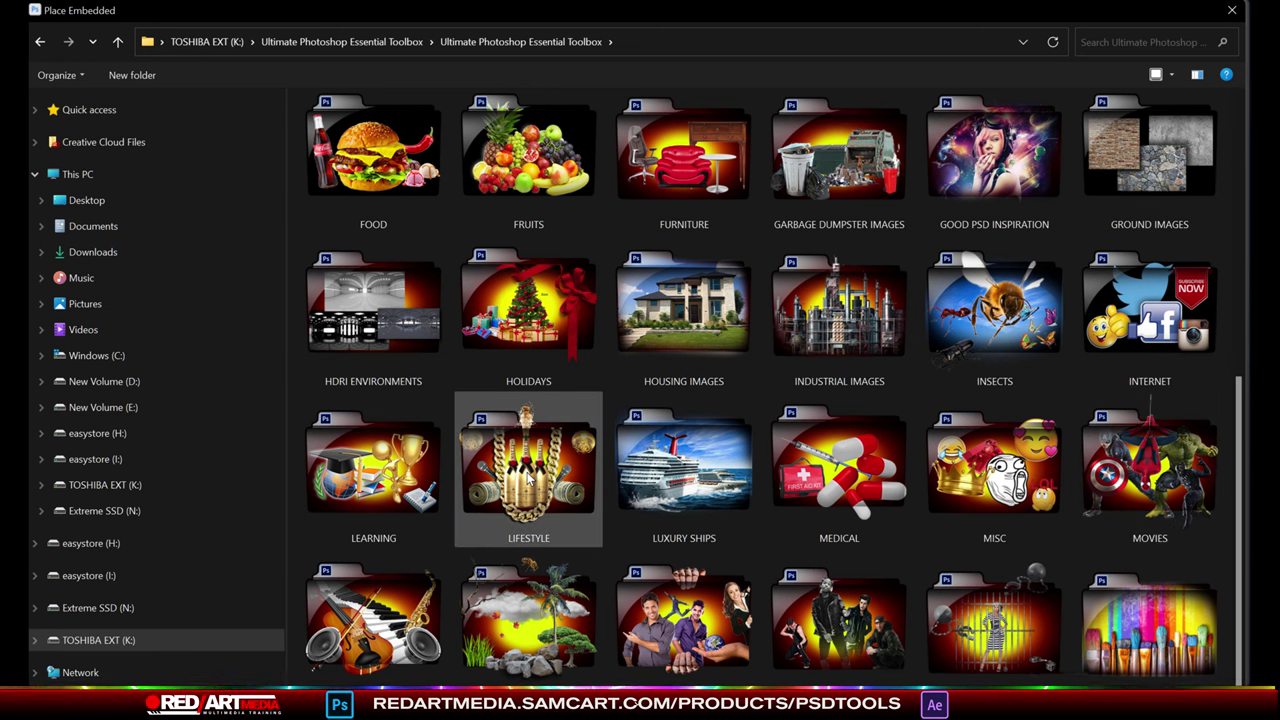
mouse_move(528, 479)
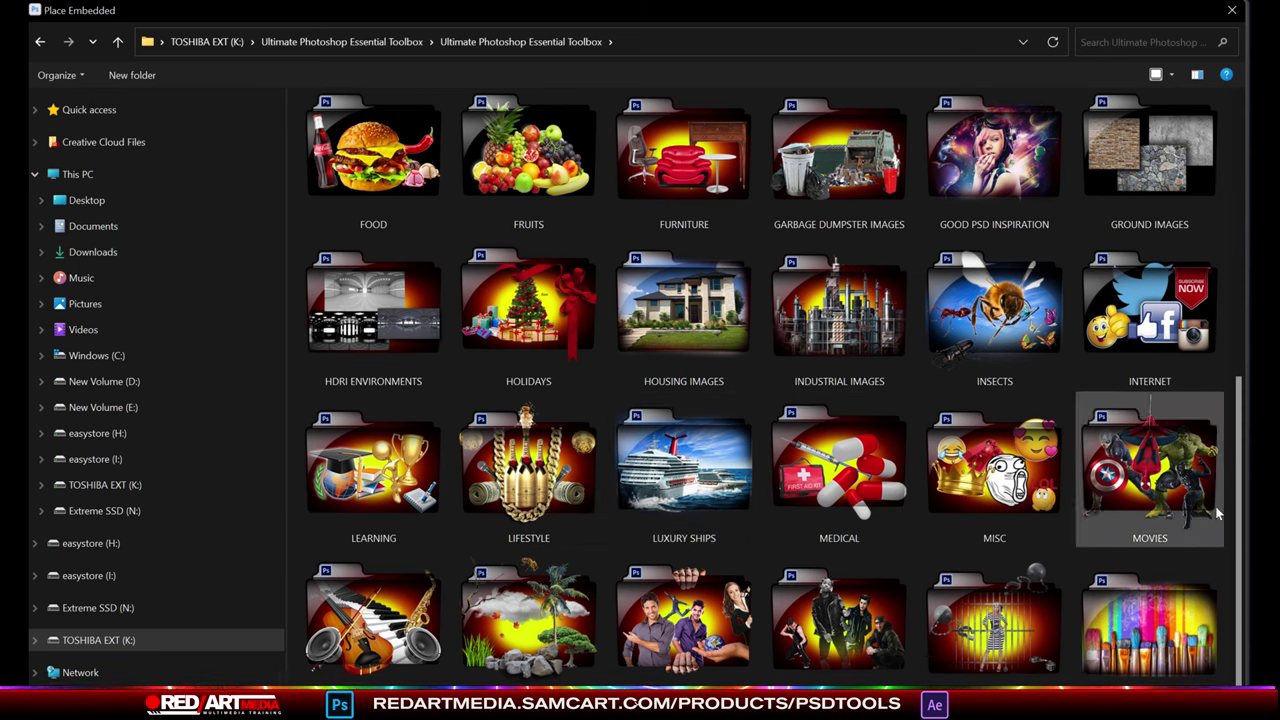
scroll(1215, 313, "up", 3)
scroll(1215, 313, "up", 3)
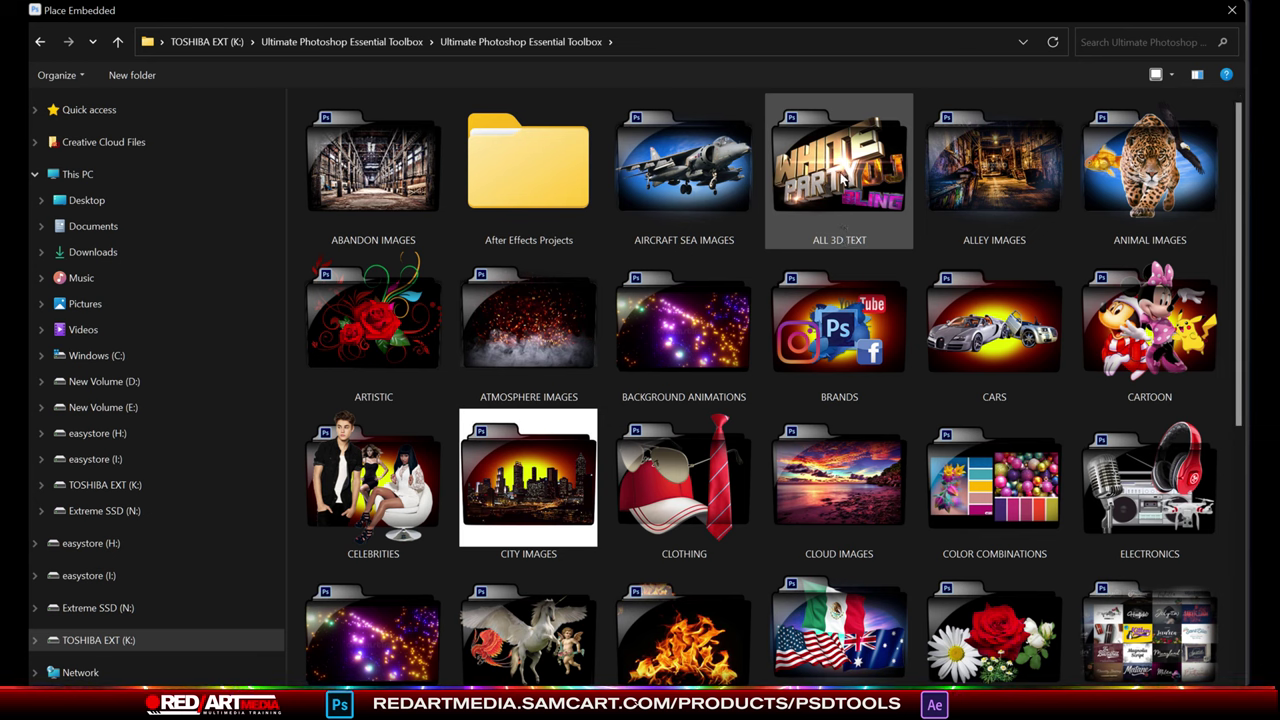
double_click(838, 166)
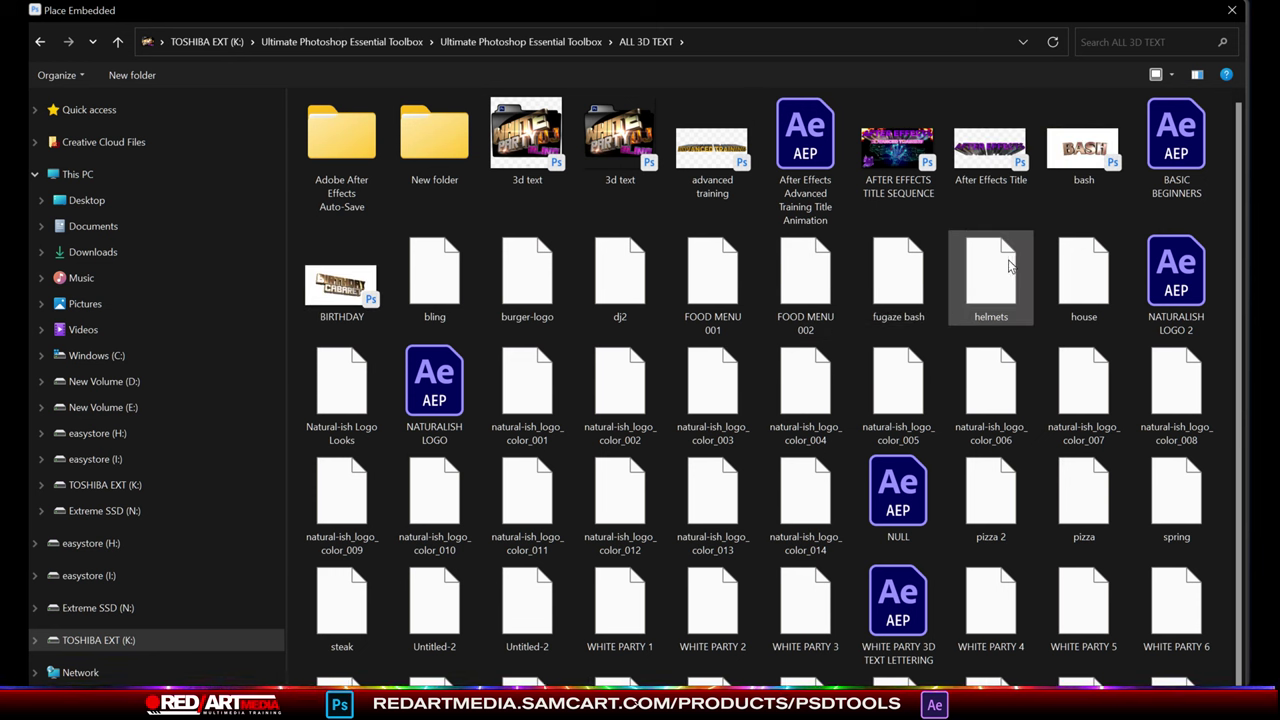
left_click(531, 273)
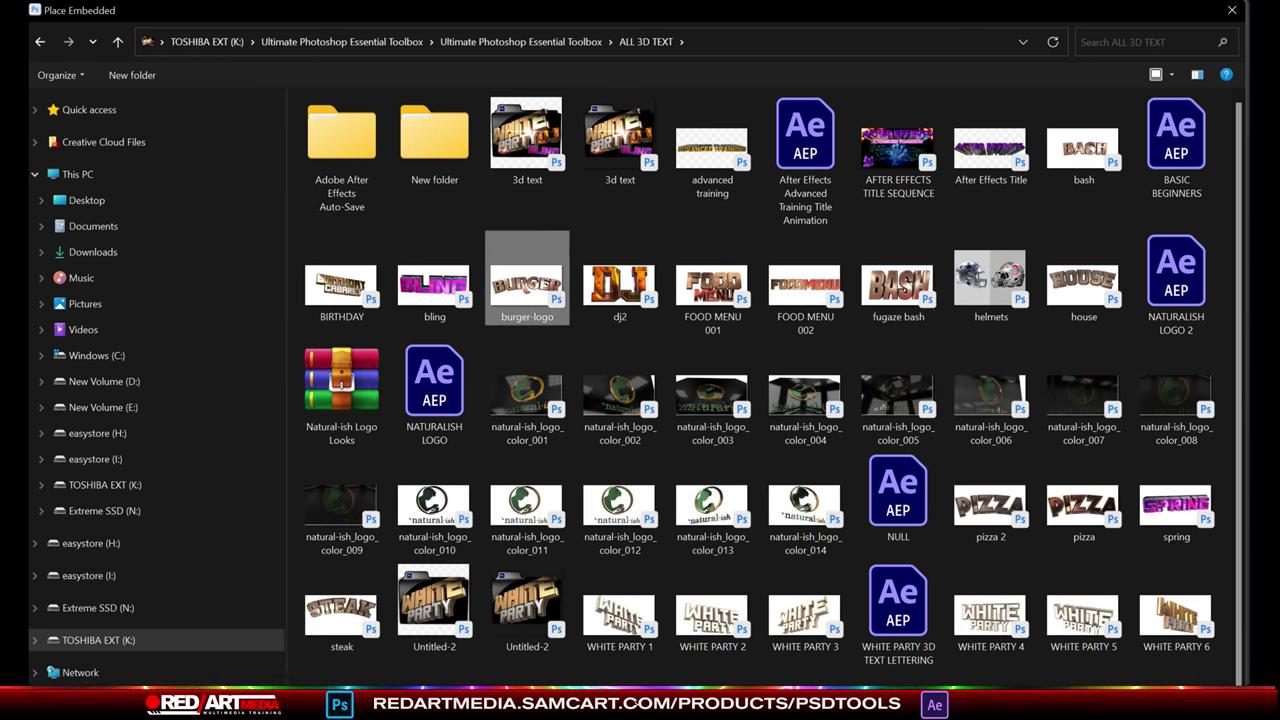
Place the burger-logo BURGER title on the flyer and commit it
key("Return")
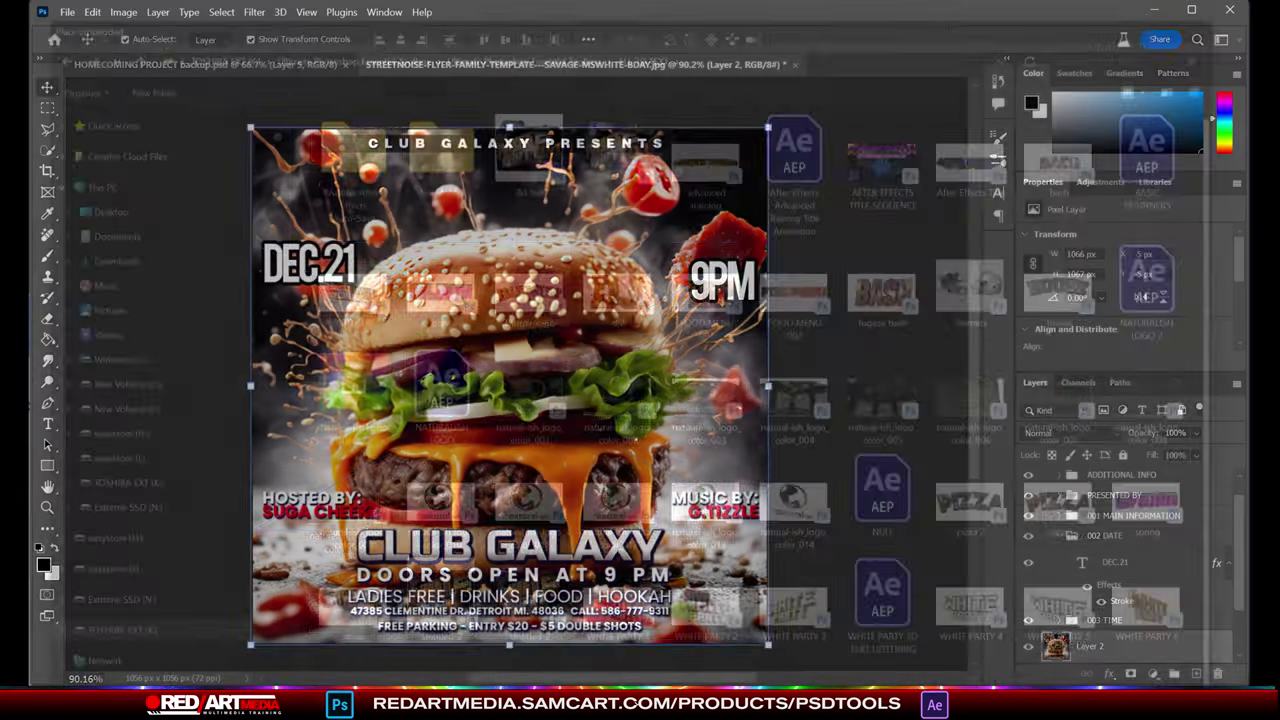
left_click(67, 12)
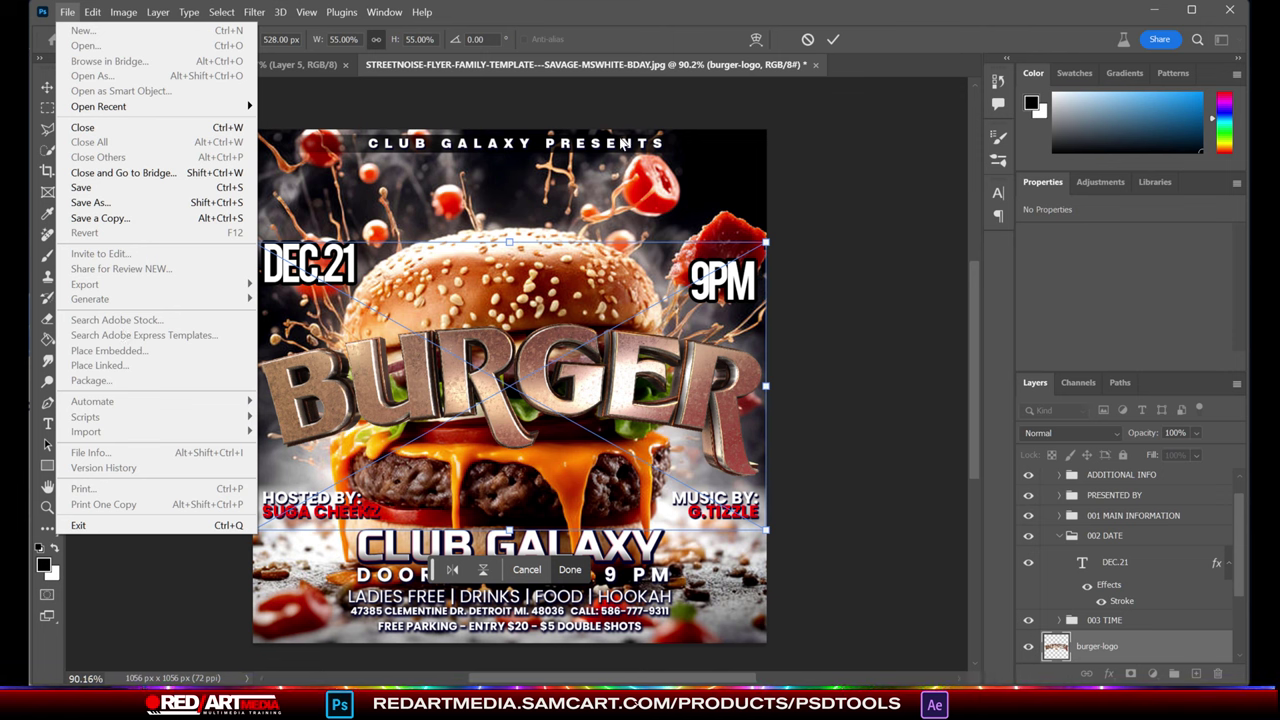
left_click(828, 163)
key("Return")
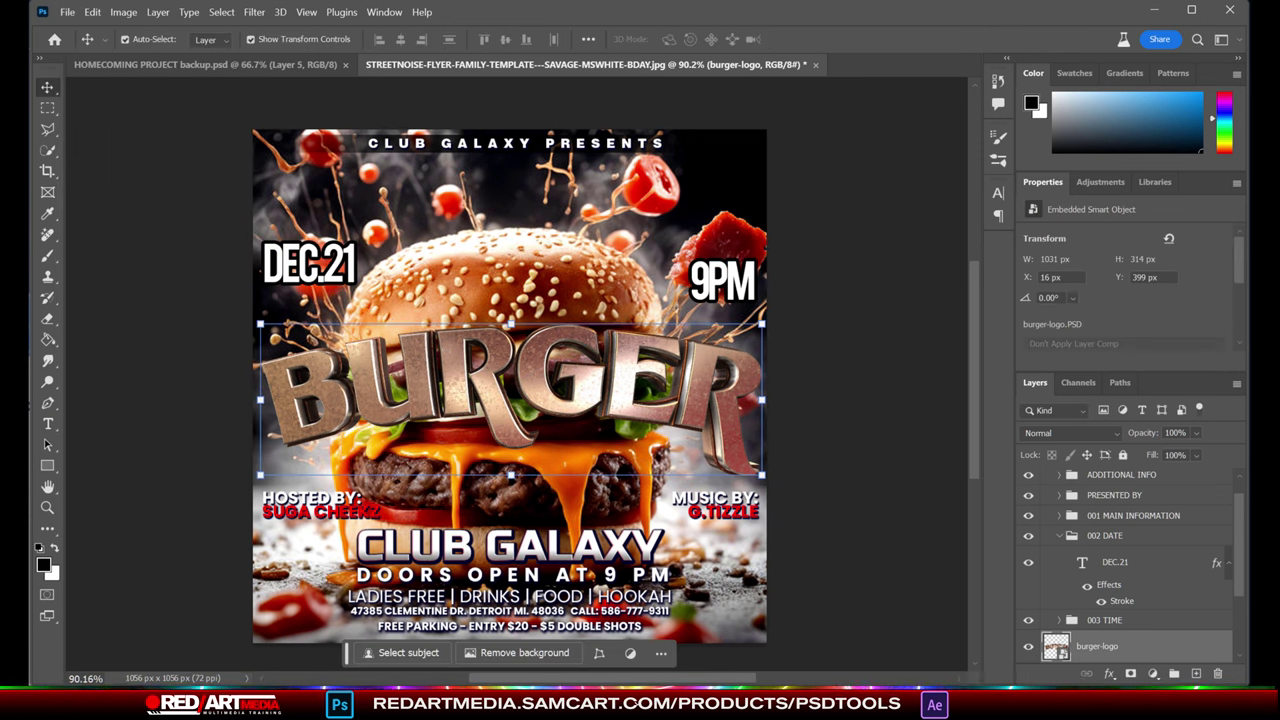
Place the bash 3D text file as another embedded layer
left_click(67, 13)
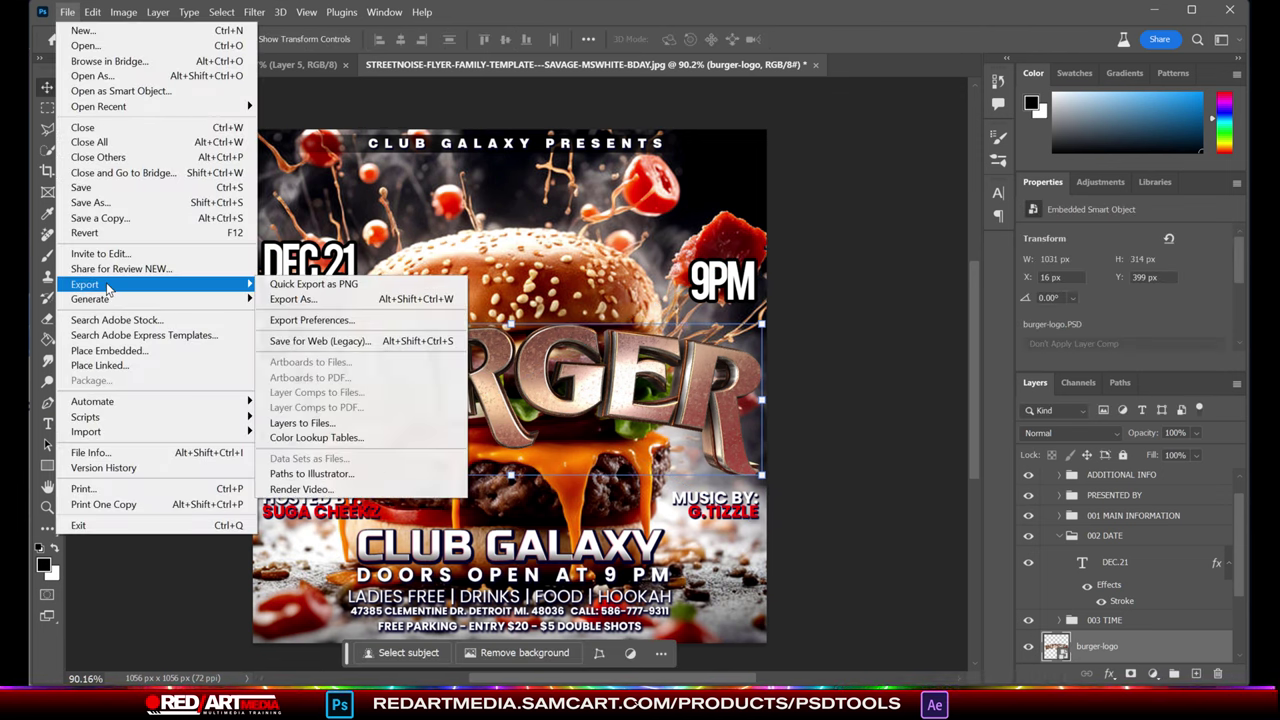
left_click(129, 347)
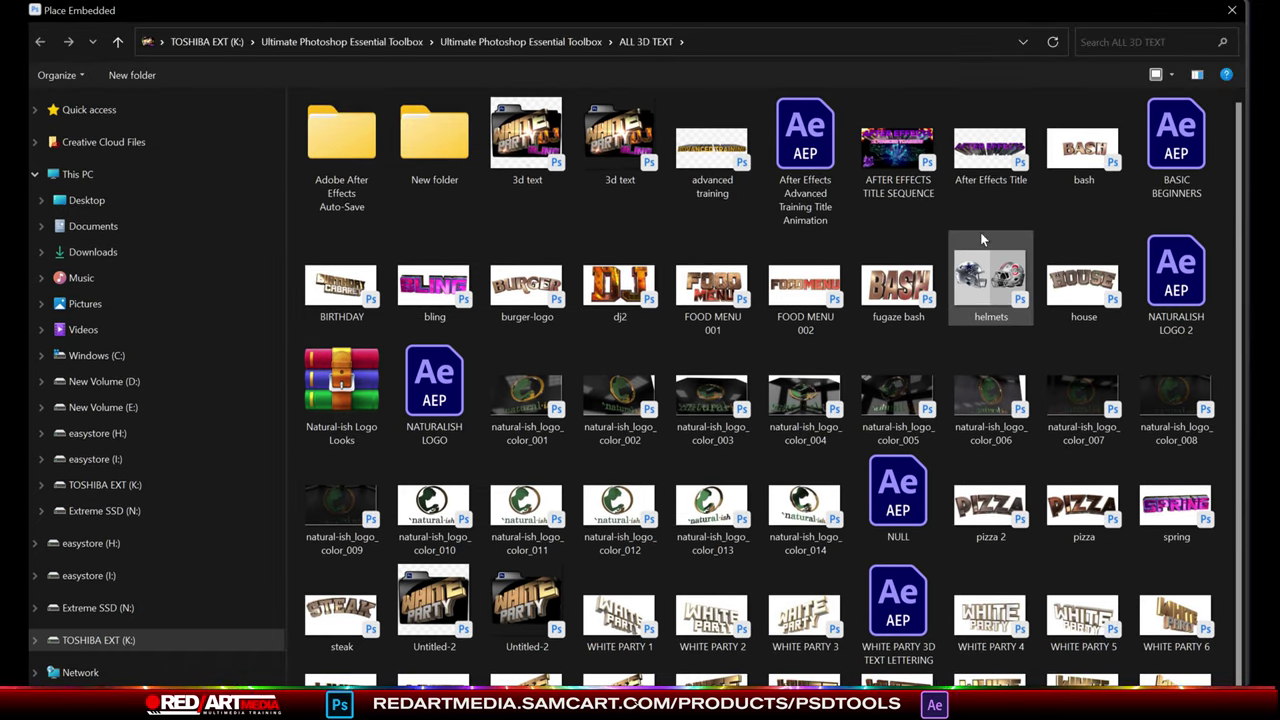
left_click(1084, 150)
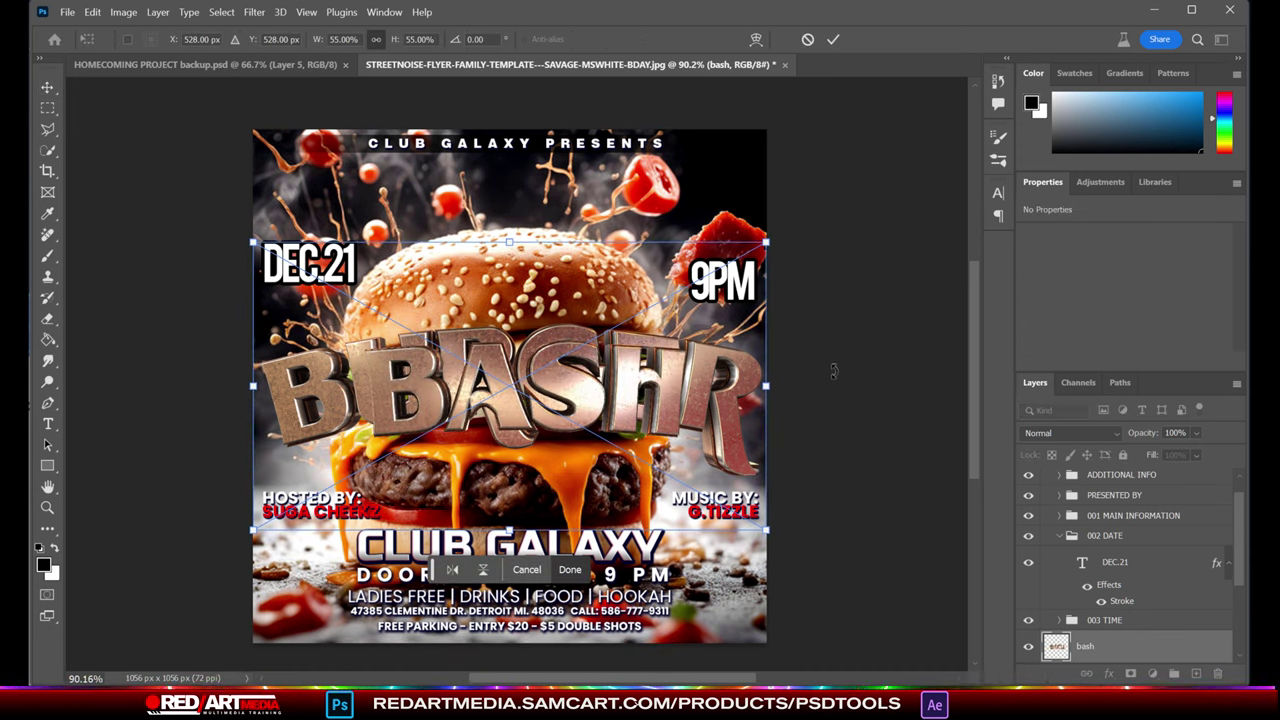
Commit BASH and shift it down, raise BURGER to the top edge, and collapse 002 DATE
key("Return")
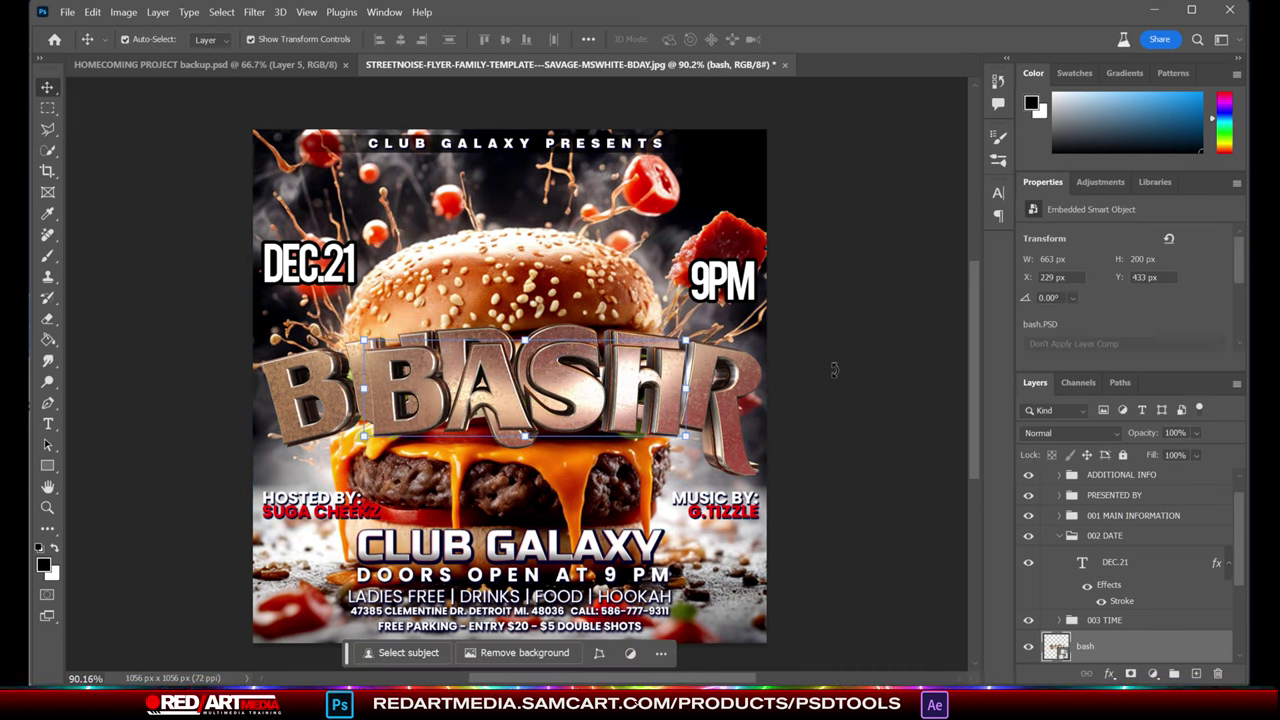
key("shift+Down")
key("shift+Down")
key("shift+Down")
key("shift+Down")
key("shift+Down")
key("shift+Down")
key("shift+Down")
key("shift+Down")
key("shift+Down")
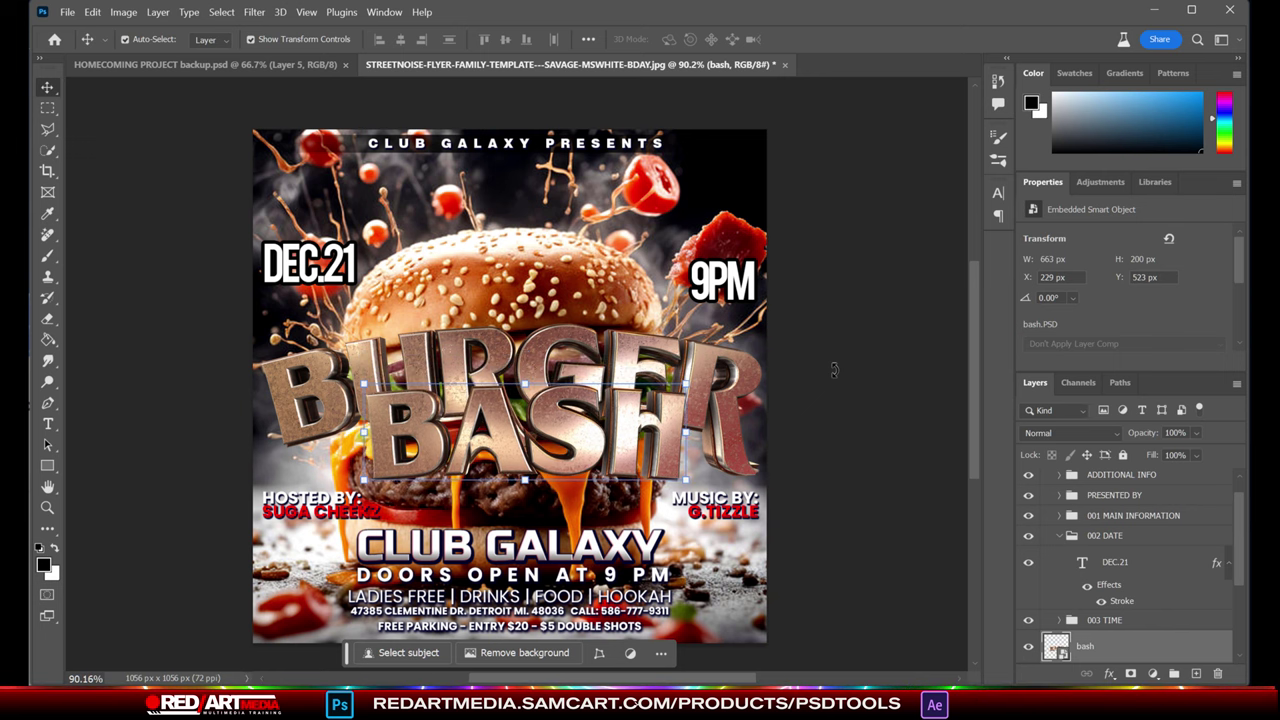
left_click(838, 376)
left_click(632, 345)
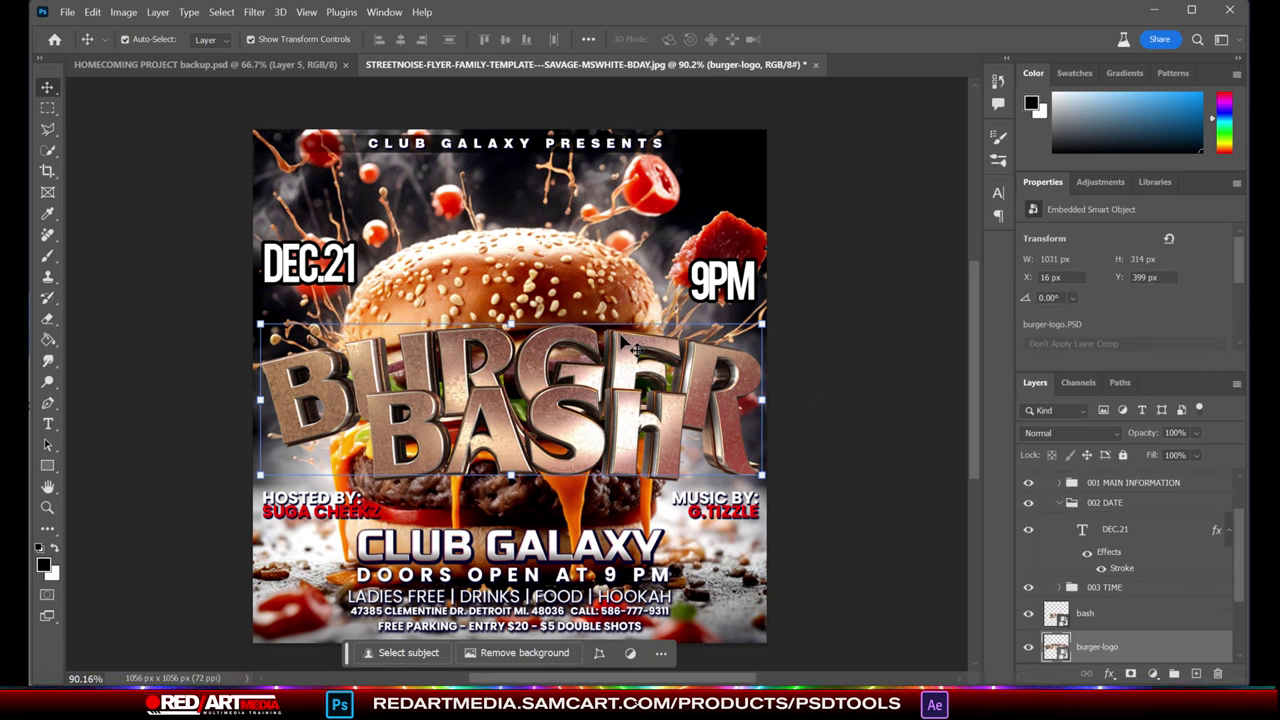
key("shift+Up")
key("shift+Up")
key("shift+Up")
key("shift+Up")
key("shift+Up")
key("shift+Up")
key("shift+Up")
key("shift+Up")
key("shift+Up")
key("shift+Up")
key("shift+Up")
key("shift+Up")
key("shift+Up")
key("shift+Up")
key("shift+Up")
key("shift+Up")
key("shift+Up")
key("shift+Up")
key("shift+Up")
key("shift+Up")
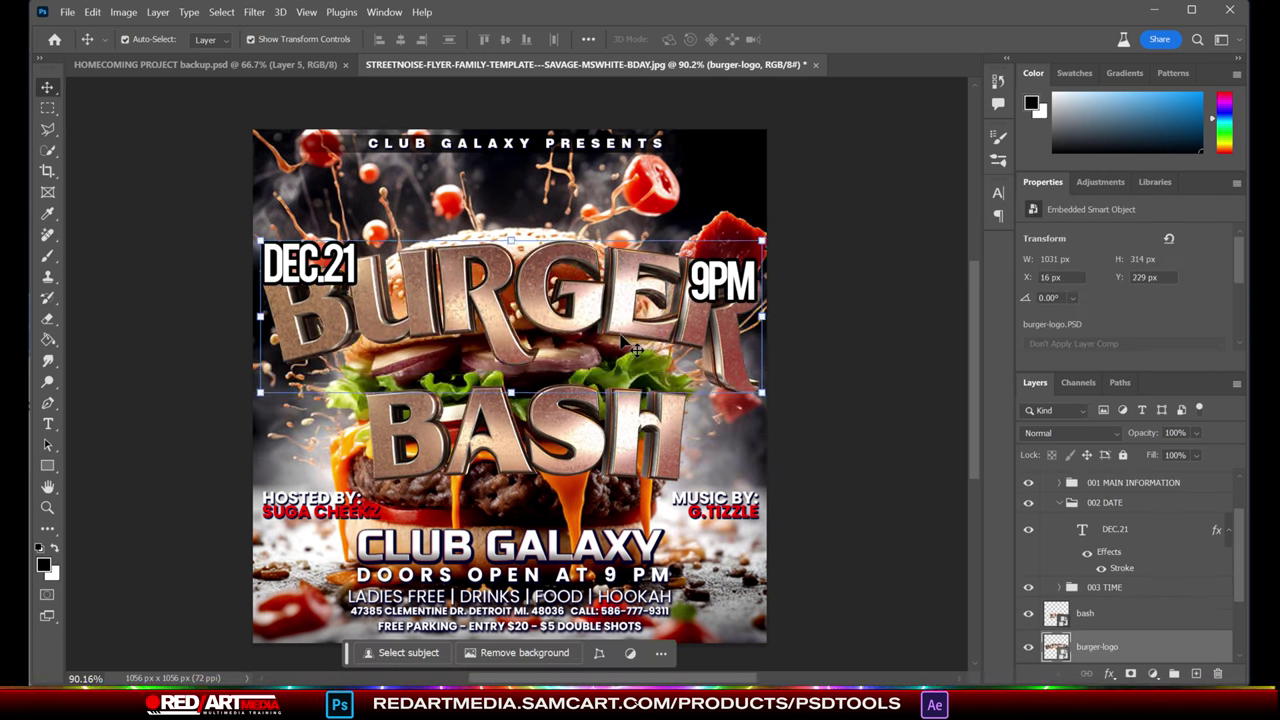
key("shift+Up")
key("shift+Up")
key("shift+Up")
key("shift+Up")
key("shift+Up")
key("shift+Up")
key("shift+Up")
key("shift+Up")
key("shift+Up")
key("shift+Up")
key("shift+Up")
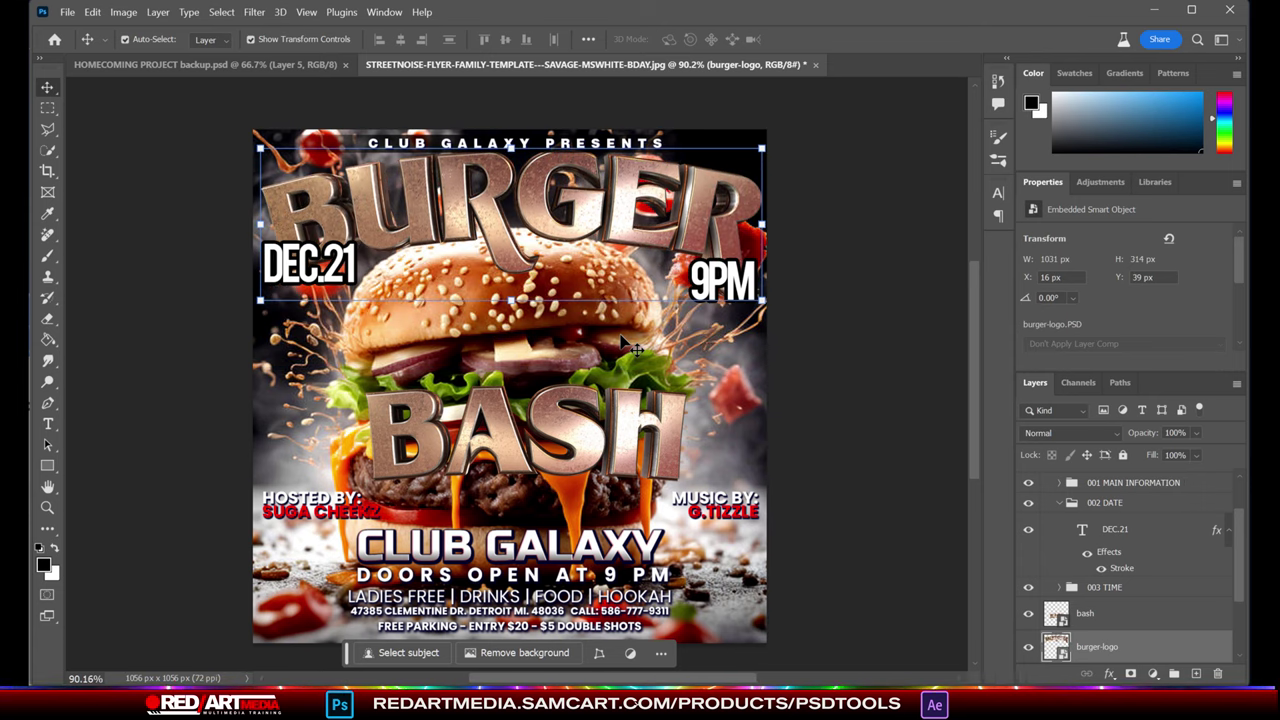
key("shift+Up")
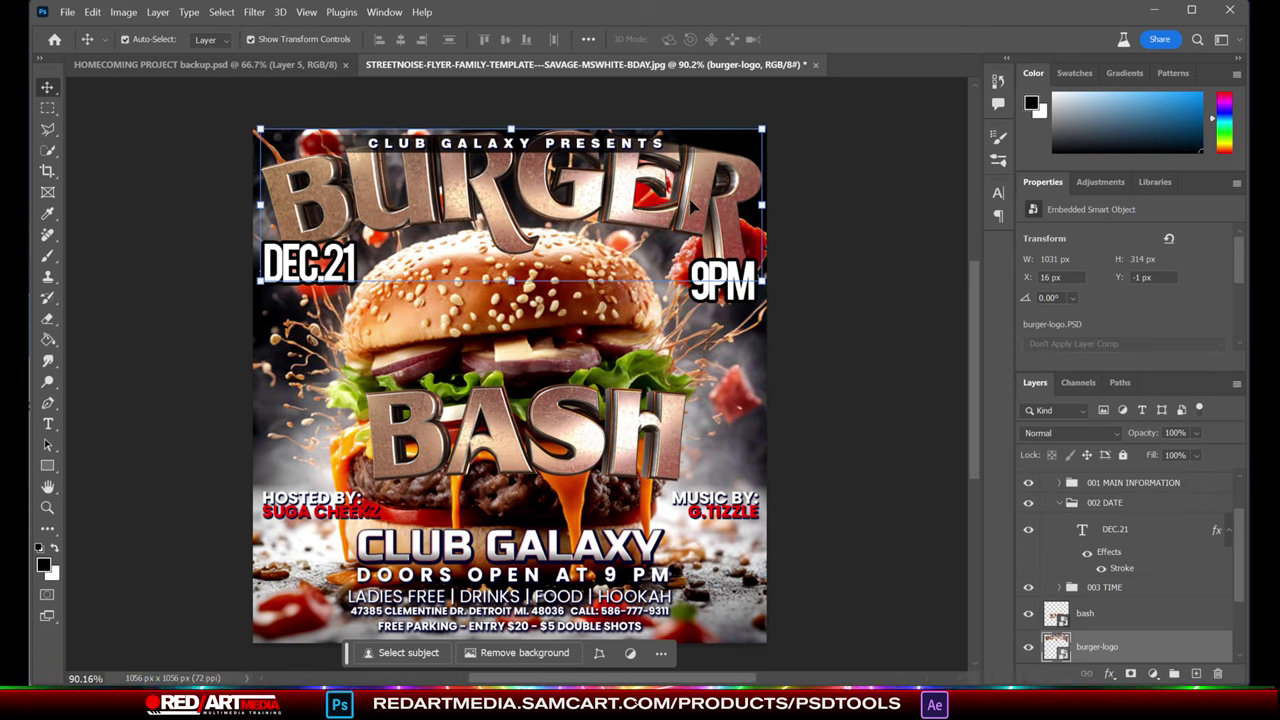
left_click(1059, 504)
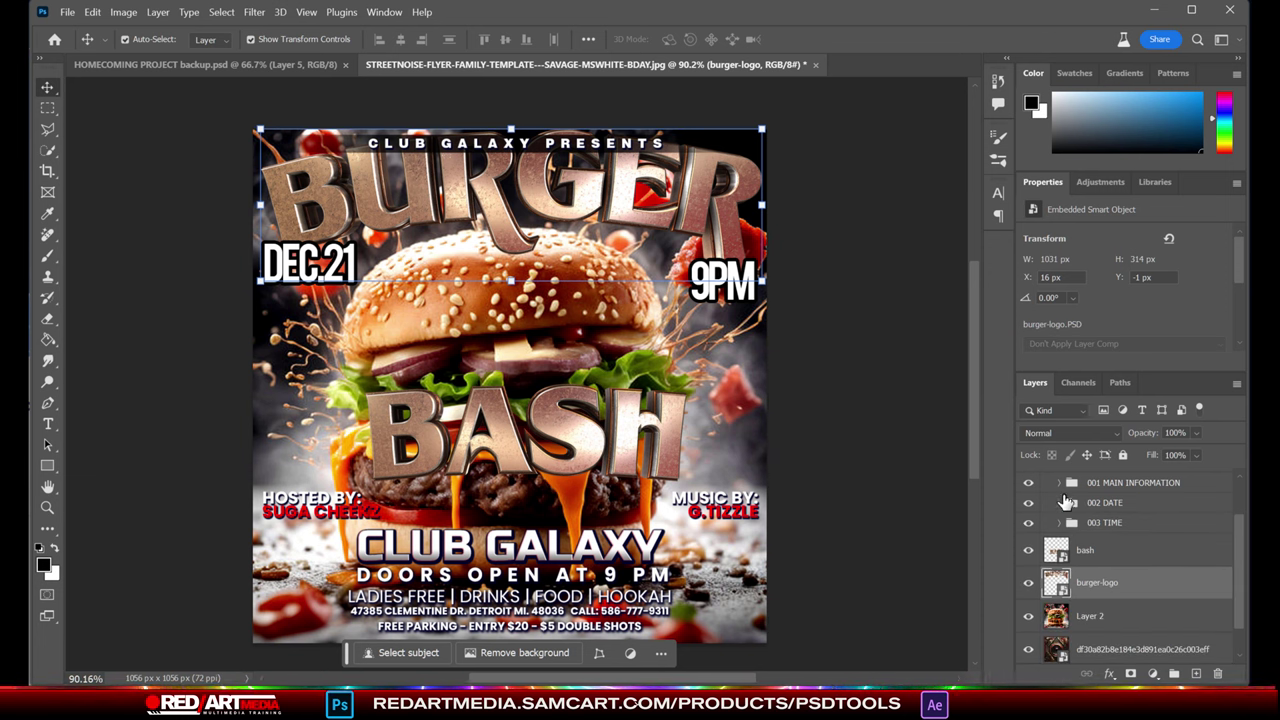
Hide the CLUB GALAXY PRESENTS line and nudge BASH up just under BURGER
scroll(1110, 553, "up", 2)
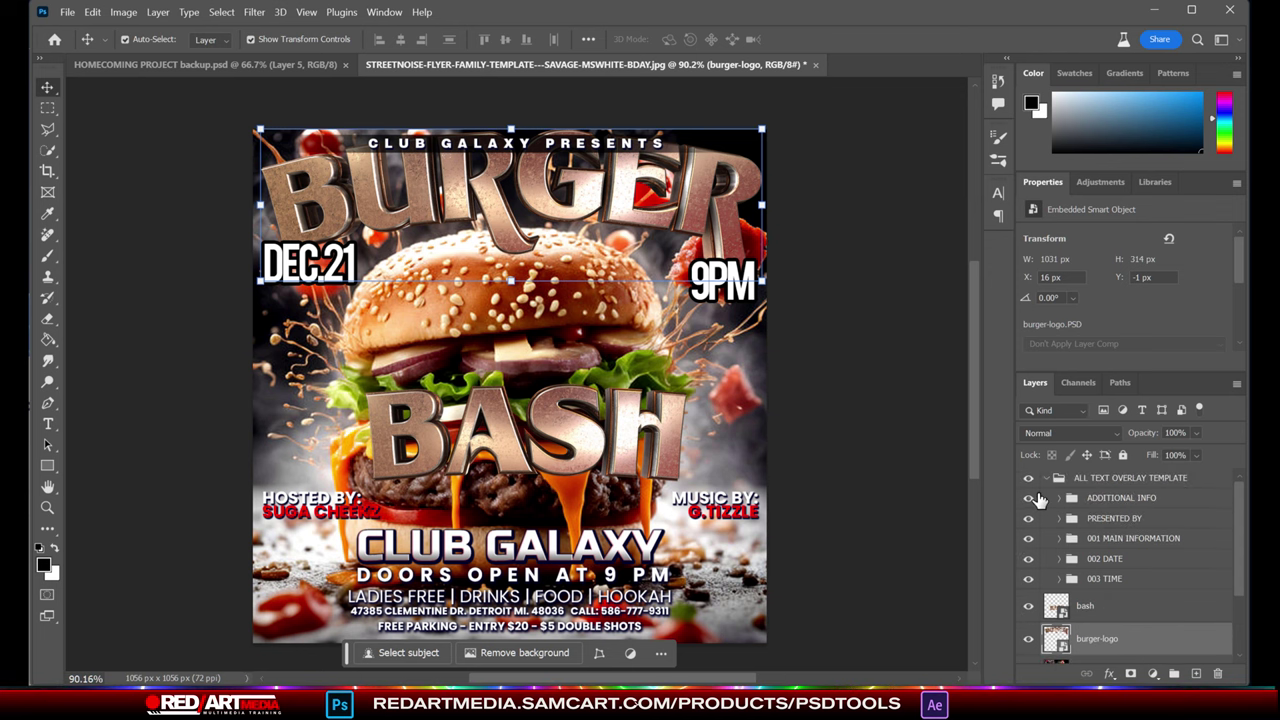
left_click(1028, 518)
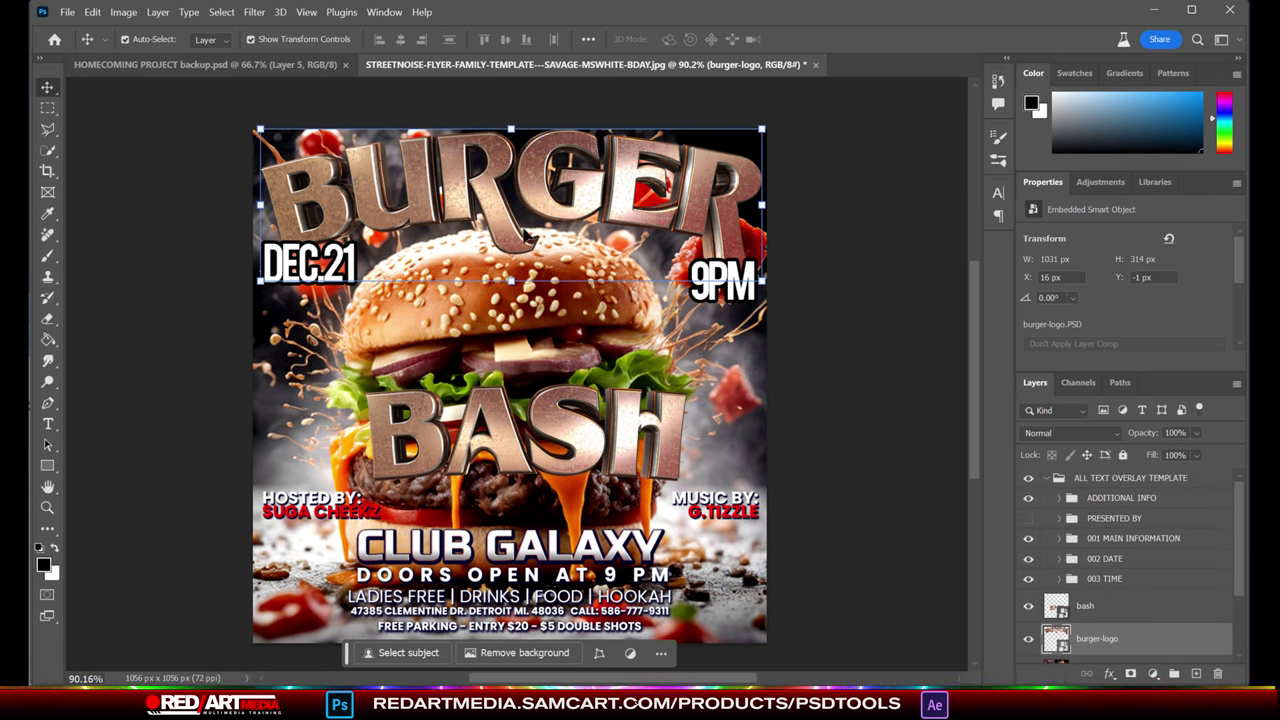
left_click(553, 418)
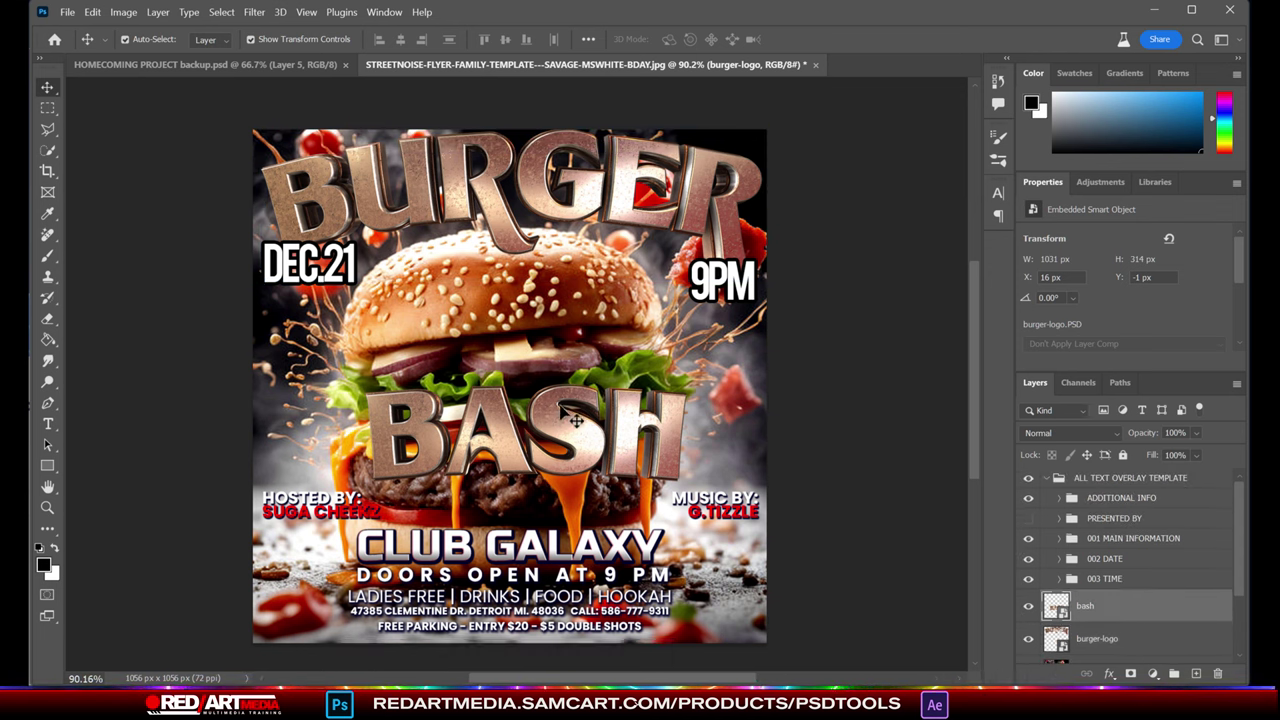
key("shift+Up")
key("shift+Up")
key("shift+Up")
key("shift+Up")
key("shift+Up")
key("shift+Up")
key("shift+Up")
key("shift+Up")
key("shift+Up")
key("shift+Up")
key("shift+Up")
key("shift+Up")
key("shift+Up")
key("shift+Up")
key("shift+Up")
key("shift+Up")
key("shift+Up")
key("shift+Up")
key("shift+Up")
key("shift+Up")
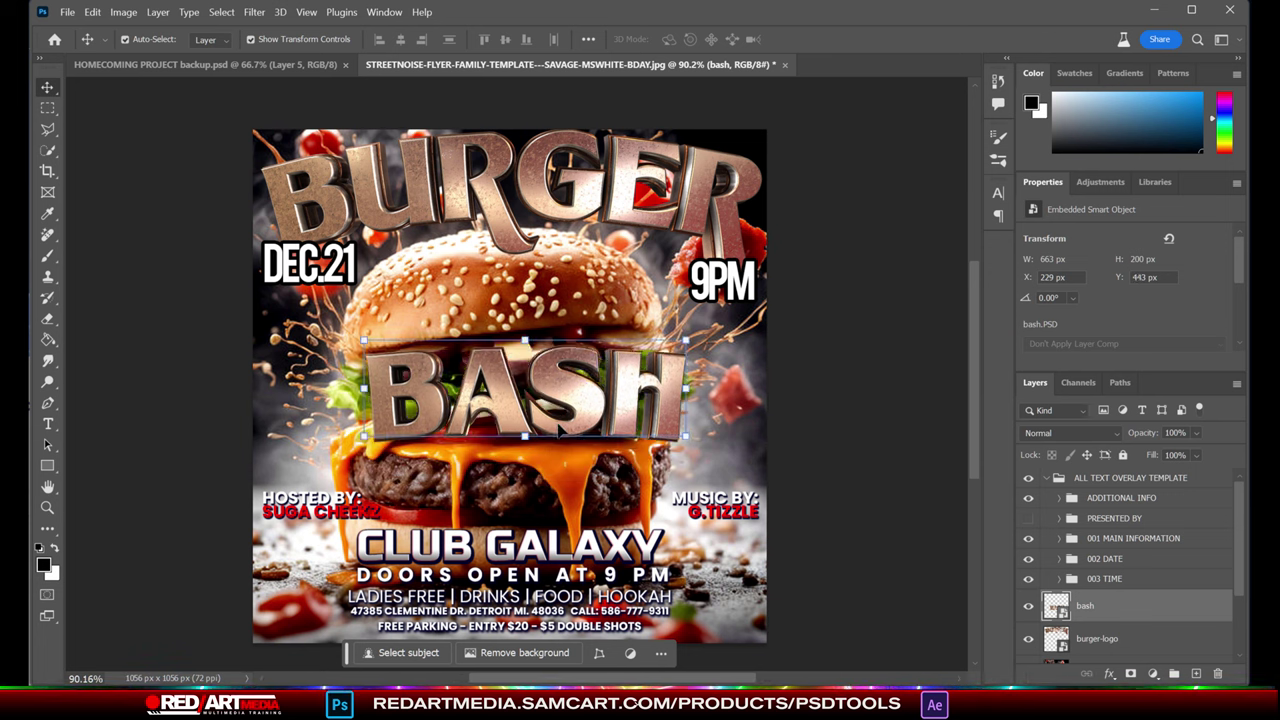
key("shift+Up")
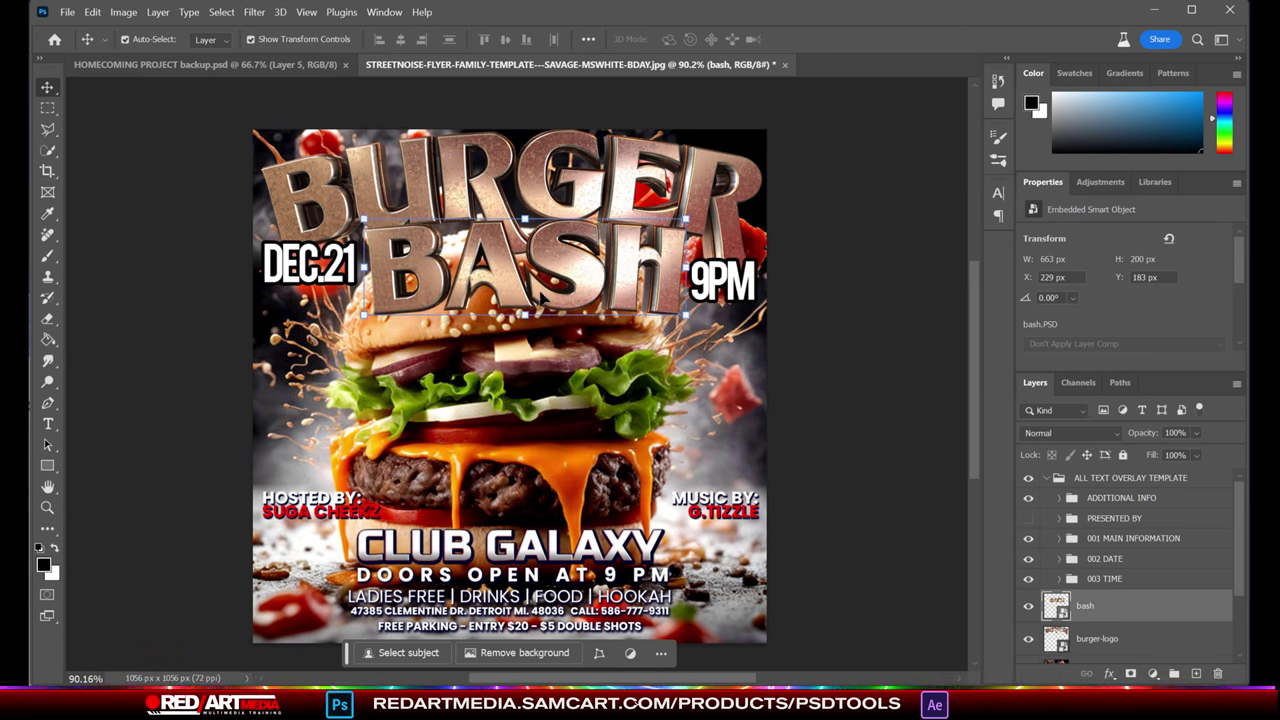
Scale BASH down to about 50% and shift it down-left beneath BURGER
key("ctrl+t")
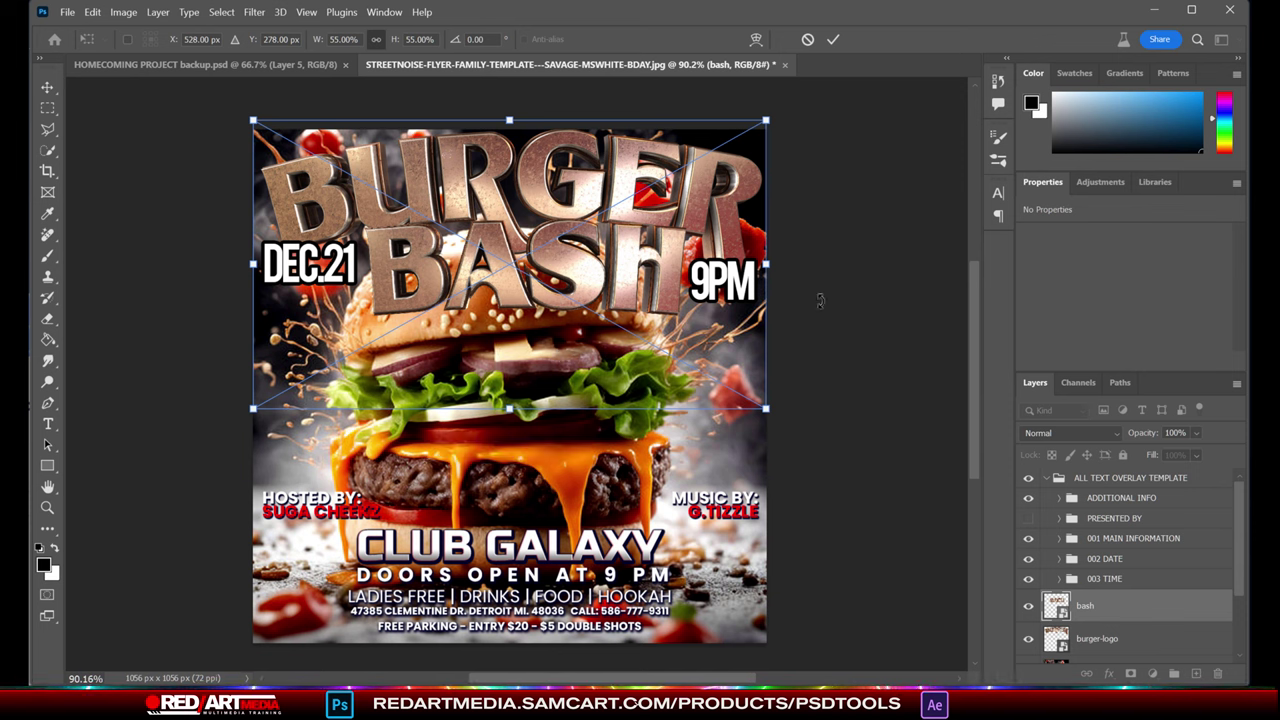
key("Return")
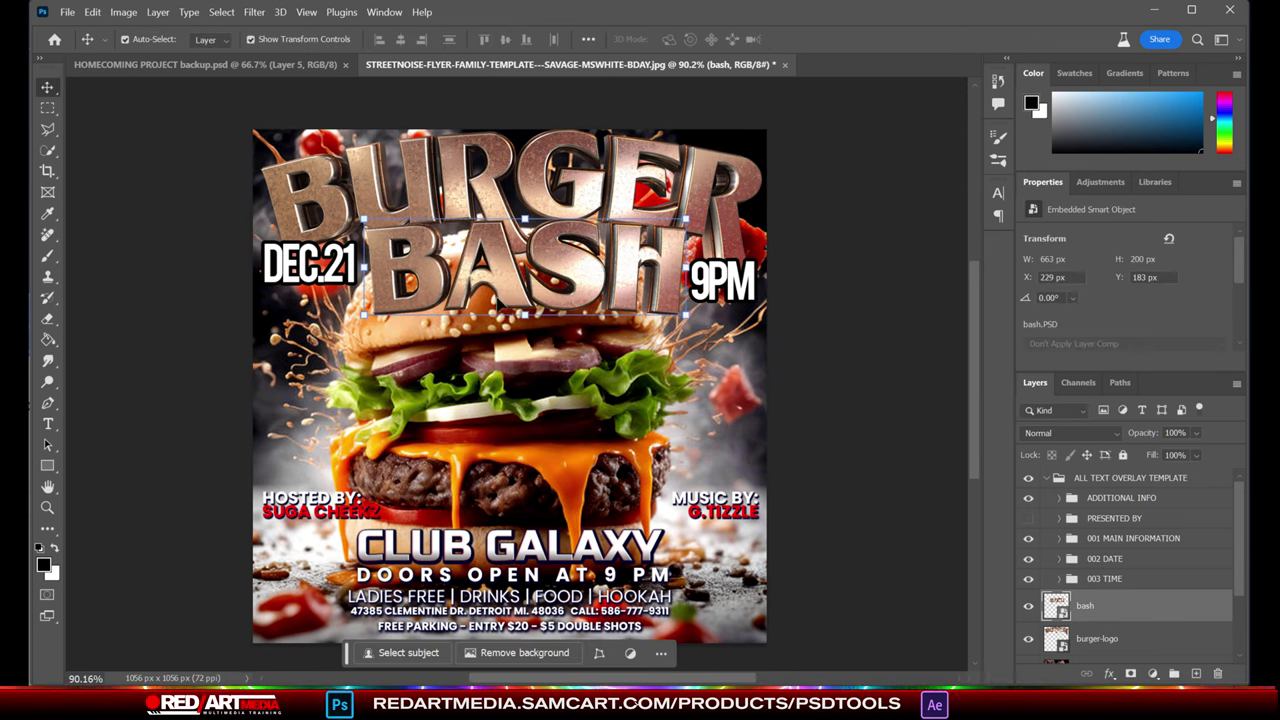
key("ctrl+t")
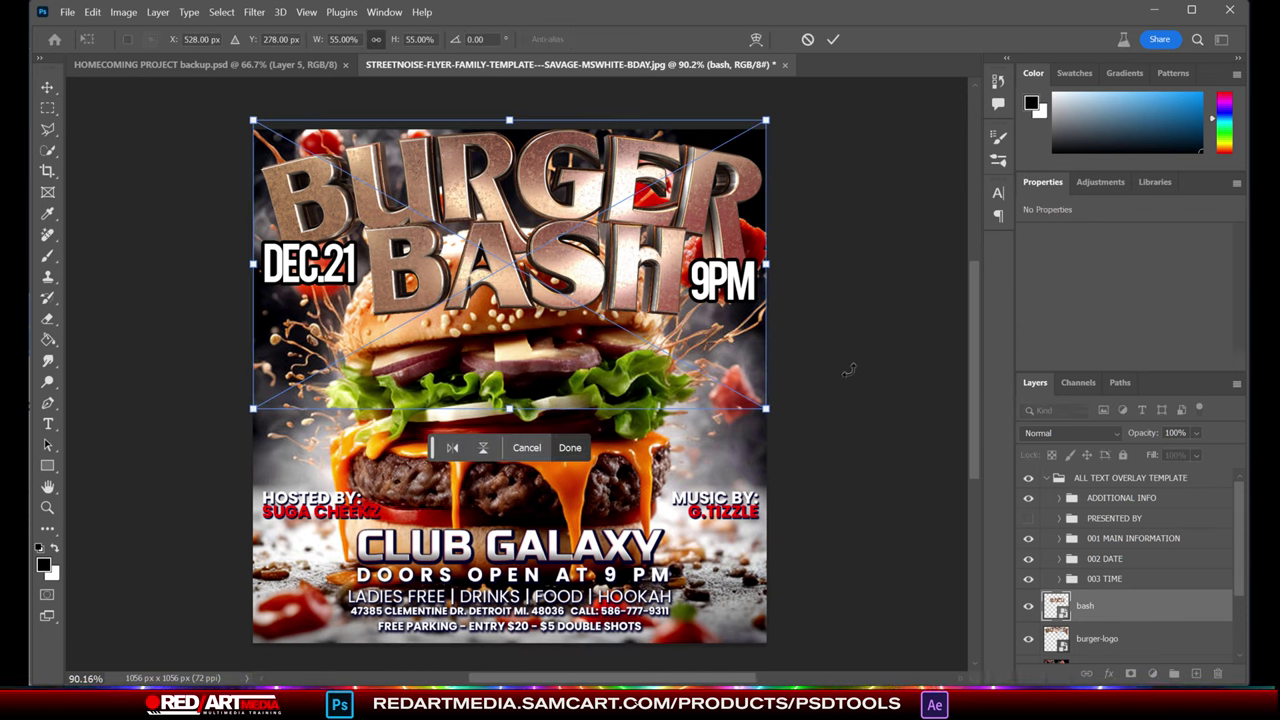
key("Return")
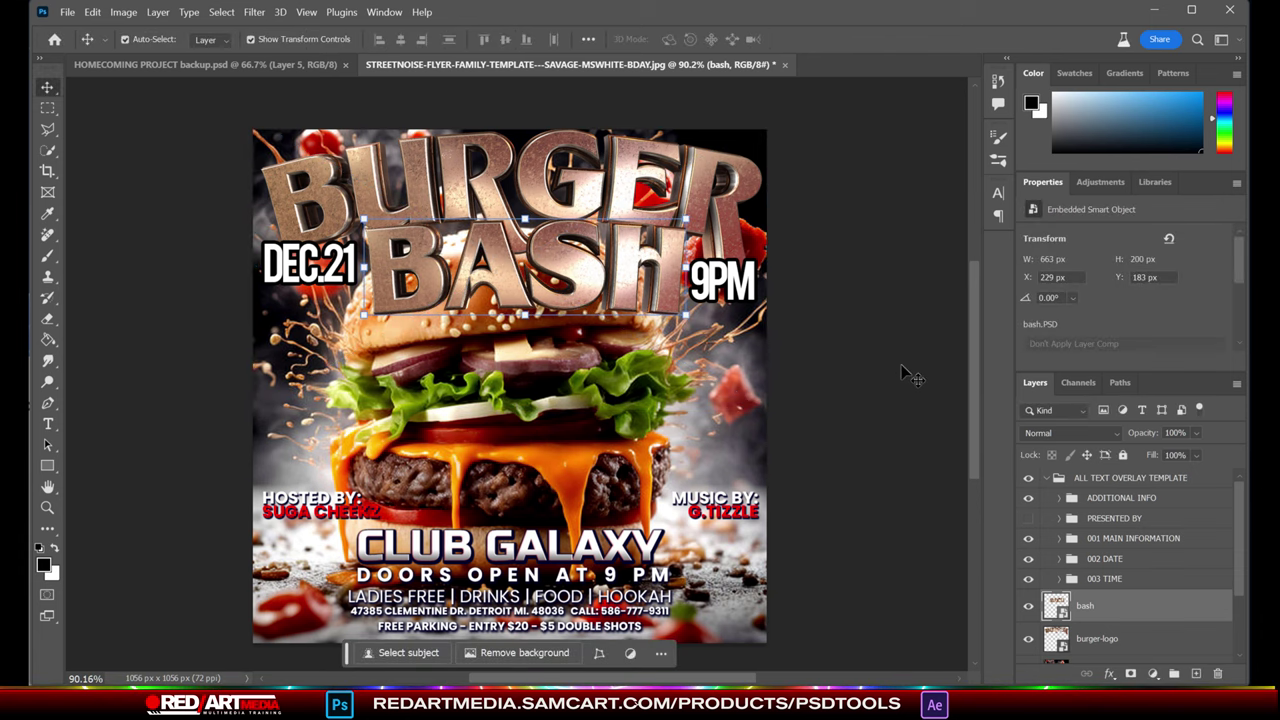
key("ctrl+t")
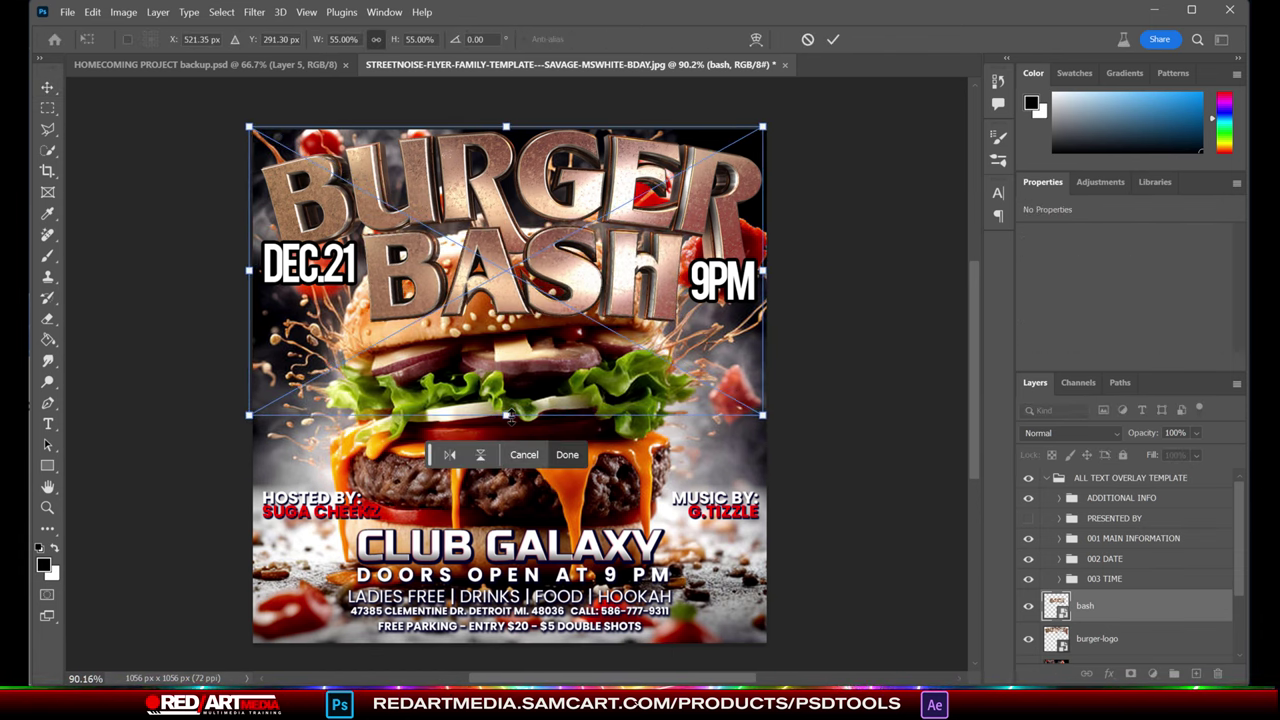
left_click_drag(518, 420, 518, 394)
left_click_drag(580, 250, 573, 274)
key("Return")
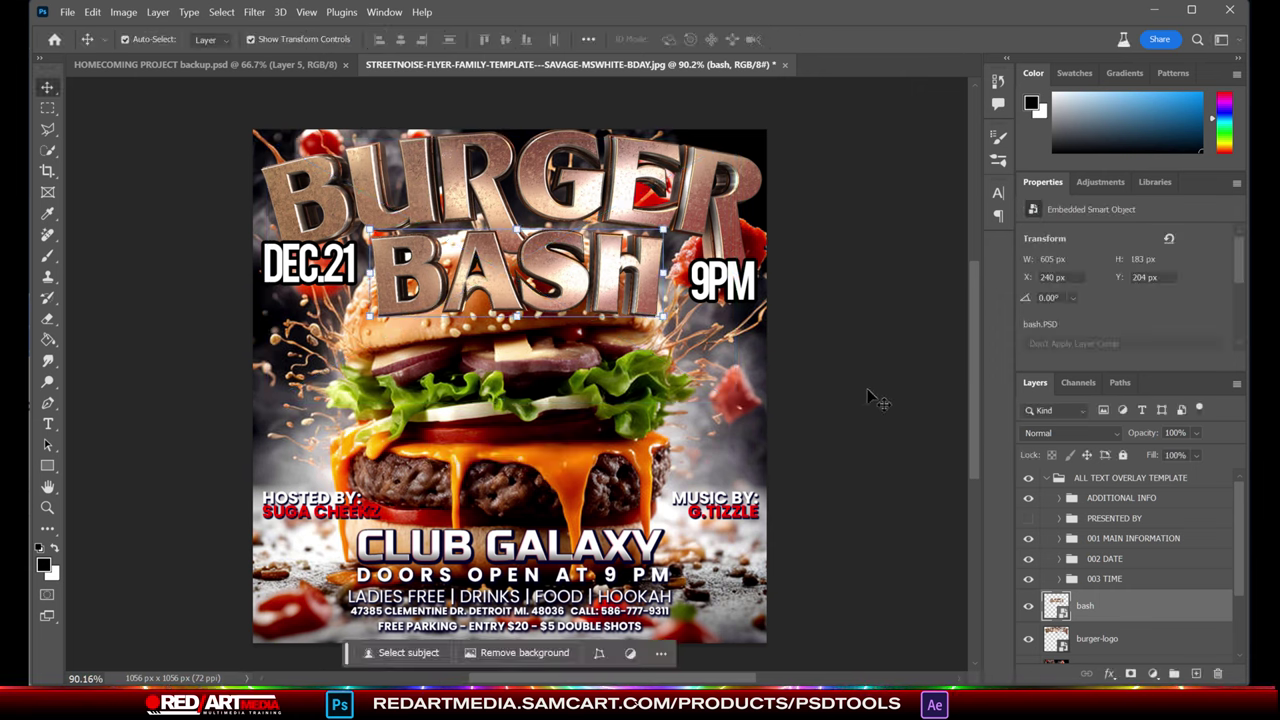
left_click(578, 552)
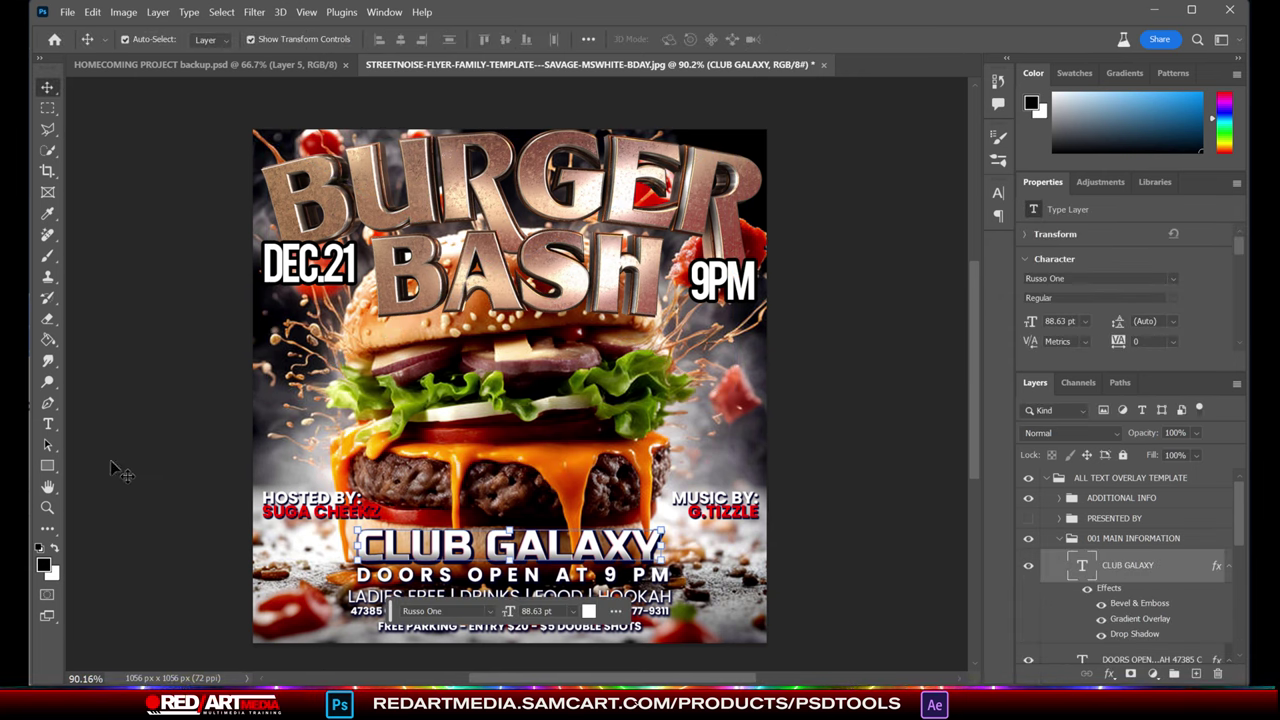
Replace the CLUB GALAXY venue text with PAPA JOE'S SPOT and commit it
left_click(46, 427)
left_click_drag(362, 545, 662, 552)
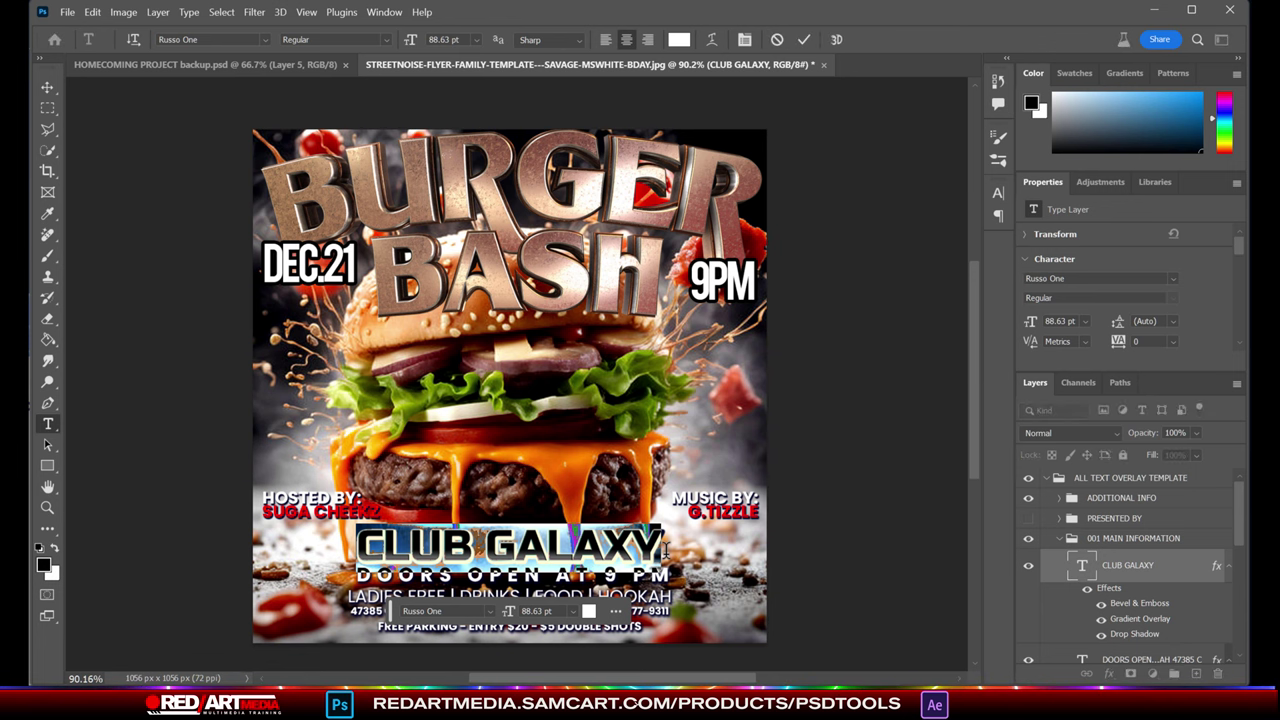
type("PAPA")
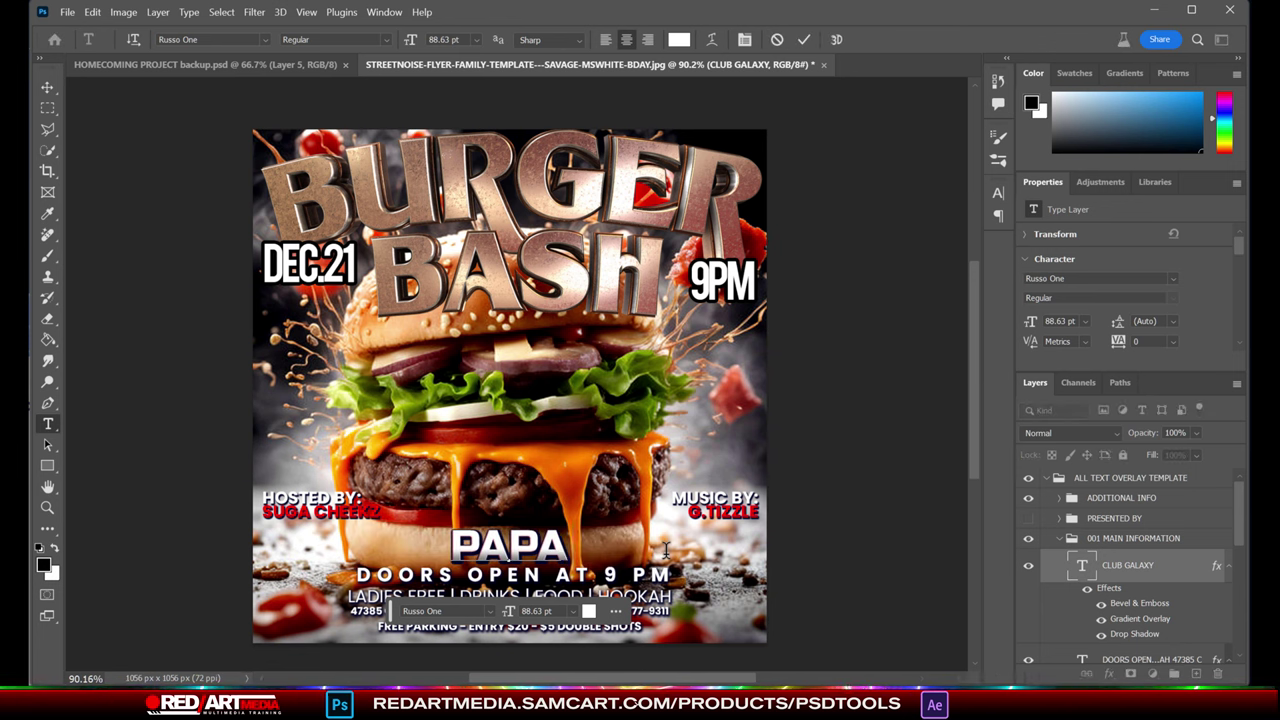
type(" JOES")
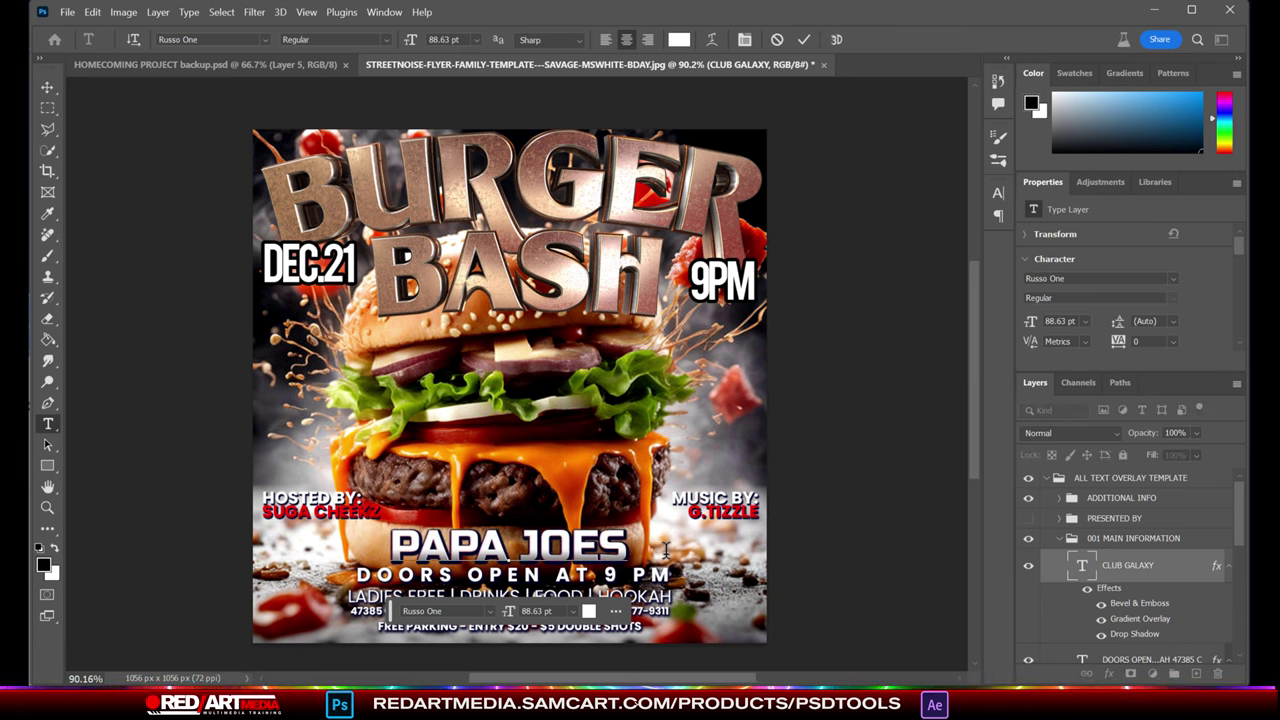
type(" SPOT")
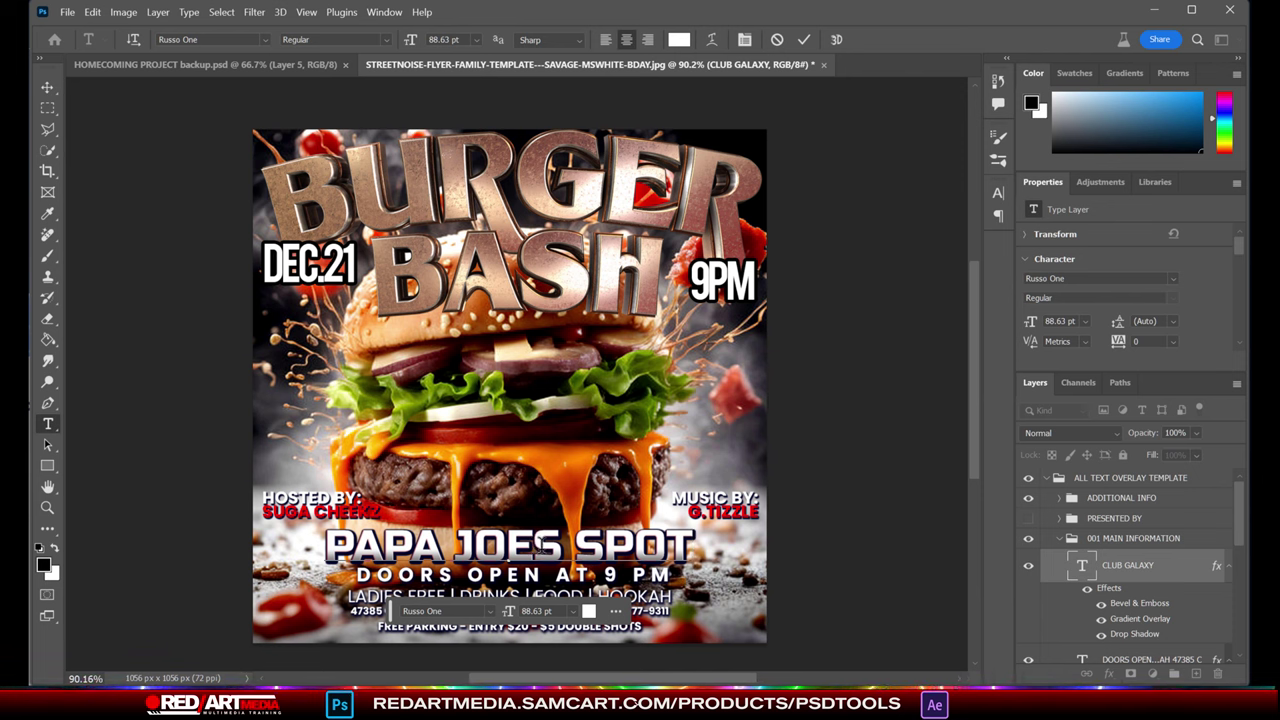
type("'")
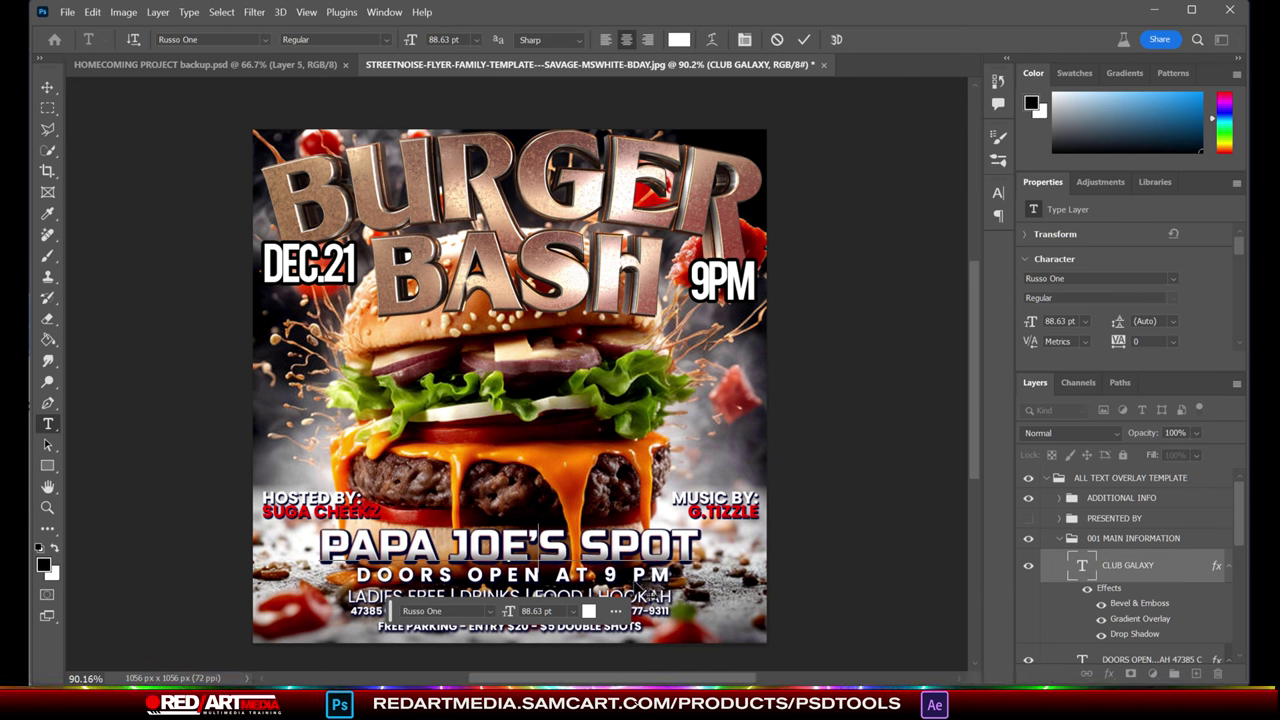
left_click(47, 88)
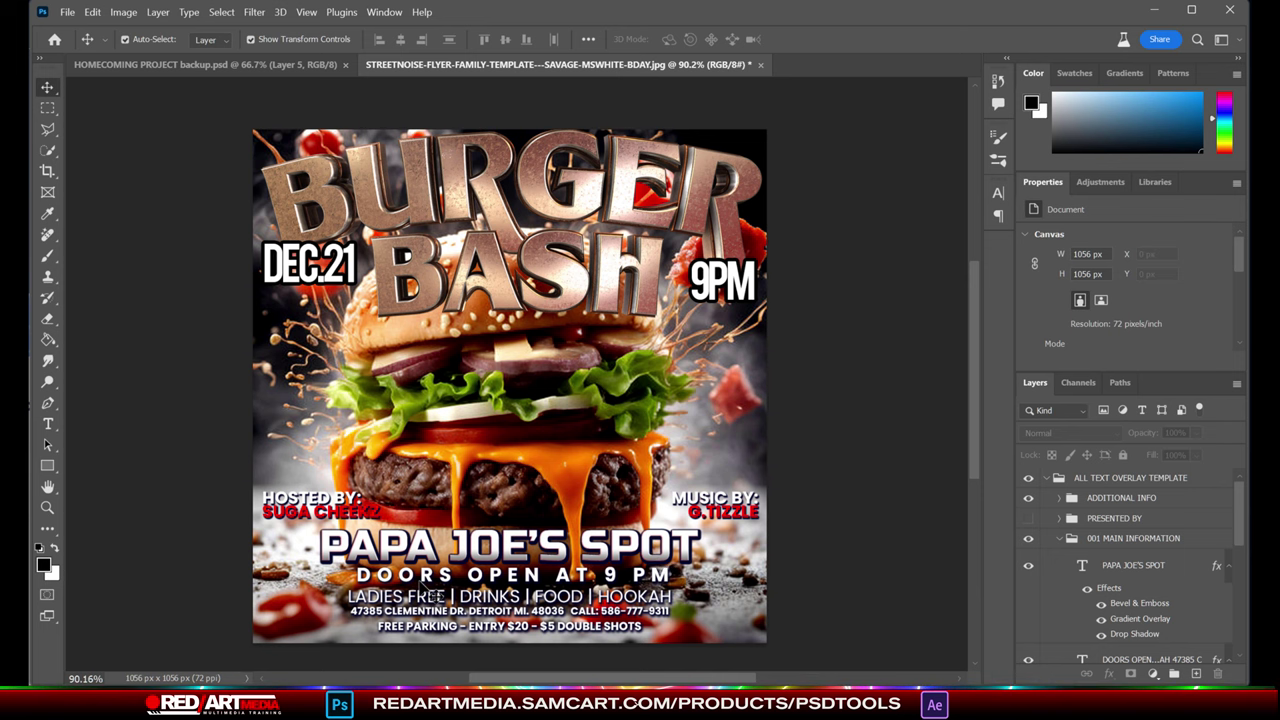
Change the DOORS OPEN AT 9 PM line to read 9 AM
left_click(47, 424)
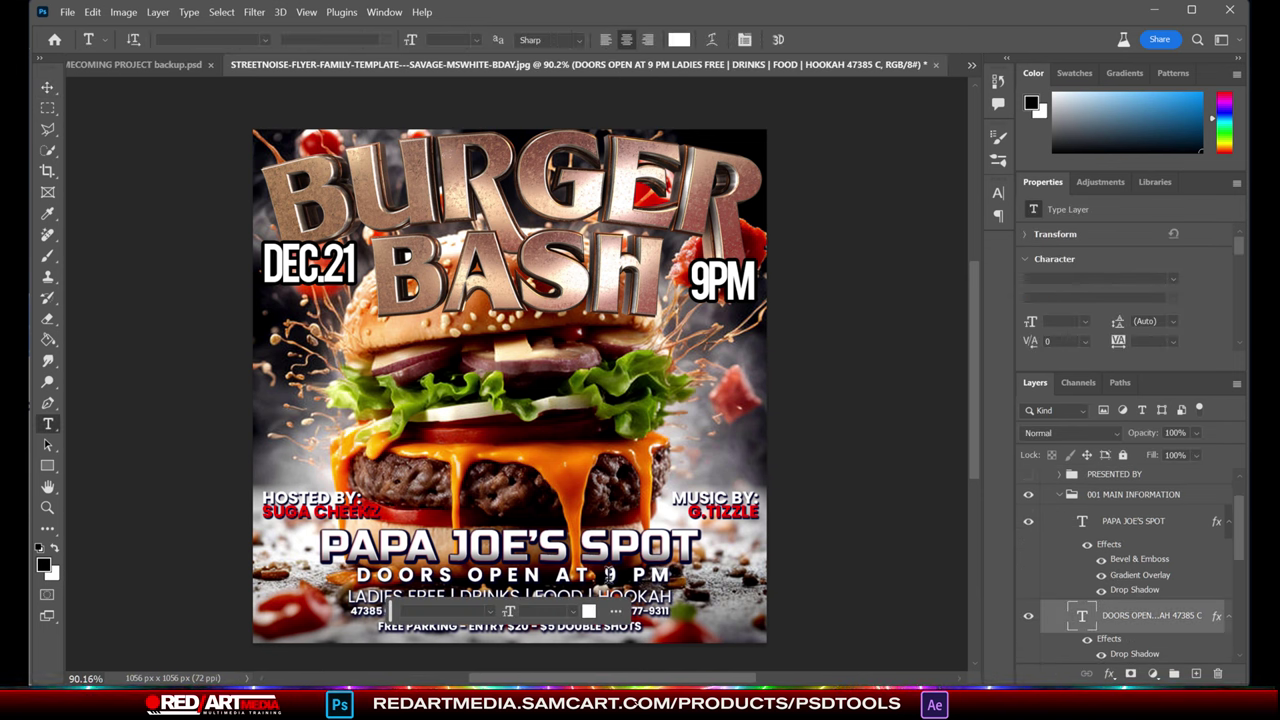
left_click(640, 577)
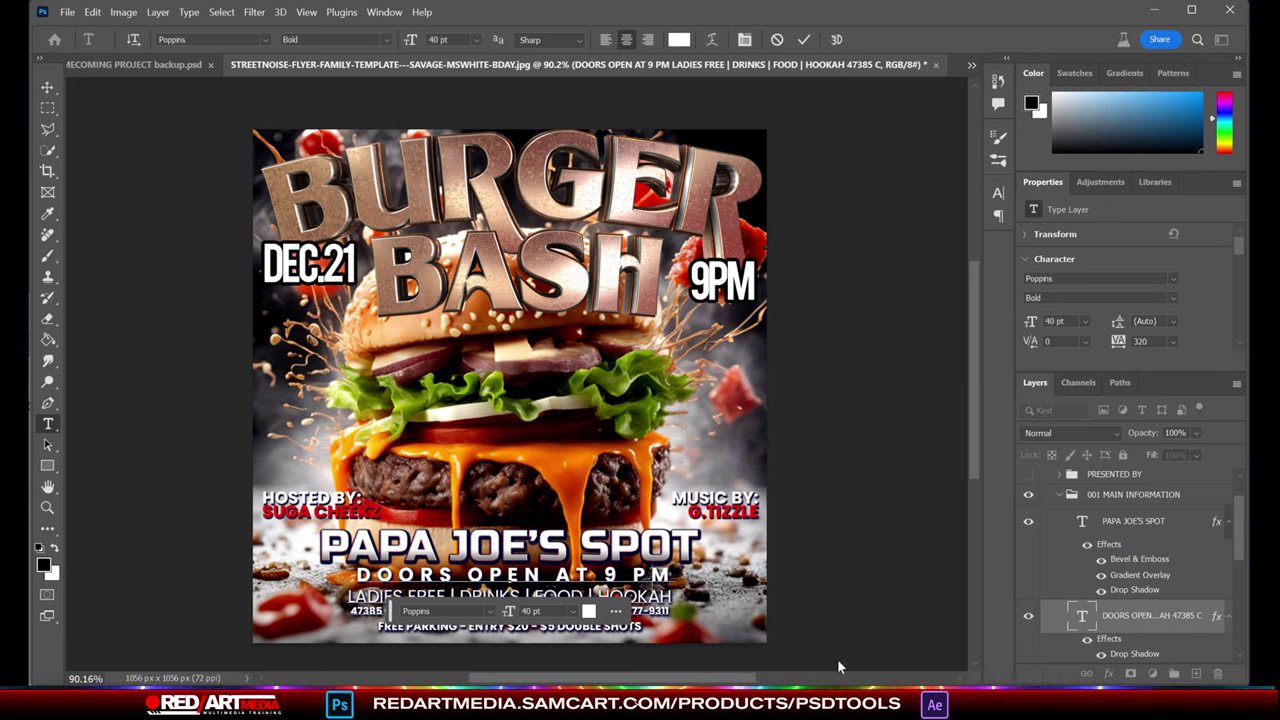
key("BackSpace")
type("A")
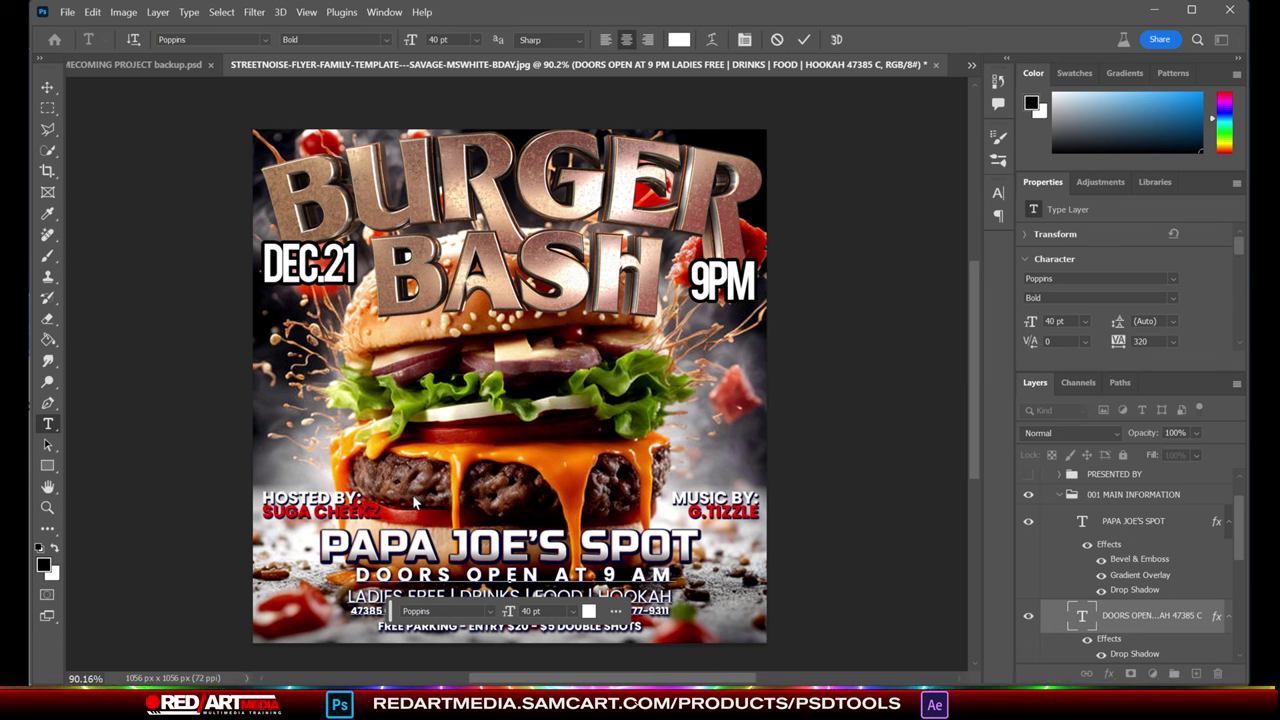
left_click(47, 88)
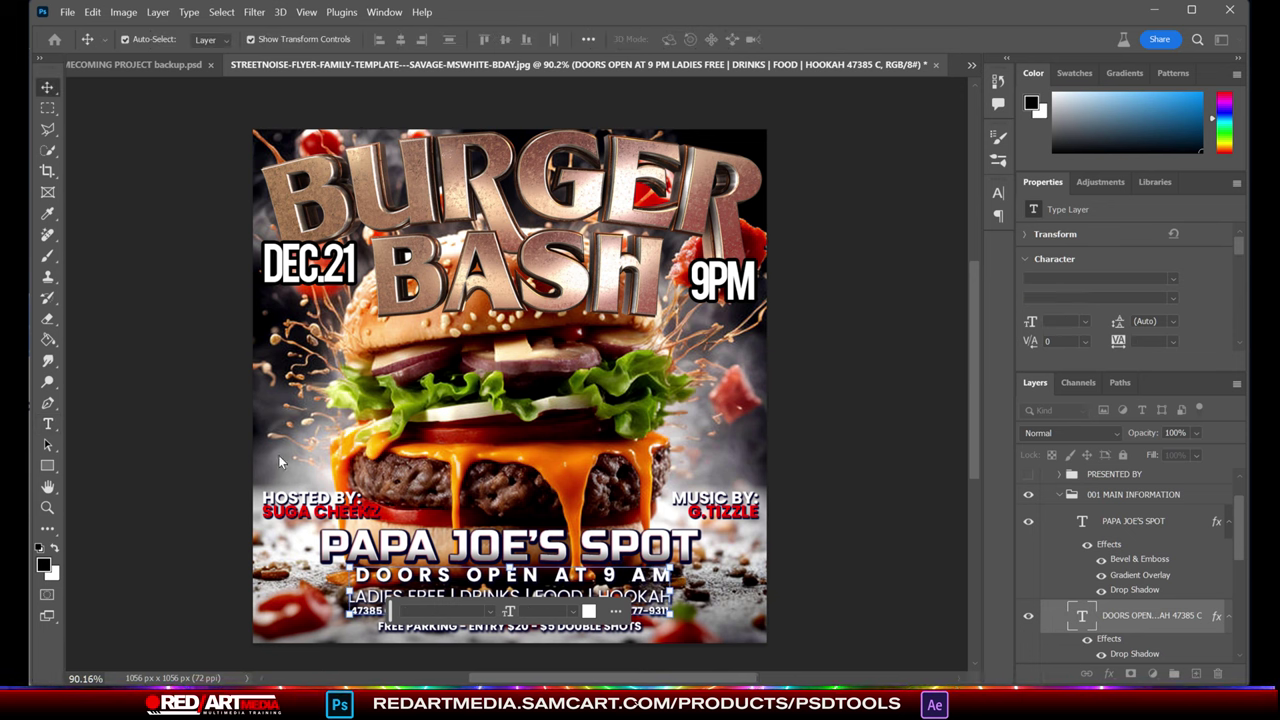
Move the DEC.21 date and the 9PM time text down about 34 px
left_click(312, 505)
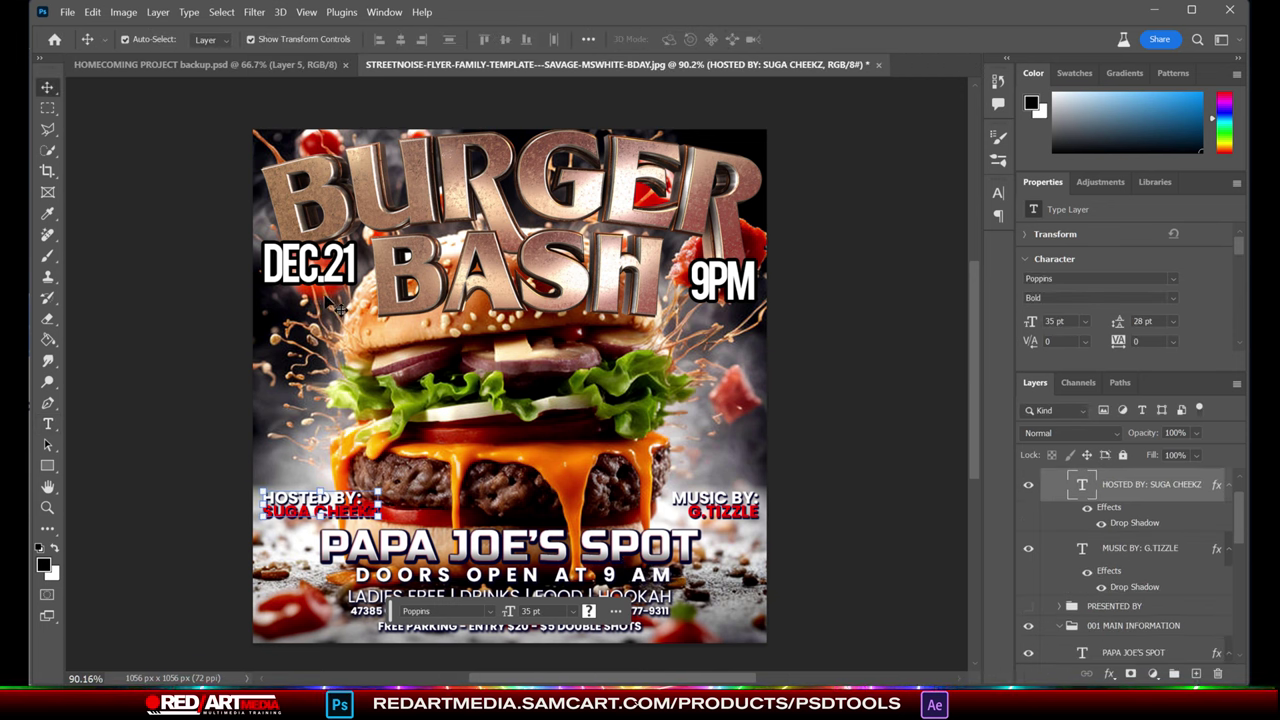
left_click_drag(345, 283, 342, 316)
left_click(740, 290)
left_click_drag(740, 290, 738, 324)
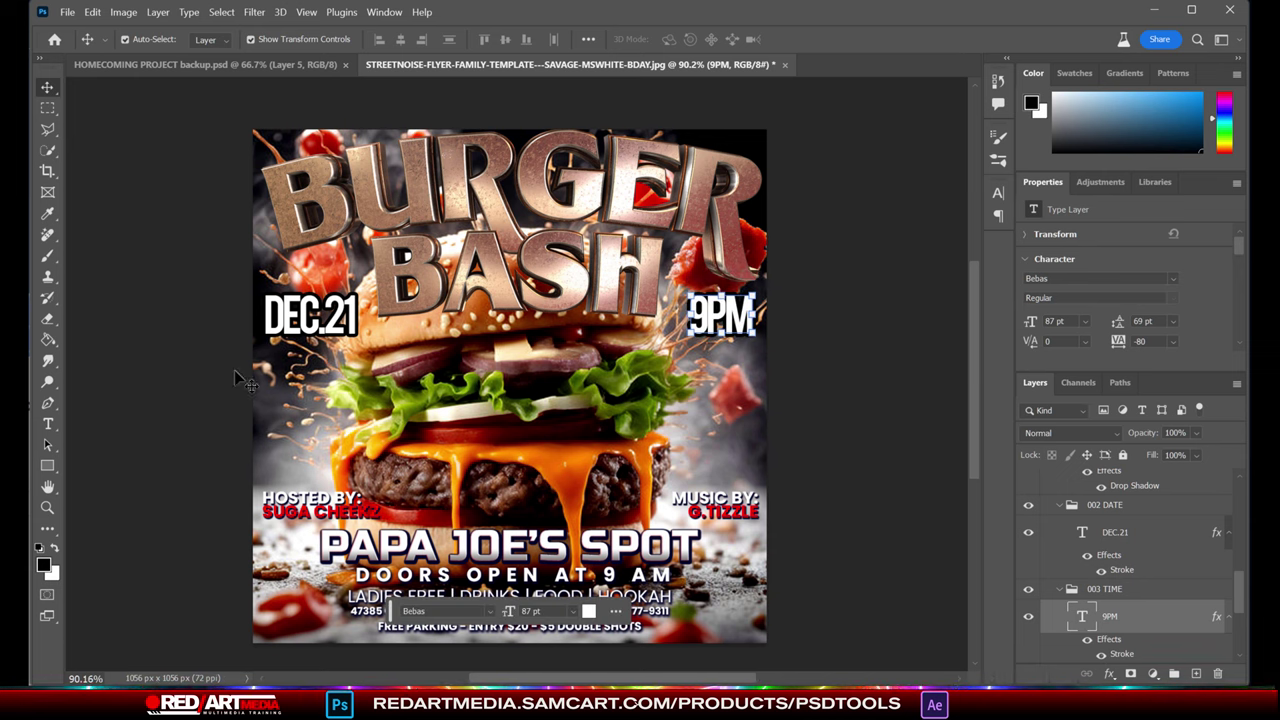
Edit the top-right time from 9PM to 9AM and commit the change
left_click(47, 424)
left_click(715, 315)
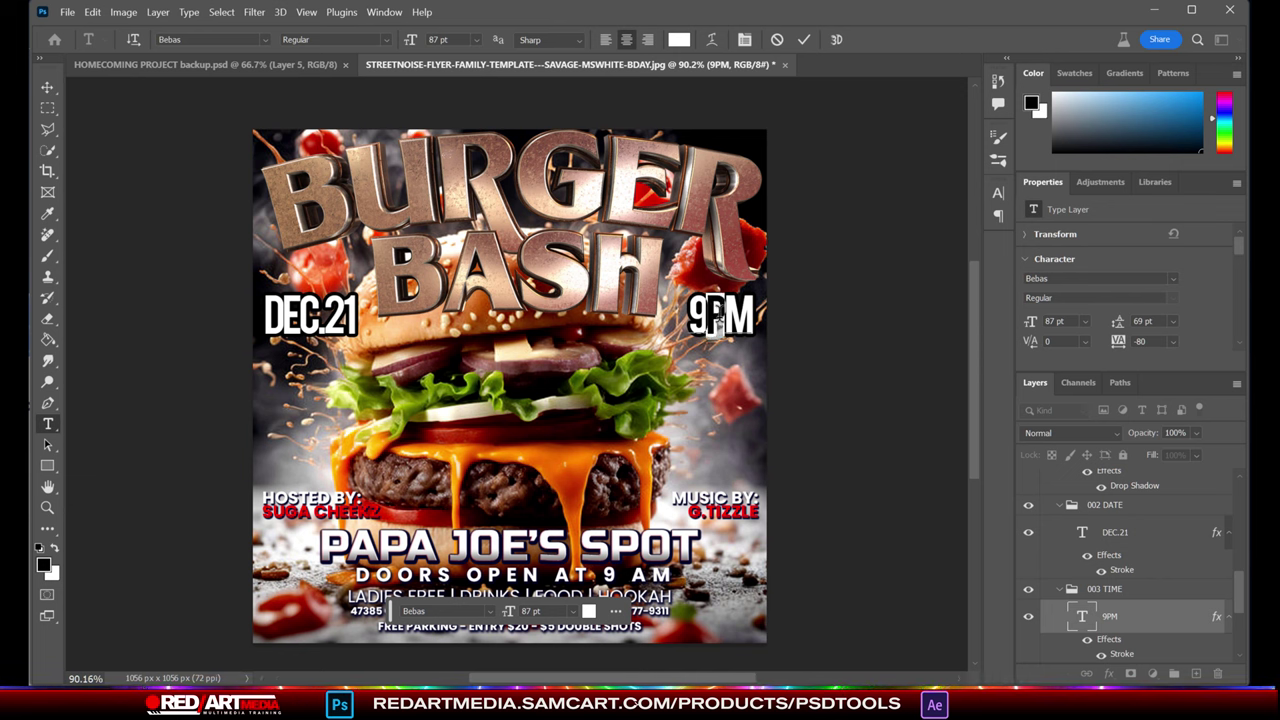
key("shift+Right")
type("A")
key("ctrl+Return")
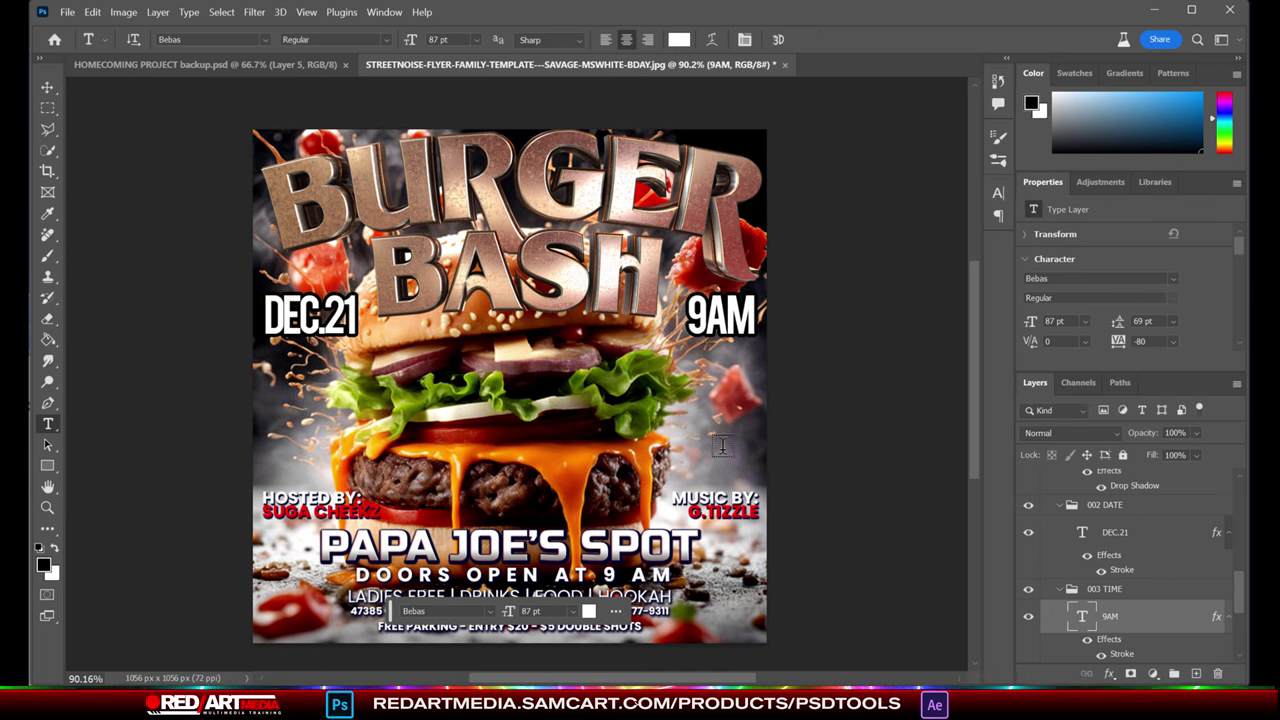
left_click(47, 87)
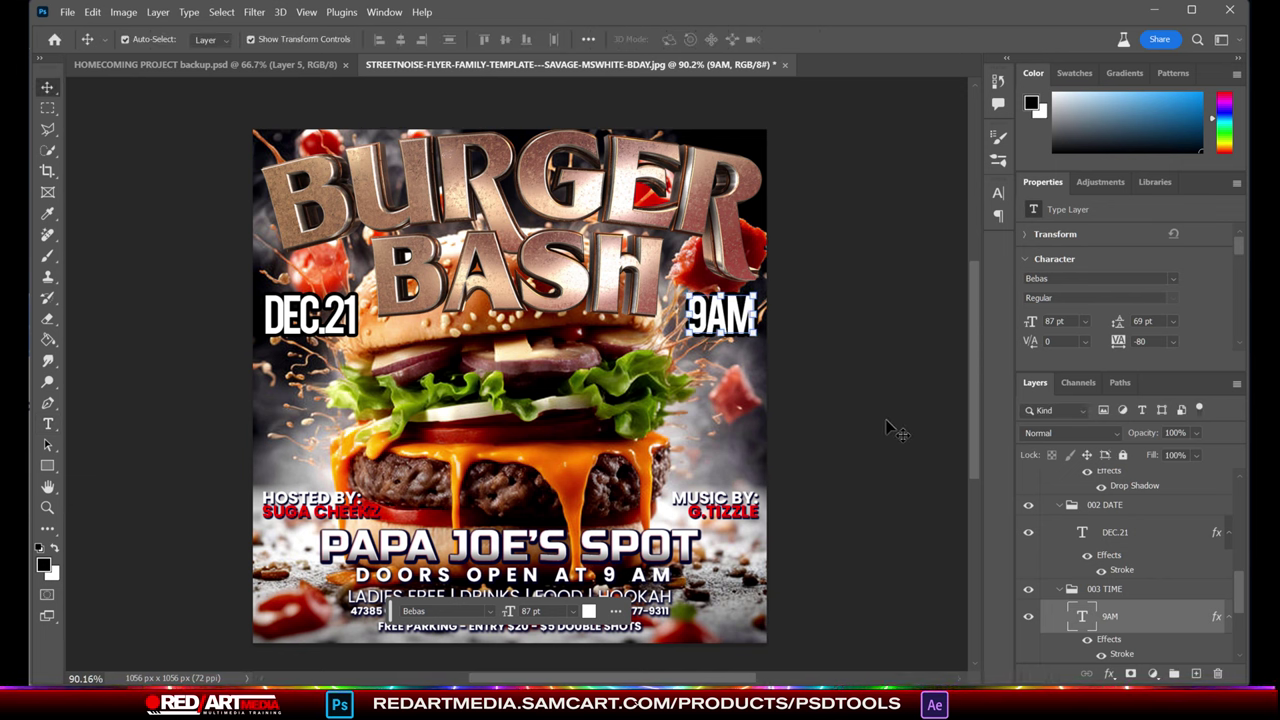
left_click(878, 430)
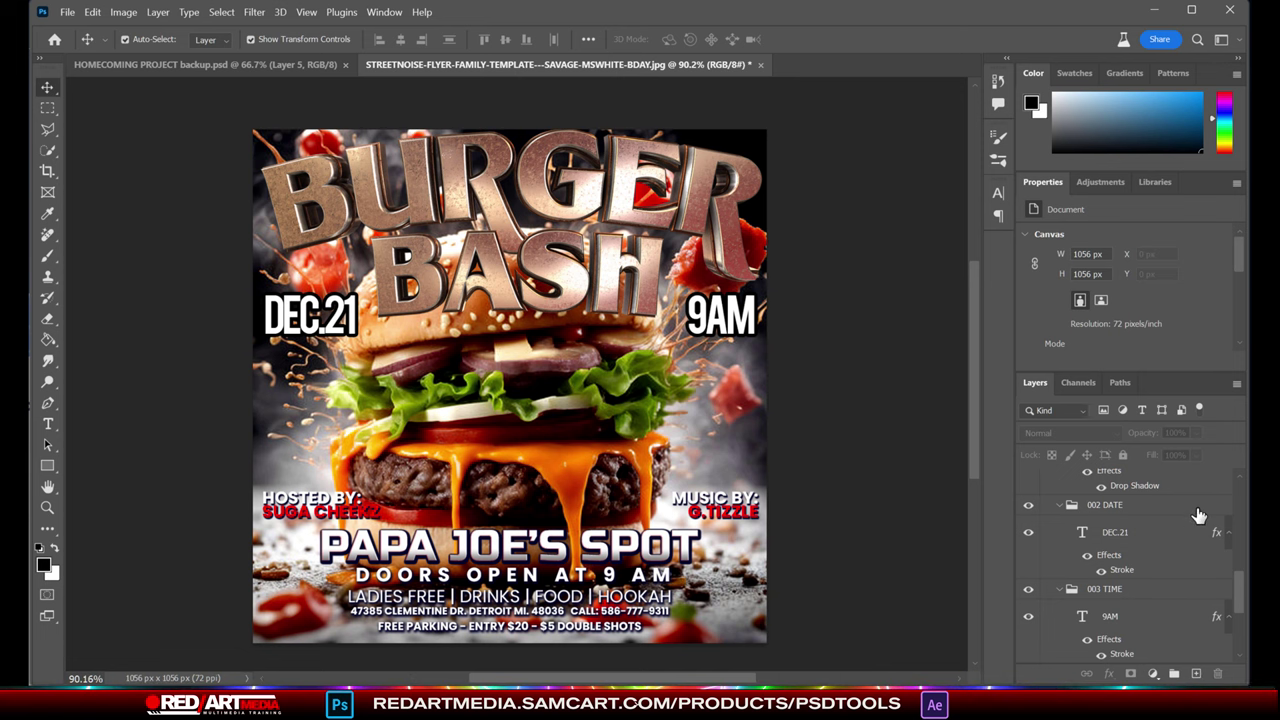
Add a new layer above Layer 2 and fill it with black
left_click_drag(1237, 600, 1237, 655)
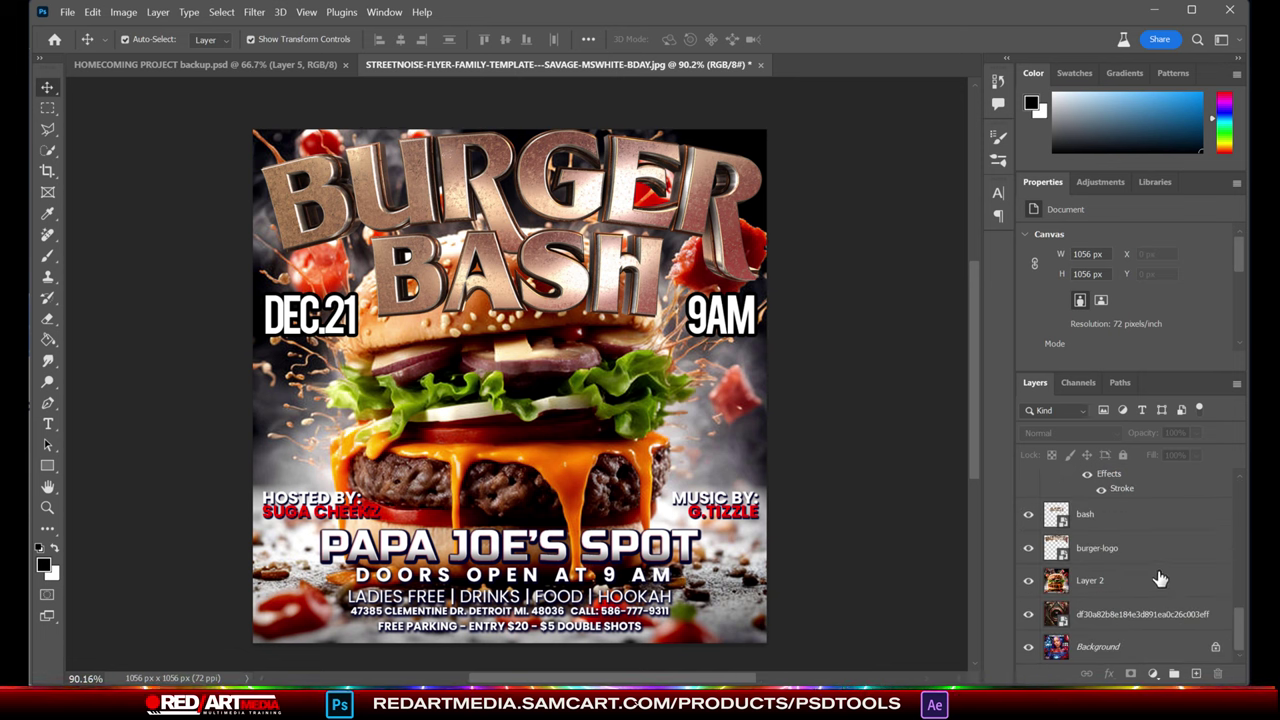
left_click(1158, 580)
left_click(1196, 673)
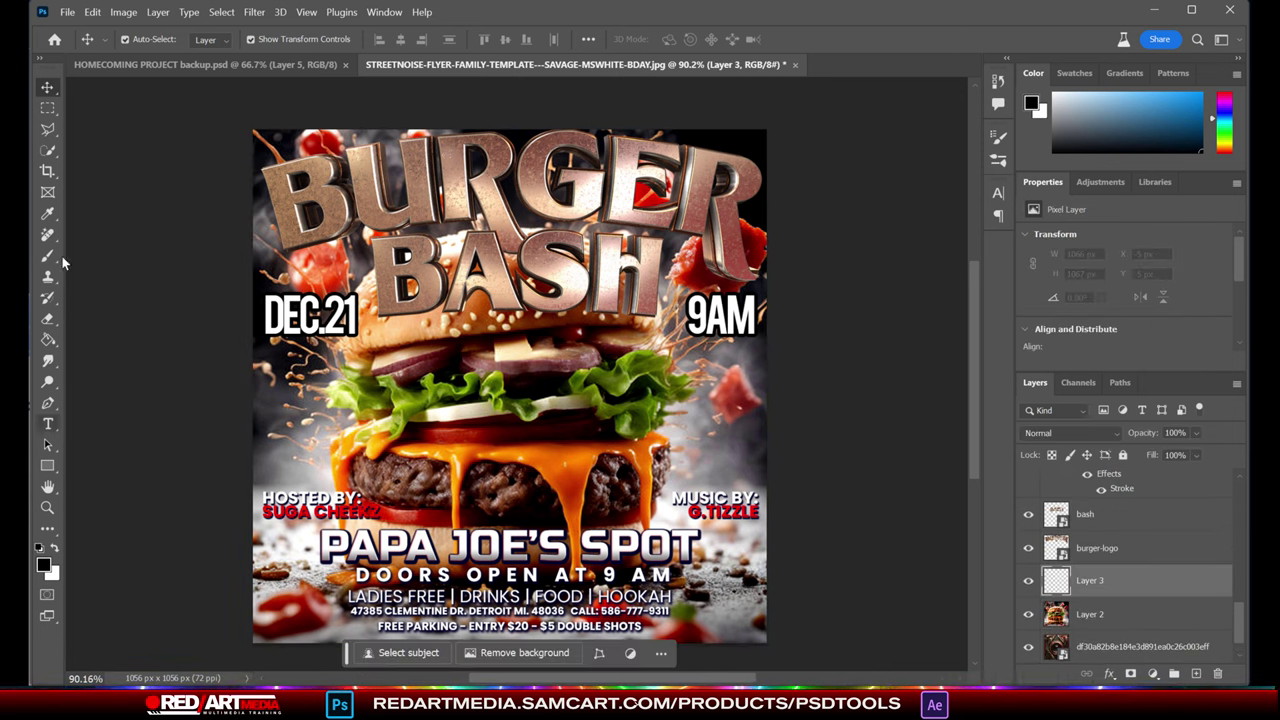
left_click(47, 339)
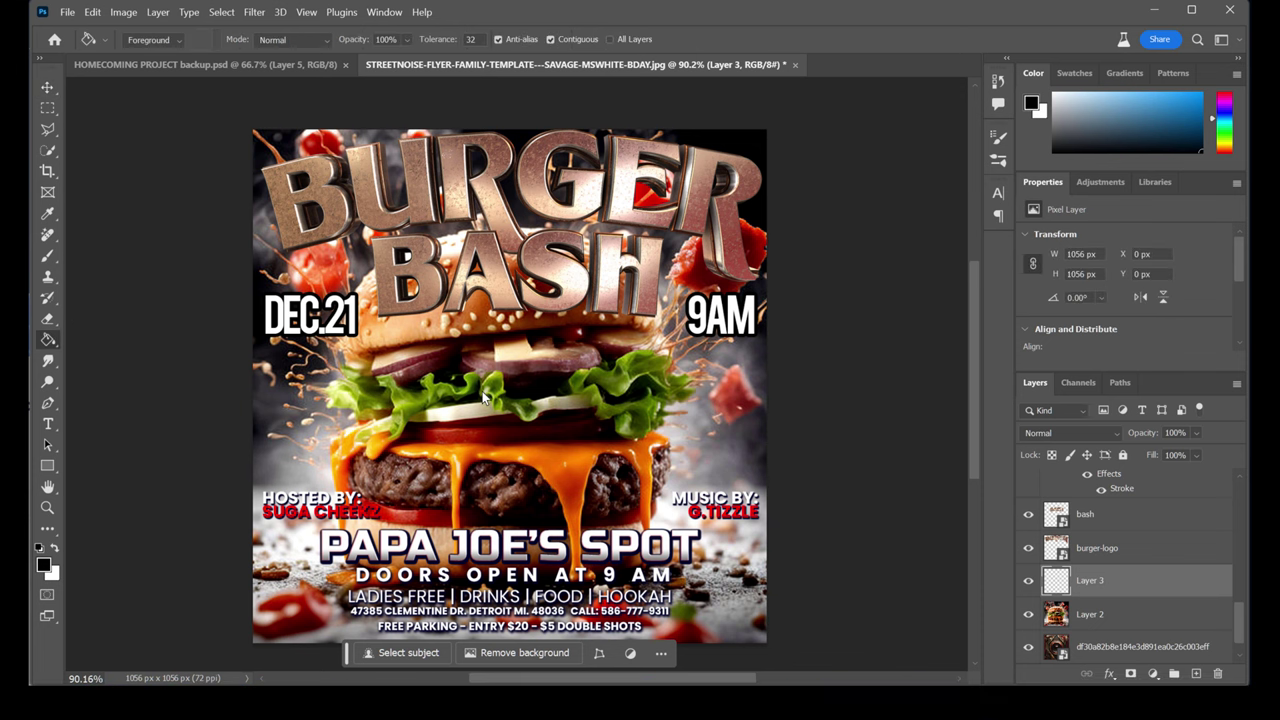
left_click(298, 240)
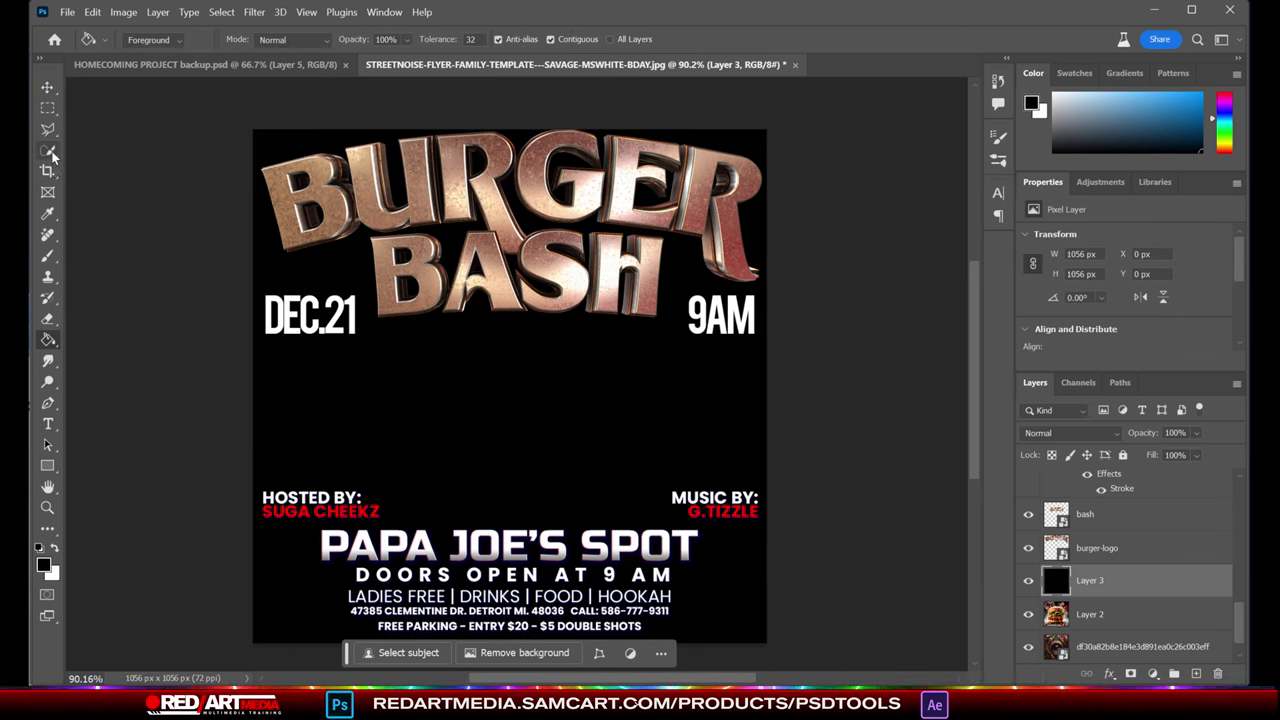
Erase the black layer's centre with a 700 px eraser and set its opacity to 54%
left_click(47, 318)
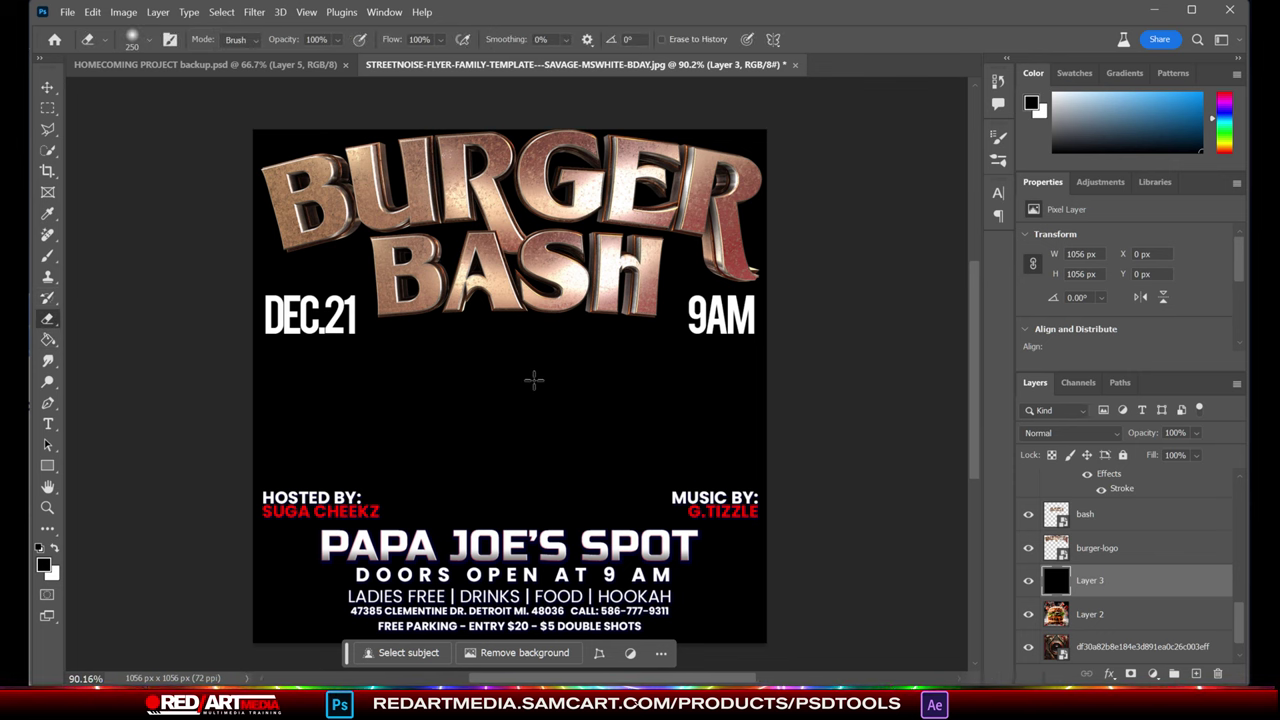
mouse_move(517, 400)
left_mouse_down()
mouse_move(519, 375)
mouse_move(500, 414)
mouse_move(486, 400)
mouse_move(500, 410)
mouse_move(505, 392)
mouse_move(495, 428)
mouse_move(535, 415)
mouse_move(435, 310)
mouse_move(460, 470)
mouse_move(527, 425)
mouse_move(430, 455)
left_mouse_up()
key("bracketright")
key("bracketright")
key("bracketright")
key("bracketright")
key("bracketright")
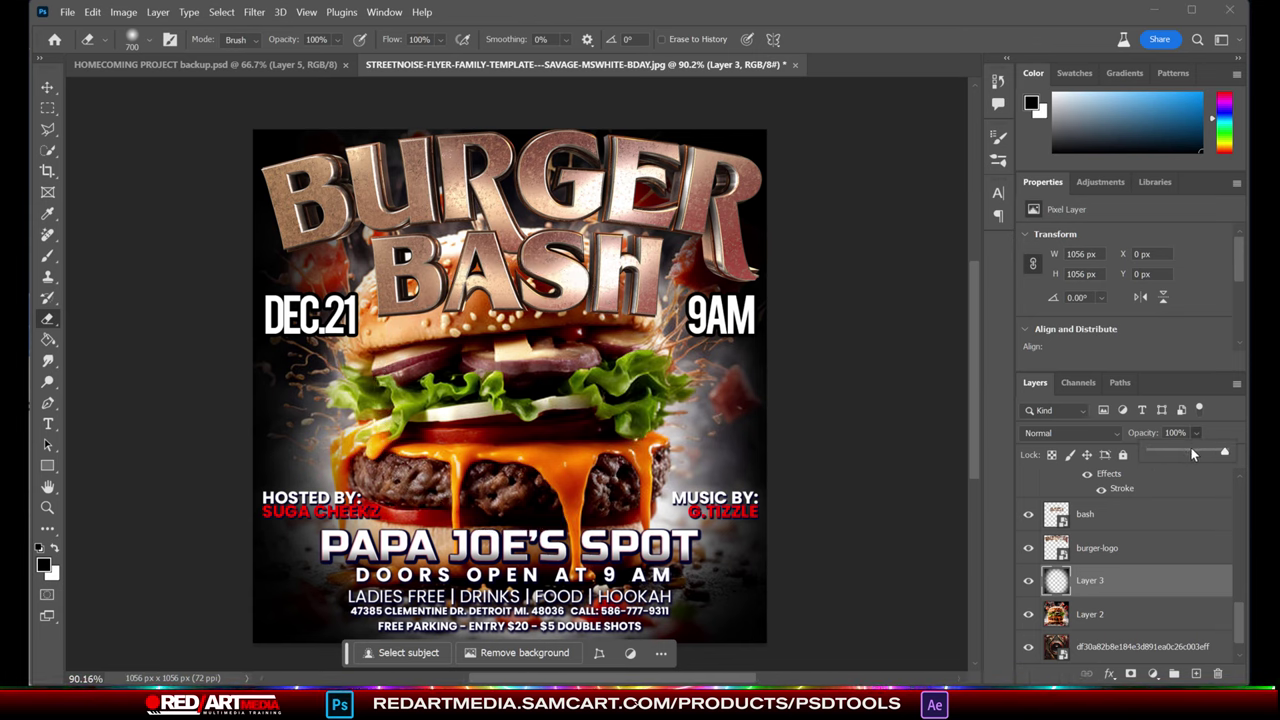
left_click_drag(1192, 455, 1206, 455)
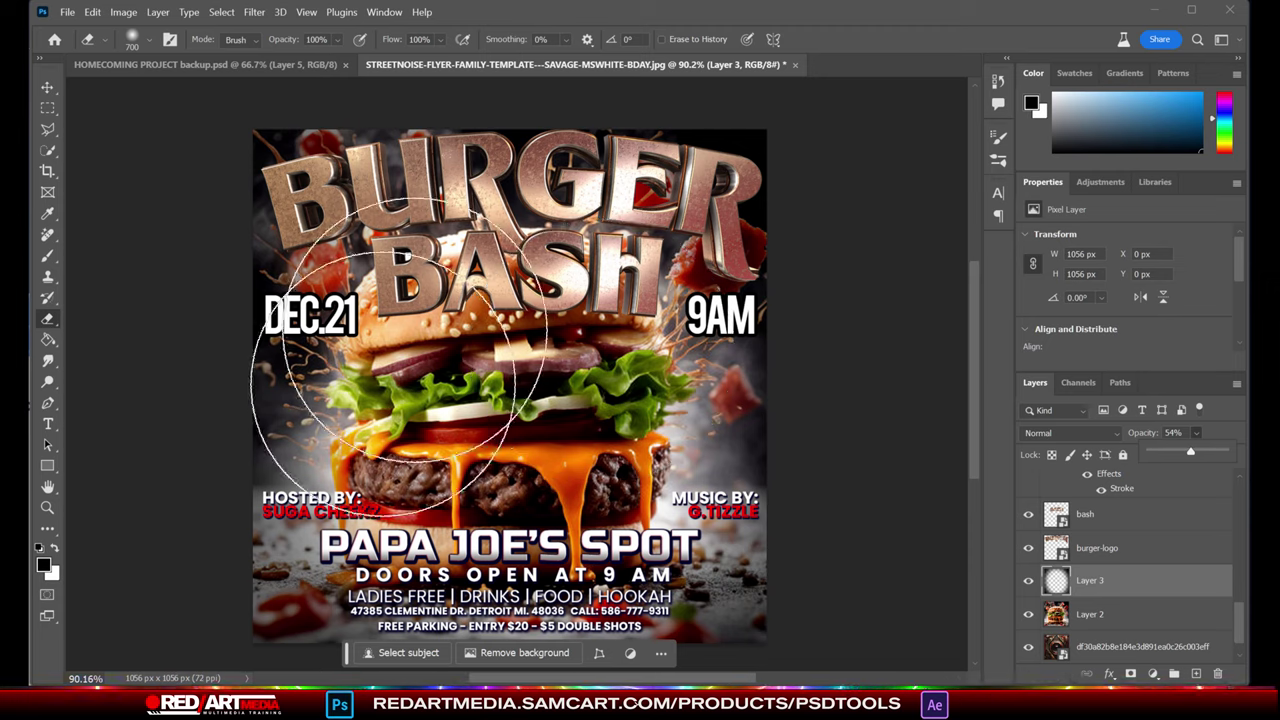
left_click(47, 87)
left_click(822, 340)
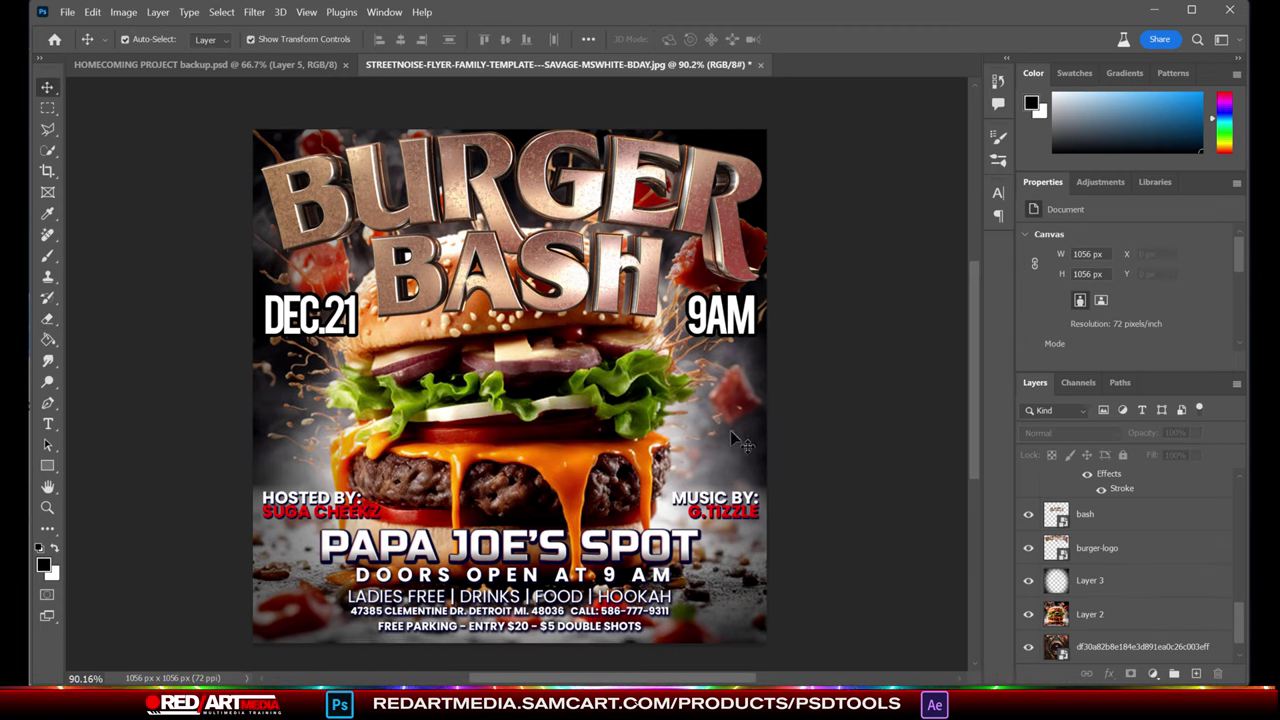
scroll(838, 375, "down", 2)
scroll(838, 375, "down", 1)
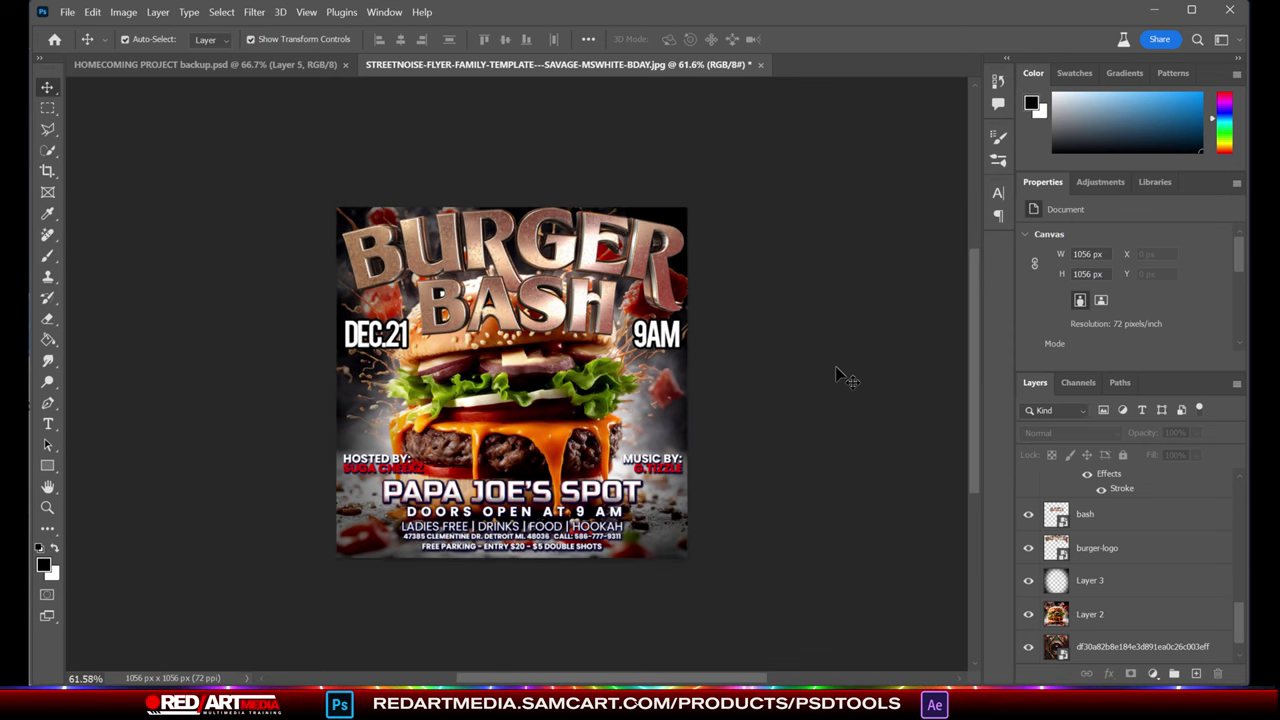
scroll(838, 375, "up", 3)
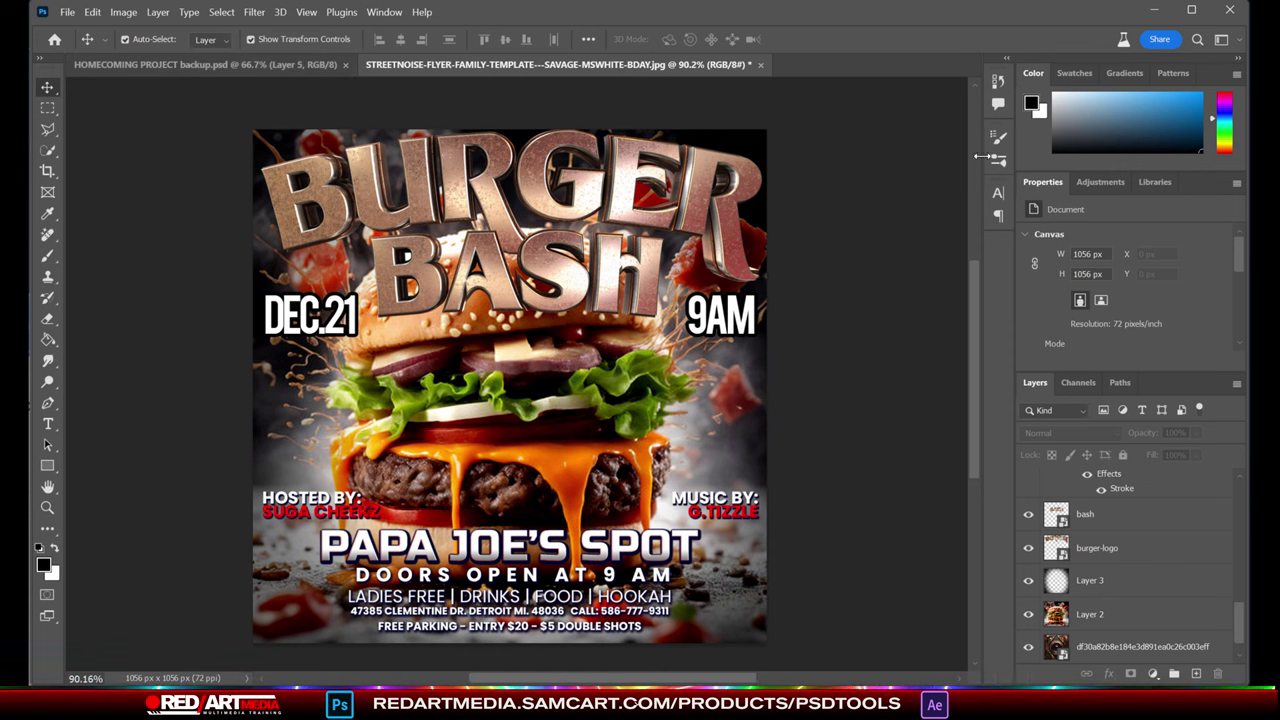
key("alt+Tab")
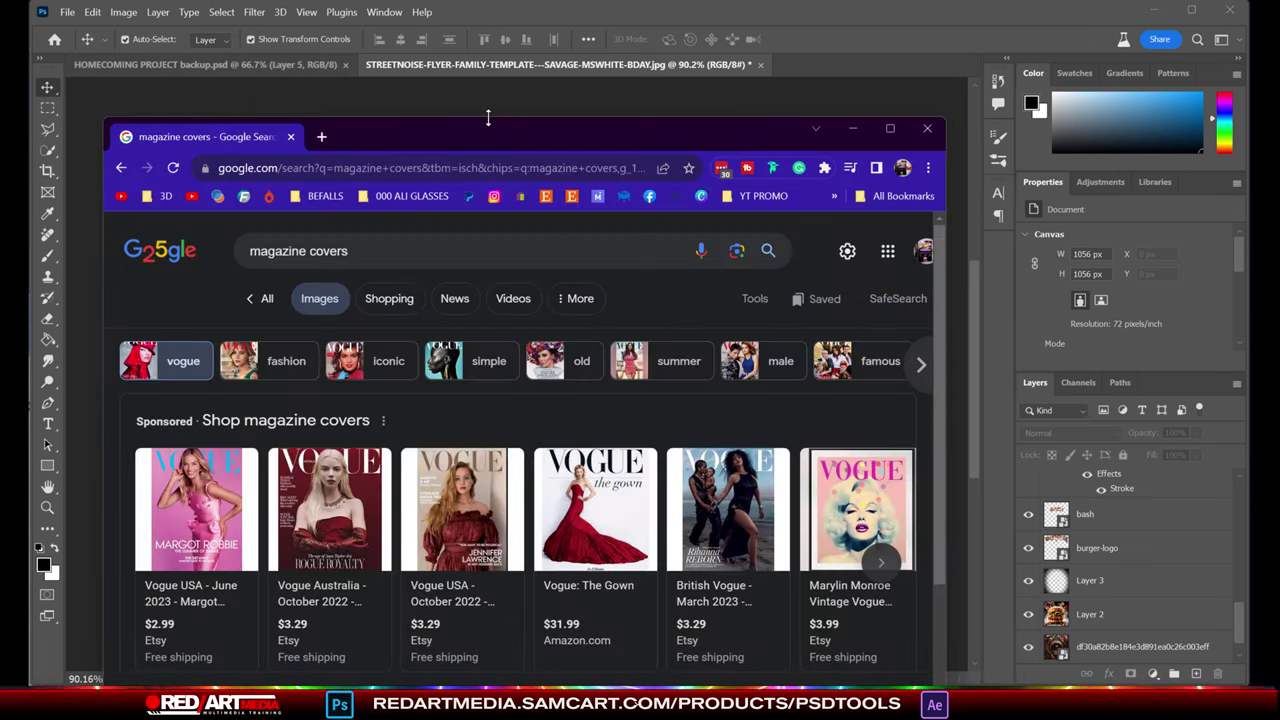
key("alt+Tab")
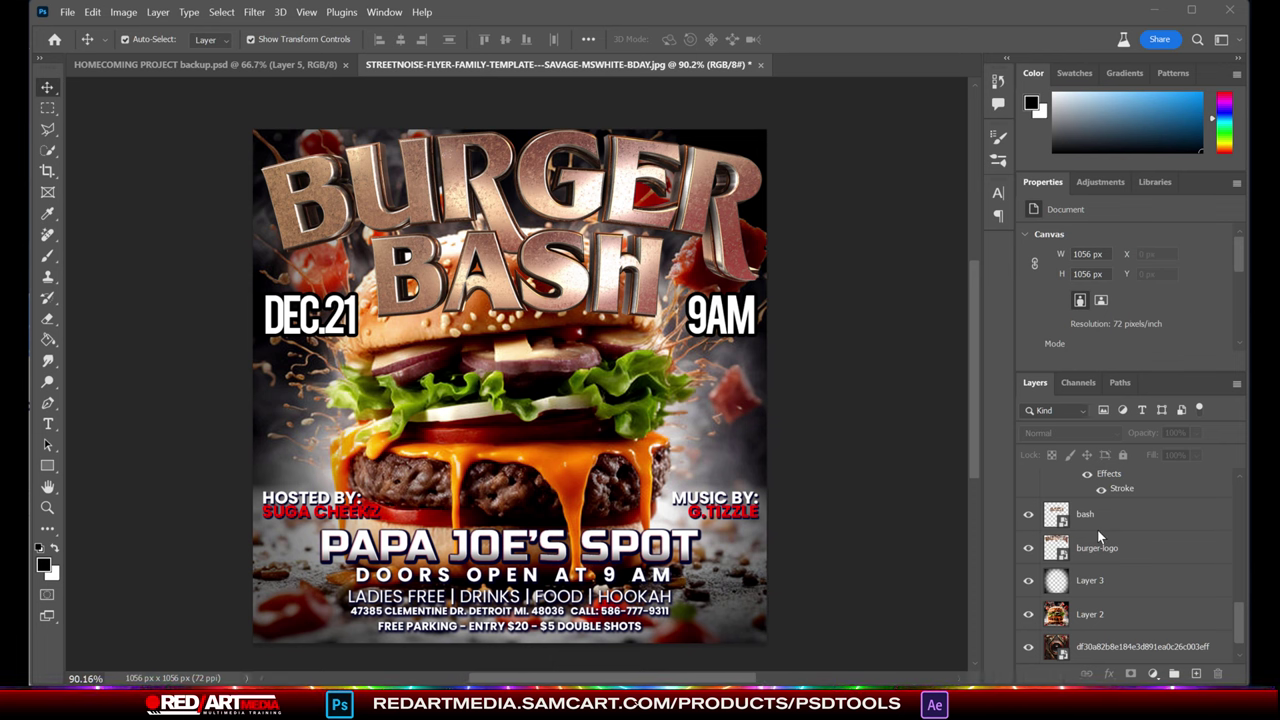
scroll(1125, 527, "up", 3)
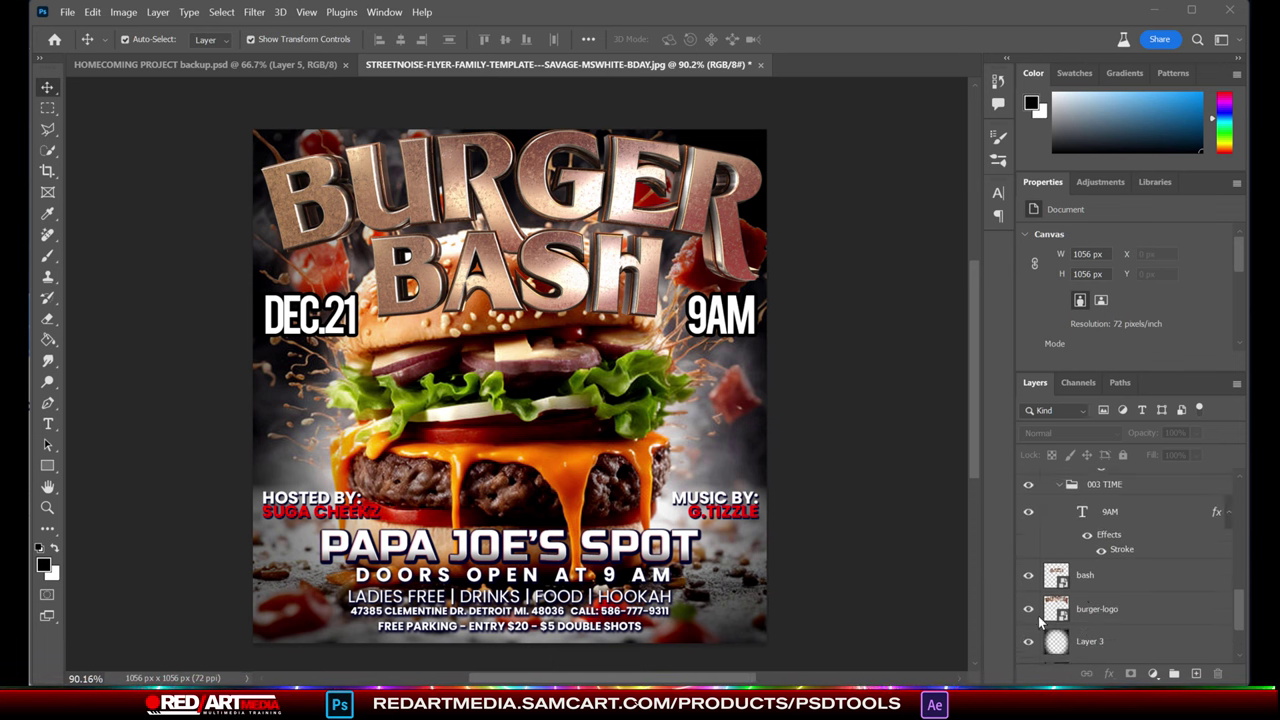
Select the bash and burger-logo layers, then bring the magazine-covers image search over the flyer
left_click(1095, 585)
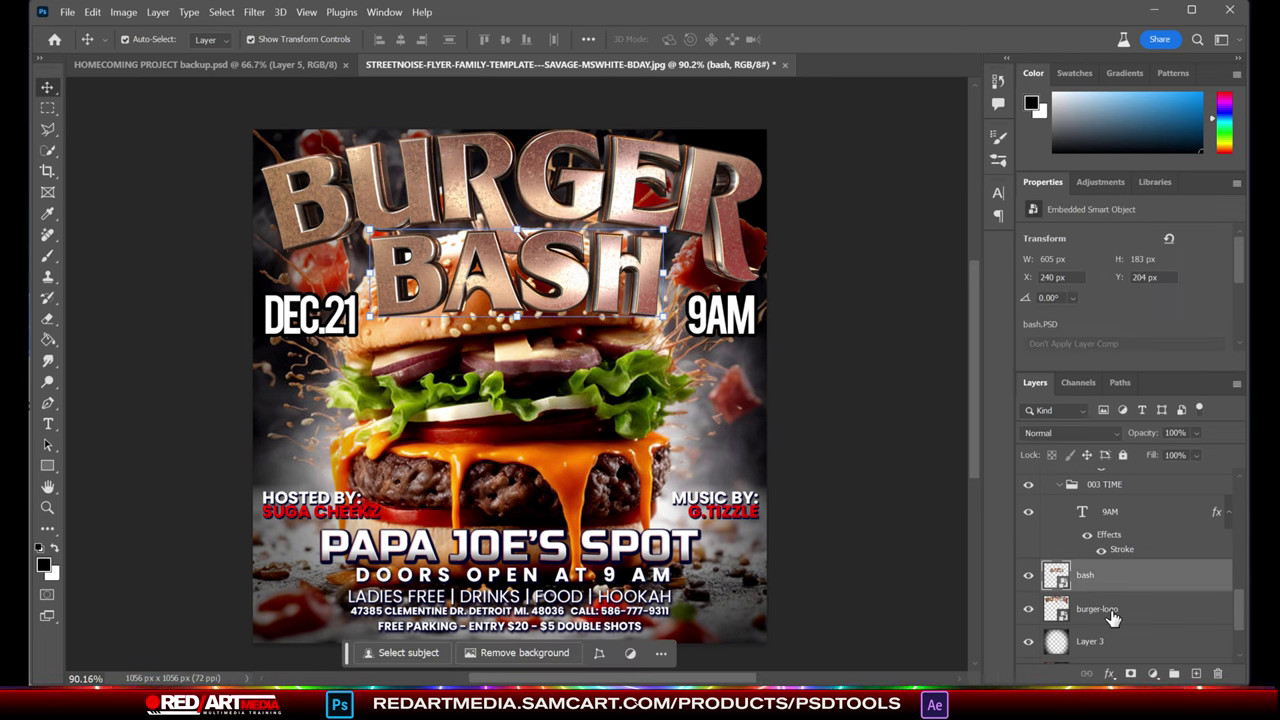
left_click(1110, 613)
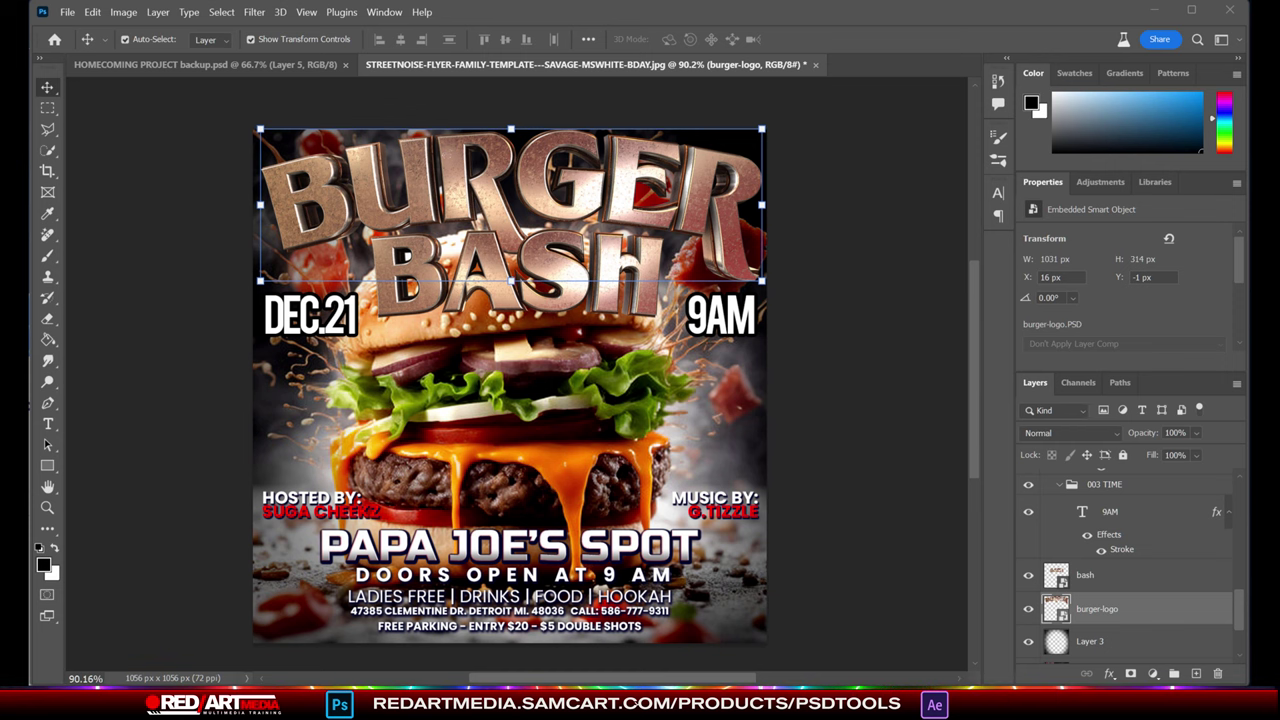
key("alt+Tab")
left_click_drag(714, 198, 639, 109)
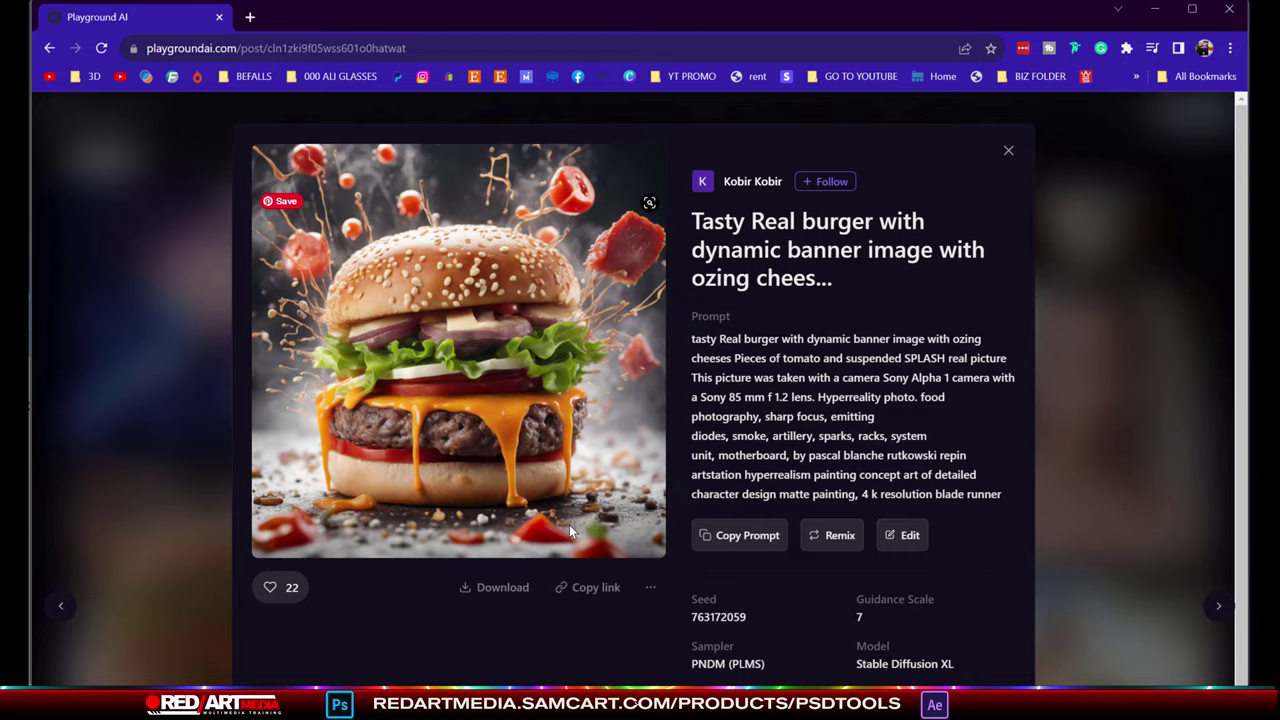
Browse related burger posts, including Tasty Real and the realistic social media ad, then close them
scroll(569, 531, "down", 2)
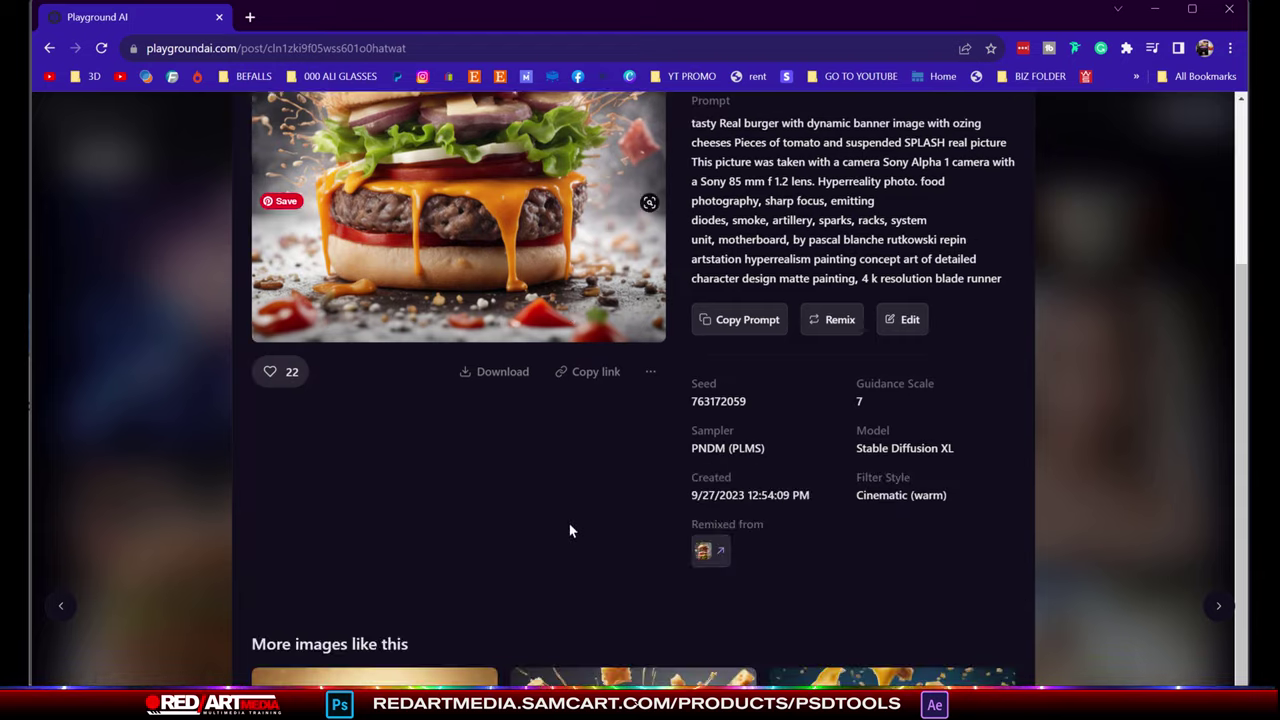
scroll(569, 521, "down", 1)
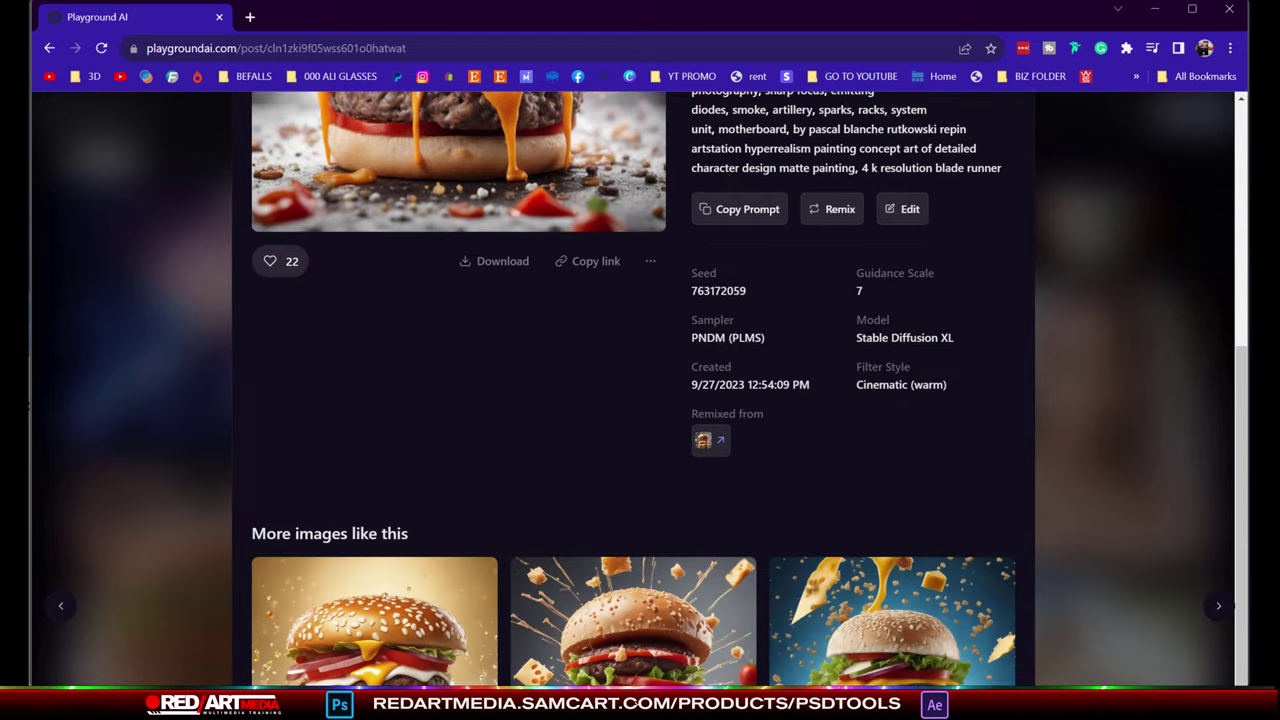
left_click(730, 634)
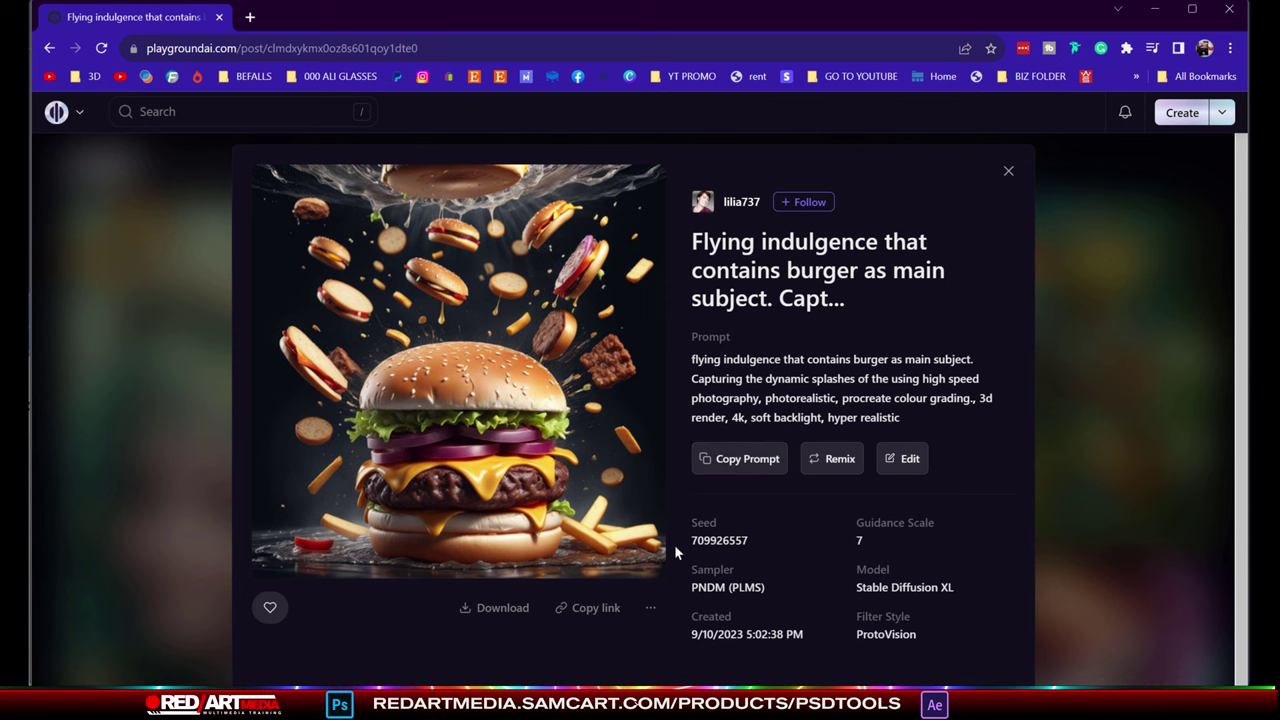
scroll(675, 552, "down", 2)
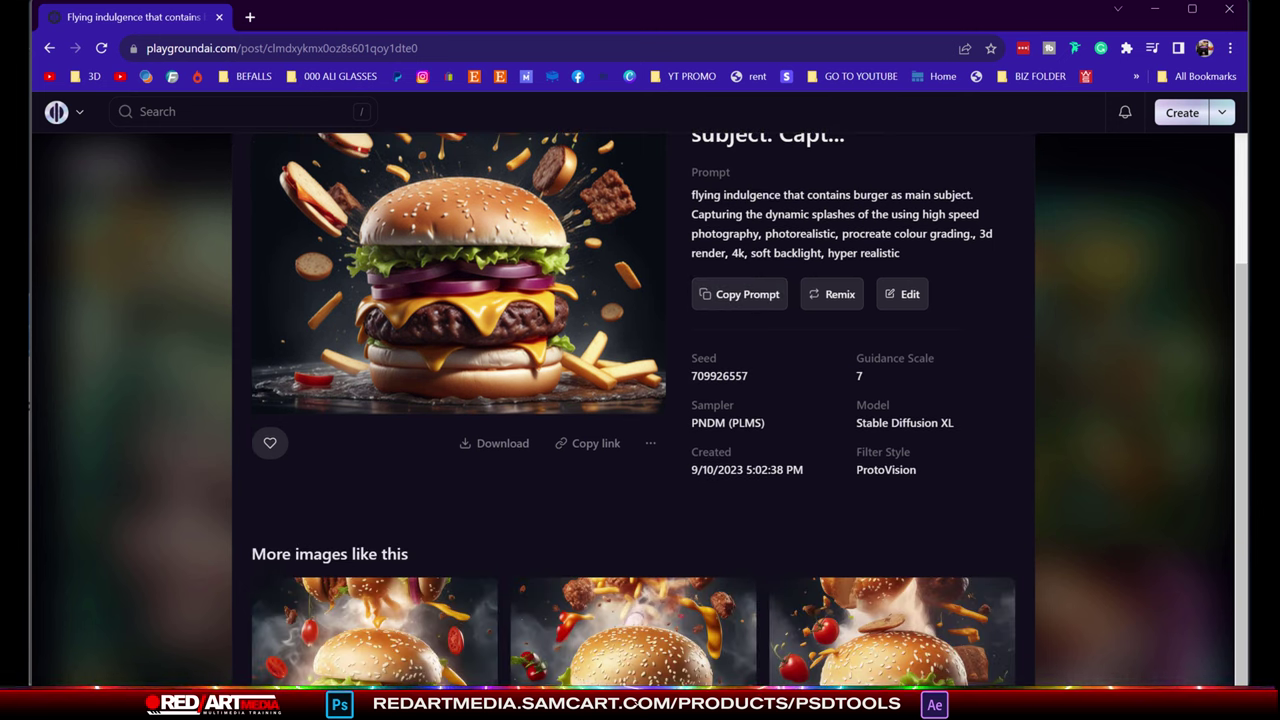
left_click(581, 610)
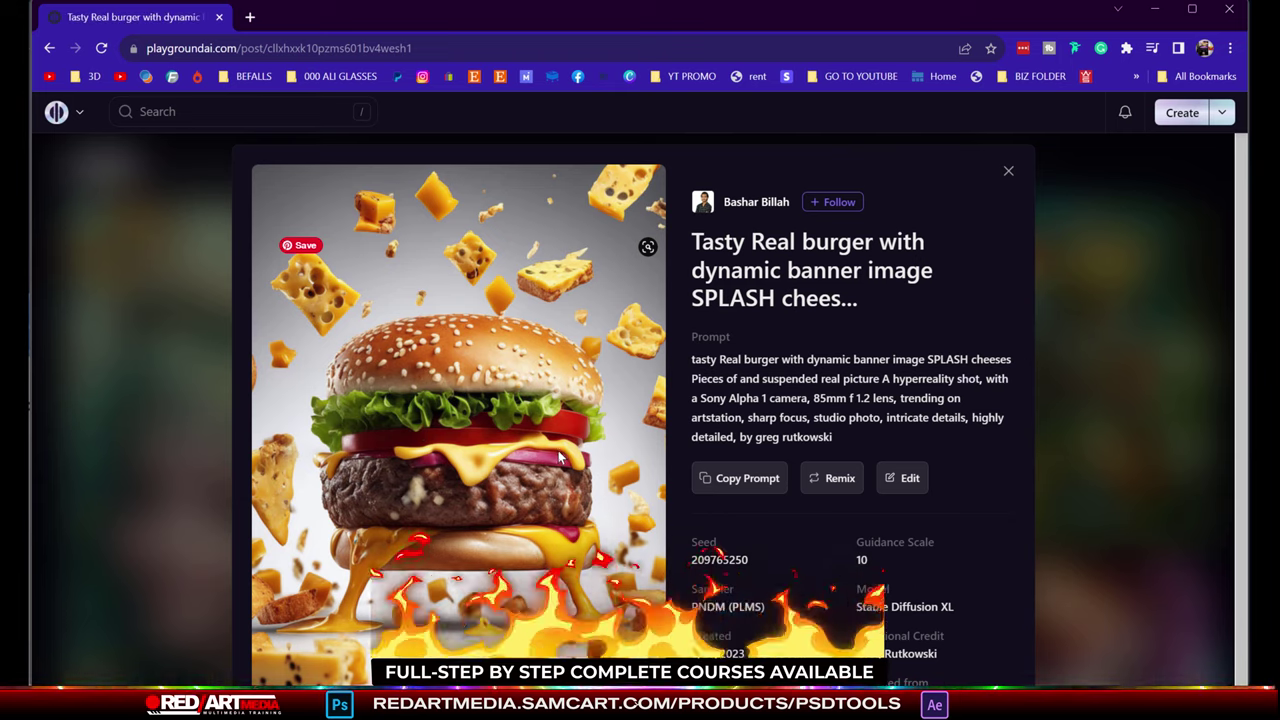
scroll(560, 455, "down", 3)
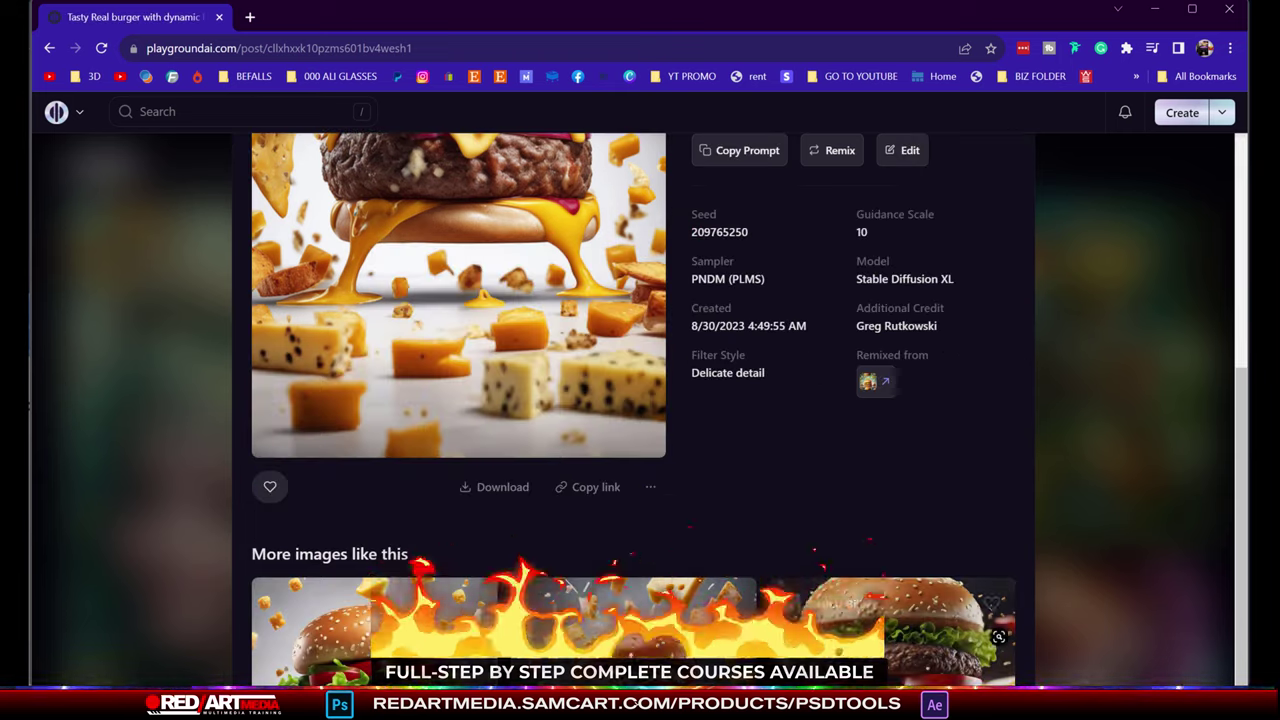
left_click(990, 586)
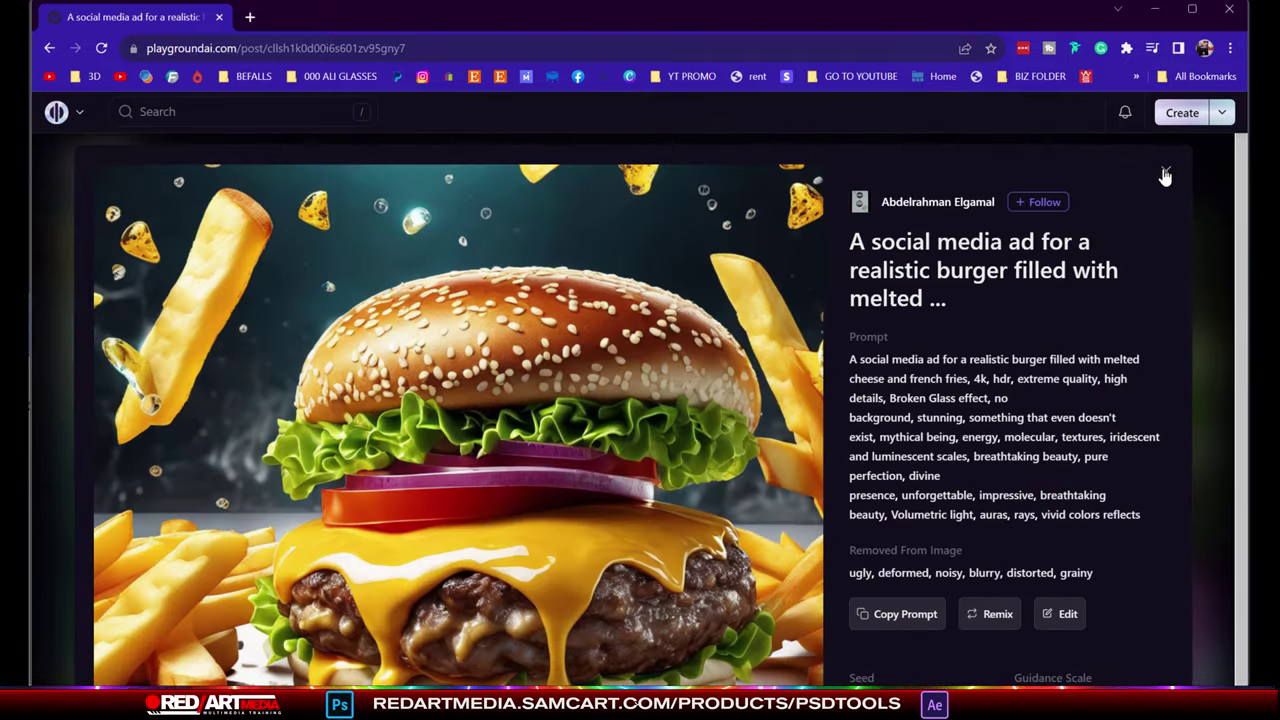
left_click(1165, 174)
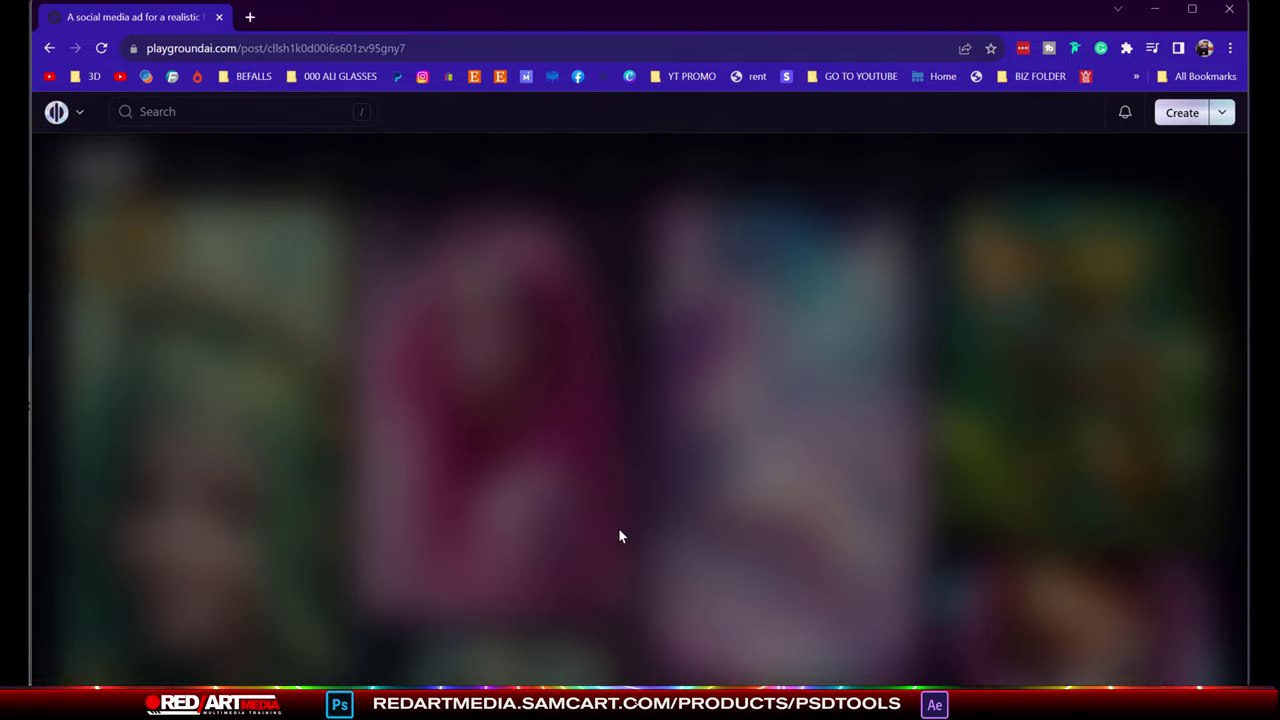
Open and dismiss the Playground site menu, then scroll well down the Rising community feed
left_click(62, 113)
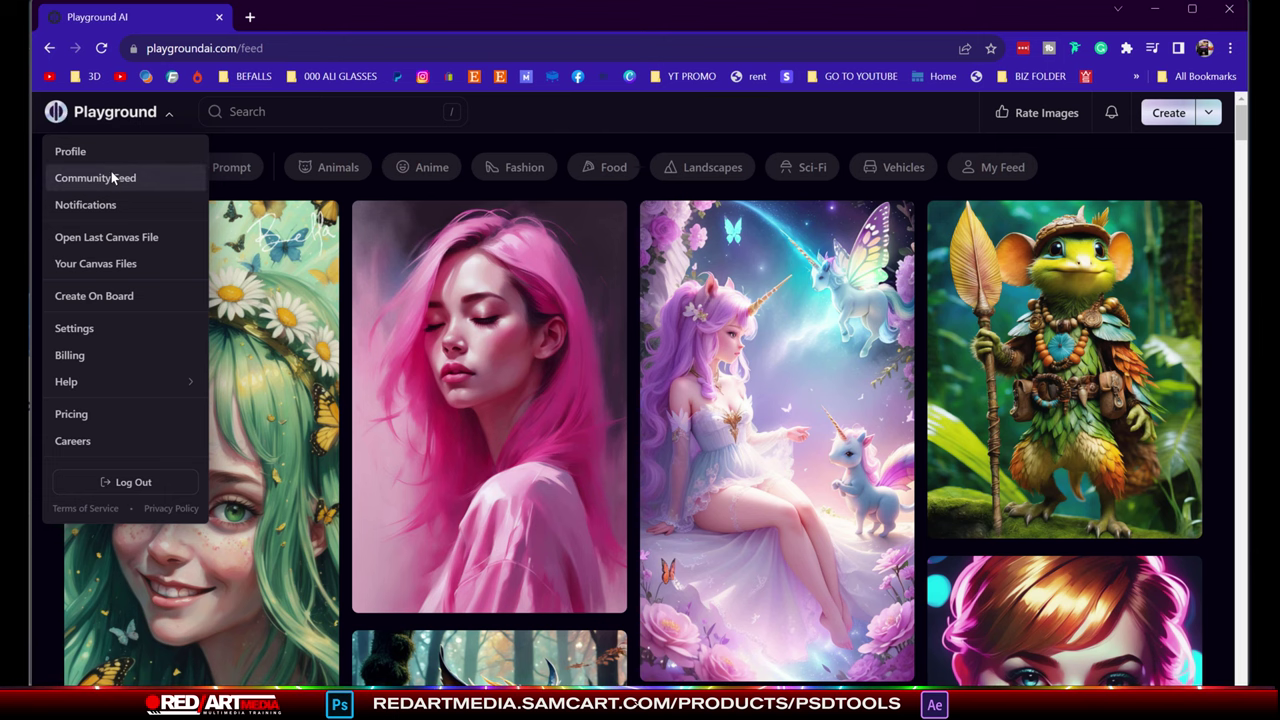
left_click(636, 200)
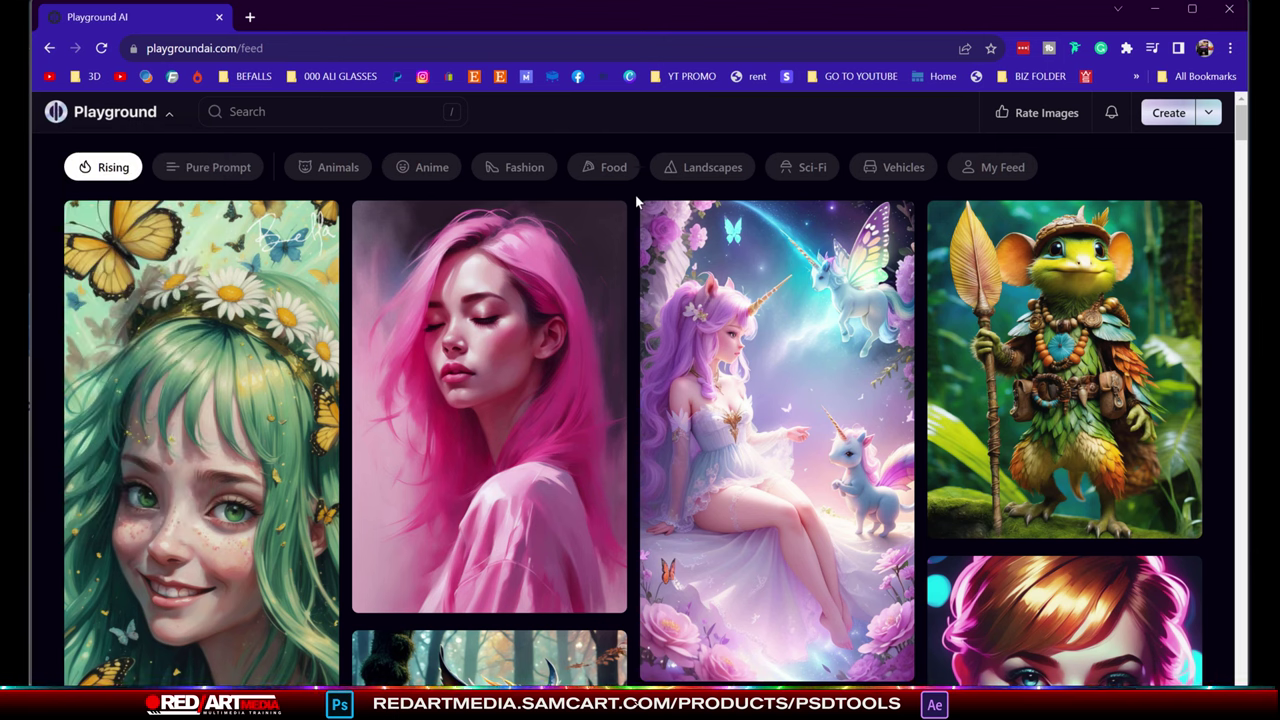
scroll(636, 200, "down", 6)
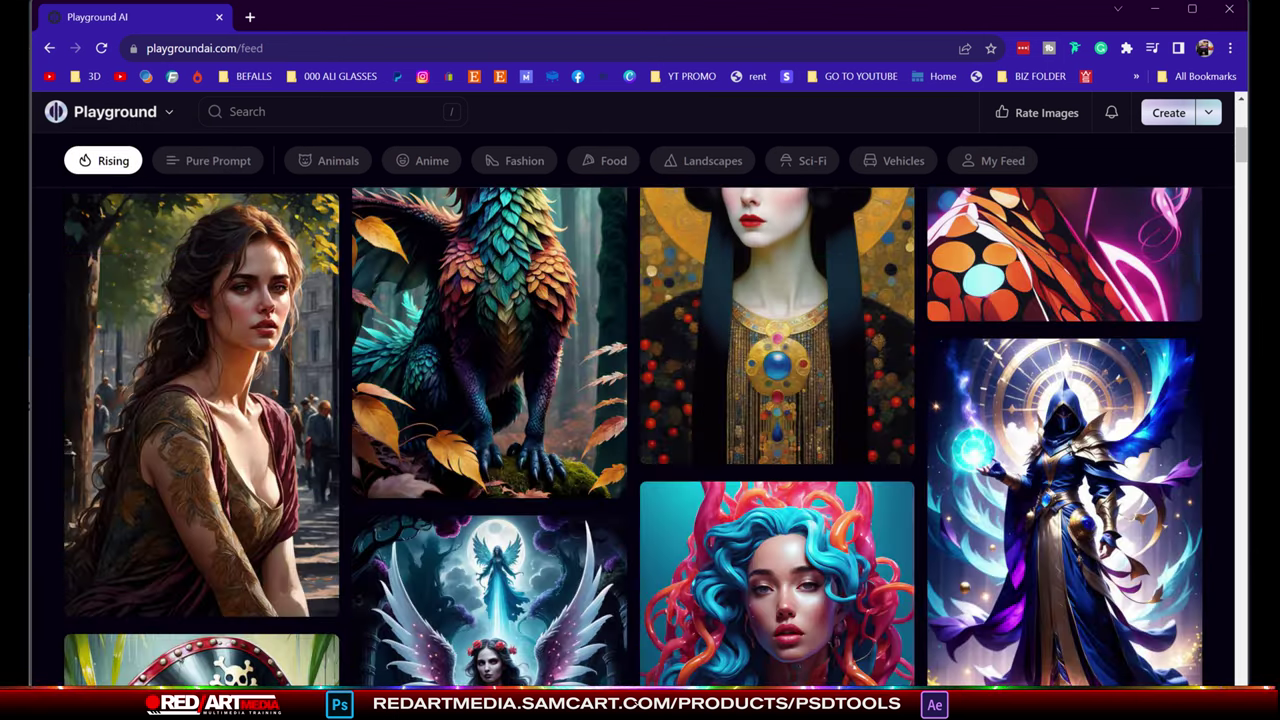
scroll(700, 600, "down", 10)
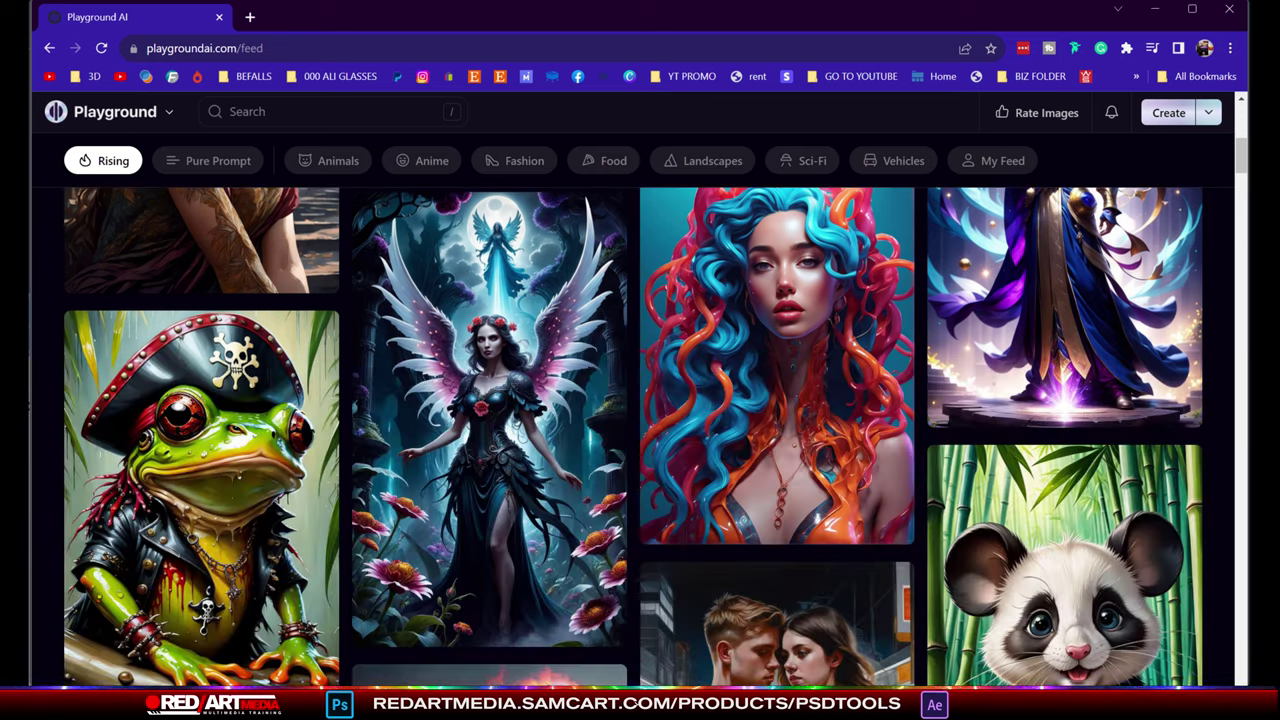
scroll(489, 450, "down", 10)
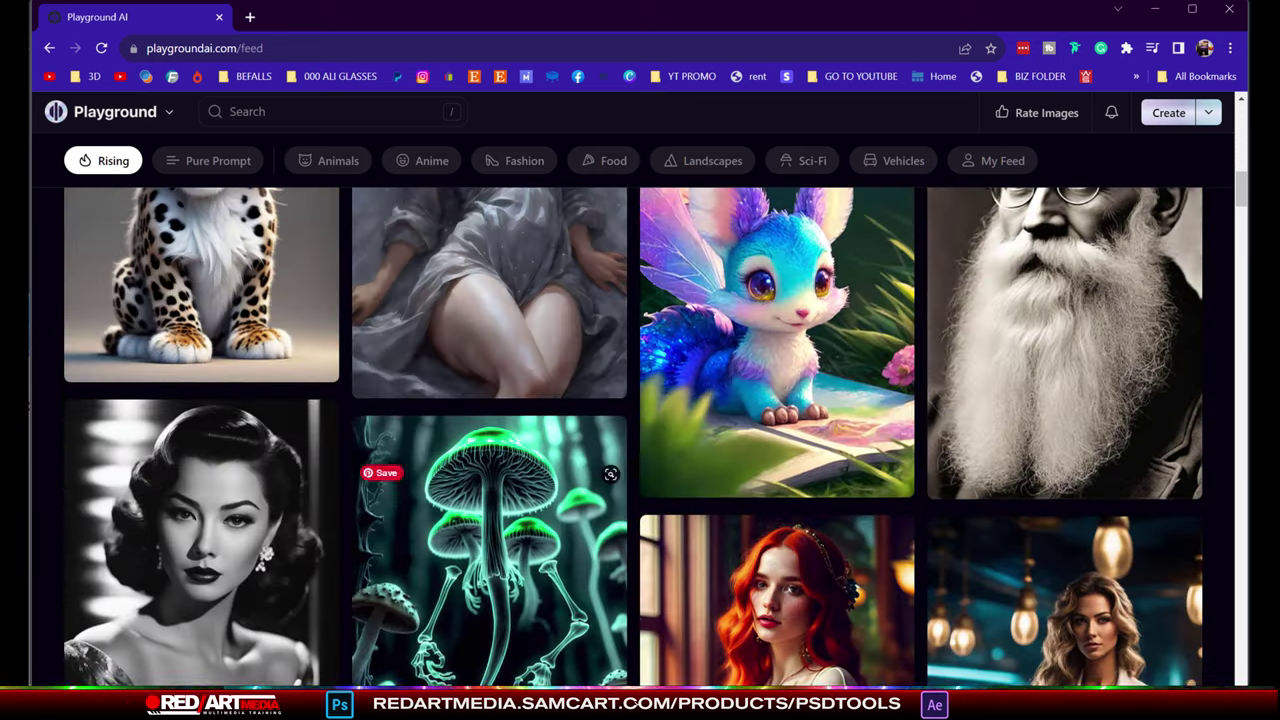
scroll(489, 450, "down", 5)
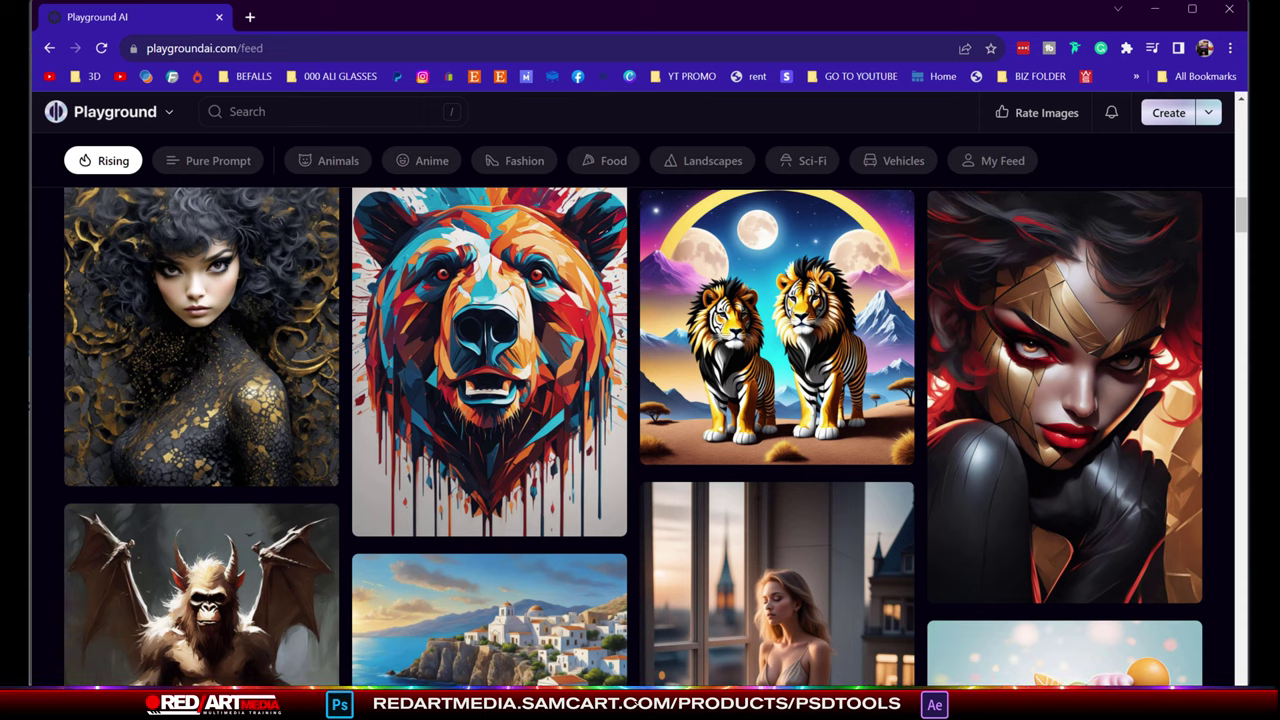
scroll(590, 630, "down", 5)
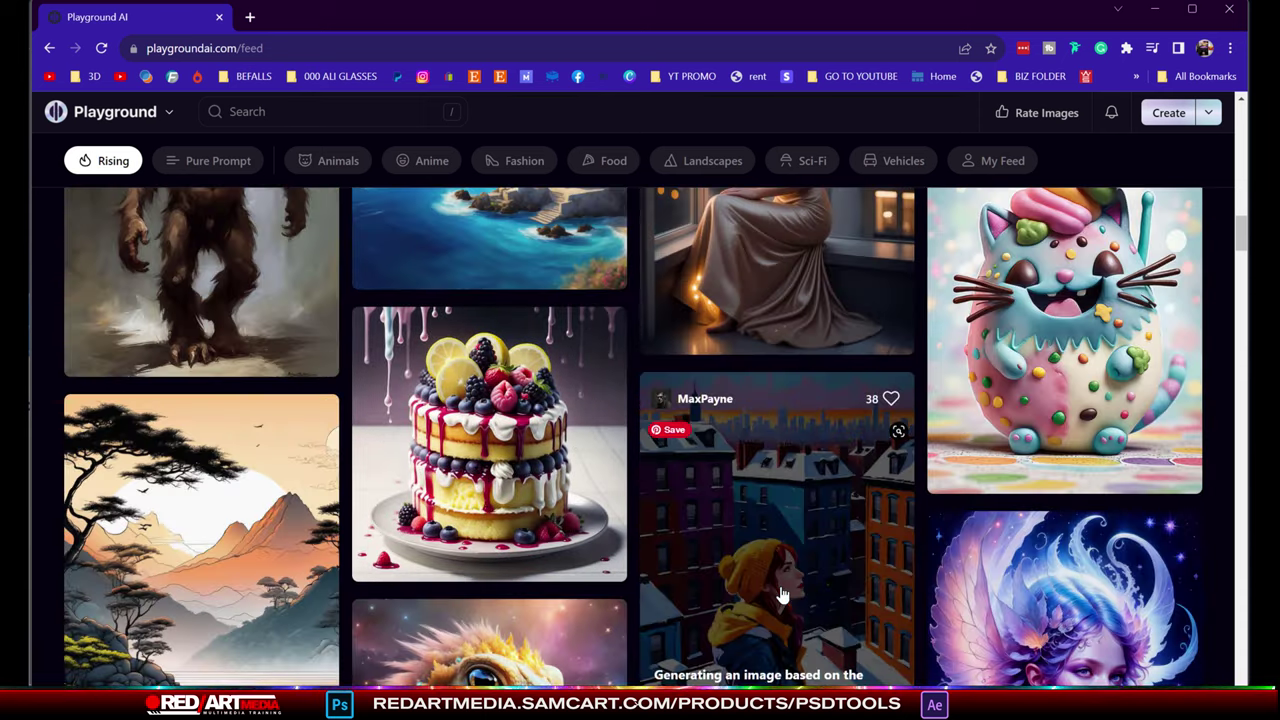
scroll(783, 596, "down", 10)
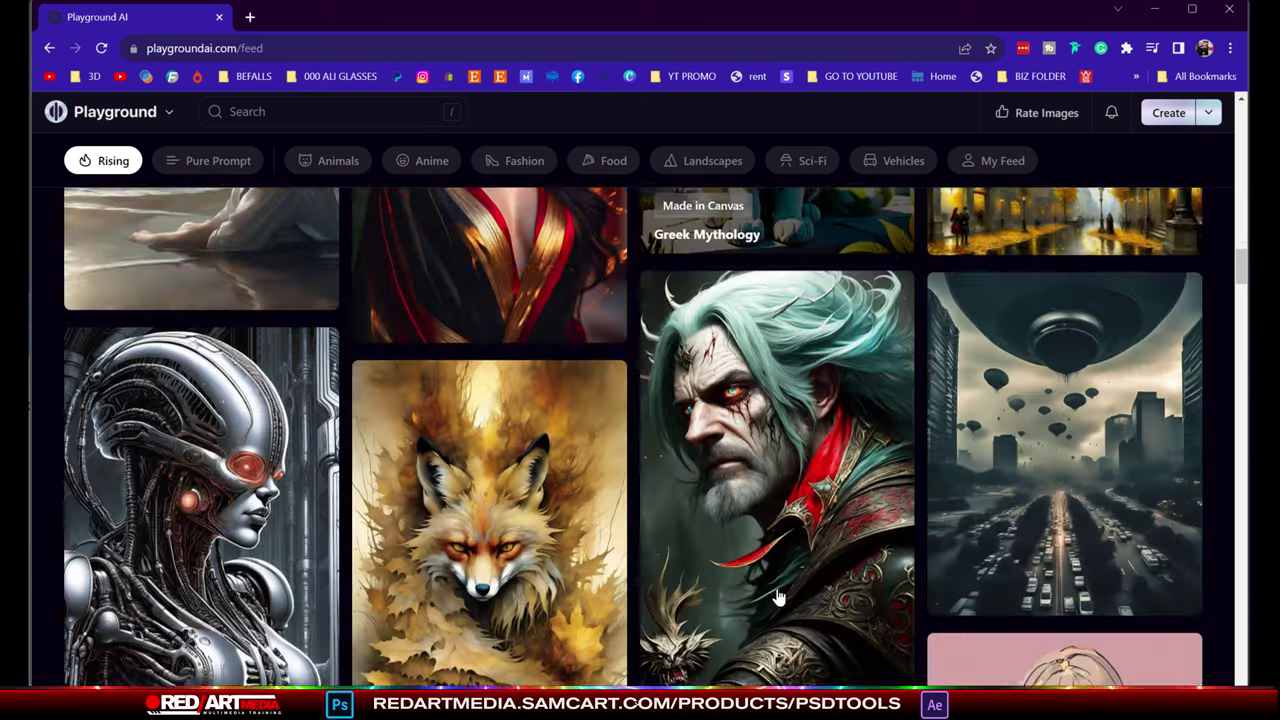
scroll(778, 597, "down", 8)
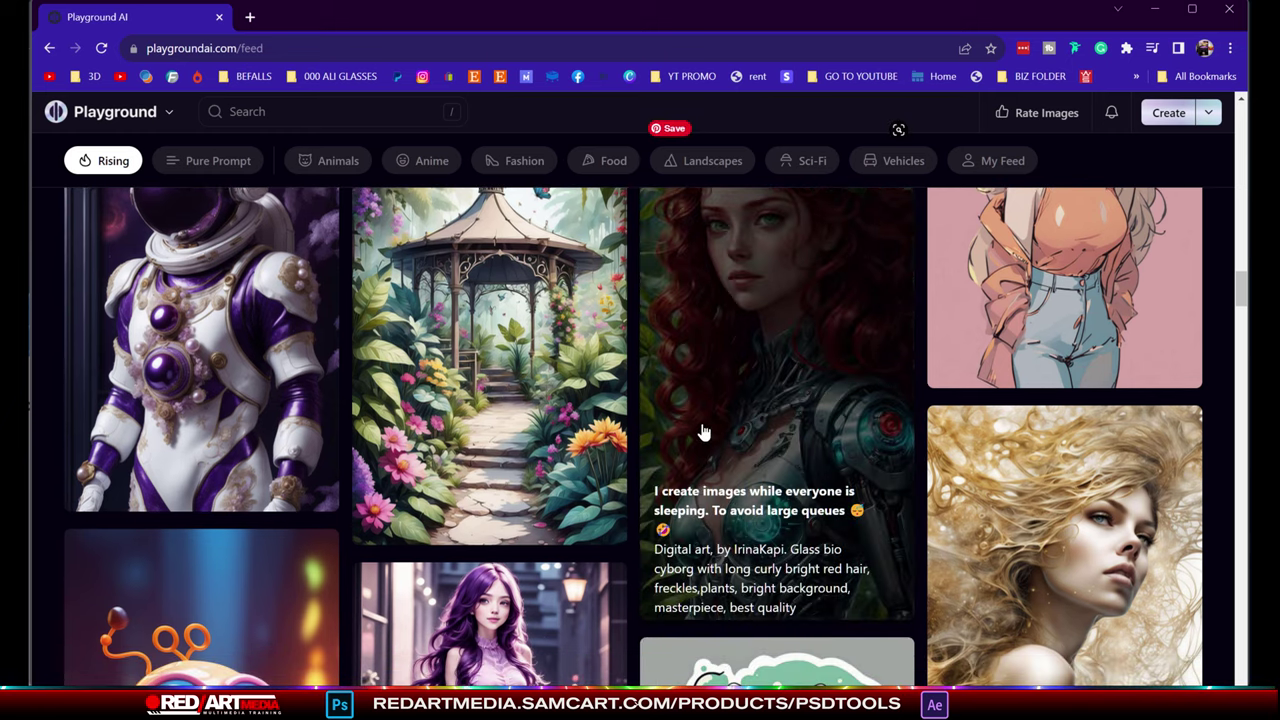
scroll(703, 432, "down", 5)
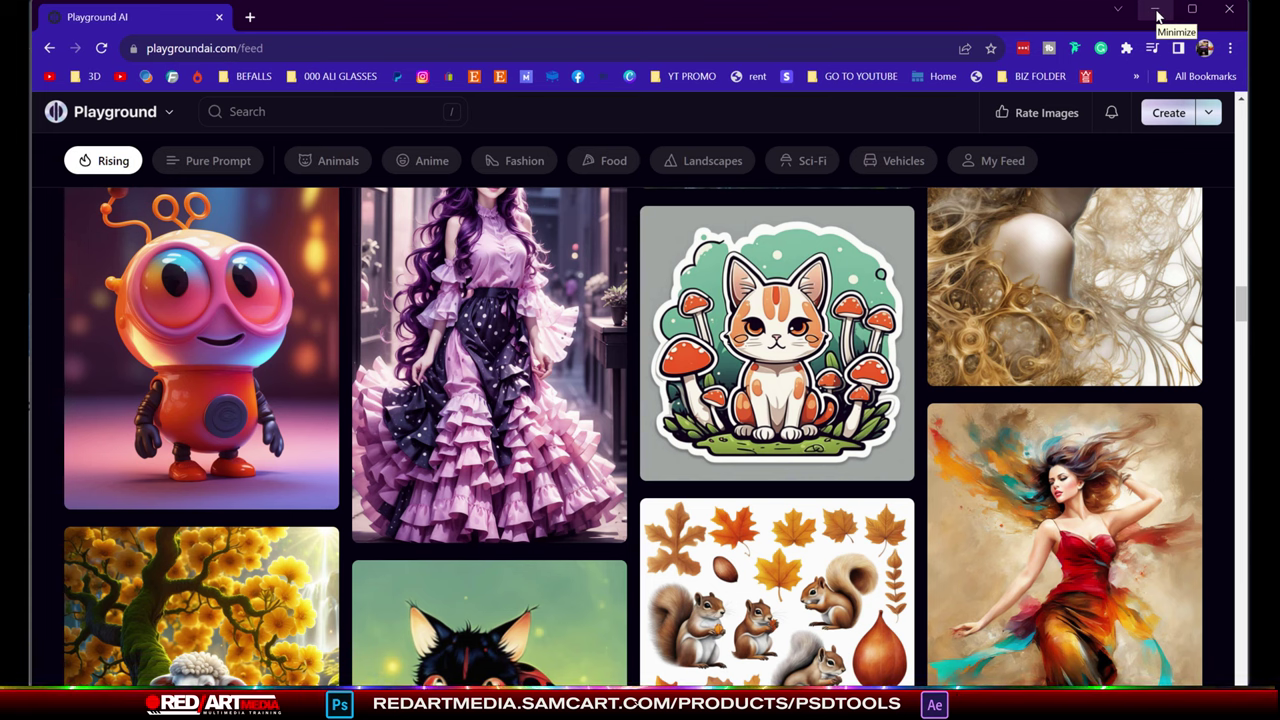
Minimize both browser windows and hide the Layer 3 burger image to reveal the speaker background
left_click(1156, 12)
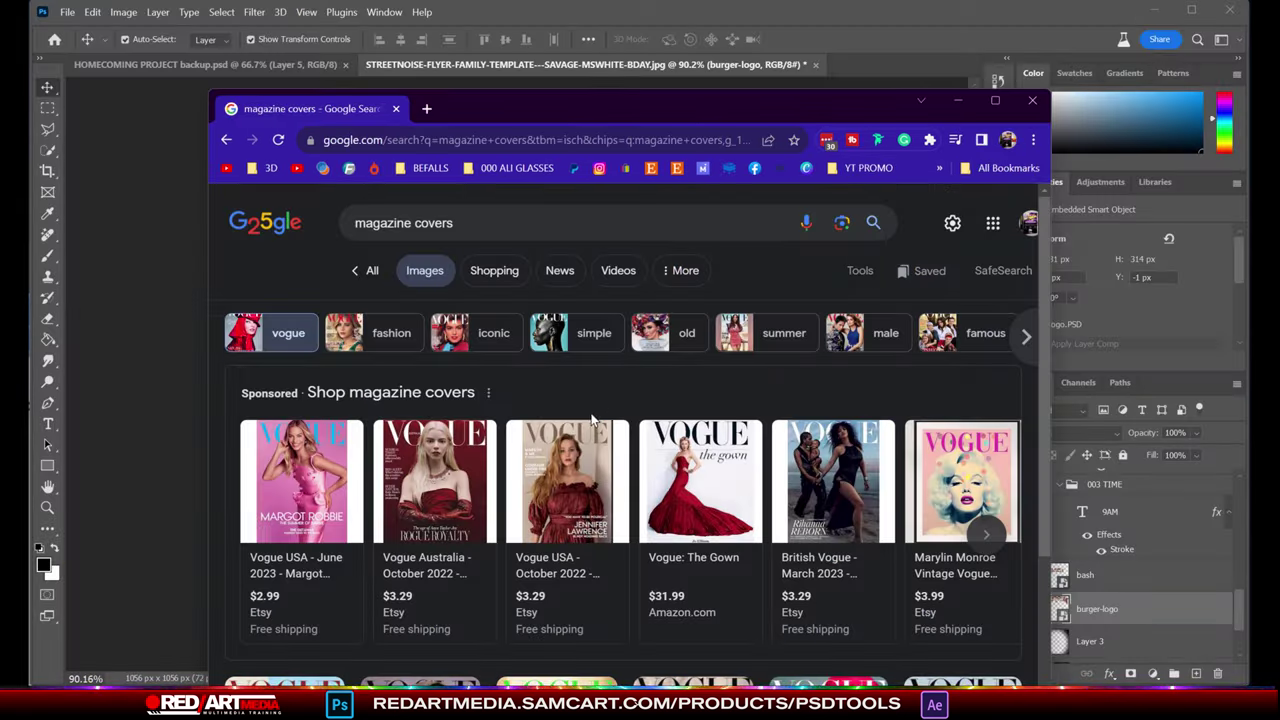
left_click(947, 101)
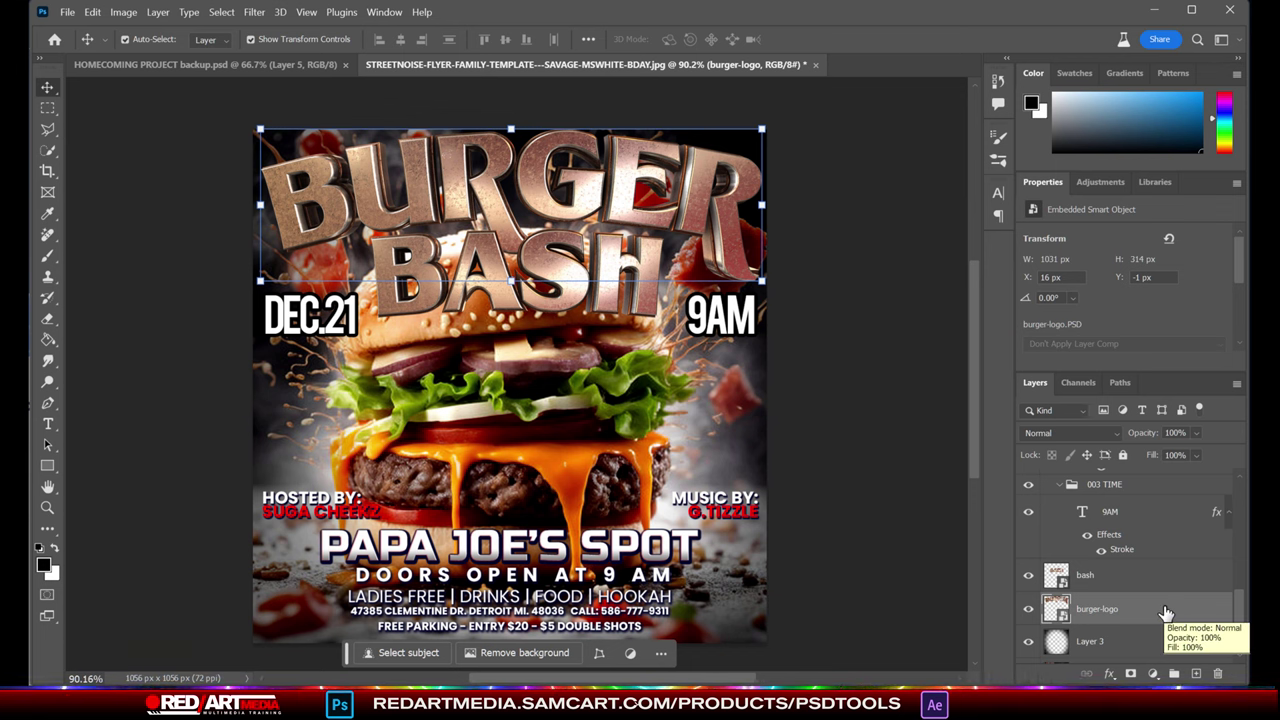
left_click(1078, 642)
left_click(1029, 645)
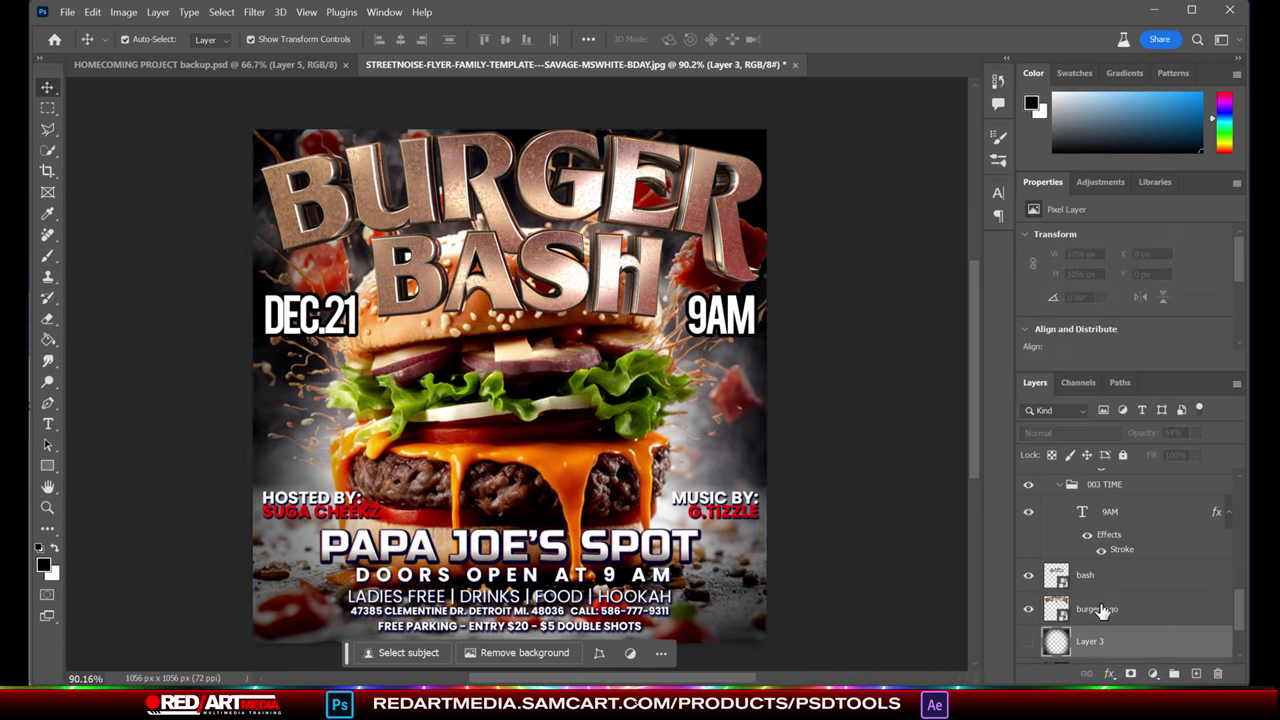
Hide the BURGER and BASH logo layers, then delete bash, burger logo, Layer 3 and Layer 2
scroll(1029, 645, "down", 1)
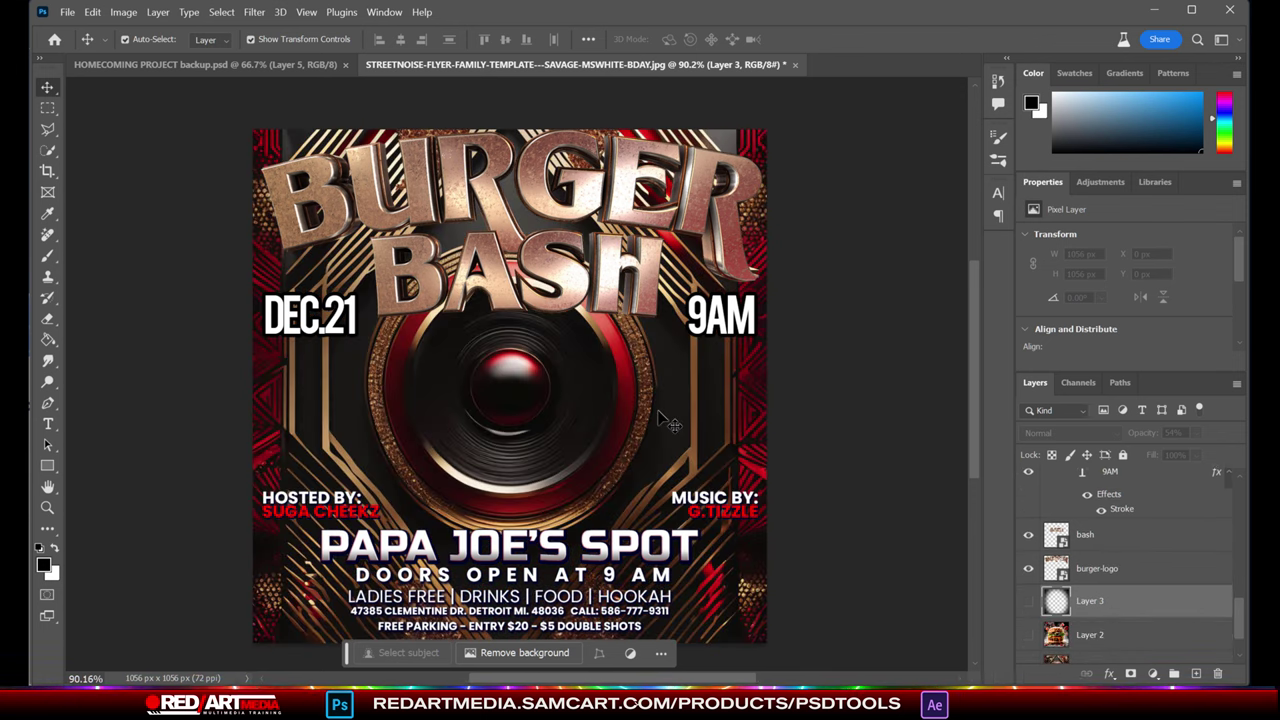
left_click(590, 200)
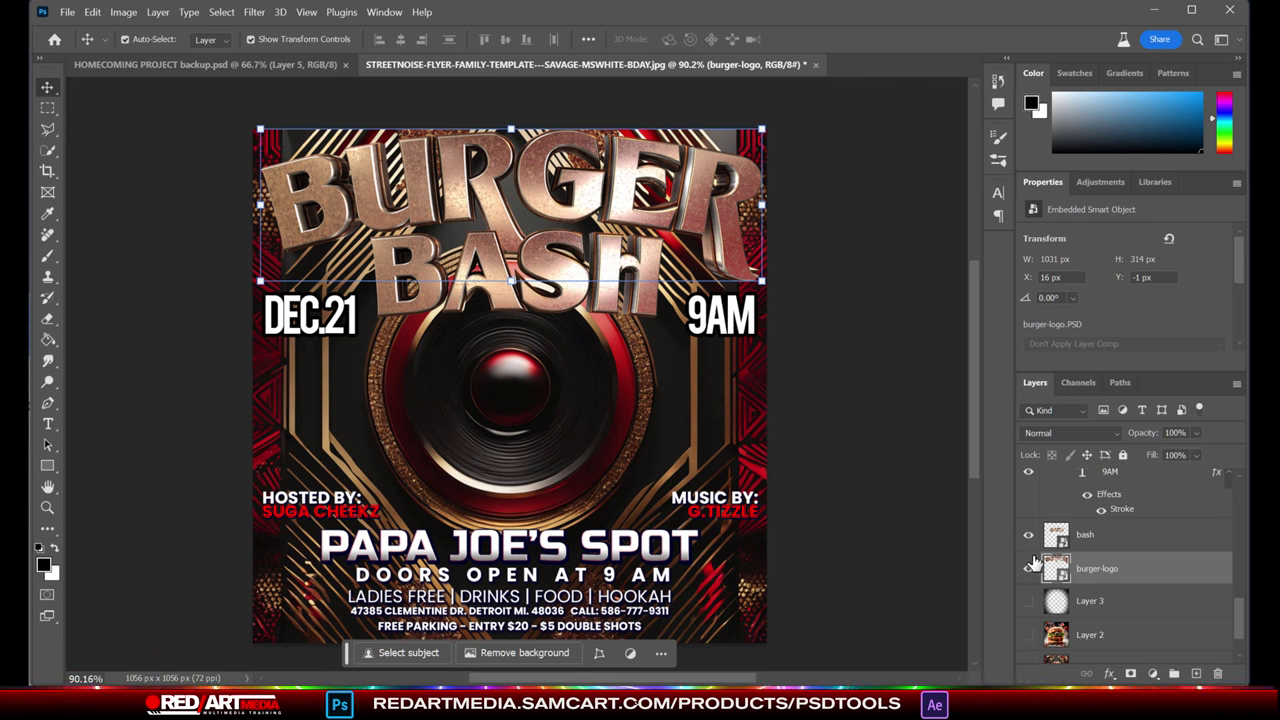
left_click_drag(1029, 568, 1029, 534)
left_click(1112, 541)
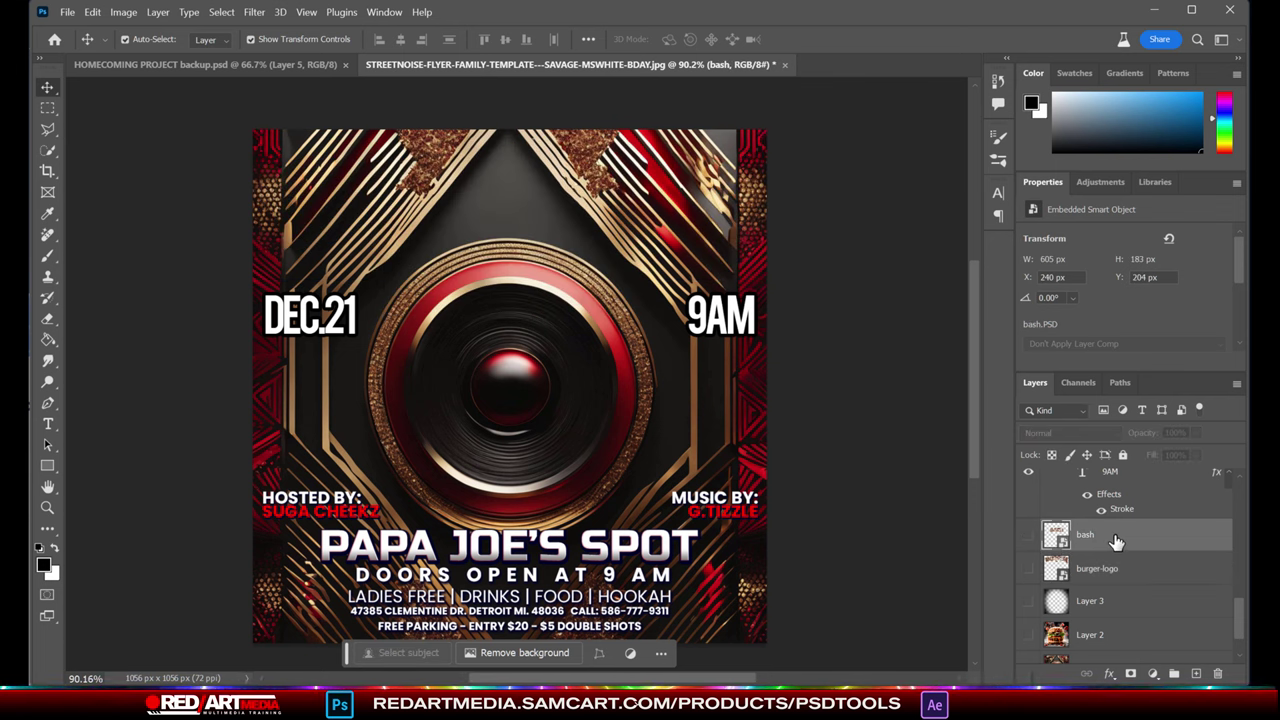
key("Delete")
key("Delete")
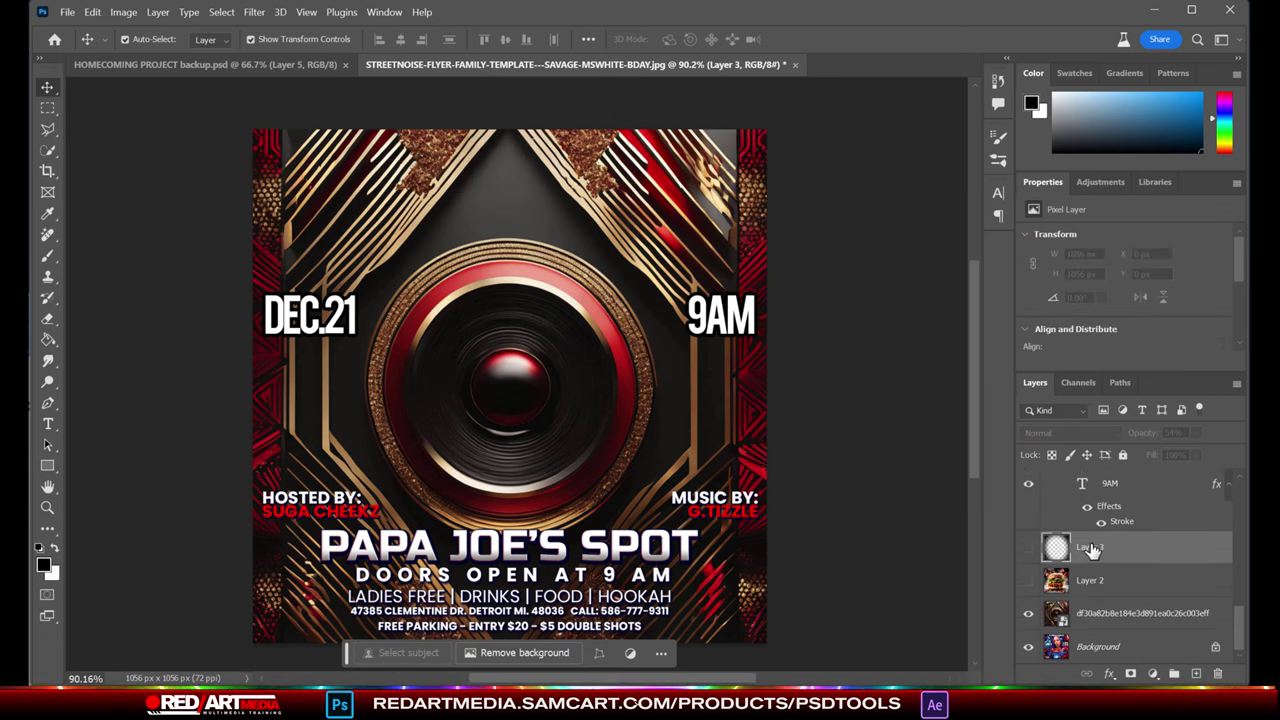
key("Delete")
key("Delete")
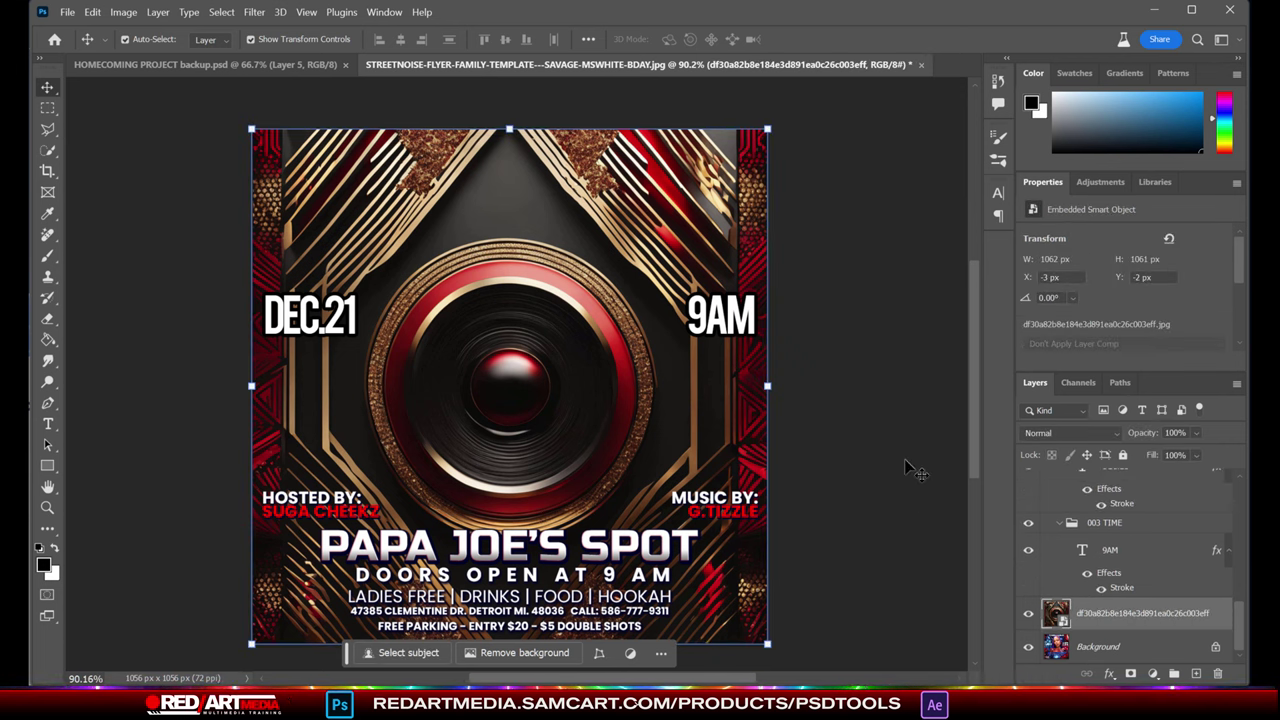
Marquee a tall rectangle over the central speaker and Generative Fill it with 'beautiful vixen model'
left_click(50, 109)
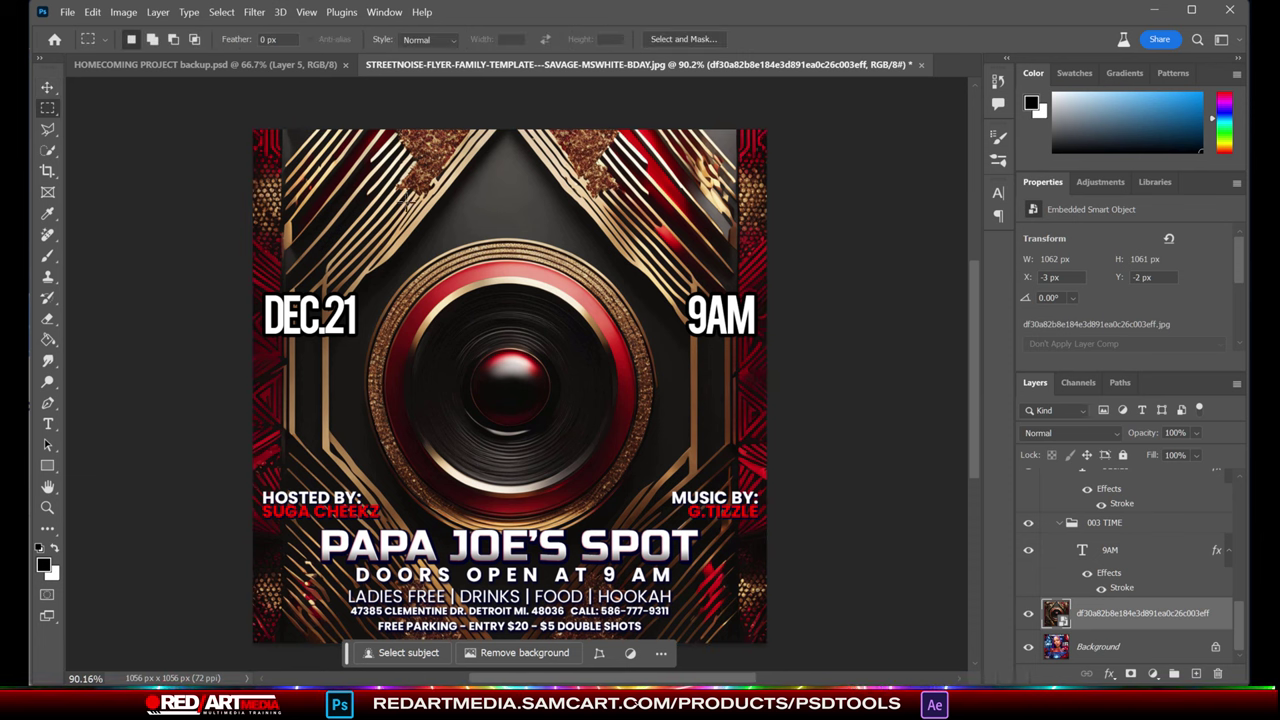
left_click_drag(396, 183, 638, 590)
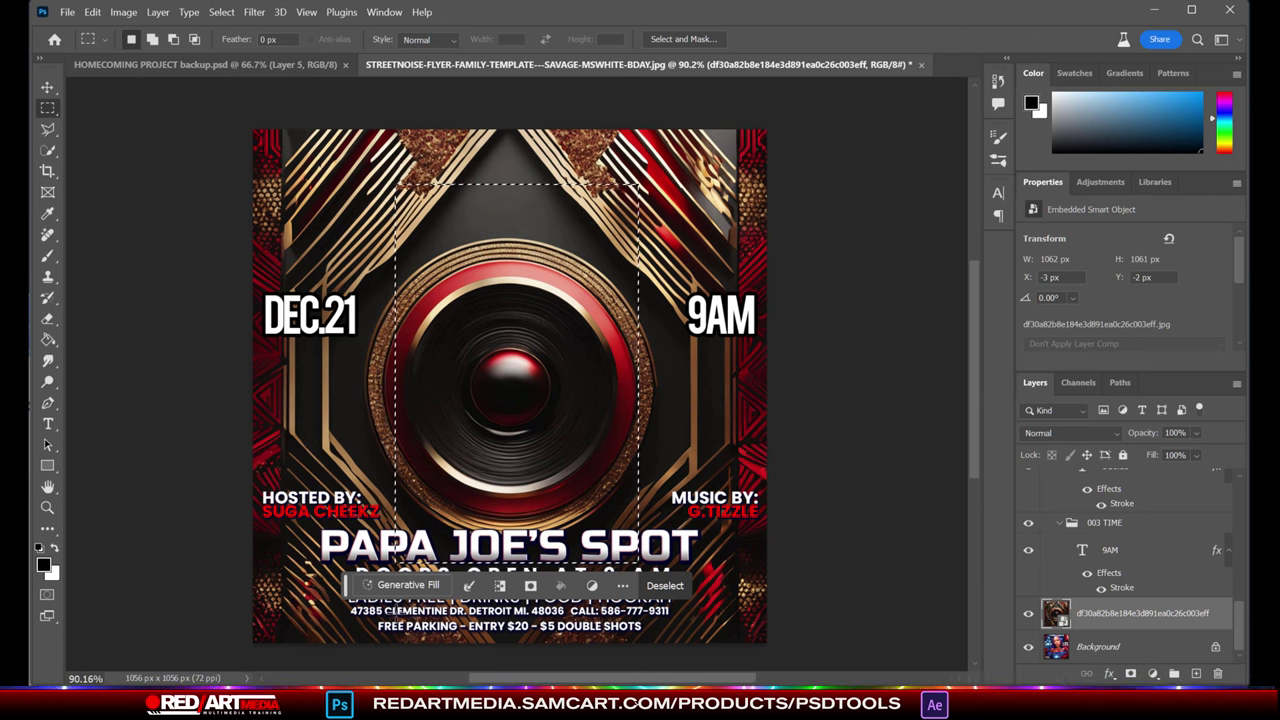
left_click(408, 588)
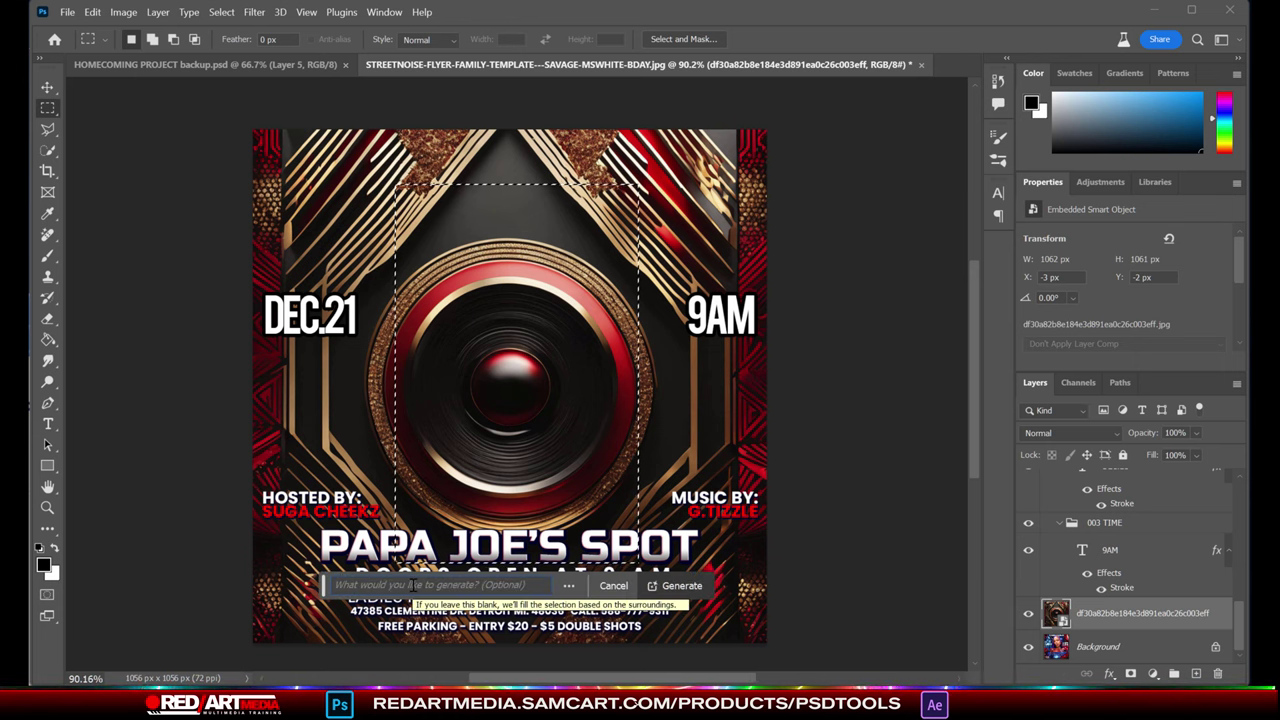
type("beaut")
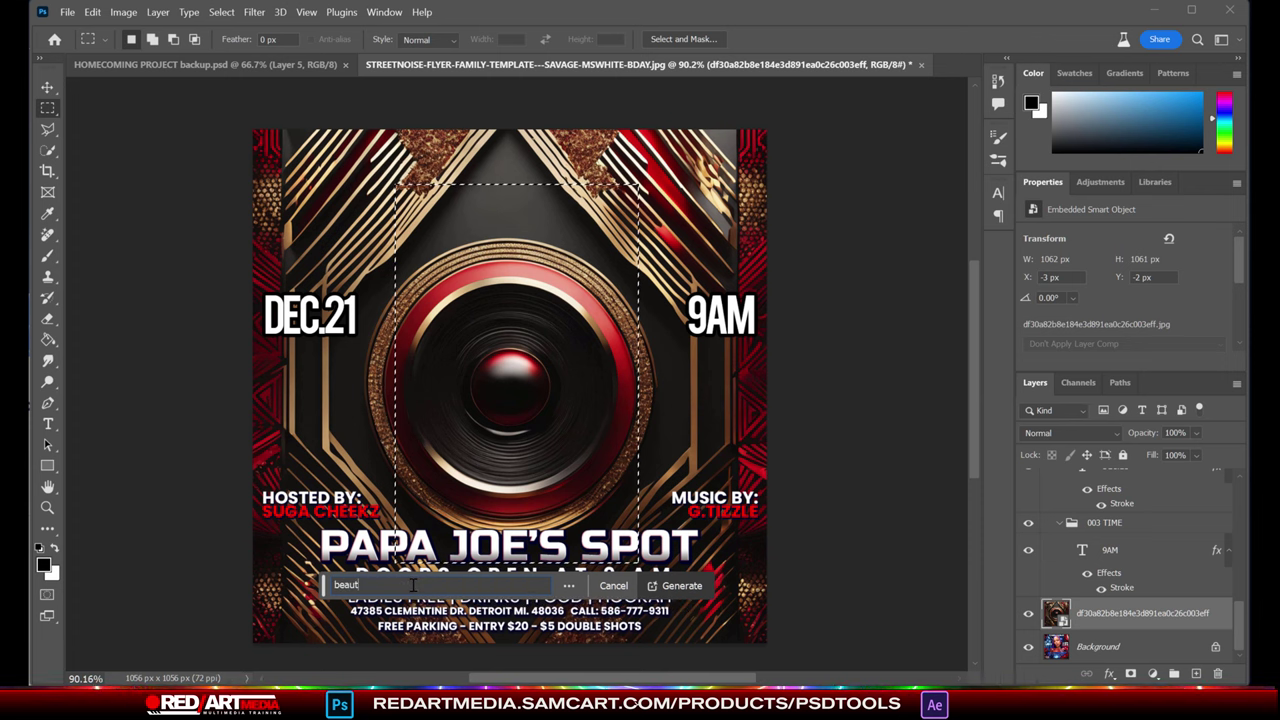
type("iful v")
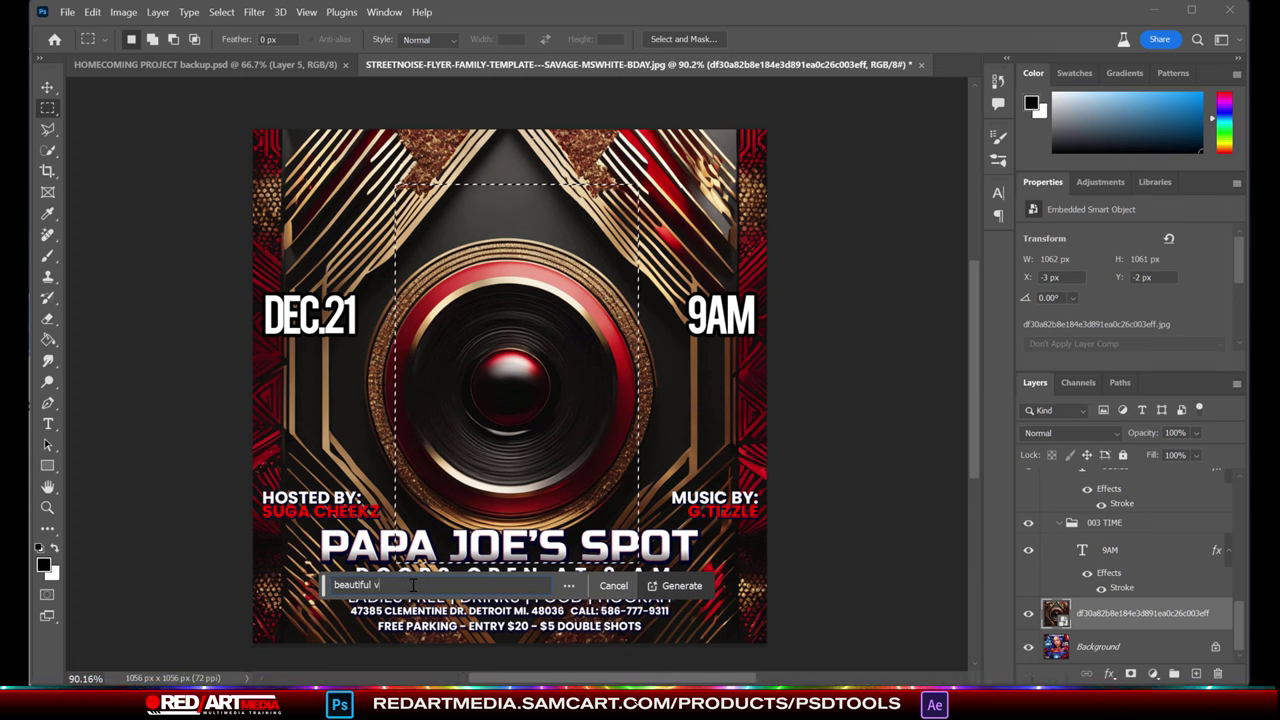
type("ixen mode")
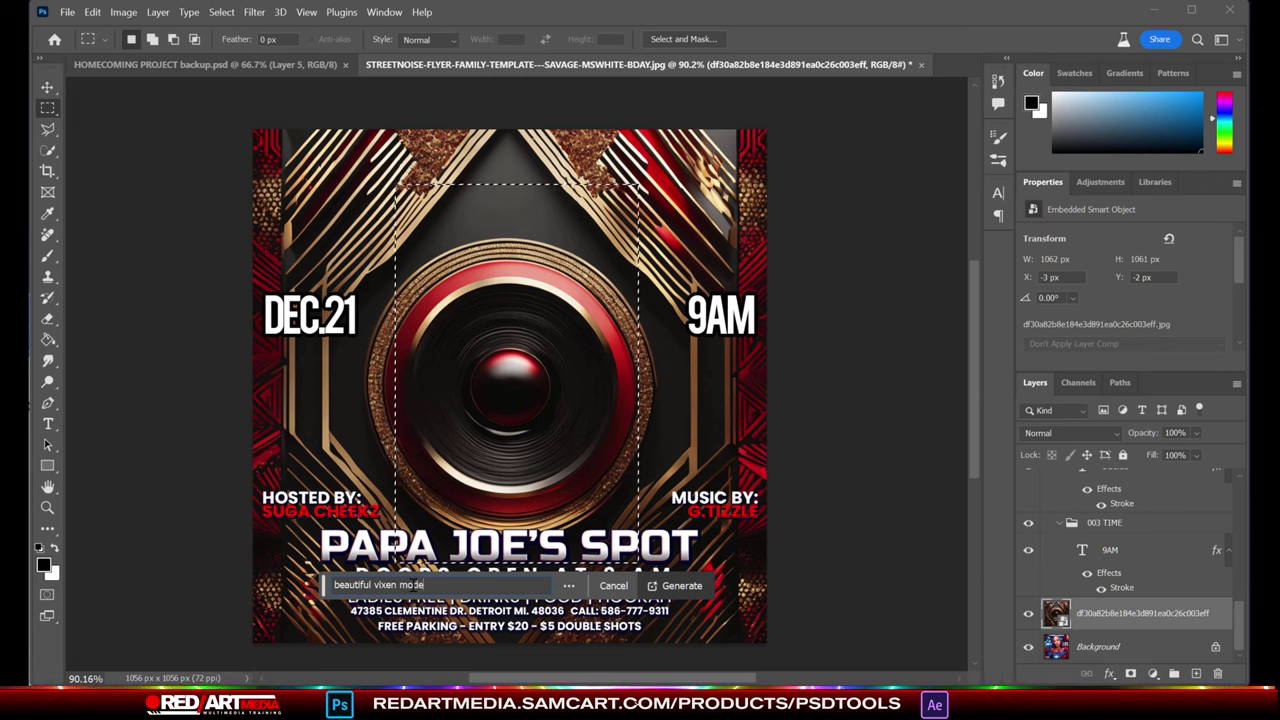
type("l")
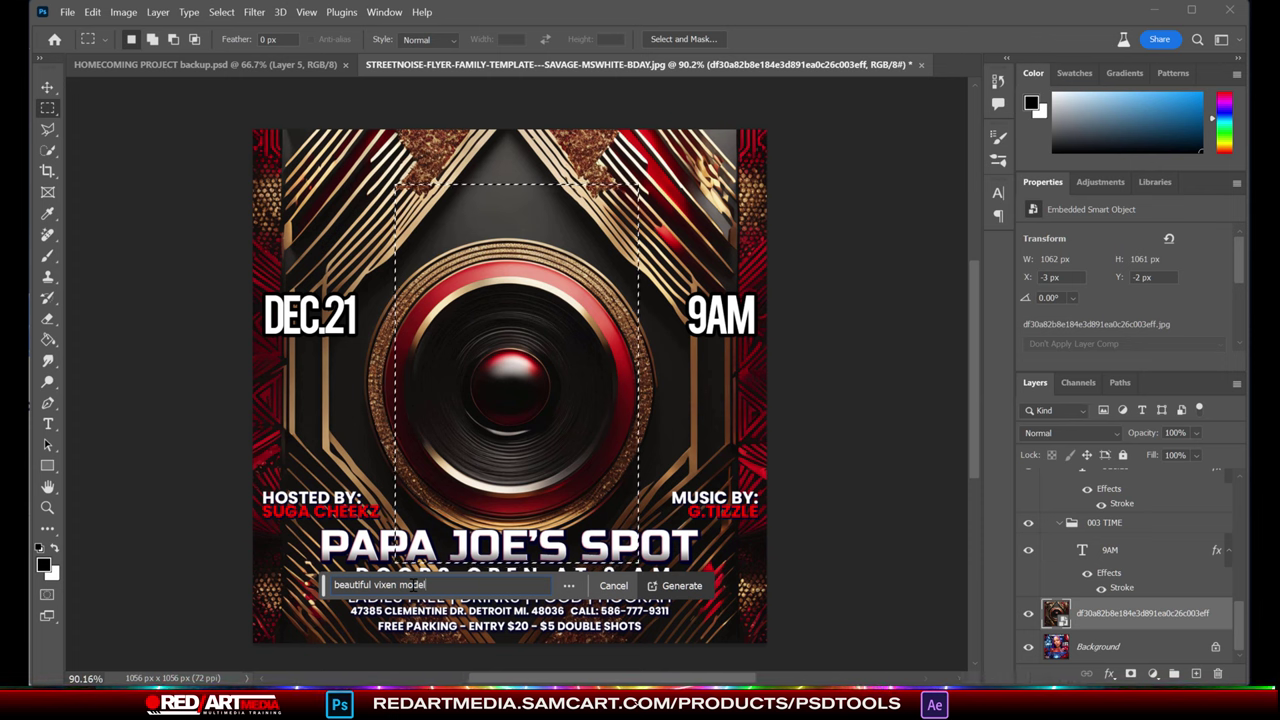
left_click(680, 586)
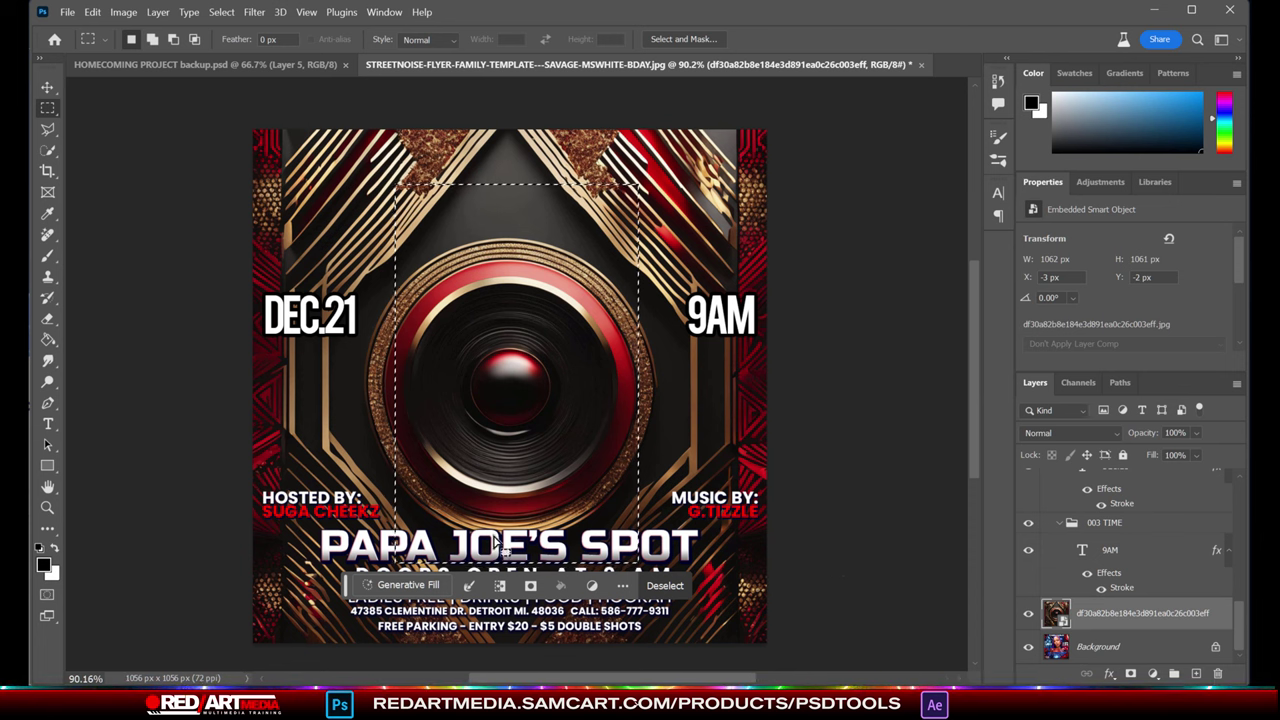
left_click(403, 585)
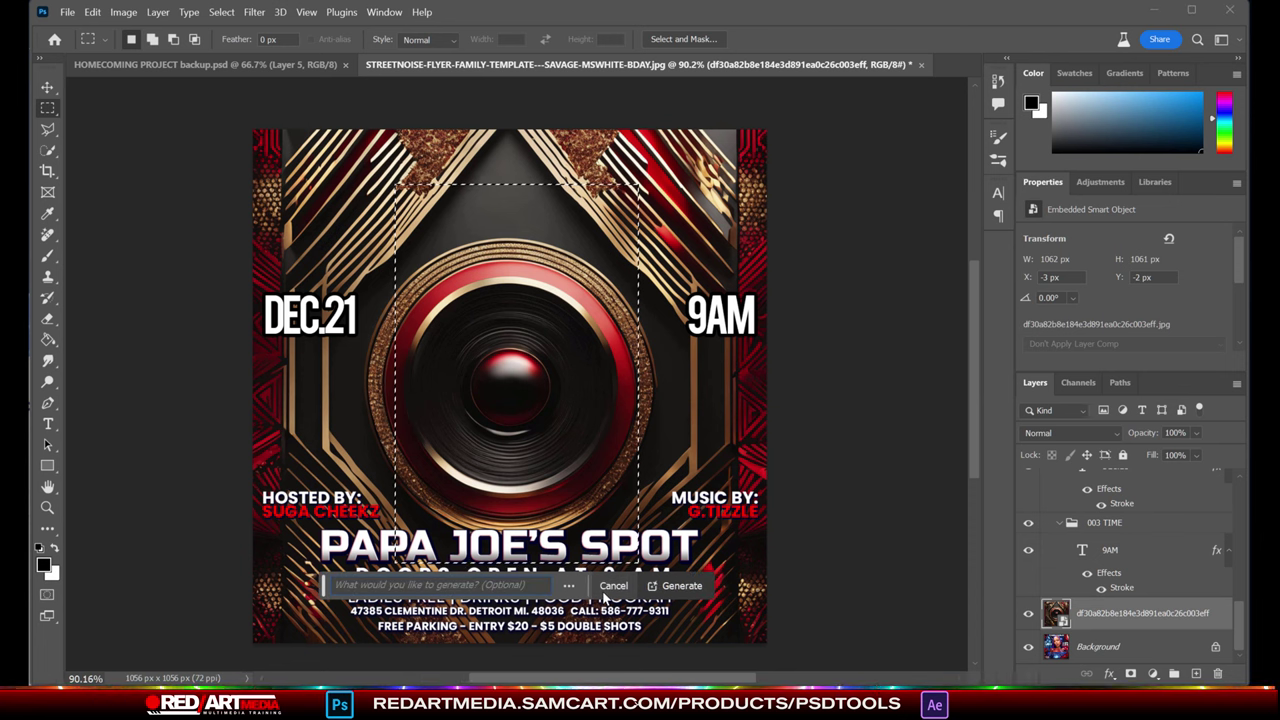
type("beua")
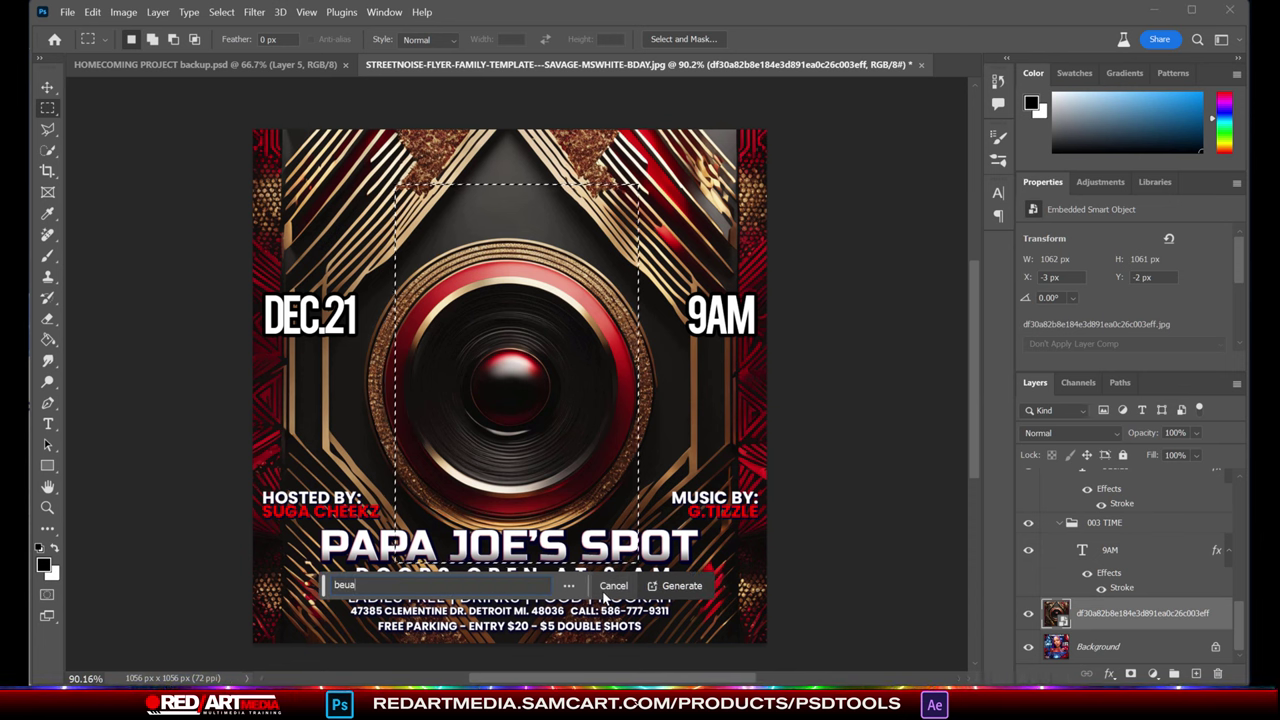
type("tiful m")
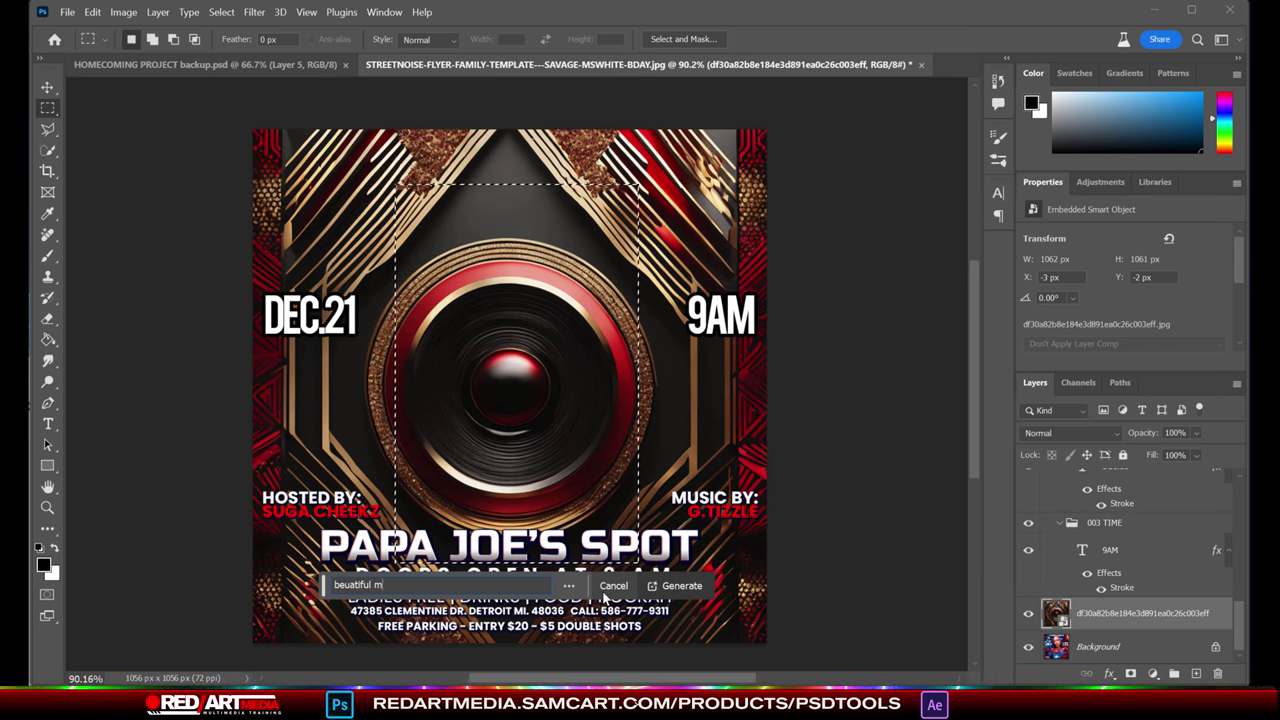
type("odel")
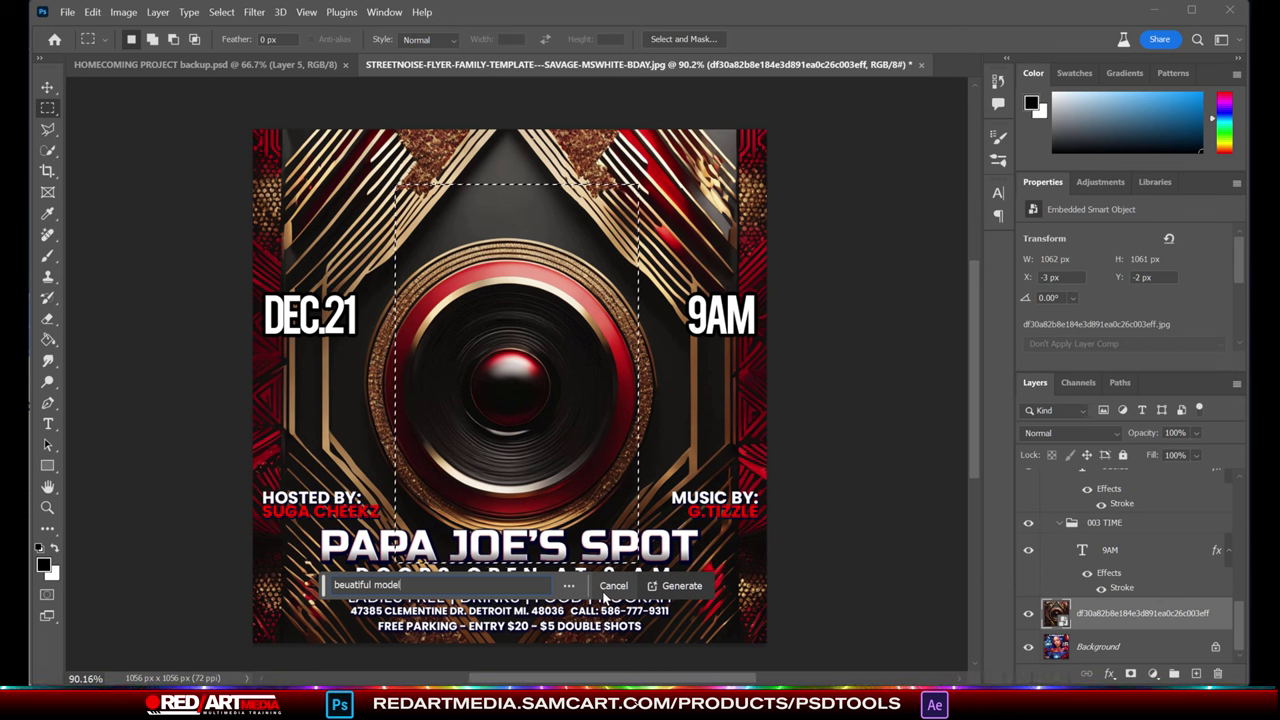
left_click(681, 586)
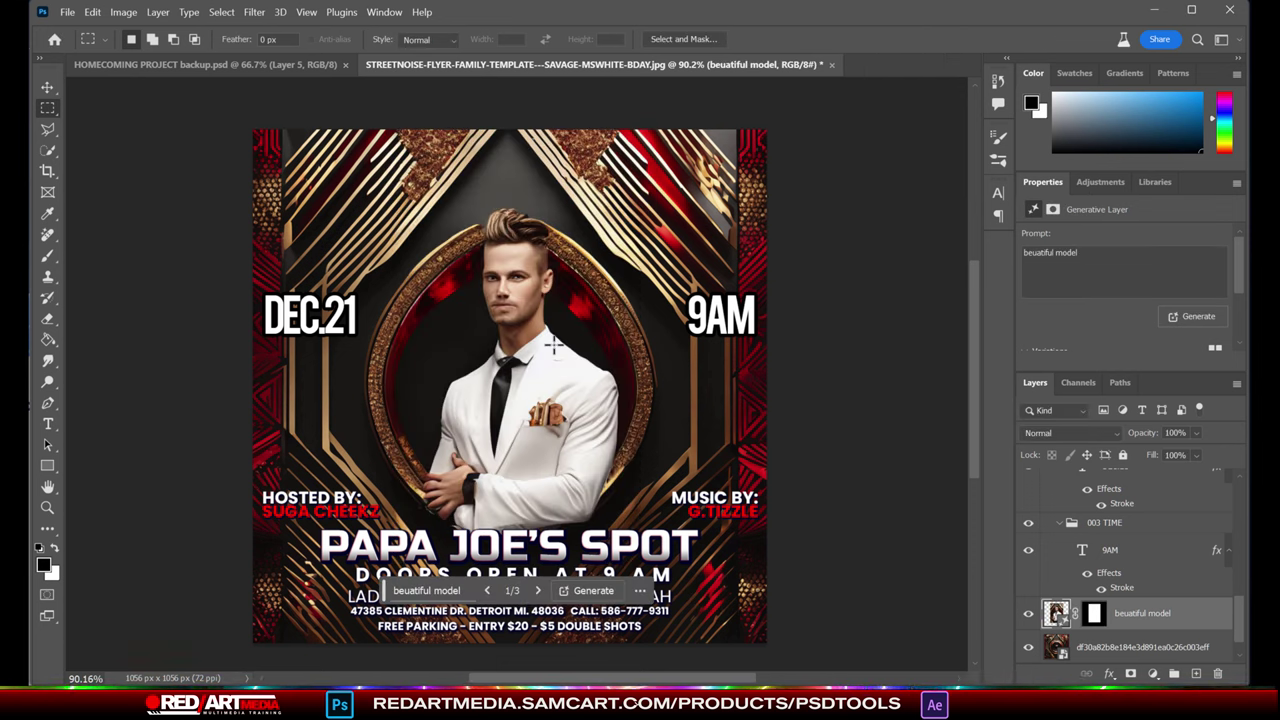
left_click(47, 88)
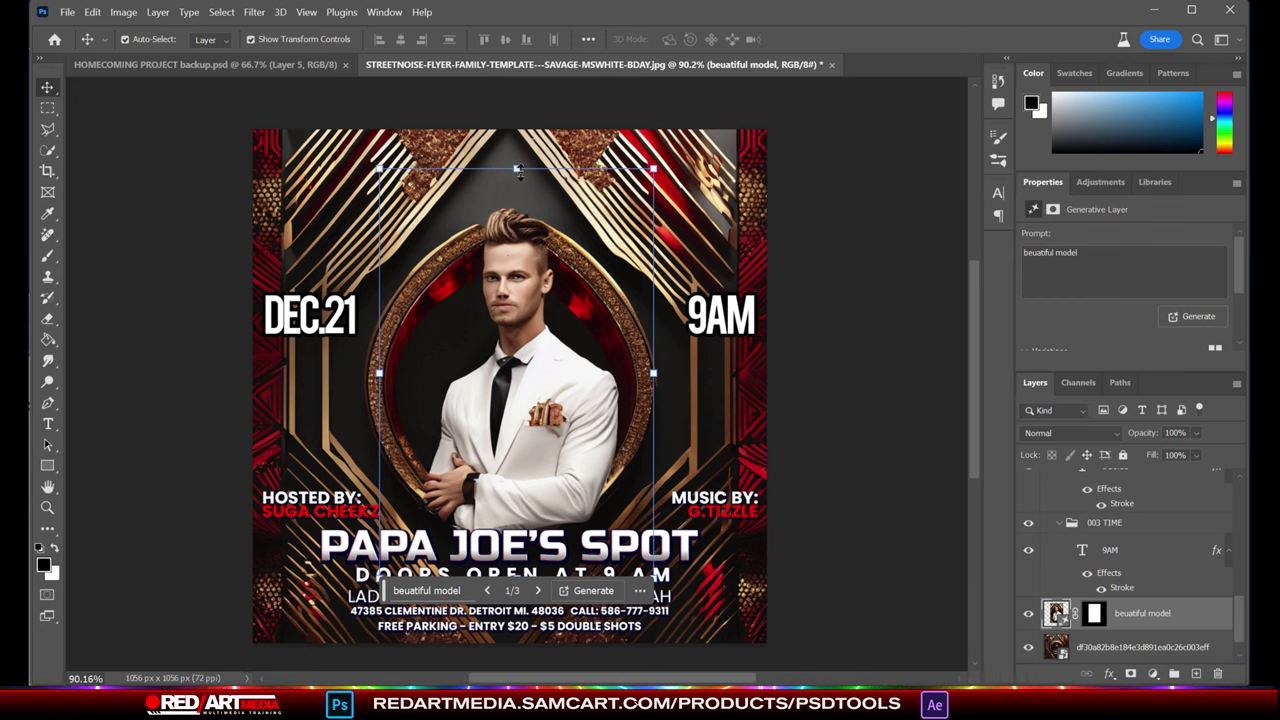
left_click_drag(517, 170, 516, 91)
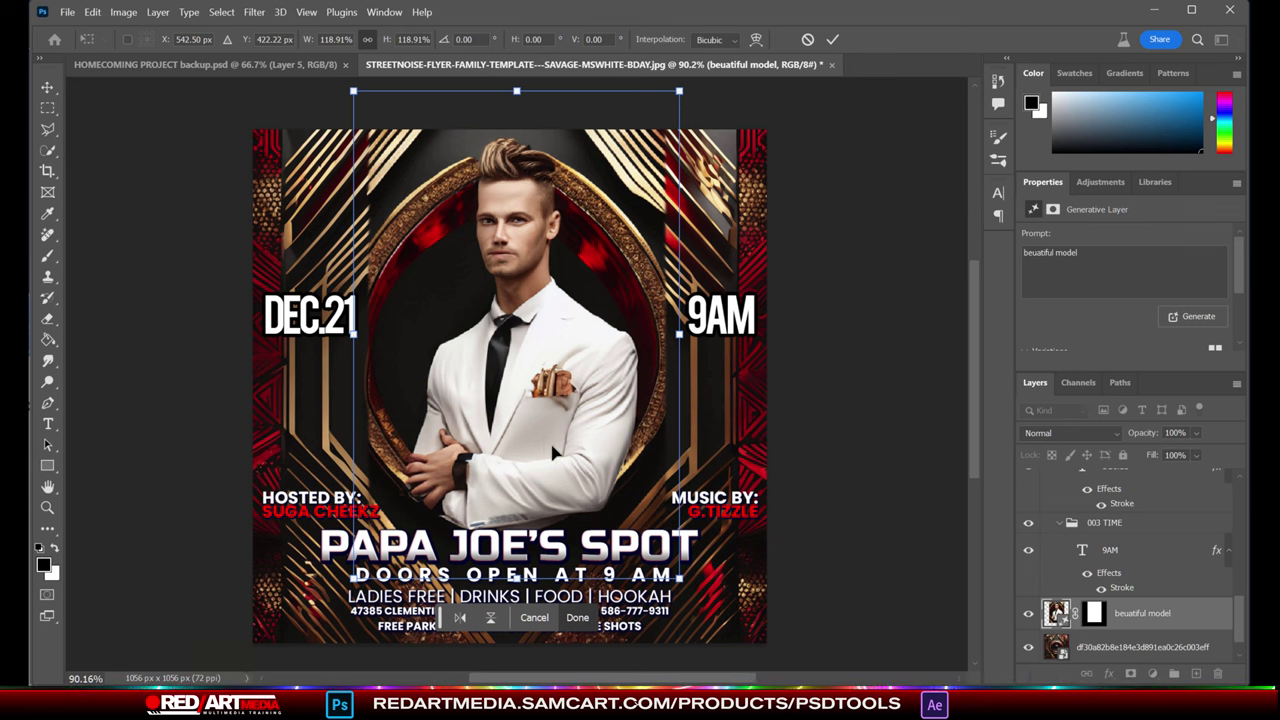
key("Return")
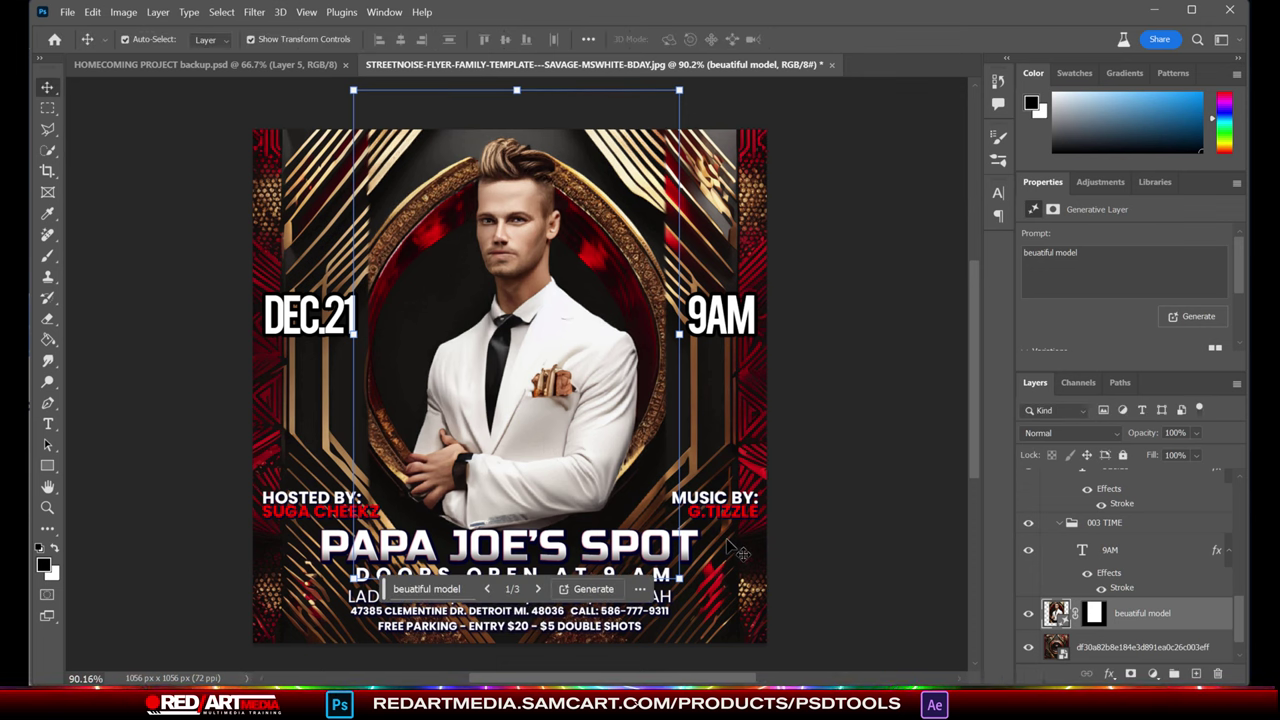
key("Delete")
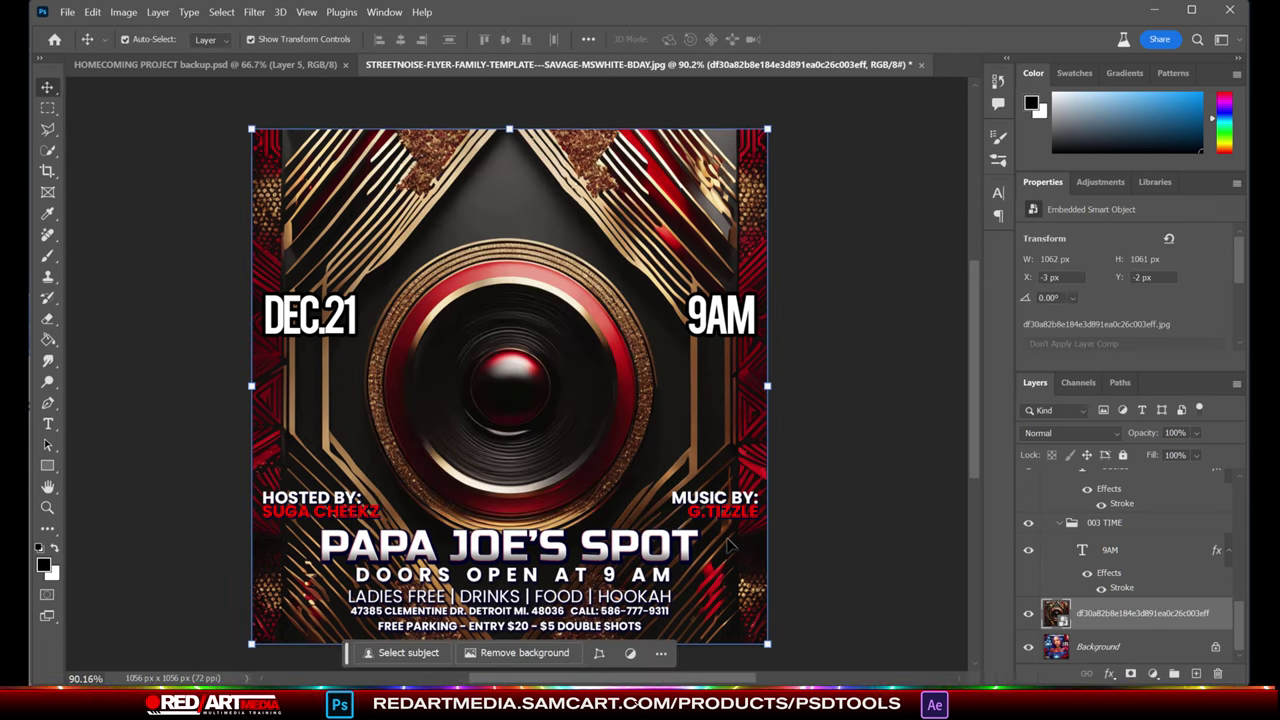
On a new Layer 2, marquee a tall area over the speaker and Generative Fill 'female beautiful model'
left_click(1195, 674)
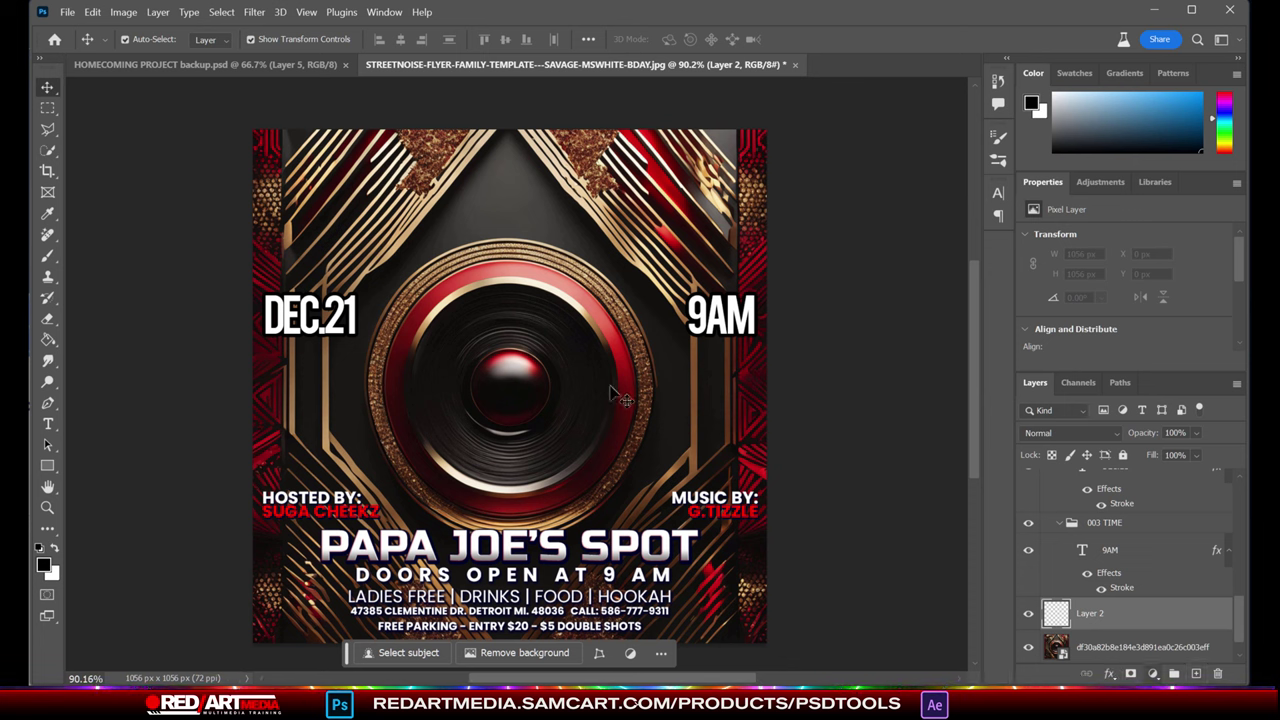
left_click(47, 107)
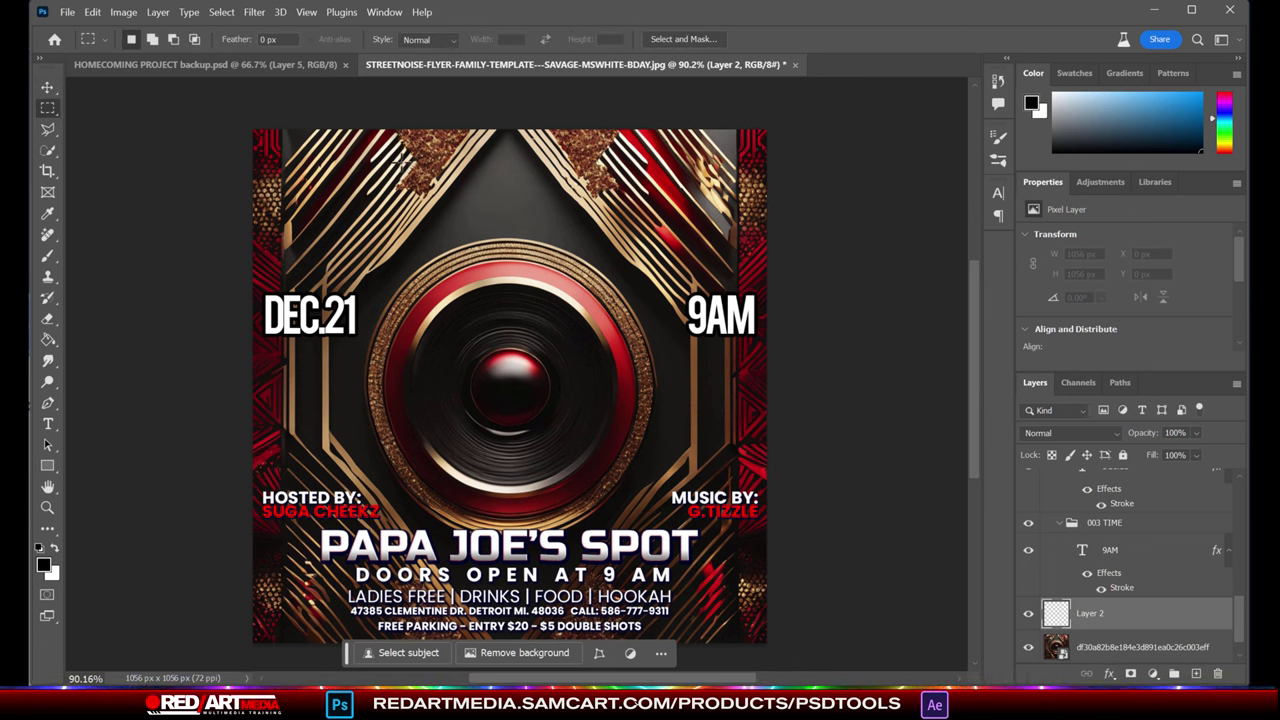
left_click_drag(378, 158, 650, 572)
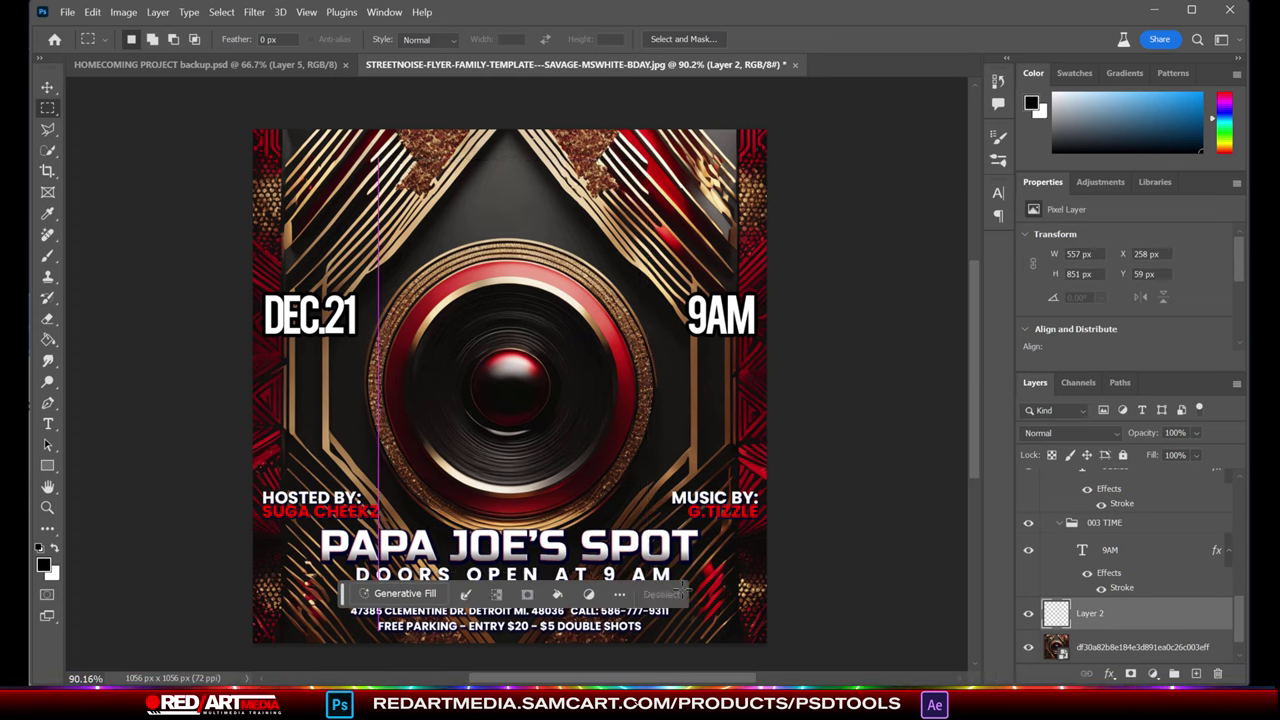
left_click(1050, 648)
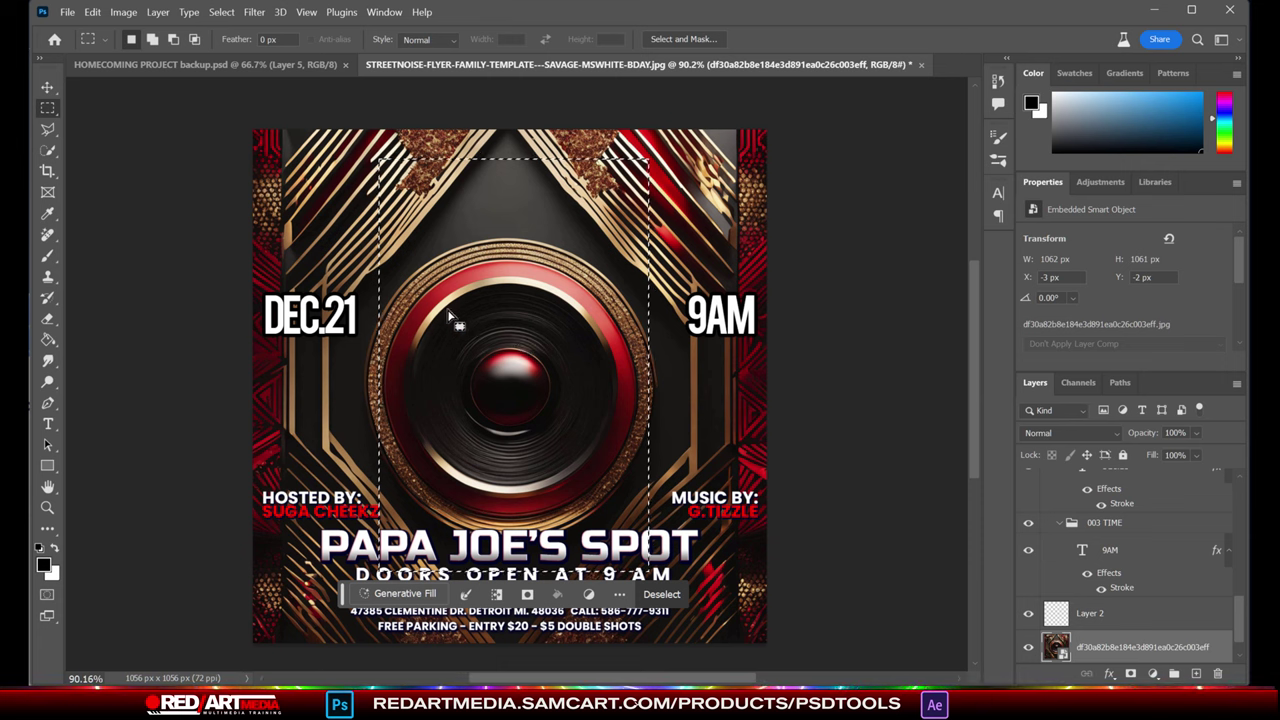
left_click(1110, 620)
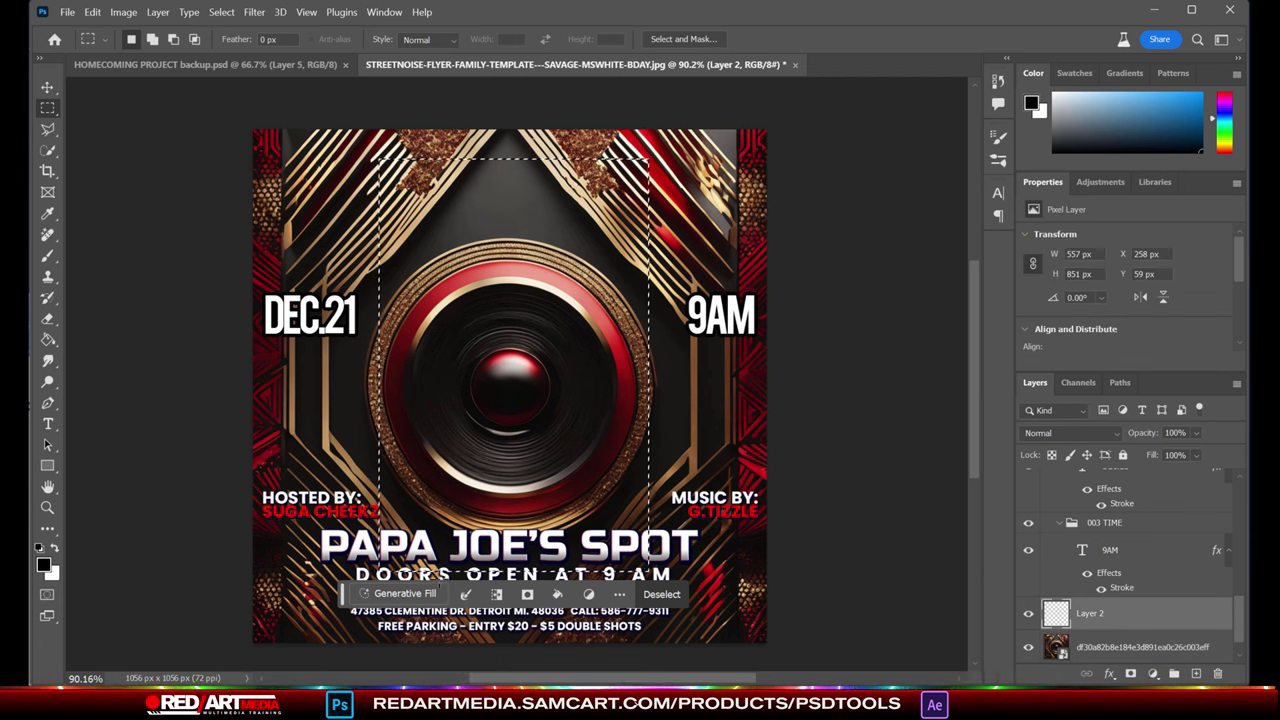
left_click(405, 594)
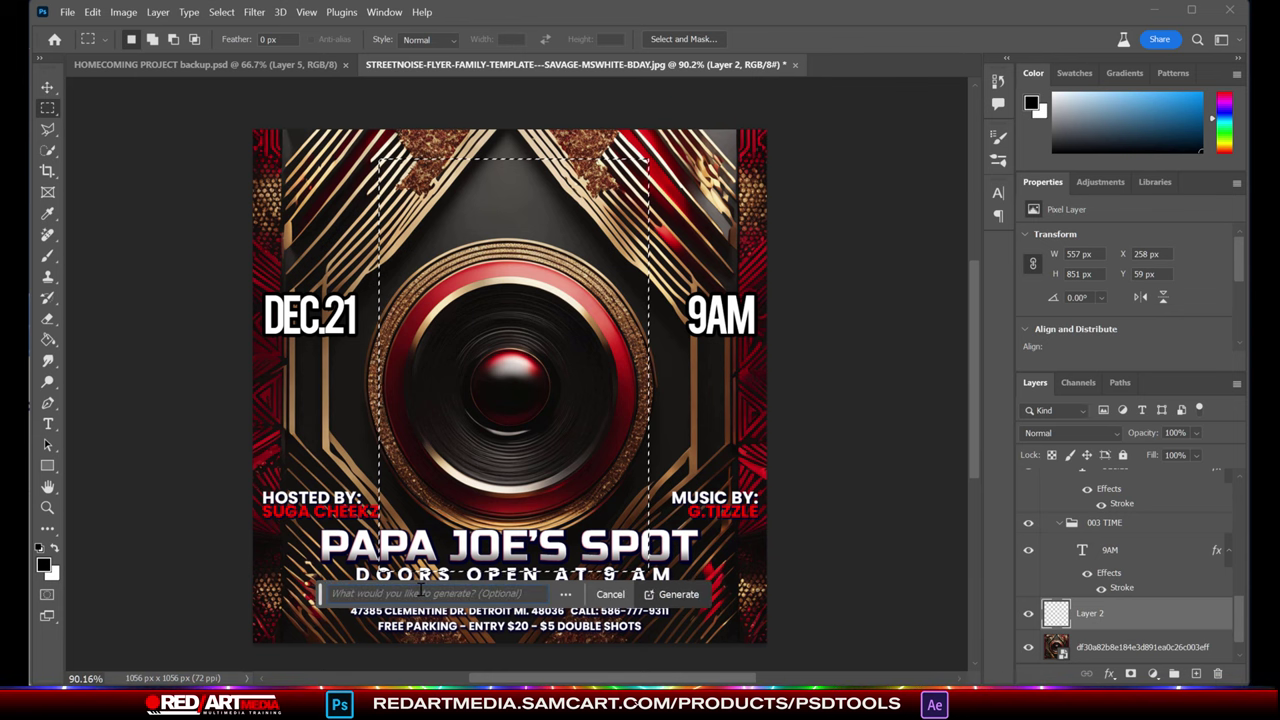
type("fema")
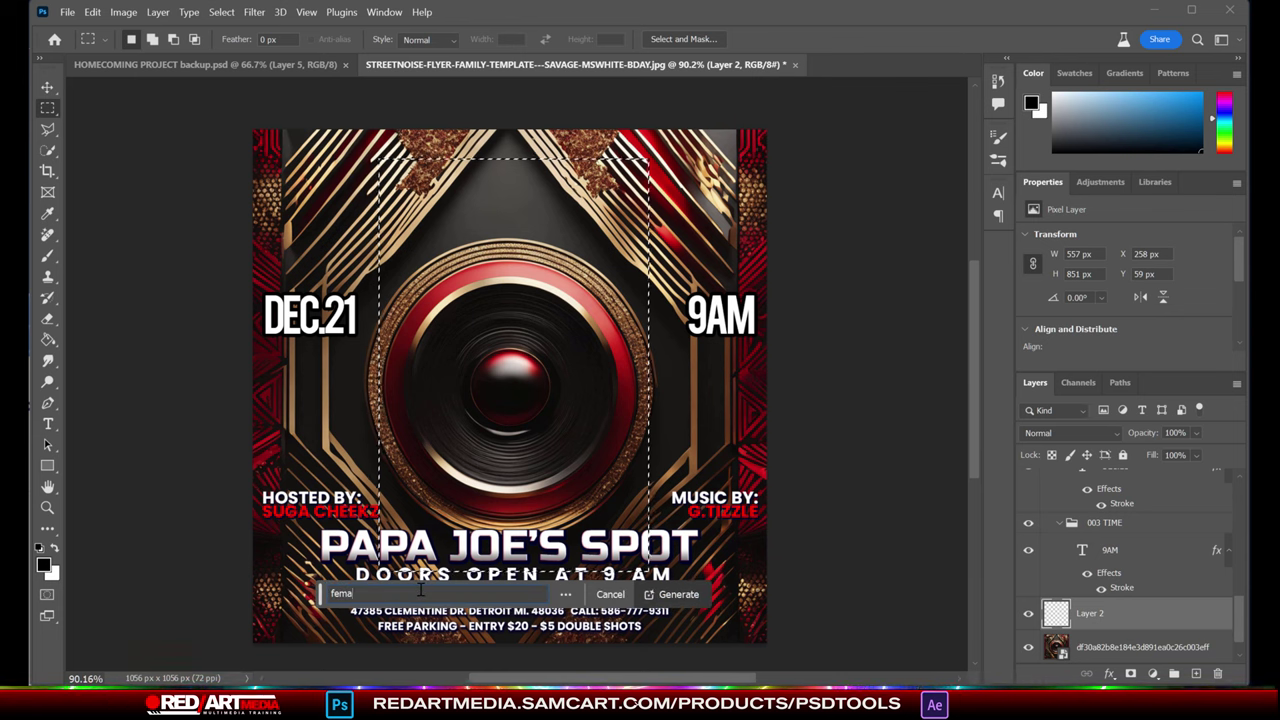
type("le ")
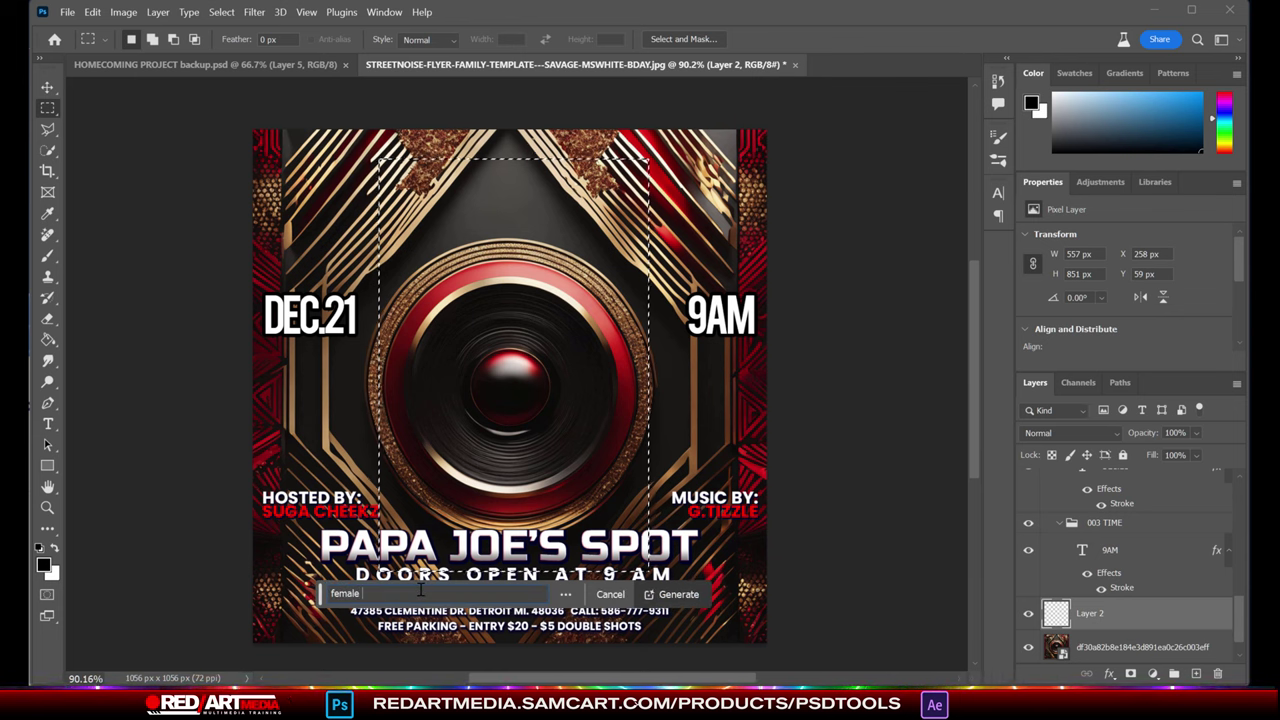
type("beautiful model")
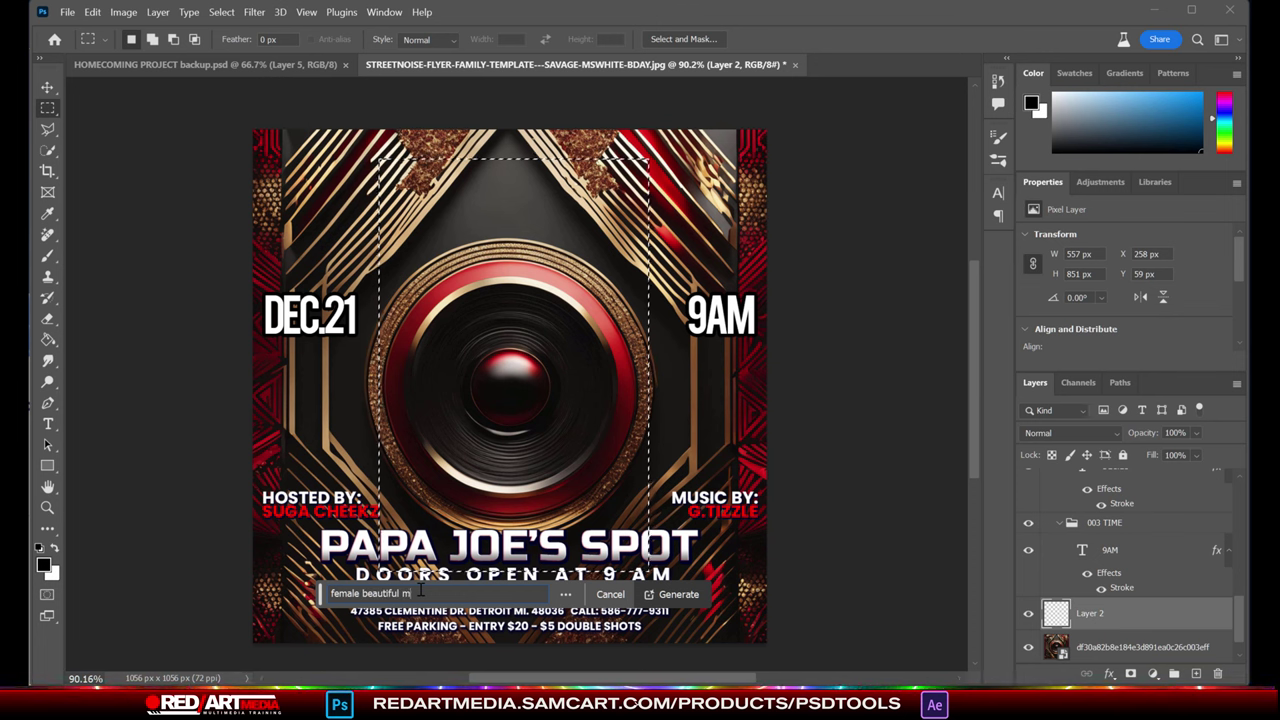
left_click(662, 598)
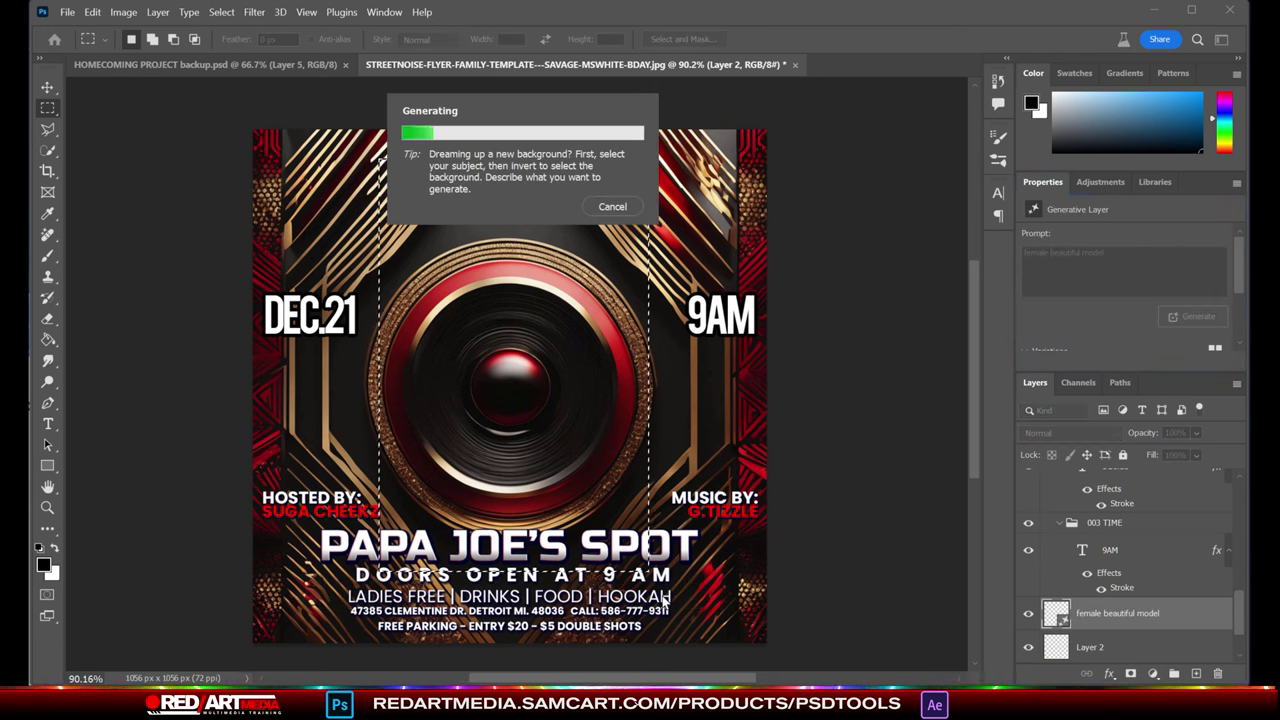
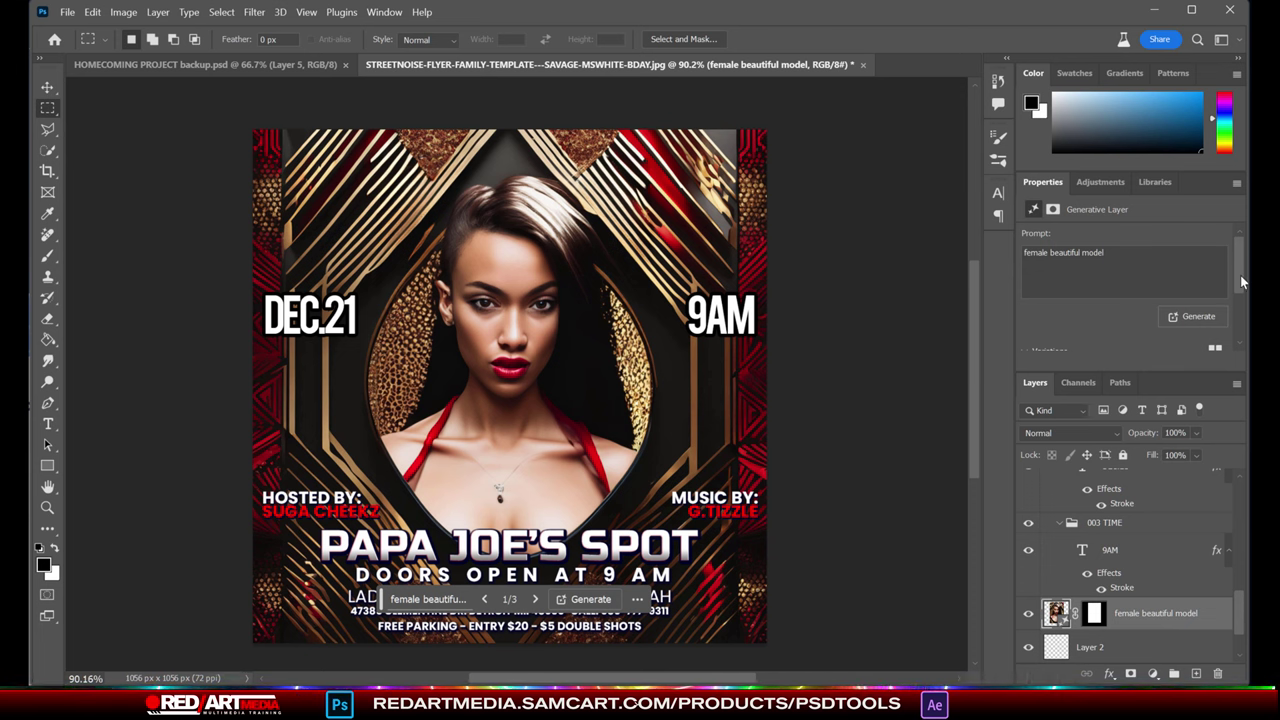
Compare the three variations of the first generated model and return to variation 1
left_click_drag(1241, 277, 1243, 320)
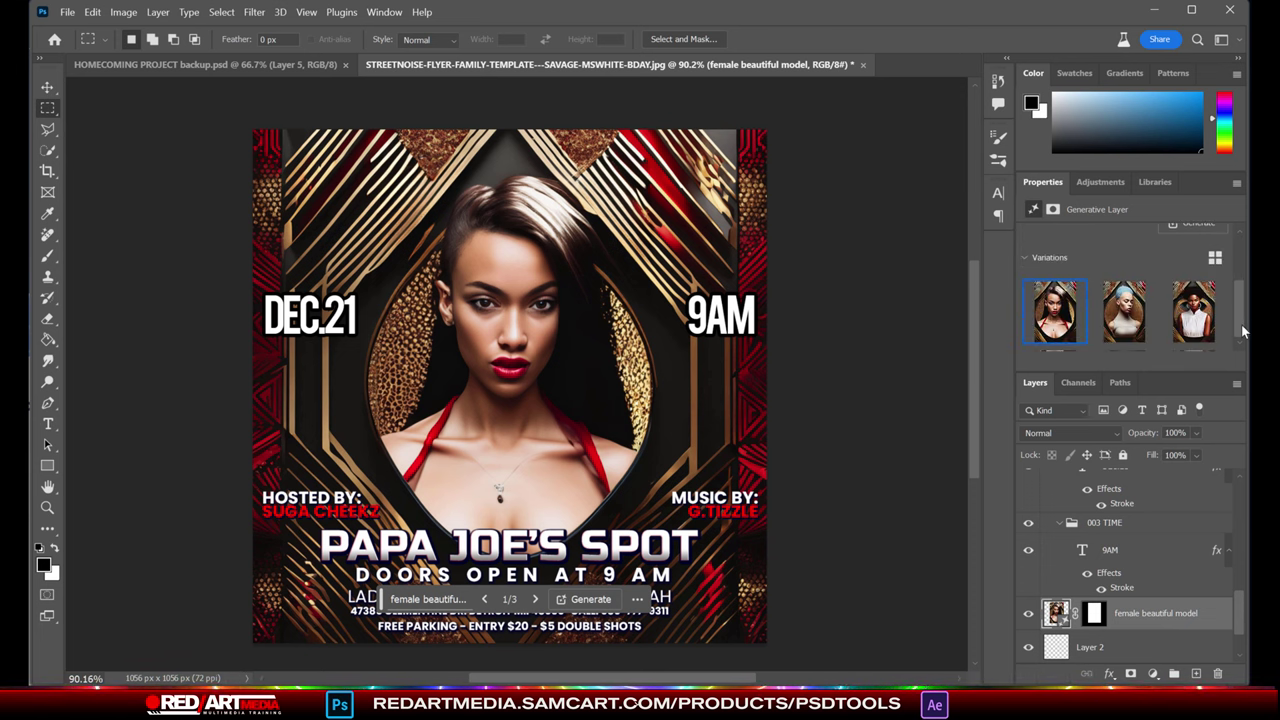
left_click(1133, 313)
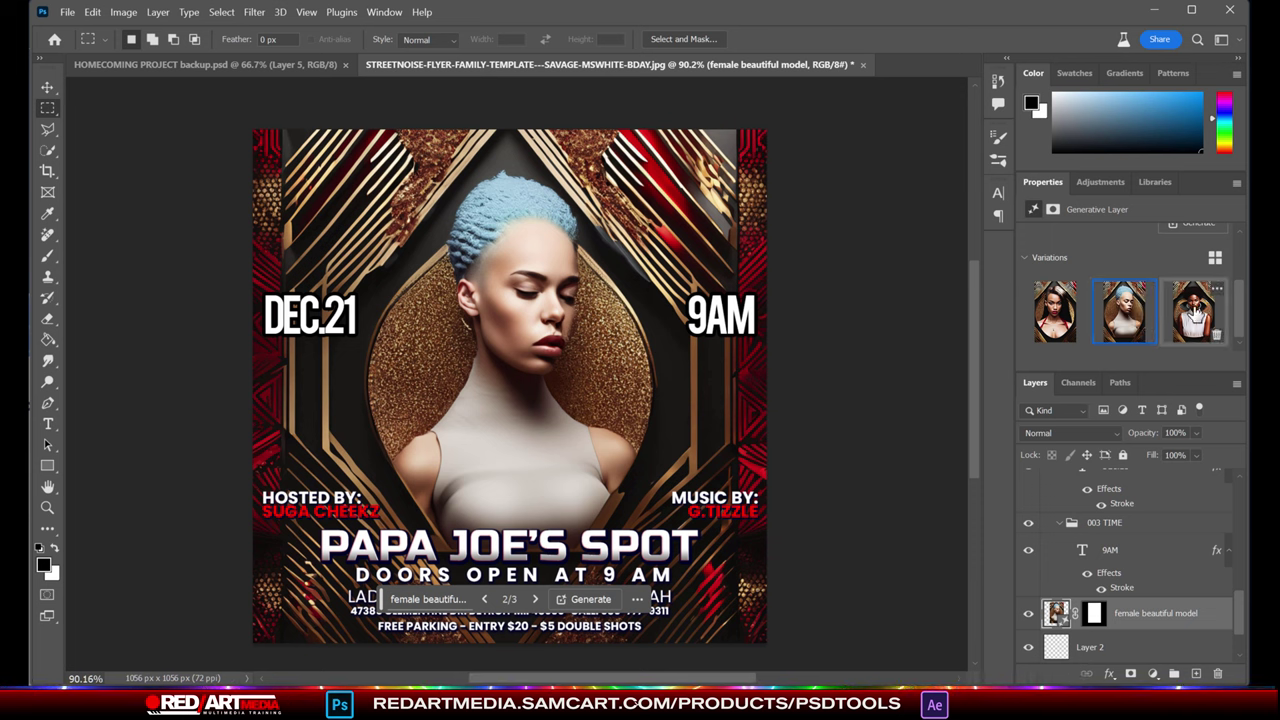
left_click(1203, 313)
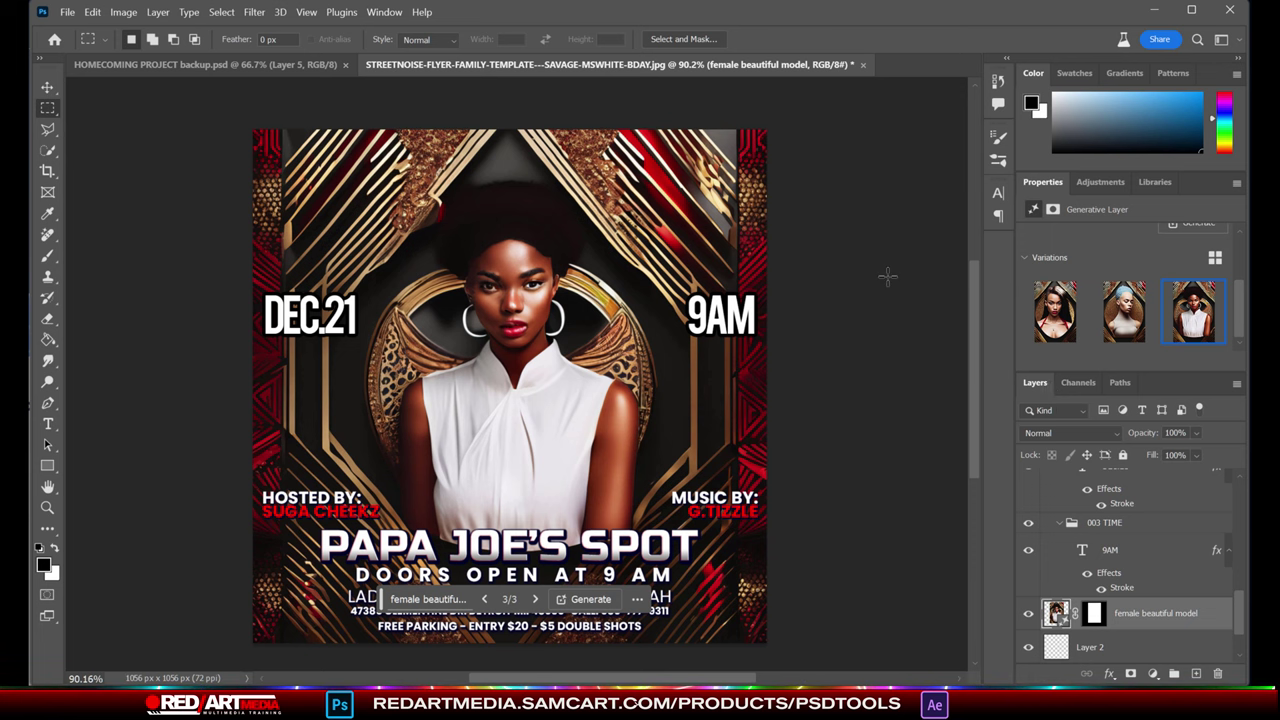
left_click(1045, 316)
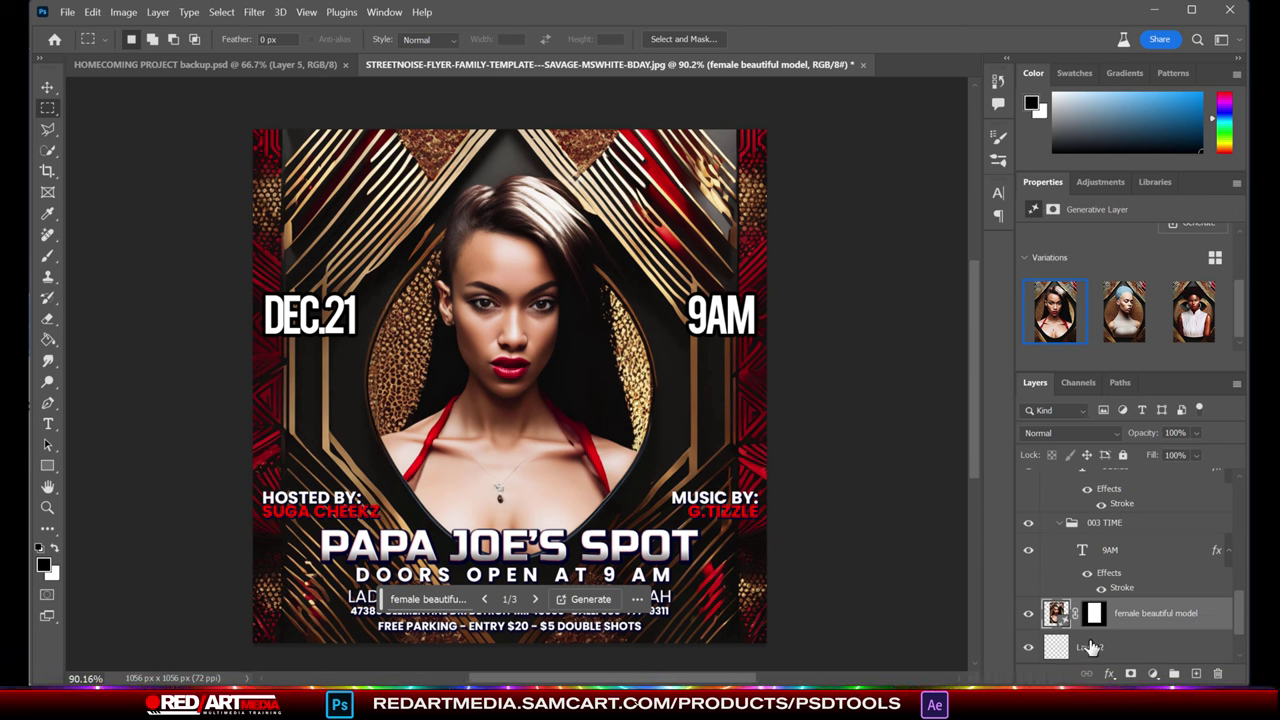
Hide the first model and generate 'beautiful female model' in a tall rectangle on Layer 2
left_click(1028, 613)
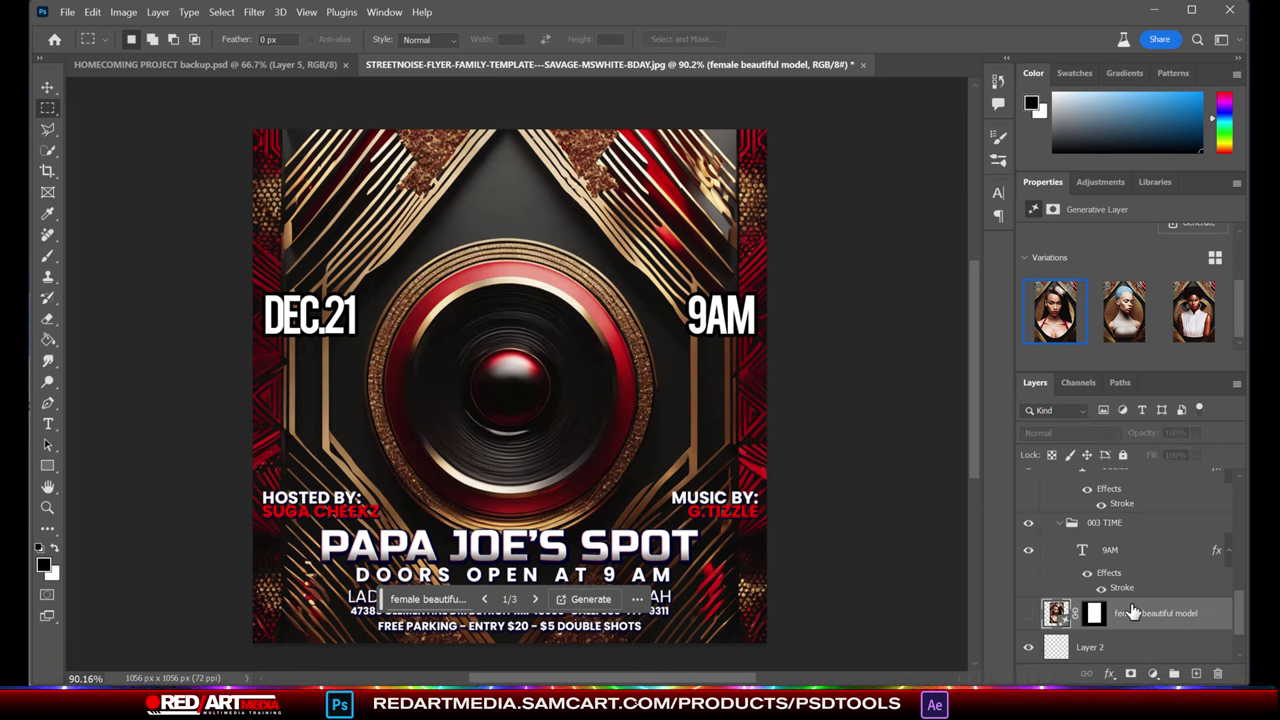
scroll(1138, 598, "down", 1)
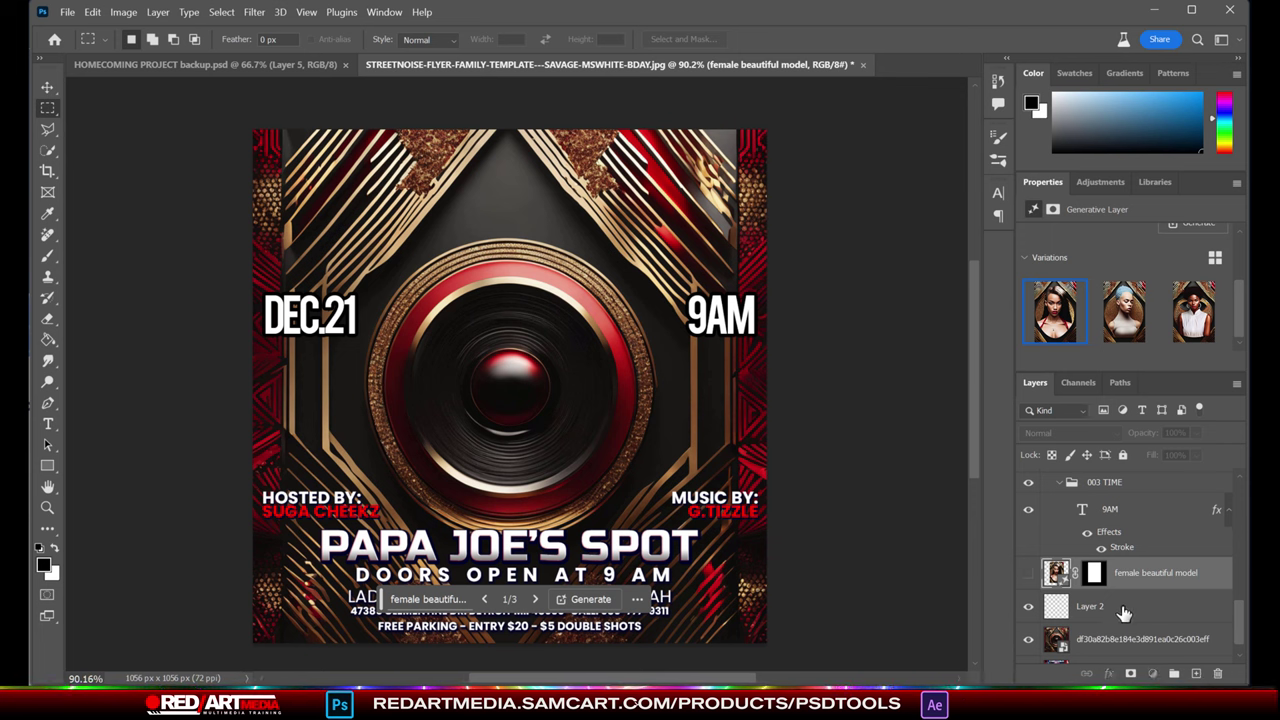
left_click(1122, 607)
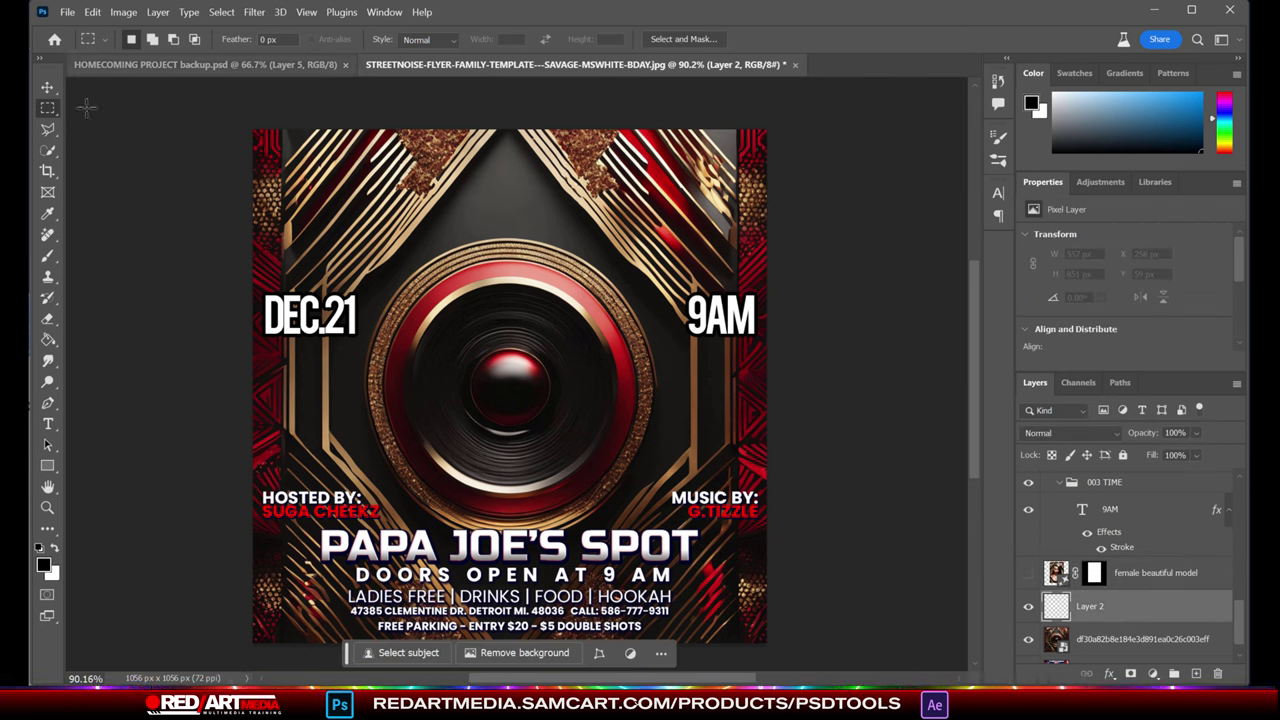
left_click_drag(404, 166, 633, 540)
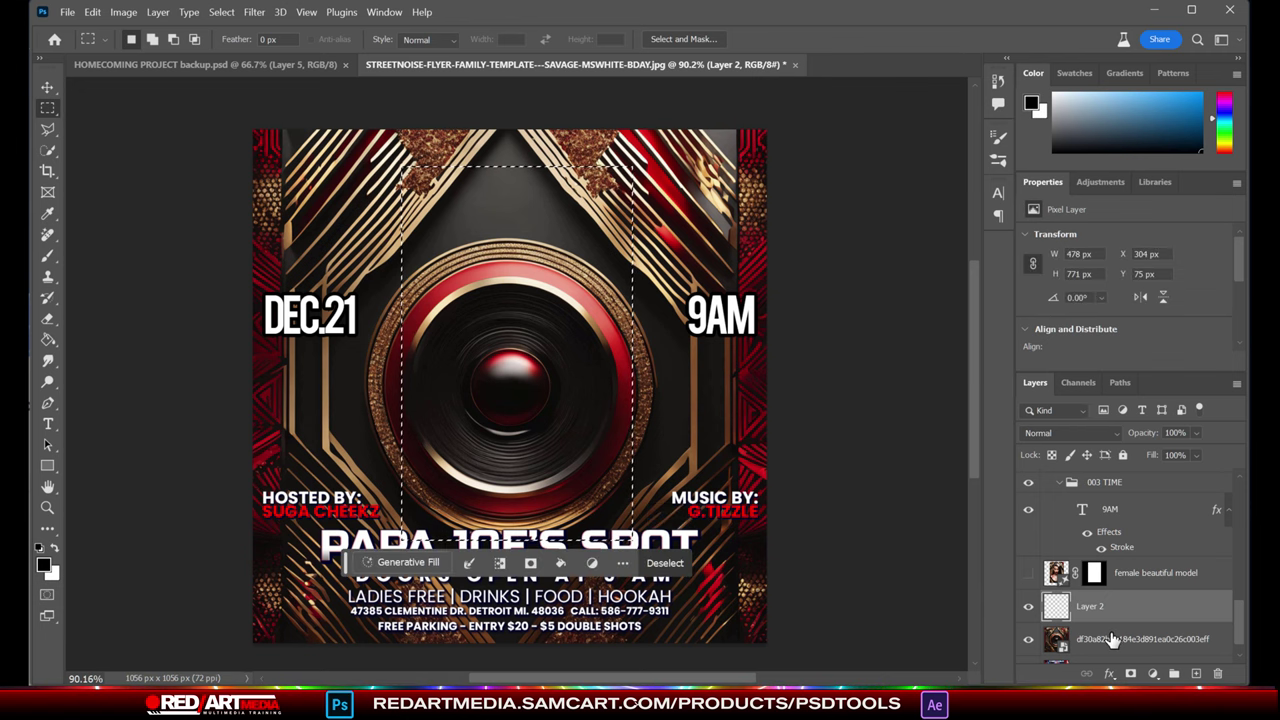
left_click(408, 563)
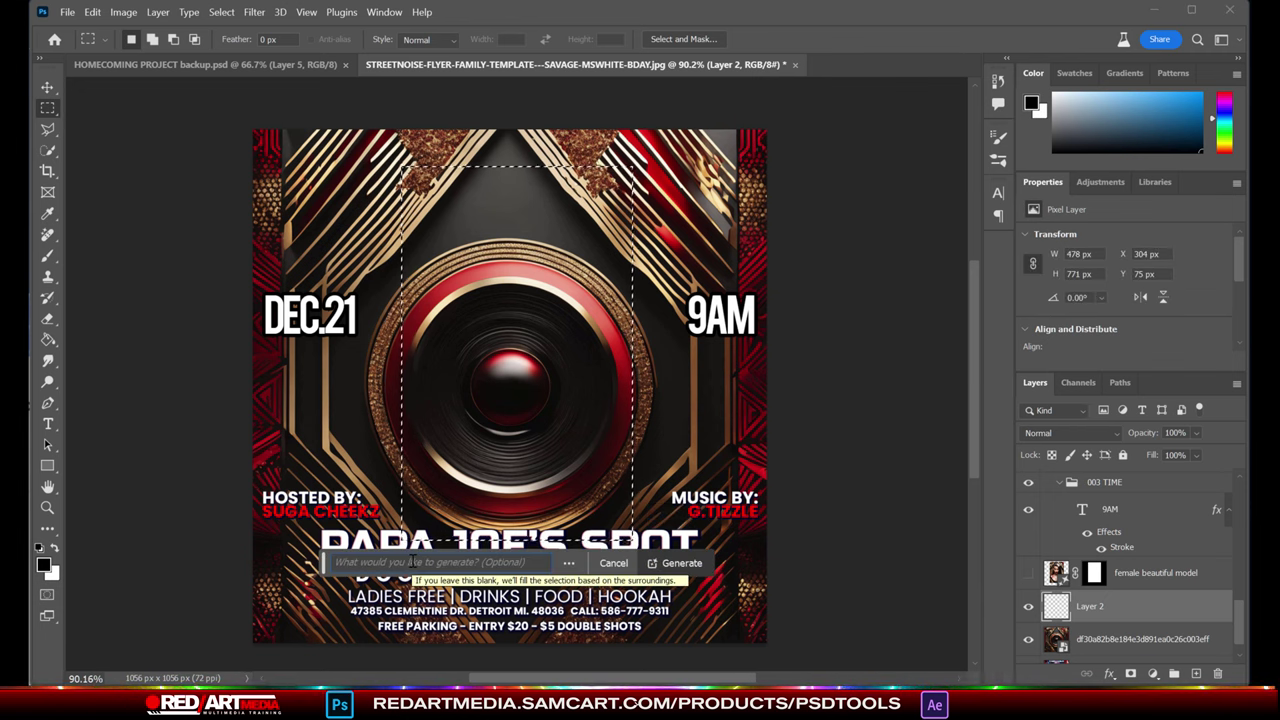
type("beautiful female model")
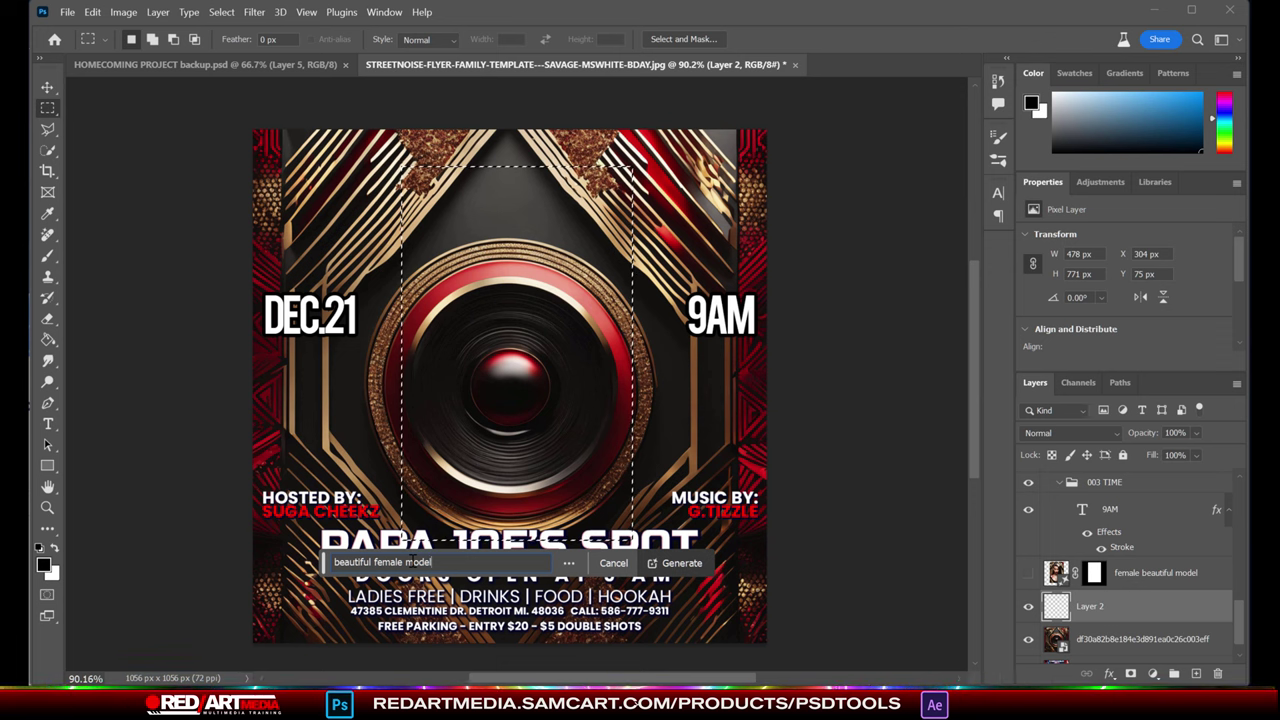
key("Return")
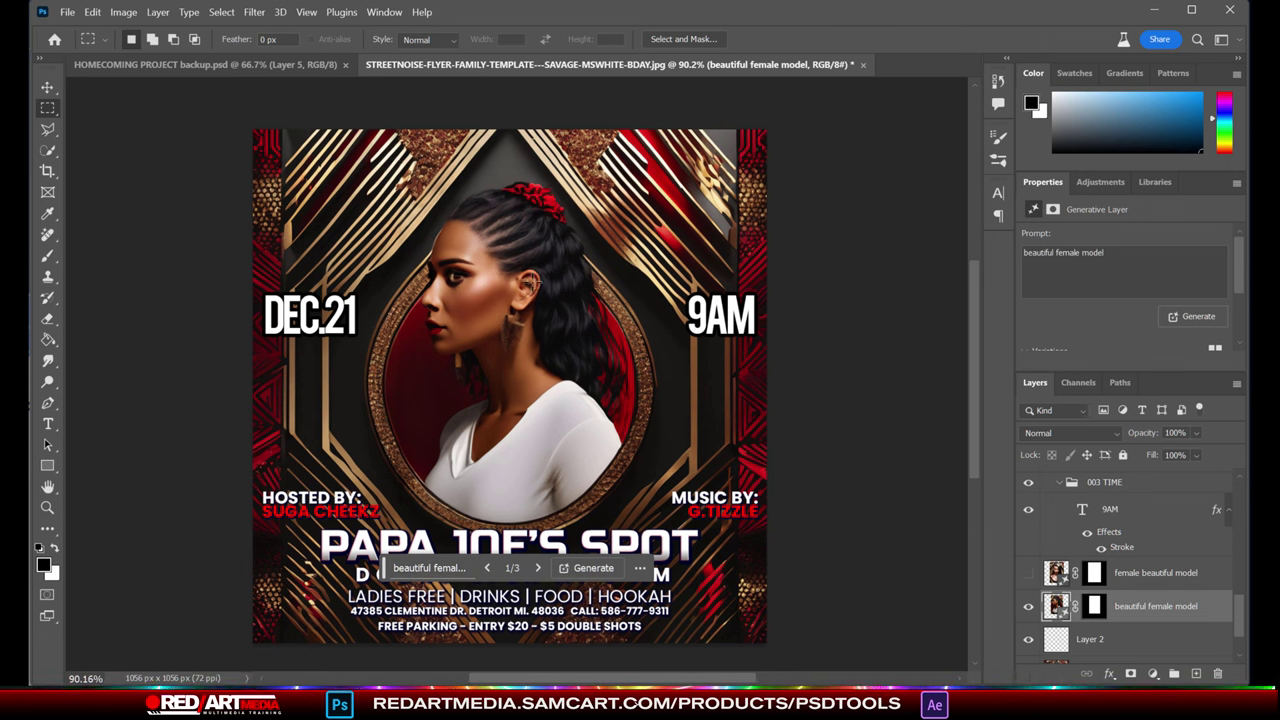
Preview the new model's second and third variations, keeping variation 3 of 3
scroll(1127, 596, "up", 3)
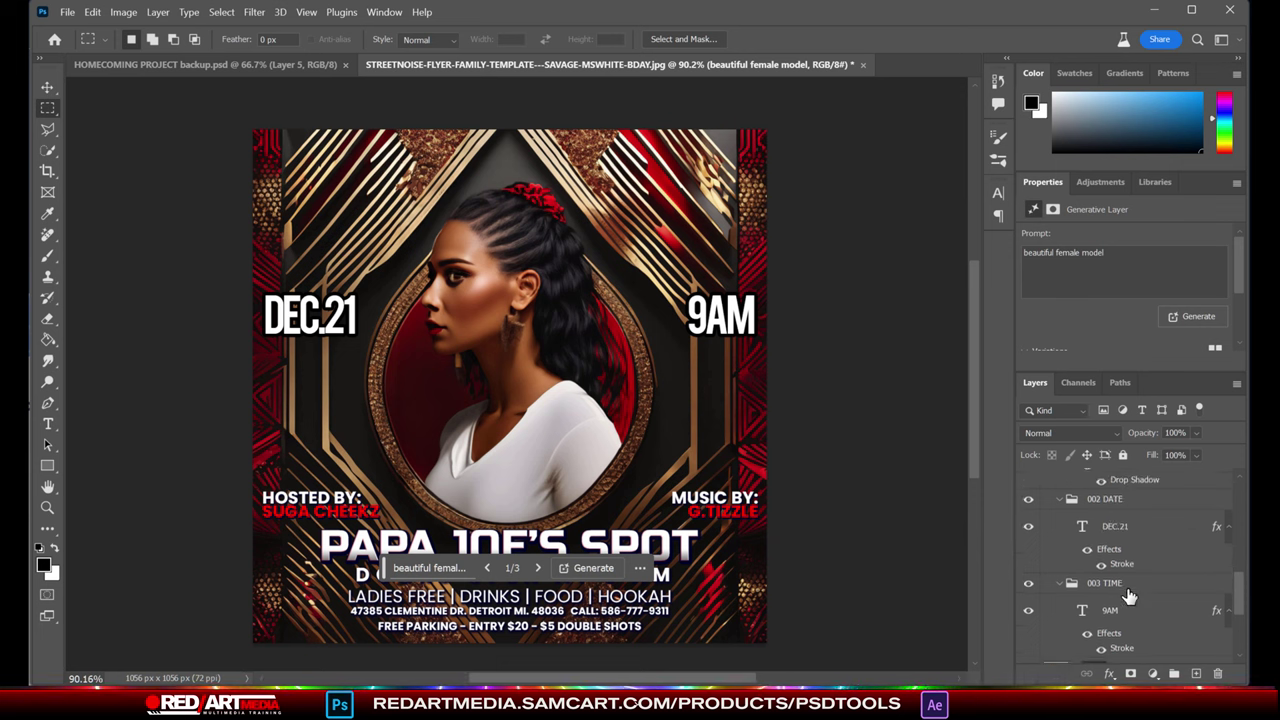
scroll(1127, 596, "up", 2)
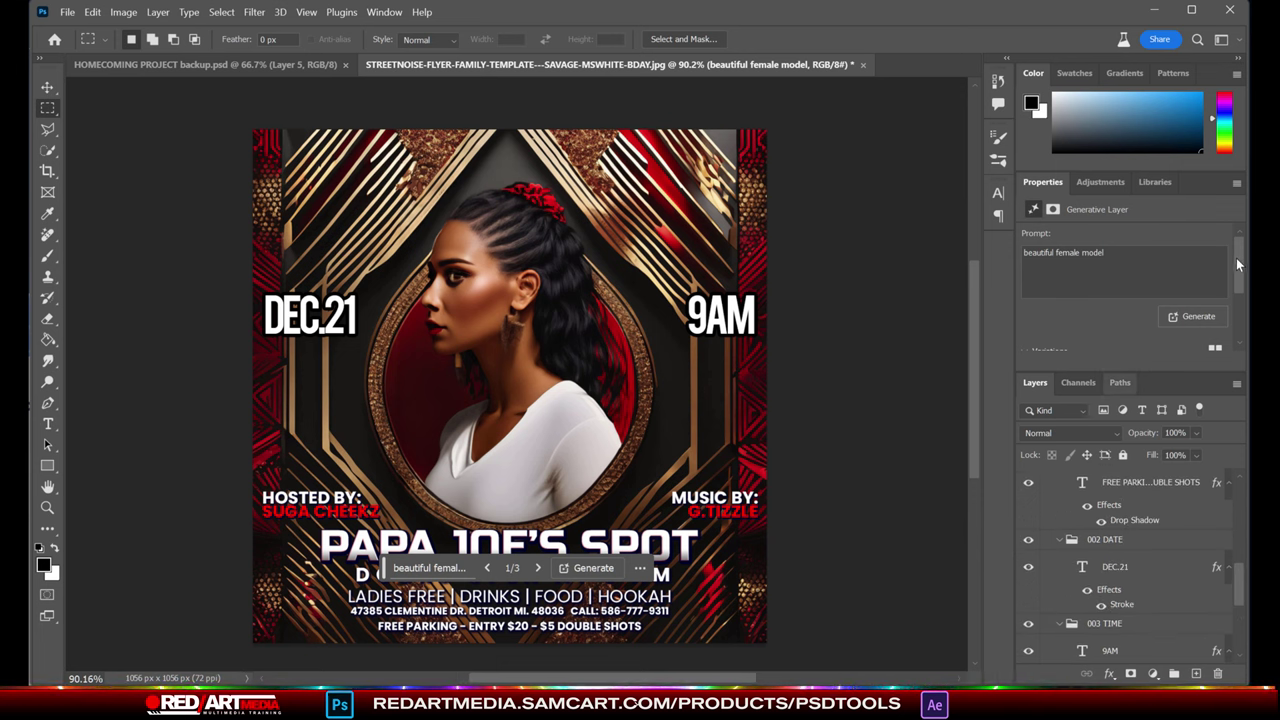
left_click_drag(1237, 264, 1230, 306)
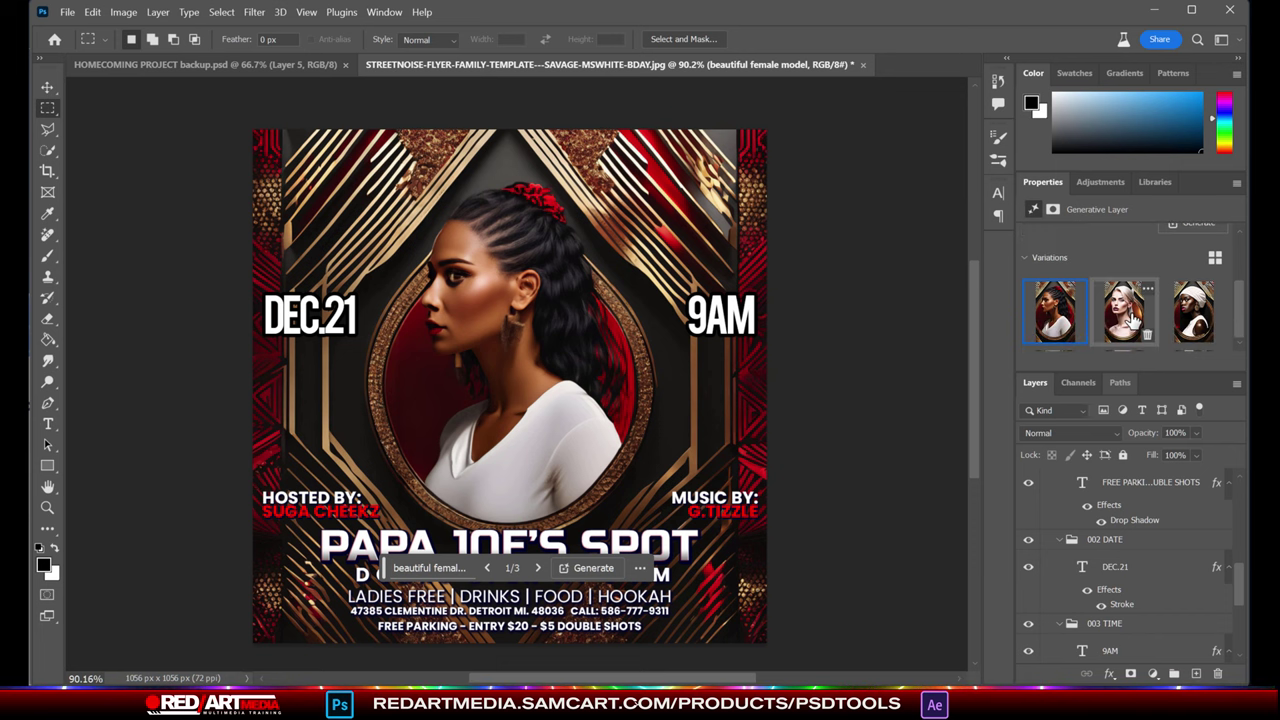
left_click(1133, 322)
left_click(1195, 315)
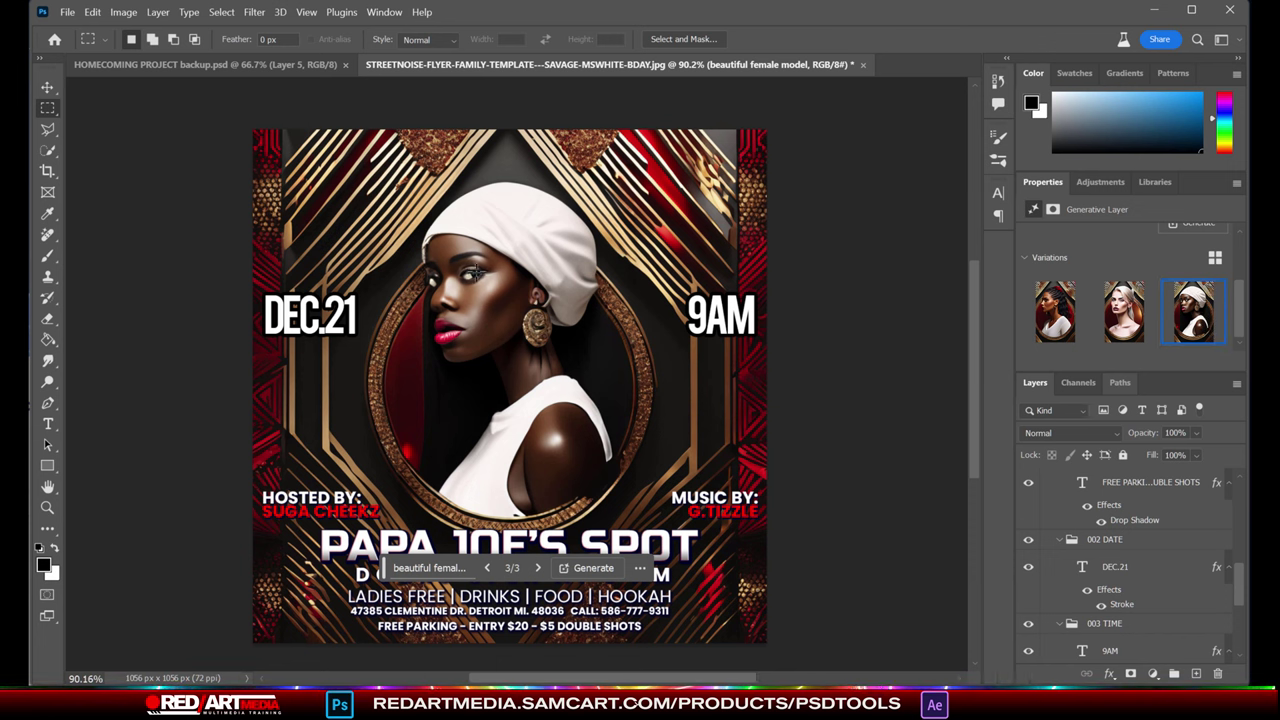
scroll(1125, 485, "down", 4)
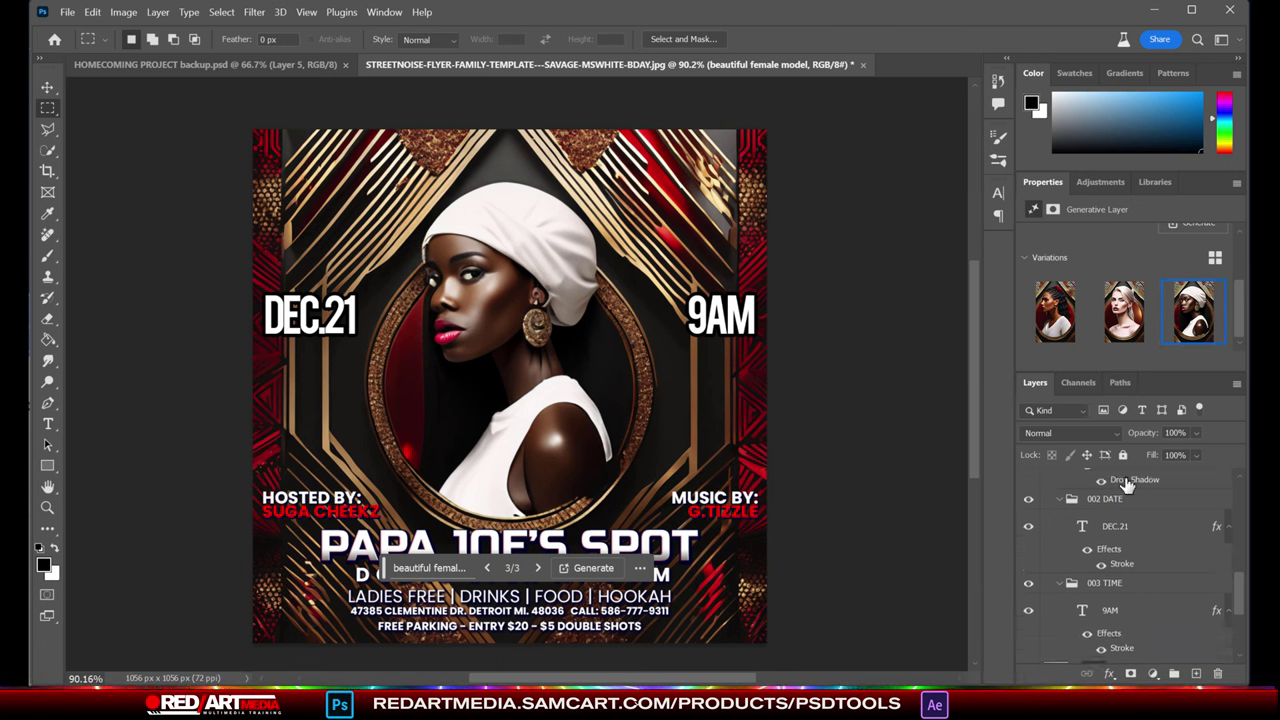
Hide the new model and collapse the 003 TIME, ADDITIONAL INFO and ALL TEXT OVERLAY TEMPLATE groups
left_click(1028, 626)
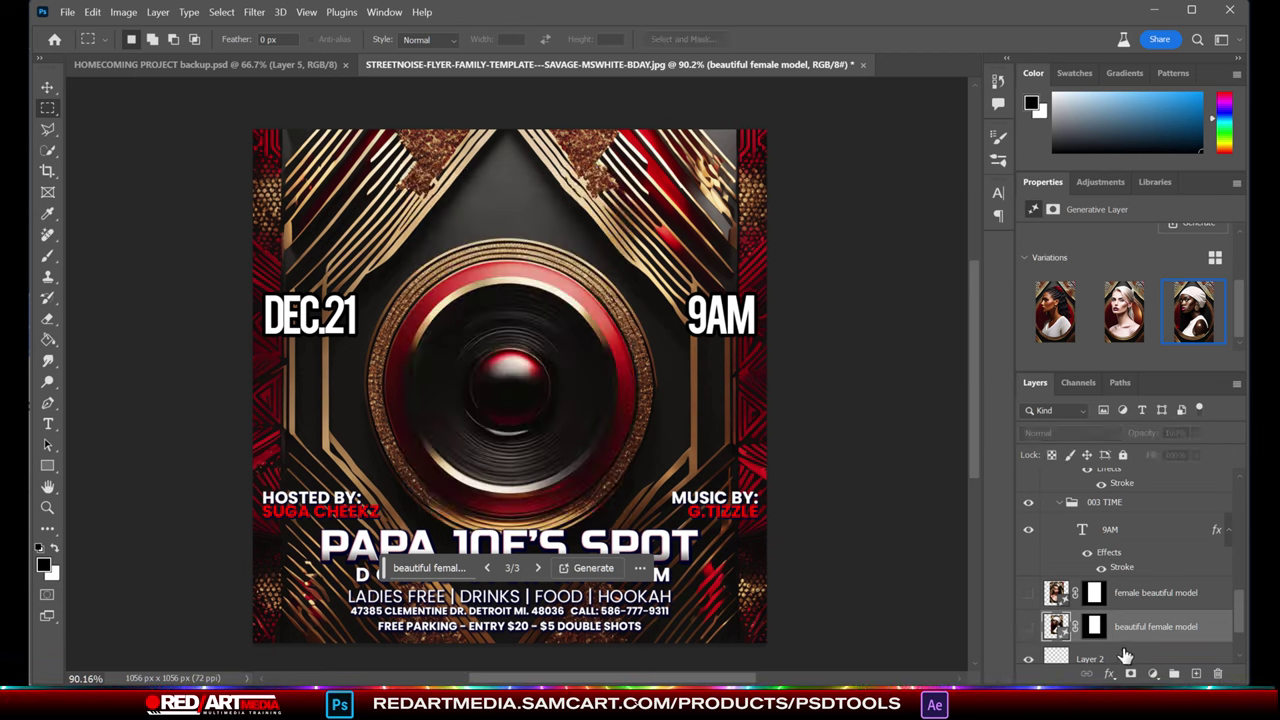
left_click(1147, 593)
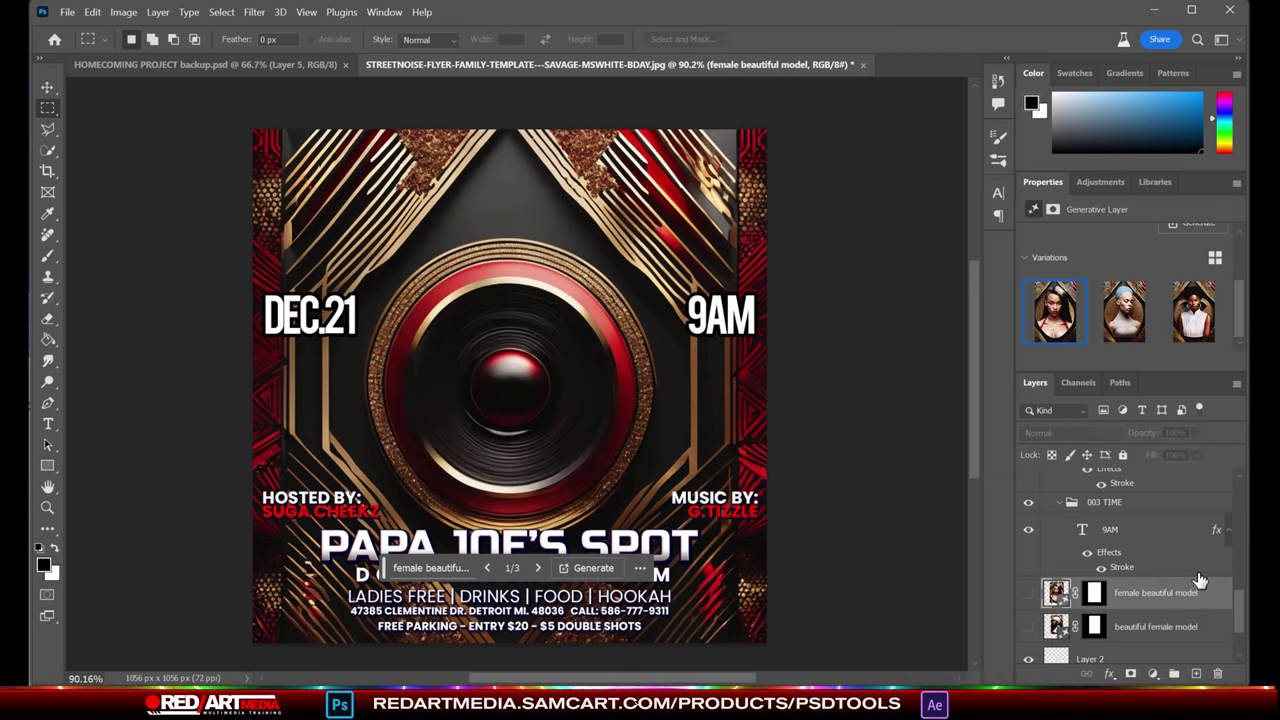
left_click(1060, 502)
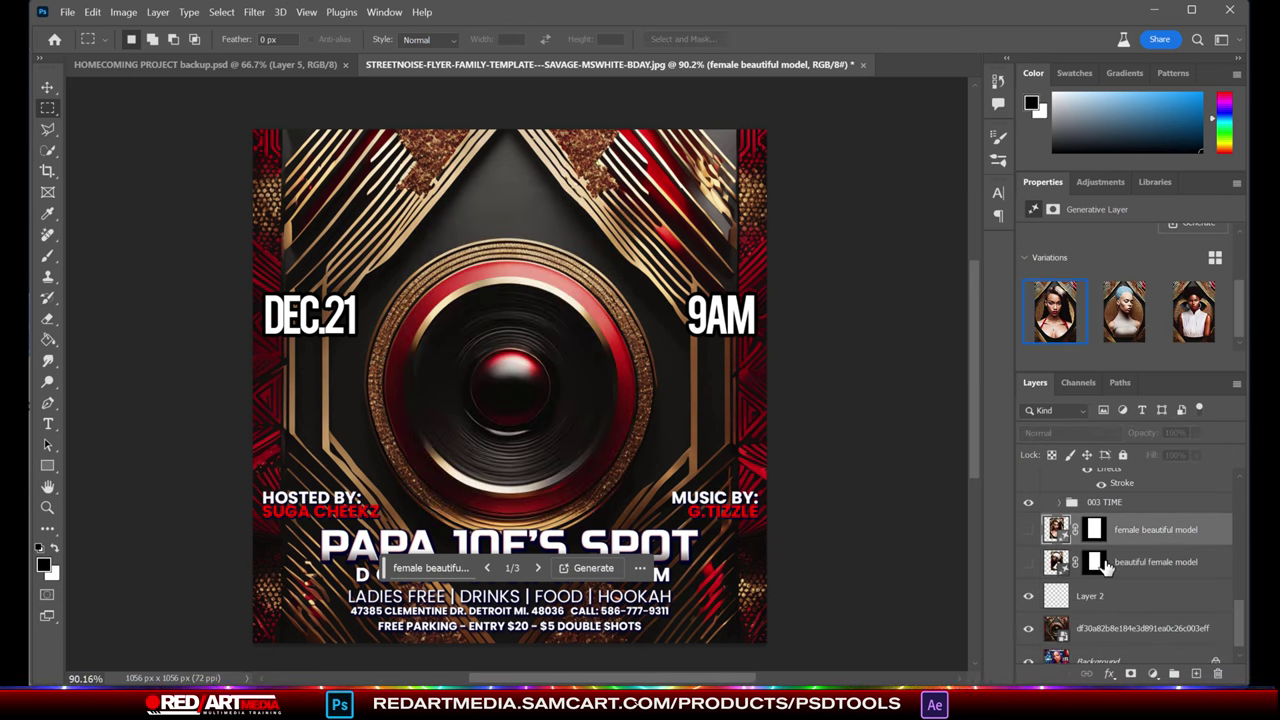
scroll(1105, 565, "up", 2)
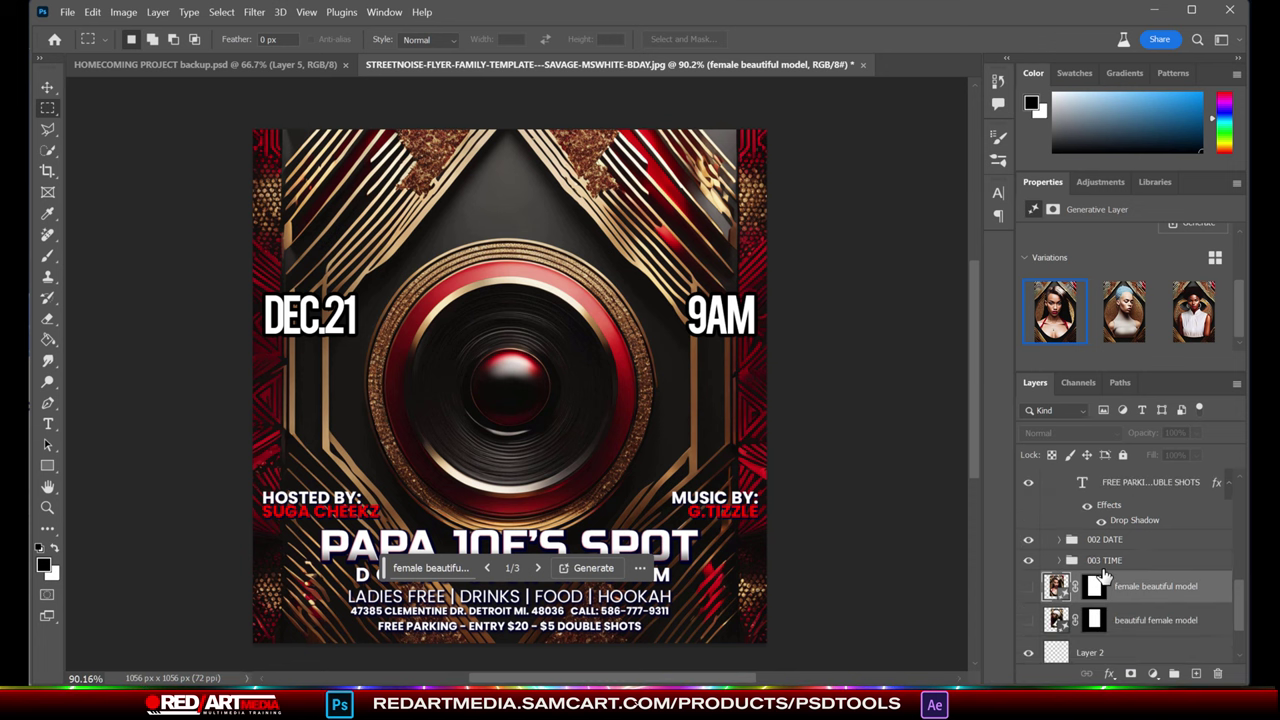
scroll(1105, 570, "up", 3)
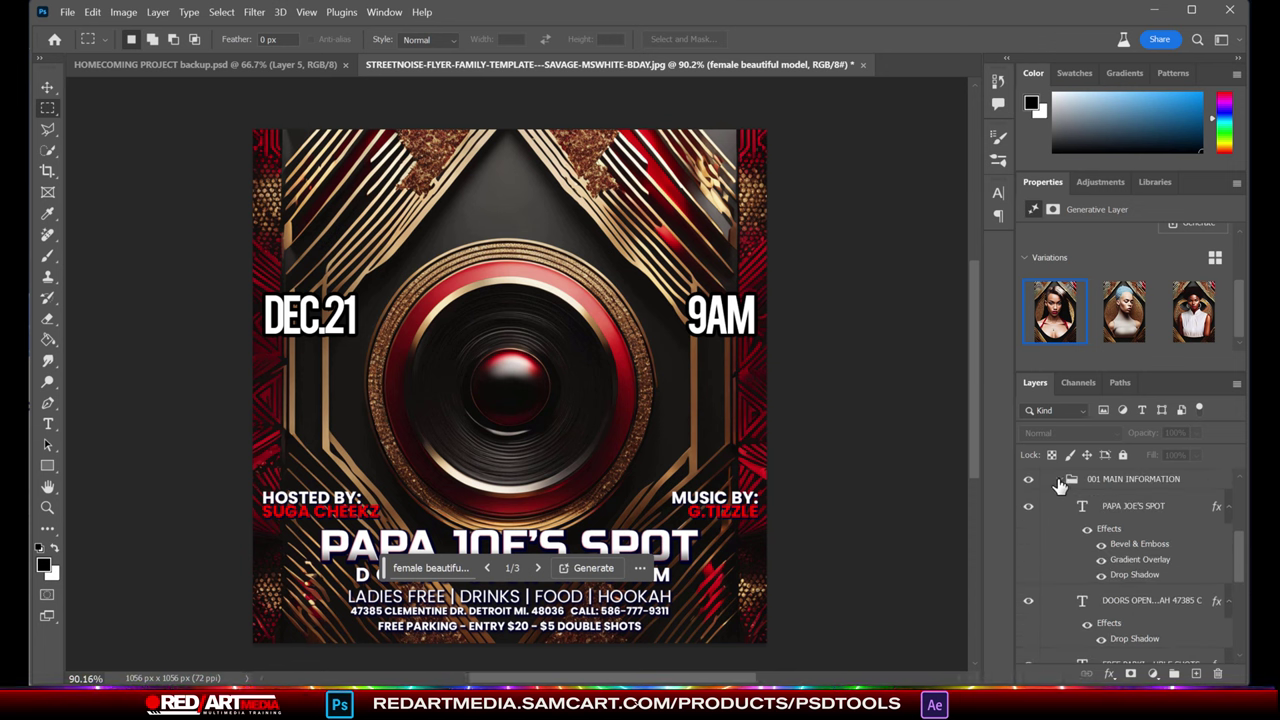
scroll(1050, 480, "up", 5)
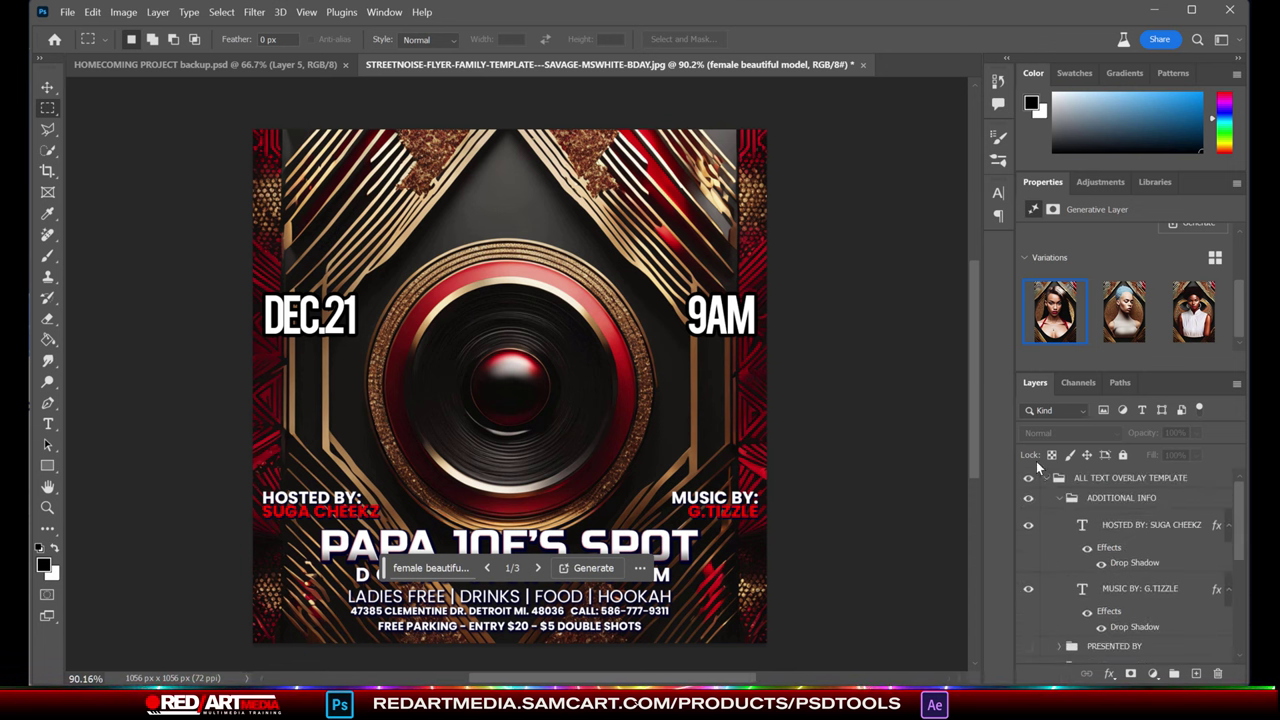
left_click(1060, 497)
left_click(1047, 478)
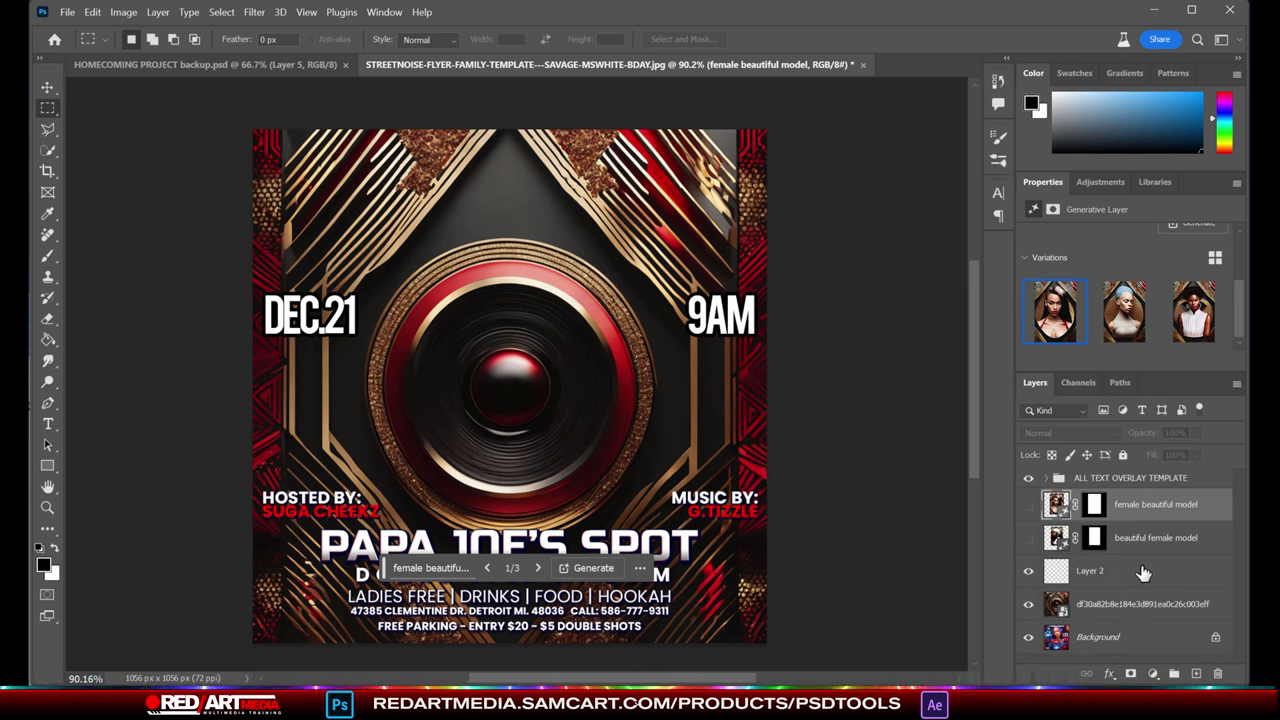
Delete both generated model layers and Layer 2, then add a new empty layer
key("Delete")
key("Delete")
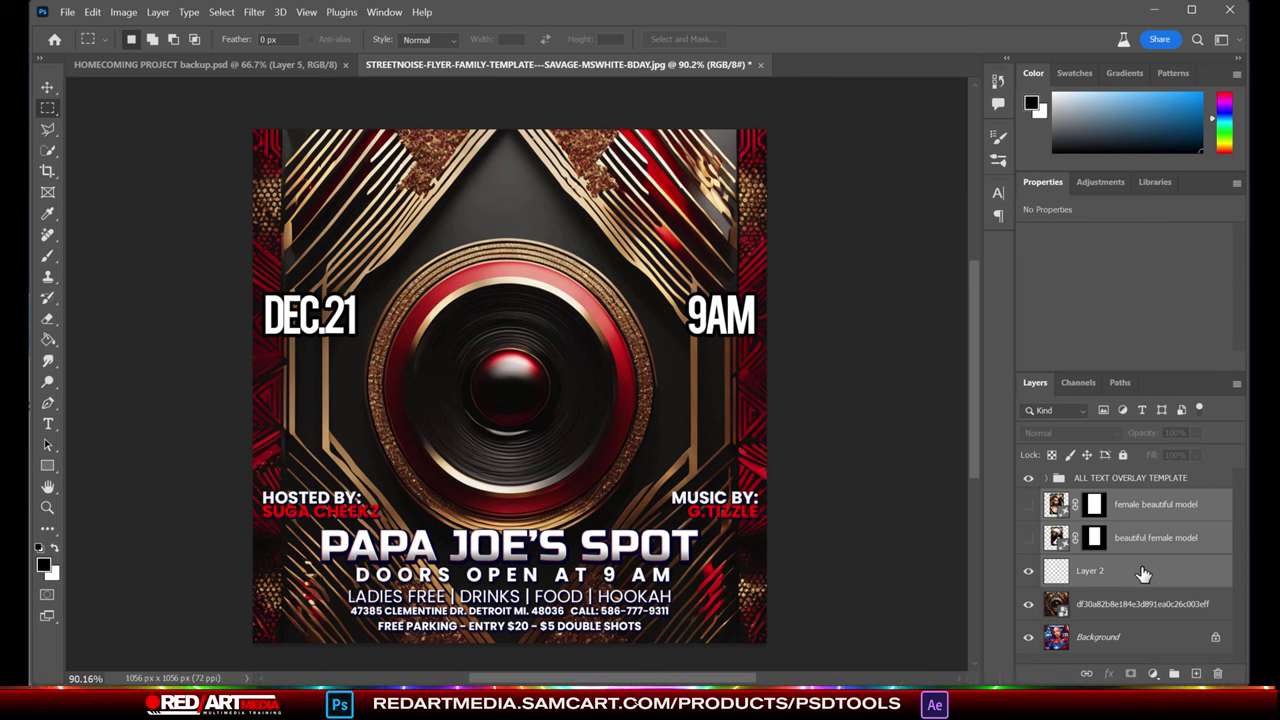
key("Delete")
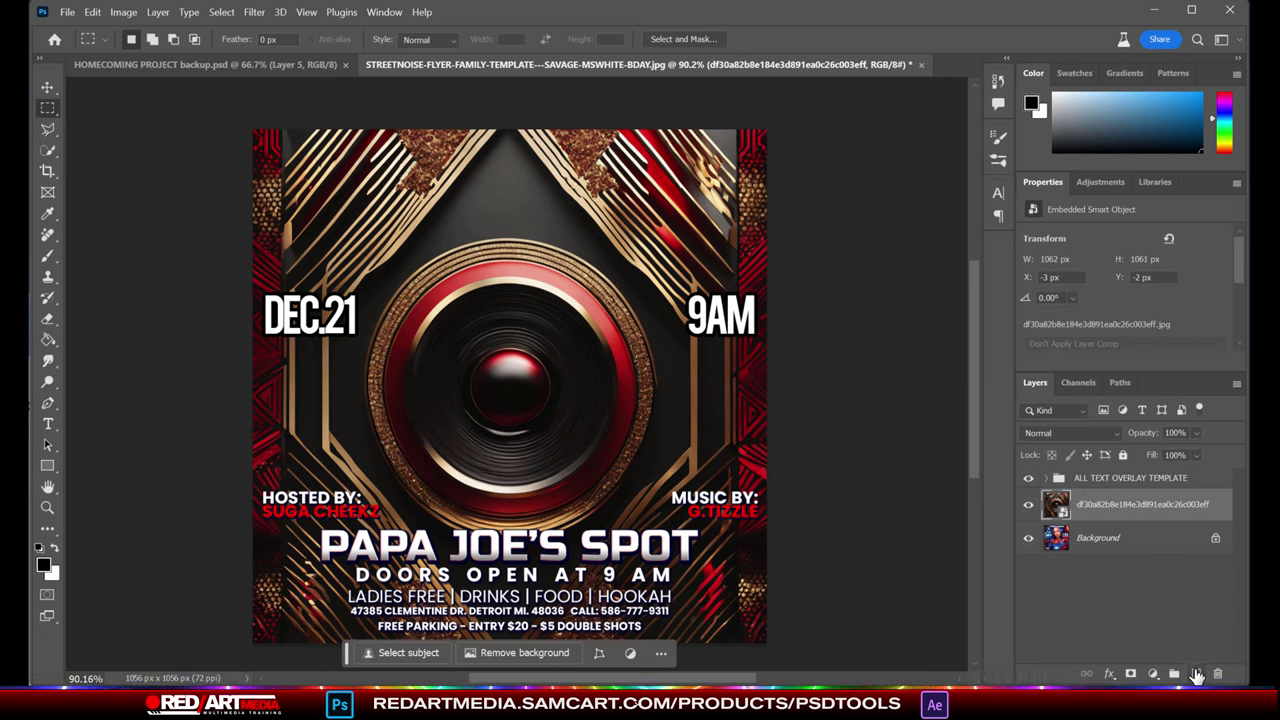
left_click(1197, 675)
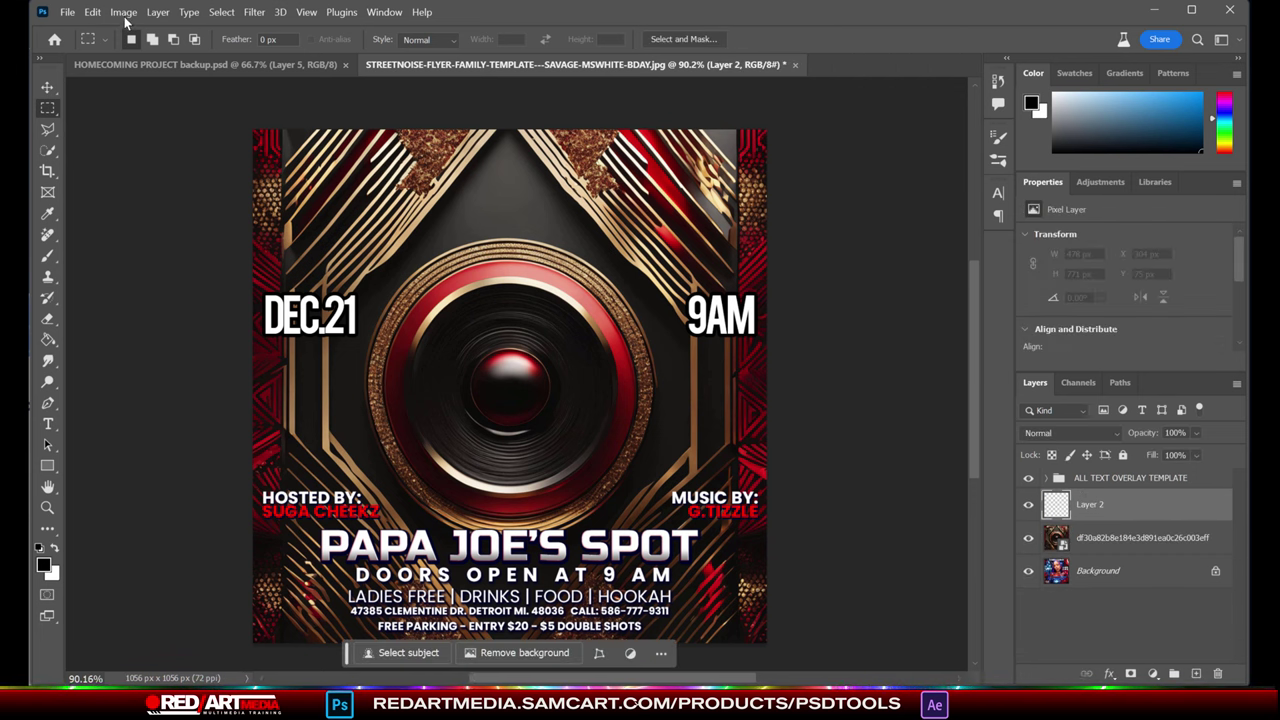
left_click(67, 11)
In Place Embedded, browse into the VIXENS folder and select the big-and-beautiful image
mouse_move(92, 11)
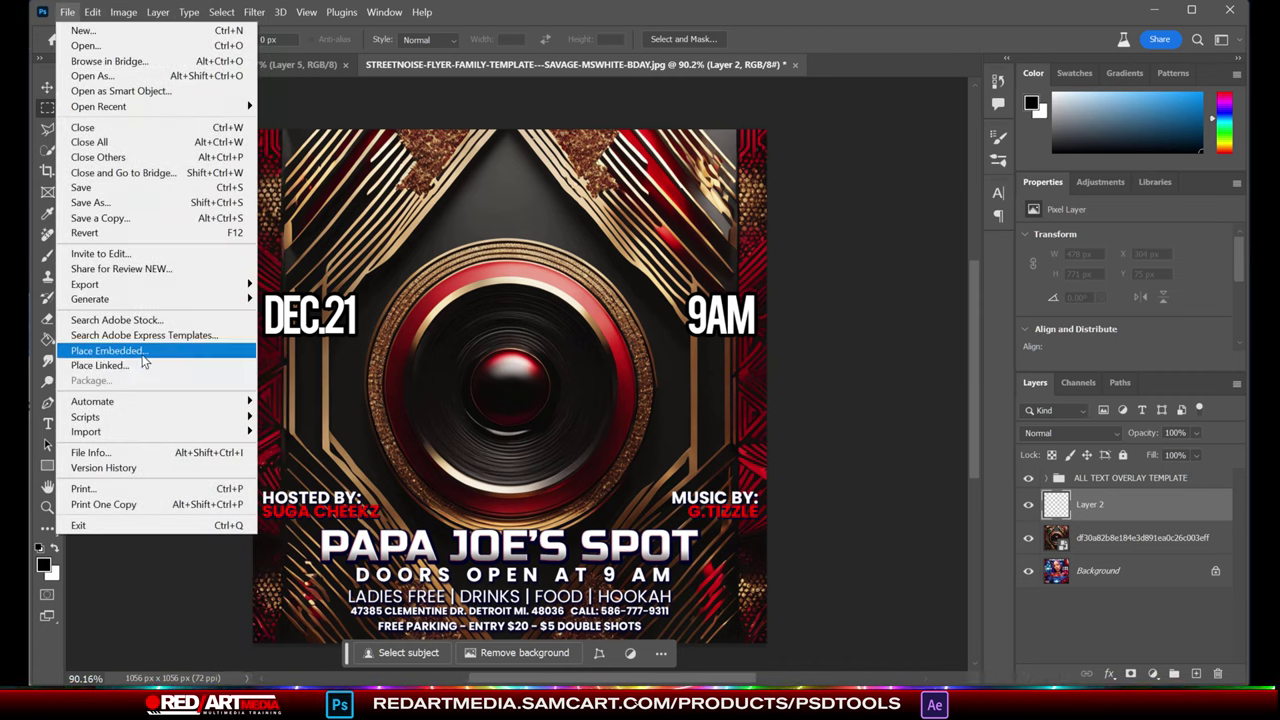
left_click(143, 355)
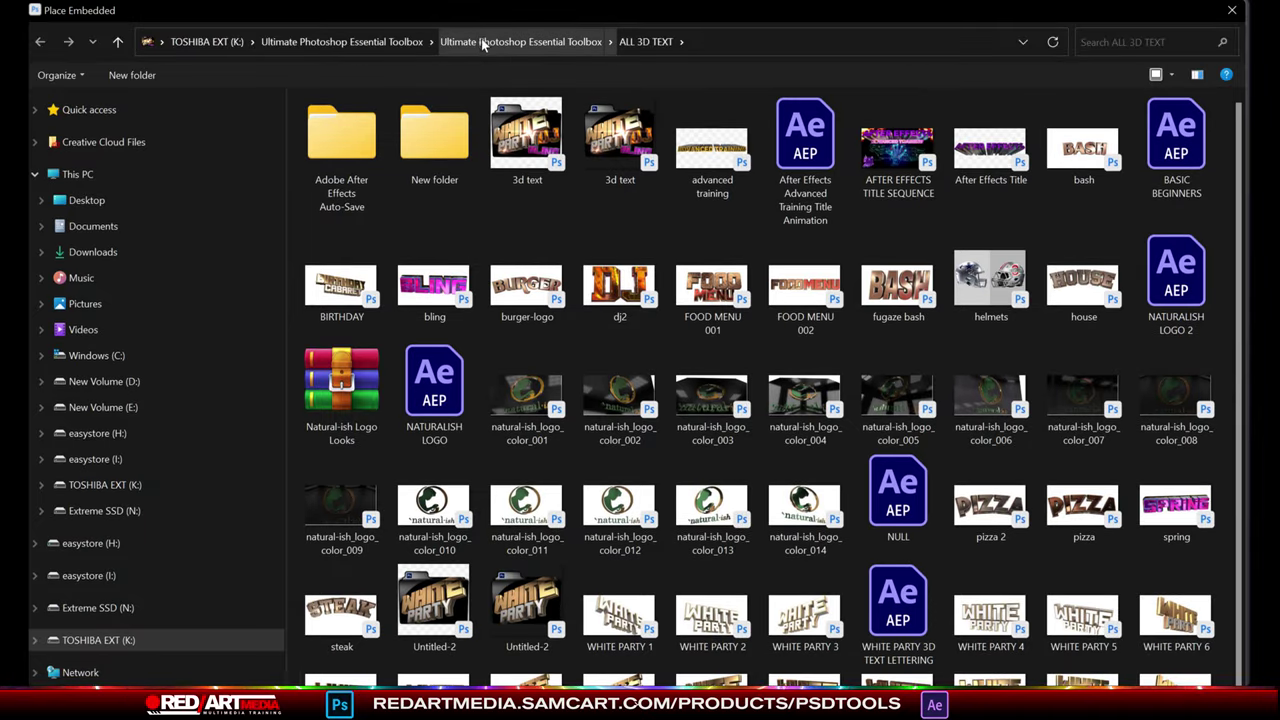
left_click(482, 42)
scroll(681, 481, "down", 3)
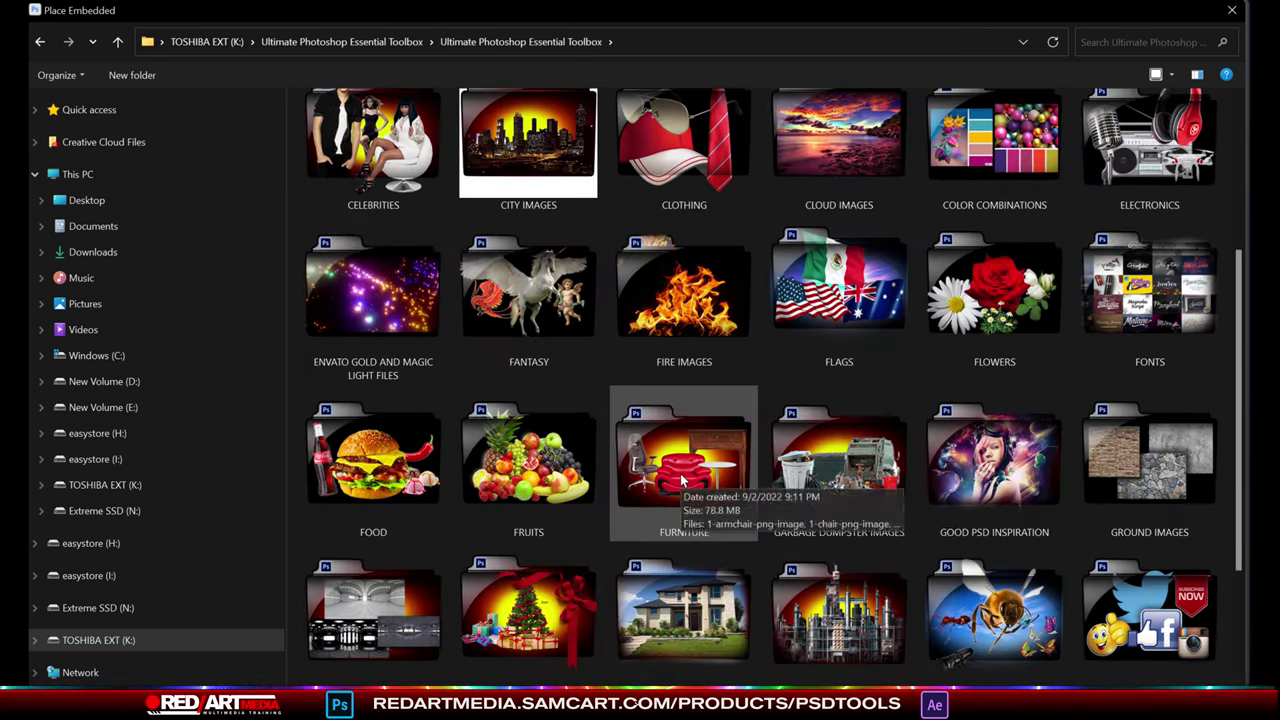
scroll(681, 481, "down", 5)
left_click(684, 600)
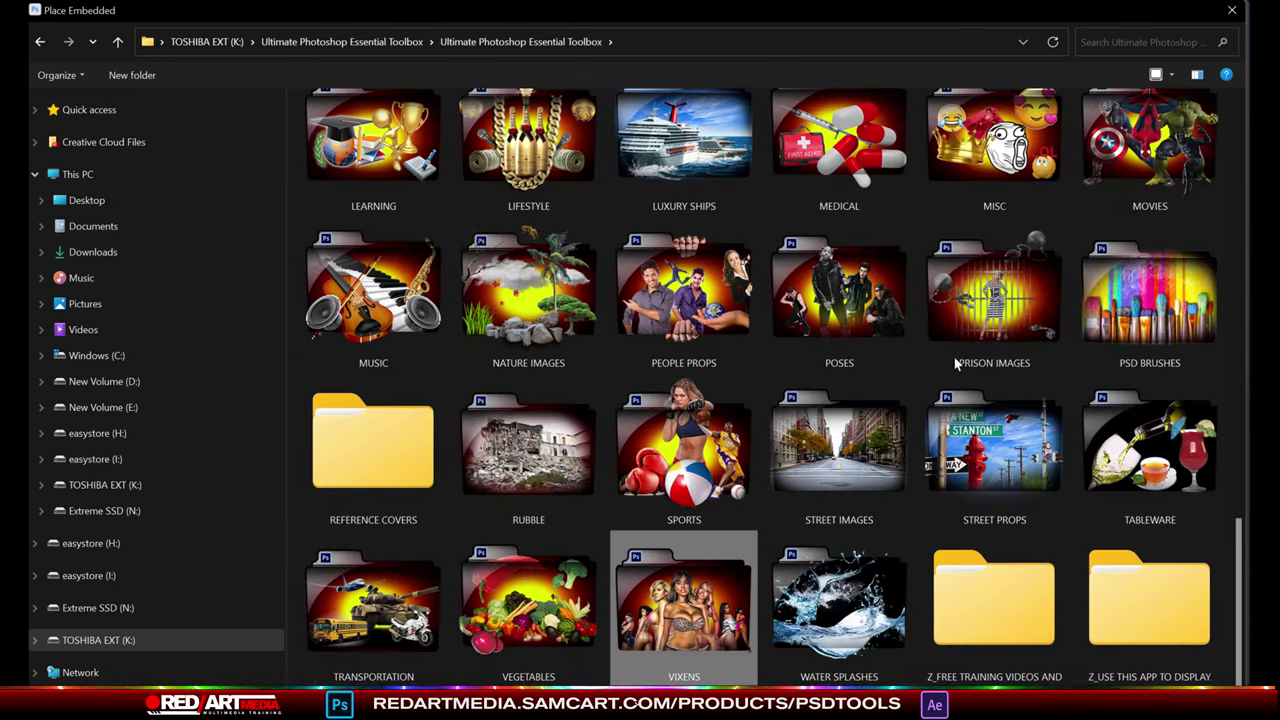
double_click(676, 572)
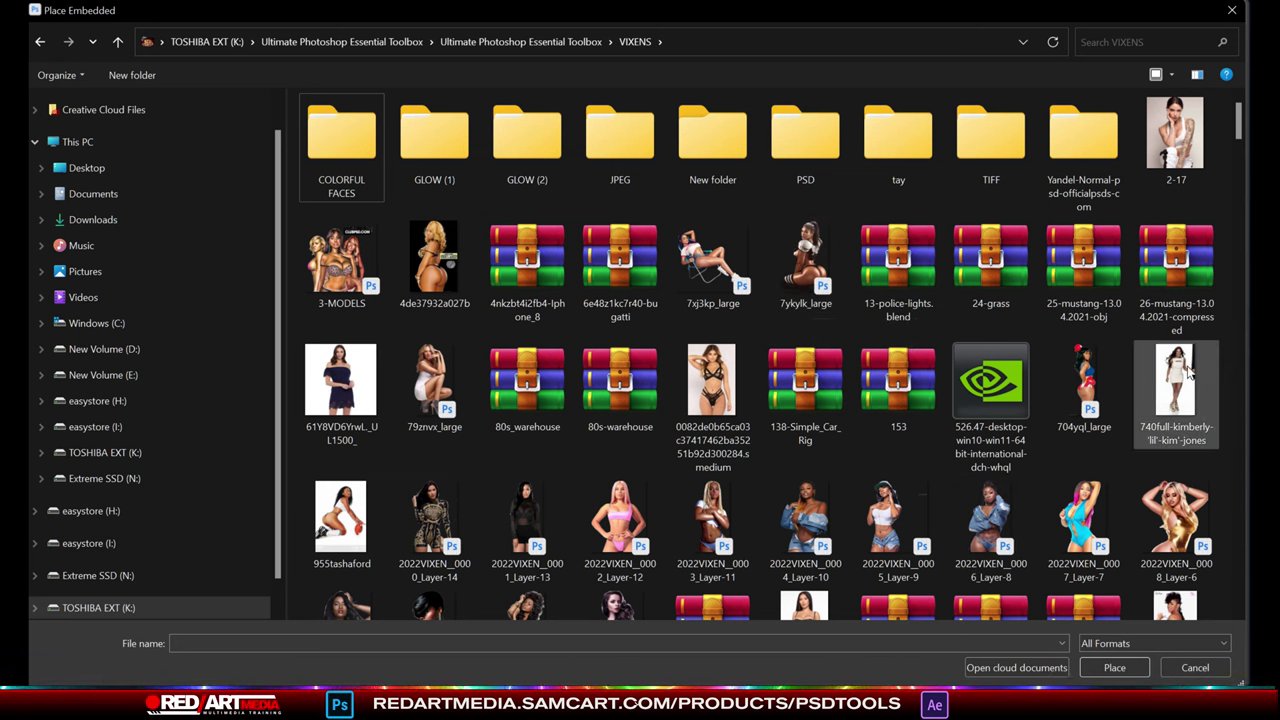
left_click_drag(1238, 126, 1240, 186)
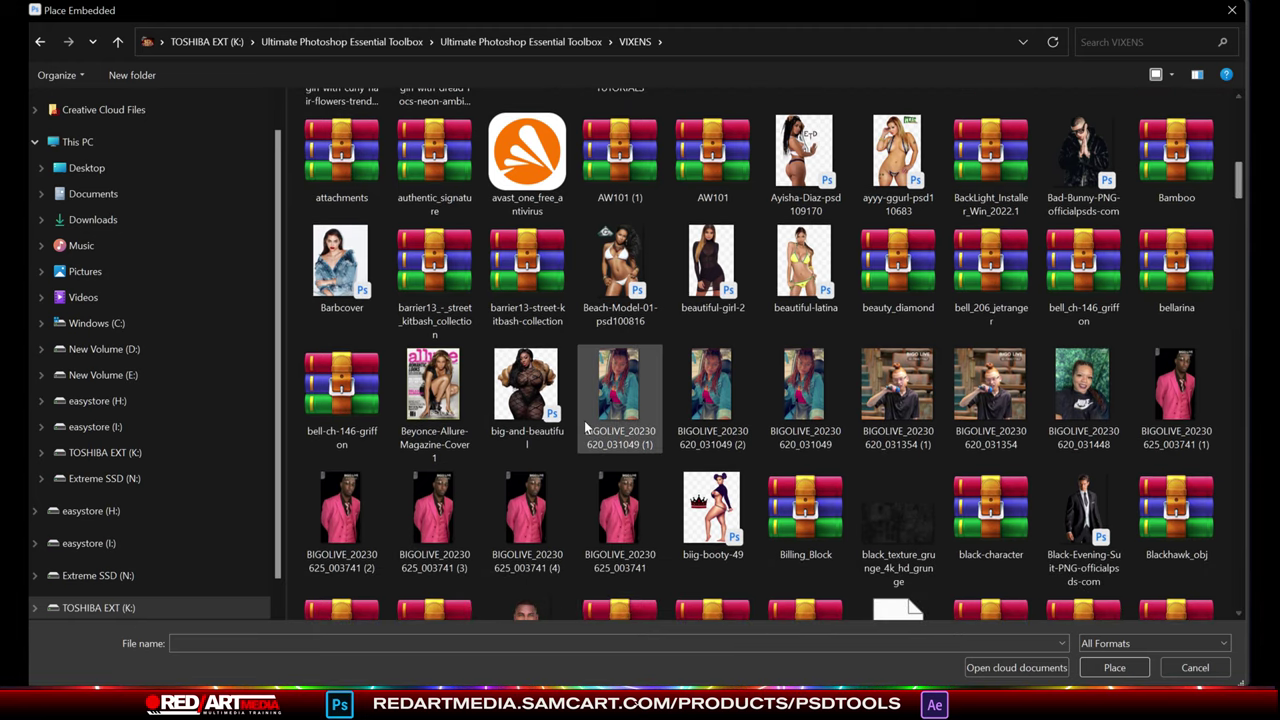
left_click(527, 392)
Place the big-and-beautiful image and scale it down to 63.48%
left_click(1114, 667)
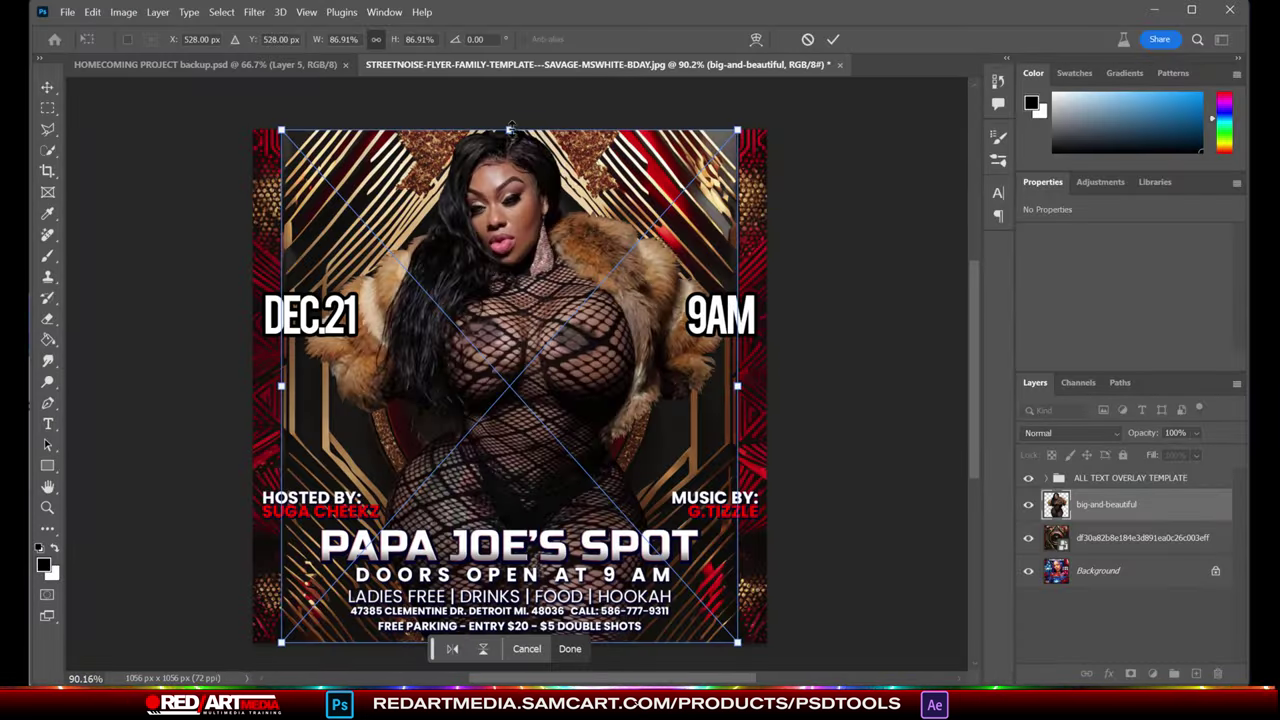
left_click_drag(510, 130, 510, 268)
key("Return")
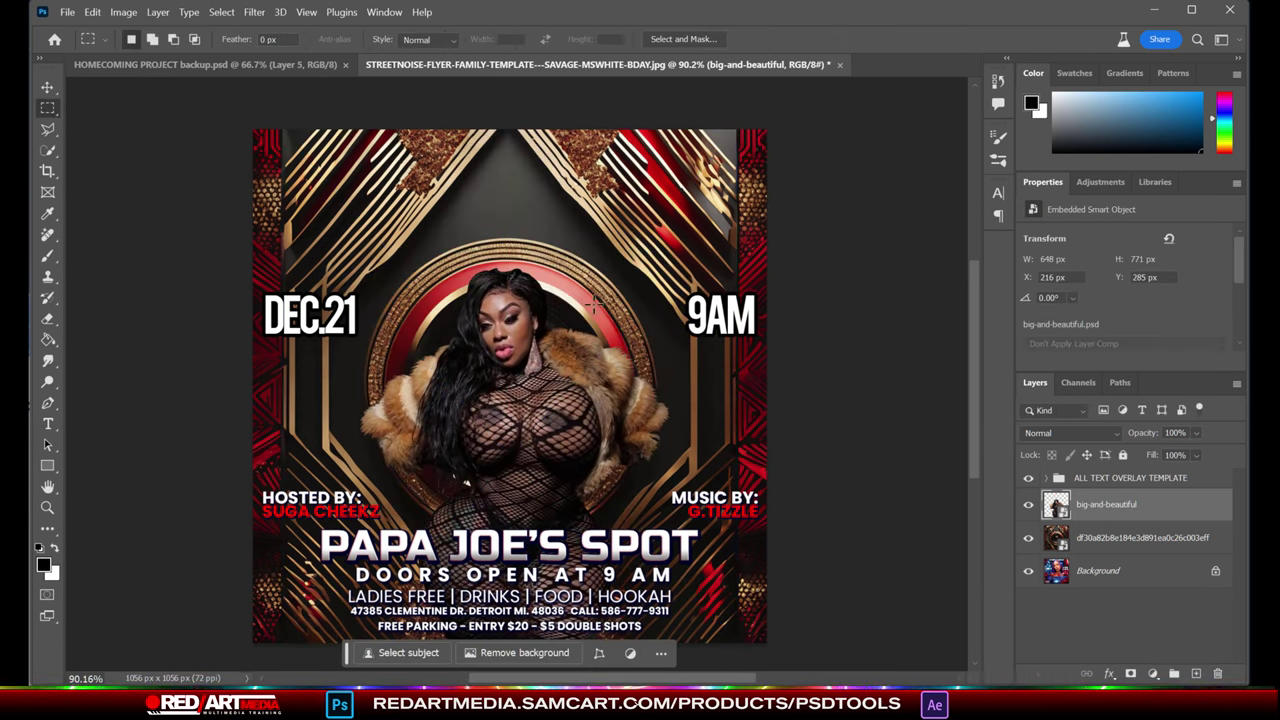
Move the model up above PAPA JOE'S SPOT, to about X 197 px, Y 53 px
left_click(47, 87)
left_click_drag(529, 391, 520, 233)
key("ctrl+t")
key("Return")
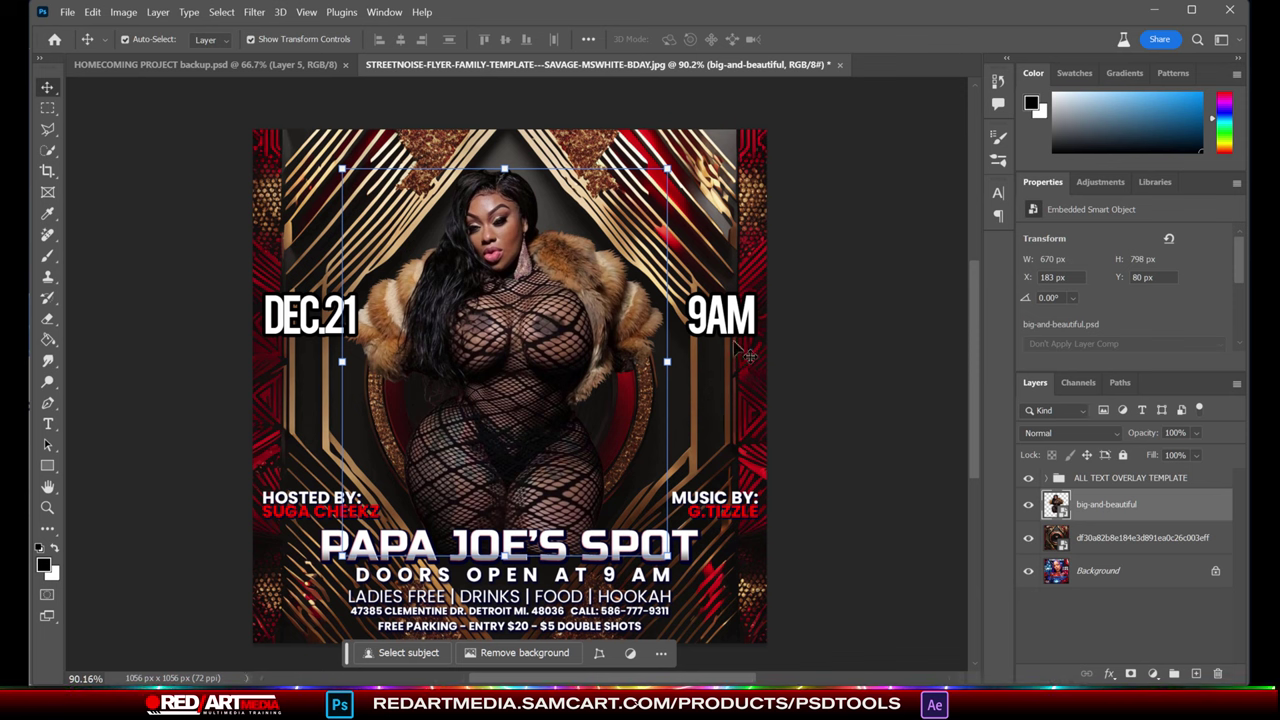
left_click_drag(525, 287, 518, 249)
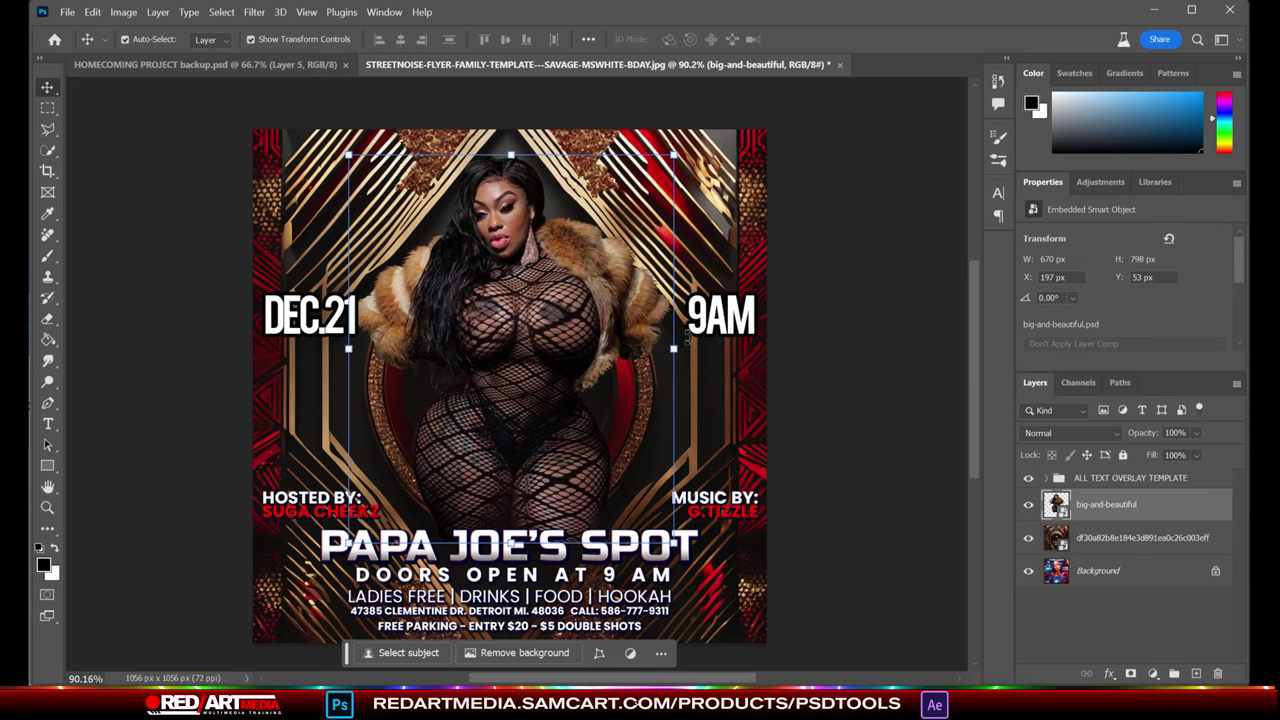
left_click(66, 12)
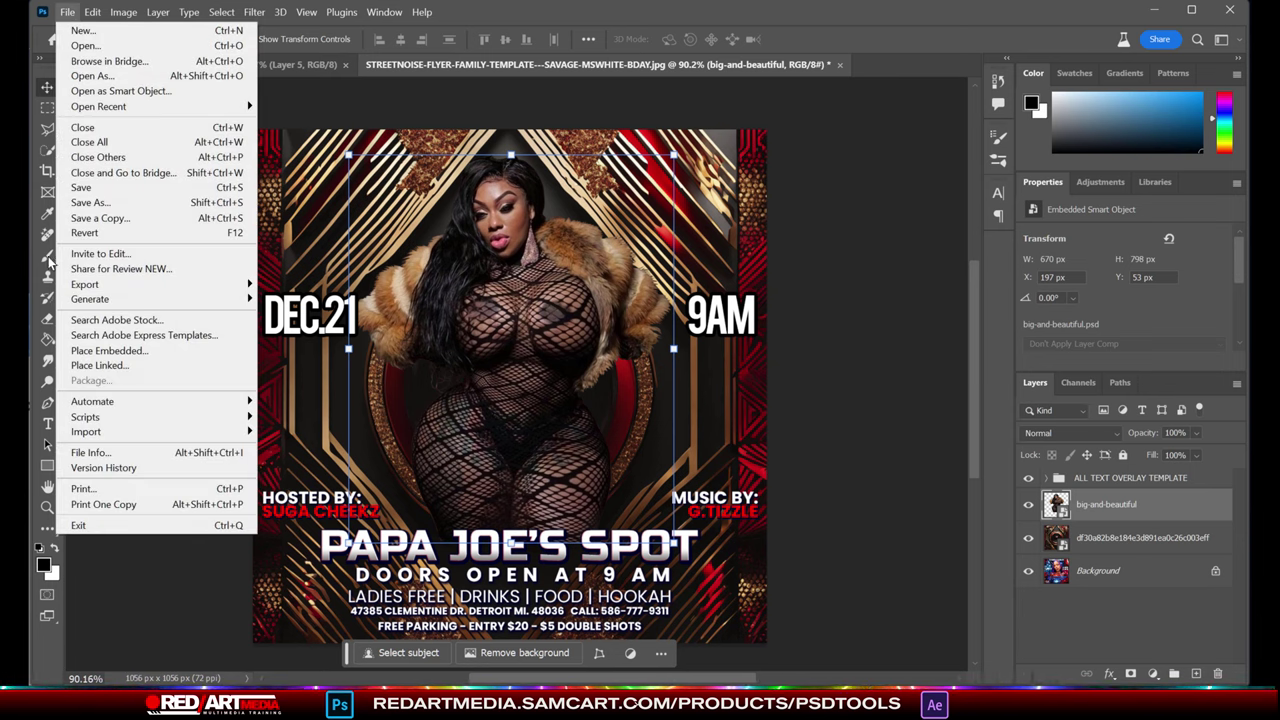
Place the 2022VIXEN_0000_Layer-14 dress model, hide big-and-beautiful, and shift it right to X 237, Y 3
left_click(110, 352)
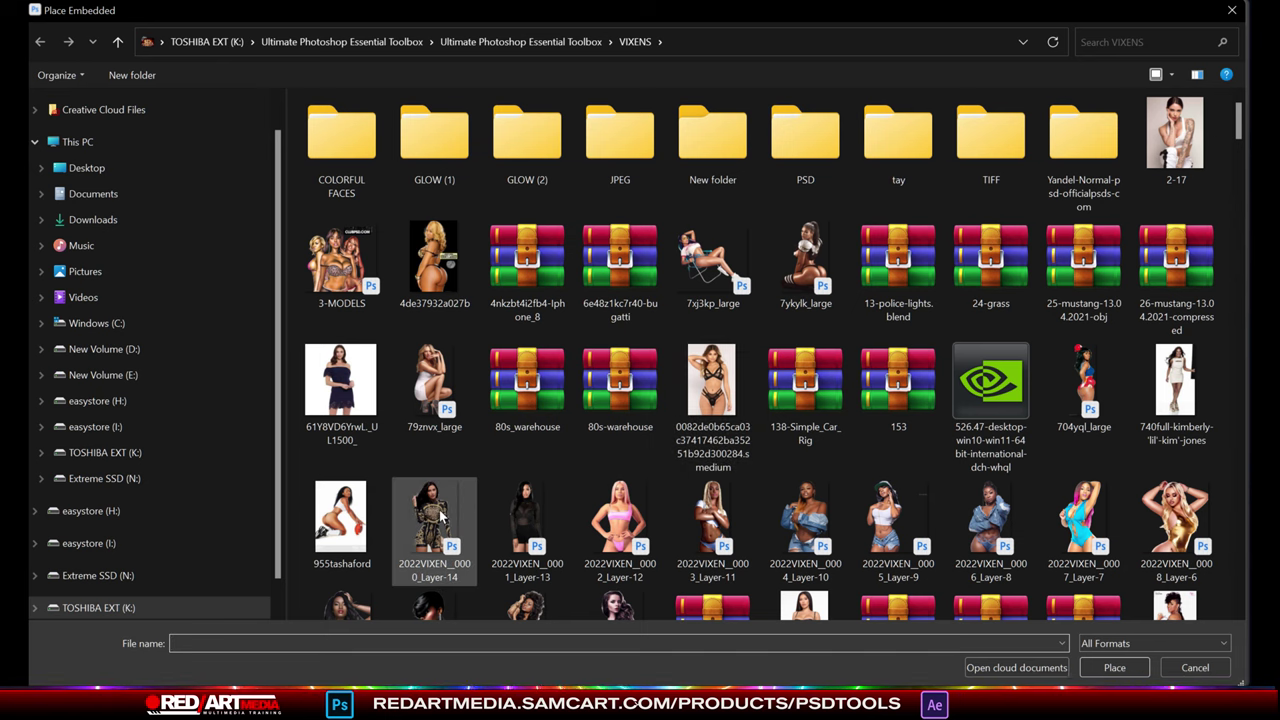
double_click(441, 515)
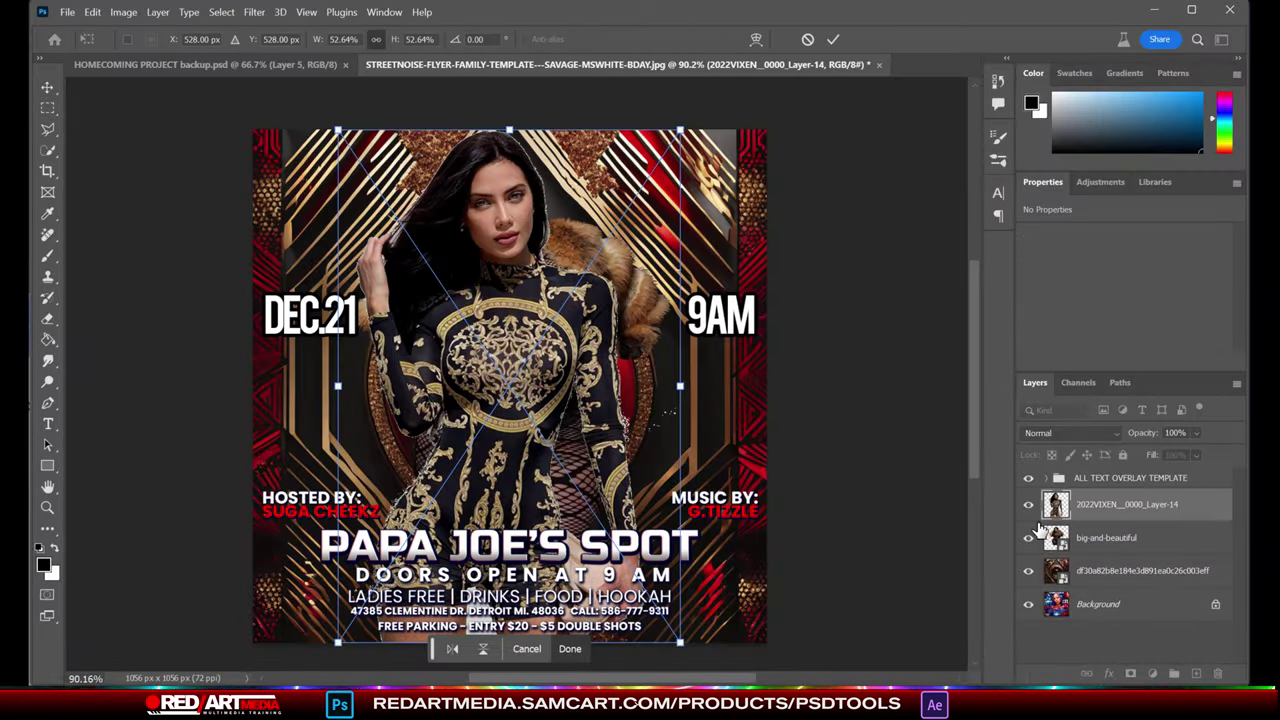
left_click(1030, 538)
key("Return")
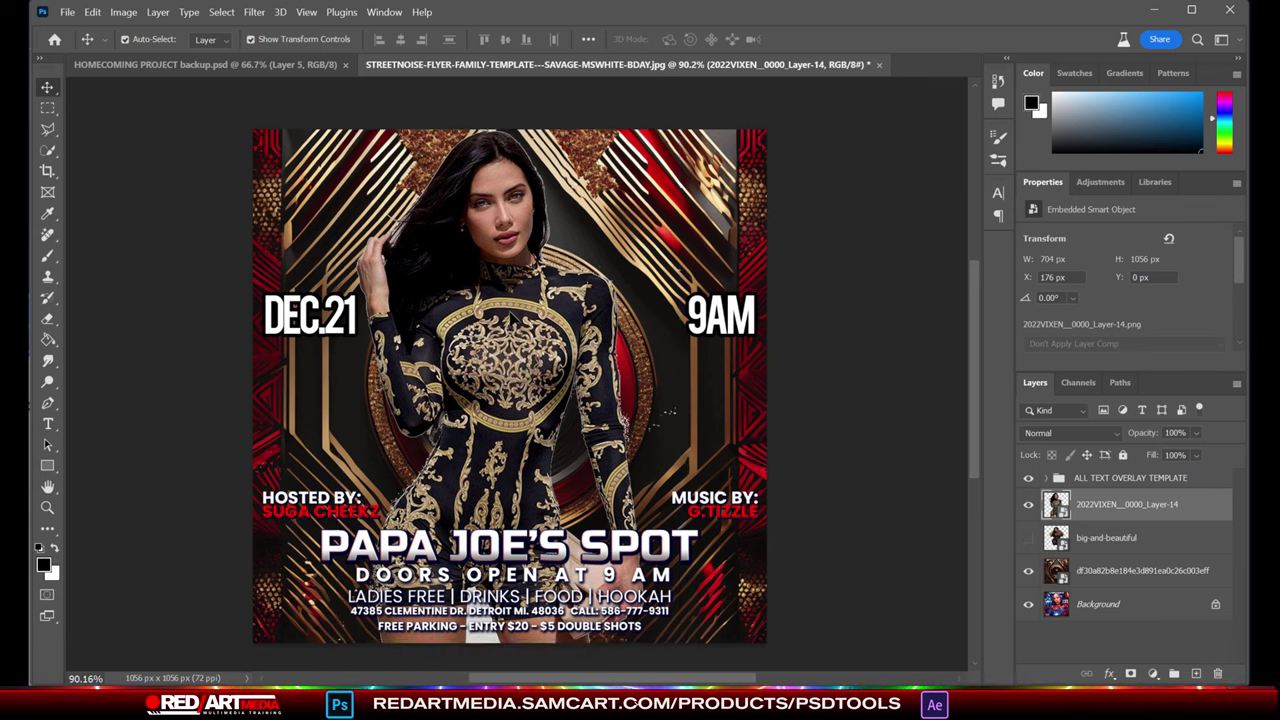
left_click_drag(515, 318, 588, 267)
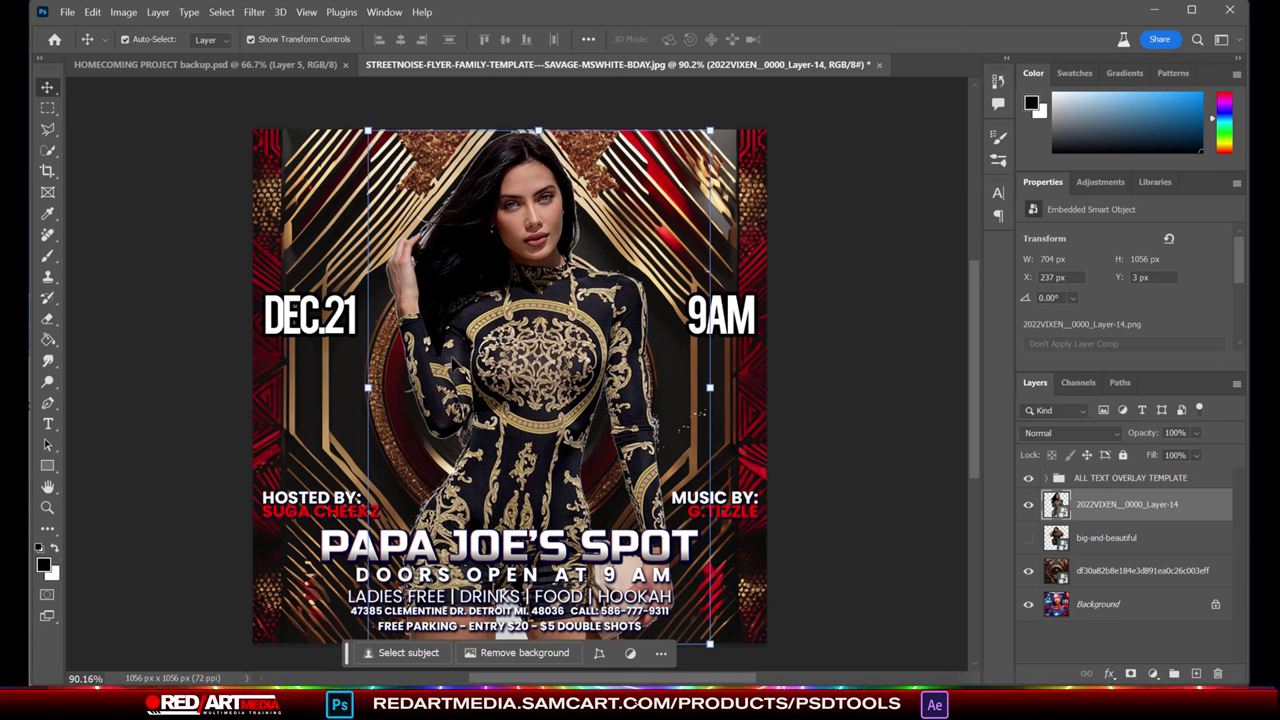
scroll(465, 268, "up", 6)
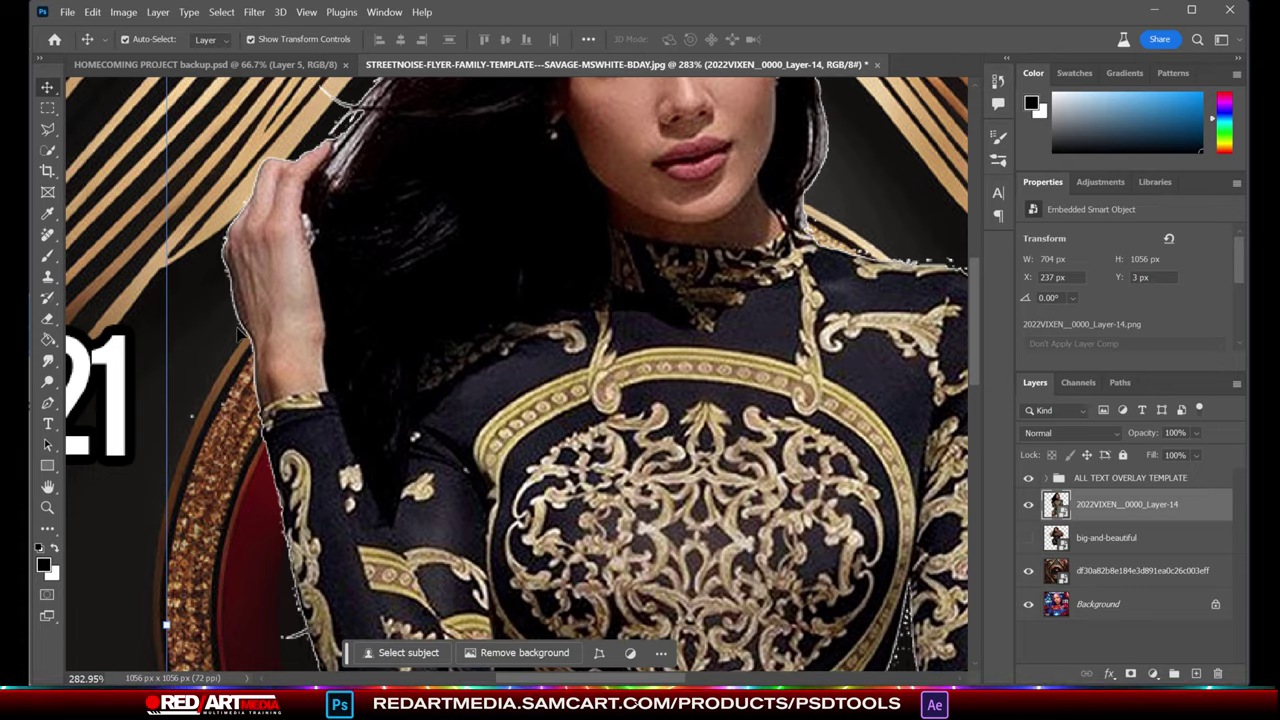
scroll(238, 333, "up", 4)
scroll(245, 325, "down", 5)
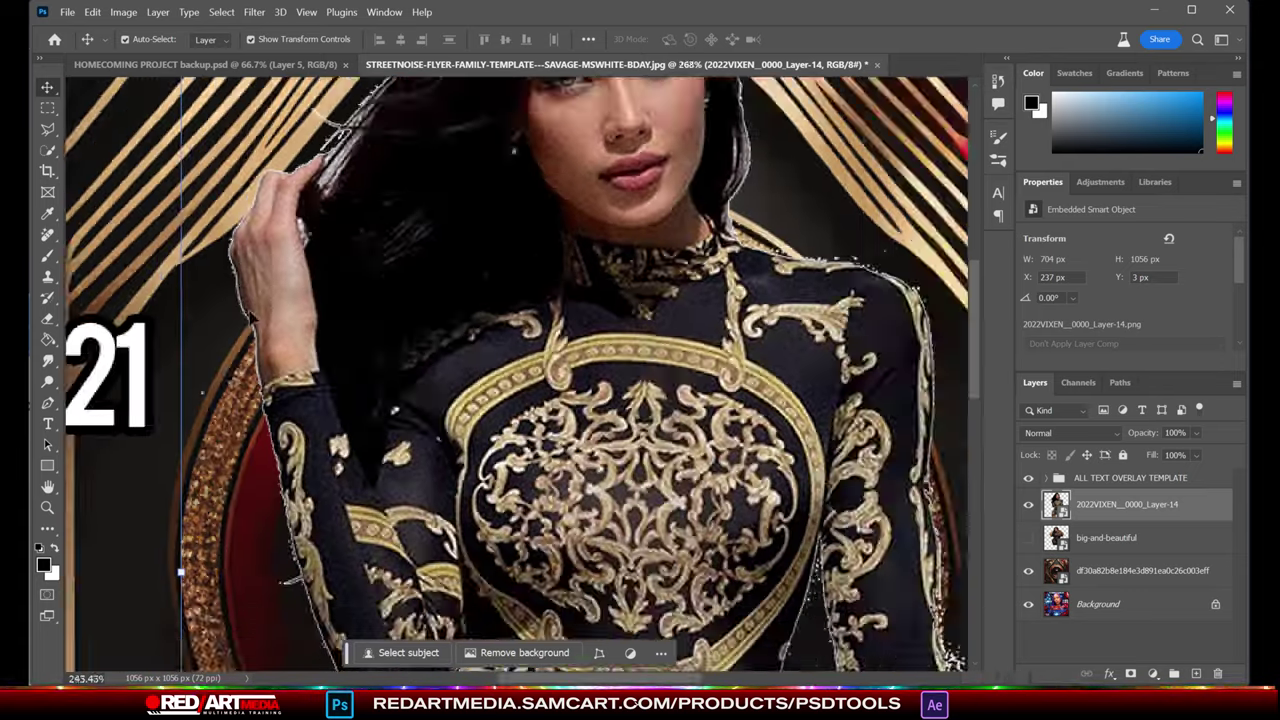
scroll(252, 316, "down", 5)
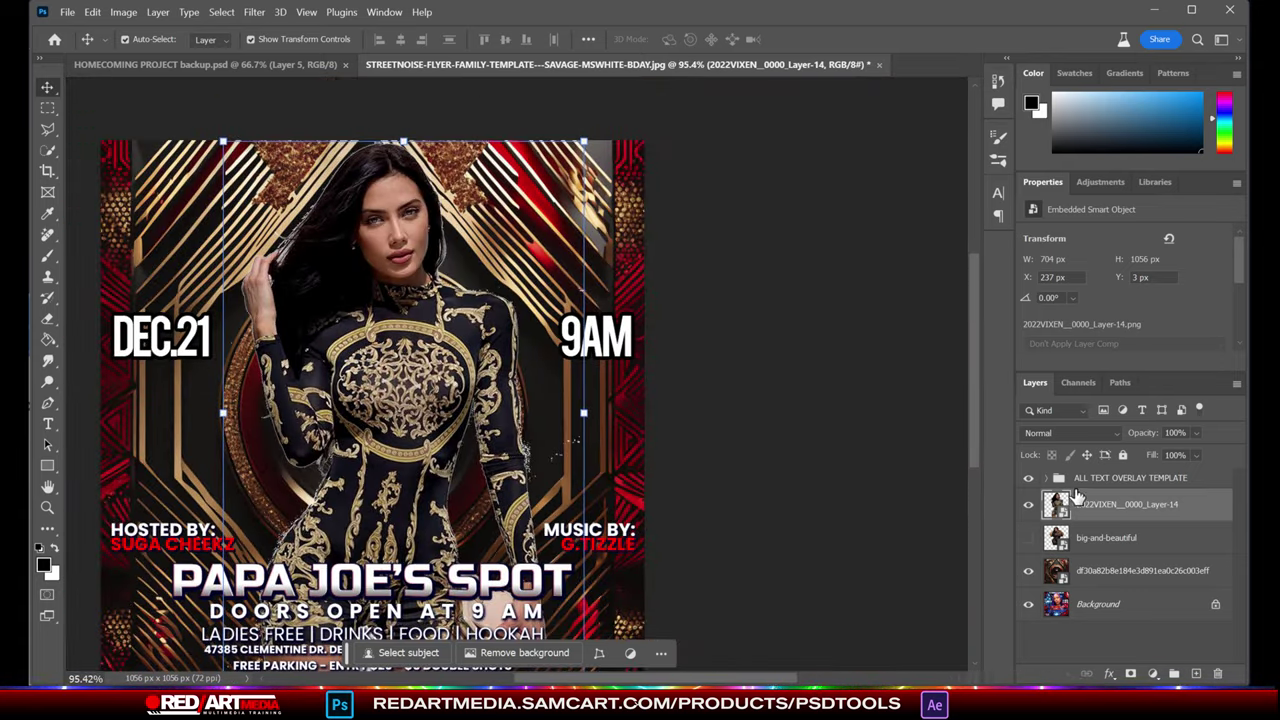
Rasterize the Layer-14 dress model and apply a 1-pixel Defringe to its edges
right_click(1173, 515)
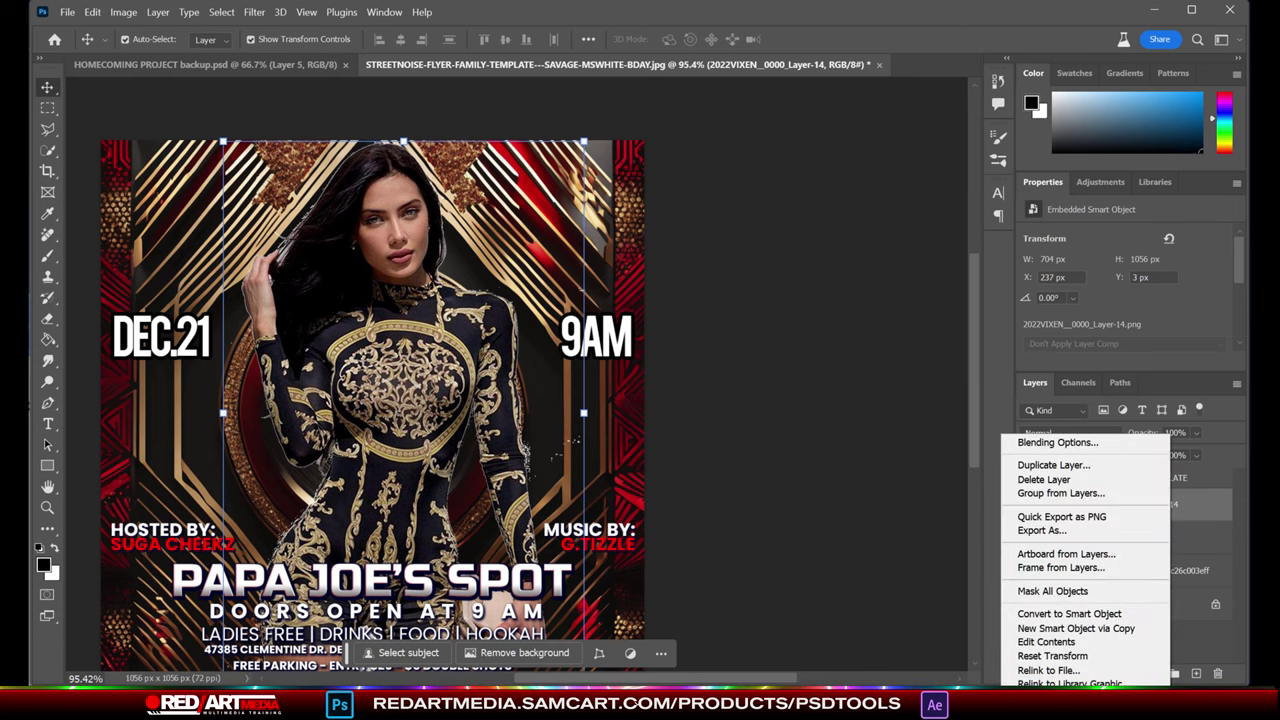
left_click(1025, 655)
left_click(165, 13)
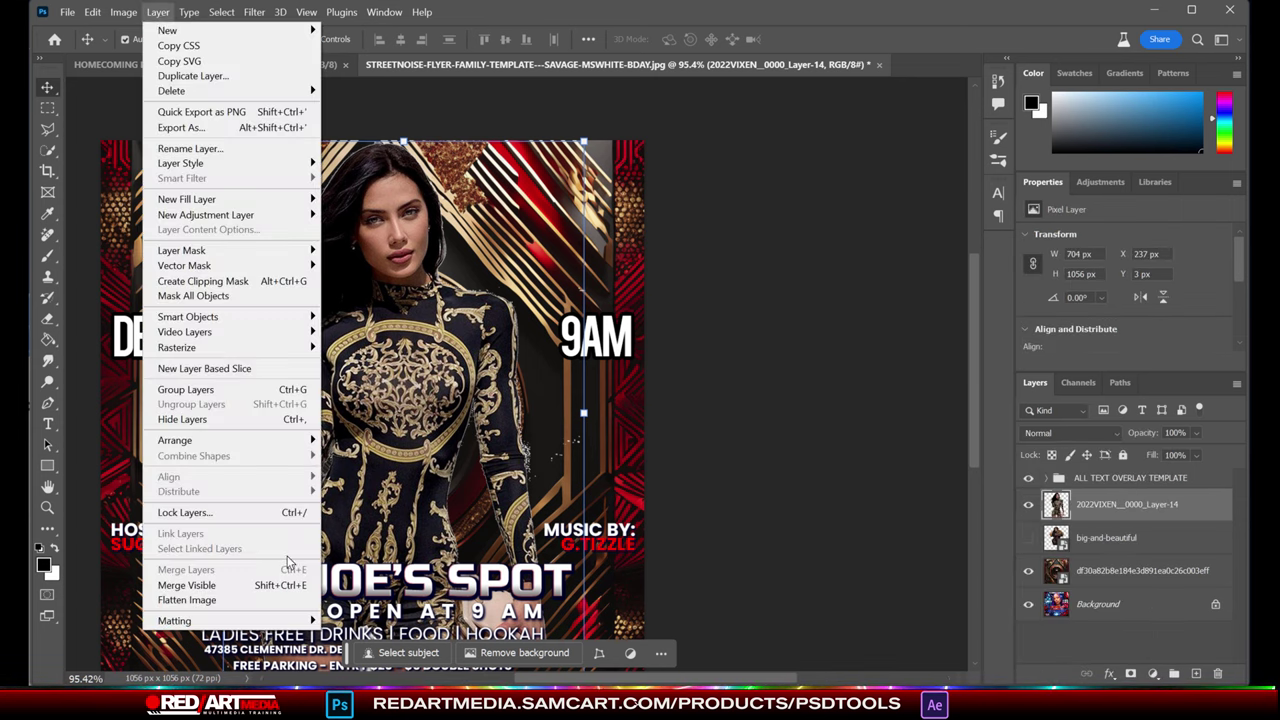
mouse_move(204, 628)
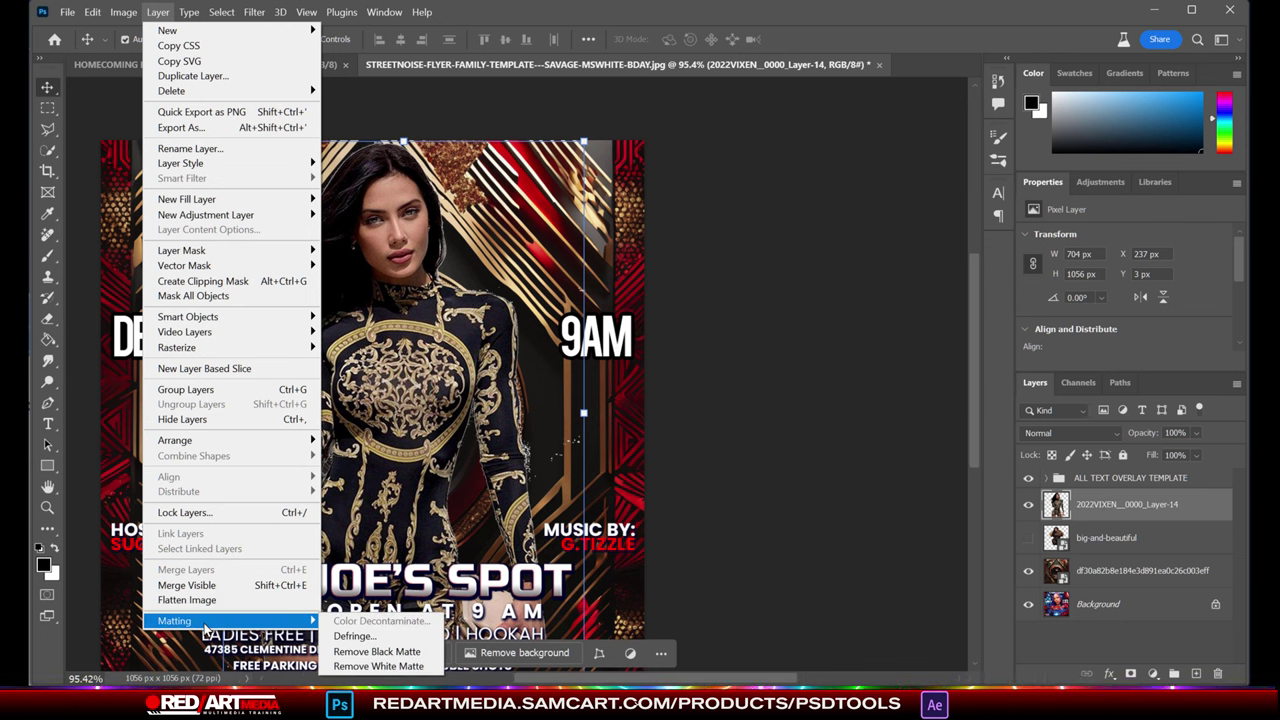
left_click(350, 636)
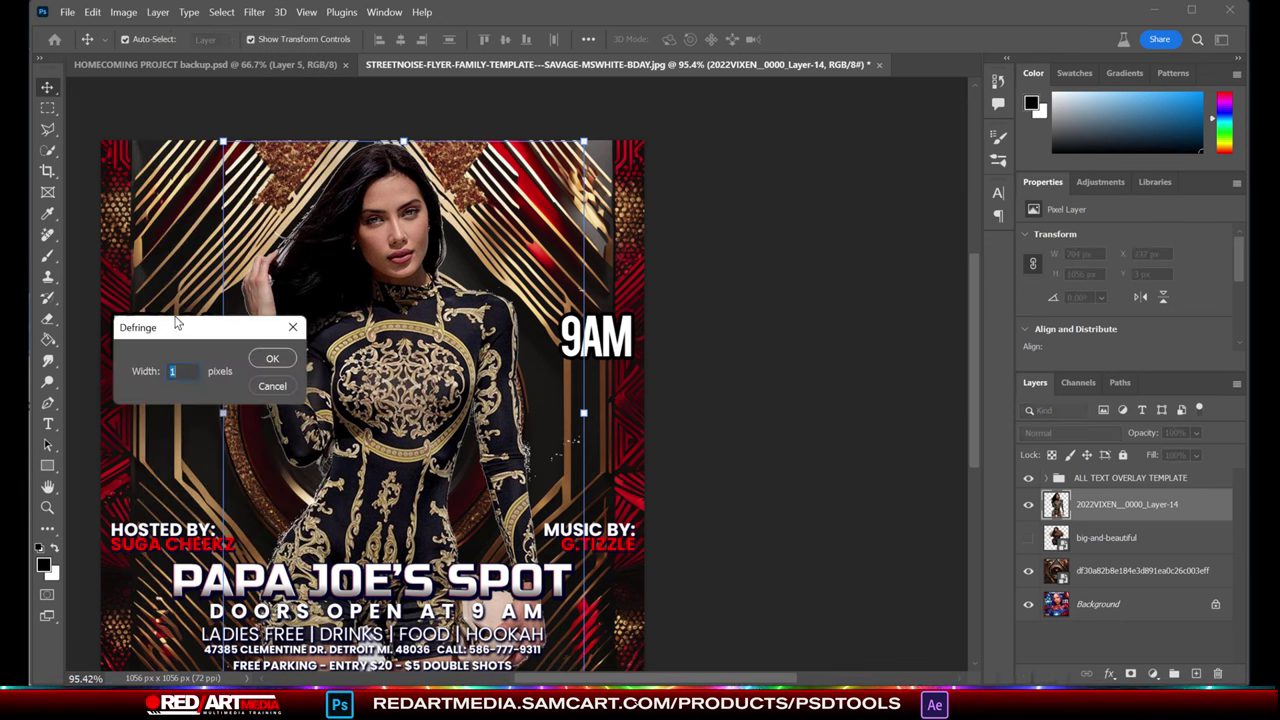
left_click_drag(176, 320, 648, 230)
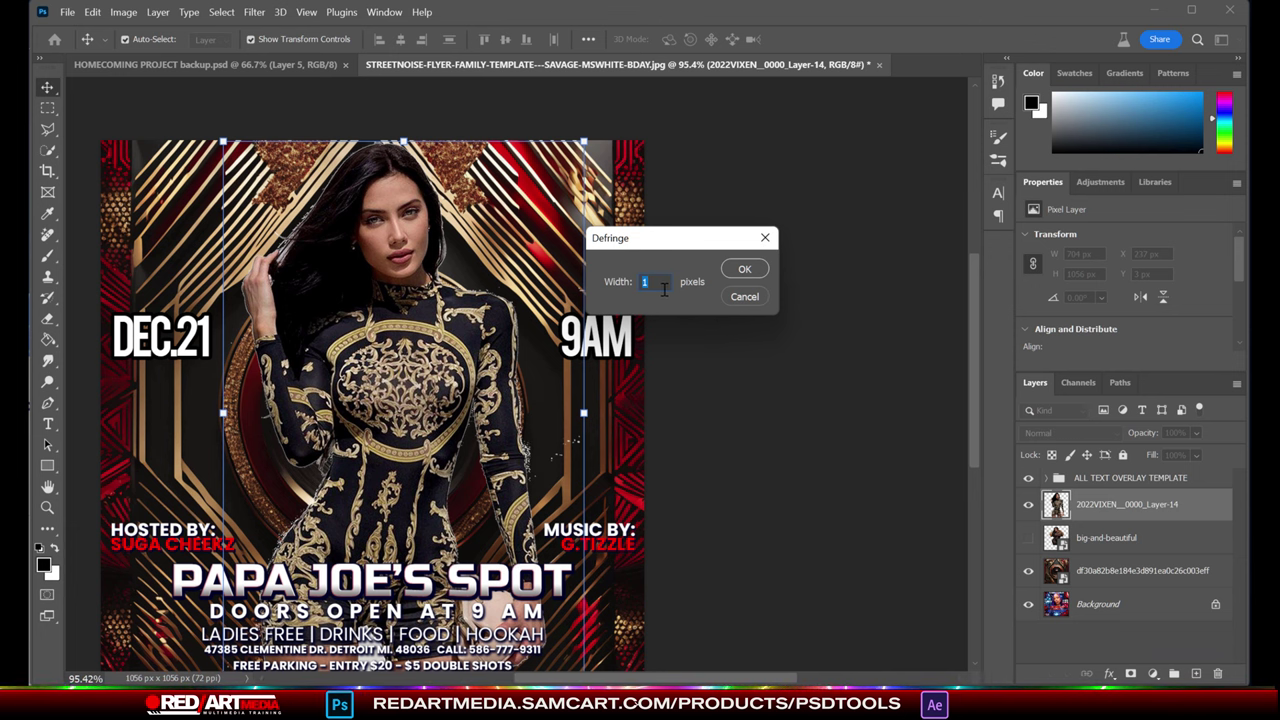
left_click(742, 271)
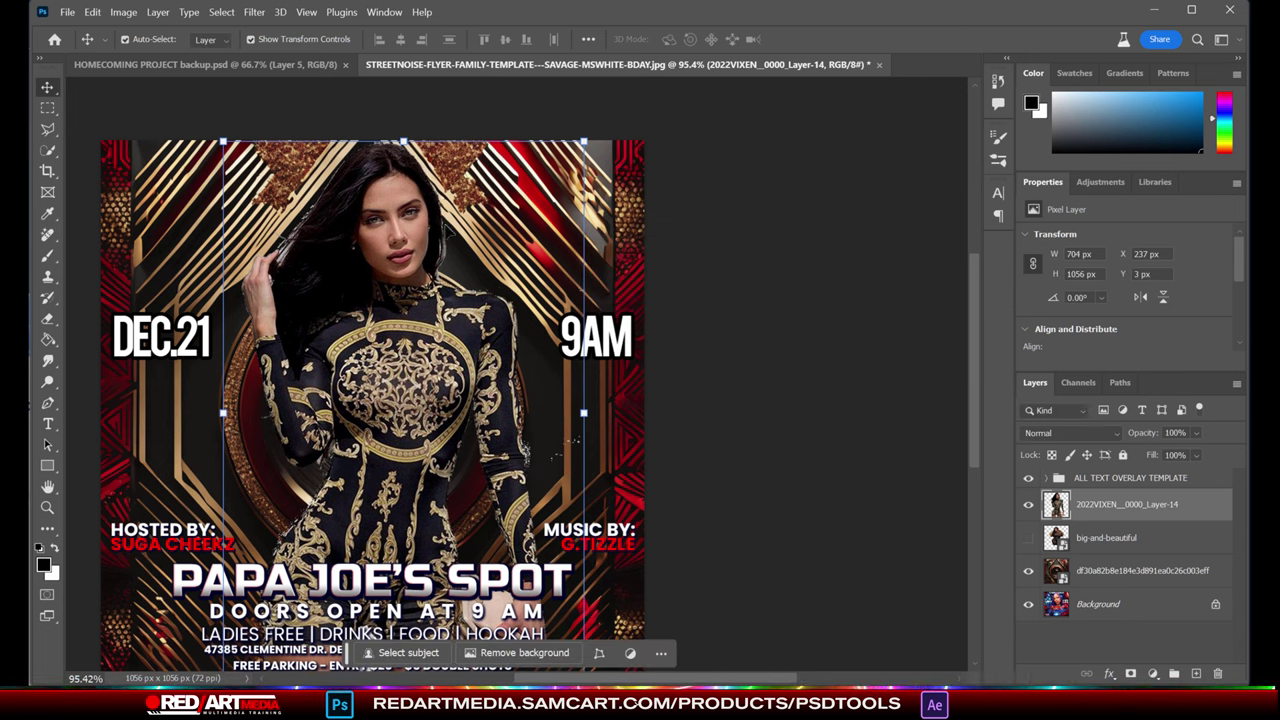
scroll(512, 375, "down", 2)
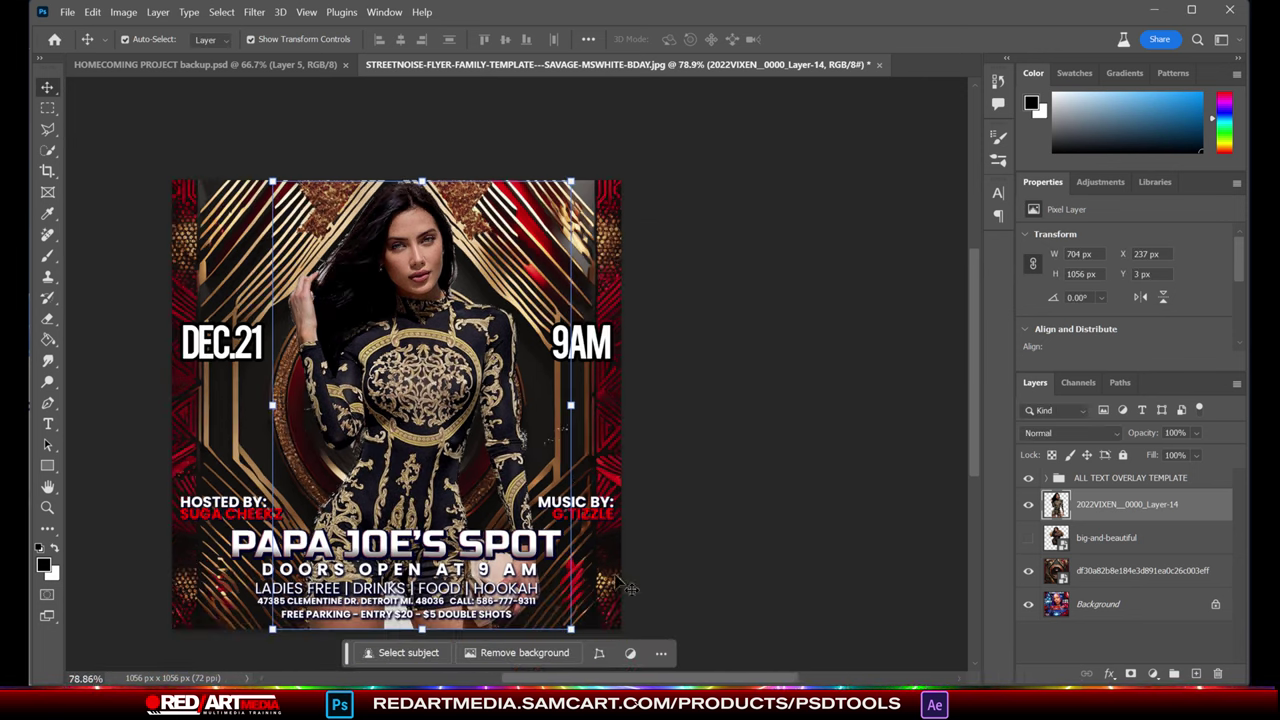
Deselect the dress model and toggle big-and-beautiful's visibility on, then off again
left_click_drag(567, 684, 543, 684)
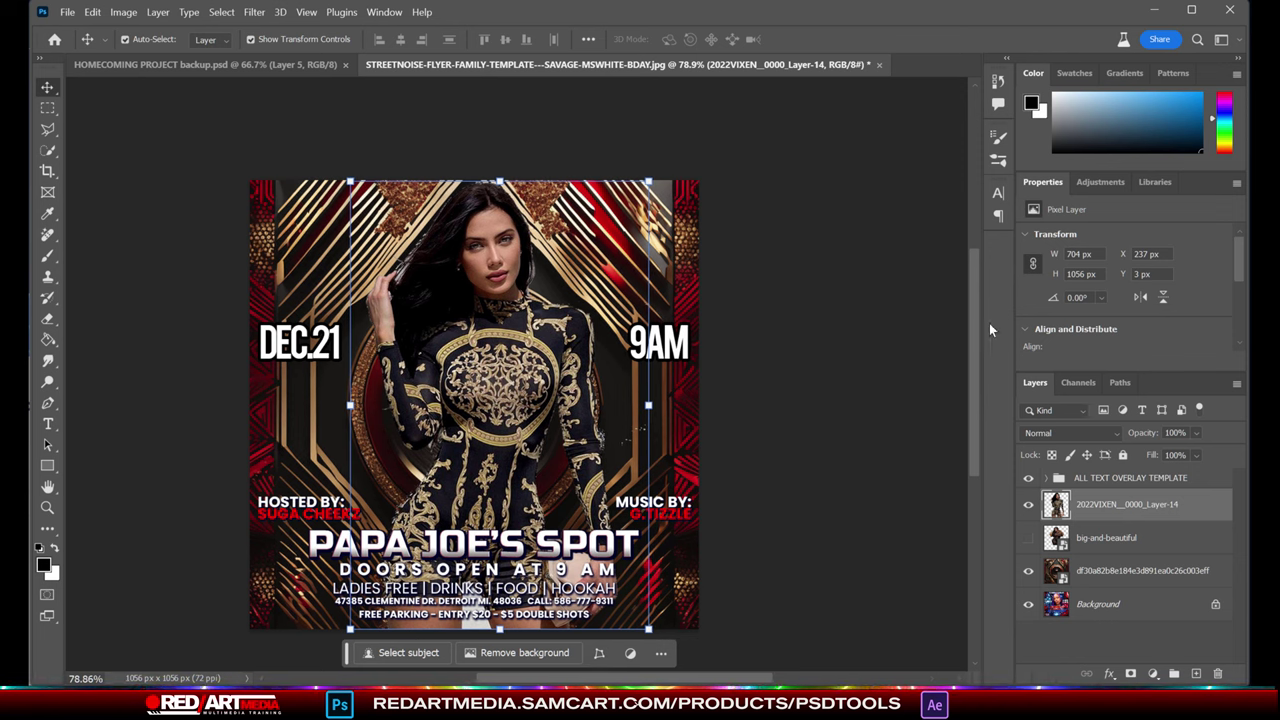
left_click_drag(977, 333, 971, 349)
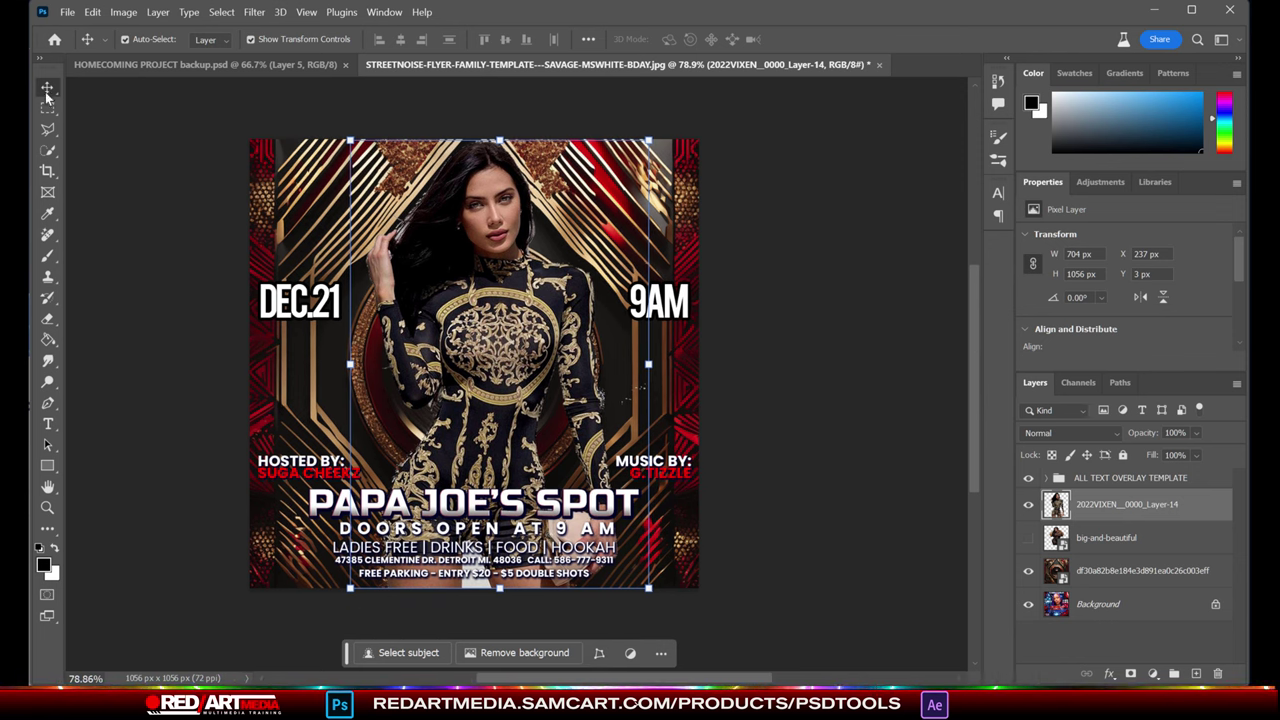
left_click(837, 474)
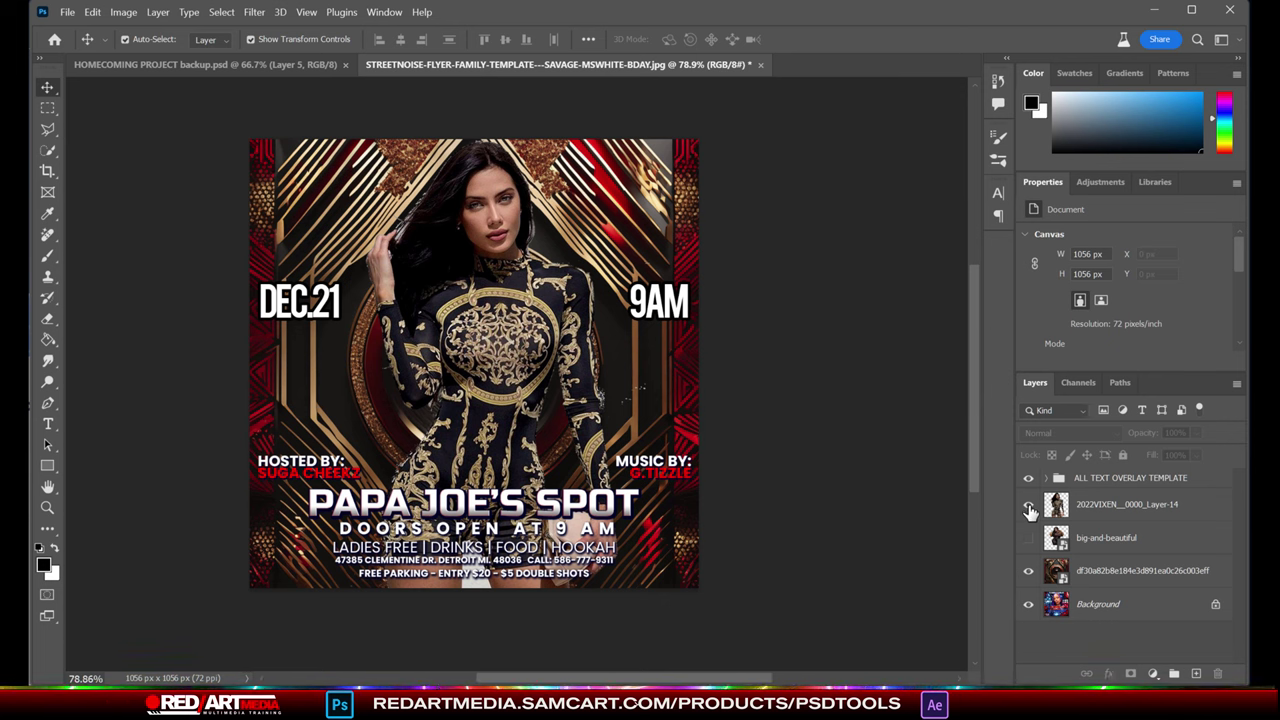
left_click(1028, 538)
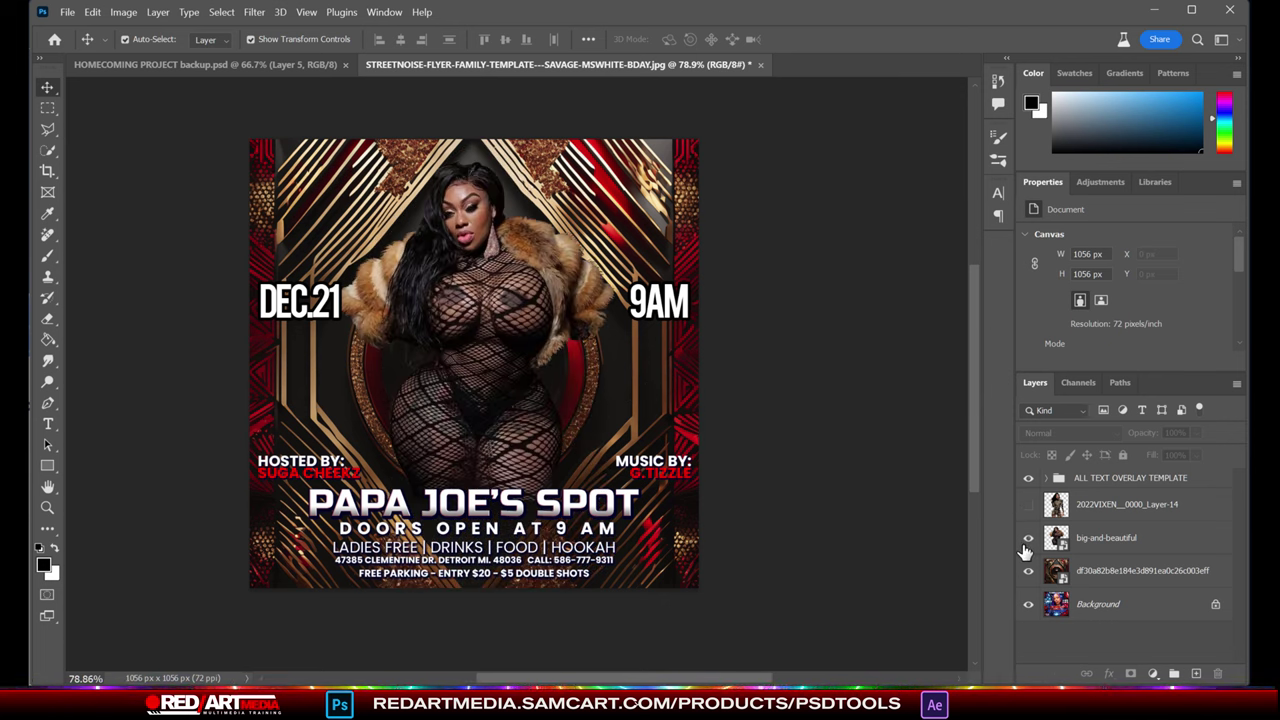
left_click(1028, 540)
Place 2022VIXEN_0008_Layer-6 at 36.14% scale, centred between DEC.21 and 9AM
left_click(70, 13)
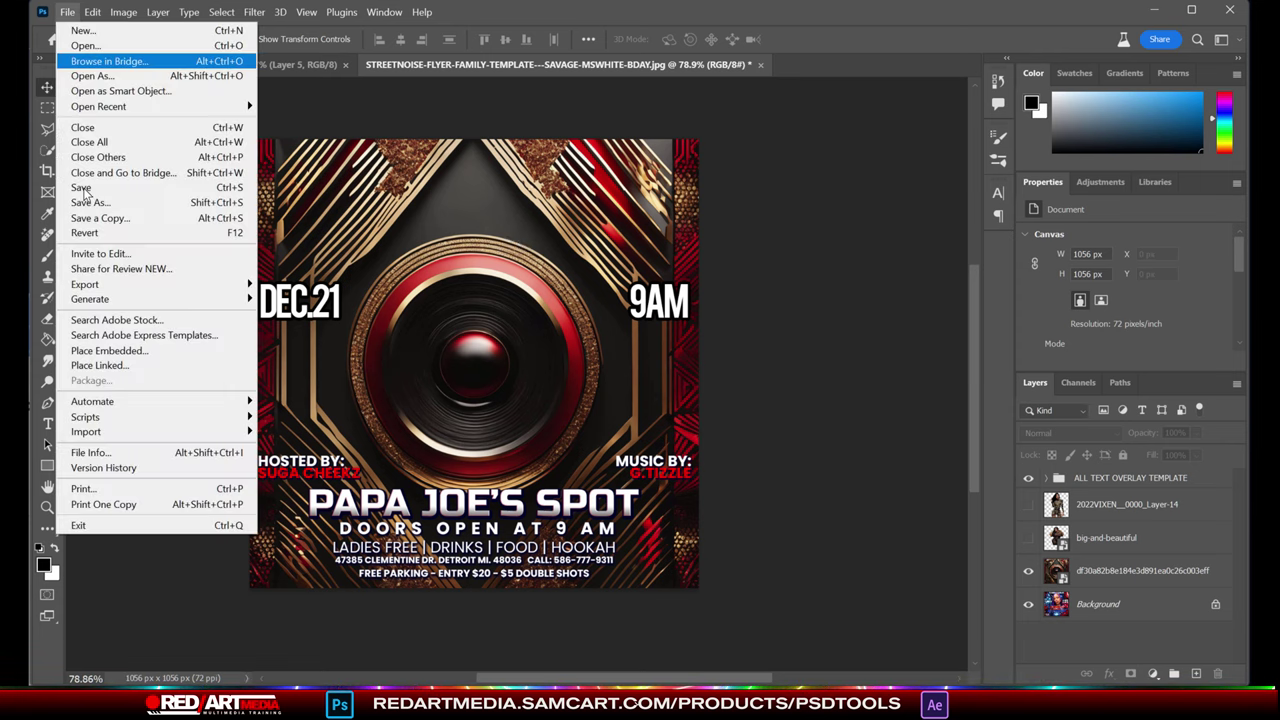
left_click(130, 353)
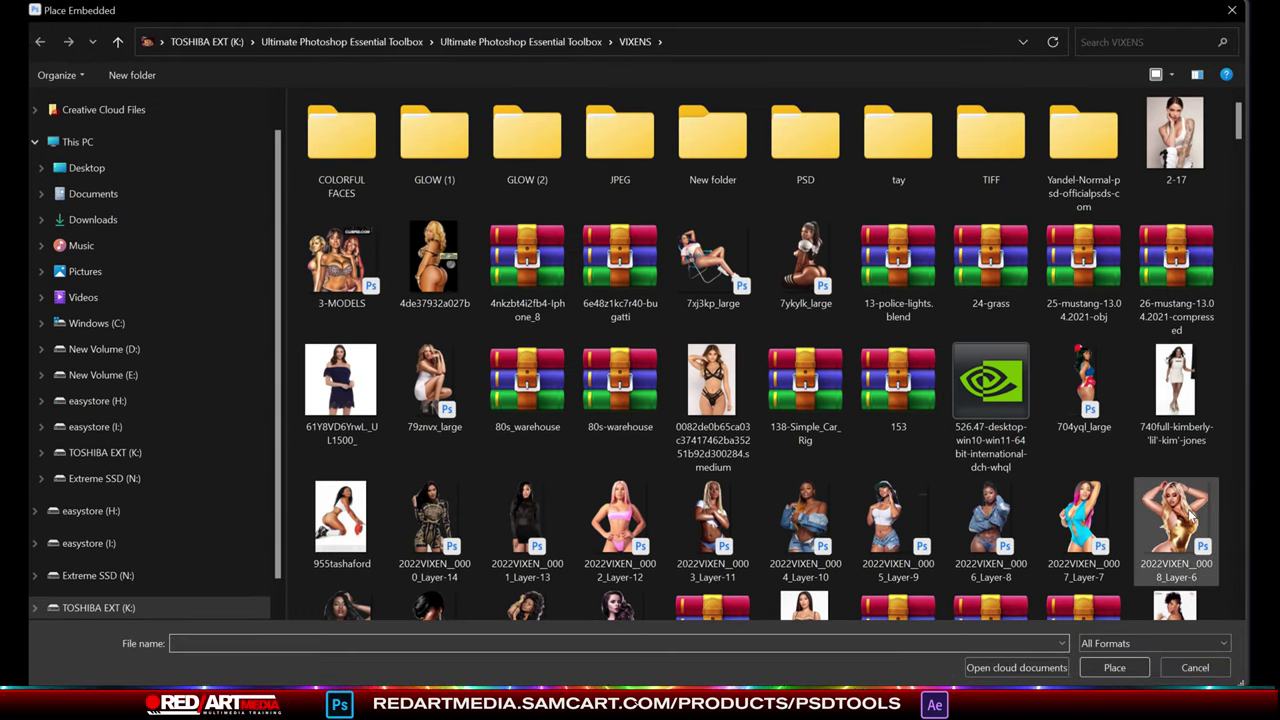
double_click(1165, 520)
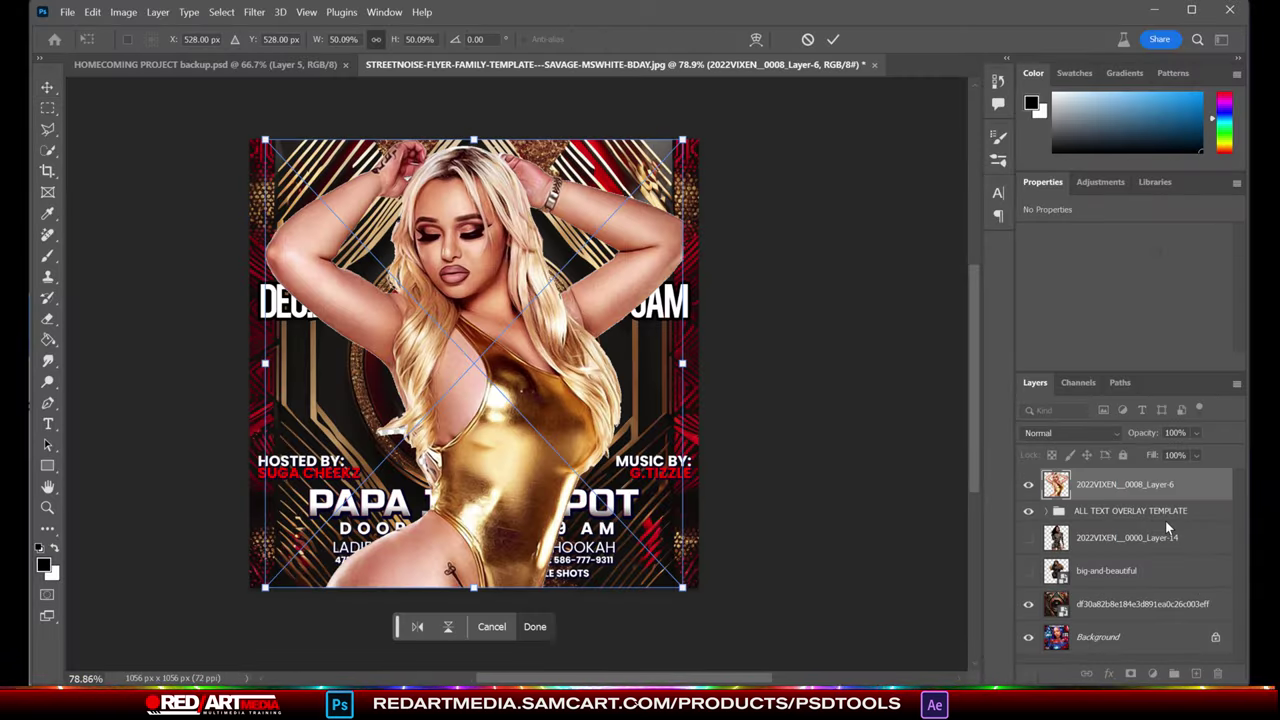
left_click_drag(483, 135, 483, 200)
left_click_drag(497, 327, 501, 286)
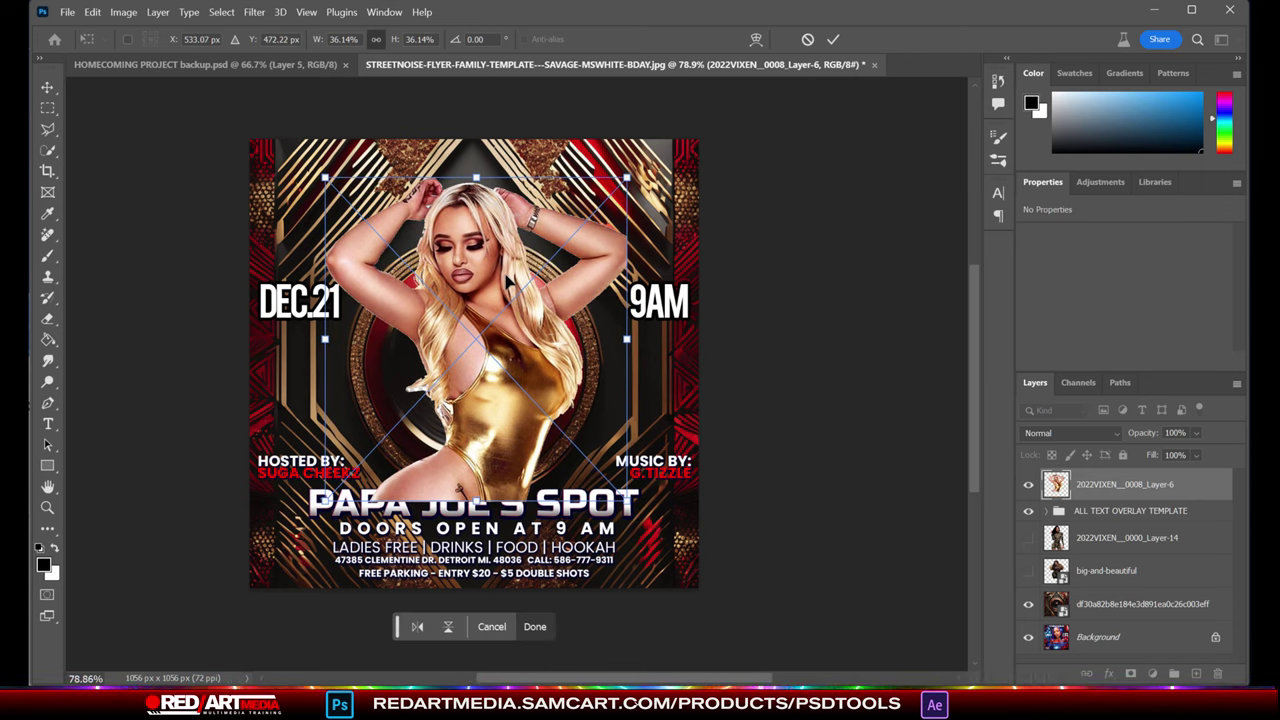
key("Return")
left_click(158, 12)
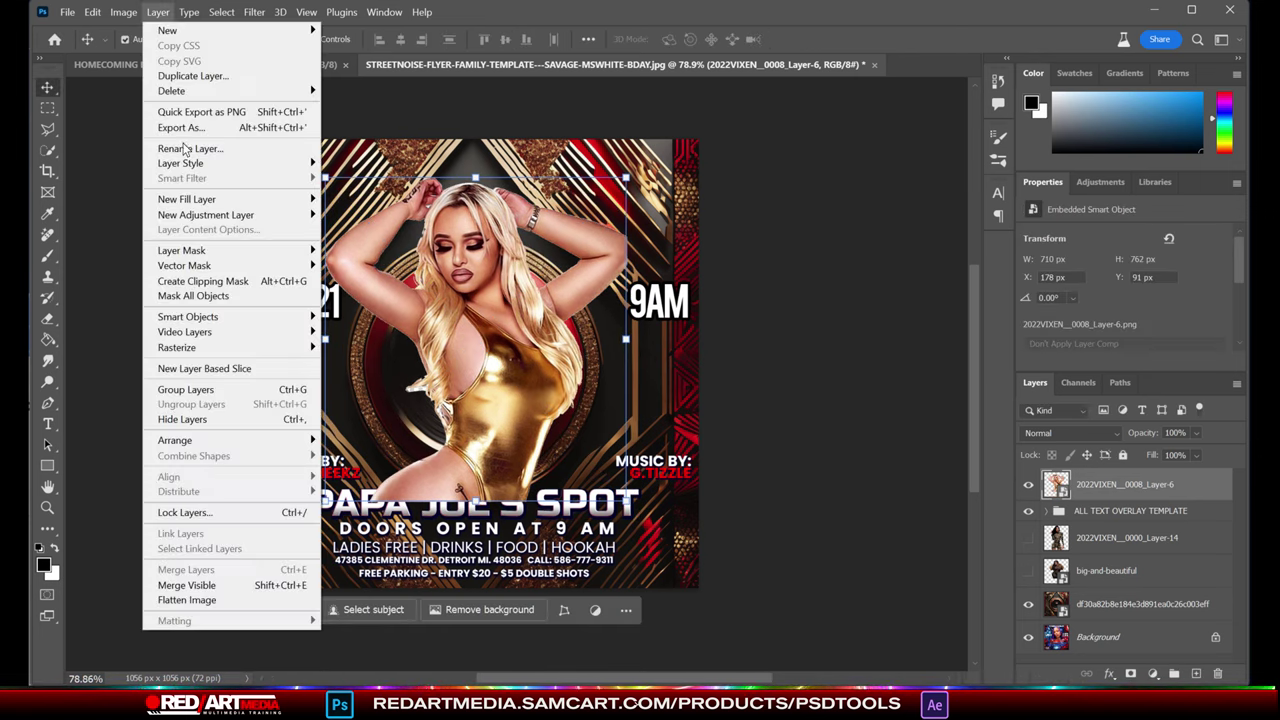
Rasterize the gold-swimsuit model, defringe it by 1 pixel, and move it below ALL TEXT OVERLAY TEMPLATE
left_click(1105, 490)
right_click(1105, 490)
left_click(1010, 684)
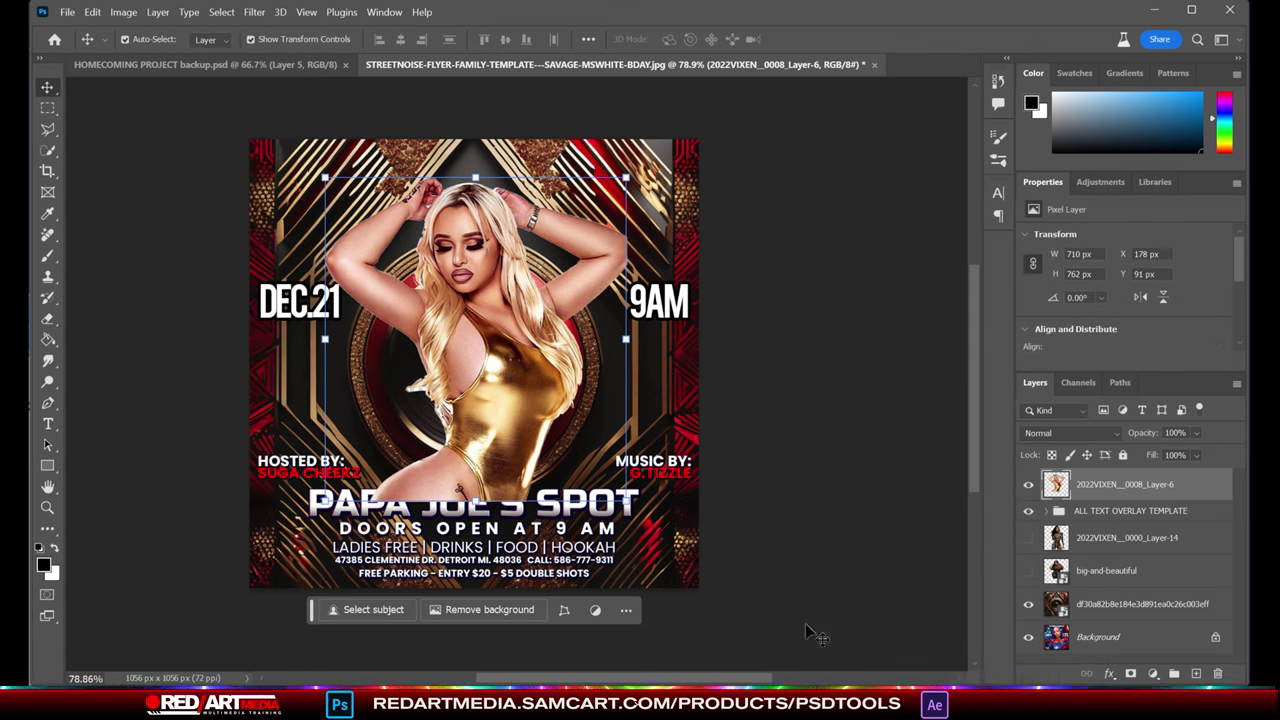
left_click(123, 12)
mouse_move(160, 12)
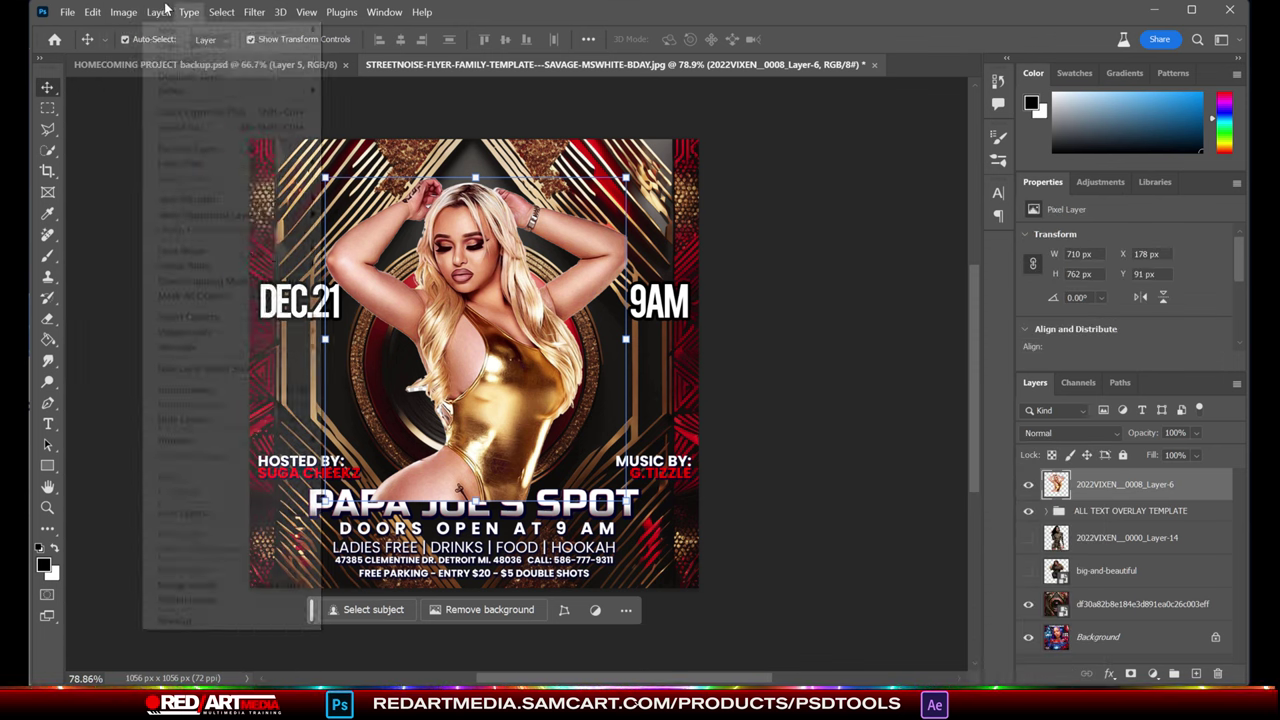
mouse_move(240, 621)
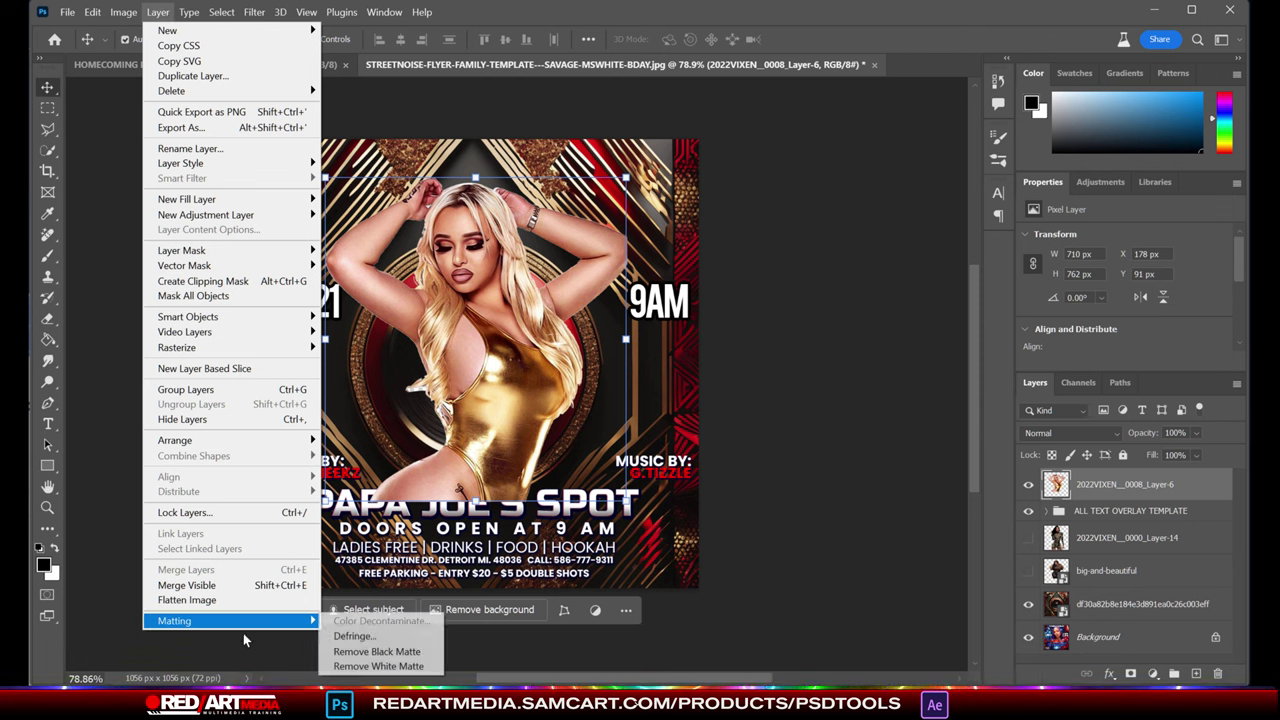
left_click(355, 636)
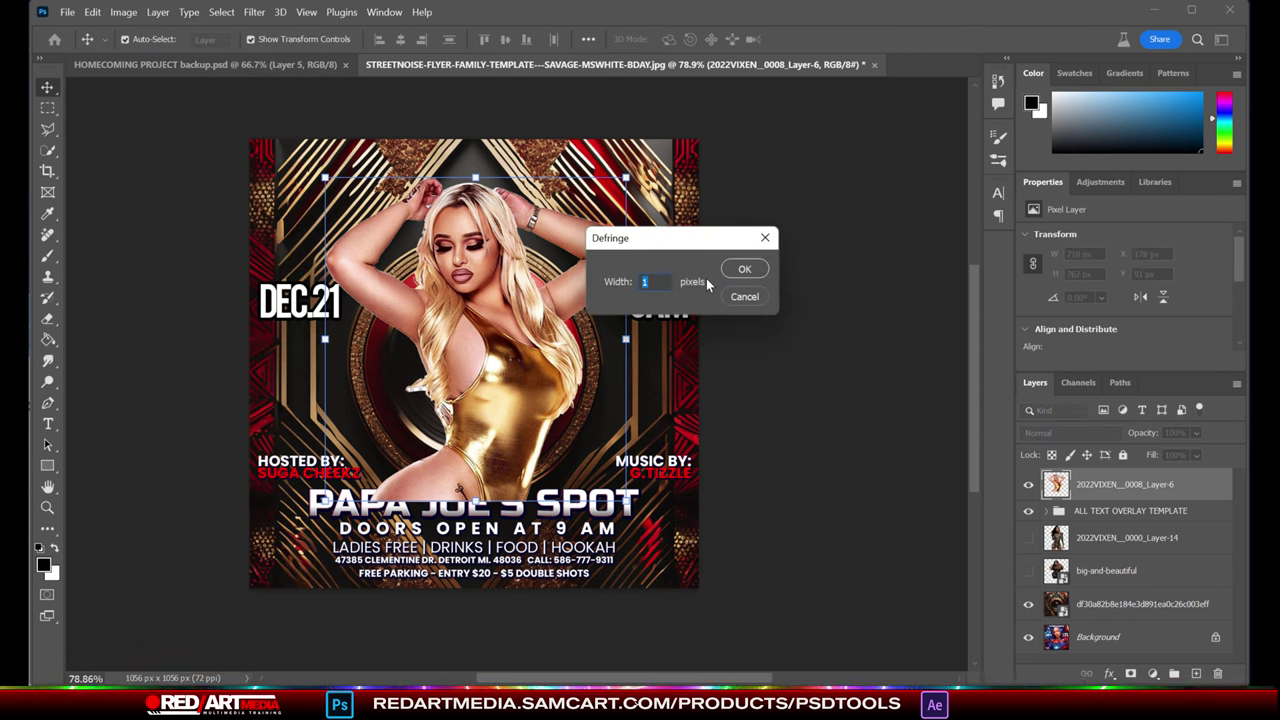
left_click(744, 269)
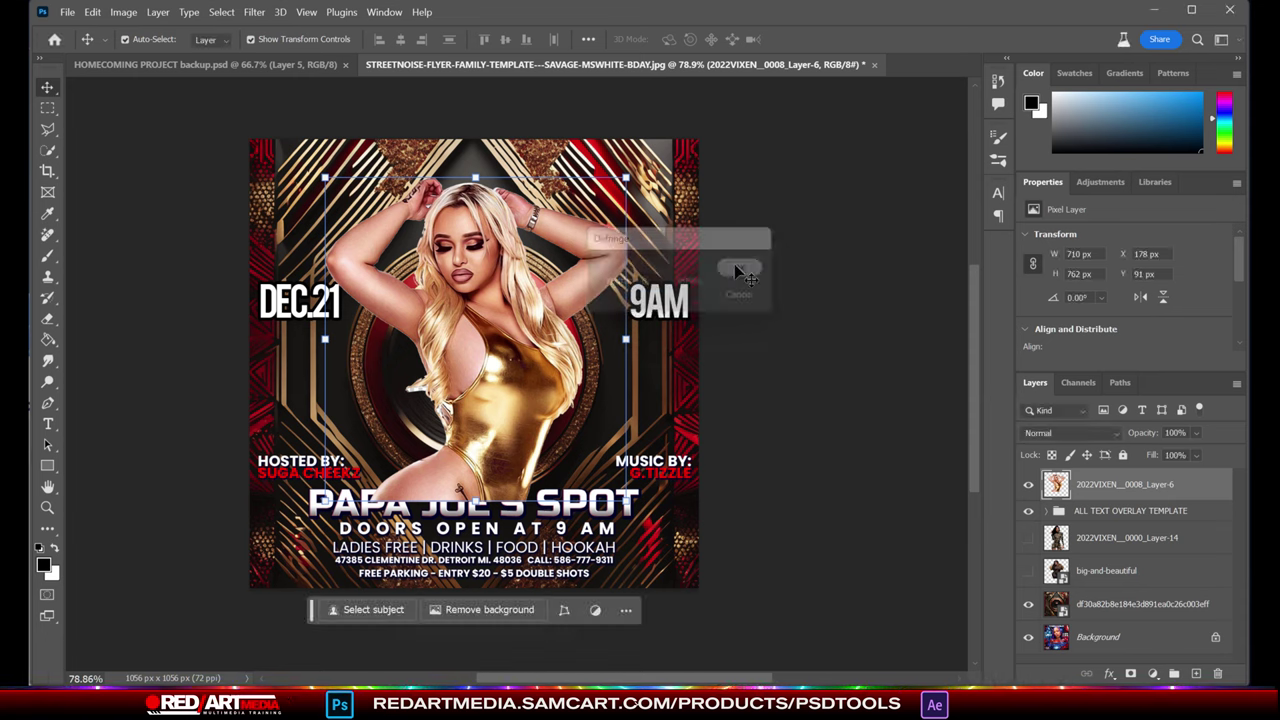
left_click(823, 429)
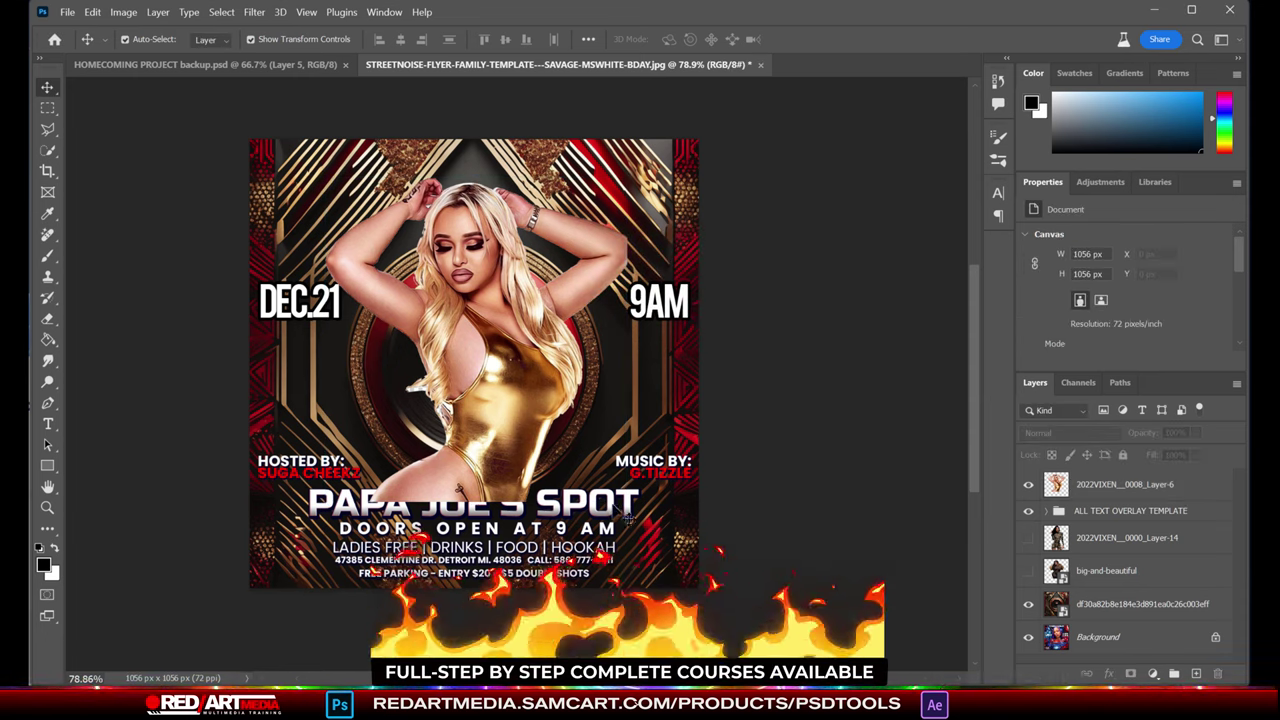
left_click_drag(1145, 487, 1143, 523)
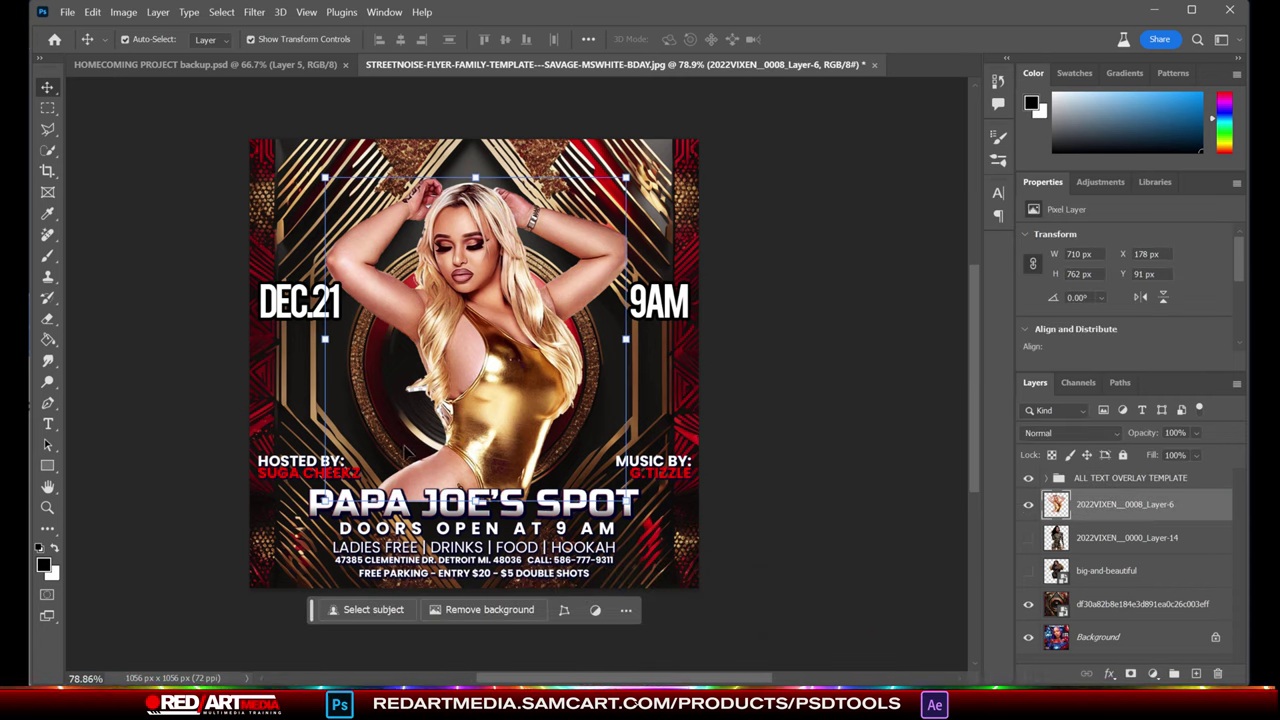
Draw an elliptical selection around the gold-swimsuit model's body
left_click(47, 318)
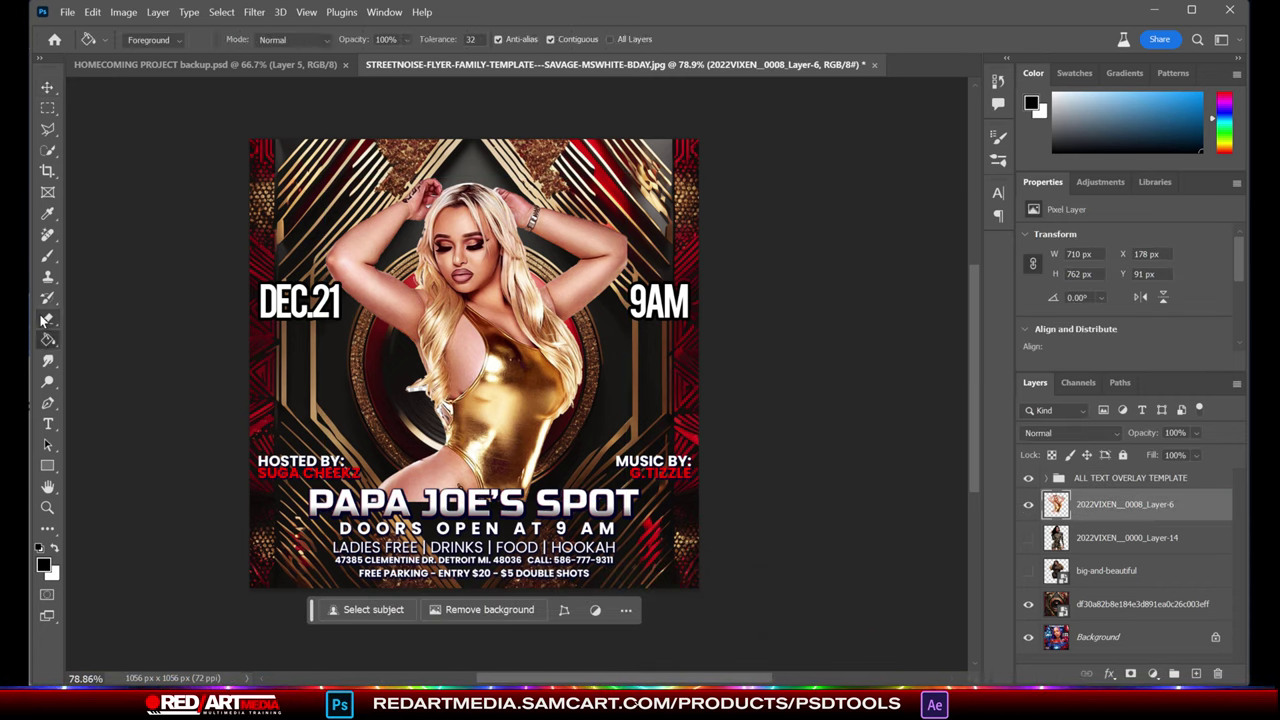
key("bracketleft")
key("bracketleft")
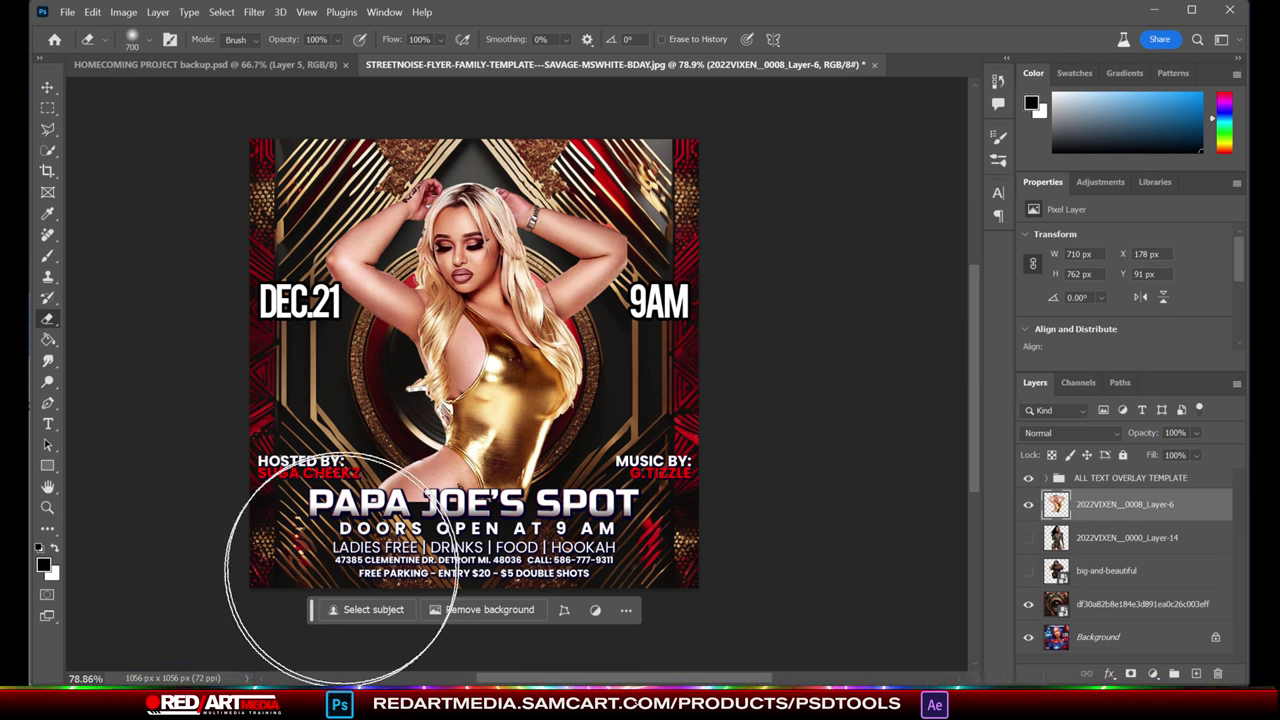
key("bracketleft")
key("bracketleft")
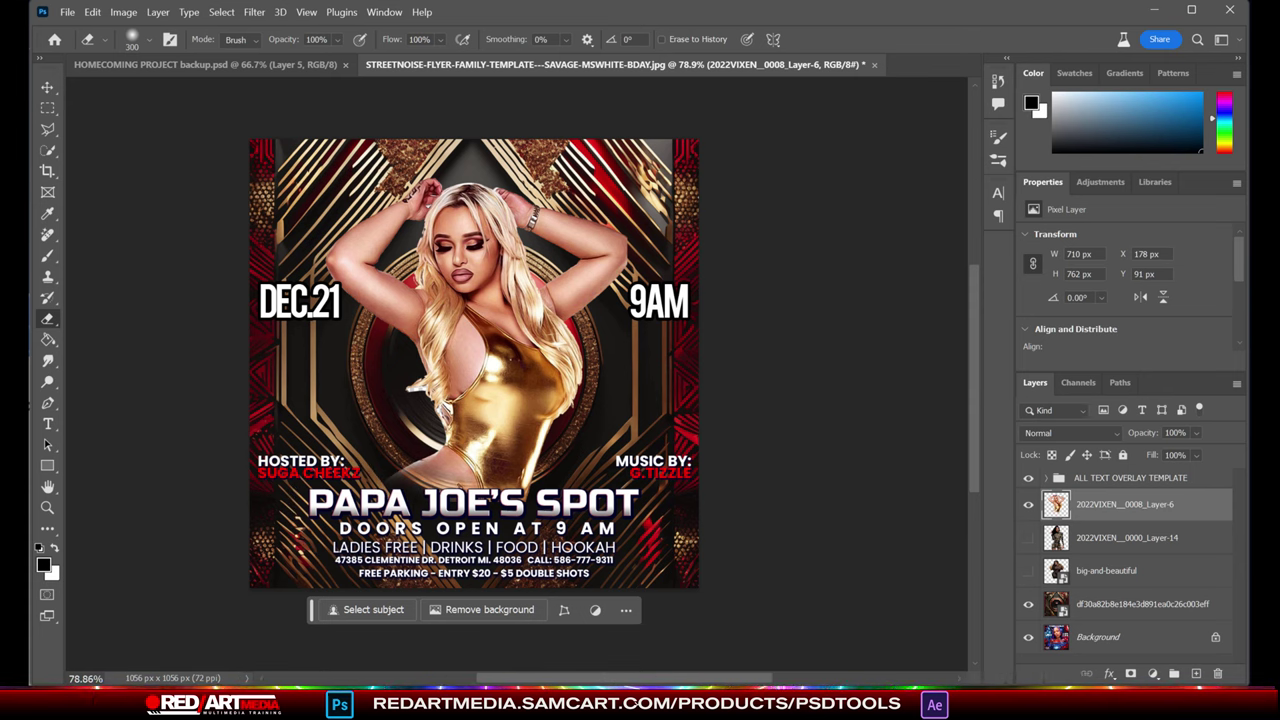
left_click_drag(47, 107, 100, 124)
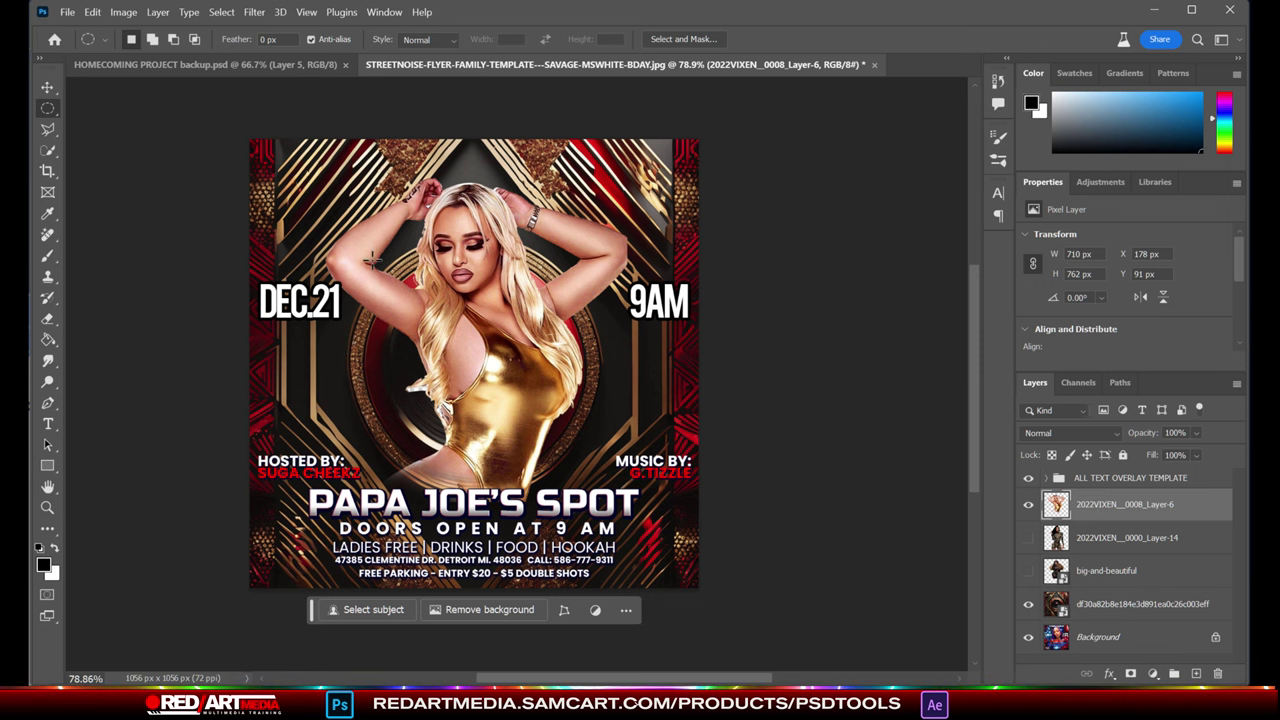
left_click_drag(352, 265, 590, 495)
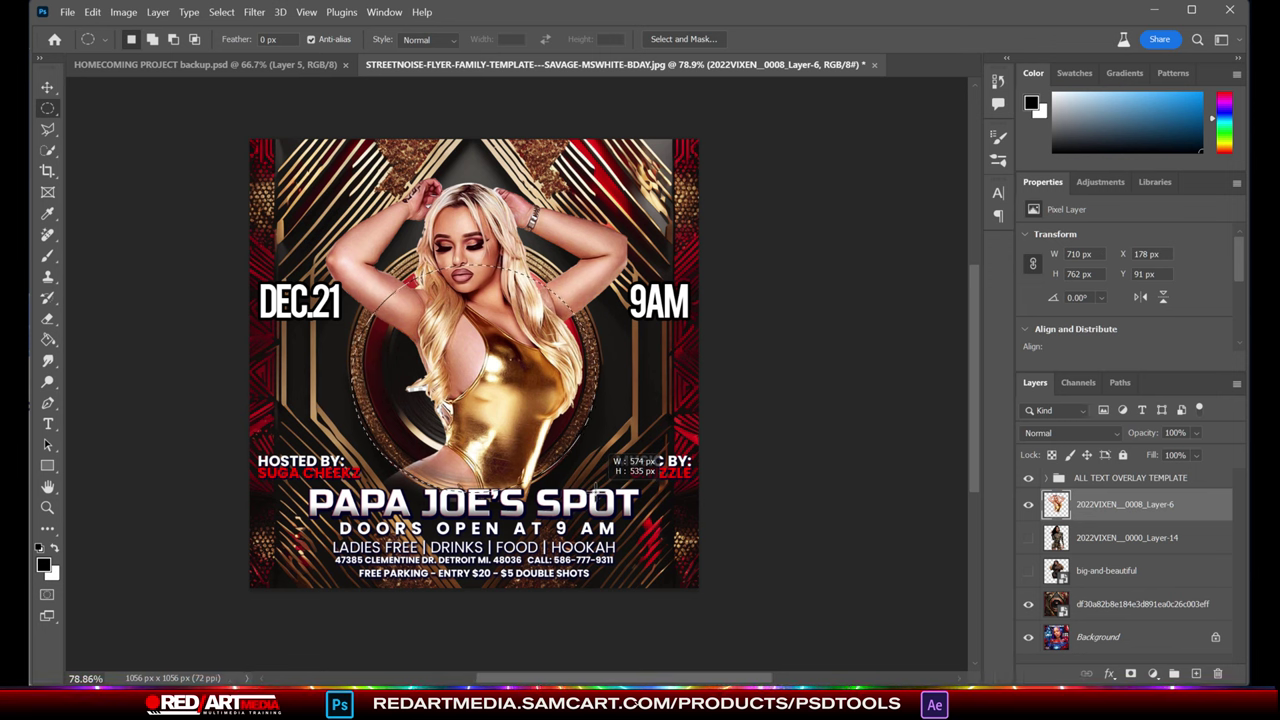
left_click_drag(598, 491, 598, 491)
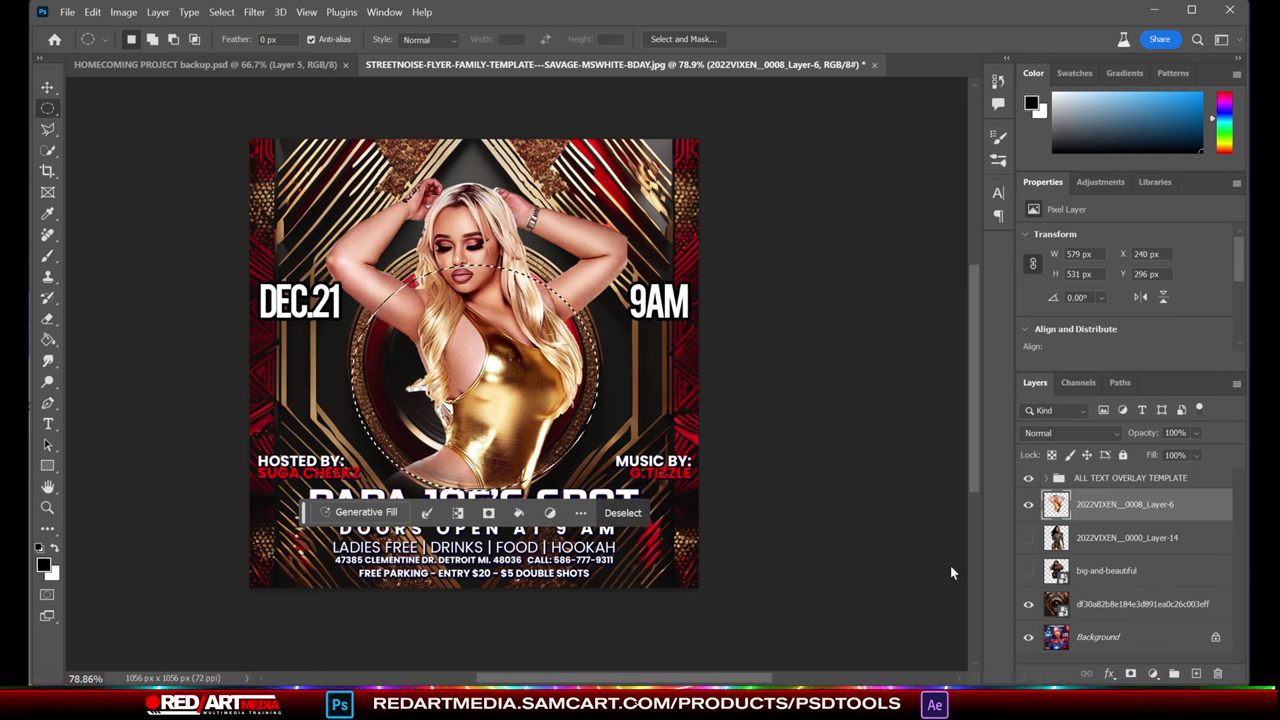
Invert the selection, erase the model outside the oval, and deselect
left_click(47, 318)
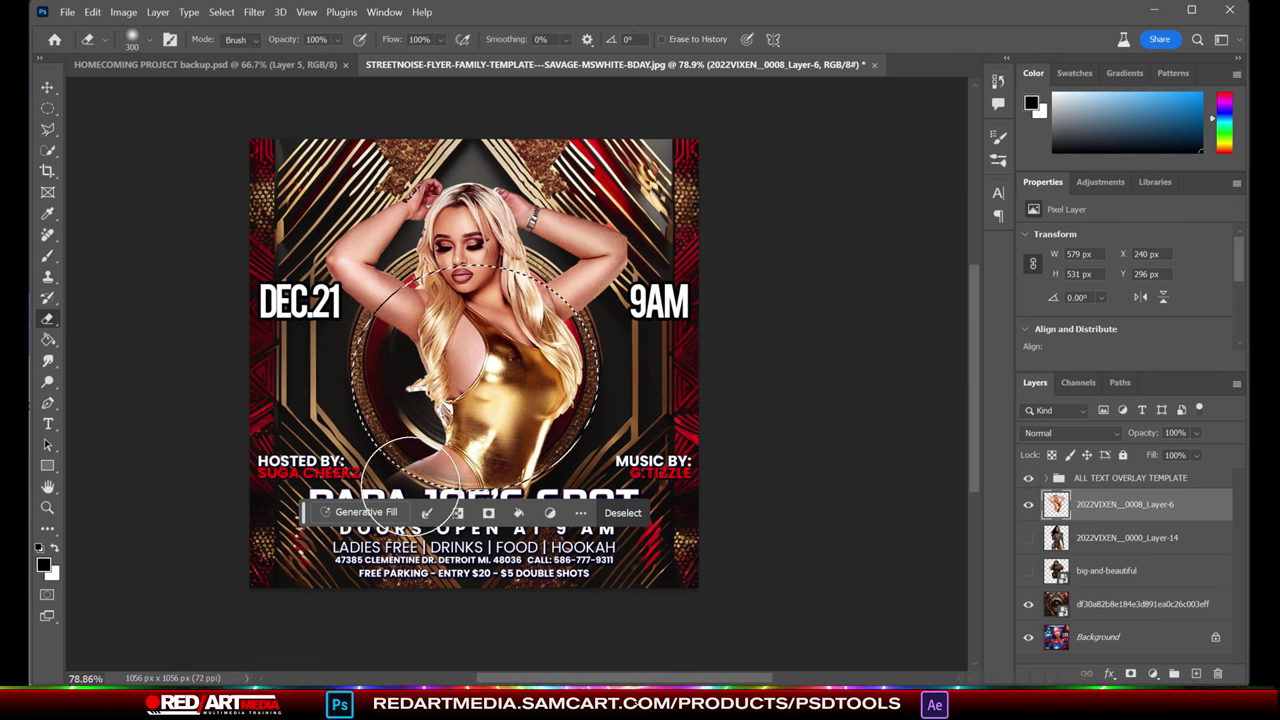
left_click(67, 11)
key("Escape")
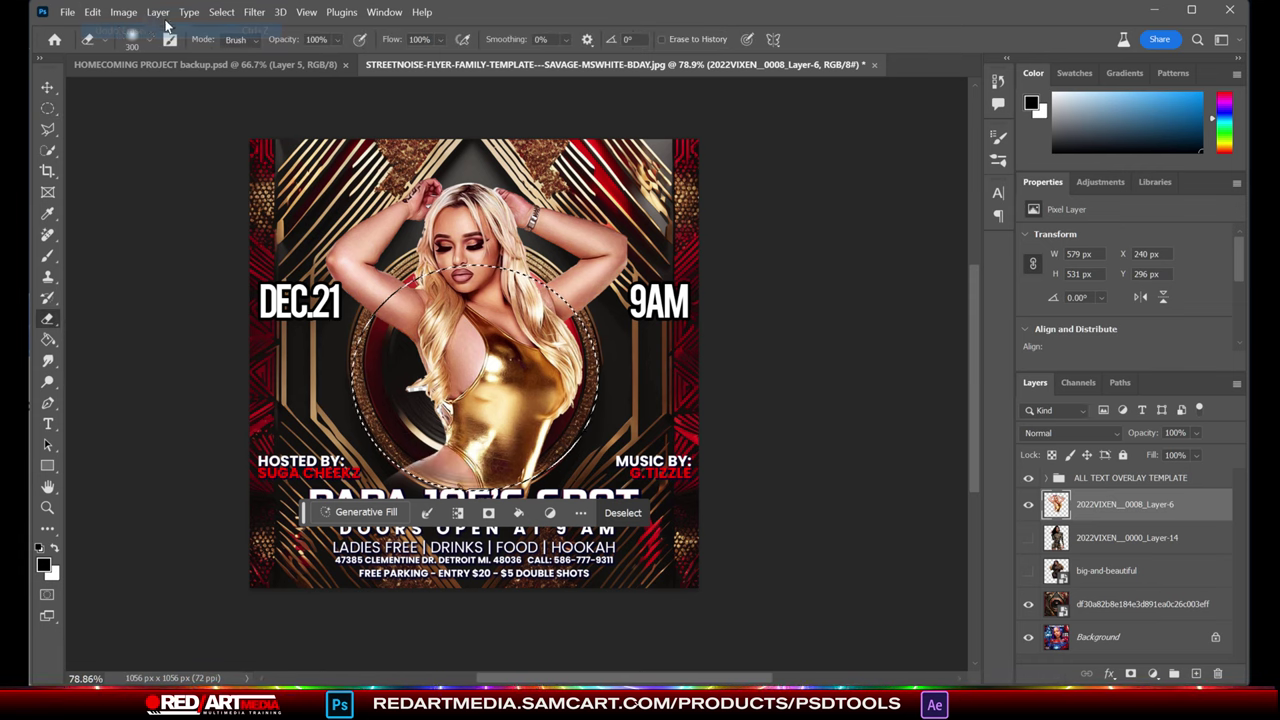
left_click(221, 12)
left_click(228, 28)
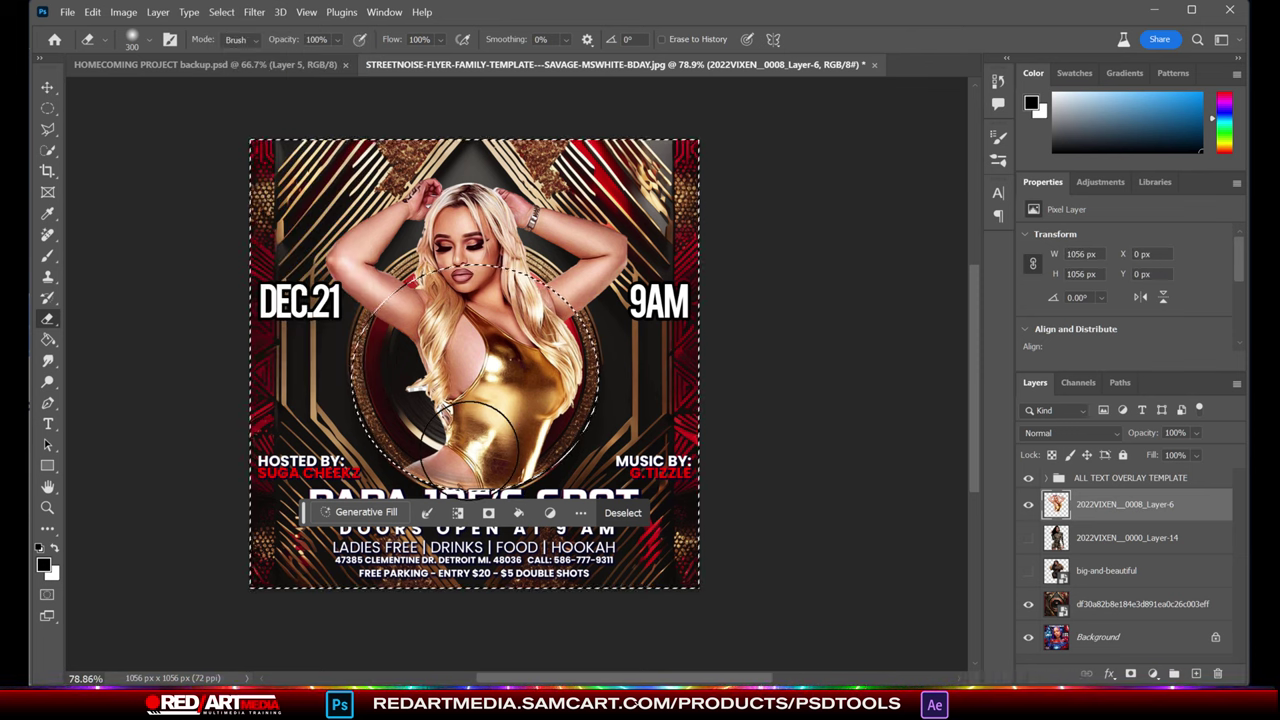
key("ctrl+d")
With the Move tool, select the PAPA JOE'S SPOT headline layer
left_click(47, 88)
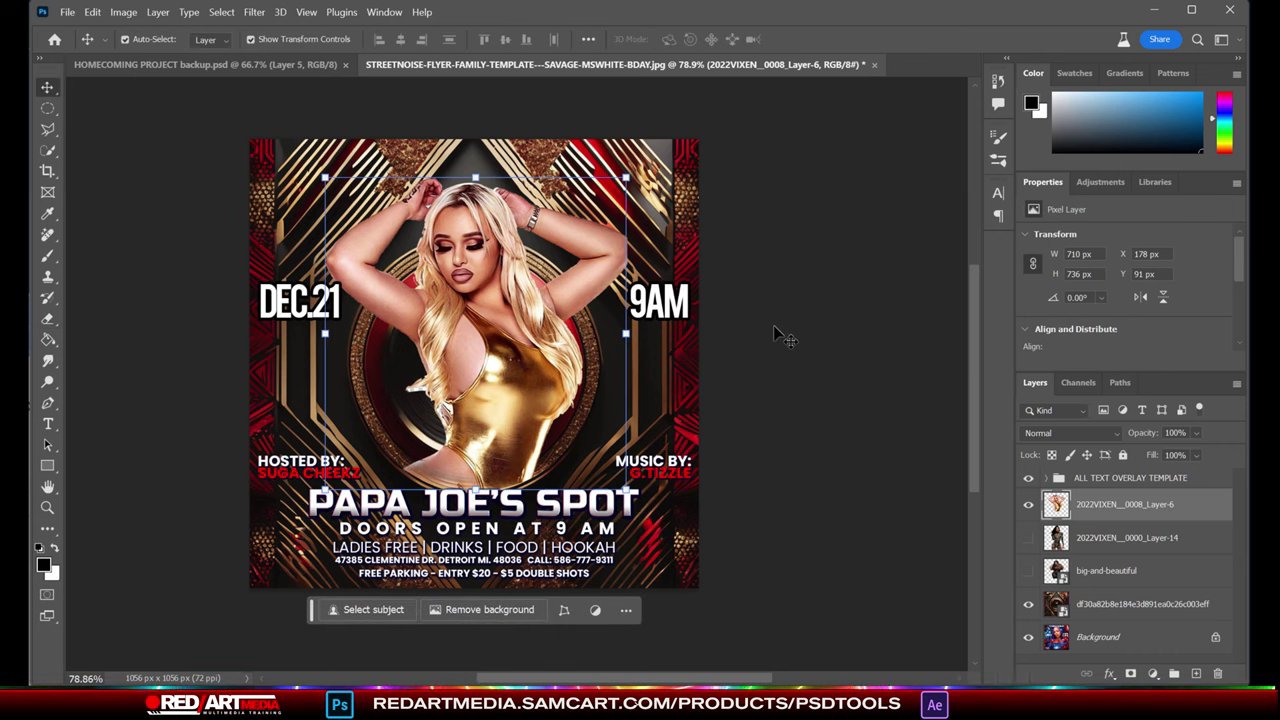
left_click(778, 335)
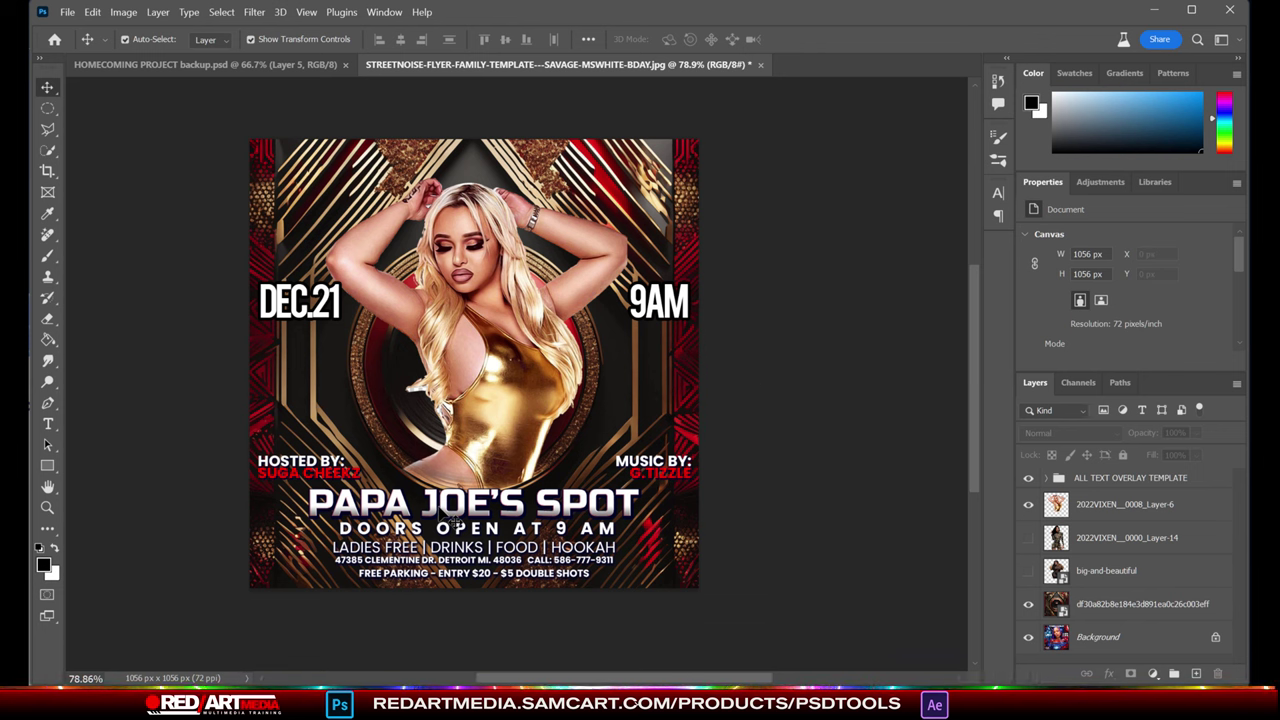
left_click(452, 517)
Retype the PAPA JOE'S SPOT headline as CLUB GALAXY and commit it
key("t")
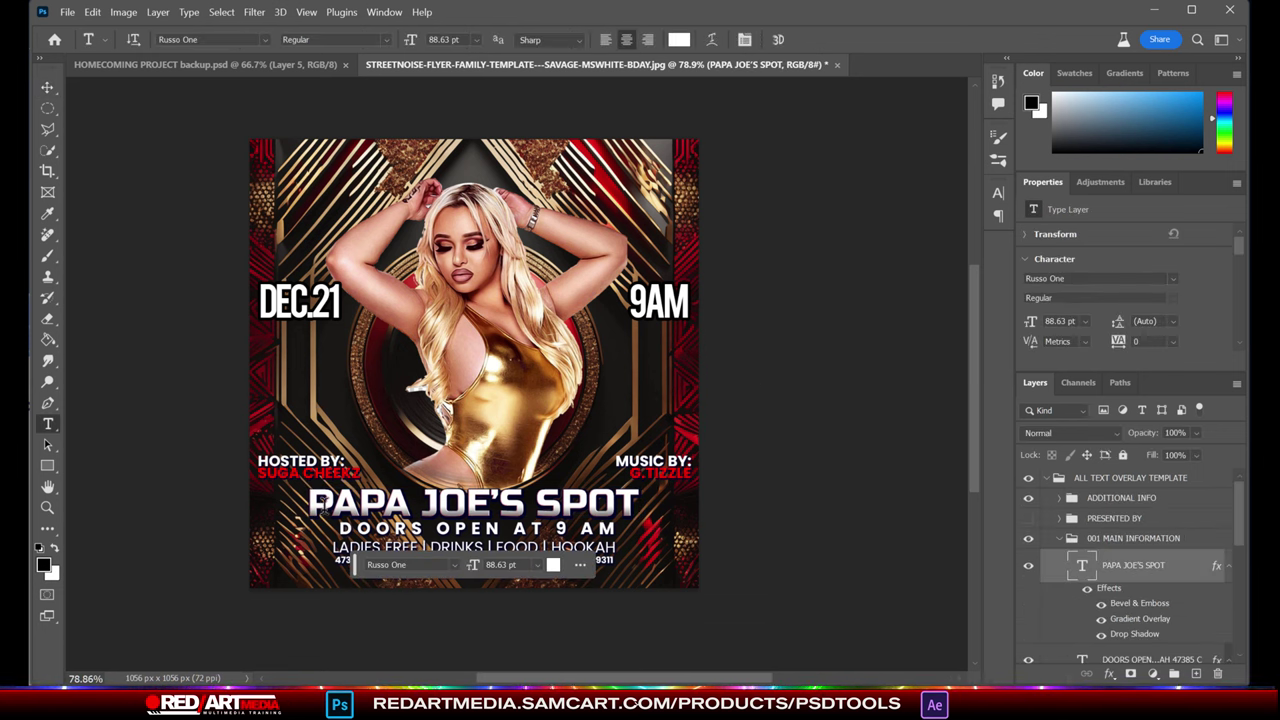
left_click_drag(312, 505, 649, 515)
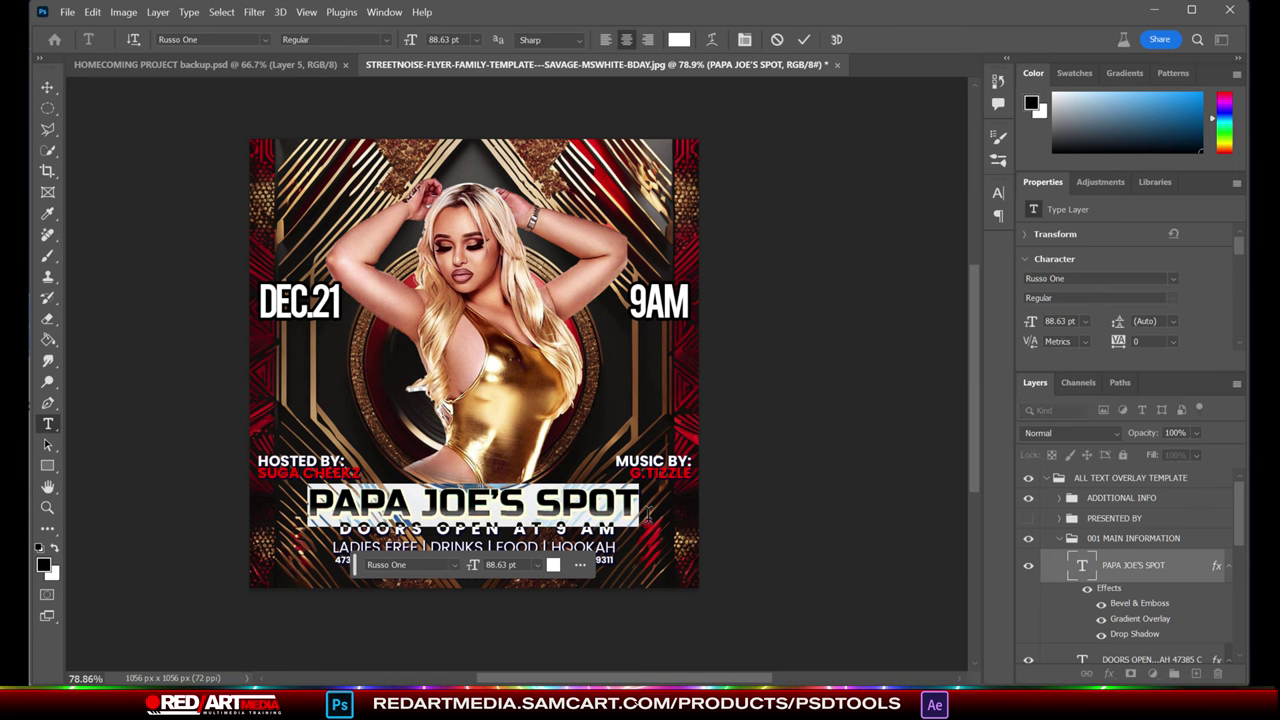
type("CLUB")
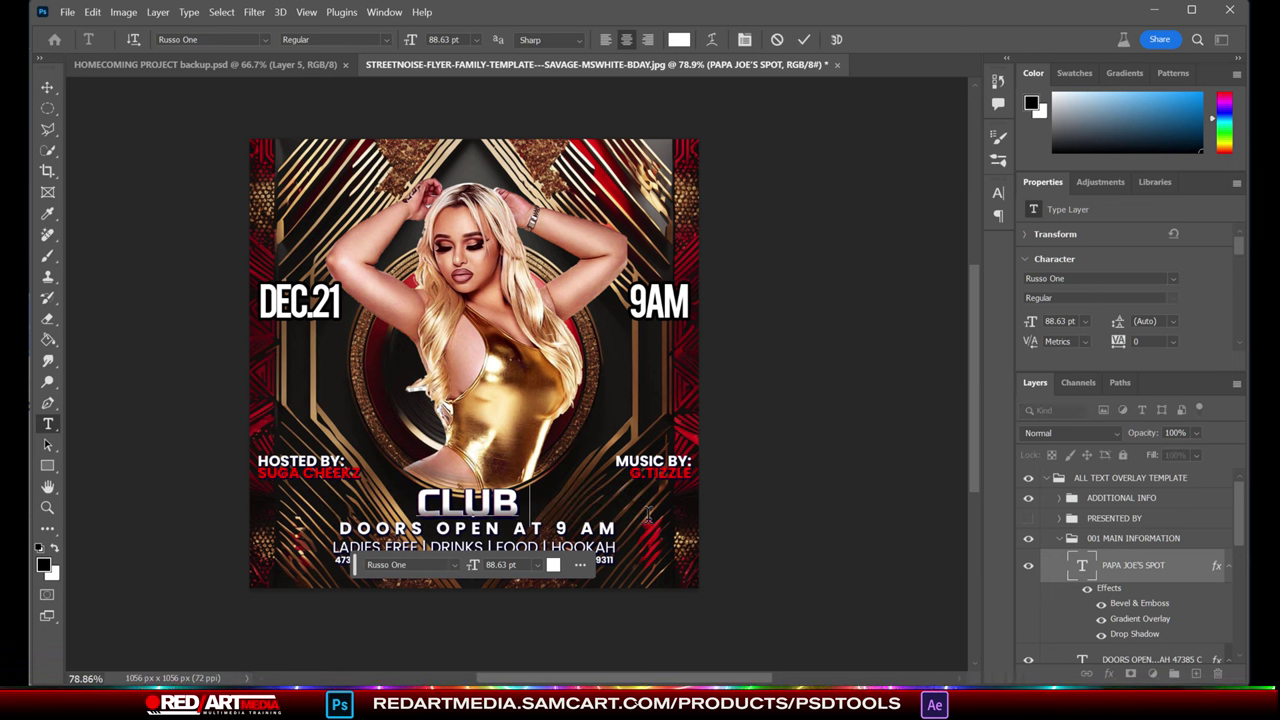
type(" GALAXY")
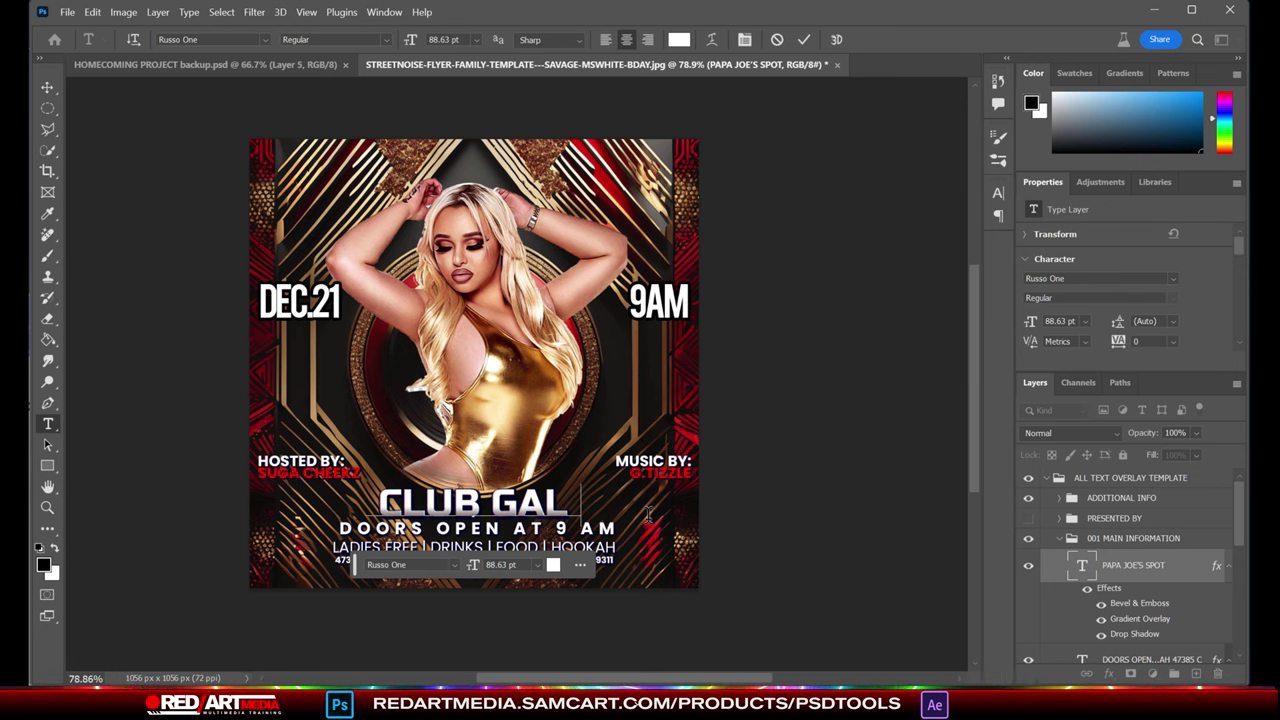
left_click(47, 87)
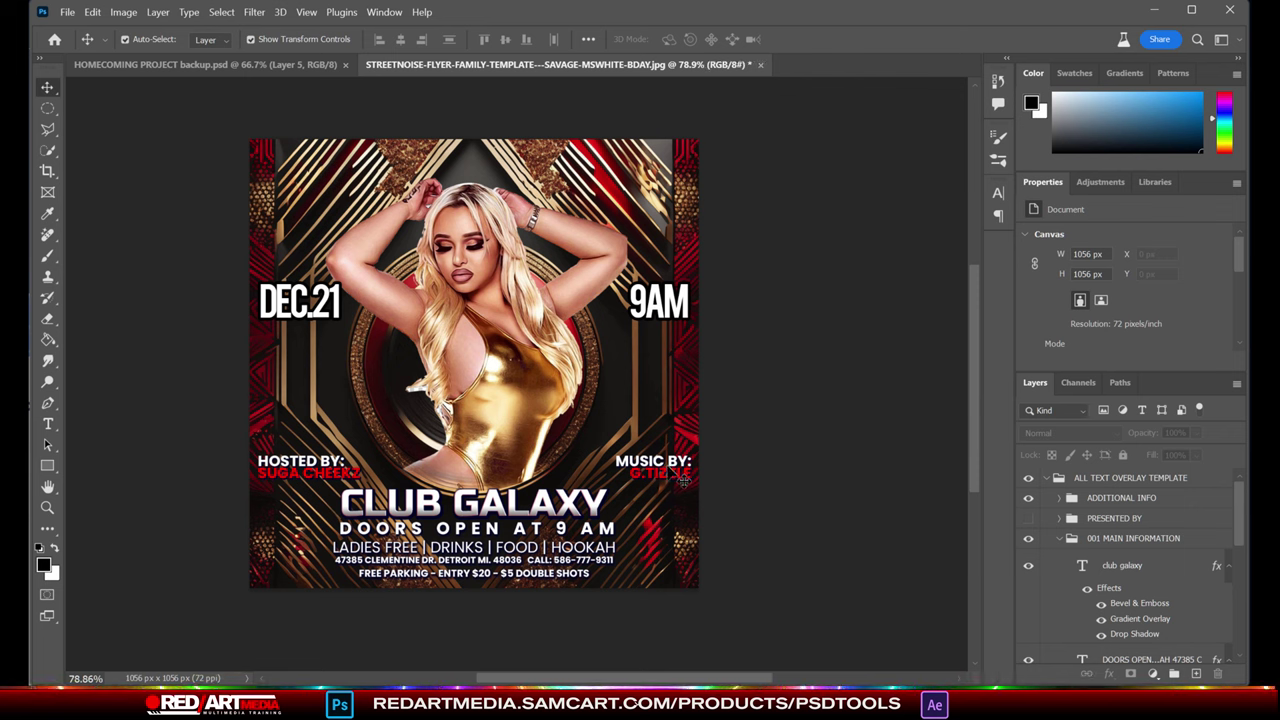
left_click(668, 472)
Expand the text overlay group, collapse ADDITIONAL INFO, and make the CLUB GALAXY PRESENTS heading visible
left_click(1243, 601)
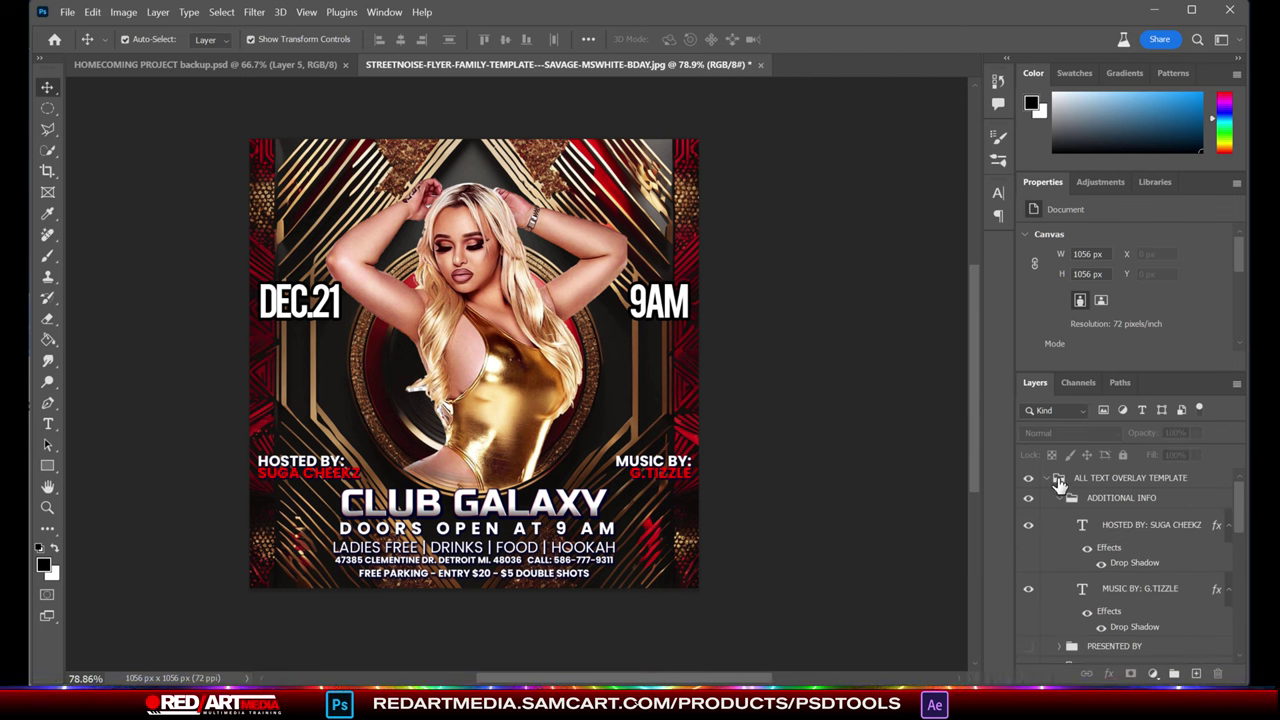
left_click(1050, 480)
left_click(1029, 478)
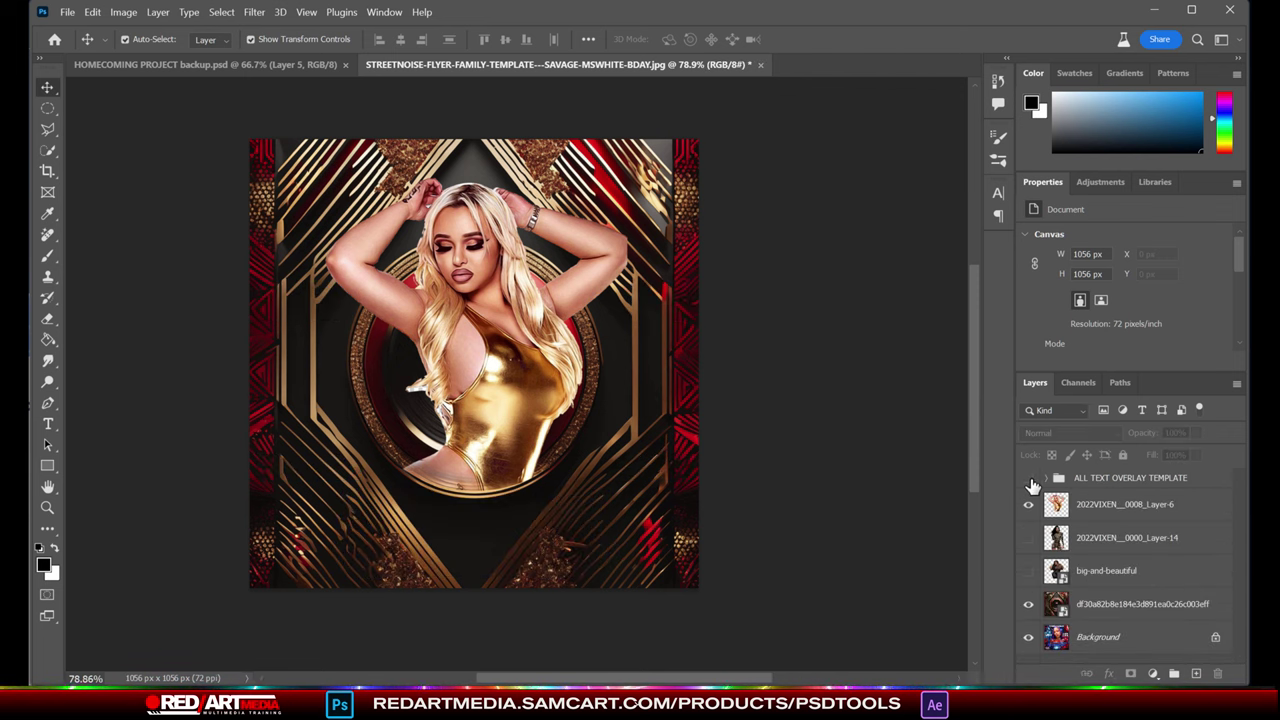
left_click(1029, 478)
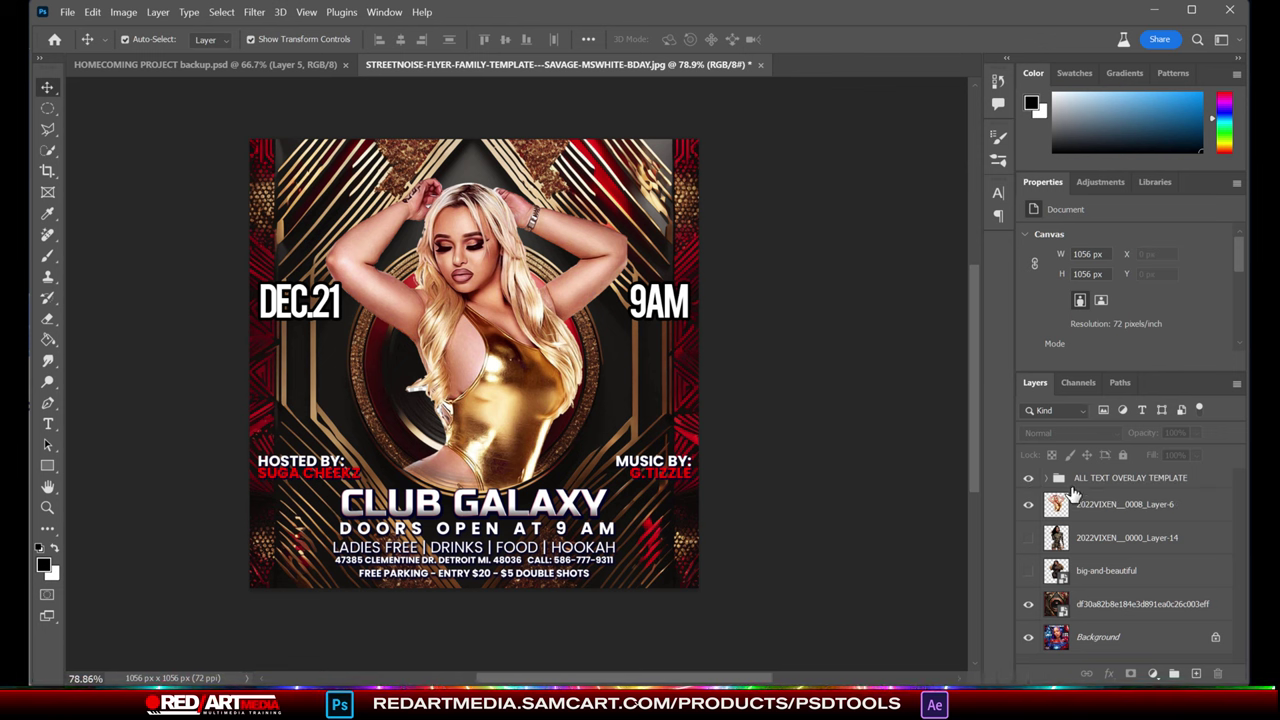
left_click(1048, 479)
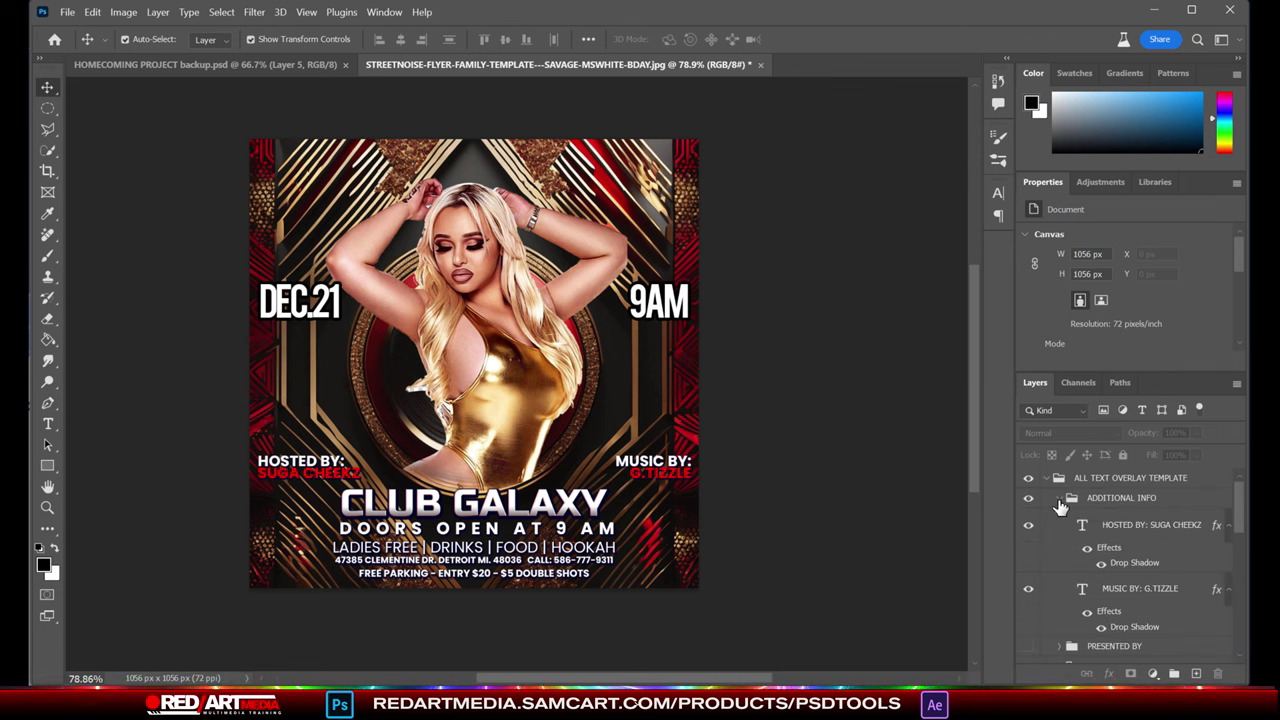
left_click(1061, 498)
left_click(1028, 519)
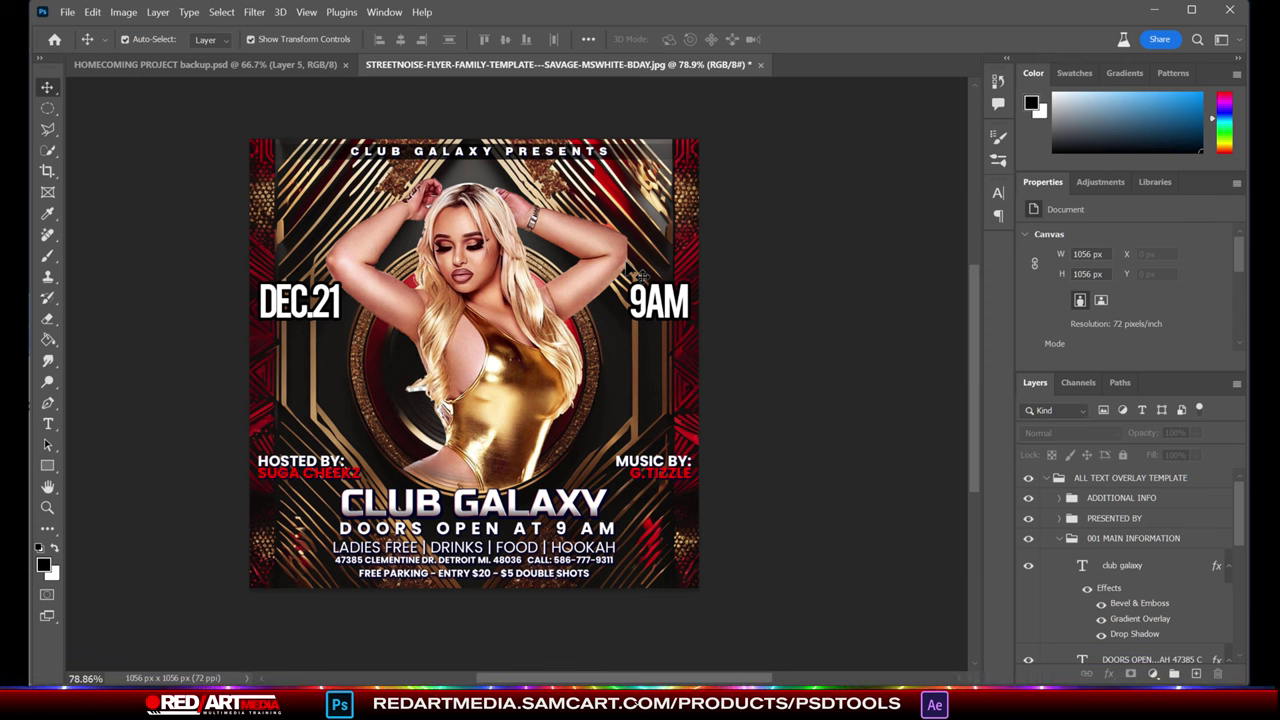
Place Embedded the gold disco-ball PNG from LIFESTYLE > DISCO BALLS
left_click(67, 12)
left_click(110, 350)
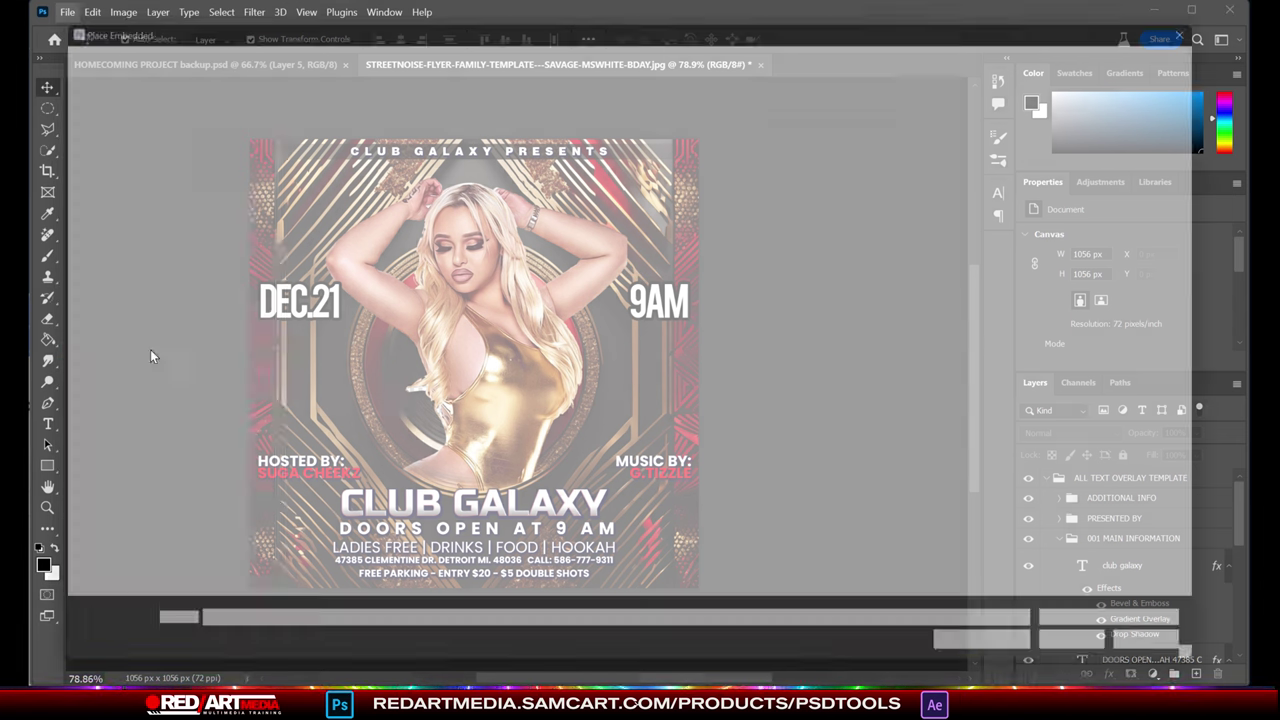
left_click(477, 41)
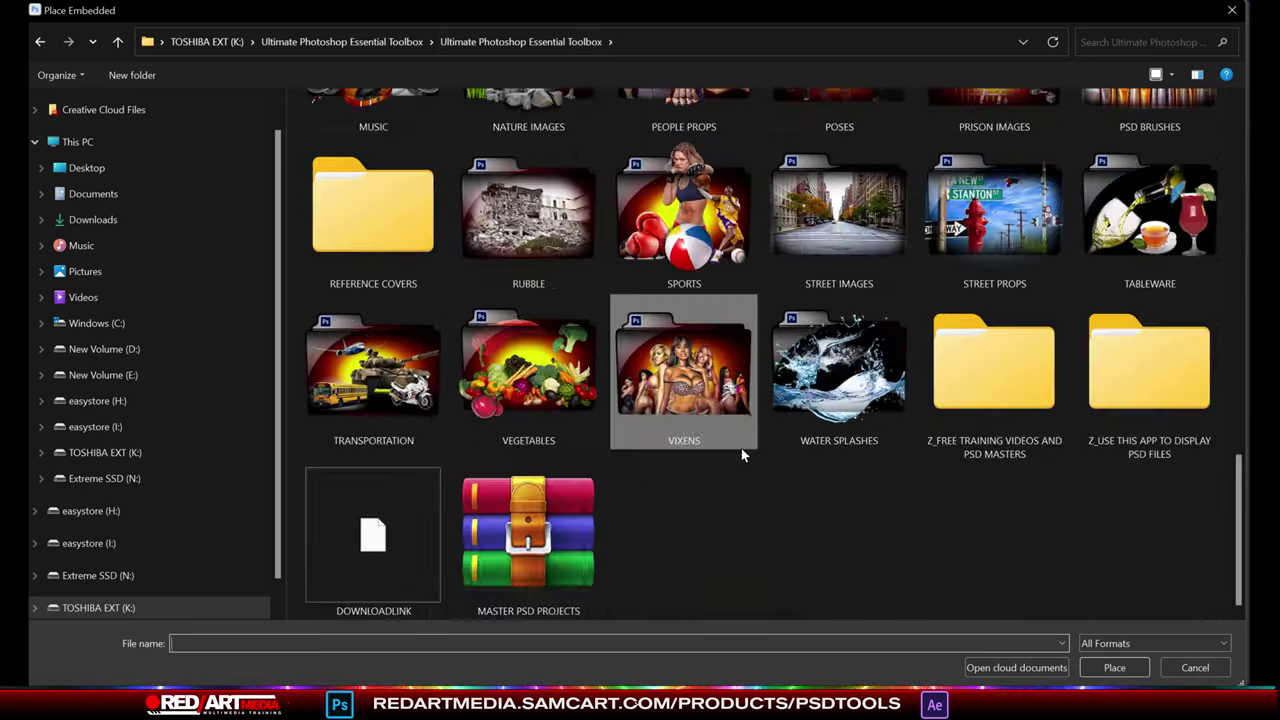
scroll(747, 301, "up", 3)
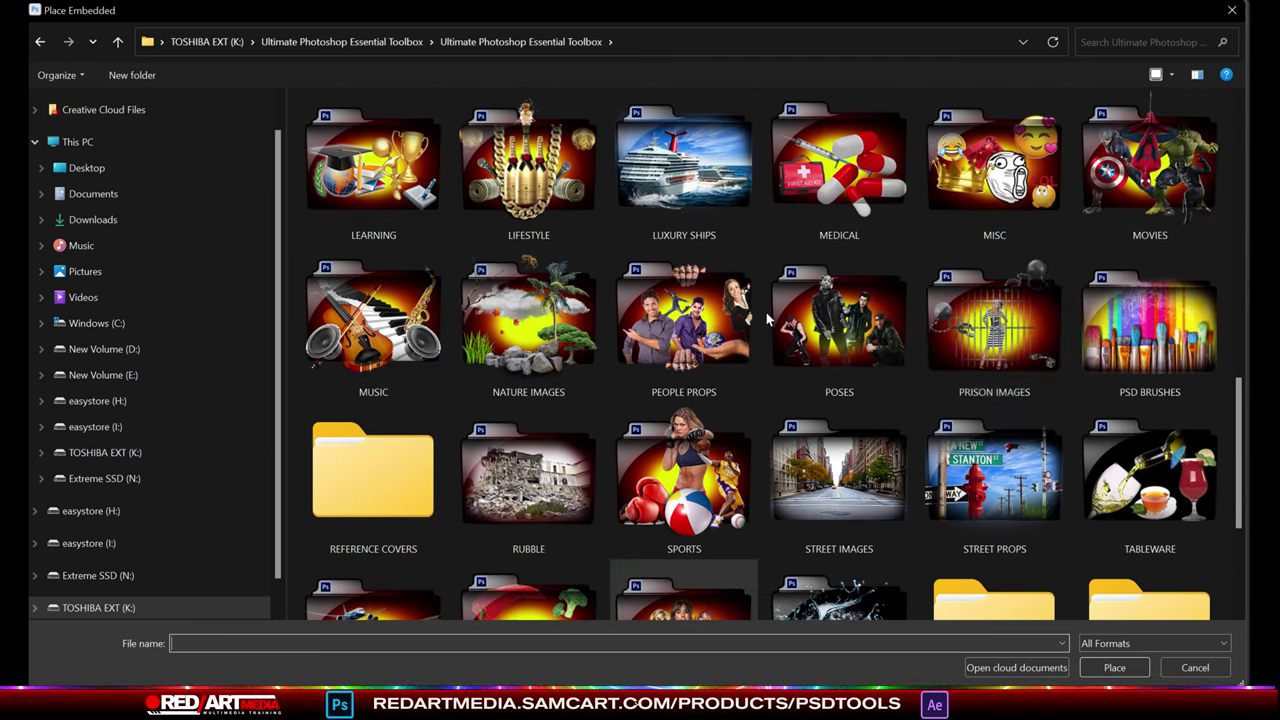
double_click(513, 170)
double_click(369, 173)
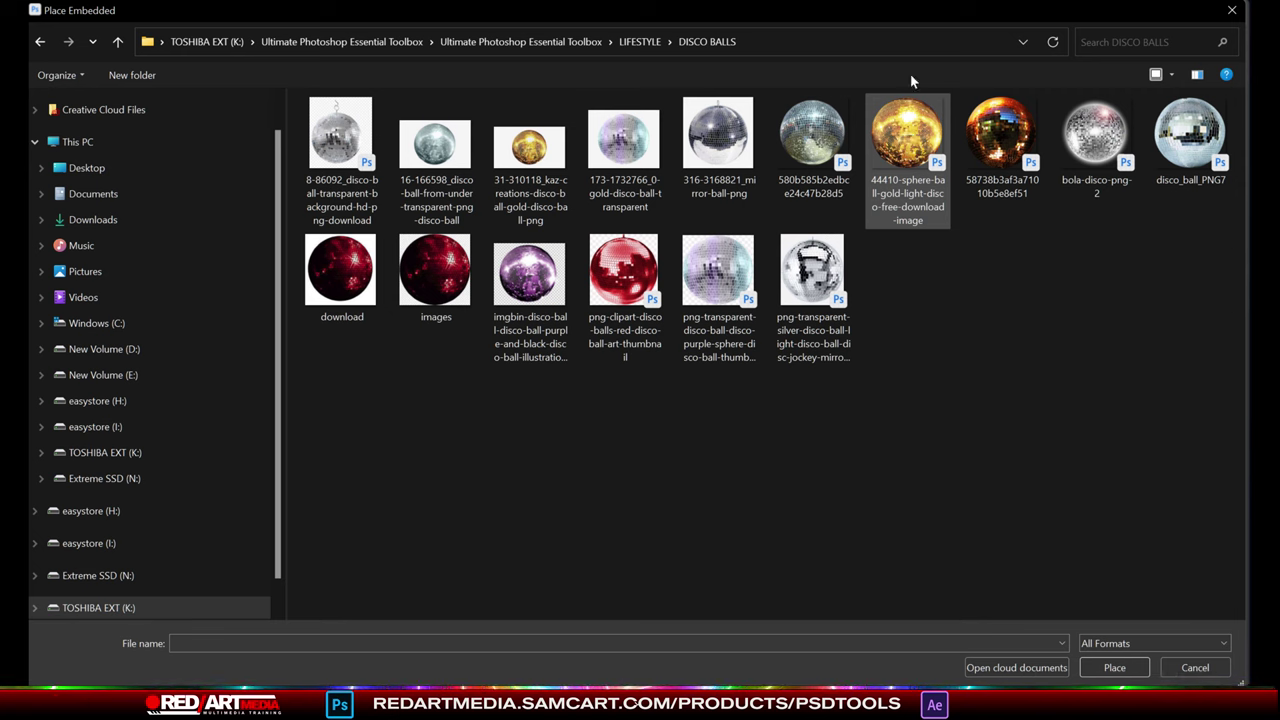
left_click_drag(905, 10, 381, 401)
double_click(519, 520)
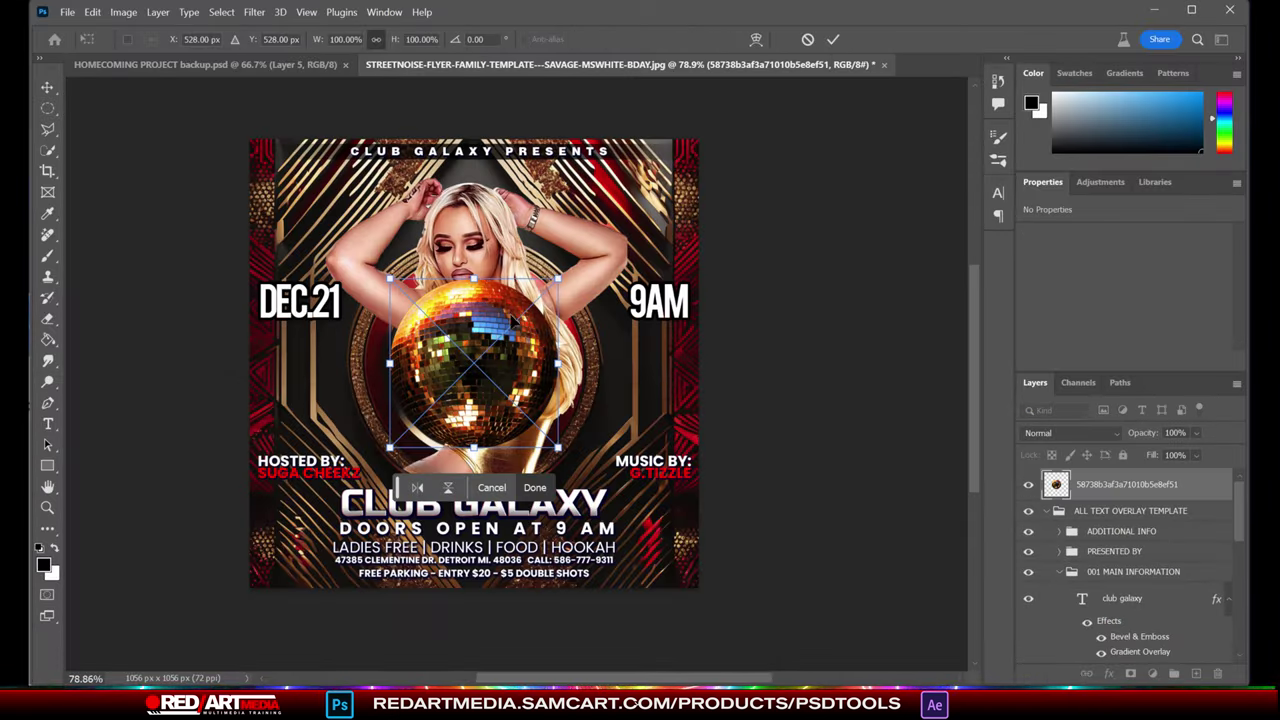
Set the disco ball top-left, then duplicate it with Ctrl+J into the top-right corner
left_click_drag(512, 379, 302, 172)
key("Return")
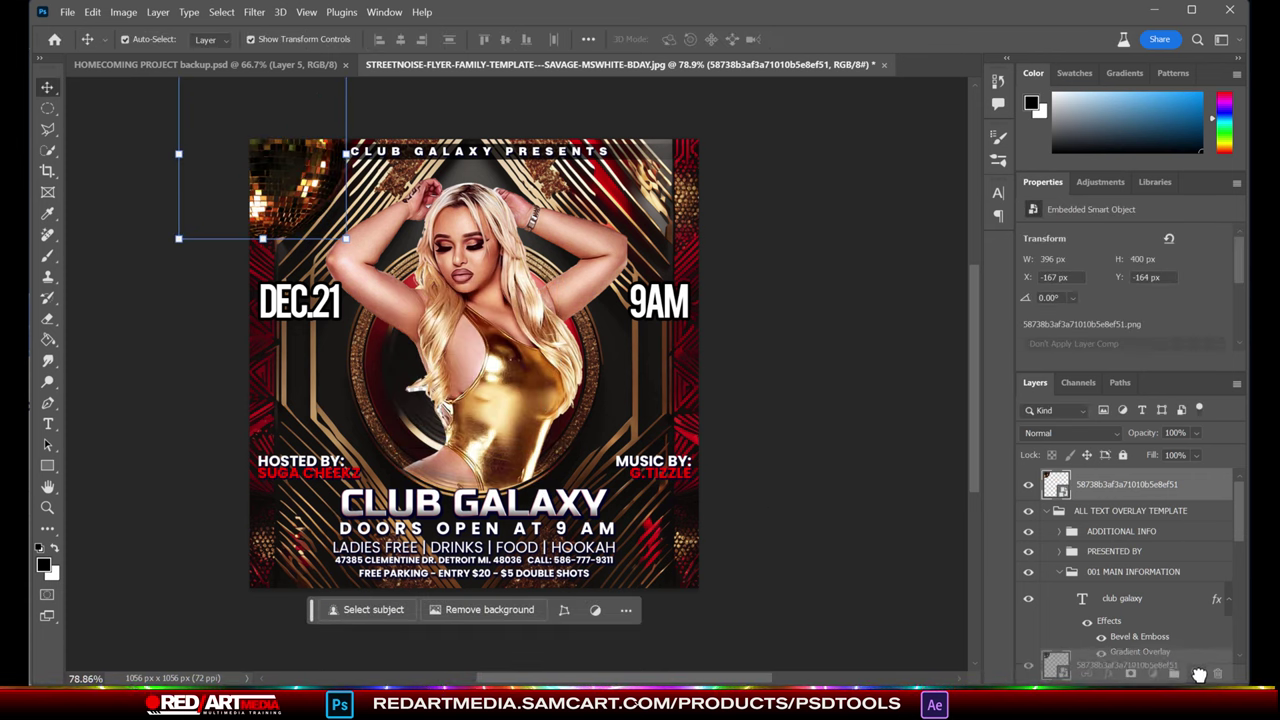
key("ctrl+j")
left_click_drag(302, 182, 754, 155)
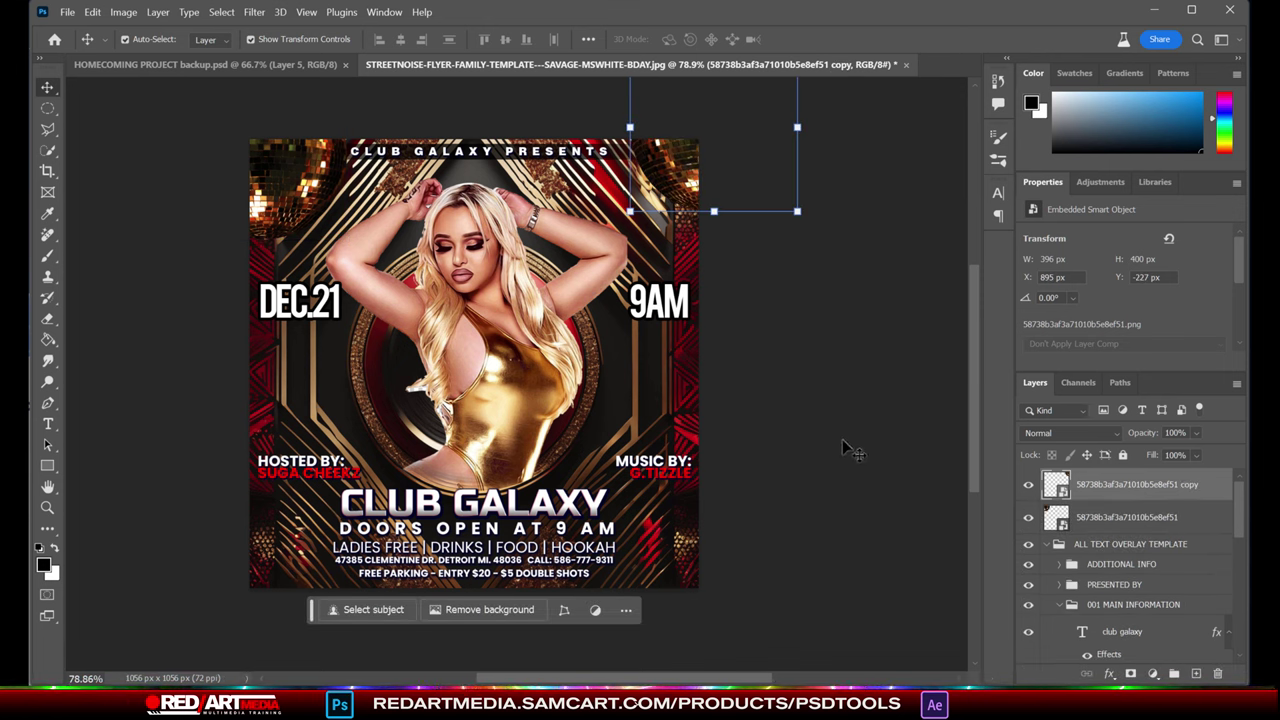
left_click(724, 405)
left_click(688, 403)
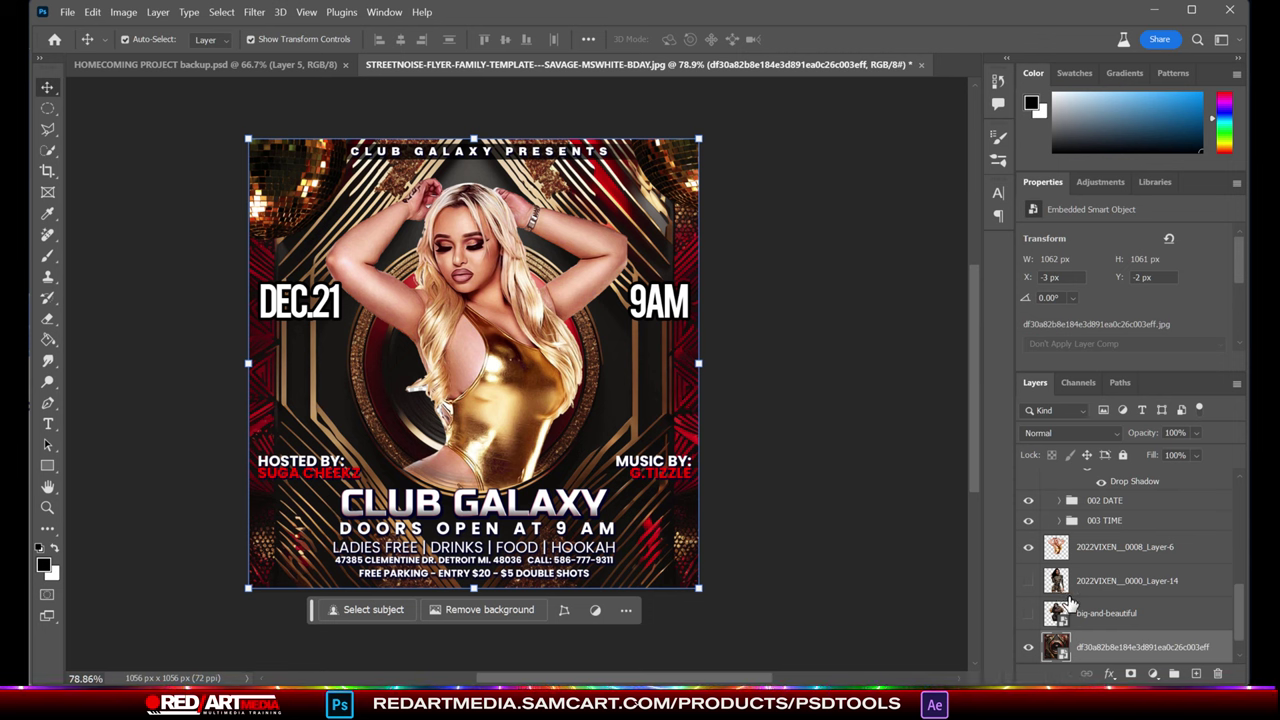
Collapse and hide the text overlay group and hide the model layer
scroll(1110, 620, "up", 5)
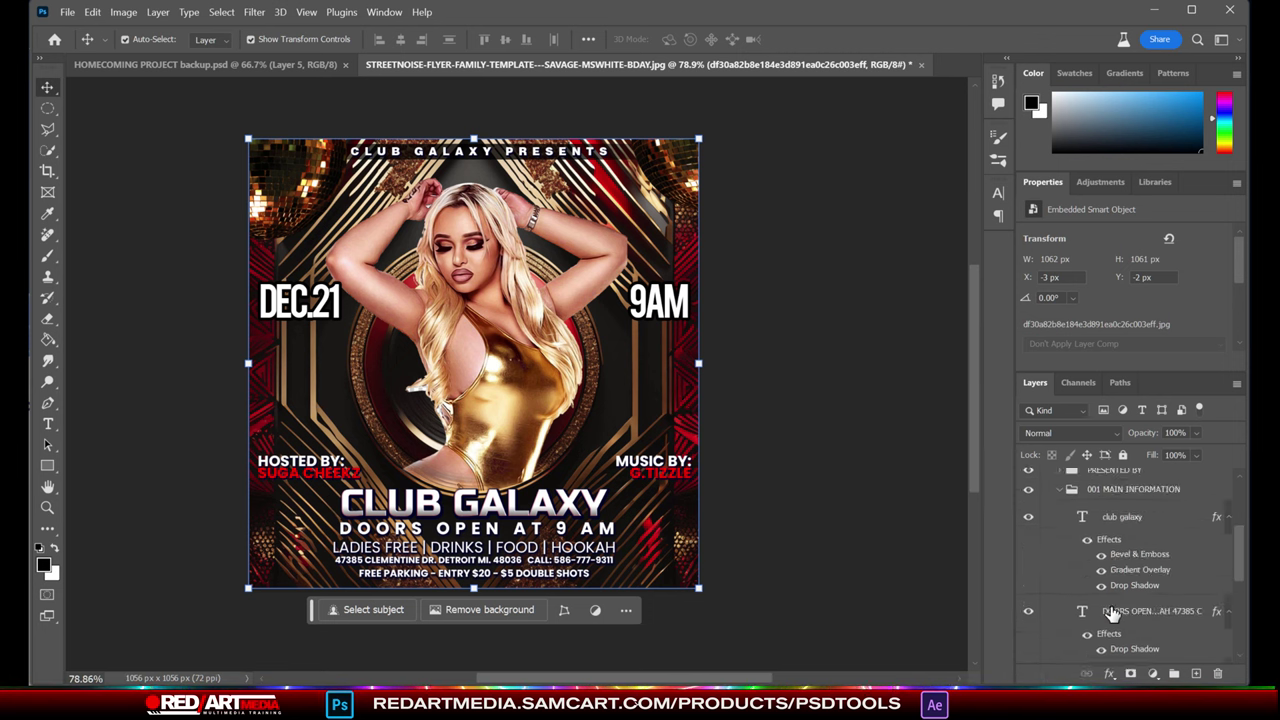
left_click(1060, 604)
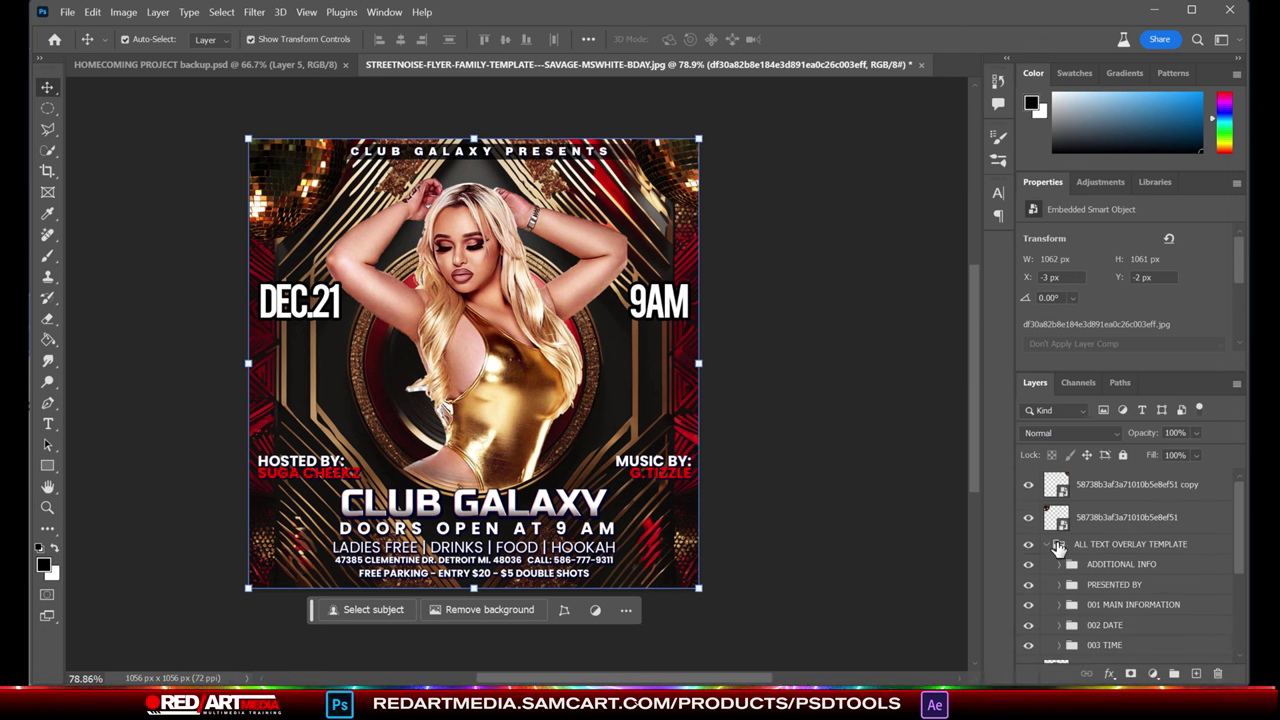
left_click(1046, 544)
left_click(1027, 545)
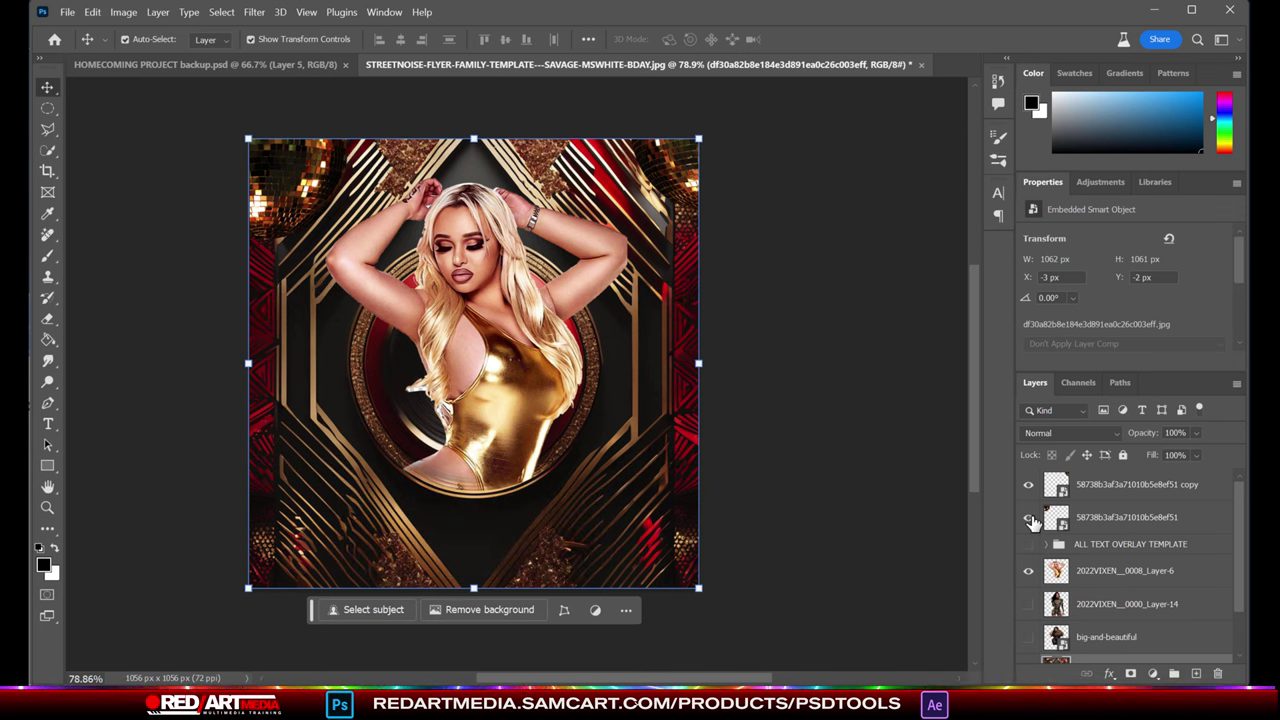
left_click(1028, 571)
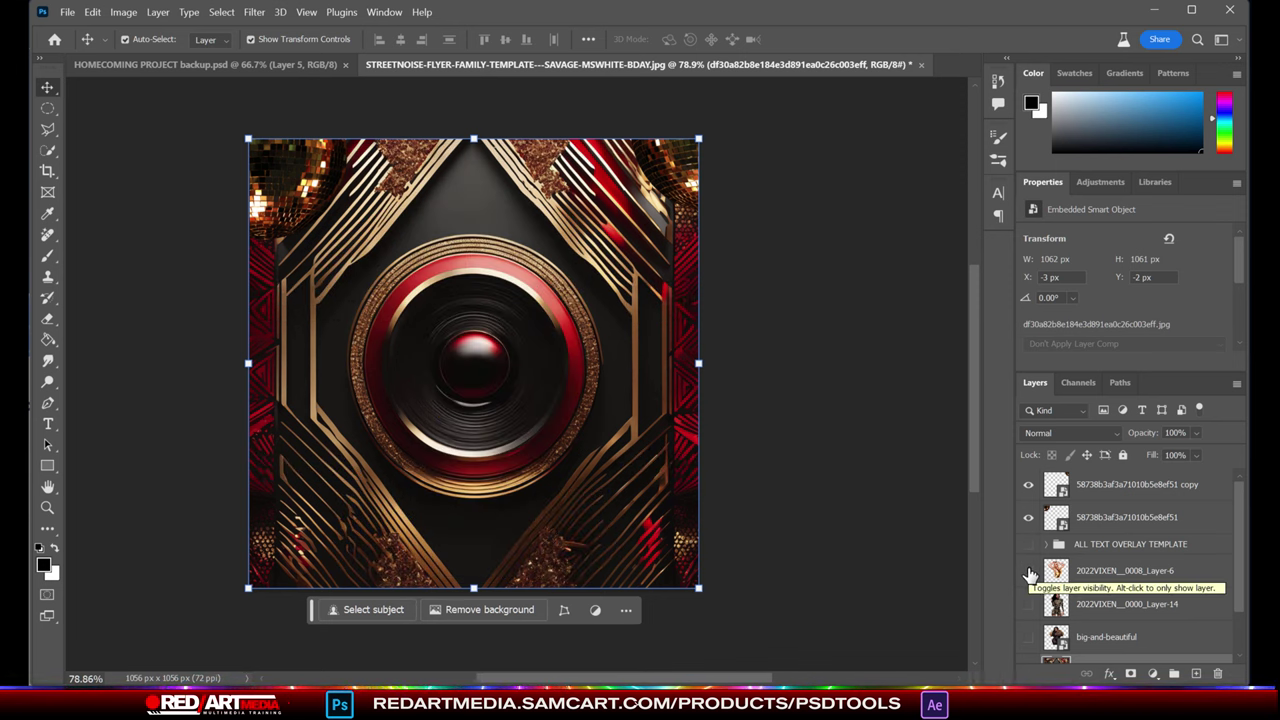
Centre the ball in the red ring, copy it top-left, and stack the model above
left_click(322, 185)
left_click_drag(322, 185, 508, 375)
left_click_drag(1192, 526, 1185, 670)
left_click_drag(509, 372, 258, 133)
left_click(880, 300)
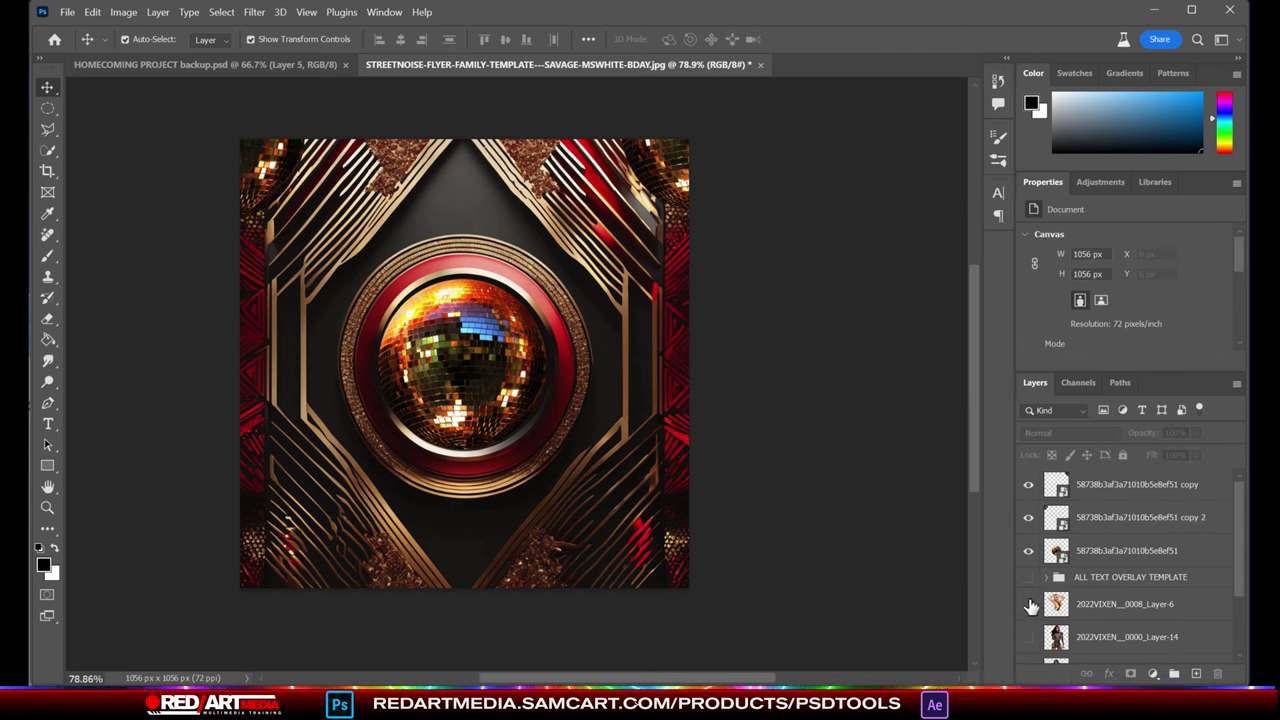
left_click(1028, 604)
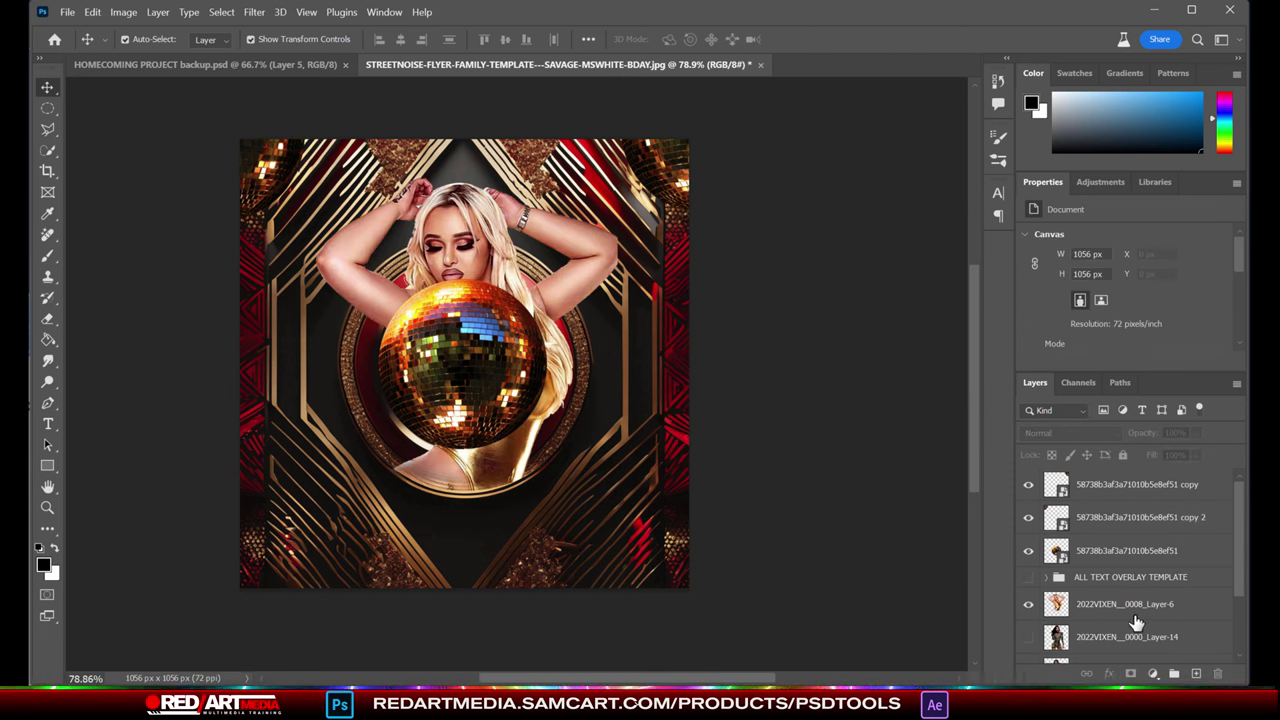
left_click_drag(1112, 606, 1106, 478)
Show the text again and move DEC.21 to the top-left and 9AM to the top-right
left_click(1028, 478)
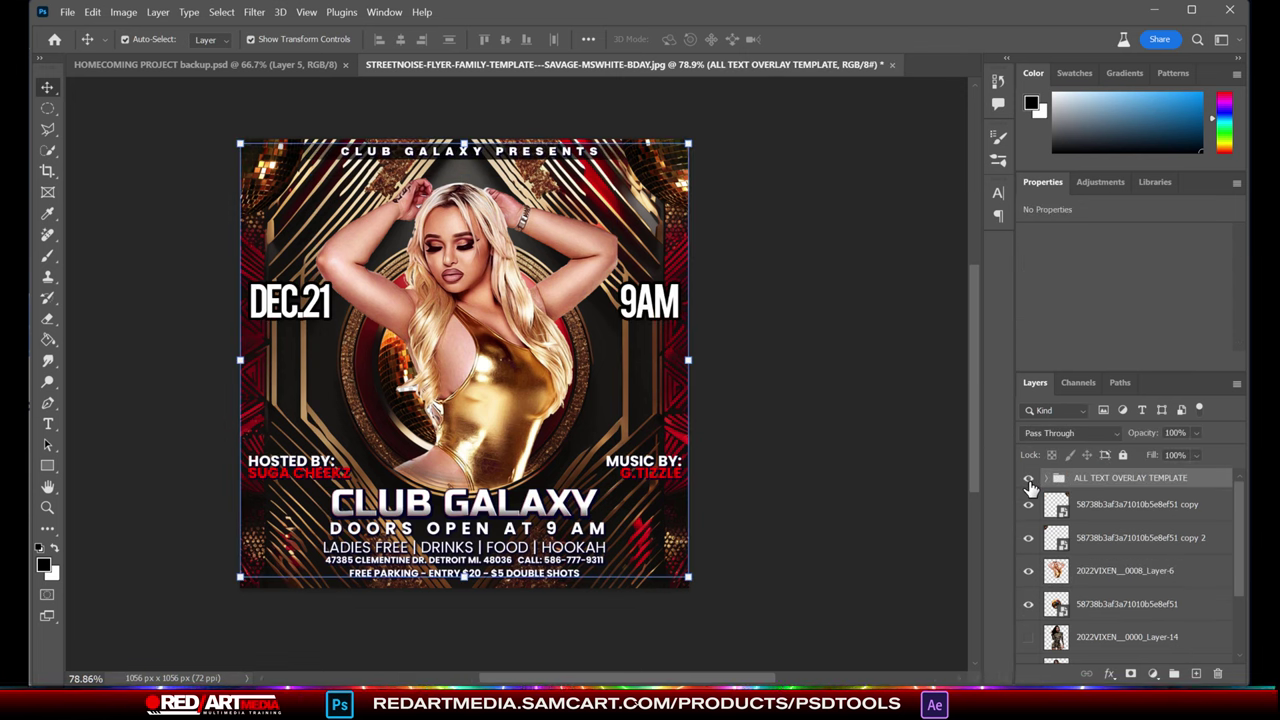
left_click(815, 325)
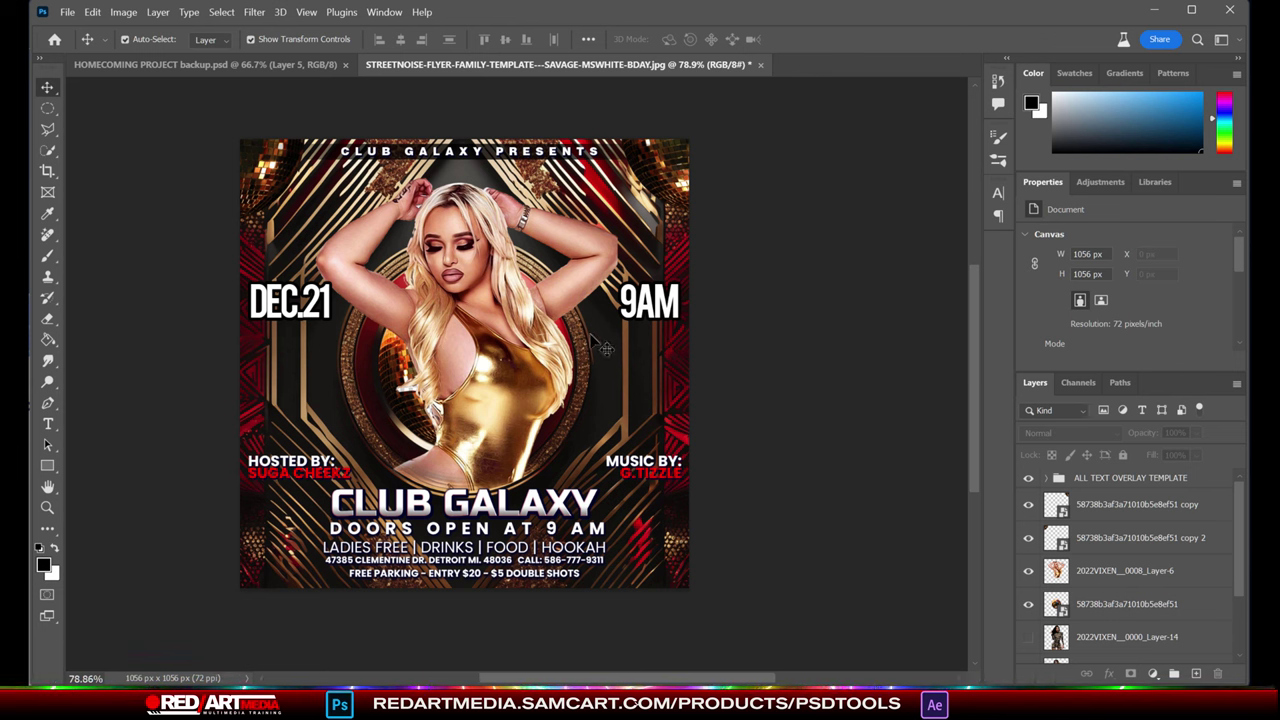
left_click(292, 303)
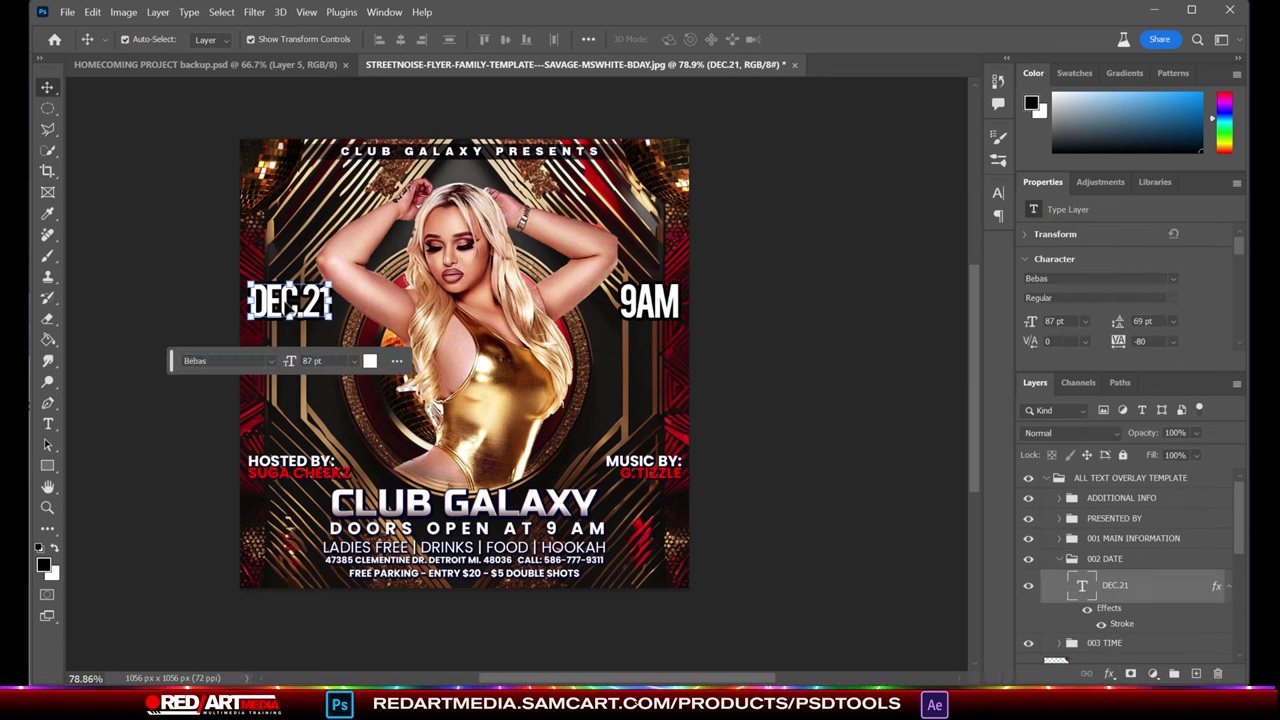
left_click_drag(289, 303, 297, 189)
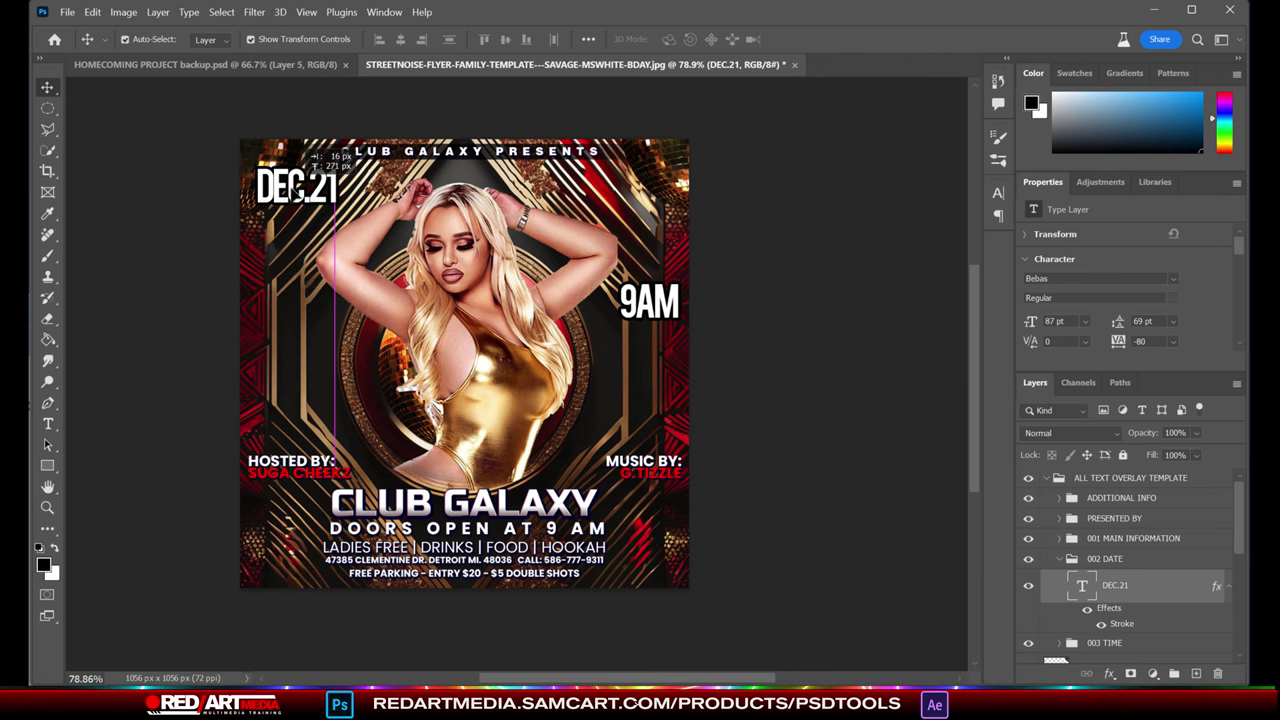
left_click(668, 310)
left_click_drag(668, 310, 672, 152)
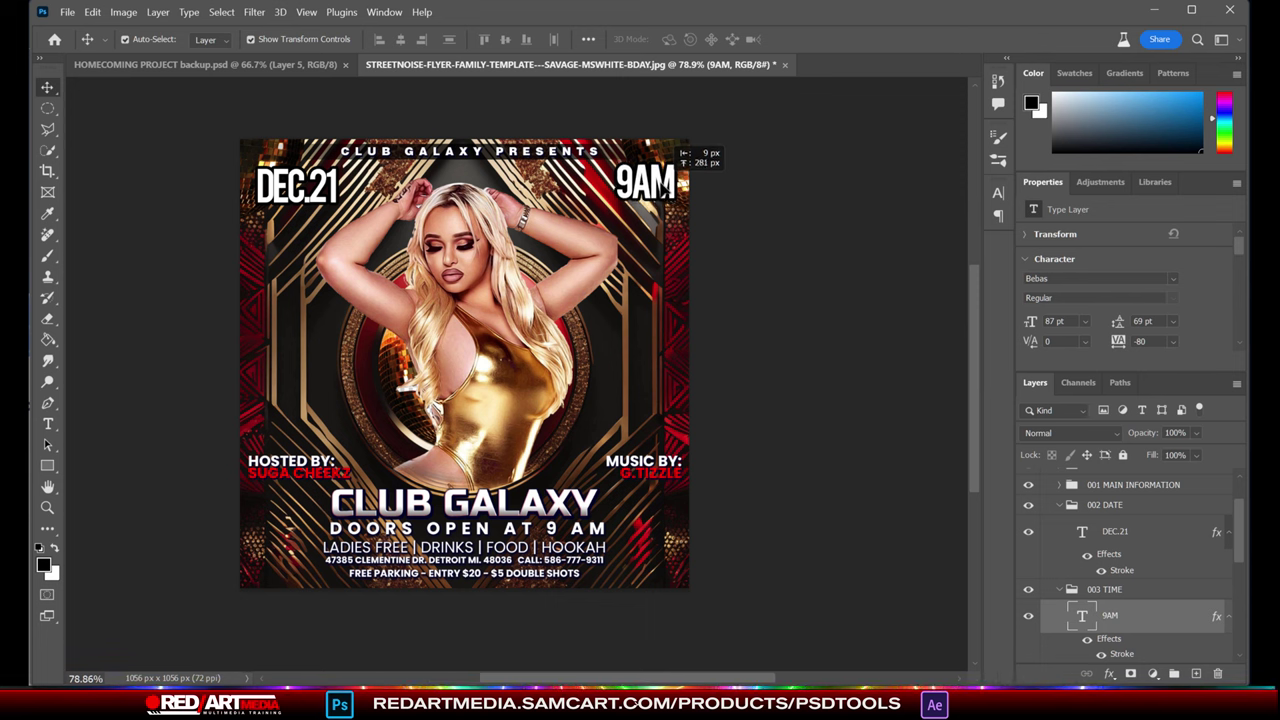
Lower the HOSTED BY line slightly and nudge the MUSIC BY credit down and back up
left_click(318, 480)
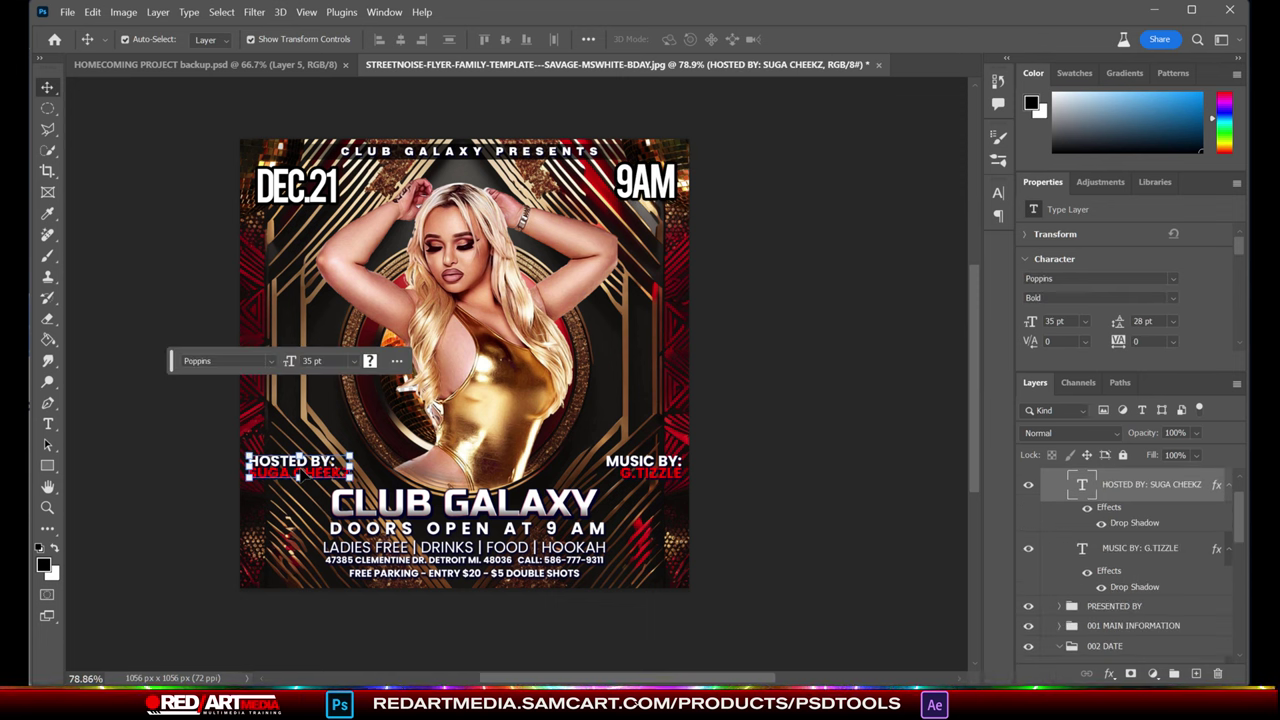
mouse_move(298, 474)
left_mouse_down()
mouse_move(300, 491)
mouse_move(298, 474)
left_mouse_up()
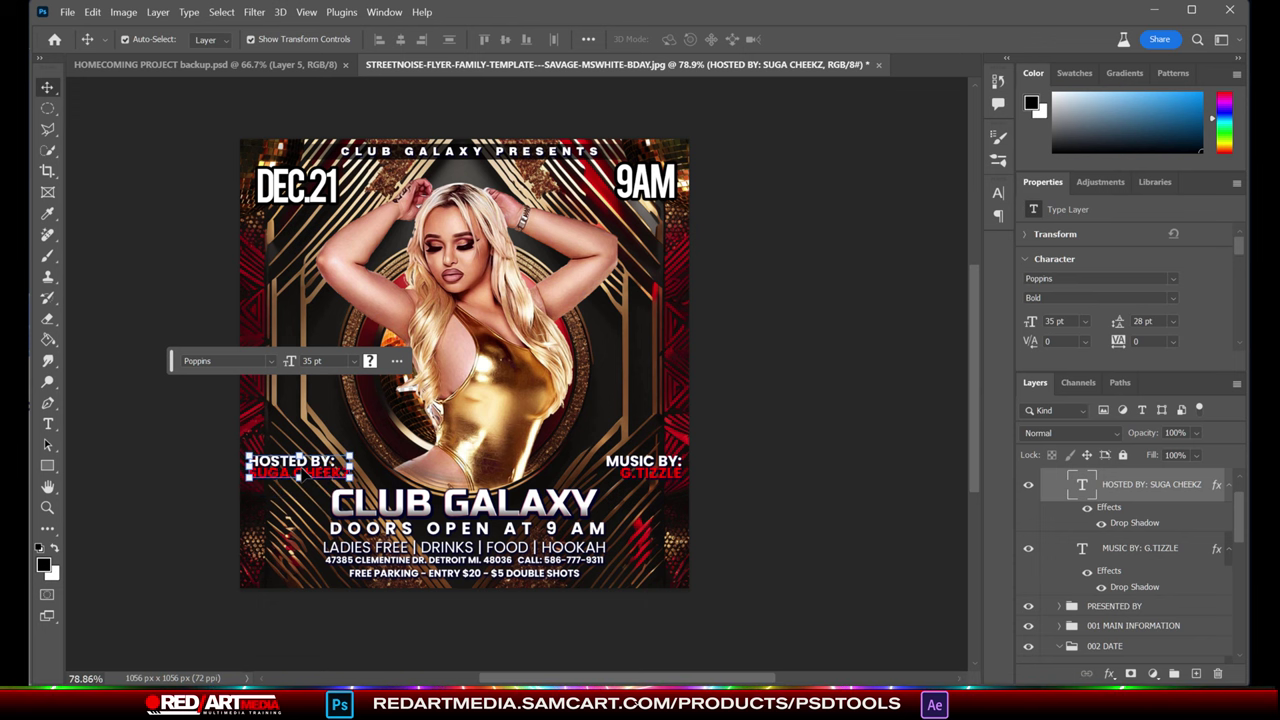
left_click(665, 472)
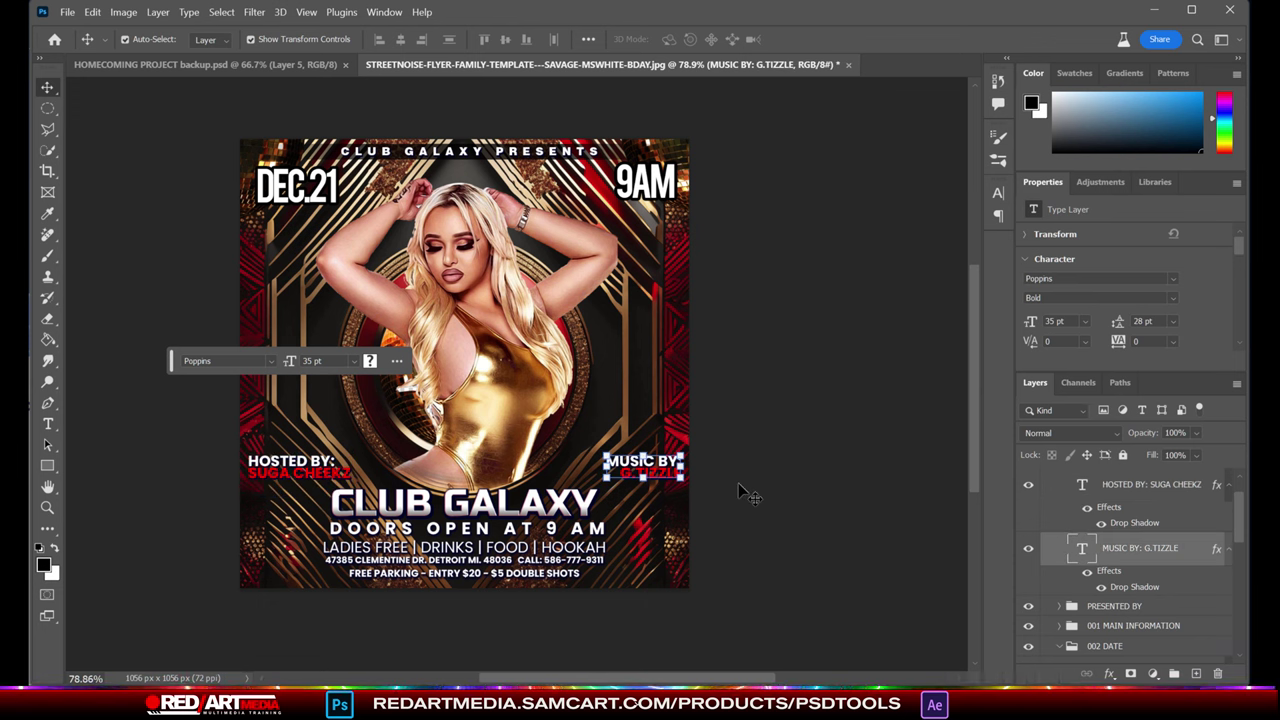
key("shift+Down")
key("Up")
key("Up")
key("Up")
key("Up")
key("Up")
key("Up")
key("Up")
key("Up")
key("Up")
key("Up")
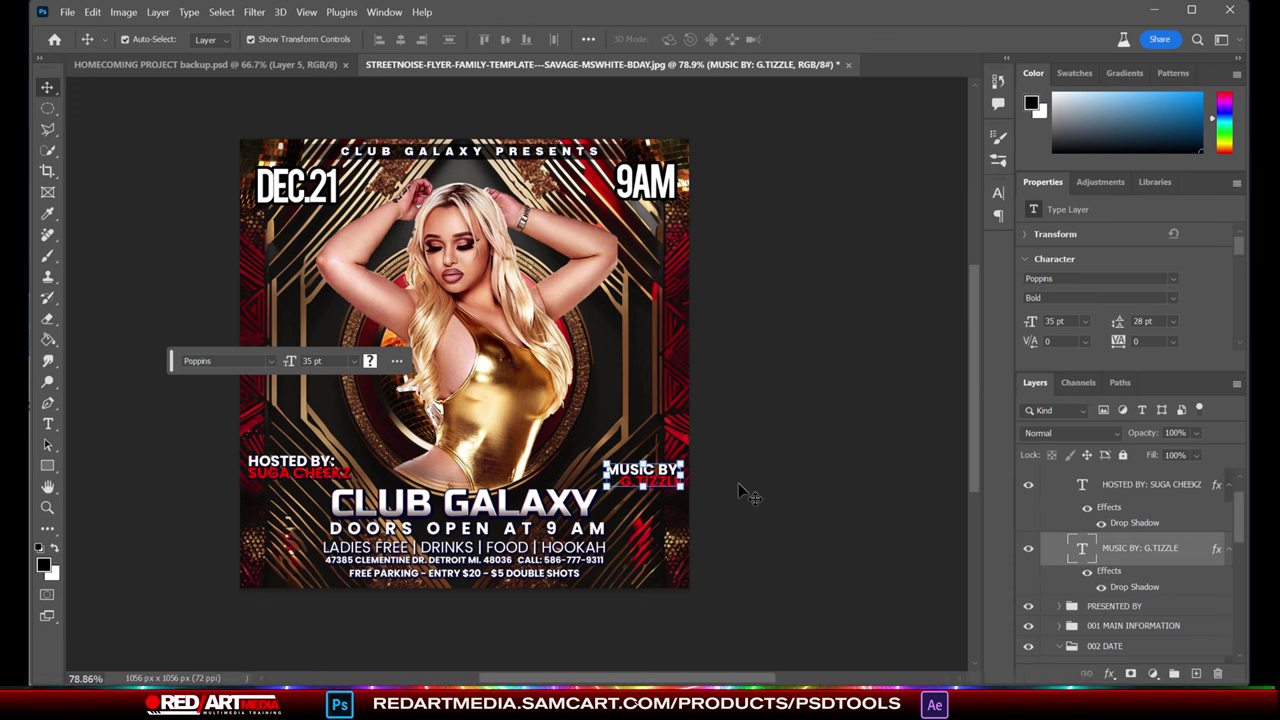
left_click(796, 373)
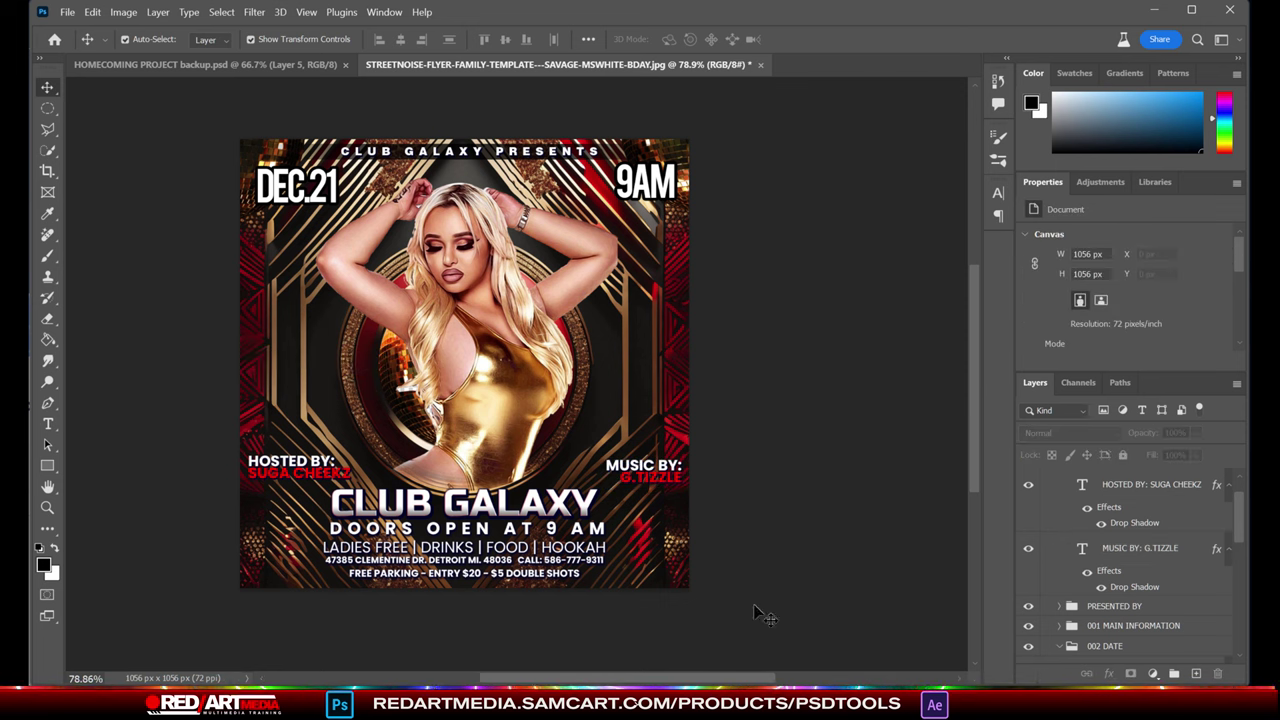
left_click(515, 395)
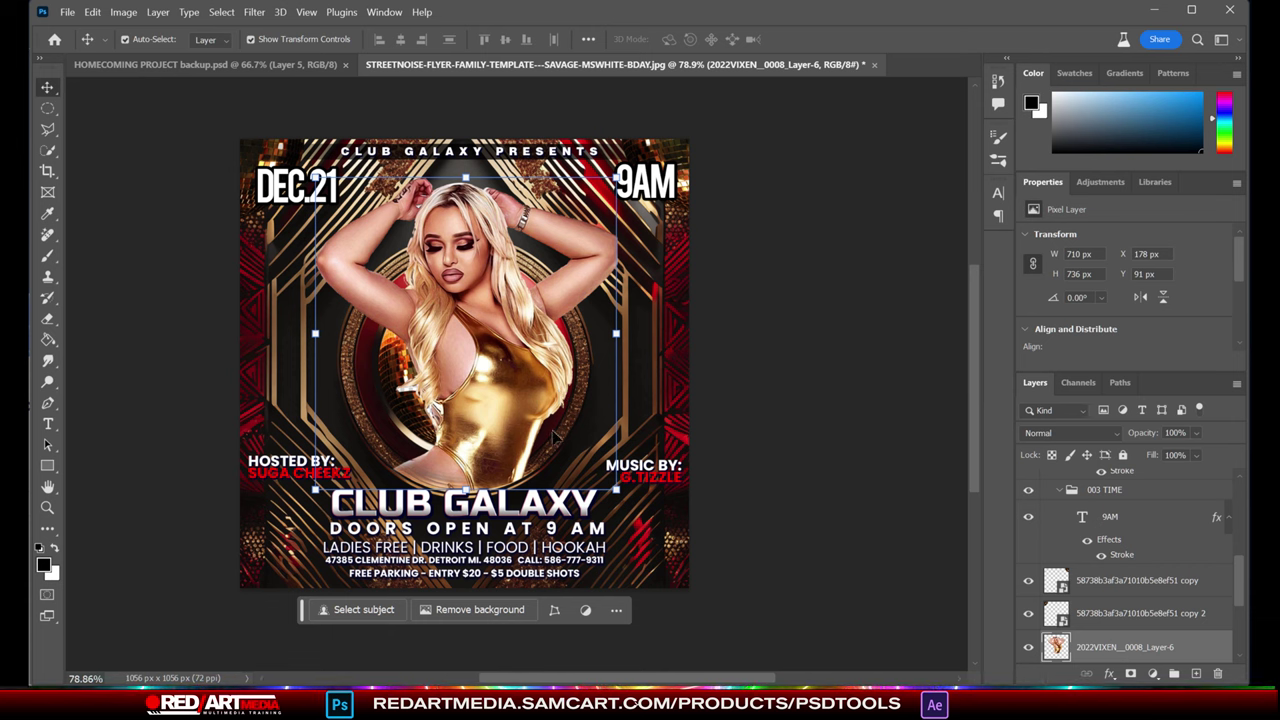
Close the unresponsive After Effects program and dismiss its recovery notice
left_click(752, 430)
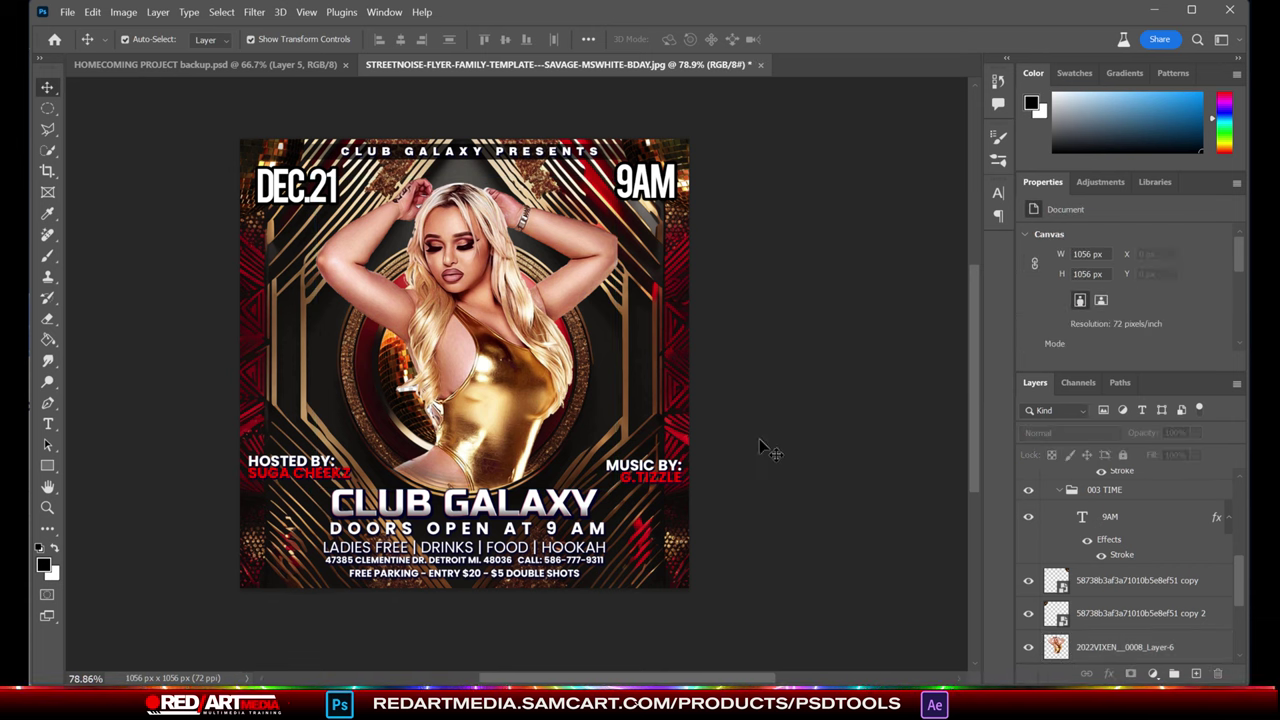
left_click(68, 12)
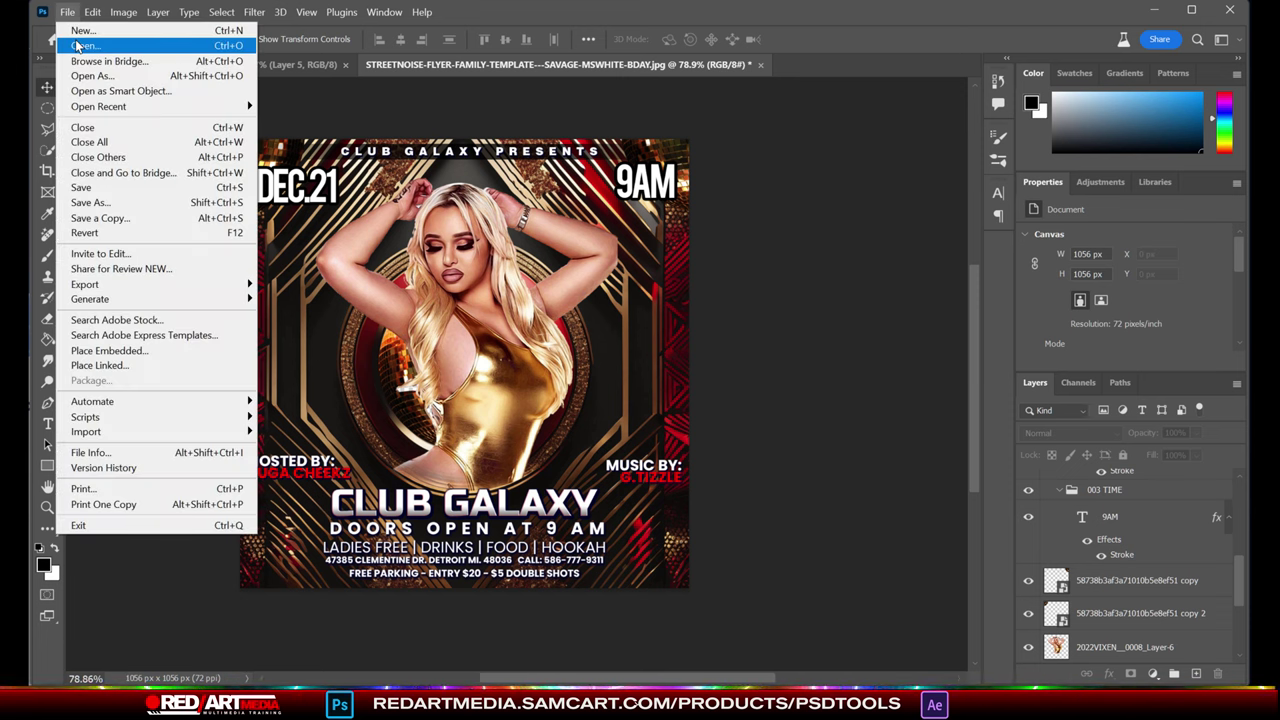
left_click(84, 46)
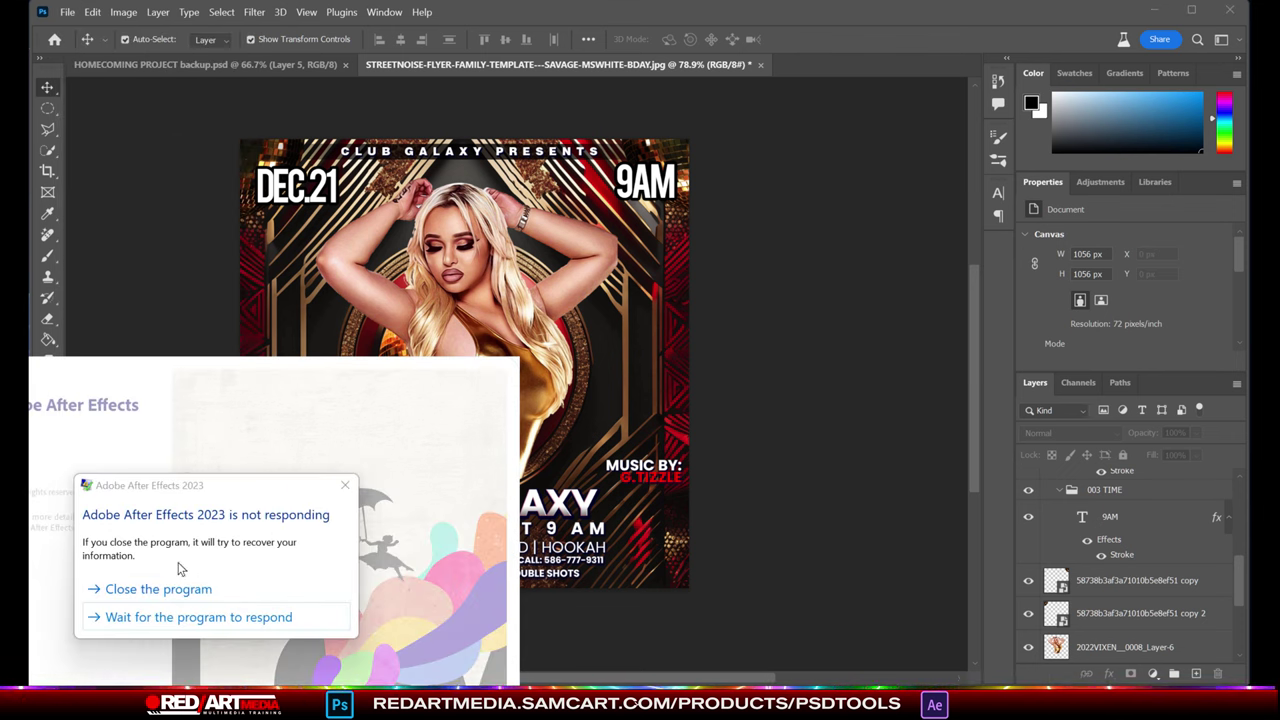
left_click(184, 590)
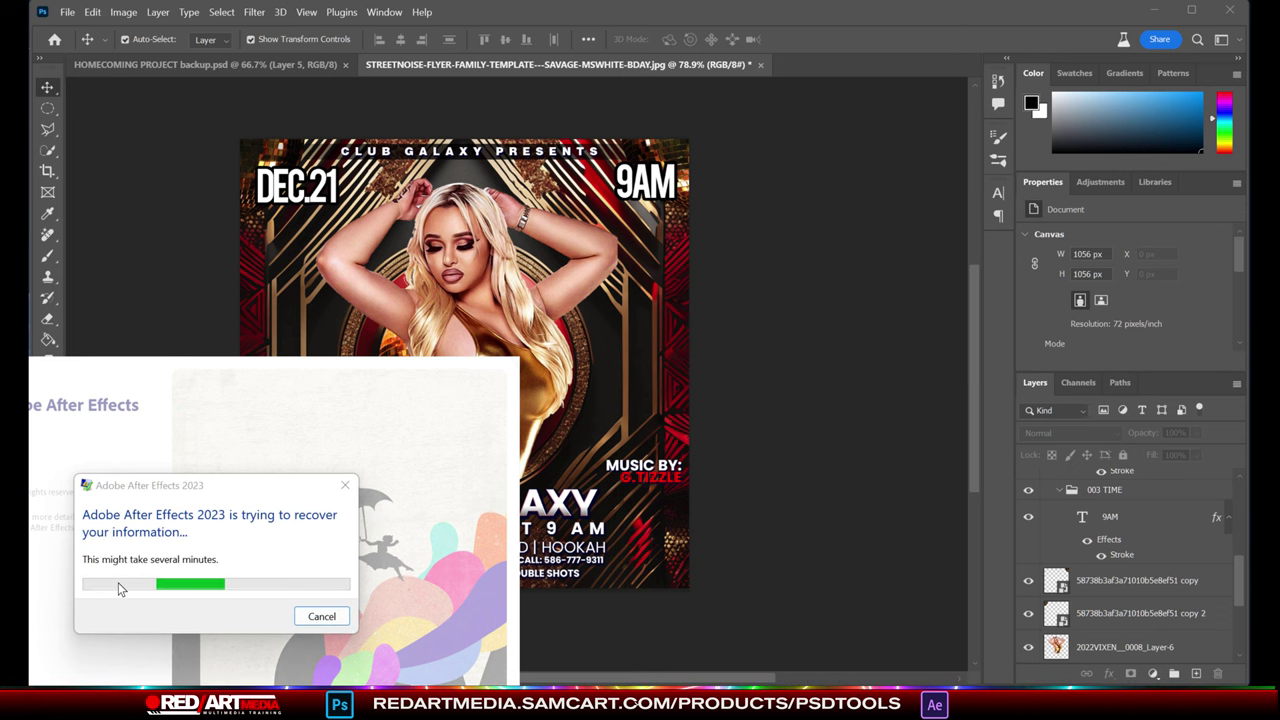
left_click(316, 615)
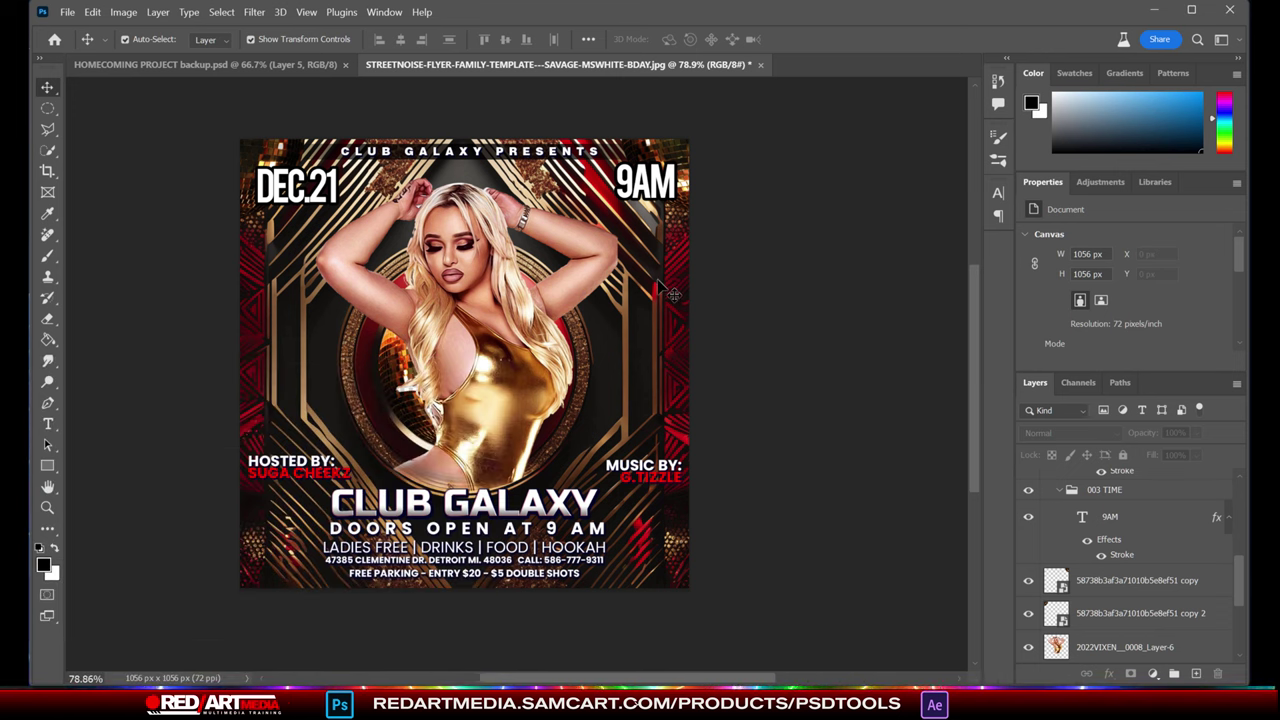
left_click(67, 12)
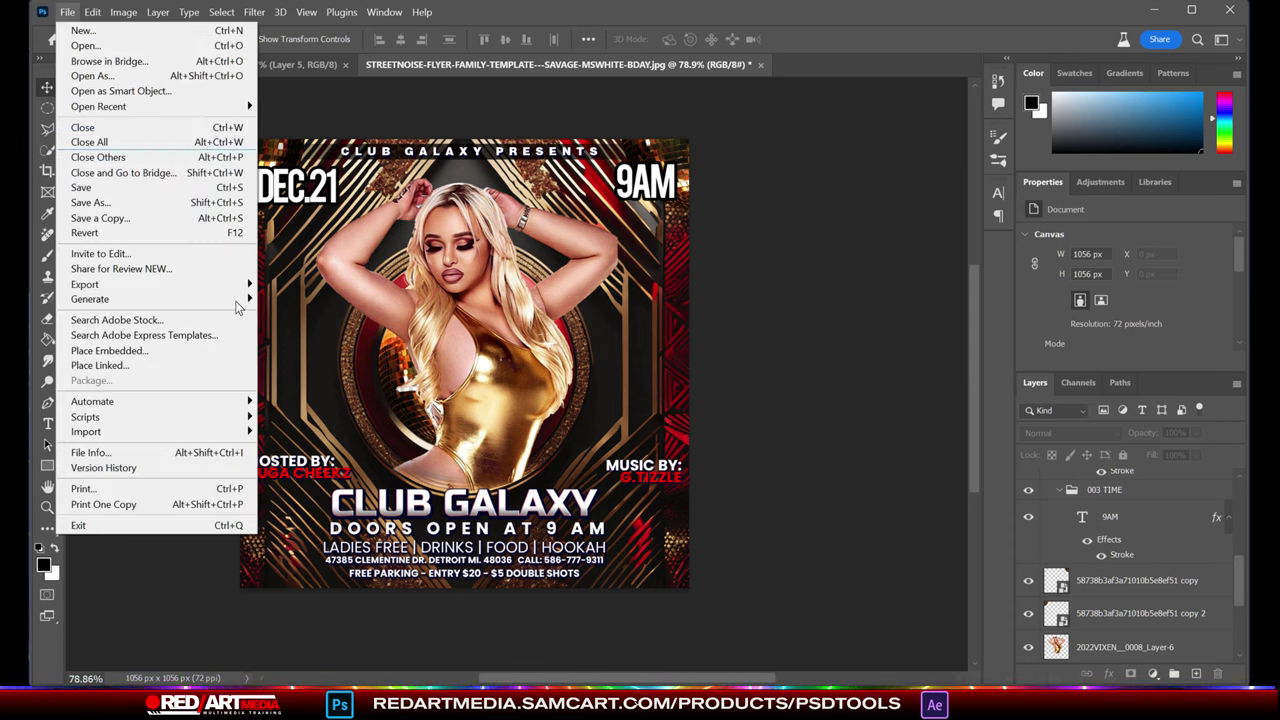
Navigate TOSHIBA EXT to STREETNOISE FAMILY > ALL PNG NAMES and select the birthday bash graphic
left_click(109, 350)
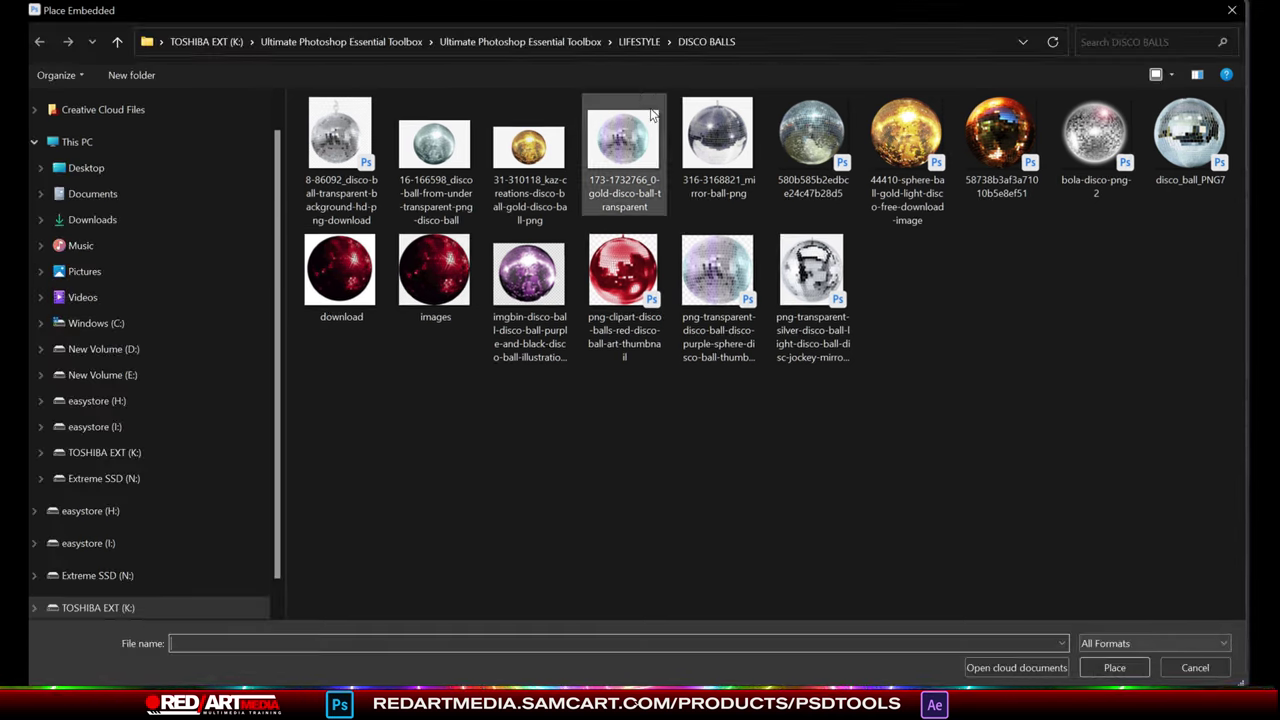
left_click(212, 43)
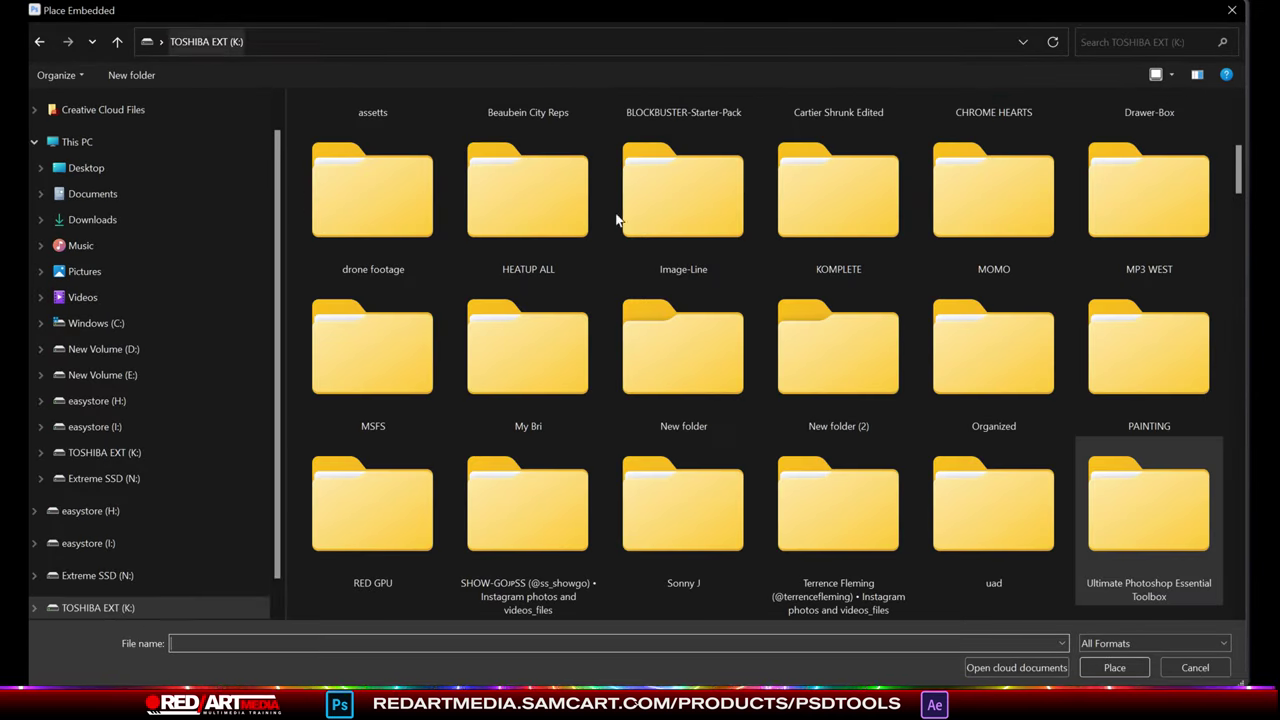
scroll(835, 200, "up", 3)
double_click(848, 190)
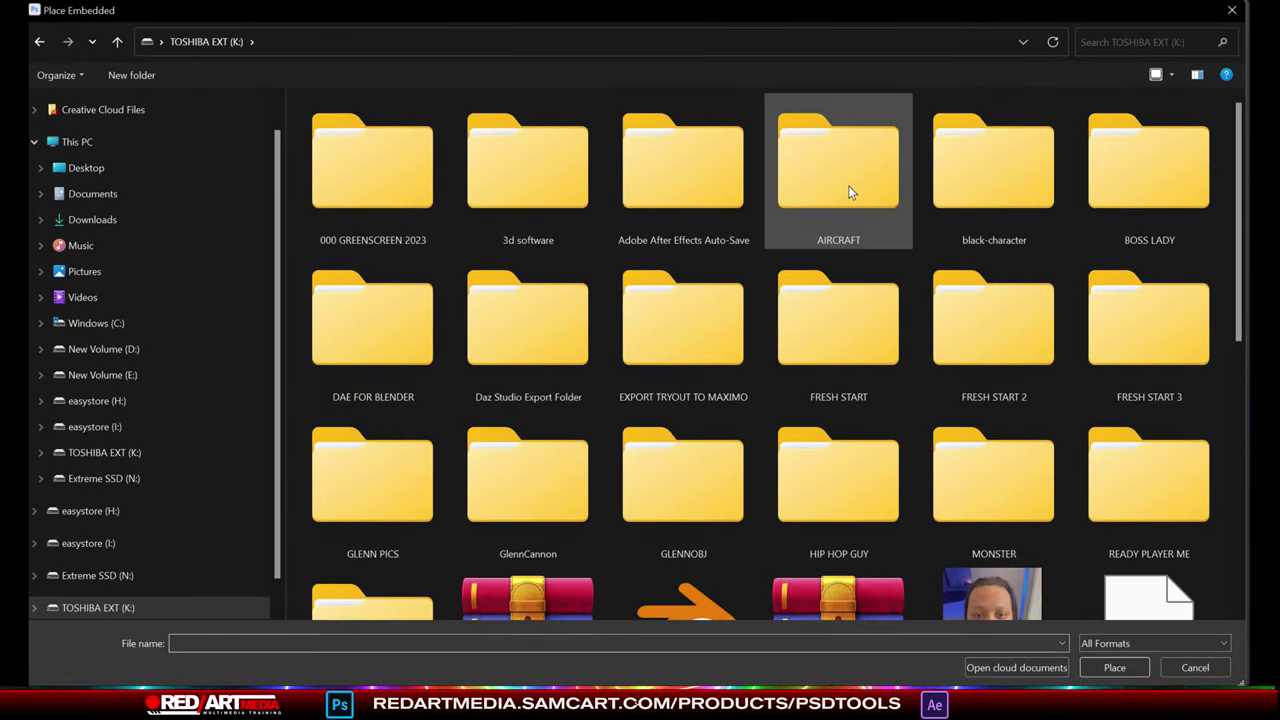
double_click(1177, 506)
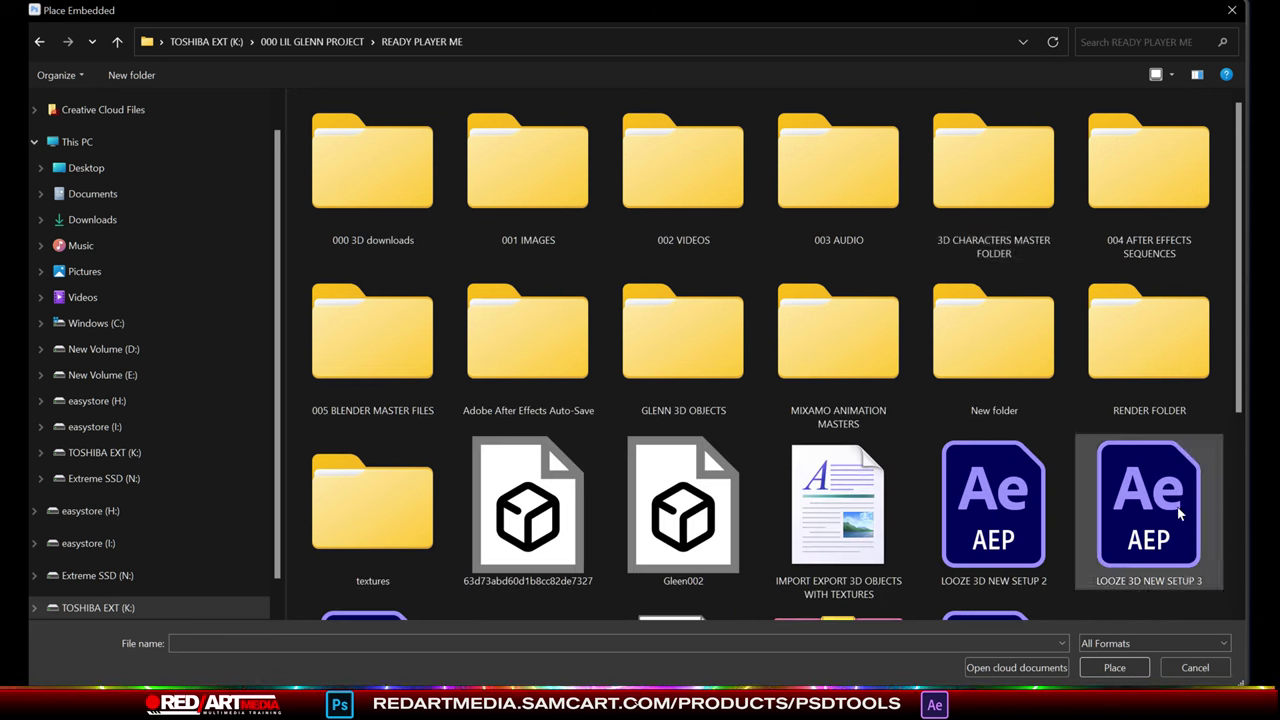
double_click(558, 176)
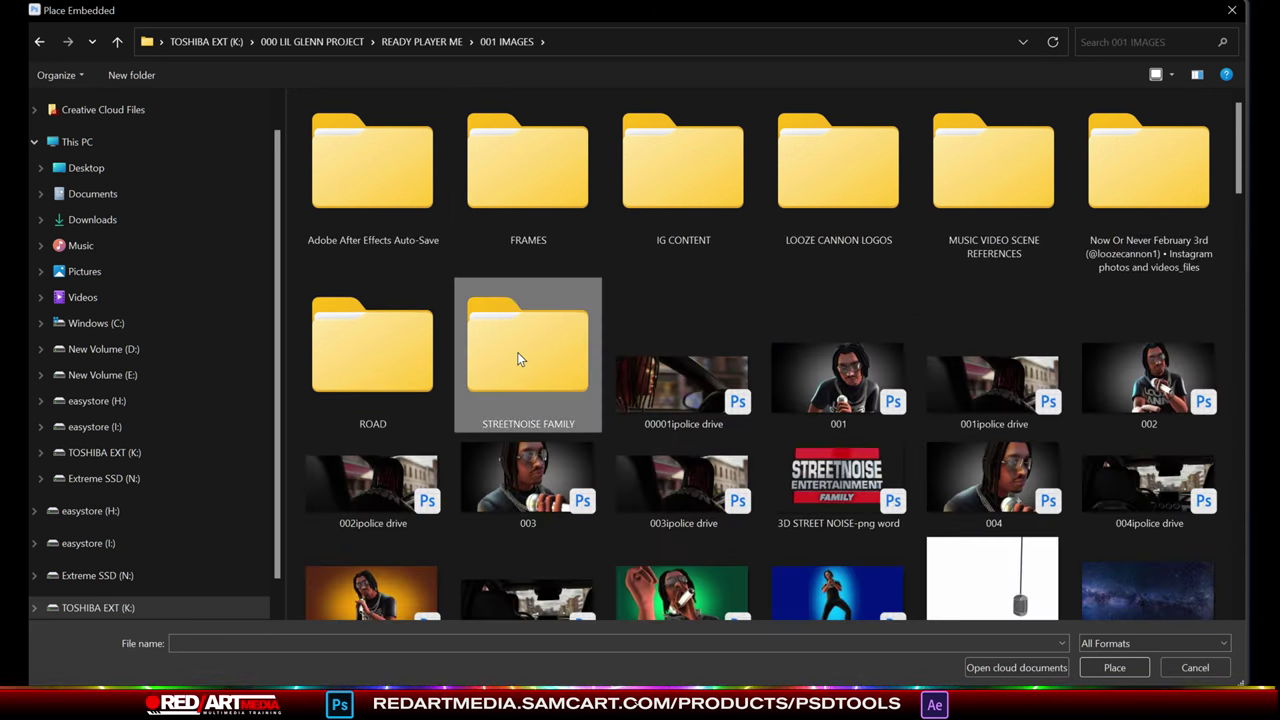
double_click(517, 352)
double_click(666, 160)
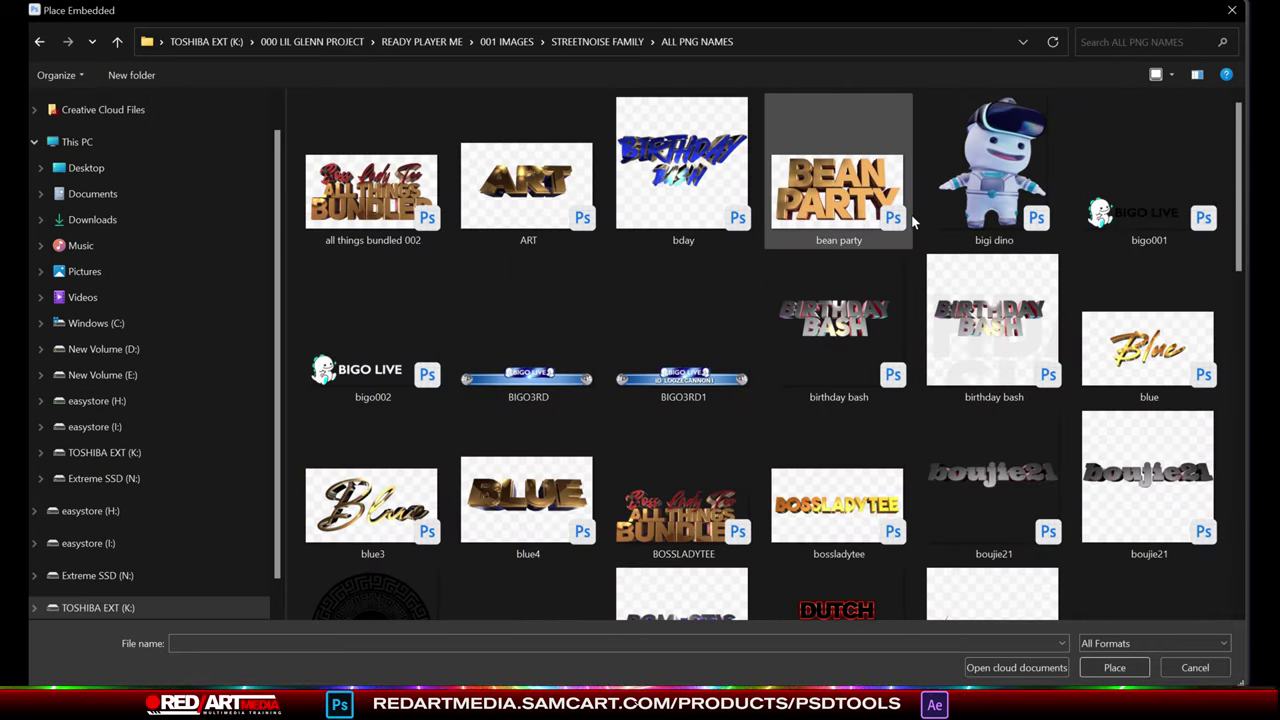
left_click(861, 320)
Place the birthday bash graphic lower on the flyer, nudged right, and commit it
left_click(1116, 668)
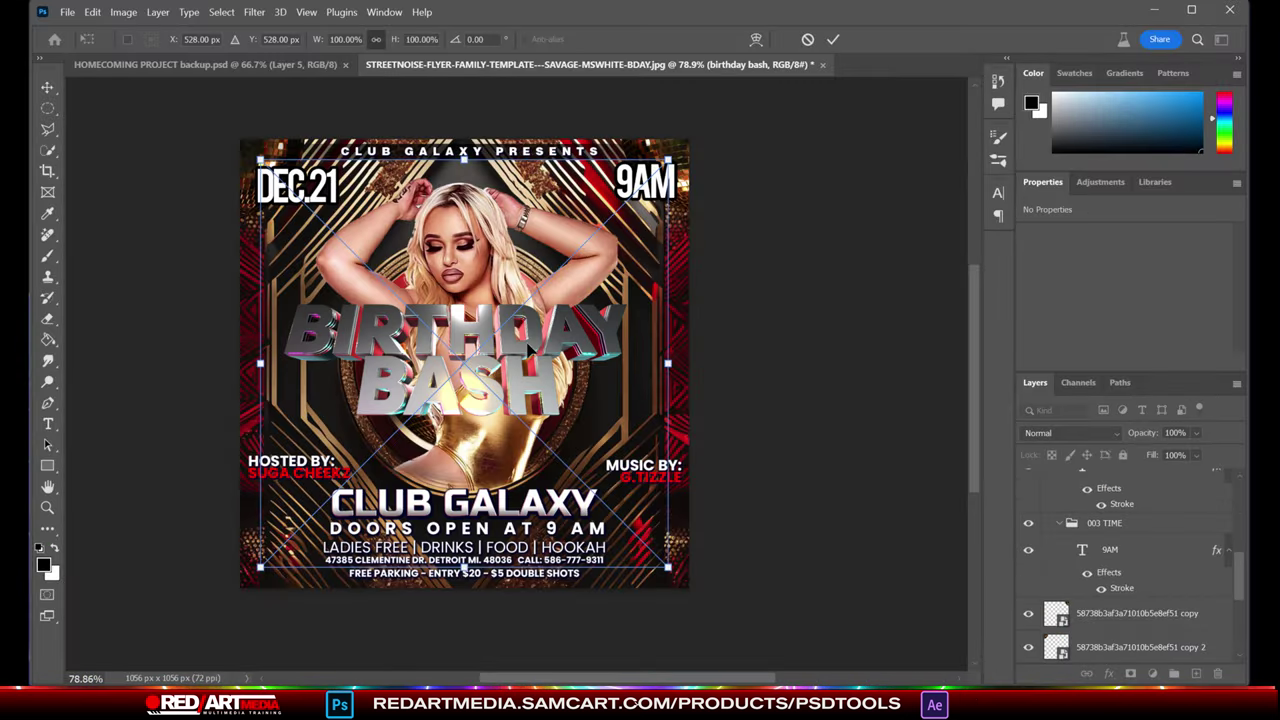
left_click_drag(530, 350, 530, 422)
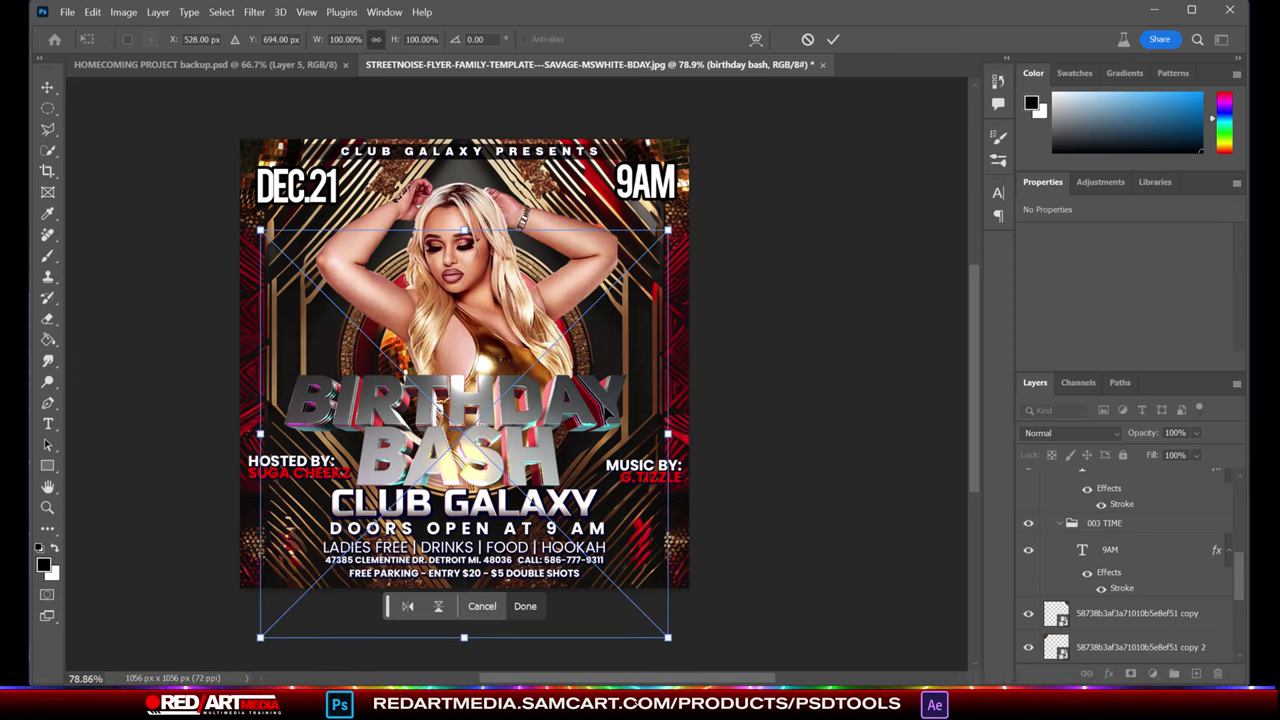
key("shift+Right")
key("shift+Right")
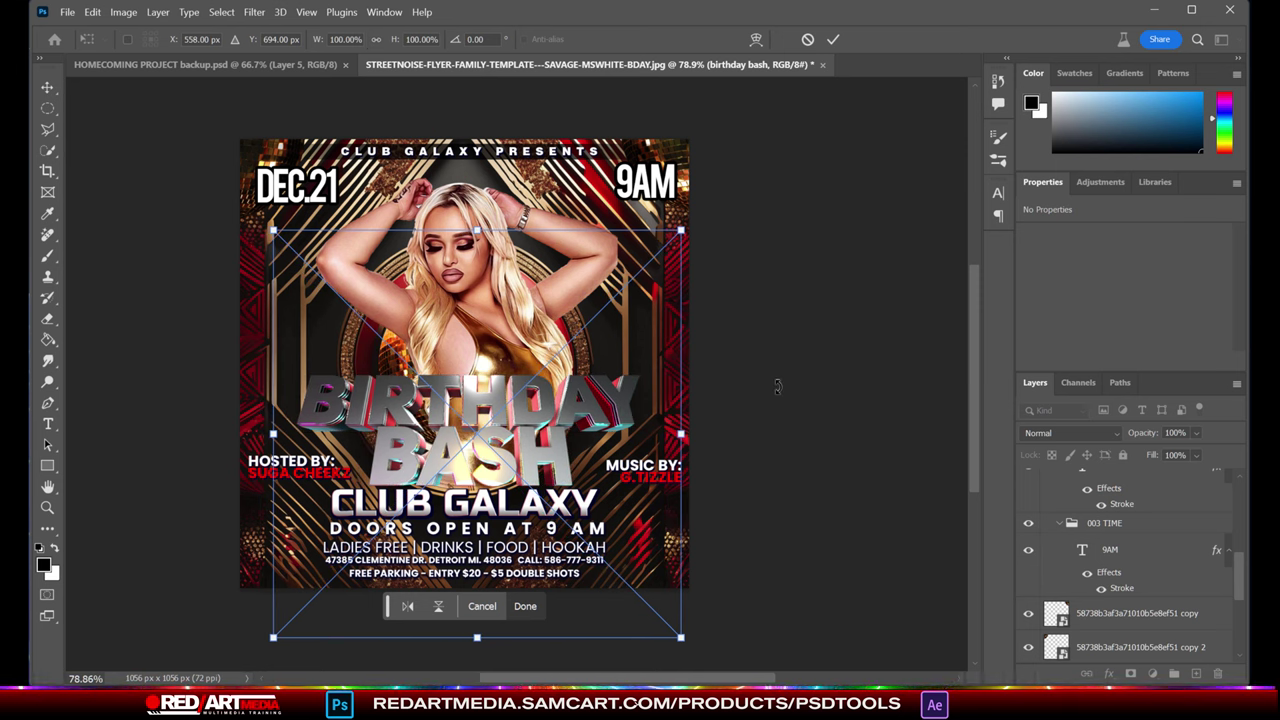
key("Return")
scroll(542, 385, "up", 2)
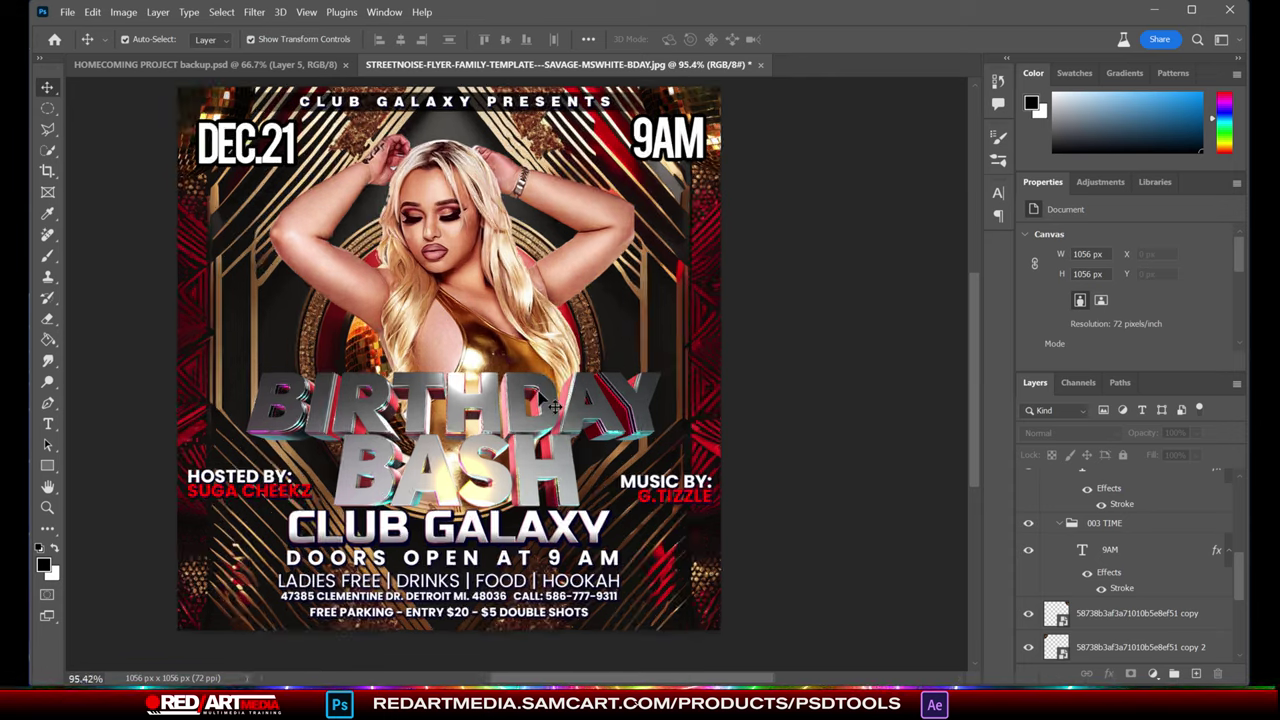
left_click_drag(604, 683, 594, 683)
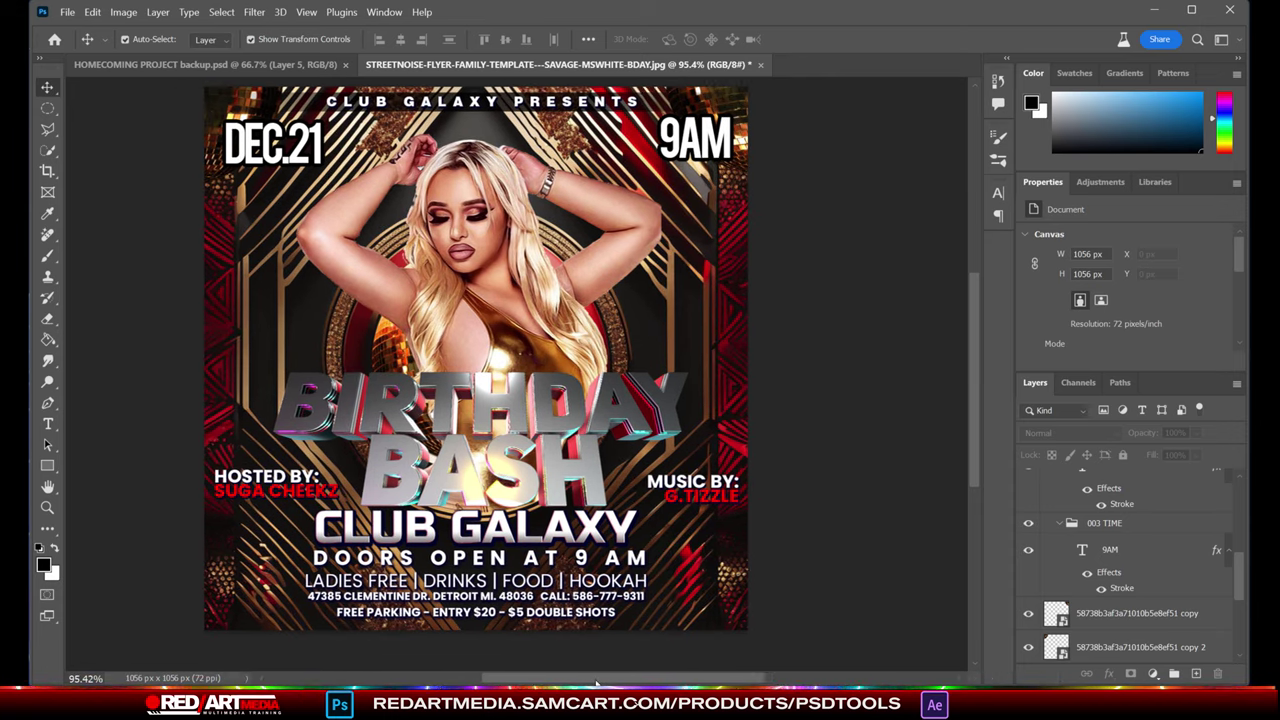
left_click_drag(969, 372, 969, 370)
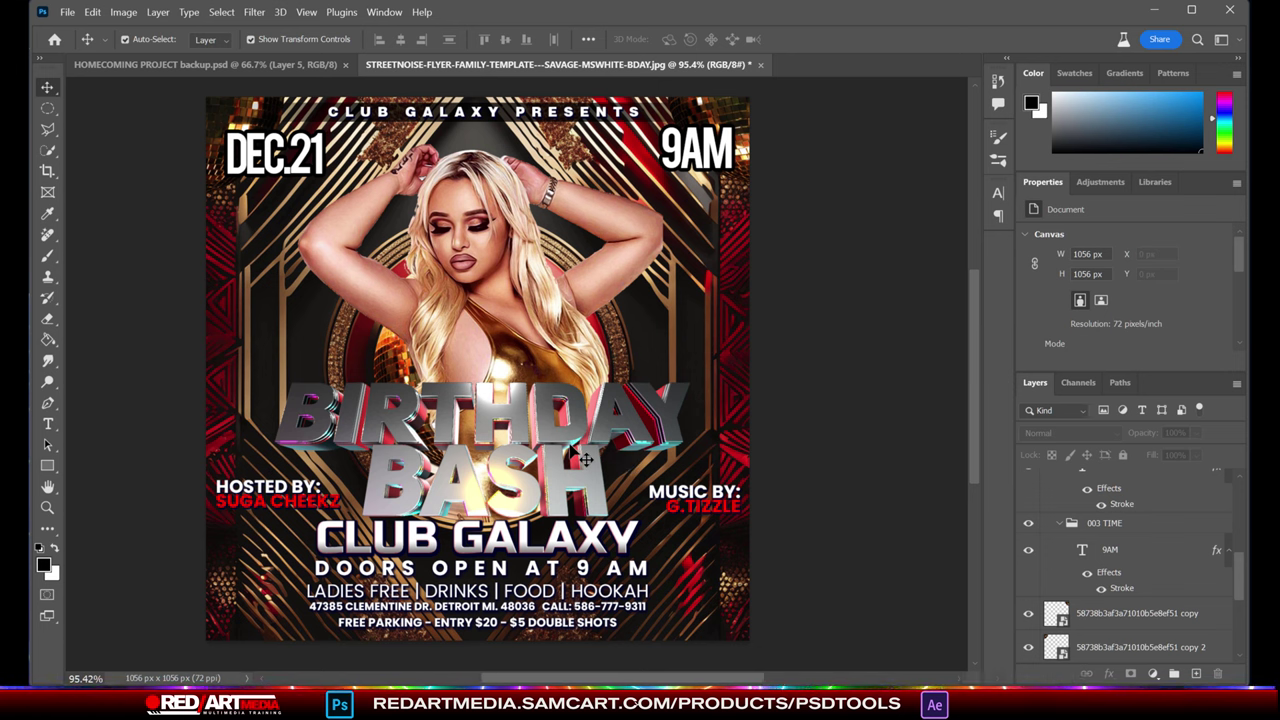
Scale the birthday bash title down to about 59% and lower it
left_click(558, 437)
left_click_drag(558, 437, 553, 430)
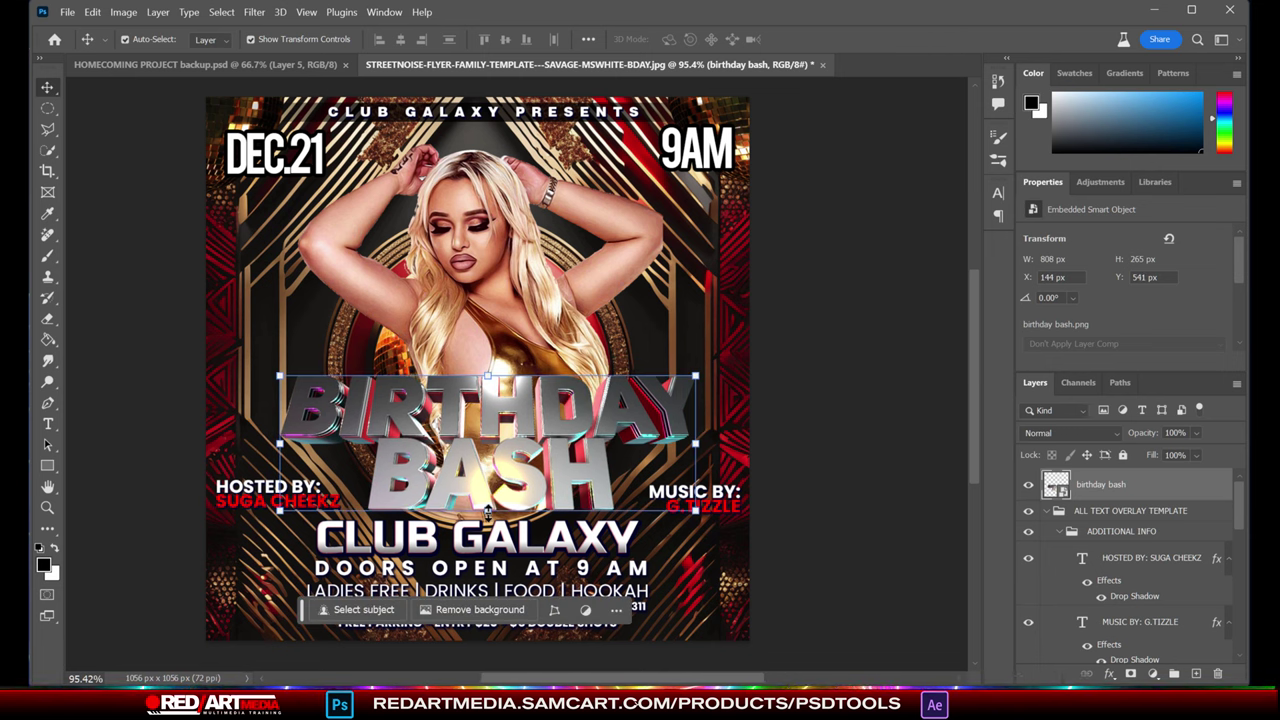
key("ctrl+t")
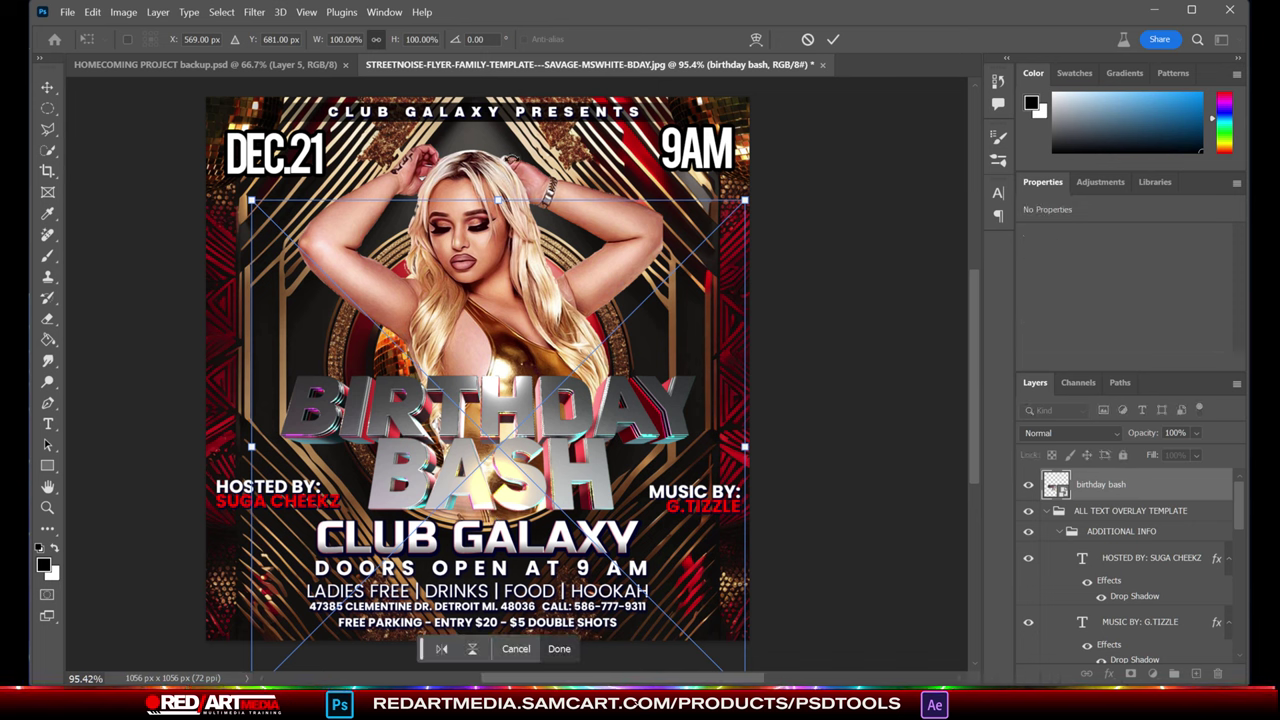
left_click_drag(499, 200, 510, 435)
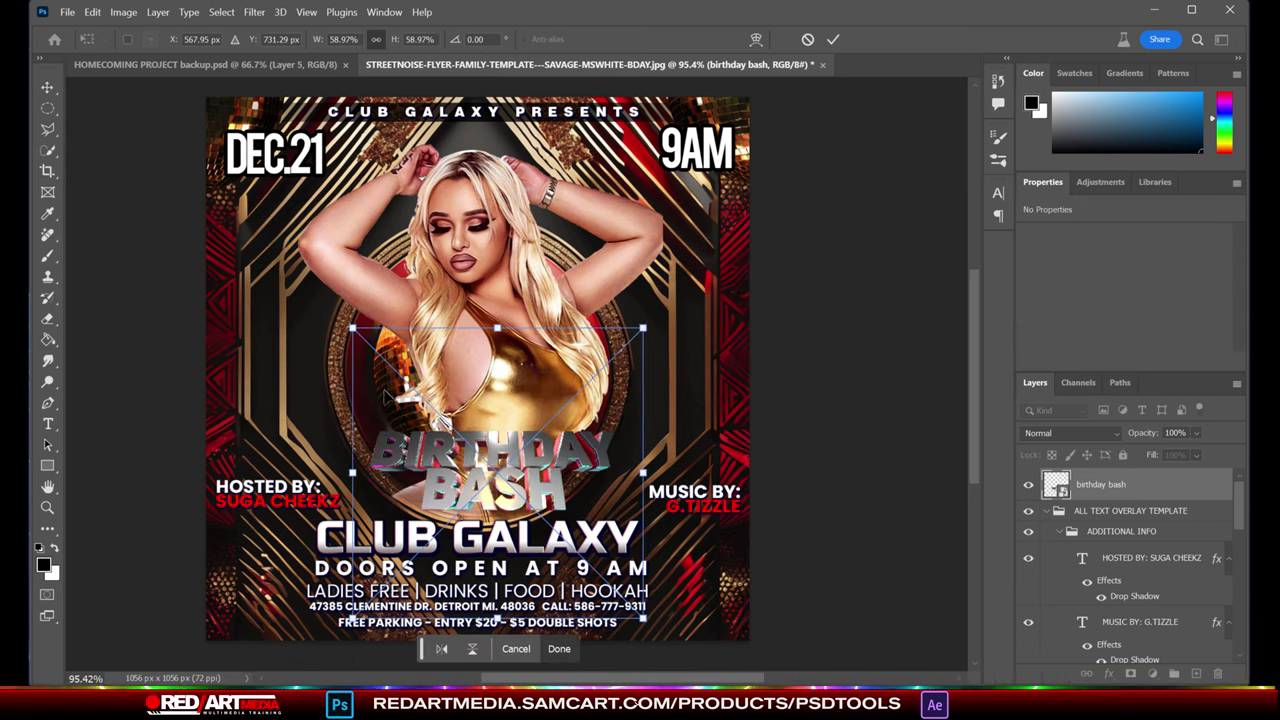
key("Return")
left_click(817, 354)
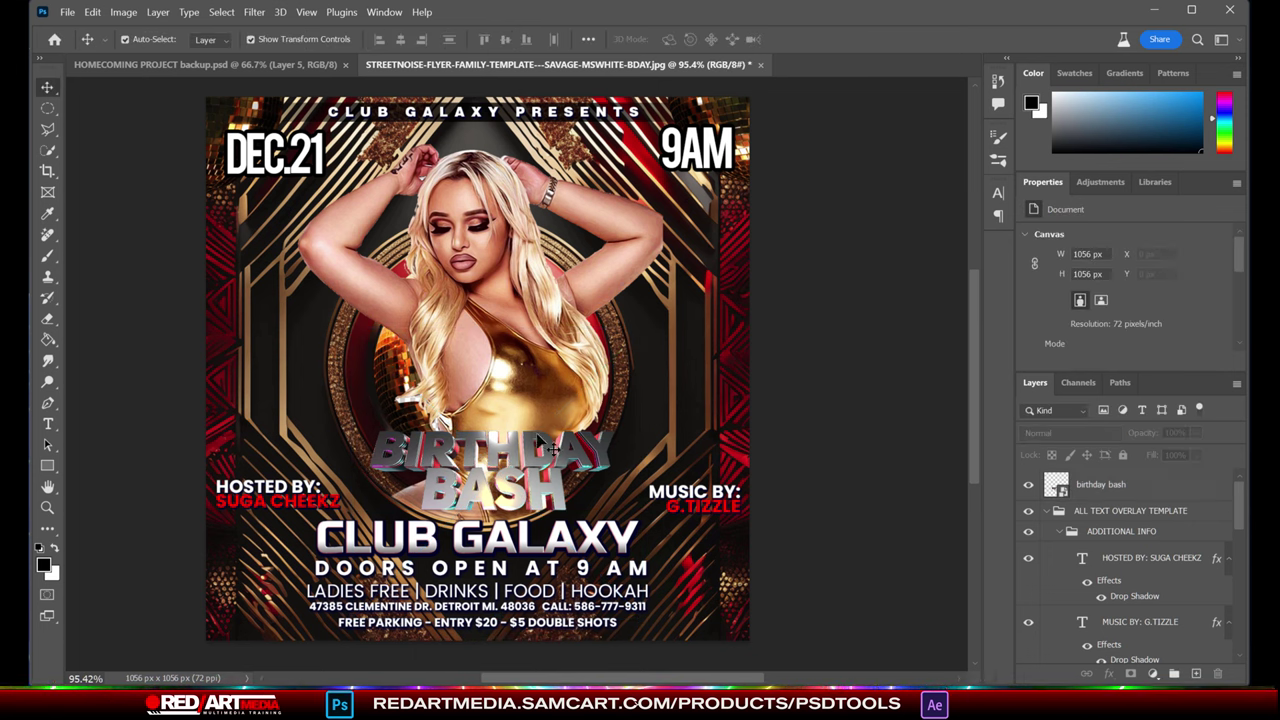
Raise the model photo slightly, then move and delete the birthday bash title layer
mouse_move(549, 465)
left_mouse_down()
mouse_move(553, 442)
mouse_move(553, 470)
left_mouse_up()
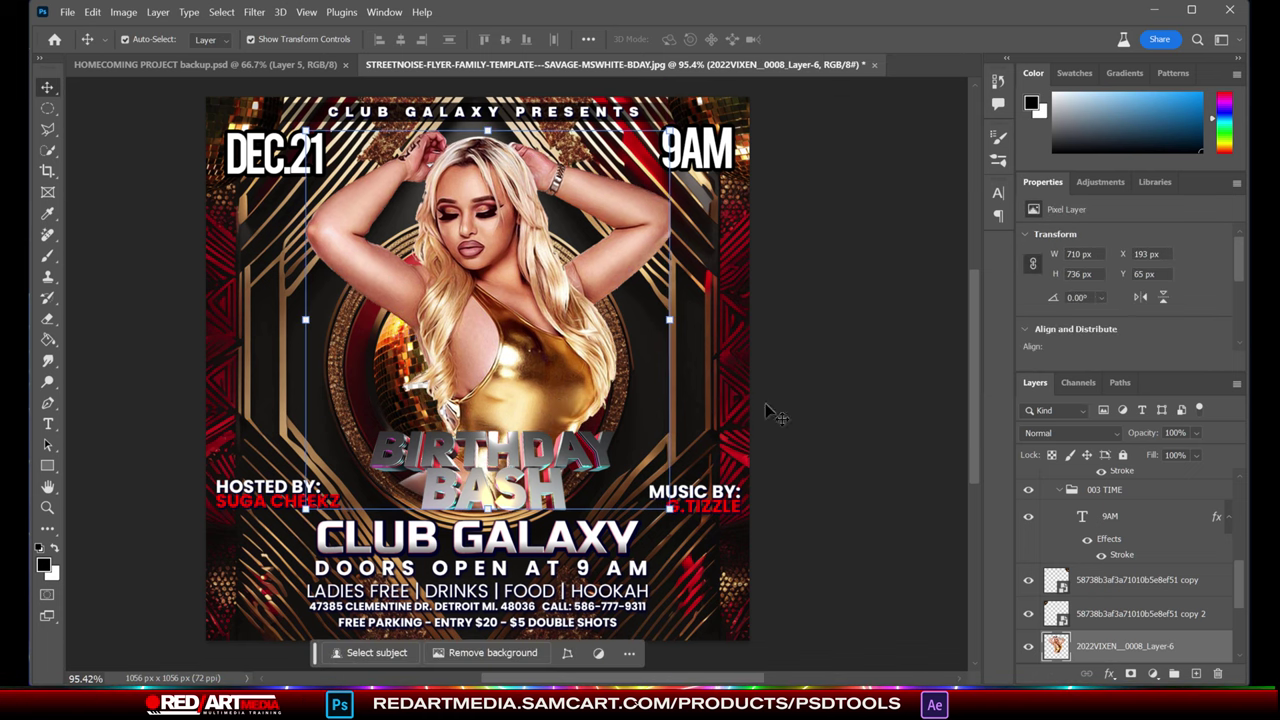
left_click(868, 507)
left_click(565, 508)
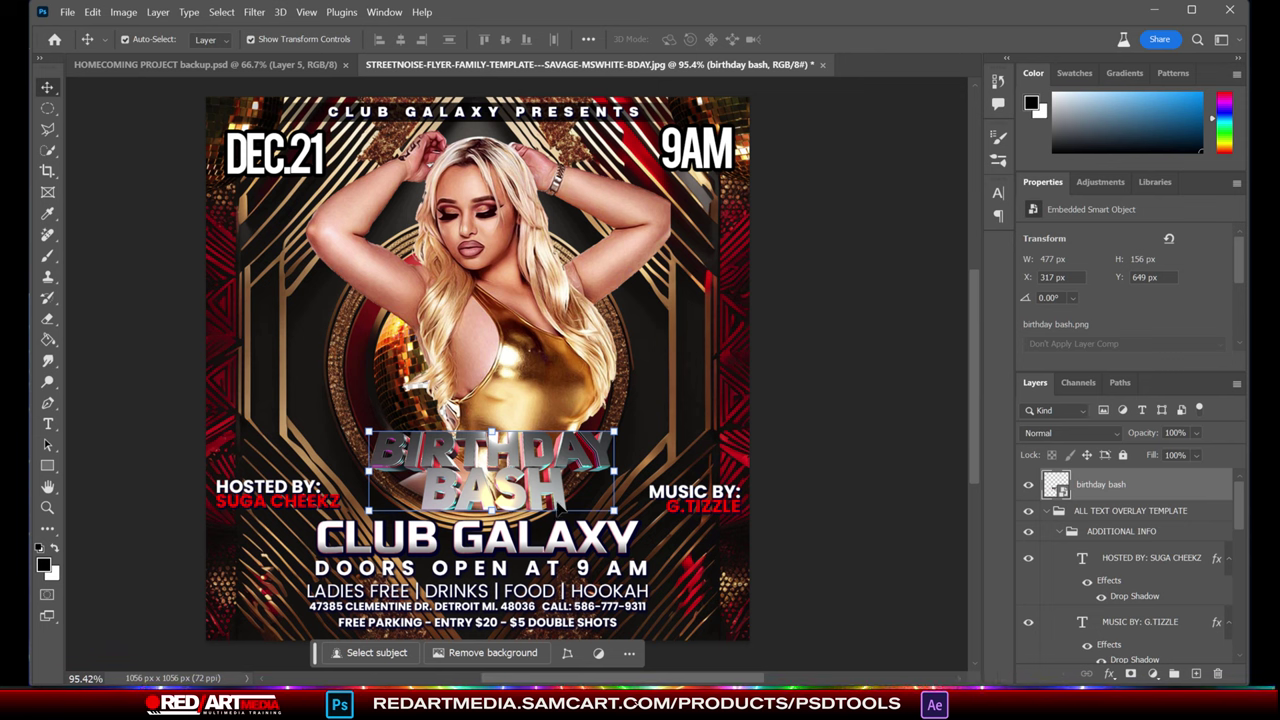
left_click_drag(560, 508, 519, 403)
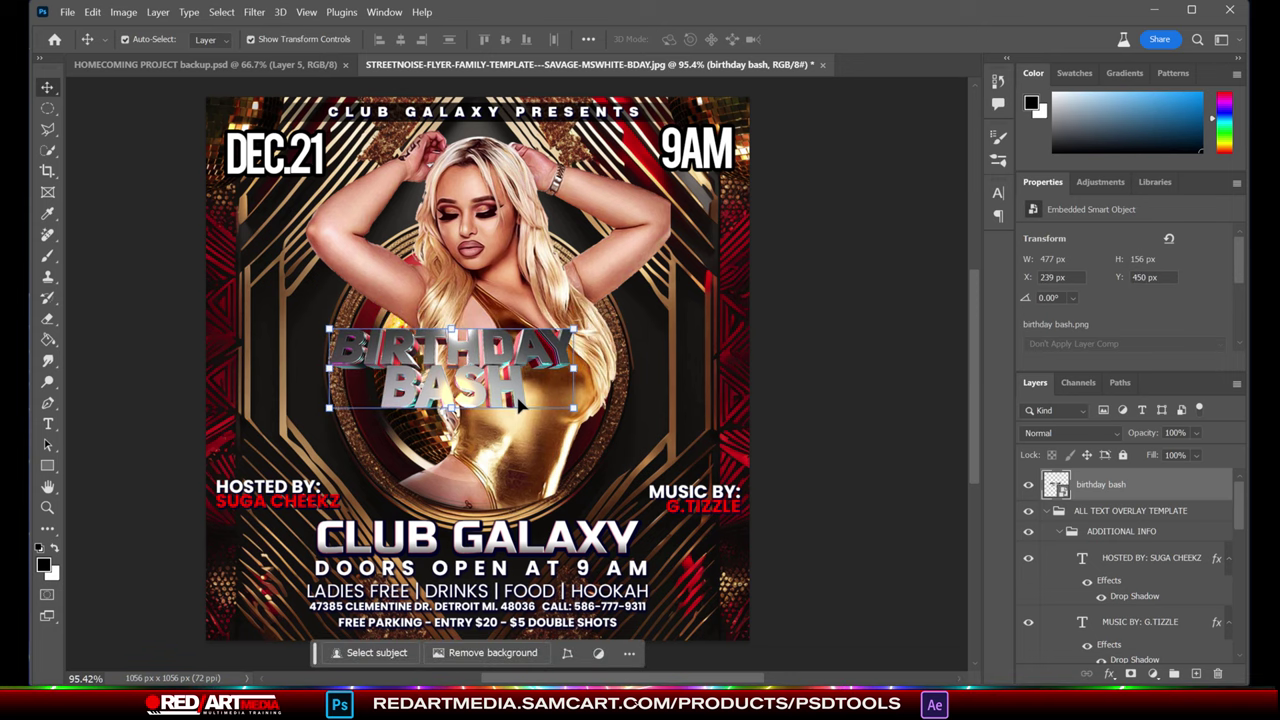
key("Delete")
left_click(68, 11)
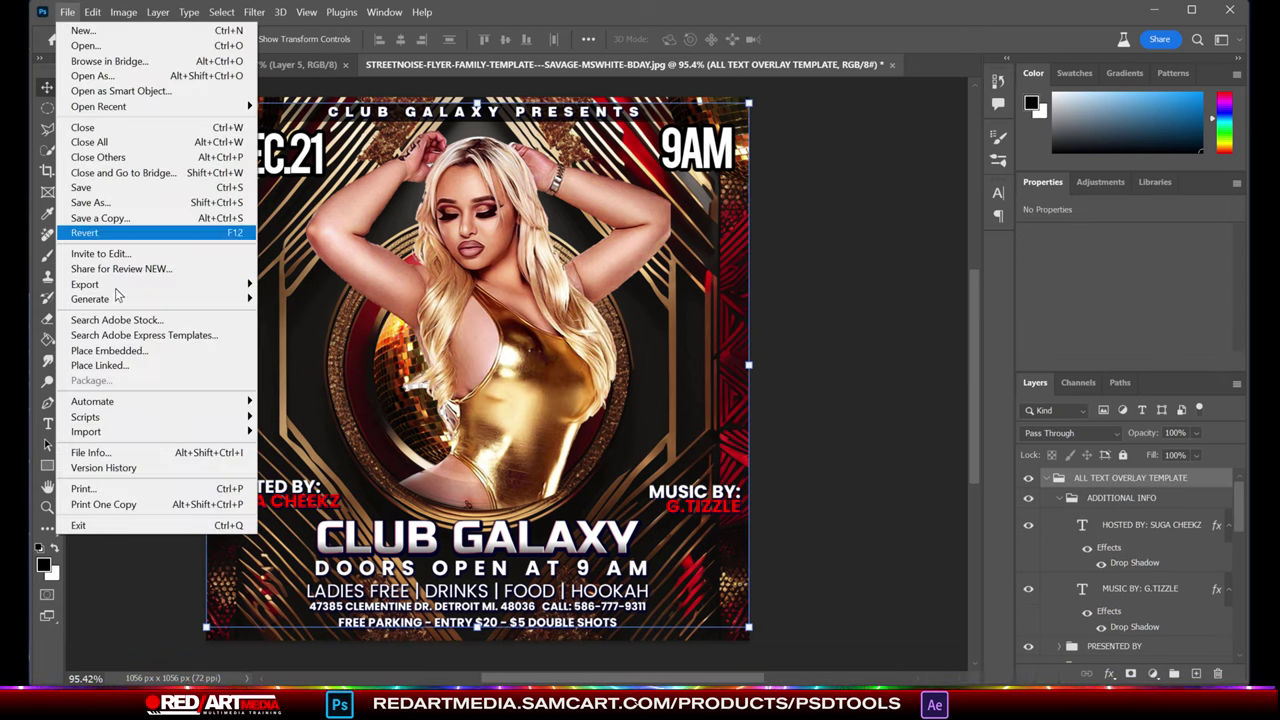
Place Embedded the GTizzle gold title graphic from the ALL PNG NAMES folder
left_click(138, 351)
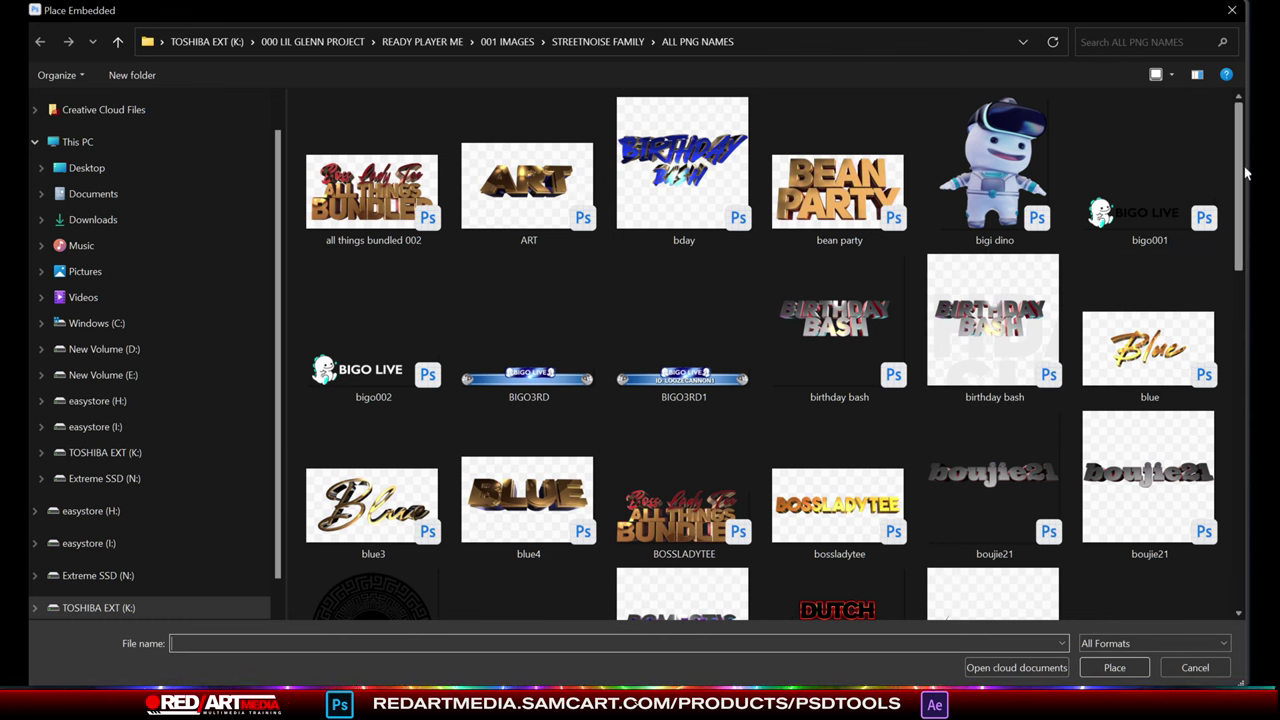
scroll(1080, 160, "down", 4)
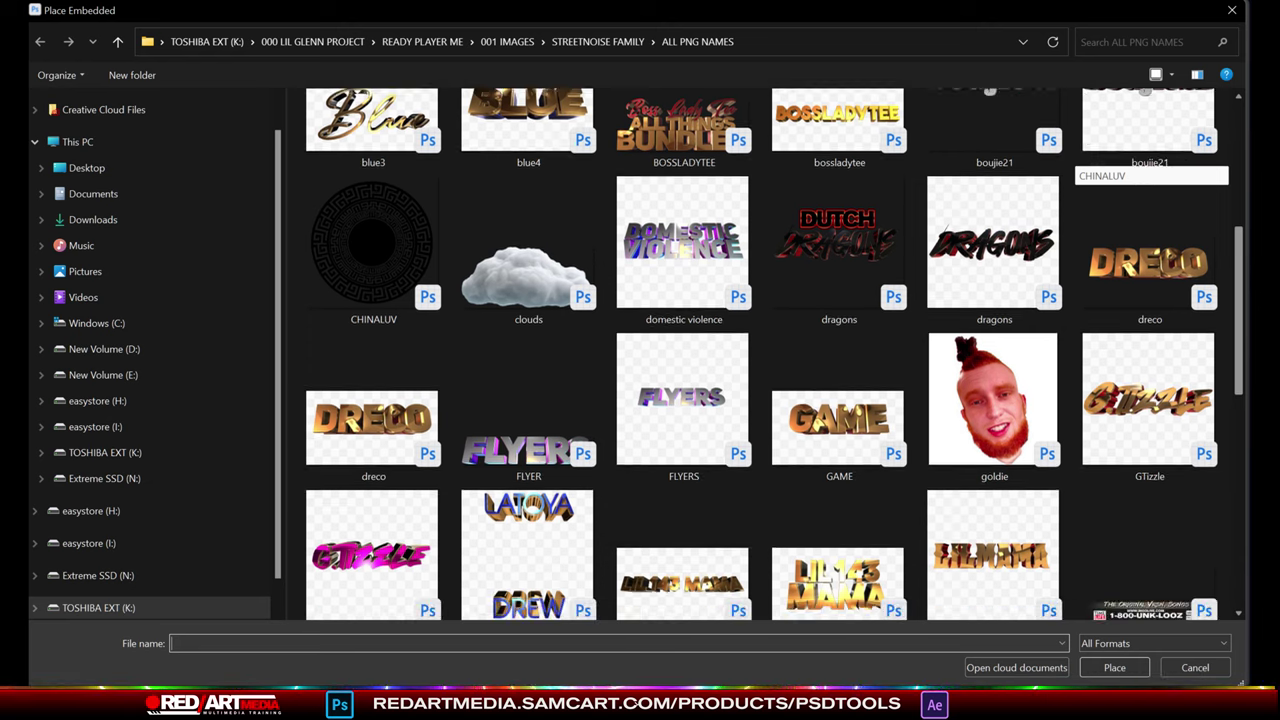
scroll(1078, 165, "down", 2)
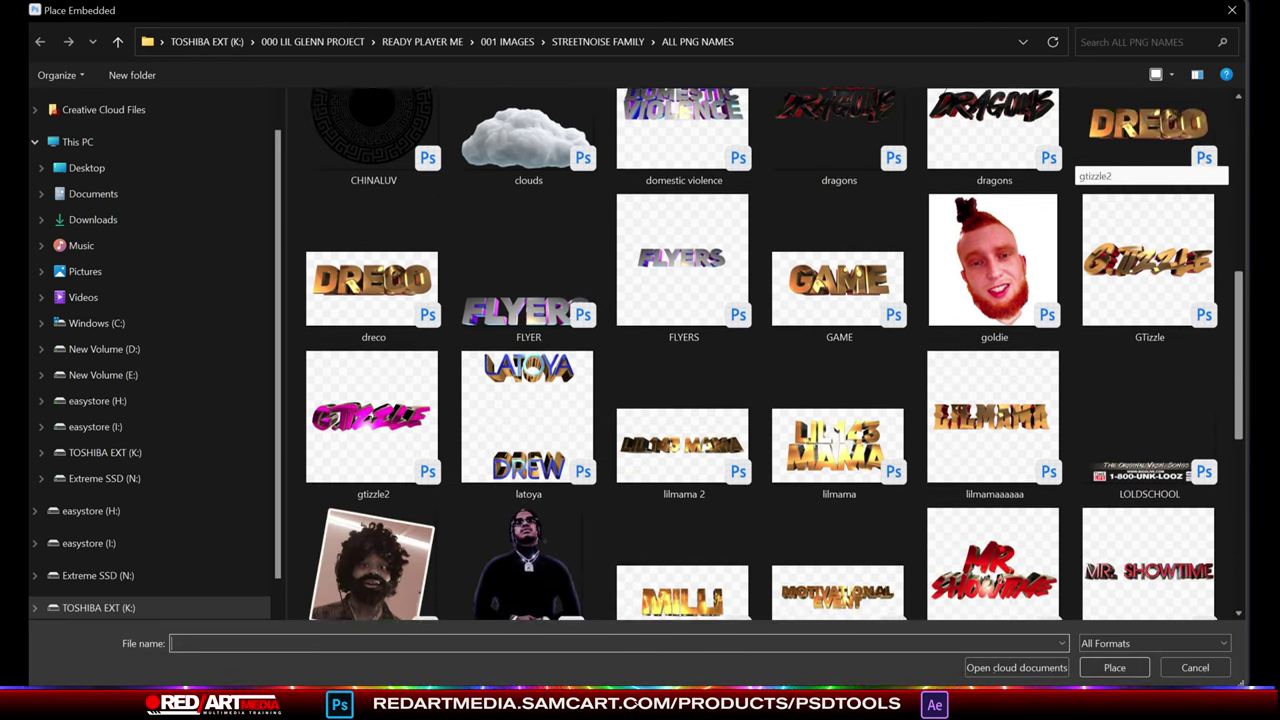
scroll(1080, 170, "down", 3)
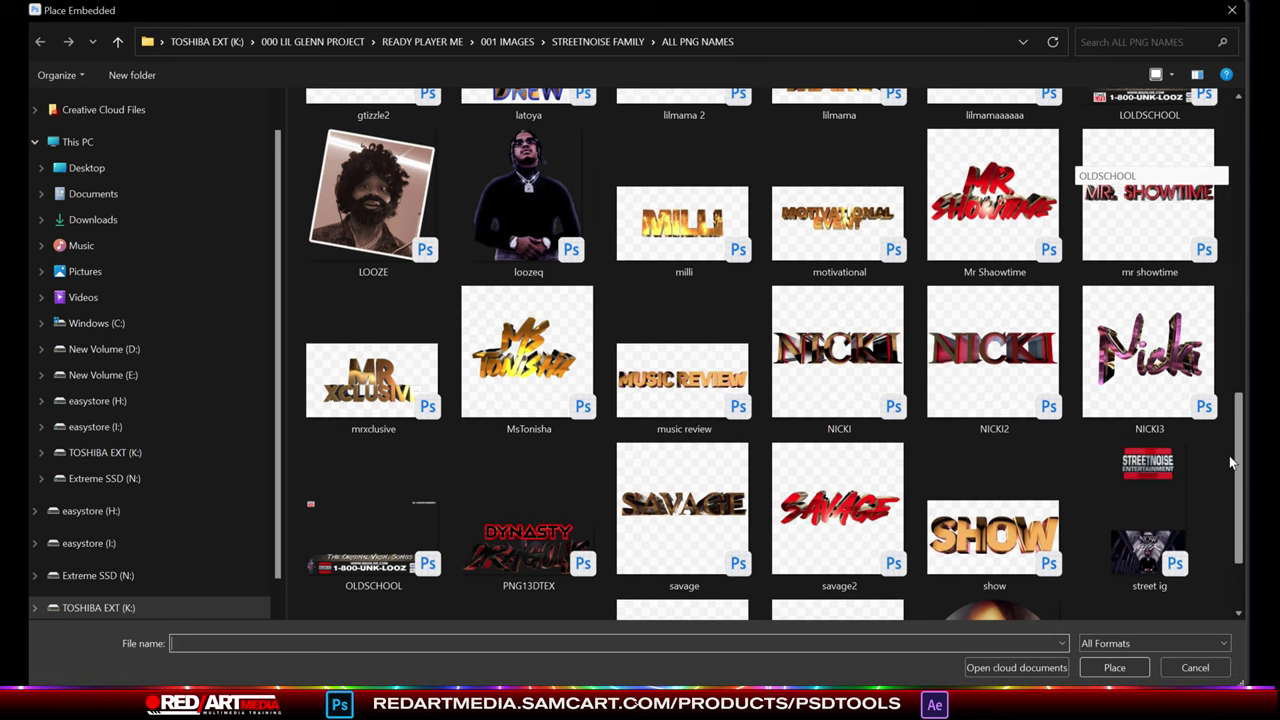
left_click_drag(1230, 463, 1232, 505)
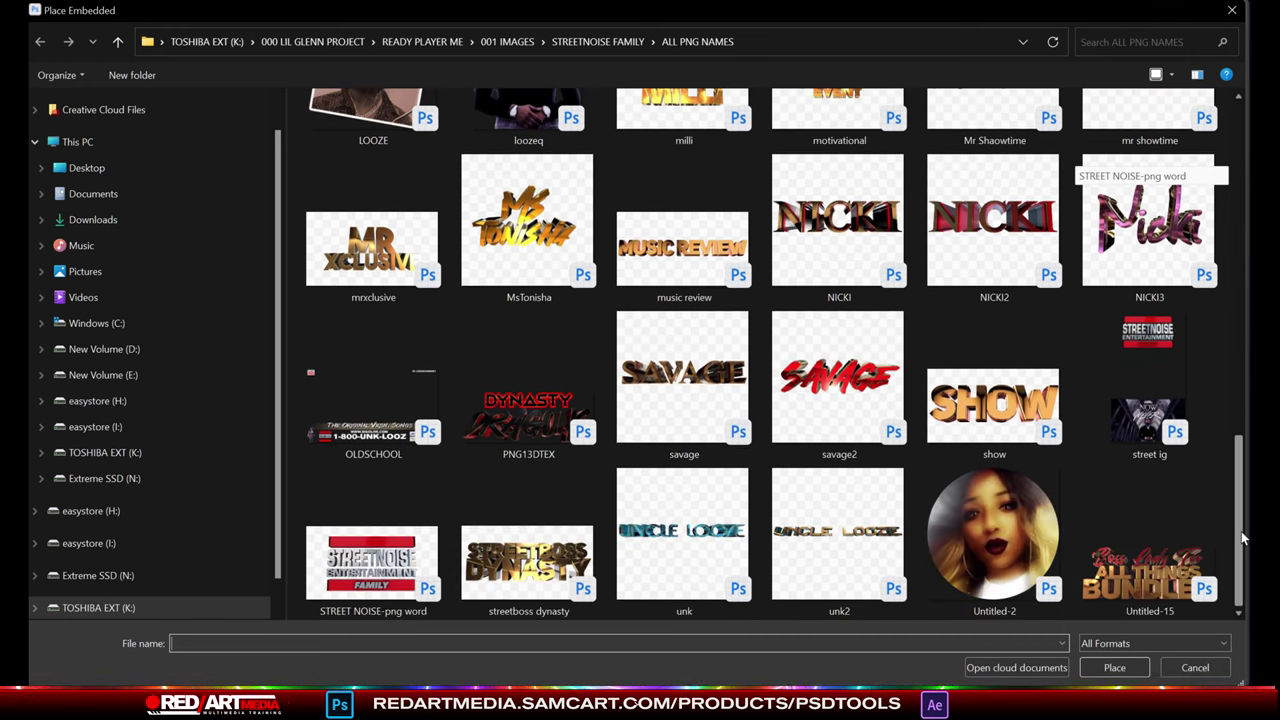
left_click_drag(1245, 527, 1245, 337)
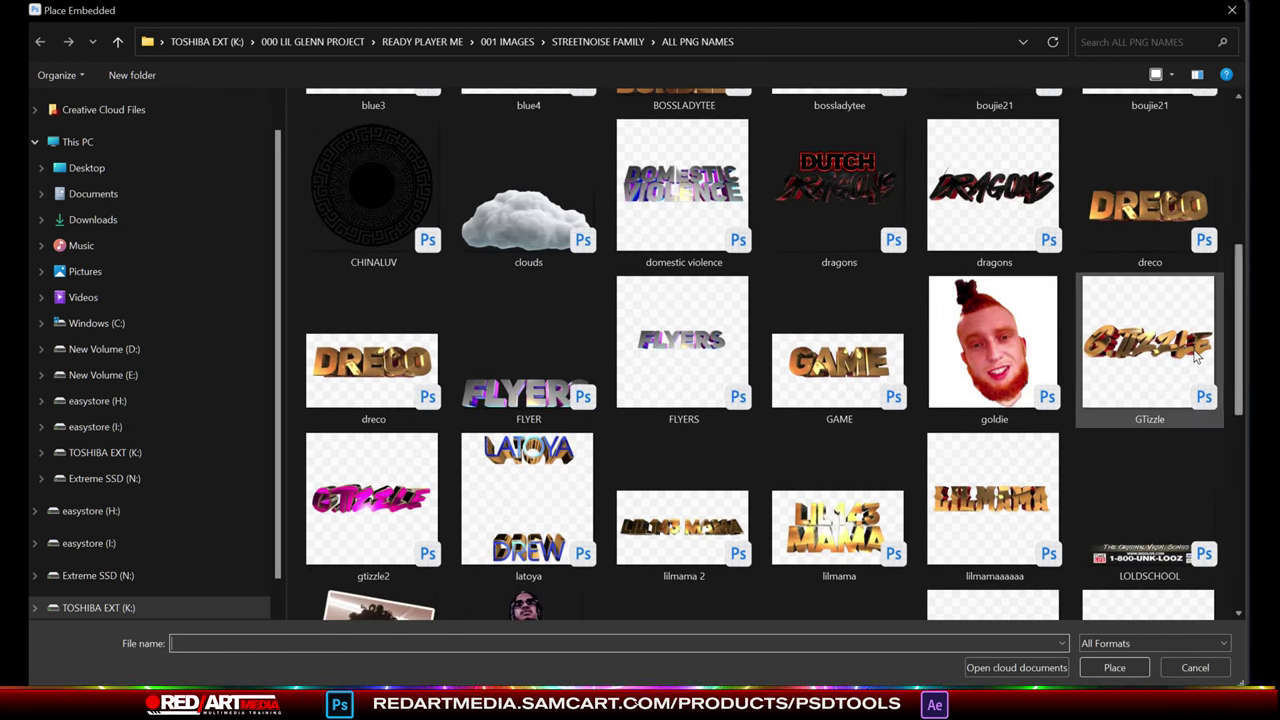
left_click(1148, 340)
left_click(1114, 664)
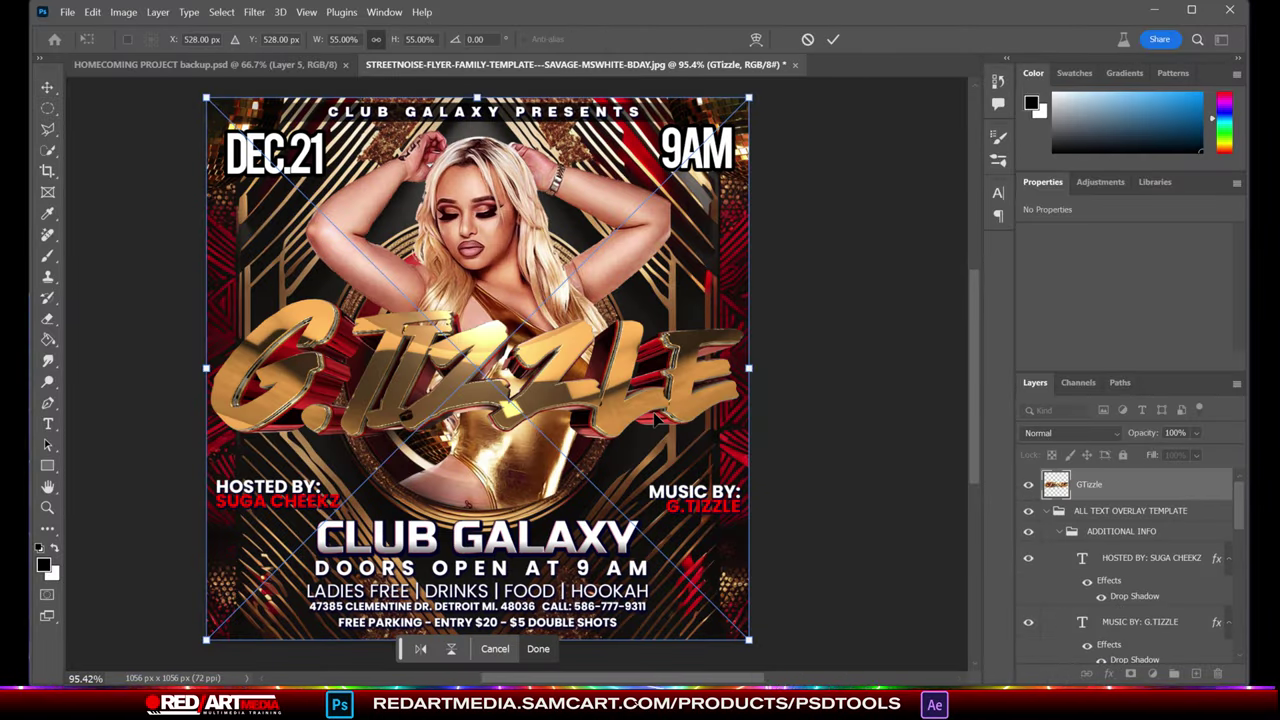
Commit the G.TIZZLE title at 42.40%, nudge it down, then slightly back up
key("Return")
key("shift+Down")
key("shift+Down")
key("shift+Down")
key("shift+Down")
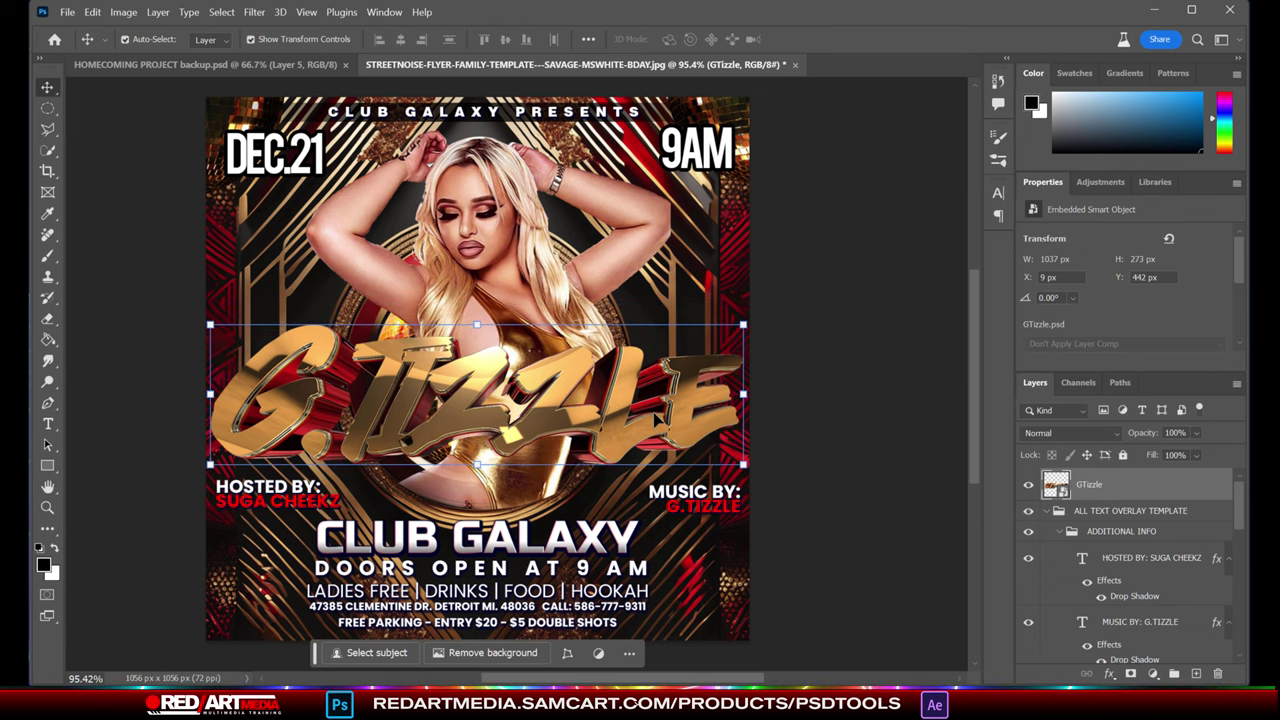
key("shift+Down")
key("shift+Down")
key("shift+Down")
key("shift+Down")
key("shift+Down")
key("shift+Down")
key("shift+Down")
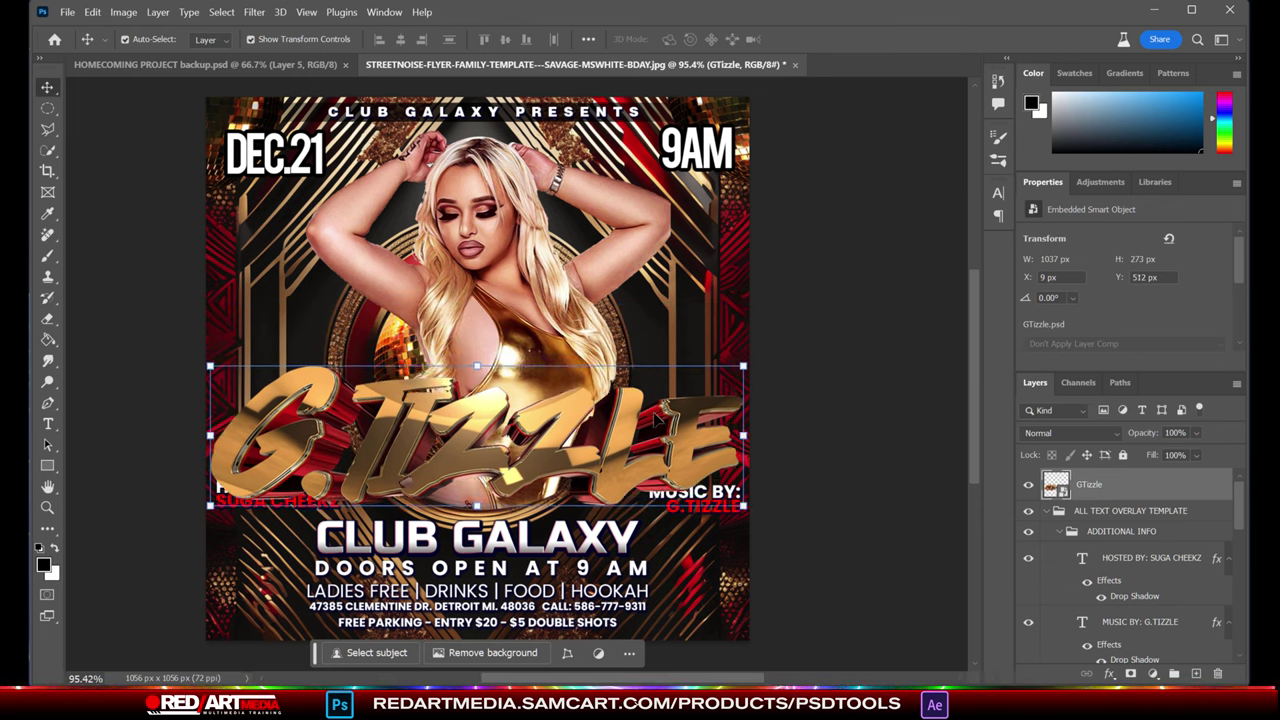
key("shift+Down")
key("shift+Down")
key("shift+Down")
key("shift+Down")
key("shift+Down")
key("shift+Up")
key("shift+Up")
key("shift+Up")
key("shift+Up")
key("shift+Up")
key("shift+Up")
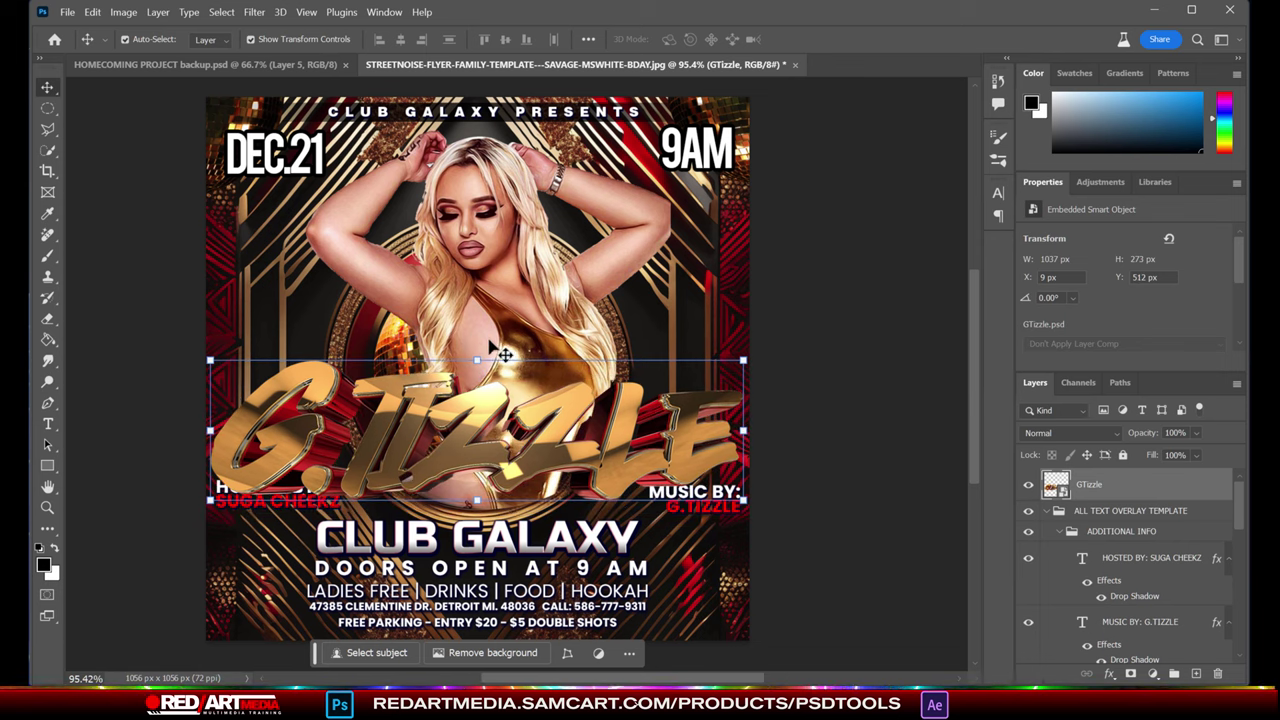
Stretch the title taller, shift it up-right, and raise HOSTED BY beside the raised arm
left_click_drag(476, 358, 477, 284)
left_click_drag(552, 500, 565, 446)
key("Return")
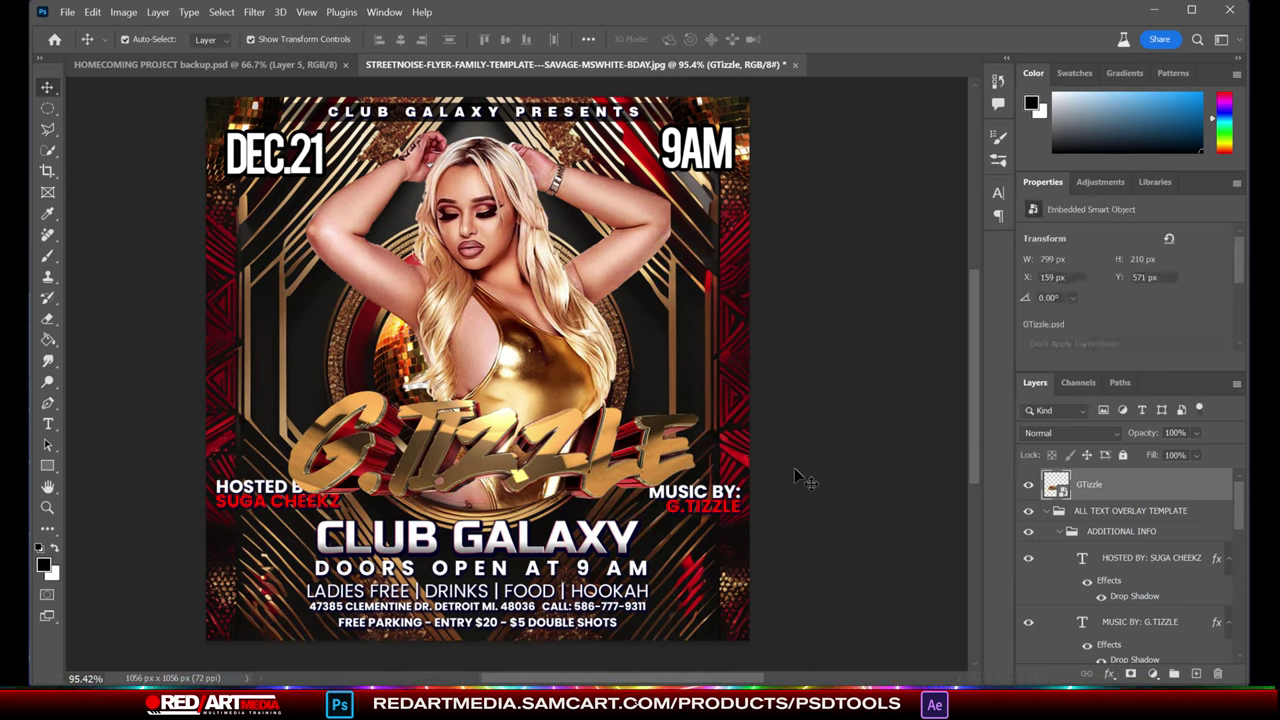
left_click(725, 500)
left_click_drag(260, 500, 258, 344)
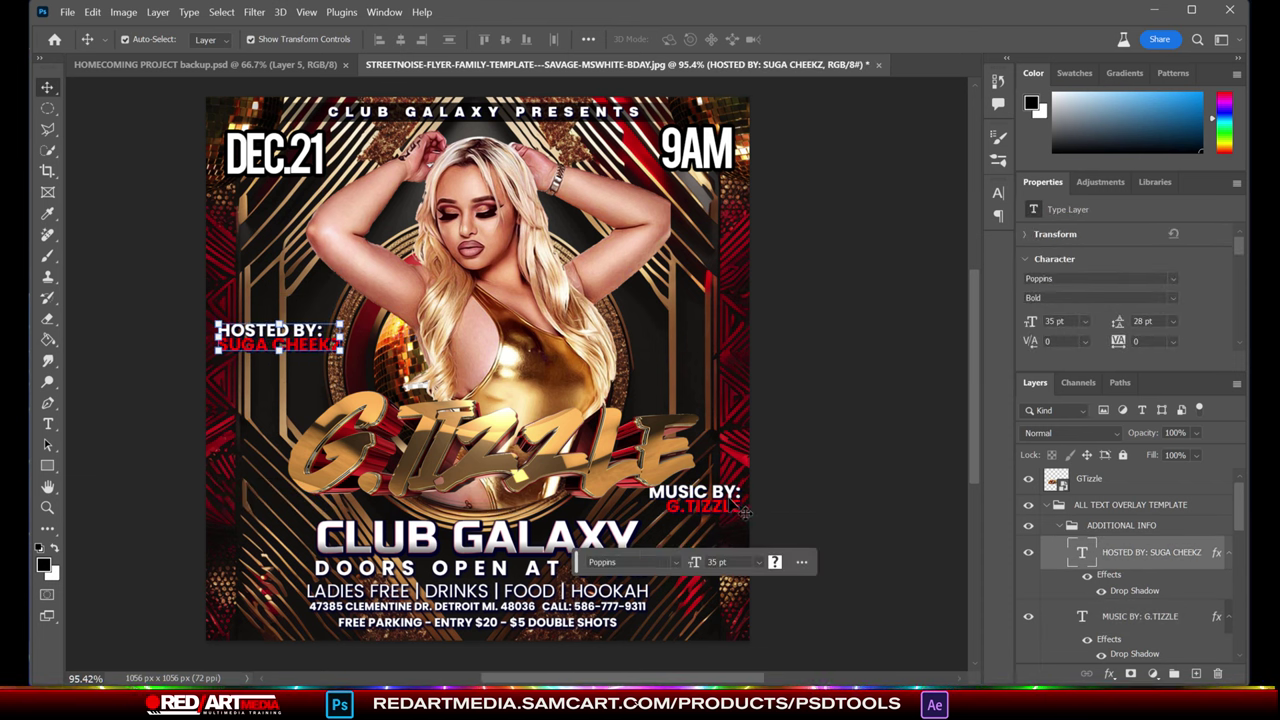
Raise MUSIC BY level with HOSTED BY and scale G.TIZZLE to ~52% at X 37, Y 588
left_click_drag(745, 512, 708, 323)
left_click_drag(618, 462, 555, 470)
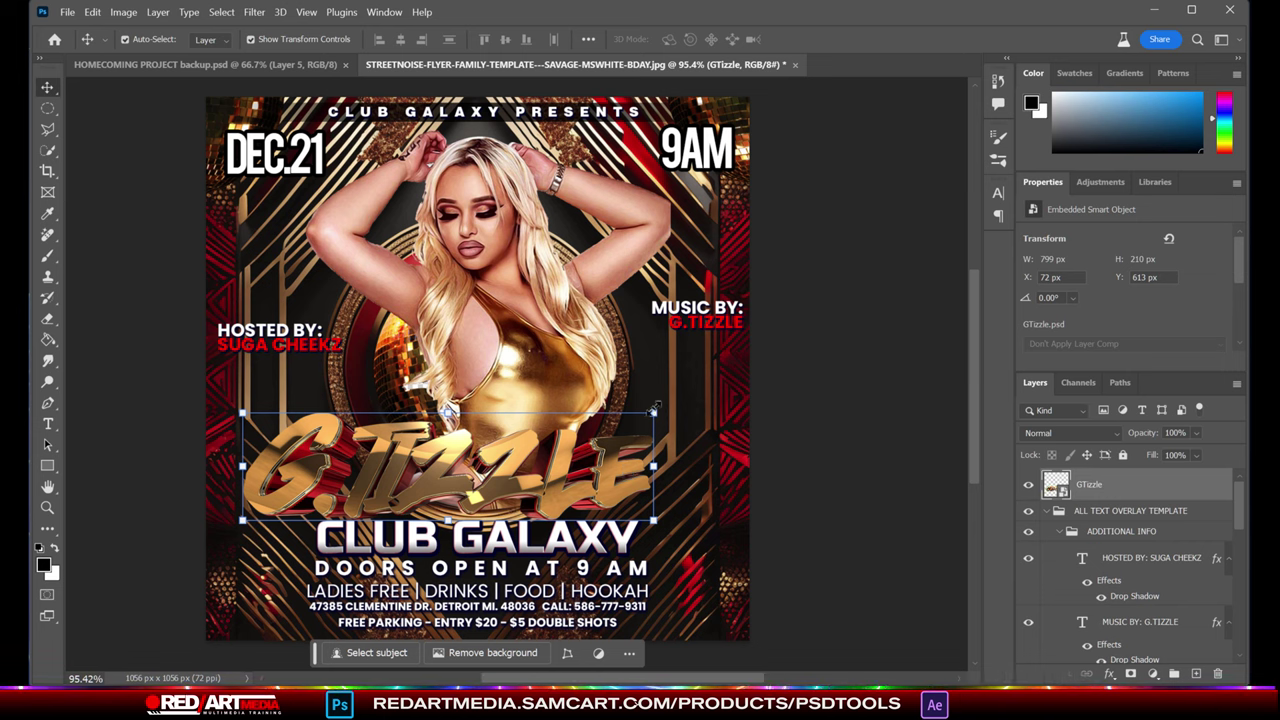
key("ctrl+t")
left_click_drag(652, 410, 638, 362)
left_click_drag(635, 244, 727, 148)
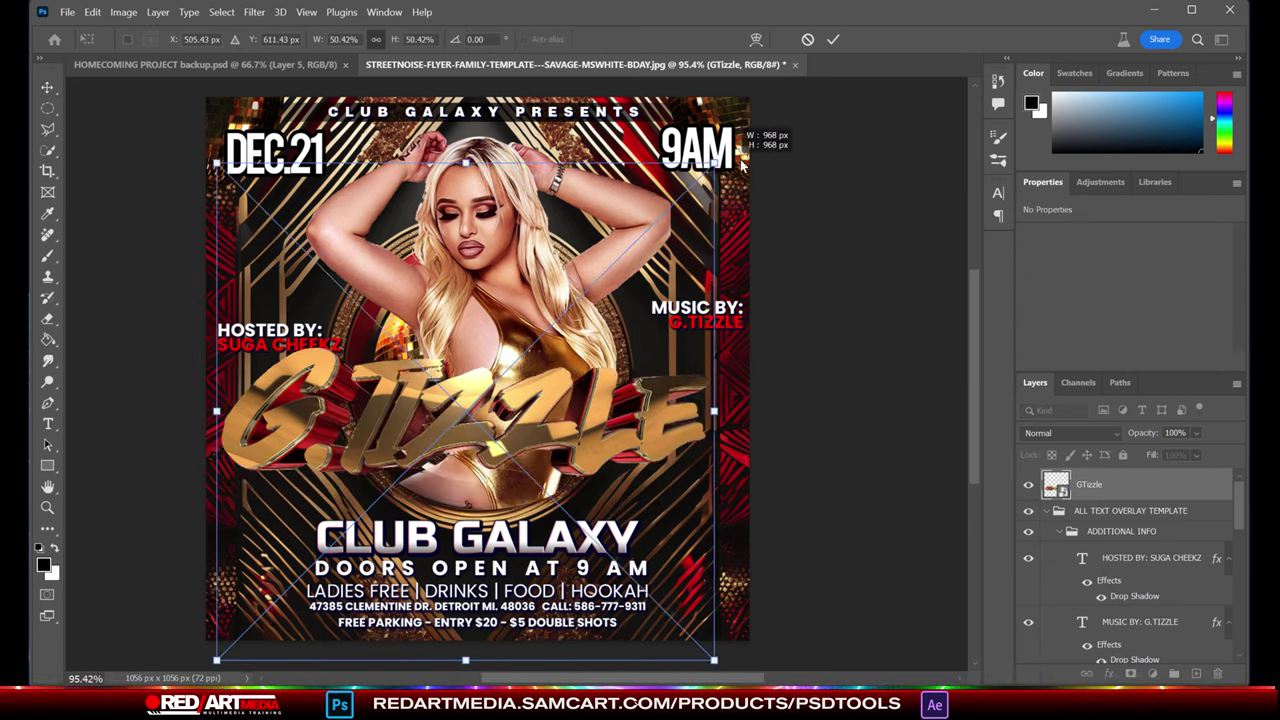
left_click_drag(618, 414, 624, 466)
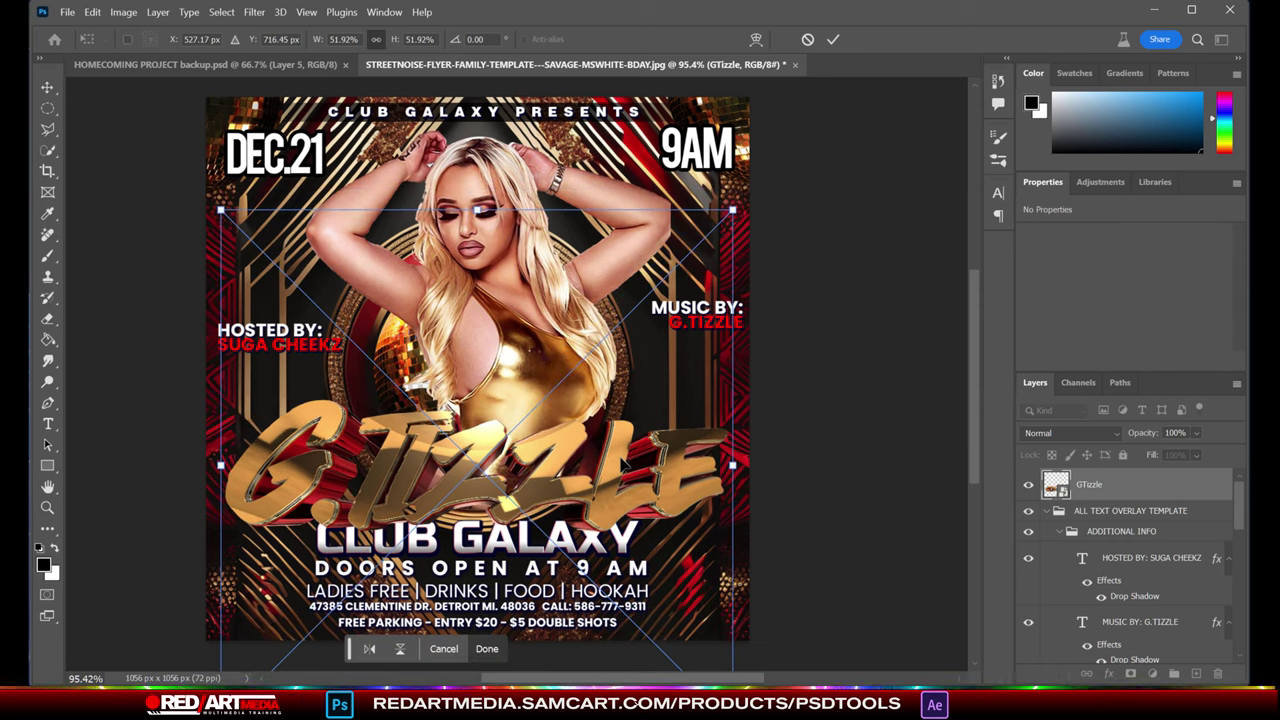
key("Return")
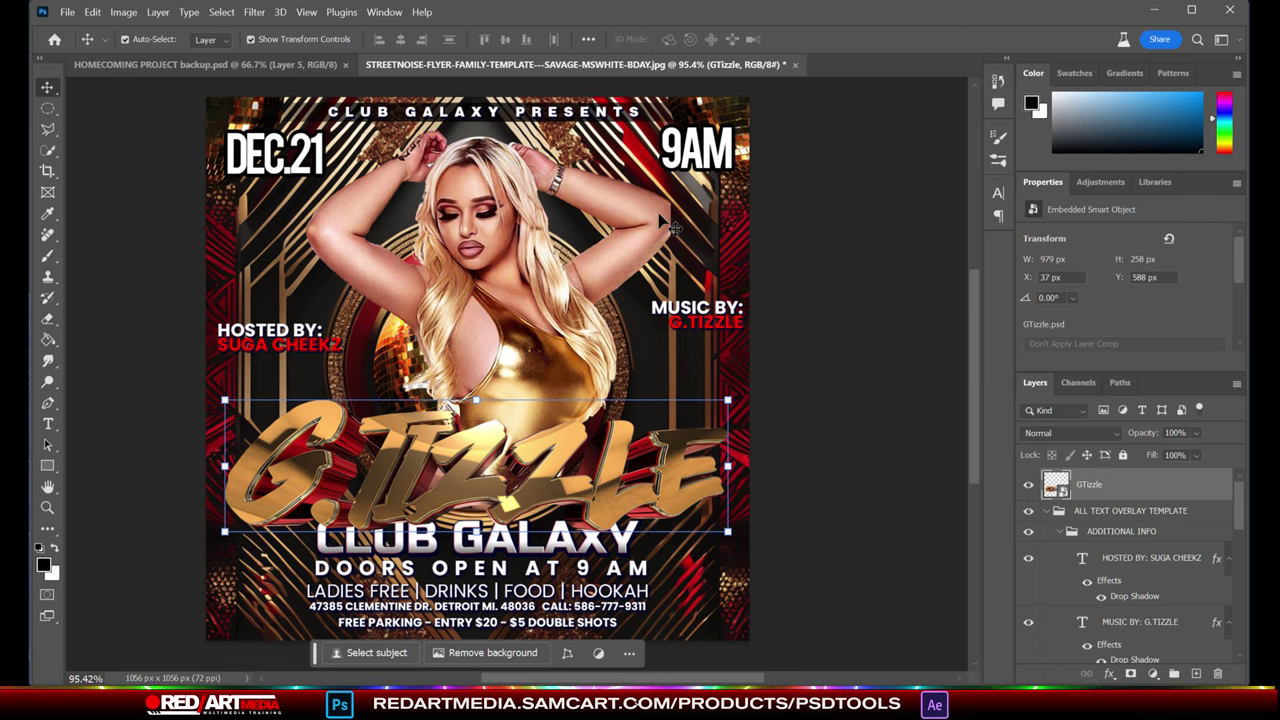
scroll(663, 217, "up", 5)
Smudge the raised arm's hard outer edge on the 2022VIXEN layer with a smaller brush
left_click(430, 268)
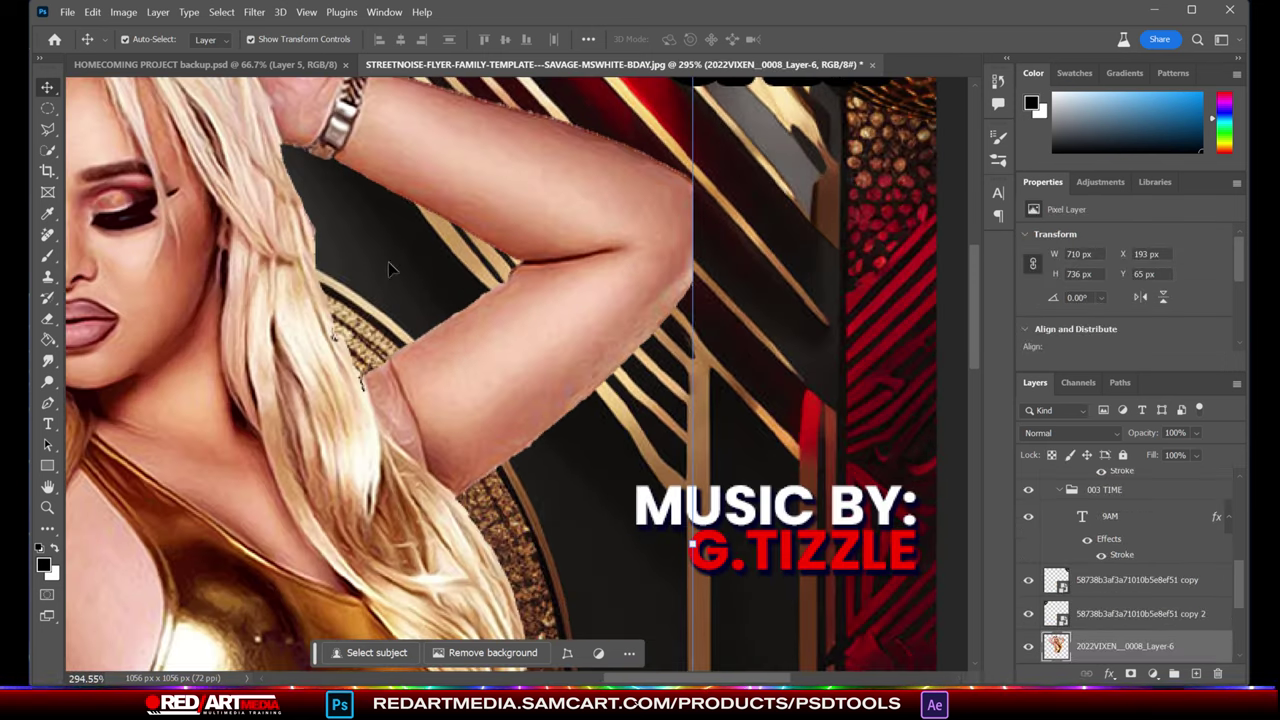
left_click_drag(631, 329, 623, 334)
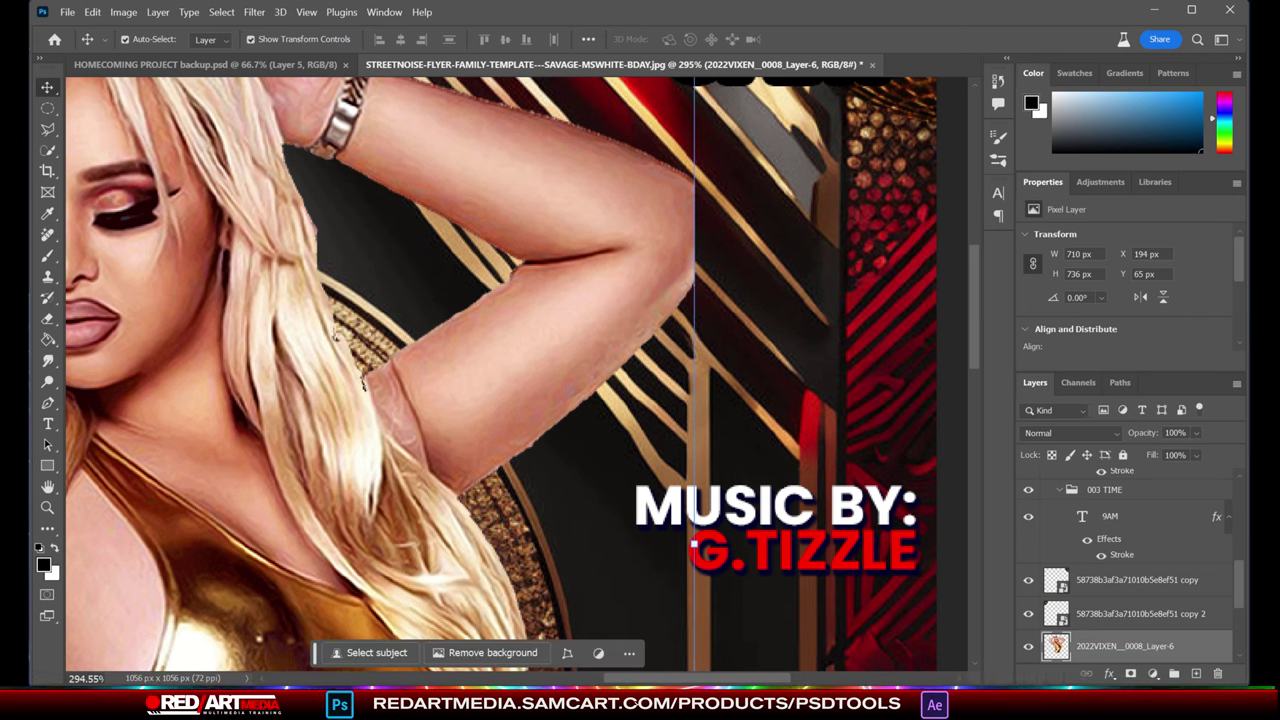
left_click(48, 361)
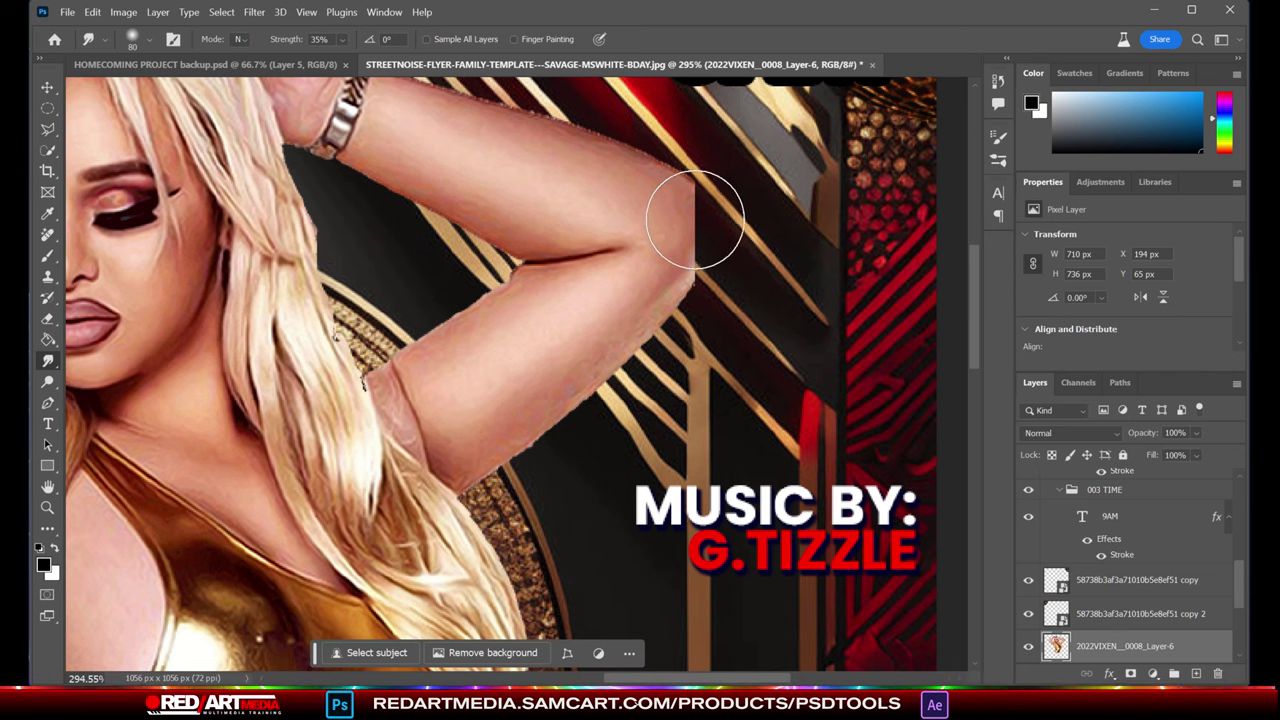
mouse_move(686, 214)
left_mouse_down()
mouse_move(707, 222)
mouse_move(669, 214)
mouse_move(689, 220)
mouse_move(680, 214)
mouse_move(703, 256)
mouse_move(714, 251)
mouse_move(703, 223)
mouse_move(712, 229)
left_mouse_up()
key("bracketleft")
key("bracketleft")
key("bracketleft")
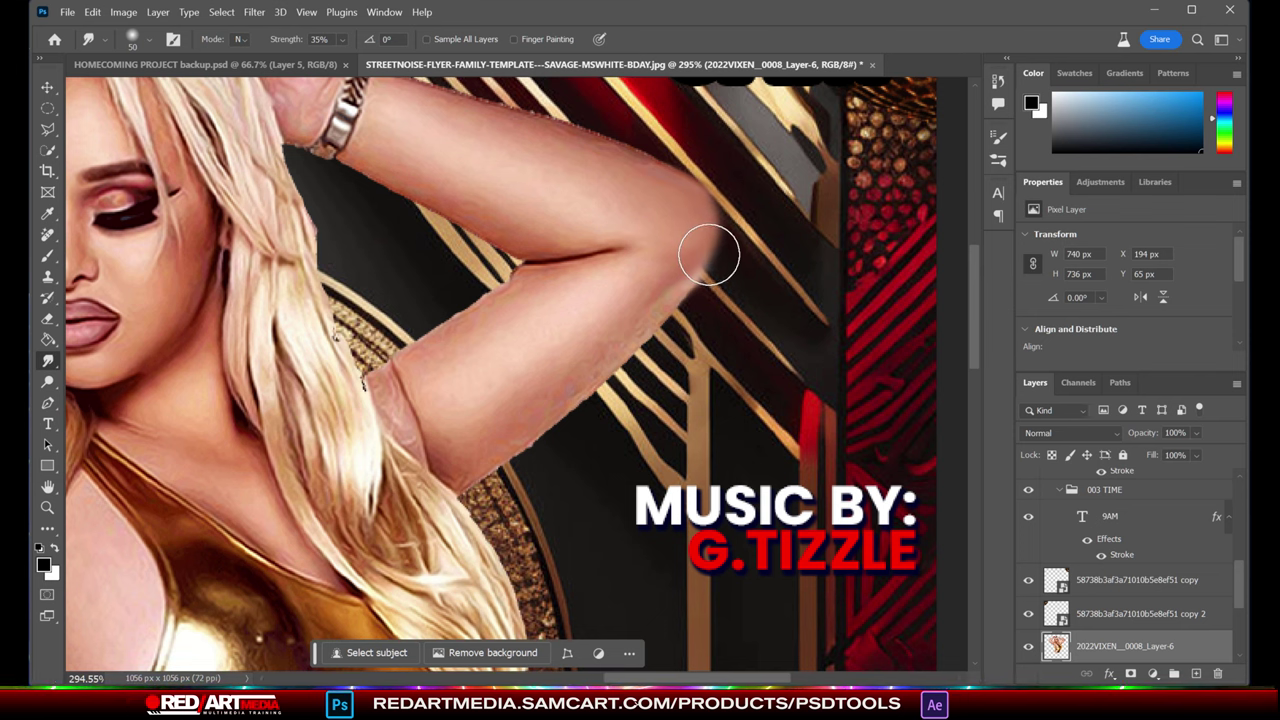
left_click_drag(709, 255, 712, 235)
left_click(47, 129)
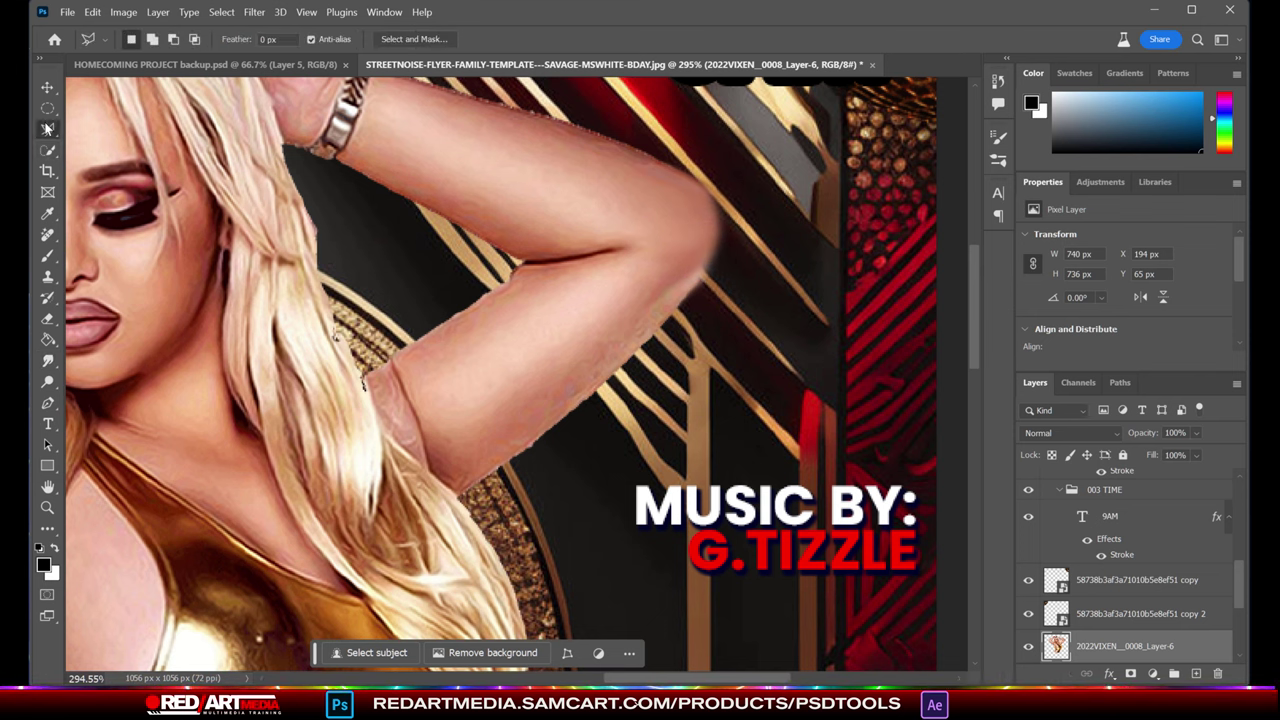
Trace a closed Pen path around the smeared skin beyond the raised elbow
left_click(47, 402)
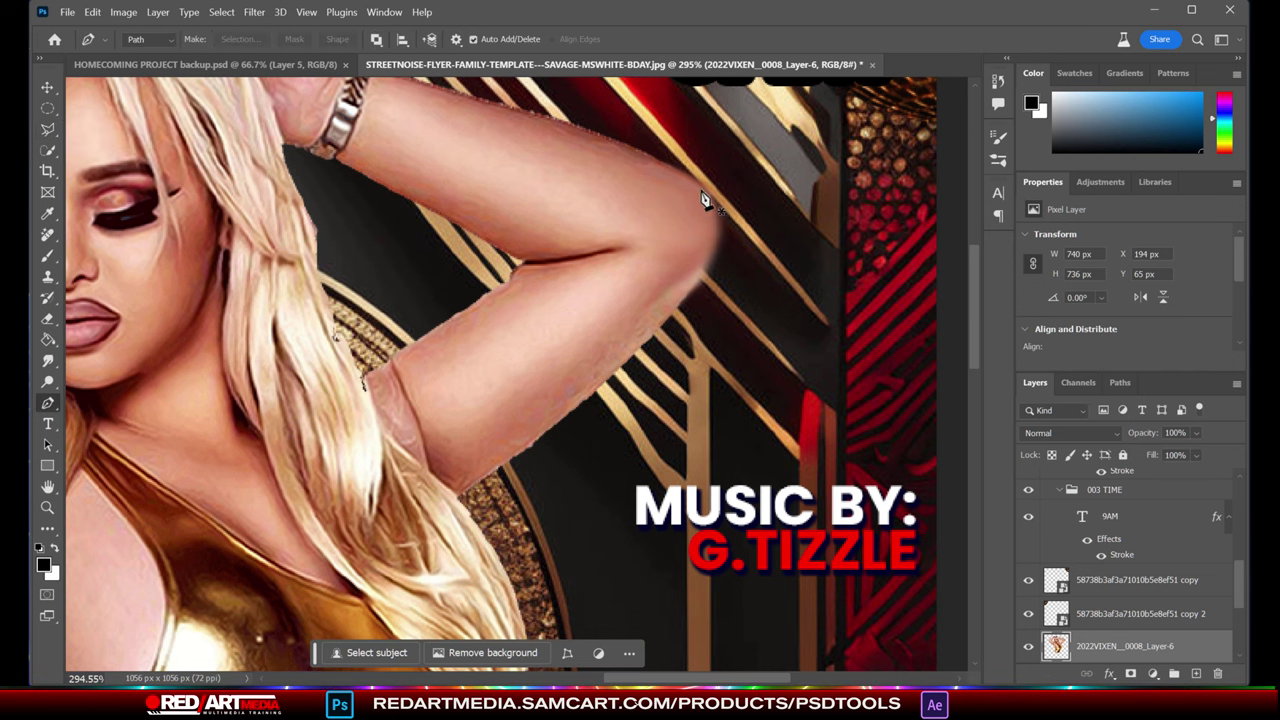
left_click(655, 158)
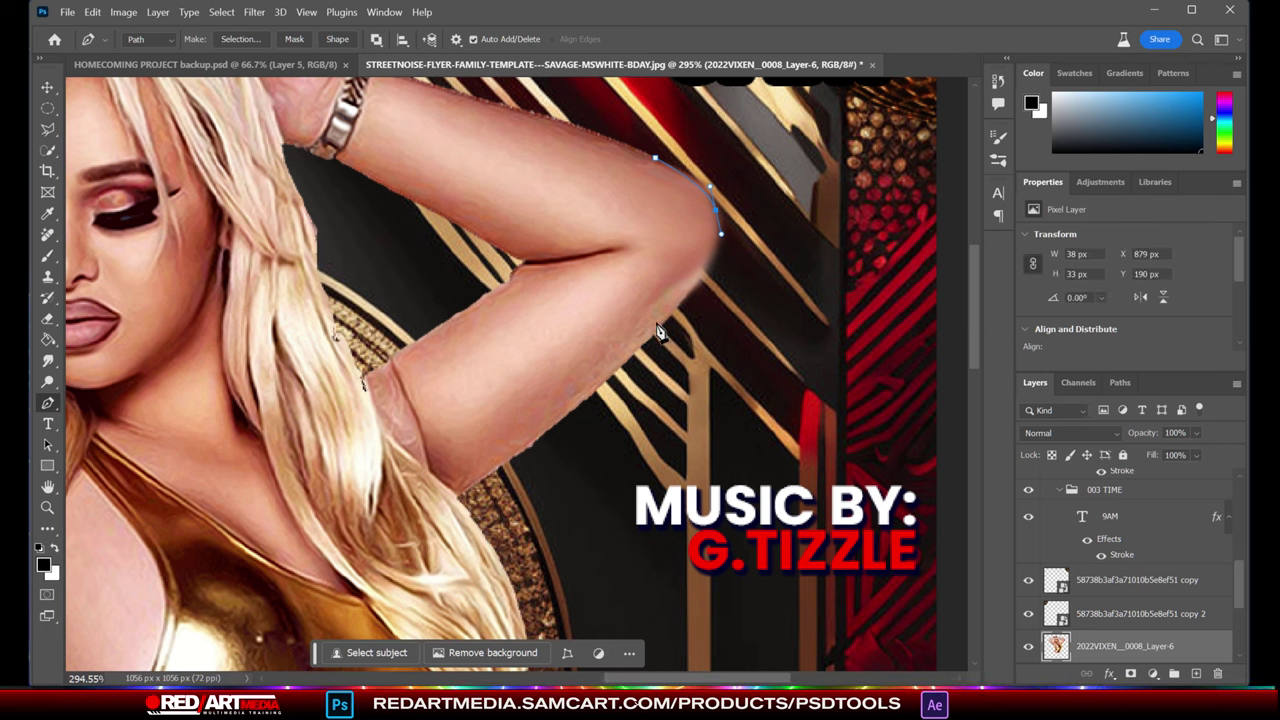
left_click(597, 392)
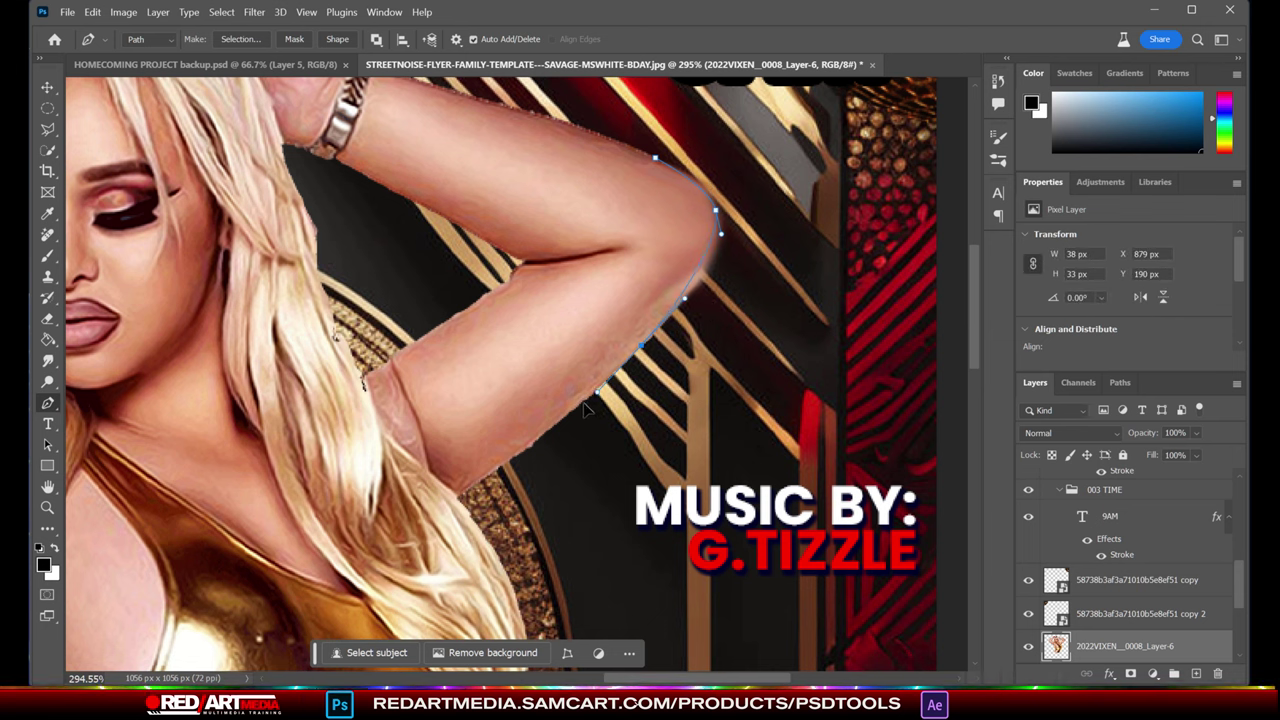
left_click(691, 412)
left_click(812, 272)
left_click(767, 131)
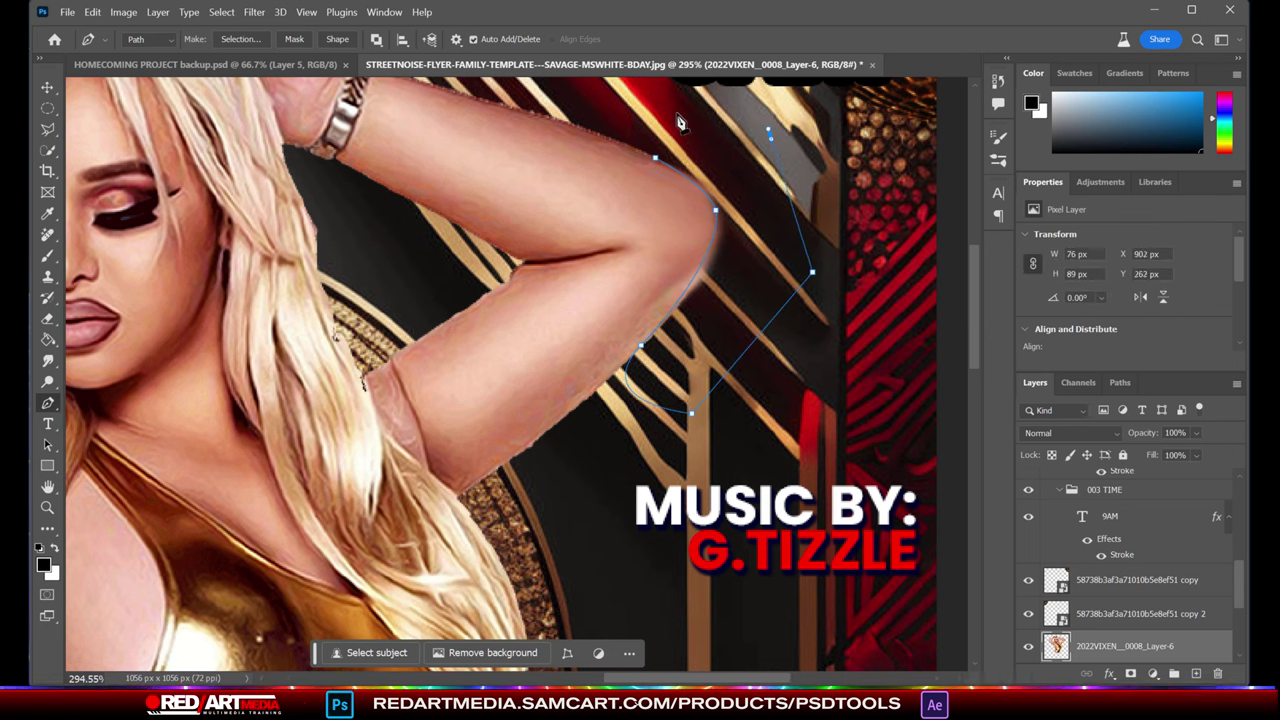
left_click(667, 110)
left_click(655, 160)
Convert the path into a selection with 0-pixel feather
right_click(660, 162)
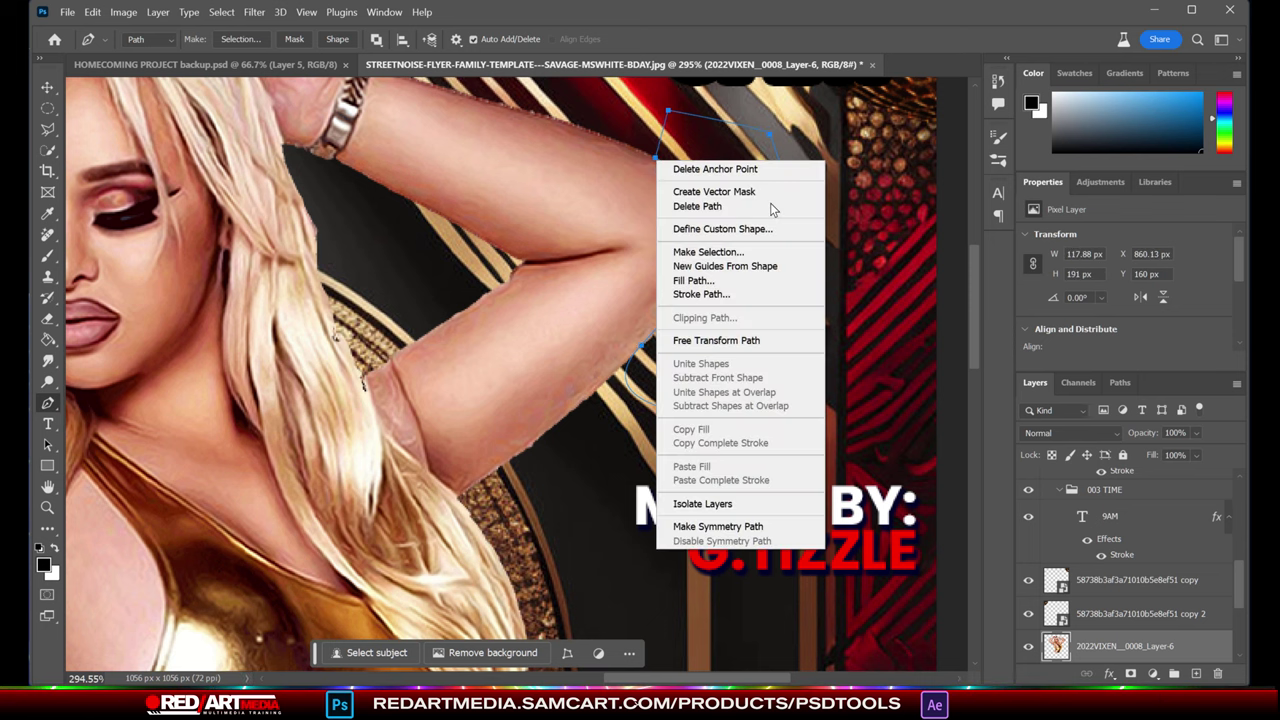
left_click(742, 252)
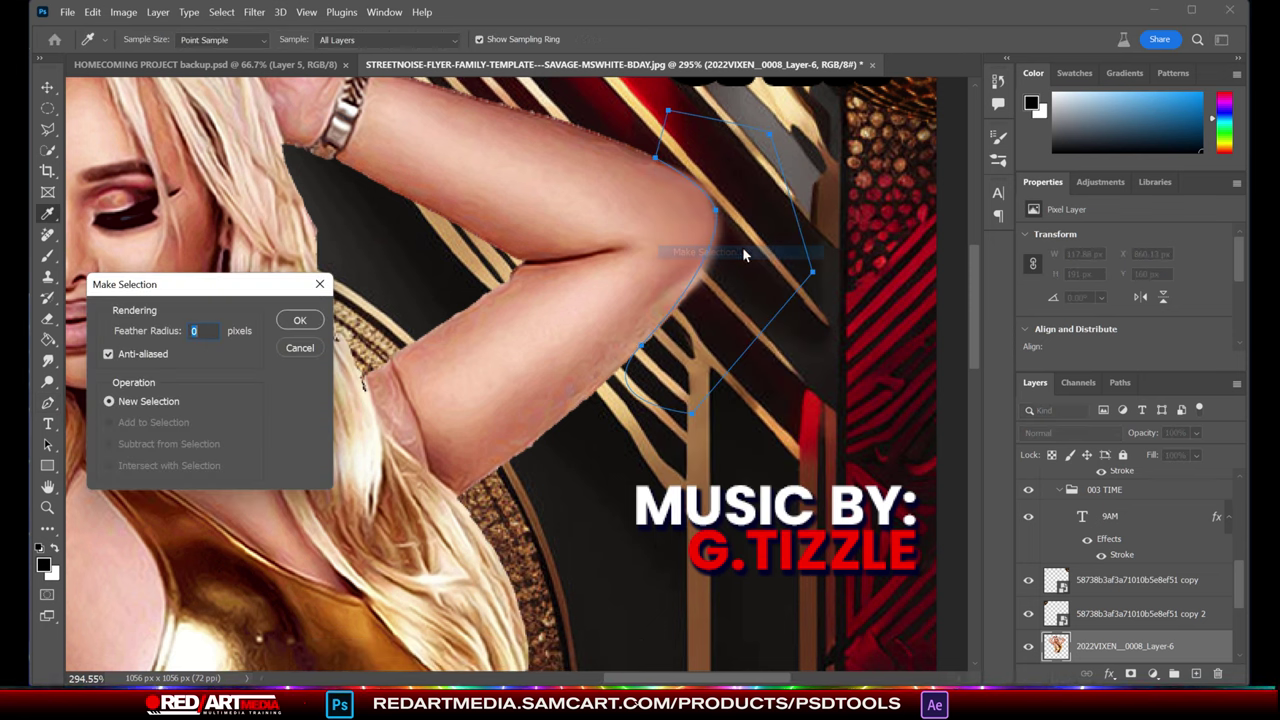
left_click(300, 320)
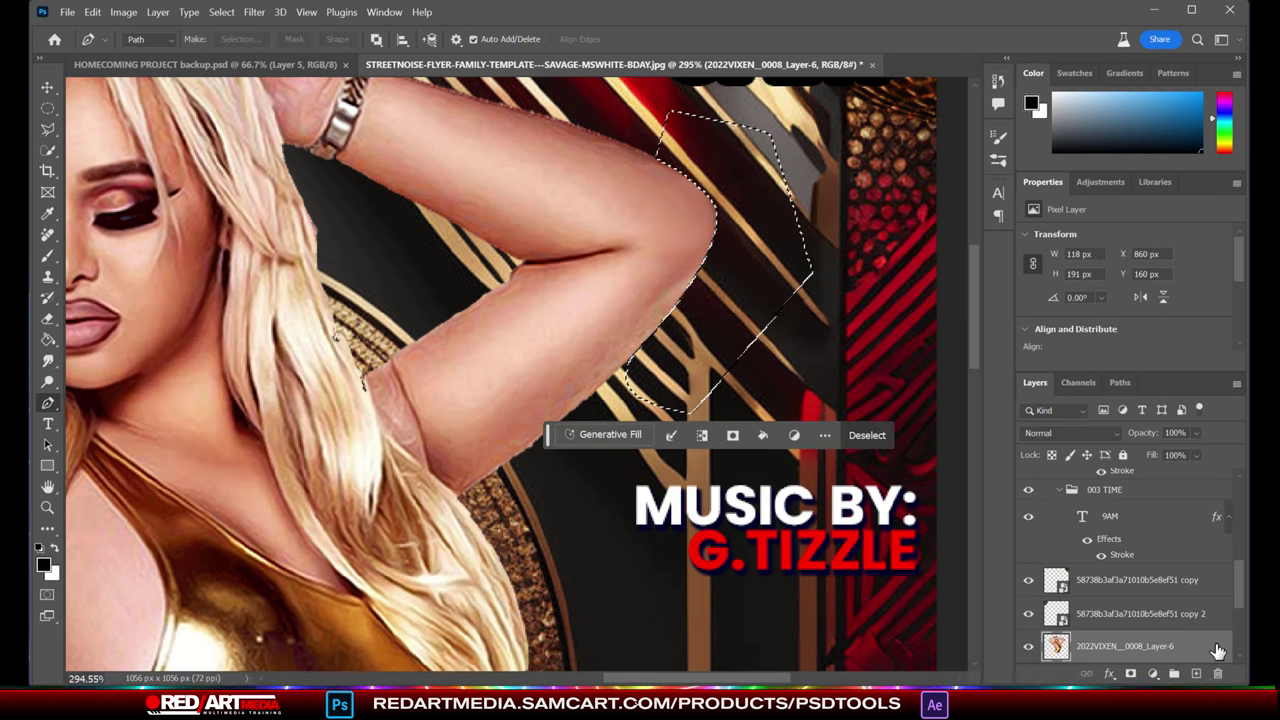
Deselect the cleaned arm area and zoom out to see the whole flyer at about 85%
key("ctrl+d")
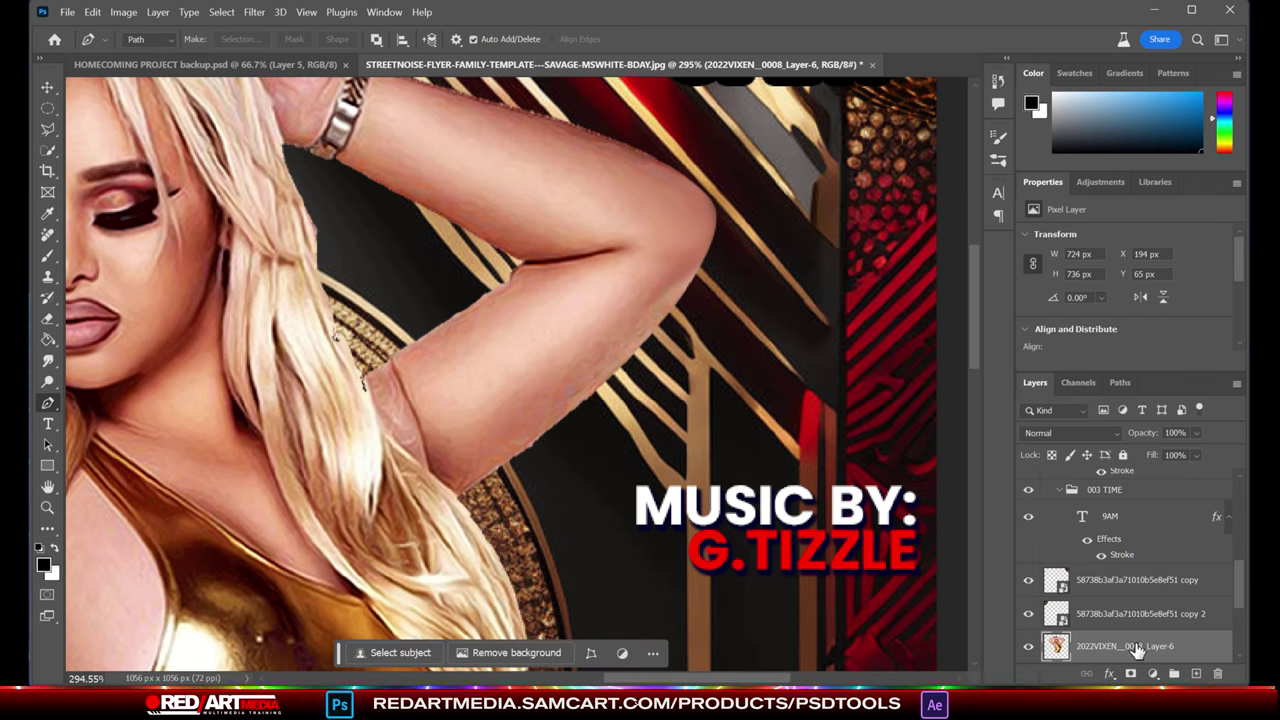
scroll(560, 370, "down", 2)
scroll(560, 370, "down", 2)
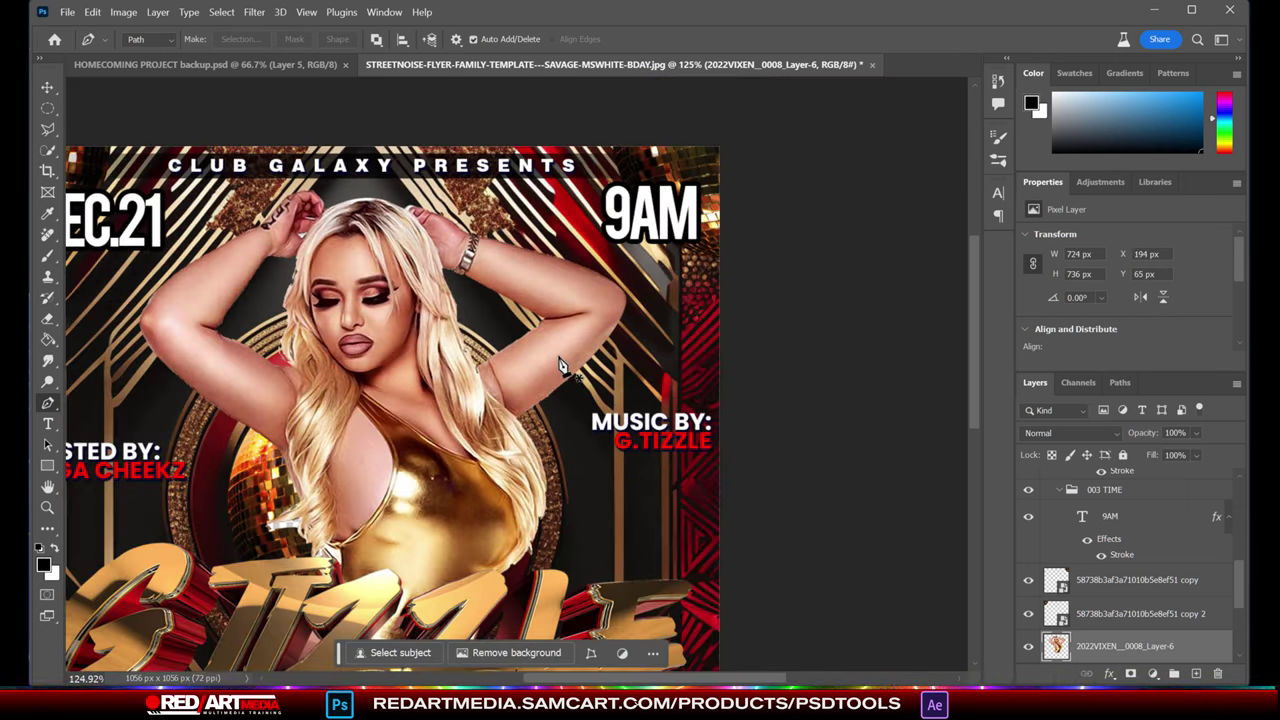
scroll(560, 370, "down", 1)
scroll(737, 397, "down", 3)
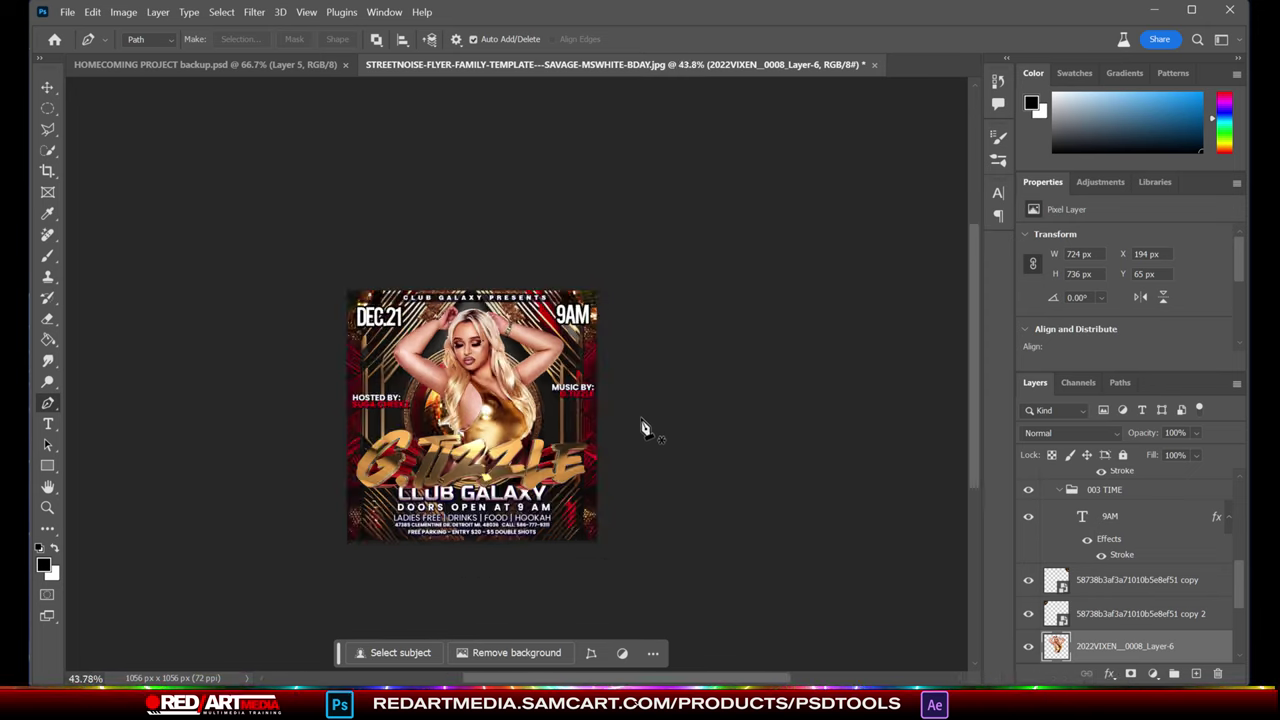
scroll(651, 428, "up", 2)
scroll(651, 428, "down", 1)
scroll(973, 290, "down", 2)
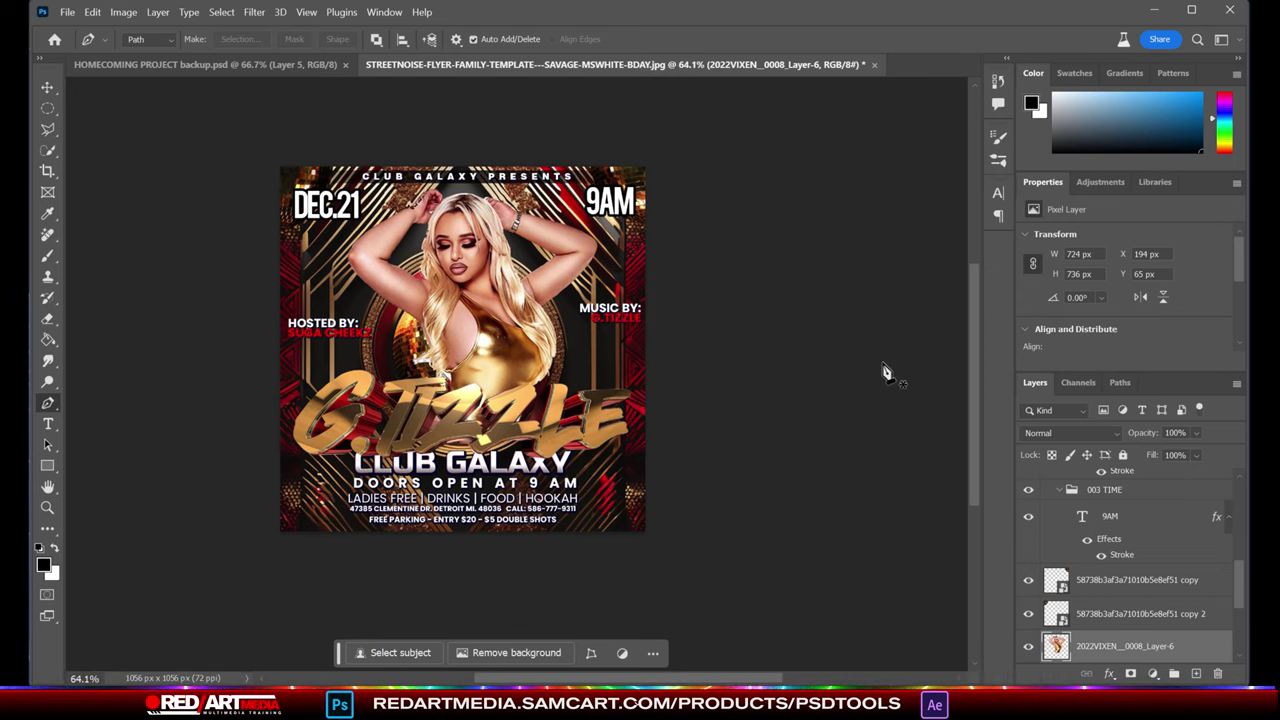
scroll(883, 371, "up", 2)
left_click_drag(978, 336, 973, 319)
left_click_drag(607, 678, 582, 678)
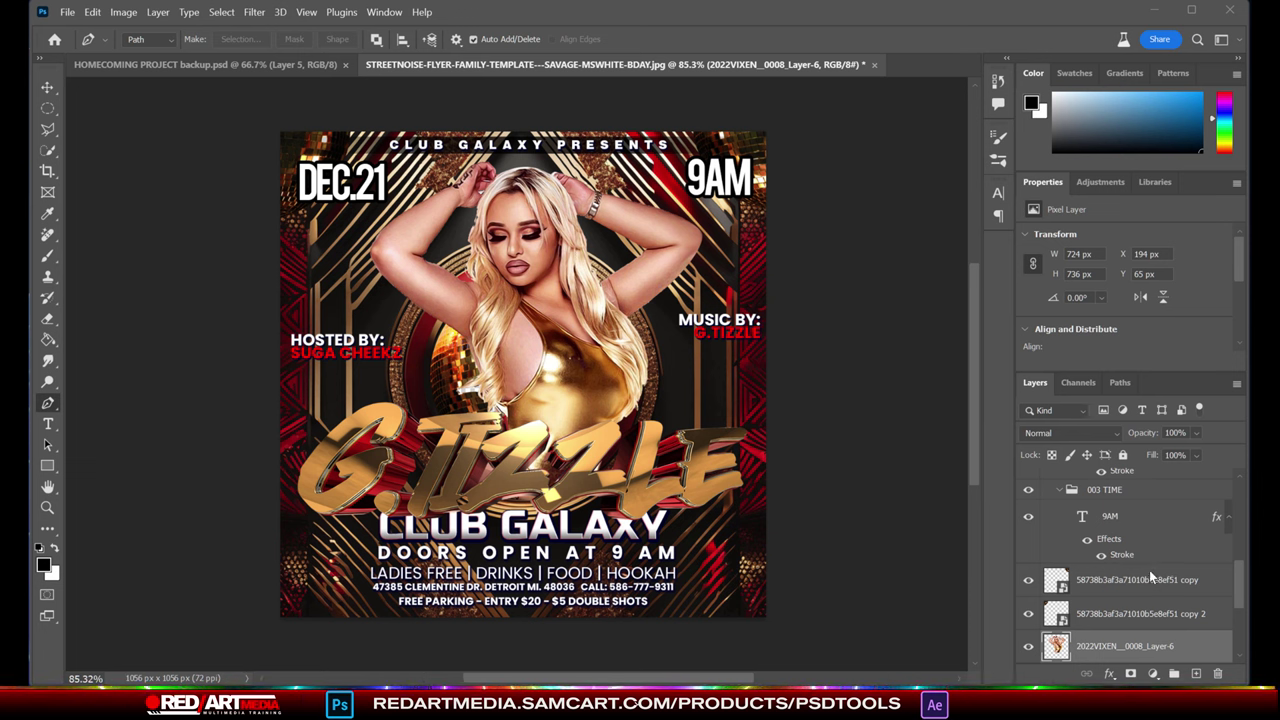
Collapse the 003 TIME and ALL TEXT OVERLAY TEMPLATE layer groups
left_click(1059, 489)
scroll(1240, 583, "up", 2)
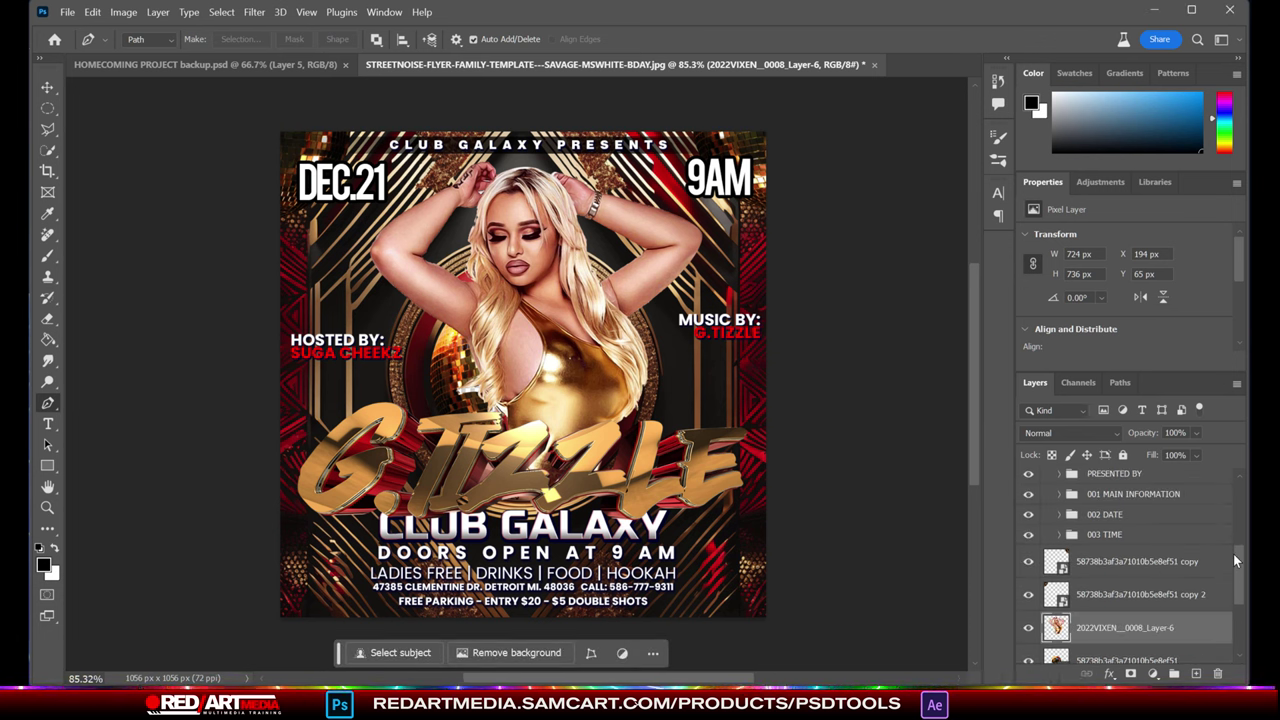
scroll(1242, 562, "up", 4)
scroll(1248, 515, "up", 2)
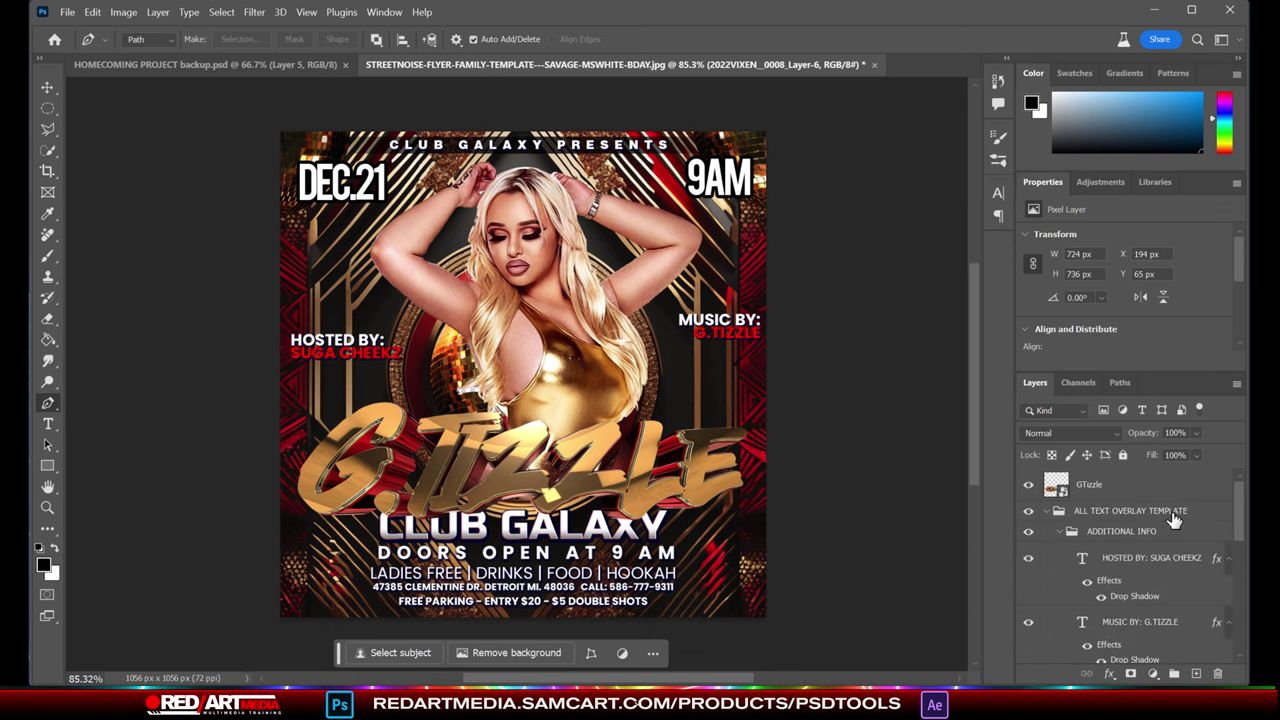
left_click(1059, 511)
Toggle the text overlay group's visibility to compare, ending with all text shown
left_click(1029, 512)
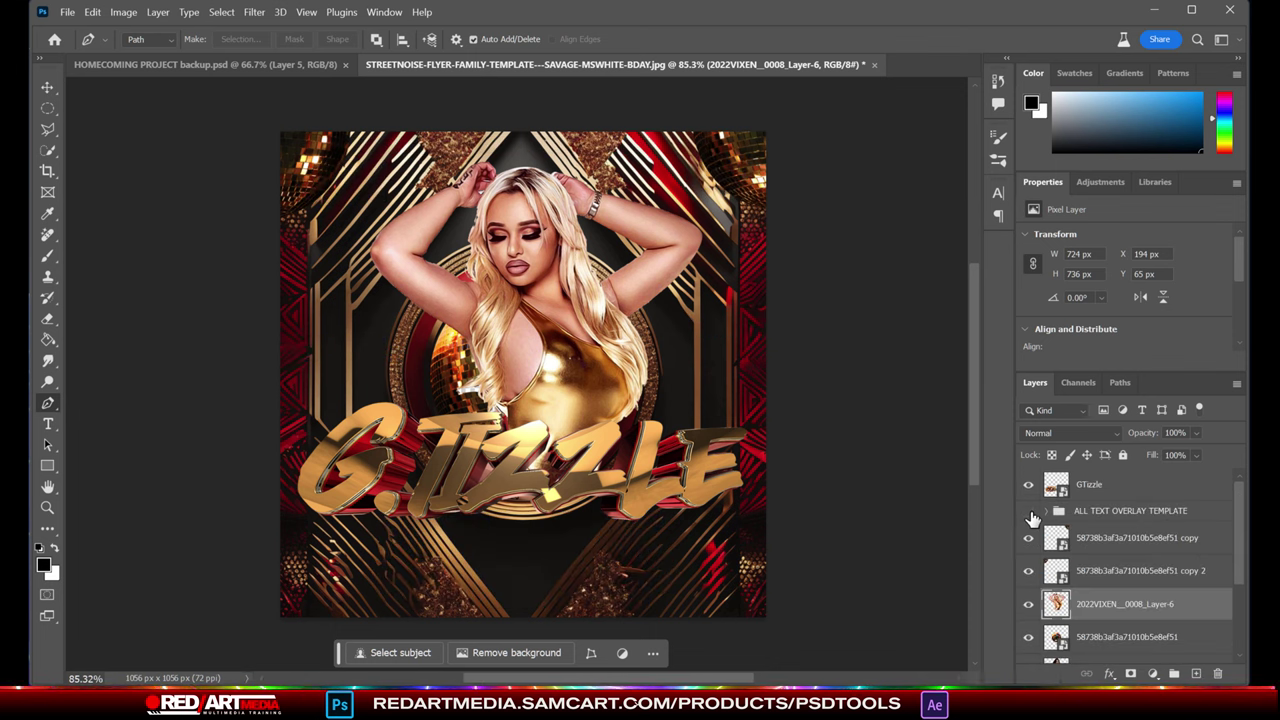
left_click(1029, 512)
left_click(1029, 512)
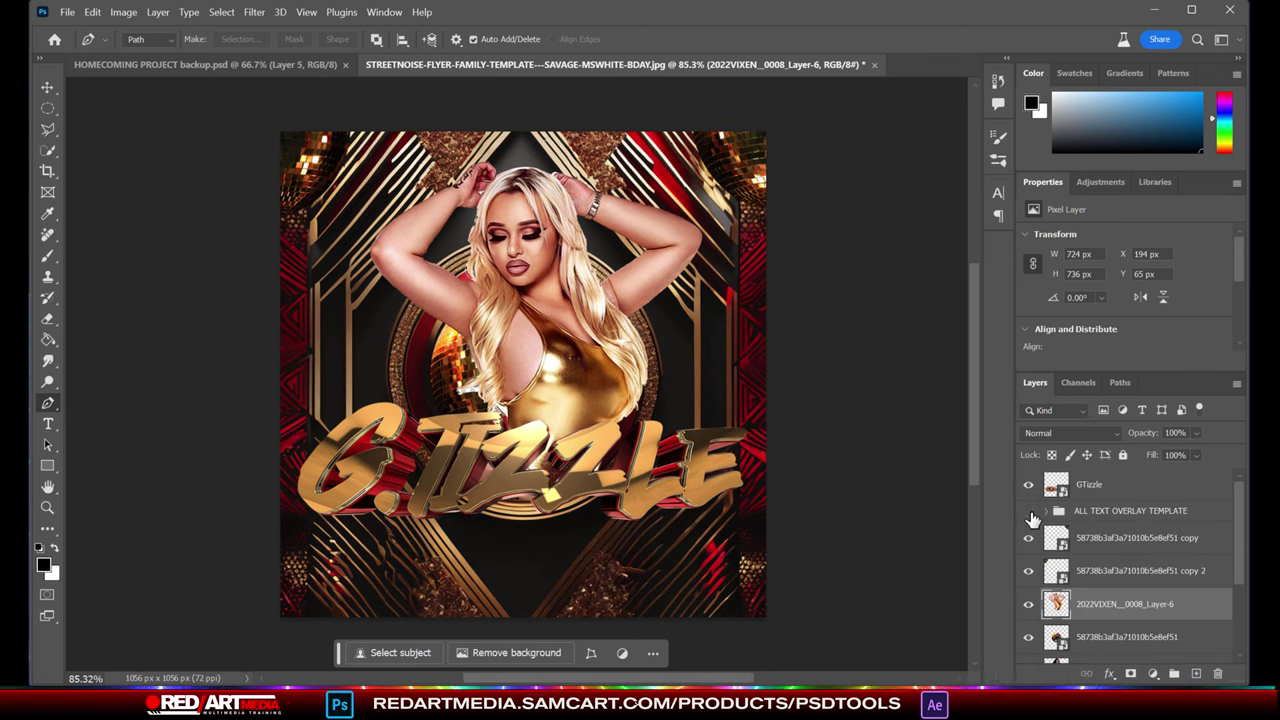
left_click(1030, 512)
left_click(1030, 512)
left_click(1030, 512)
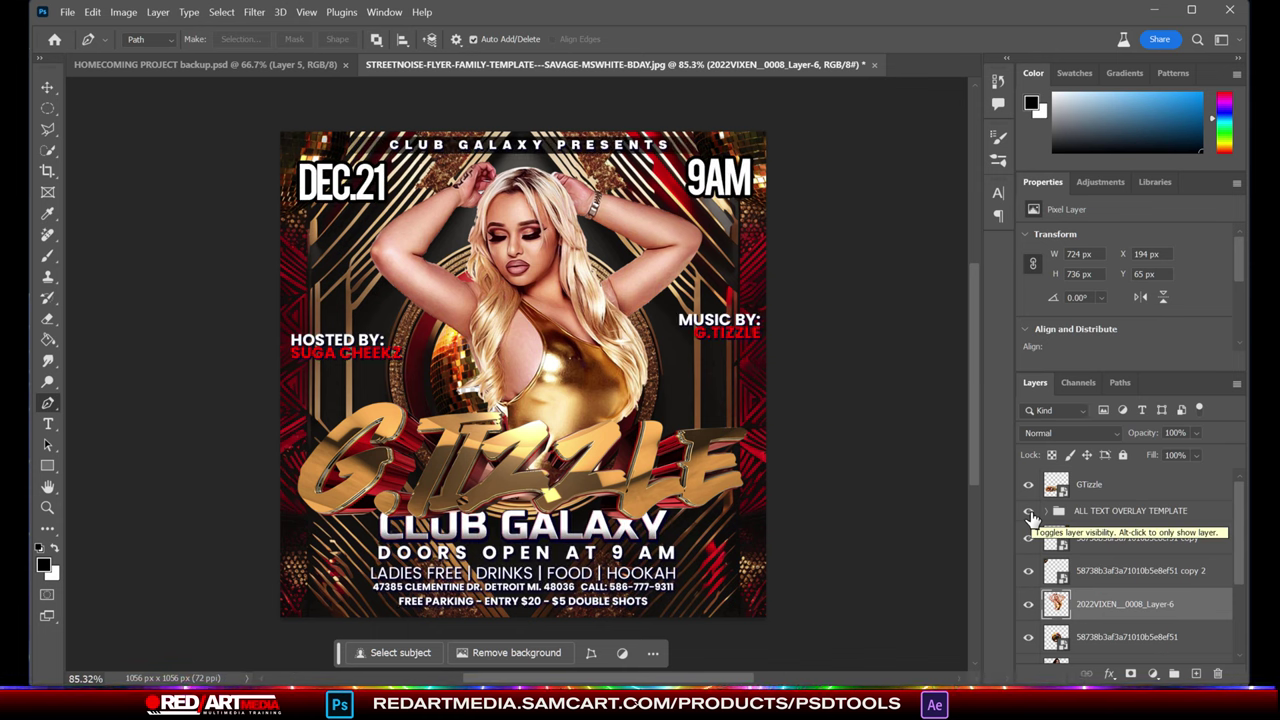
left_click(1030, 513)
left_click(1030, 513)
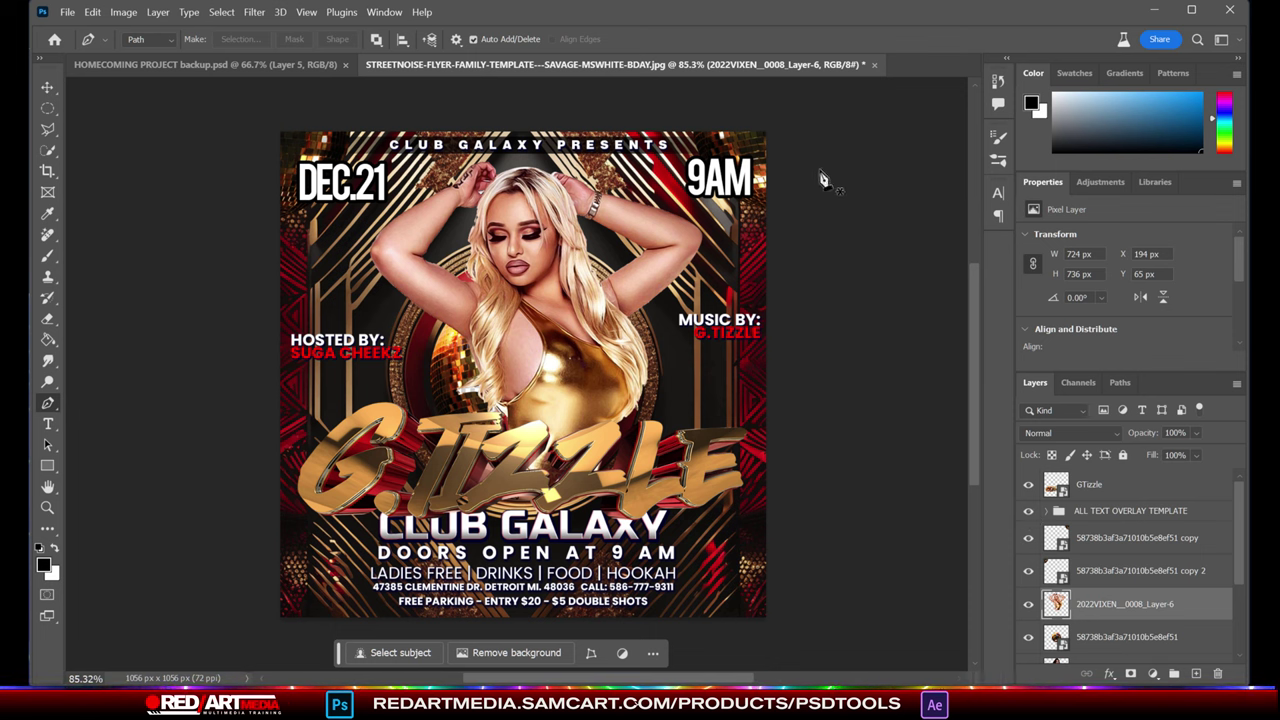
Shrink the 2022VIXEN model to about 89% and move her up slightly
left_click(47, 88)
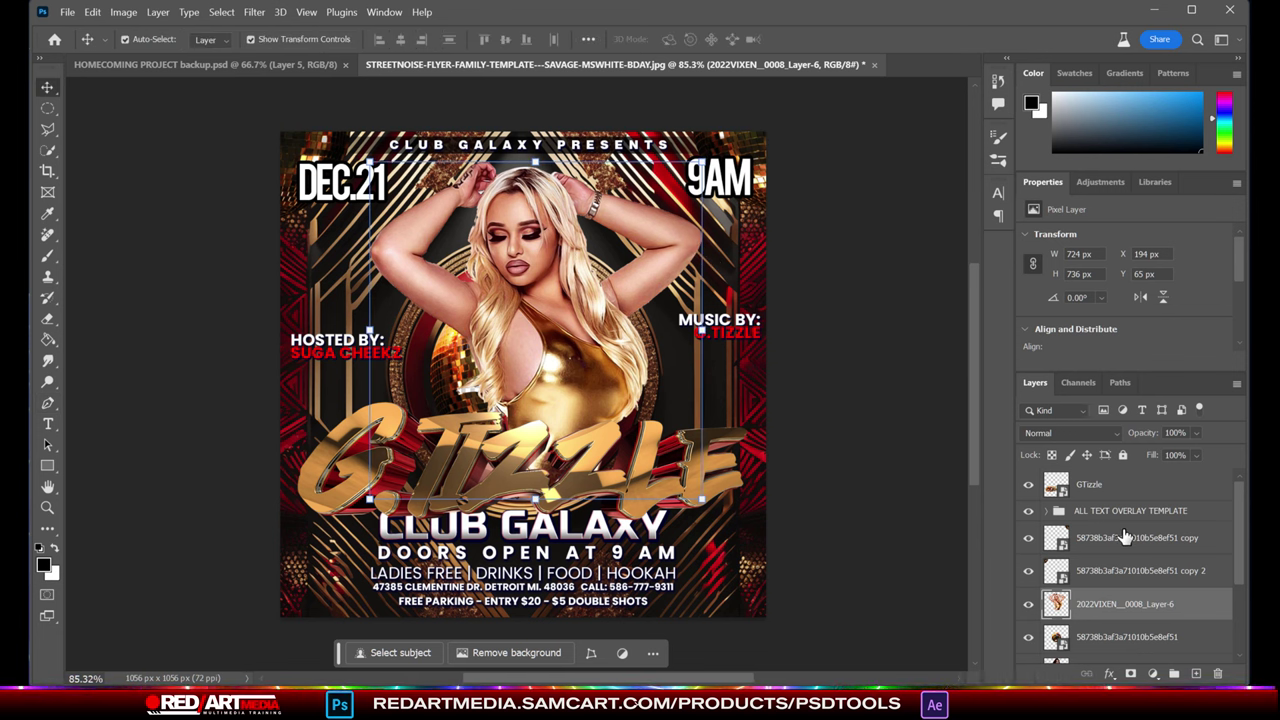
left_click(1028, 511)
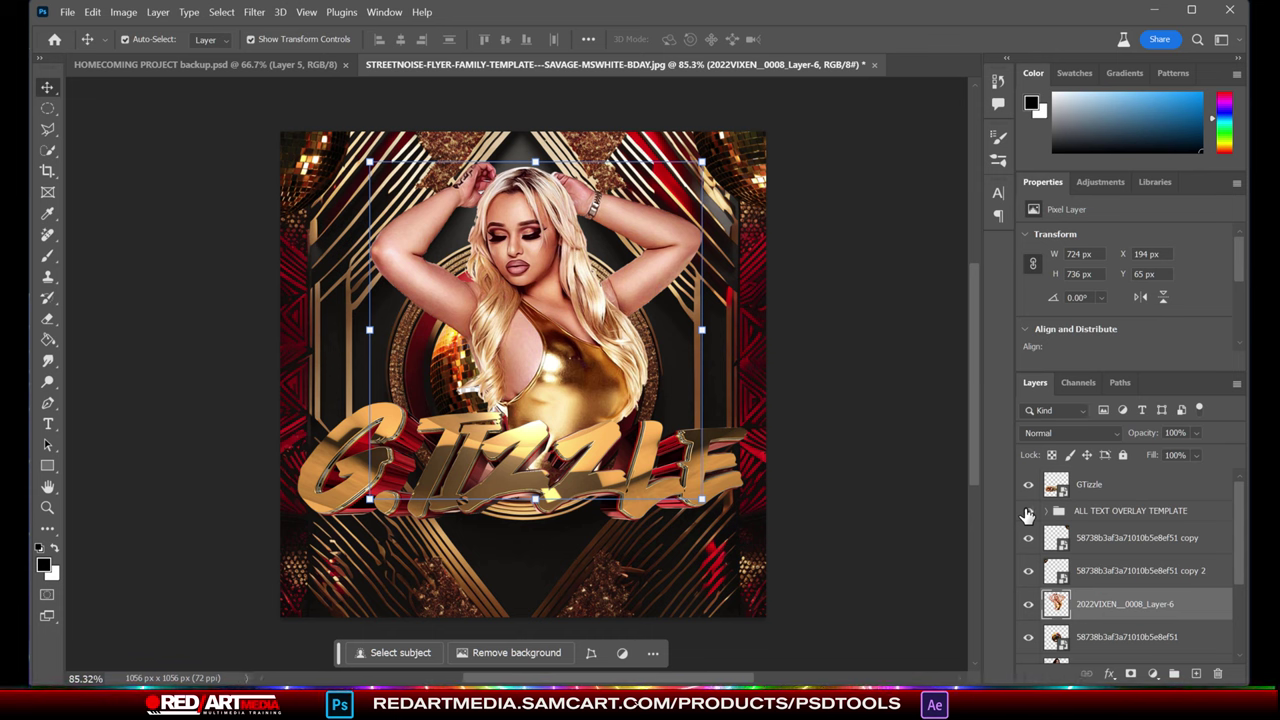
left_click(1028, 511)
left_click(870, 372)
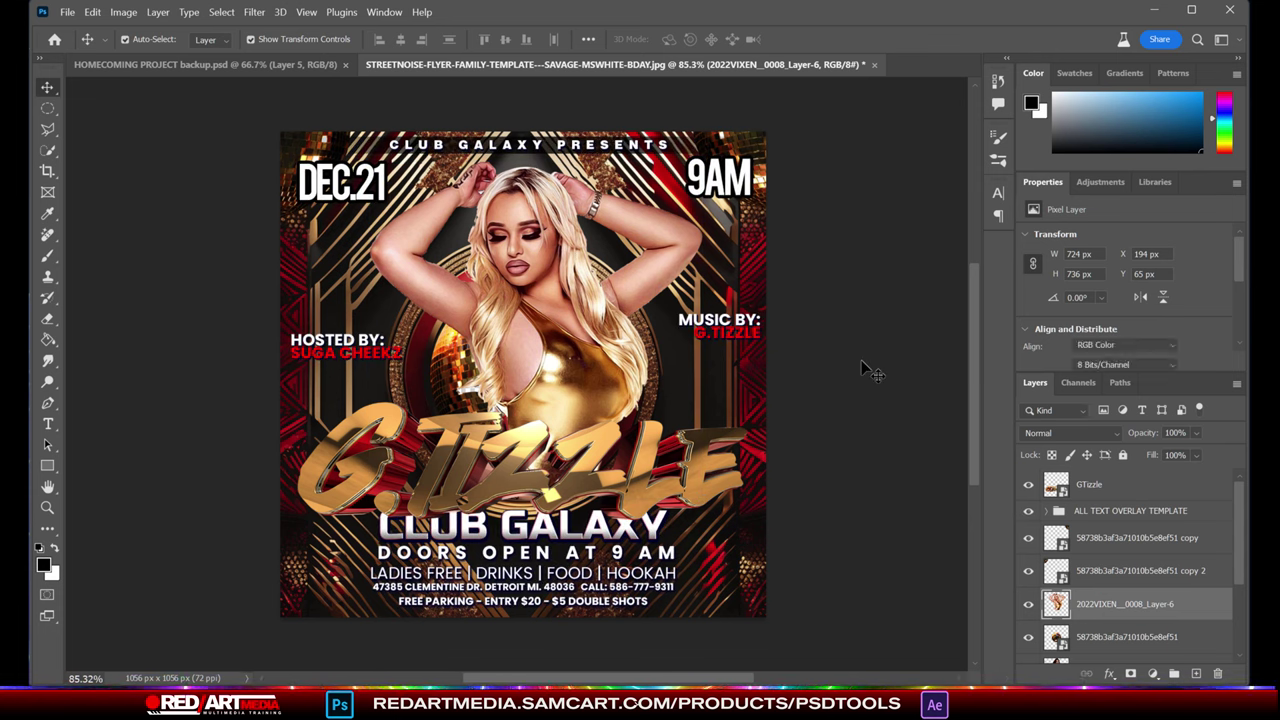
left_click(600, 362)
left_click_drag(536, 152, 536, 200)
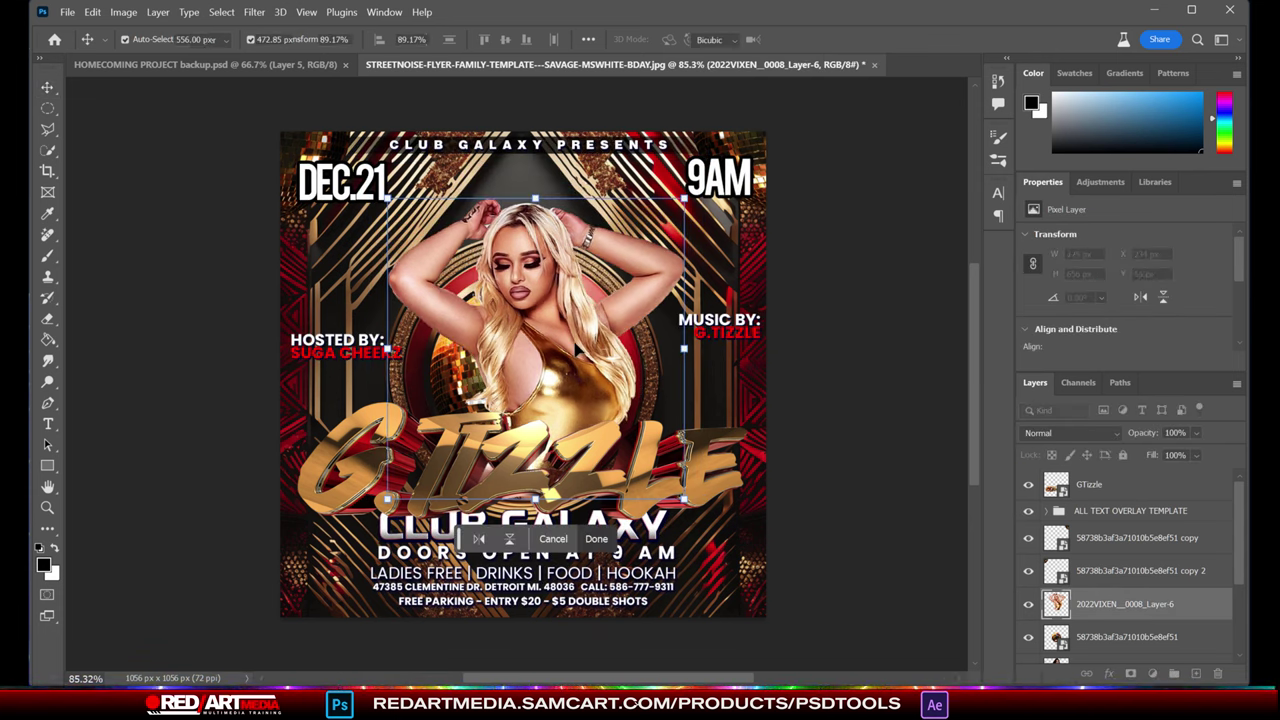
left_click_drag(577, 350, 572, 316)
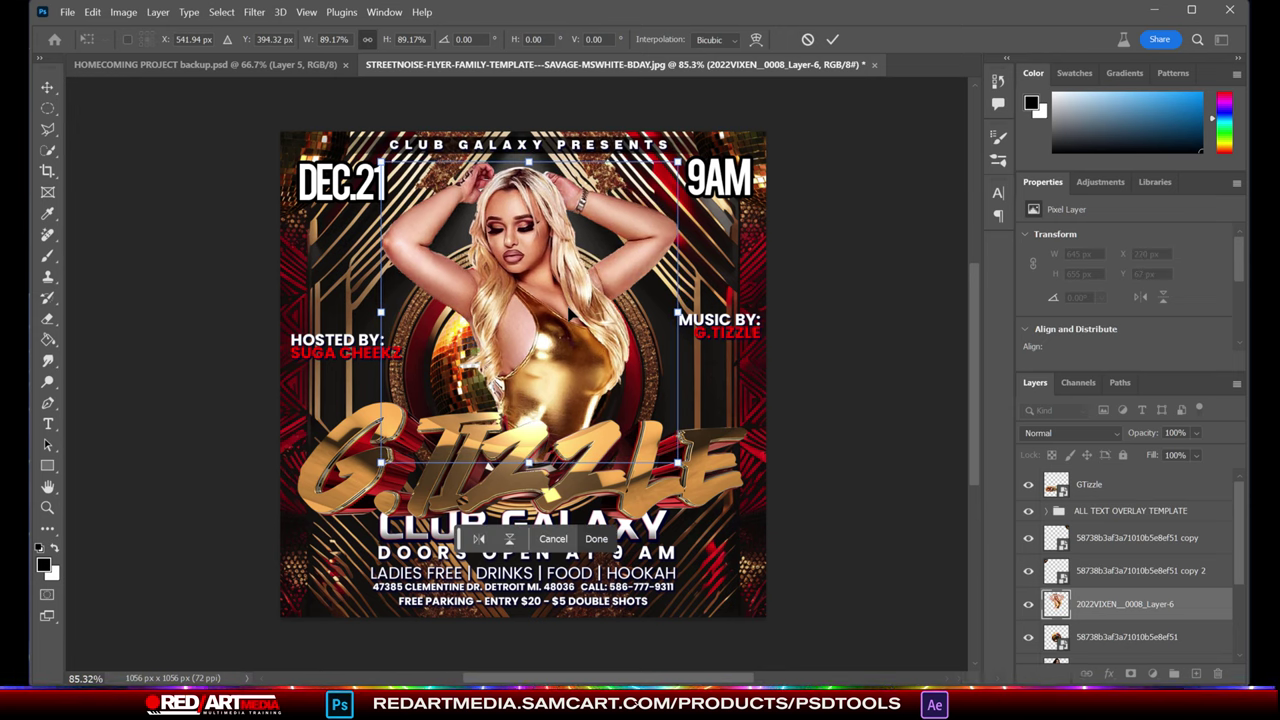
key("Return")
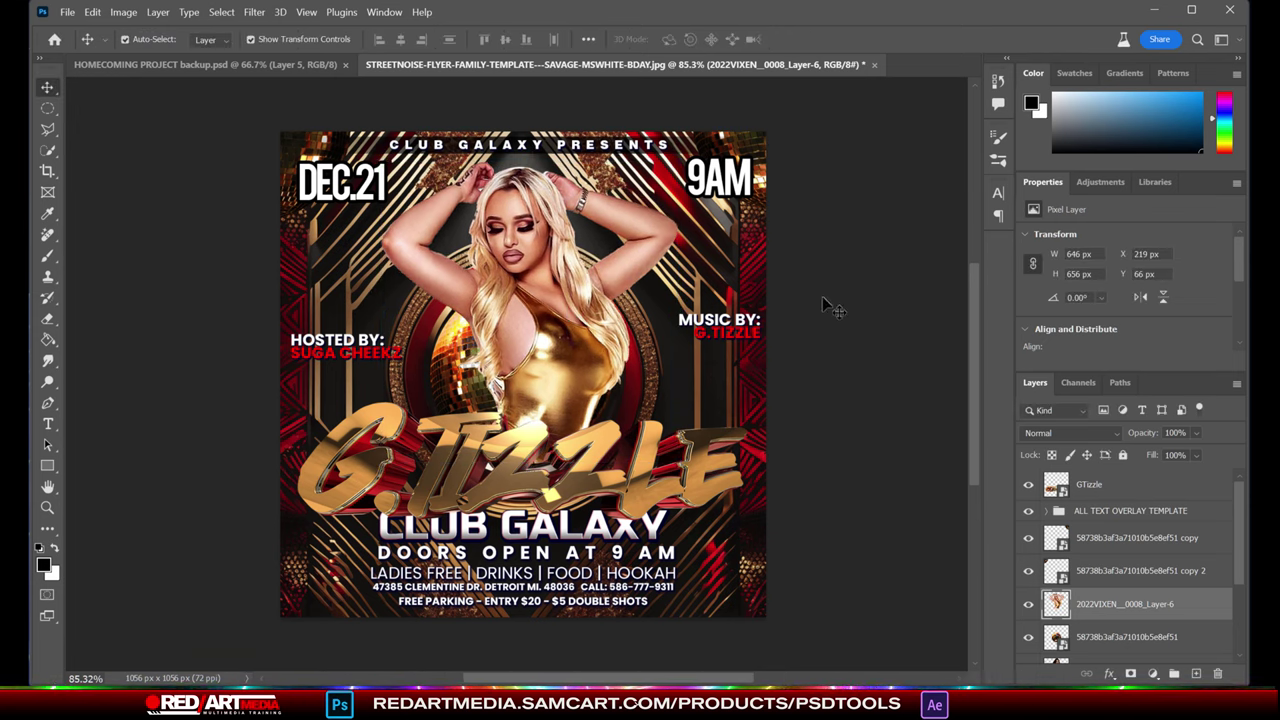
left_click(940, 615)
Lower the MUSIC BY and HOSTED BY credits toward the G.TIZZLE title
left_click(730, 335)
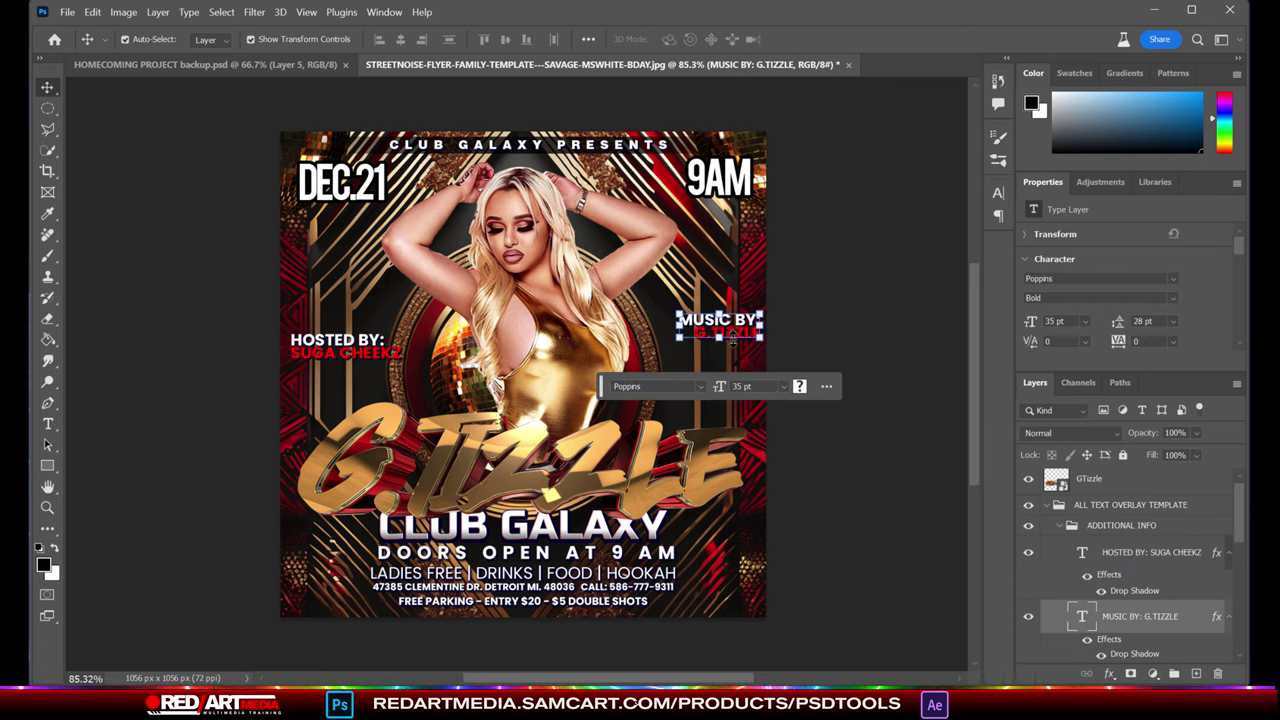
left_click_drag(730, 335, 726, 405)
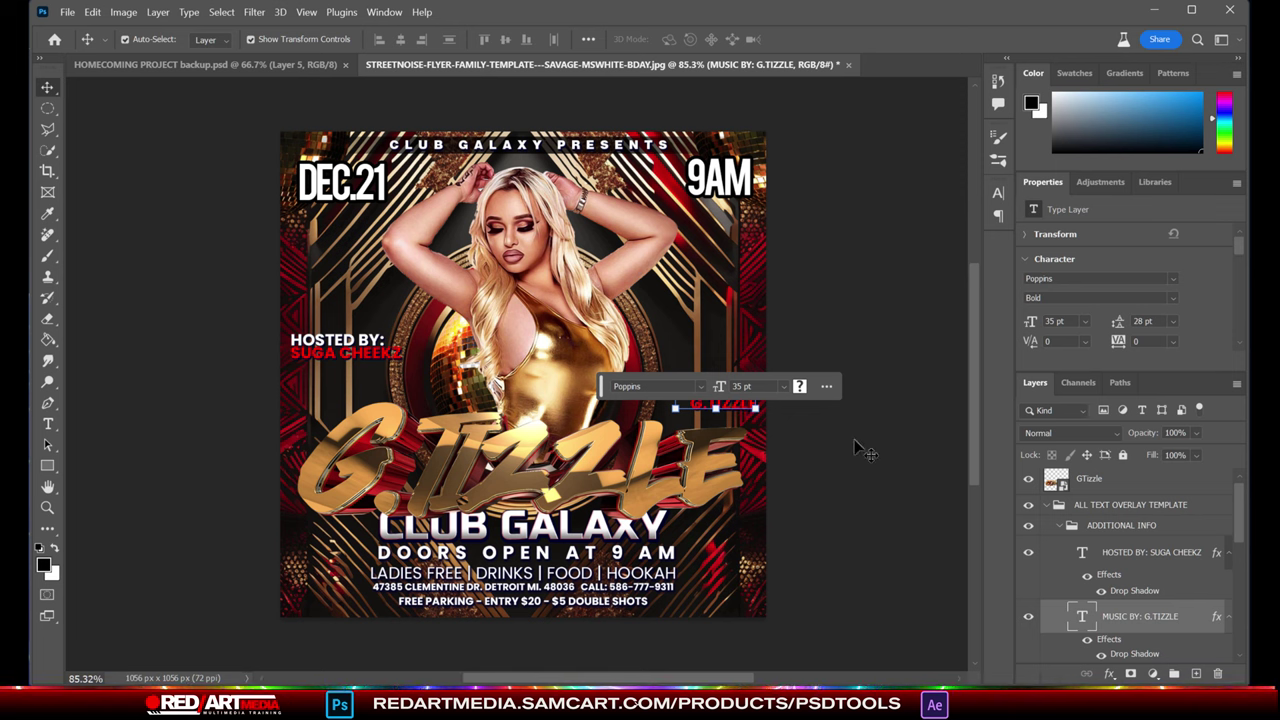
left_click_drag(330, 352, 329, 392)
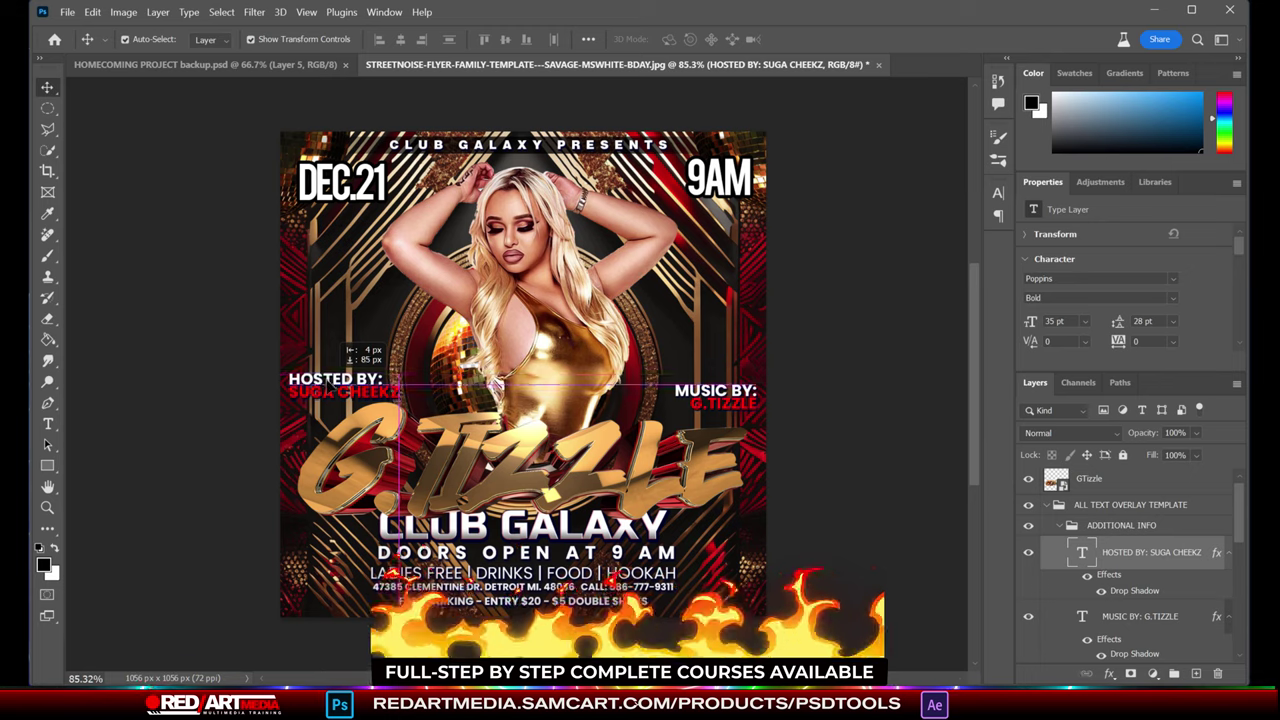
left_click(918, 497)
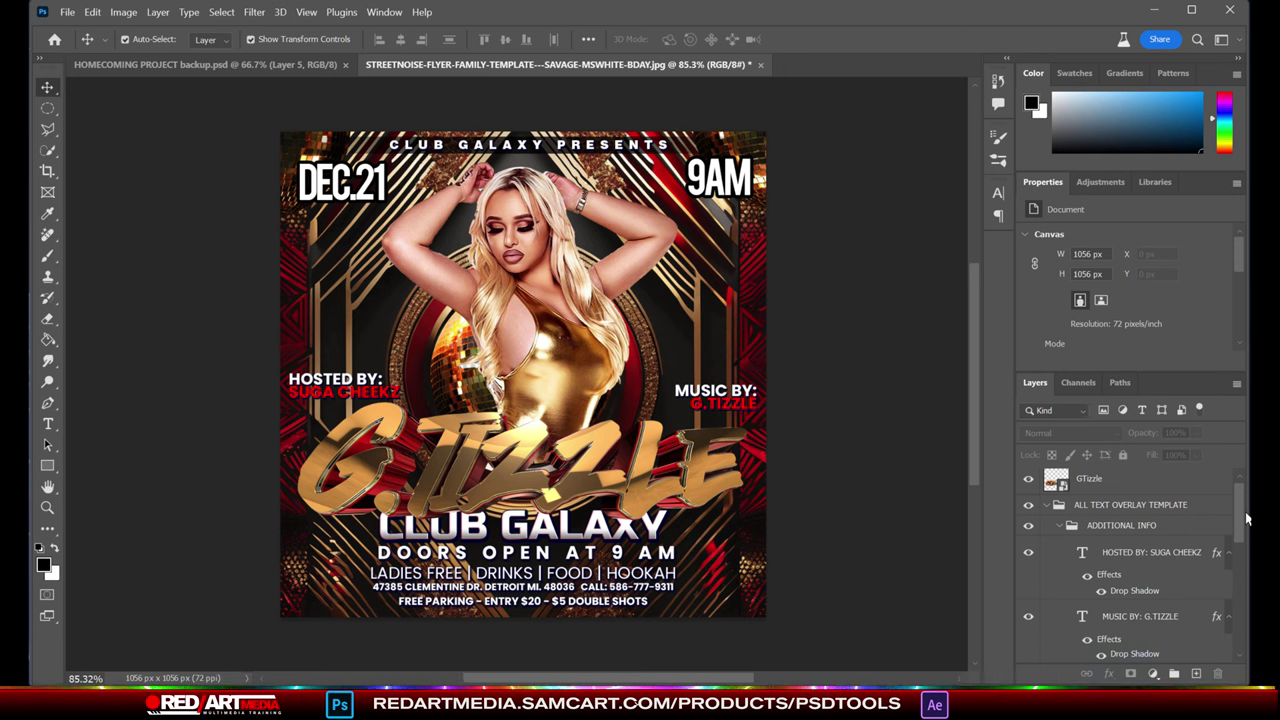
Move the collapsed ALL TEXT OVERLAY TEMPLATE group above the GTizzle layer
left_click(1058, 490)
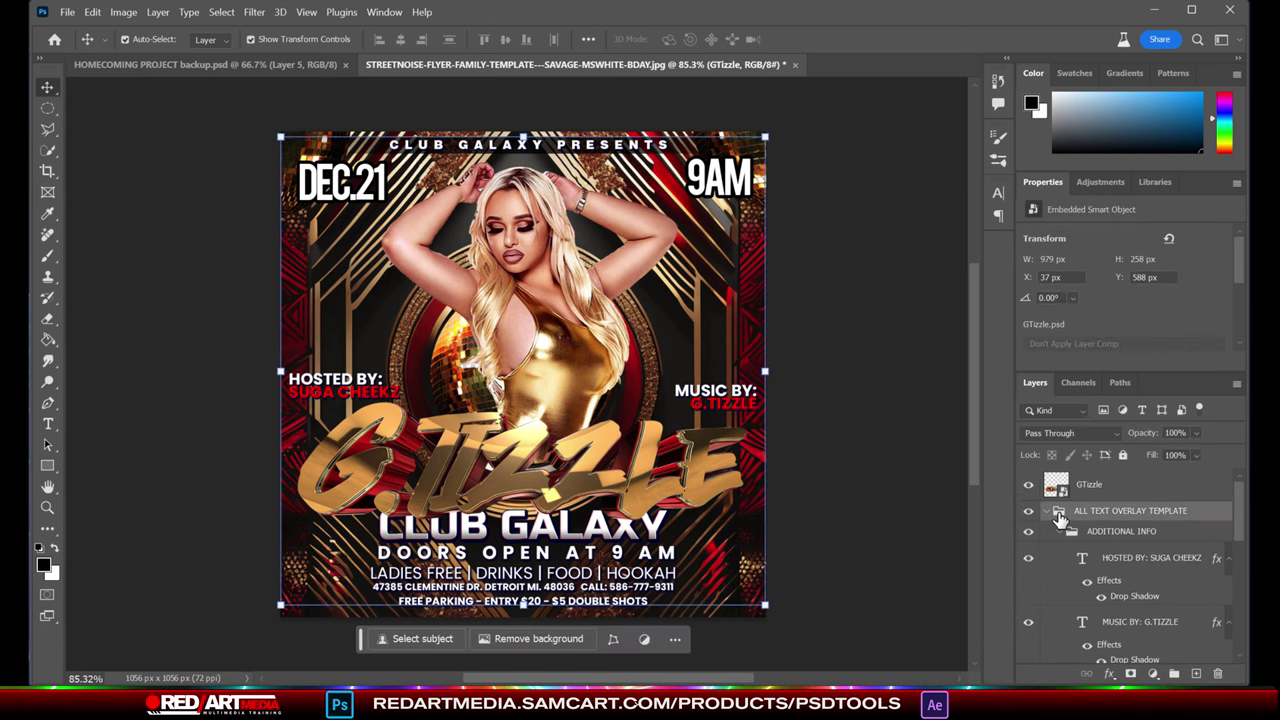
left_click(1059, 514)
left_click_drag(1110, 501, 1111, 526)
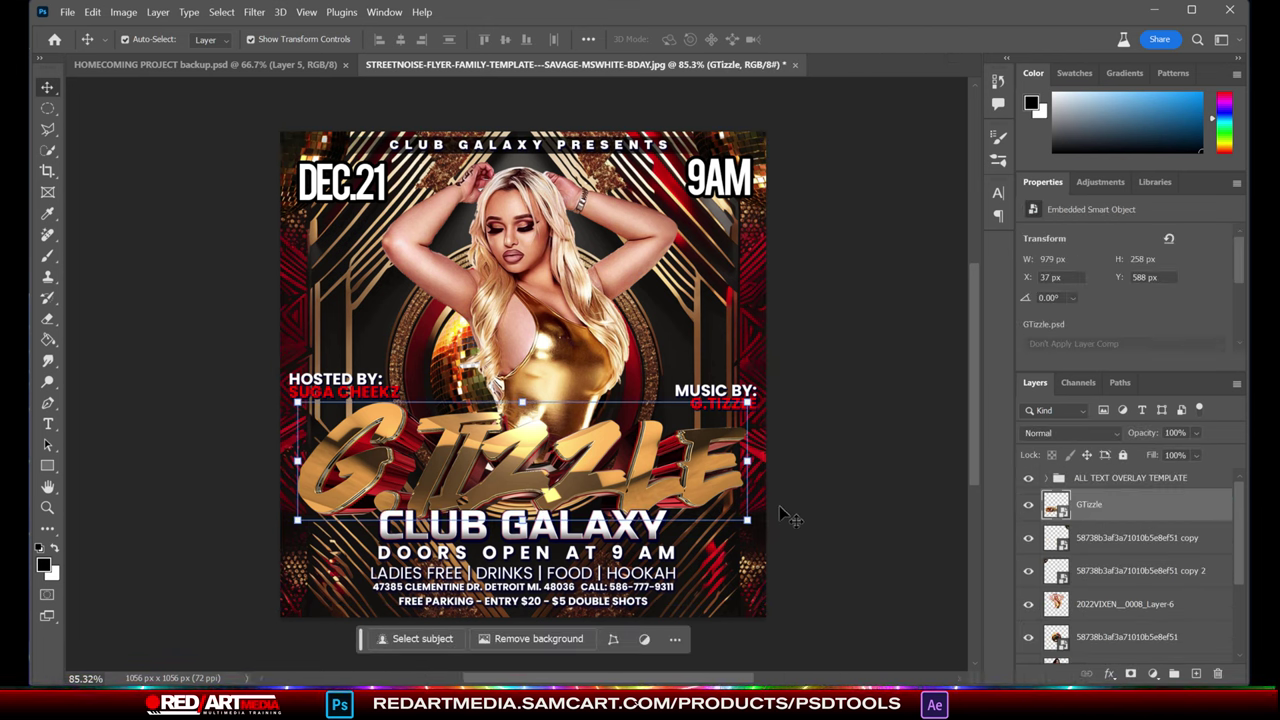
left_click(884, 429)
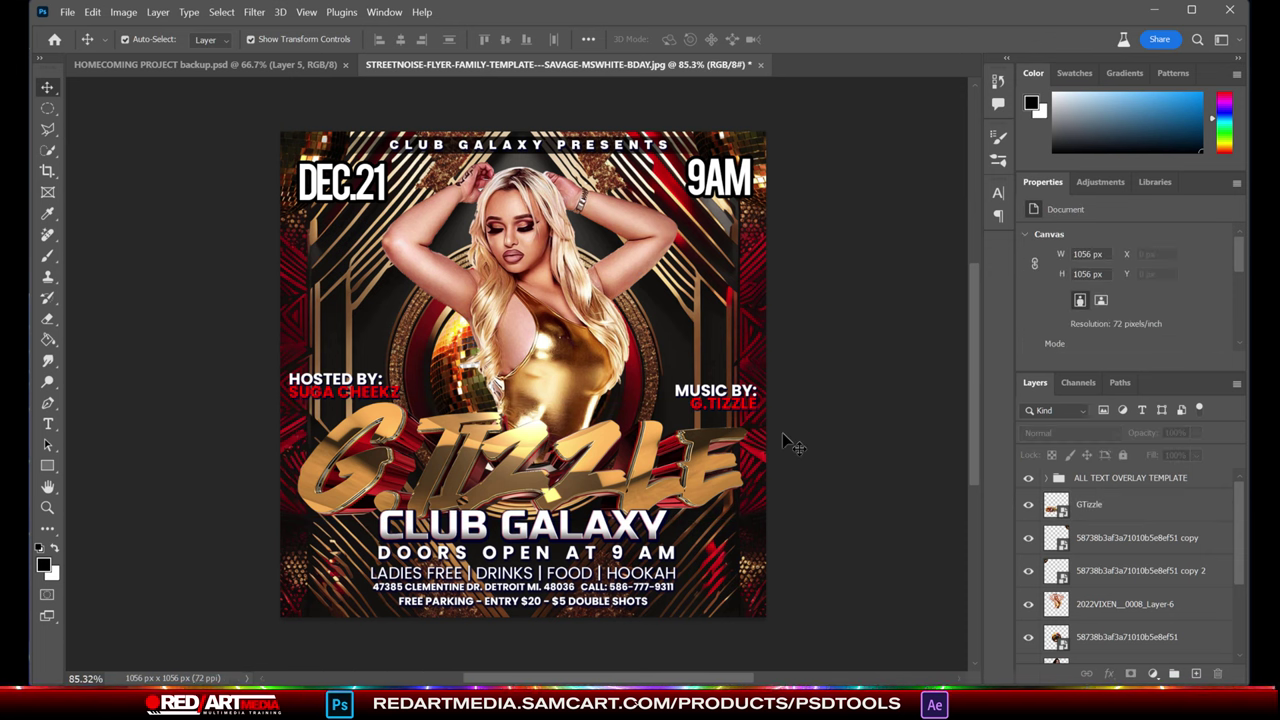
scroll(791, 443, "up", 1)
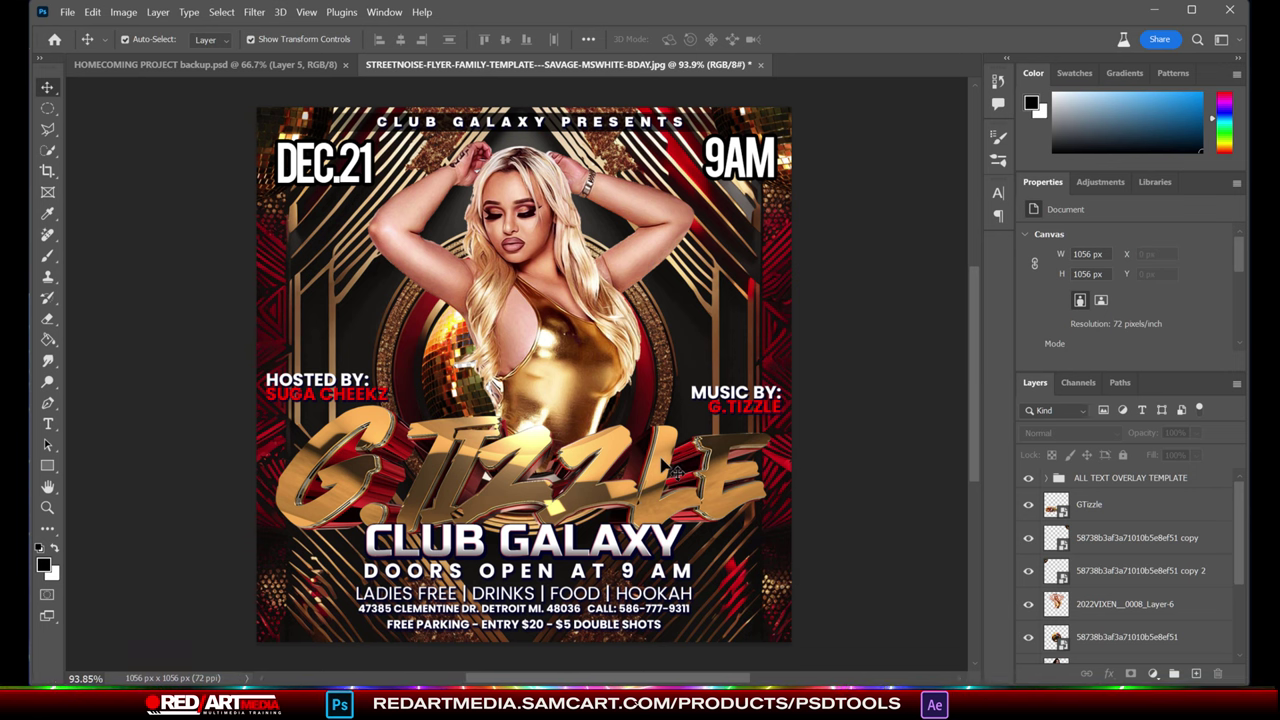
Nudge the G.TIZZLE title slightly up and right to X 50, Y 564 px
left_click(67, 12)
left_click(857, 414)
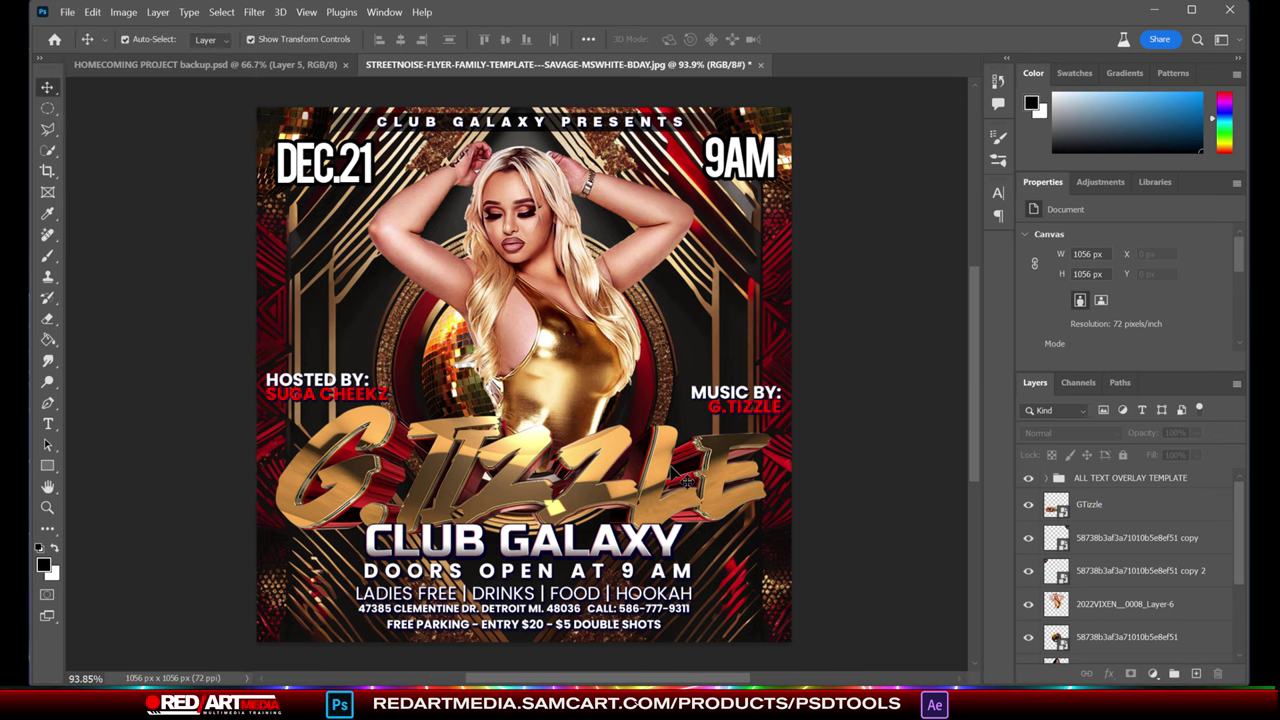
left_click(655, 492)
mouse_move(655, 492)
left_mouse_down()
mouse_move(631, 474)
mouse_move(660, 486)
mouse_move(672, 473)
left_mouse_up()
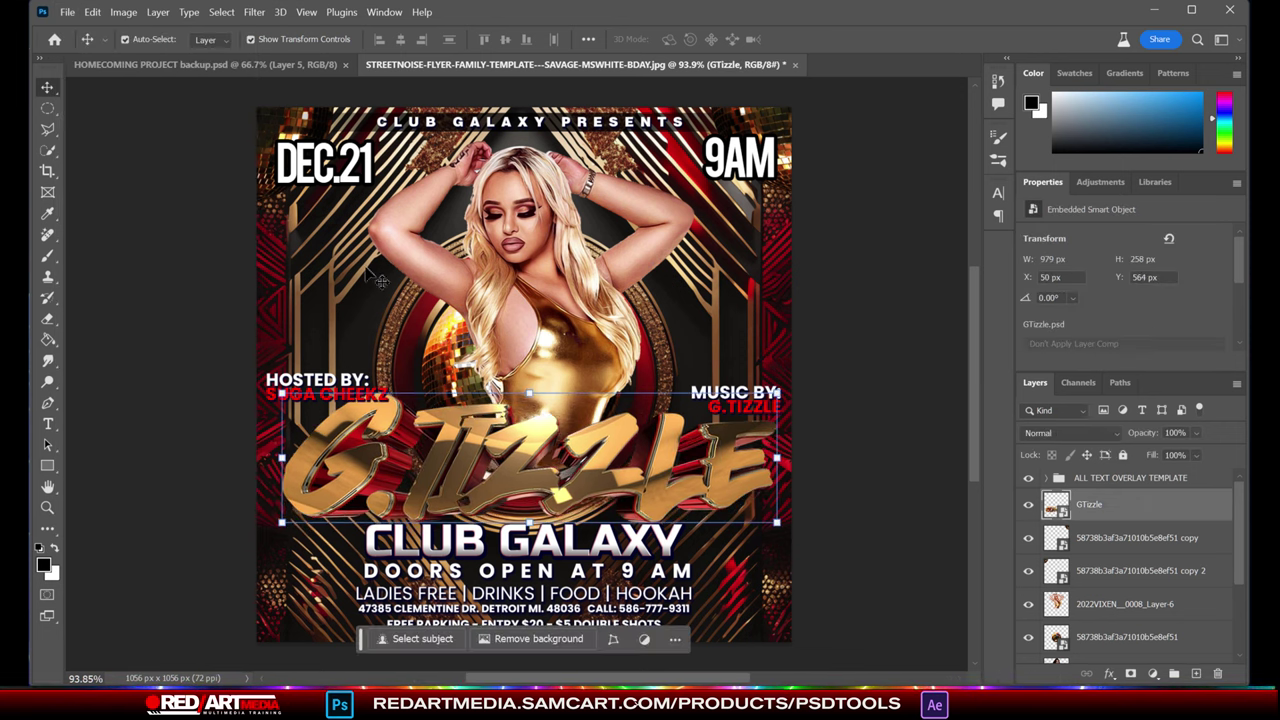
left_click(67, 12)
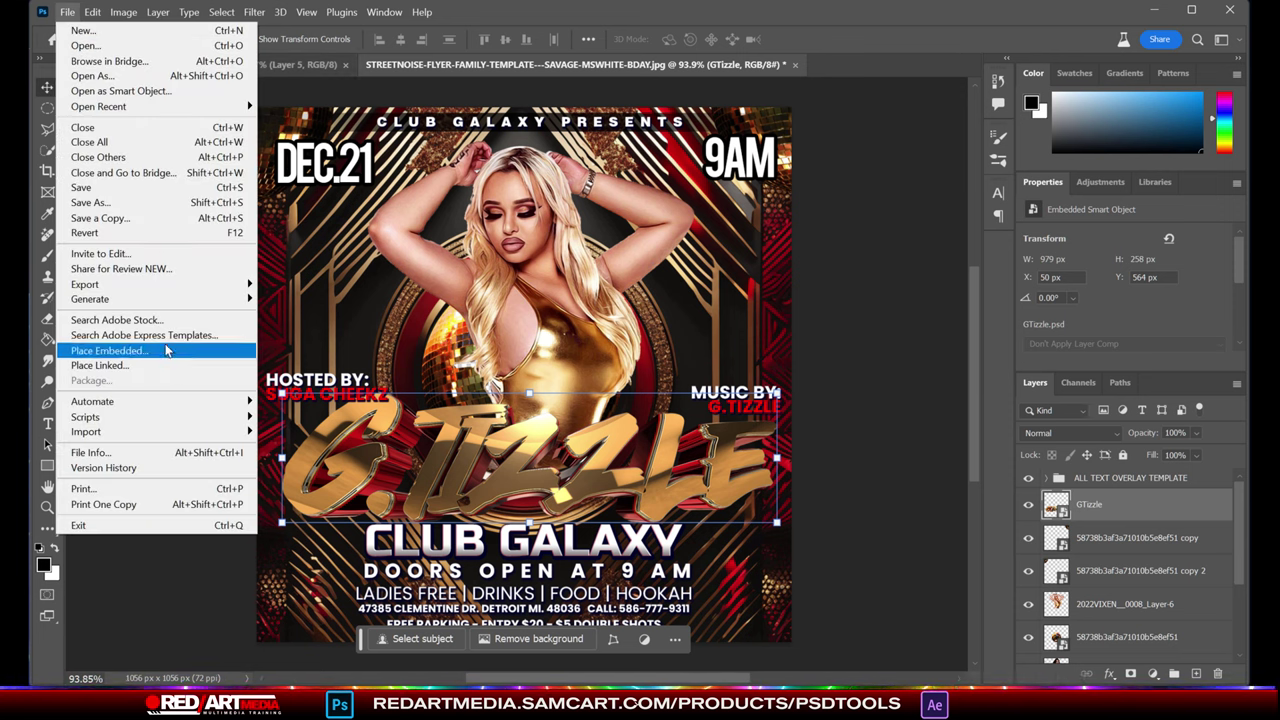
In the Open dialog, go to the TOSHIBA EXT drive's Ultimate Photoshop Essential Toolbox folder
left_click(112, 47)
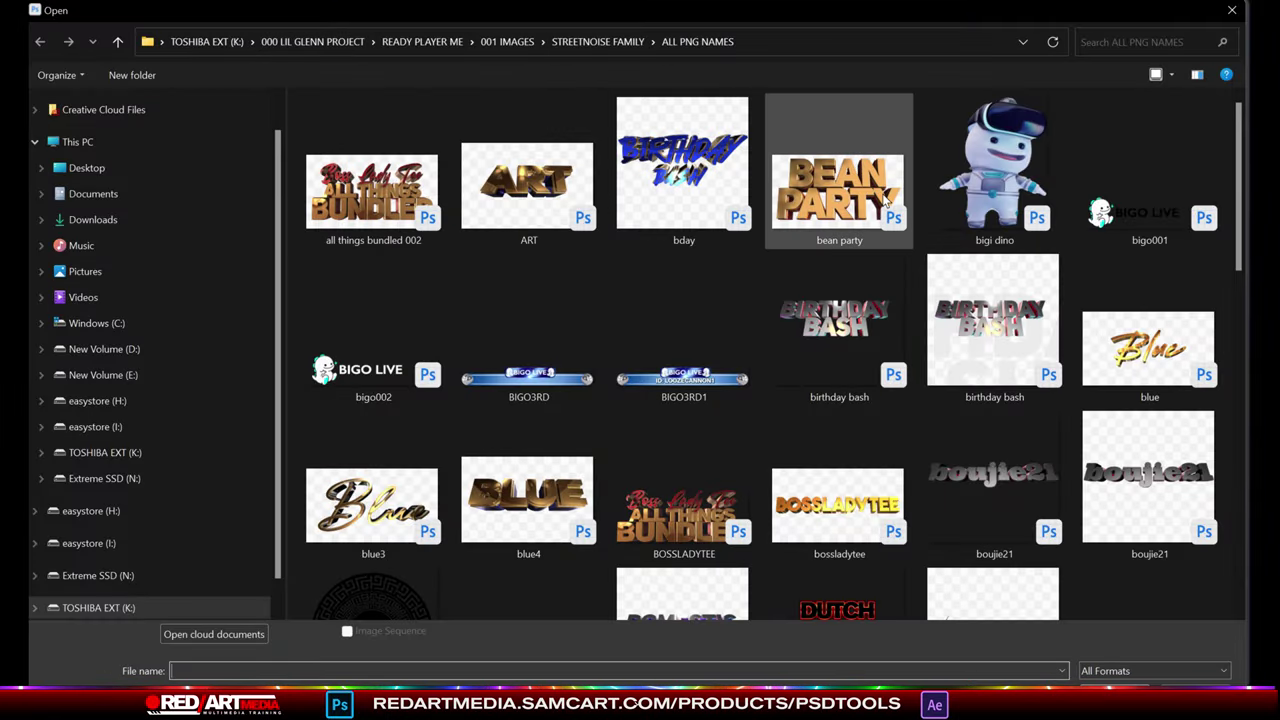
left_click(600, 42)
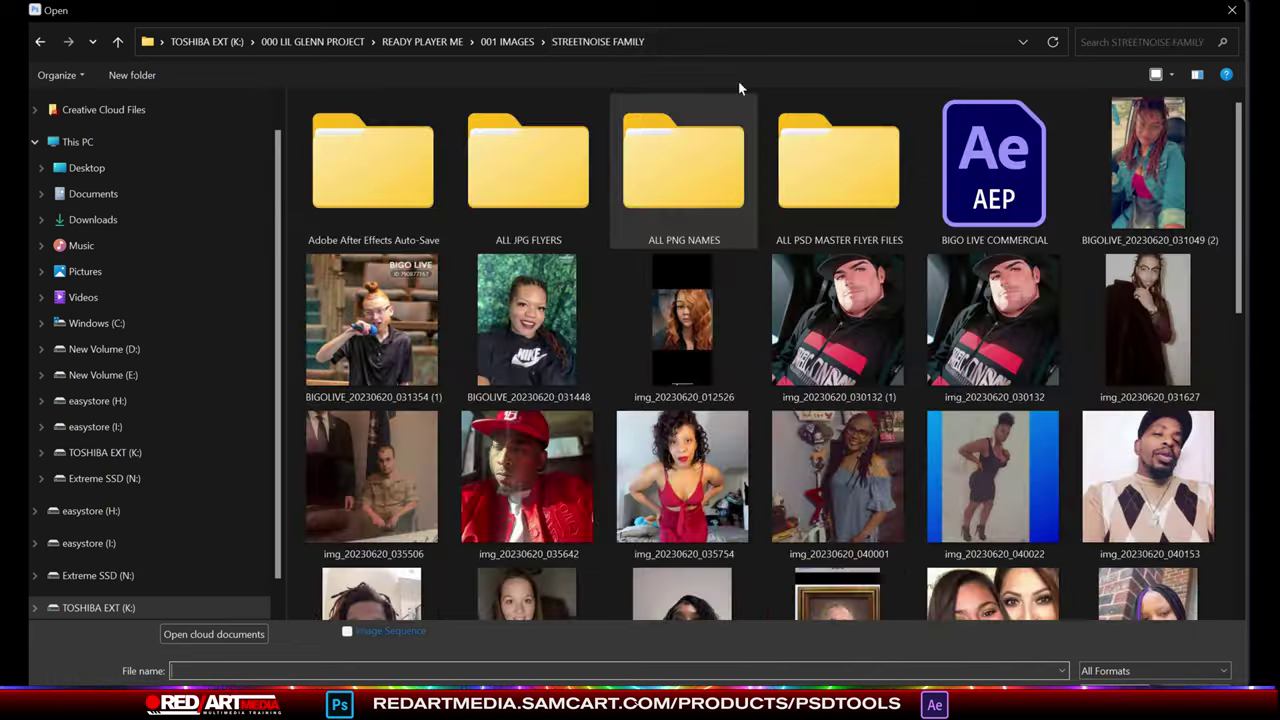
left_click(207, 41)
scroll(681, 310, "down", 5)
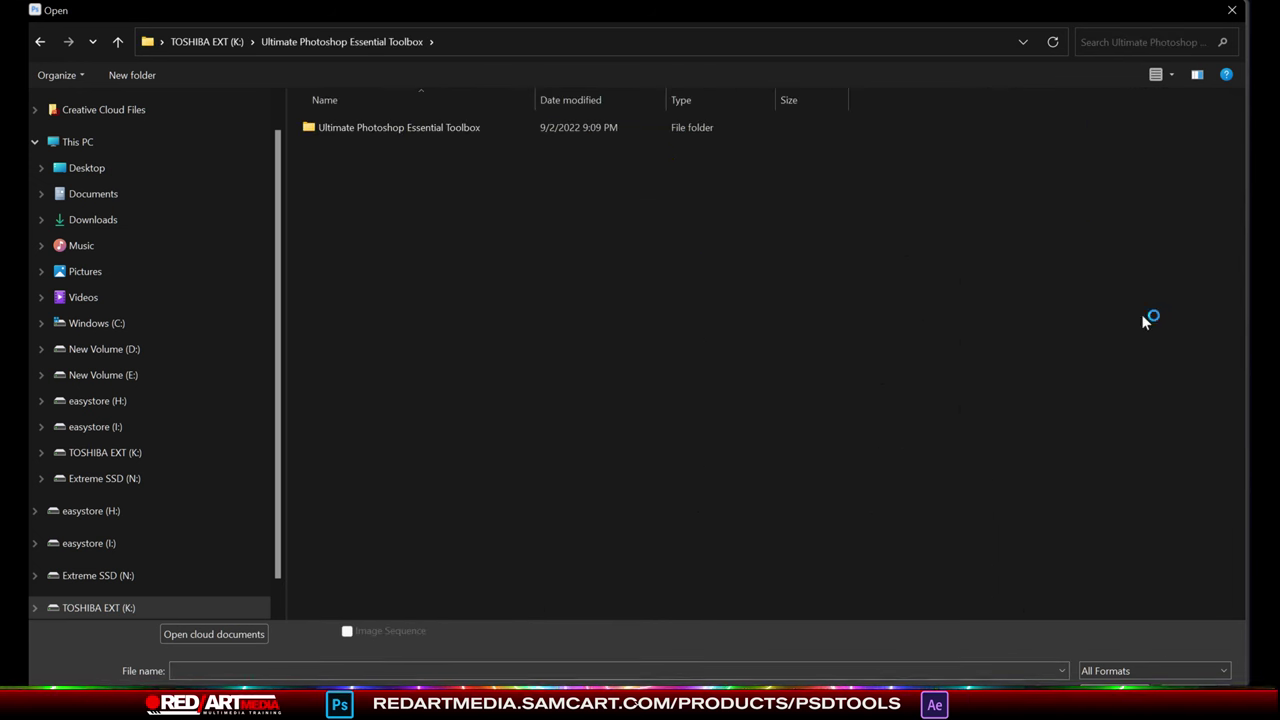
double_click(383, 128)
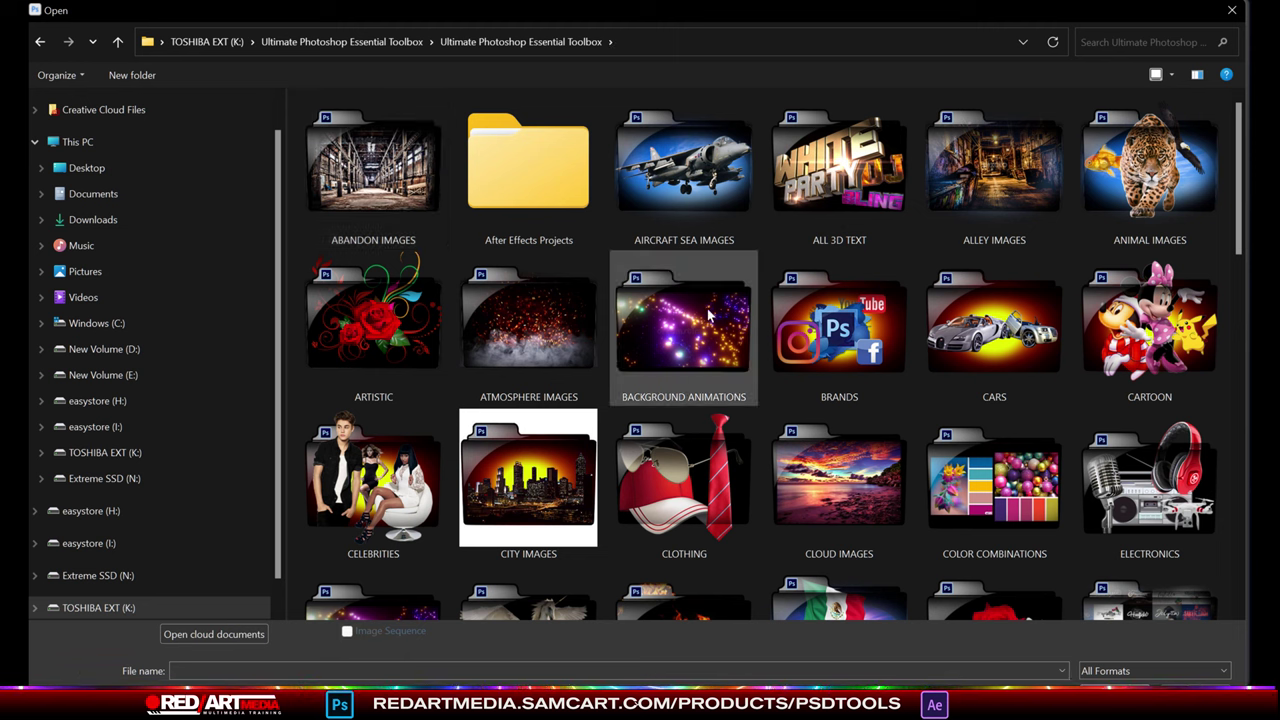
Navigate into FONTS > 3D TEXT EFFECT PACKAGE > TEXT EFFECT 200+MODERN
scroll(937, 433, "down", 2)
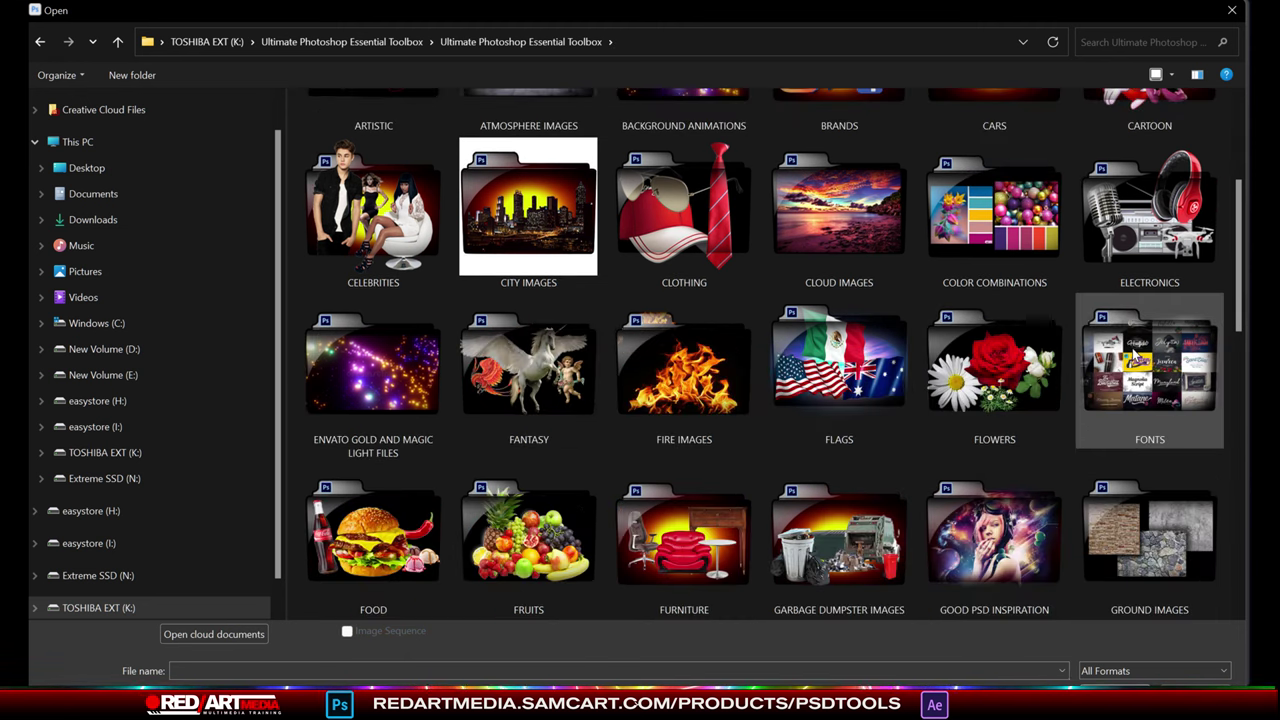
double_click(1112, 410)
double_click(372, 127)
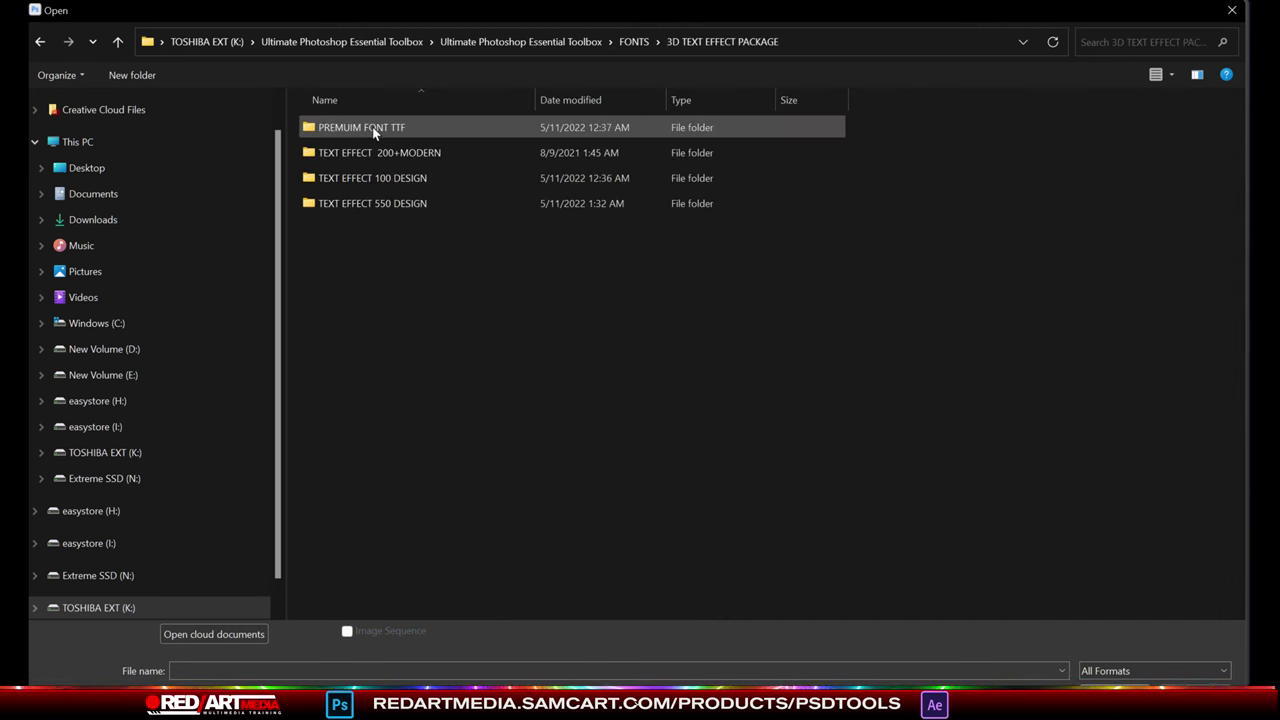
left_click(117, 41)
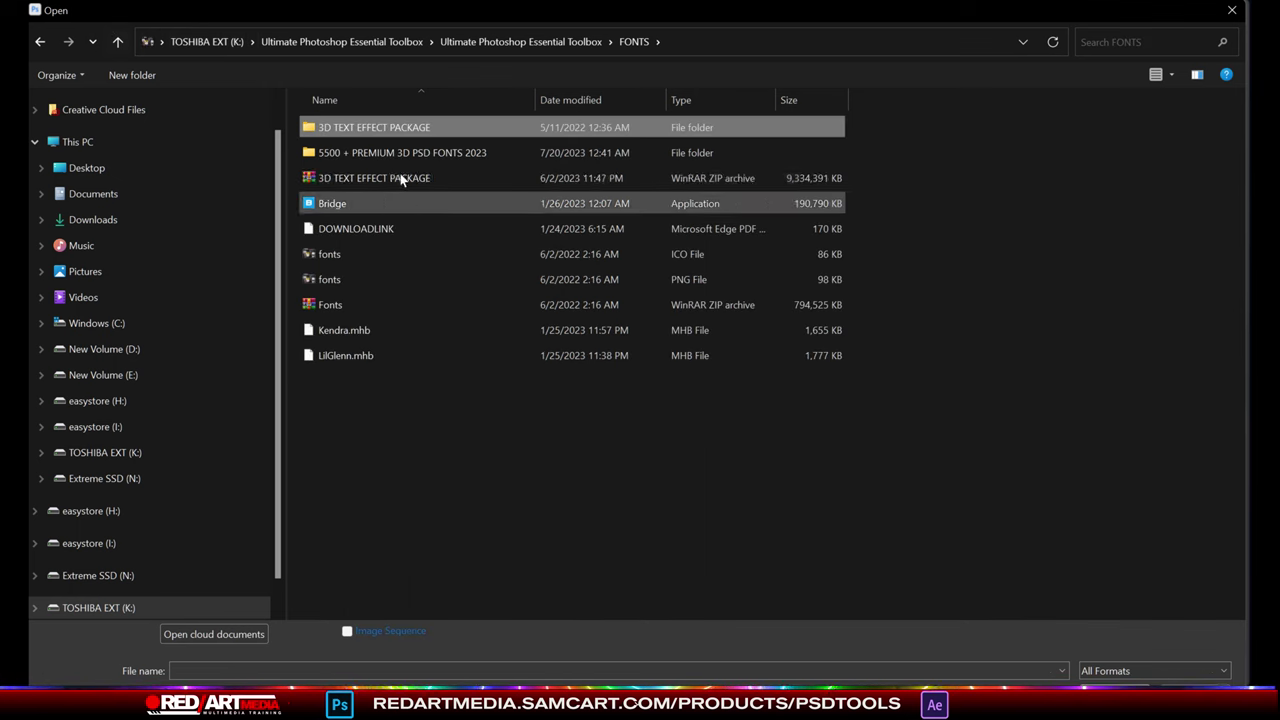
double_click(371, 129)
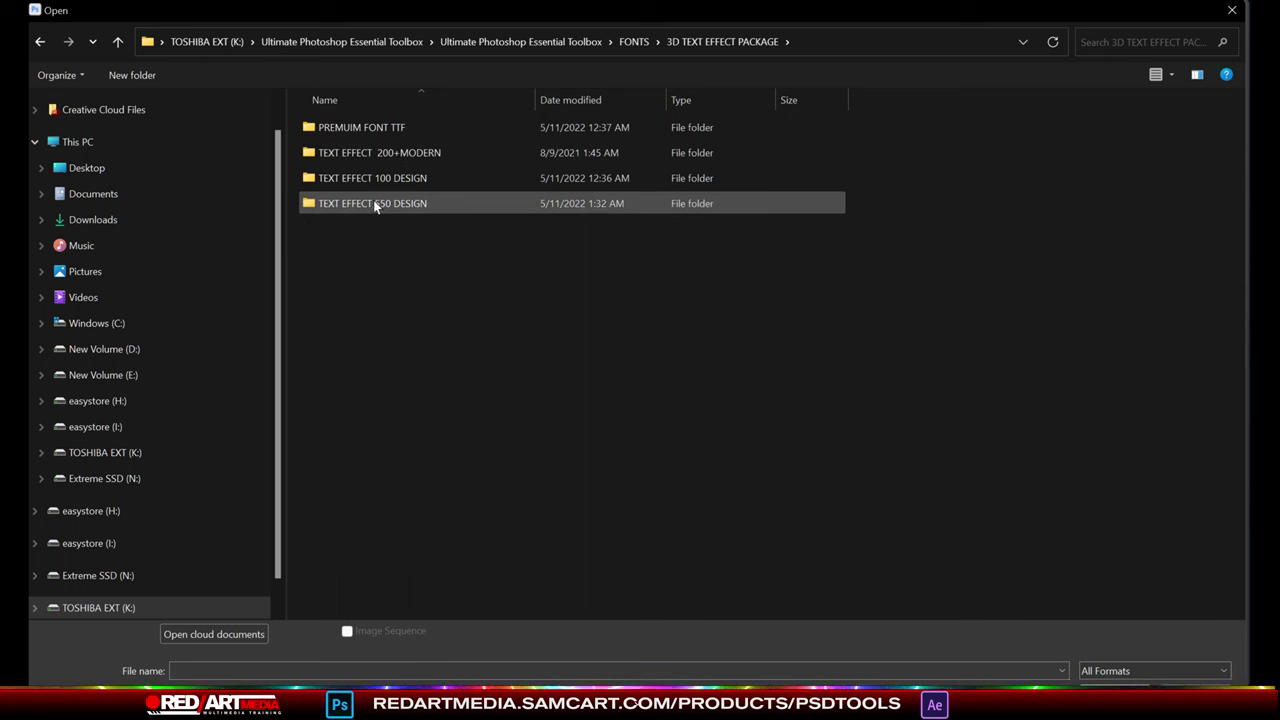
double_click(397, 152)
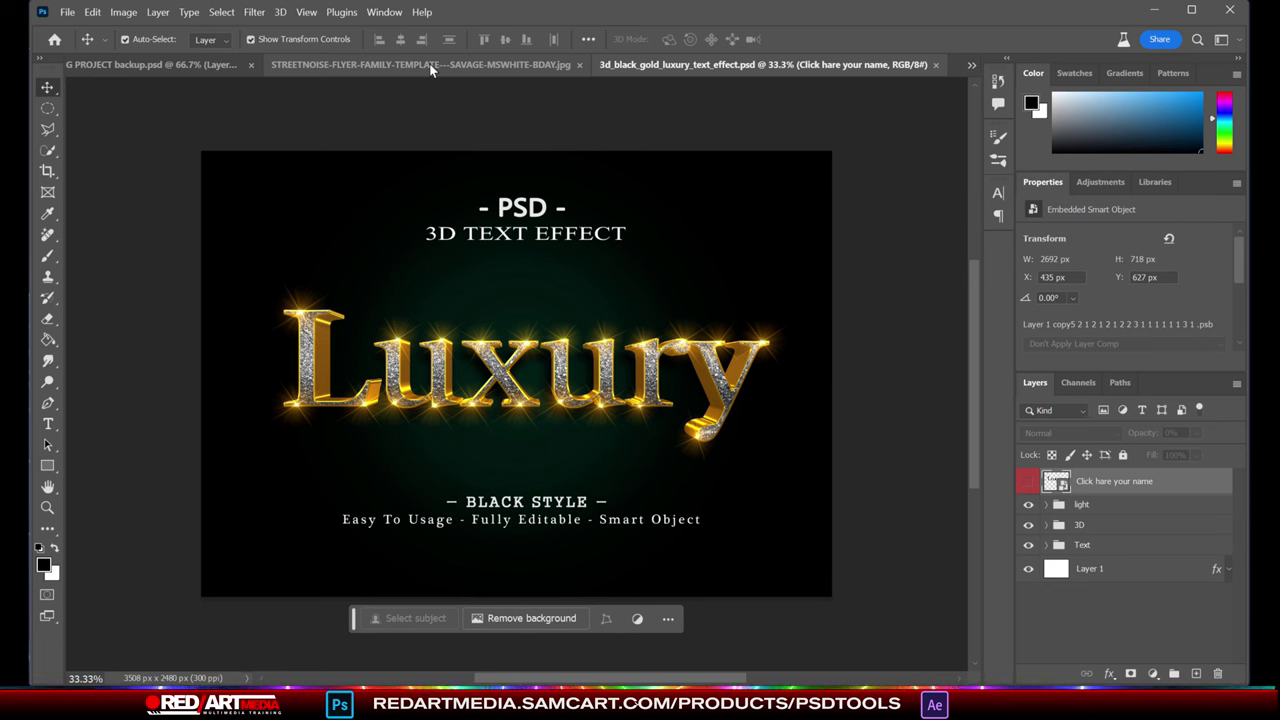
Switch to the STREETNOISE flyer document and deselect the GTizzle layer
left_click(431, 64)
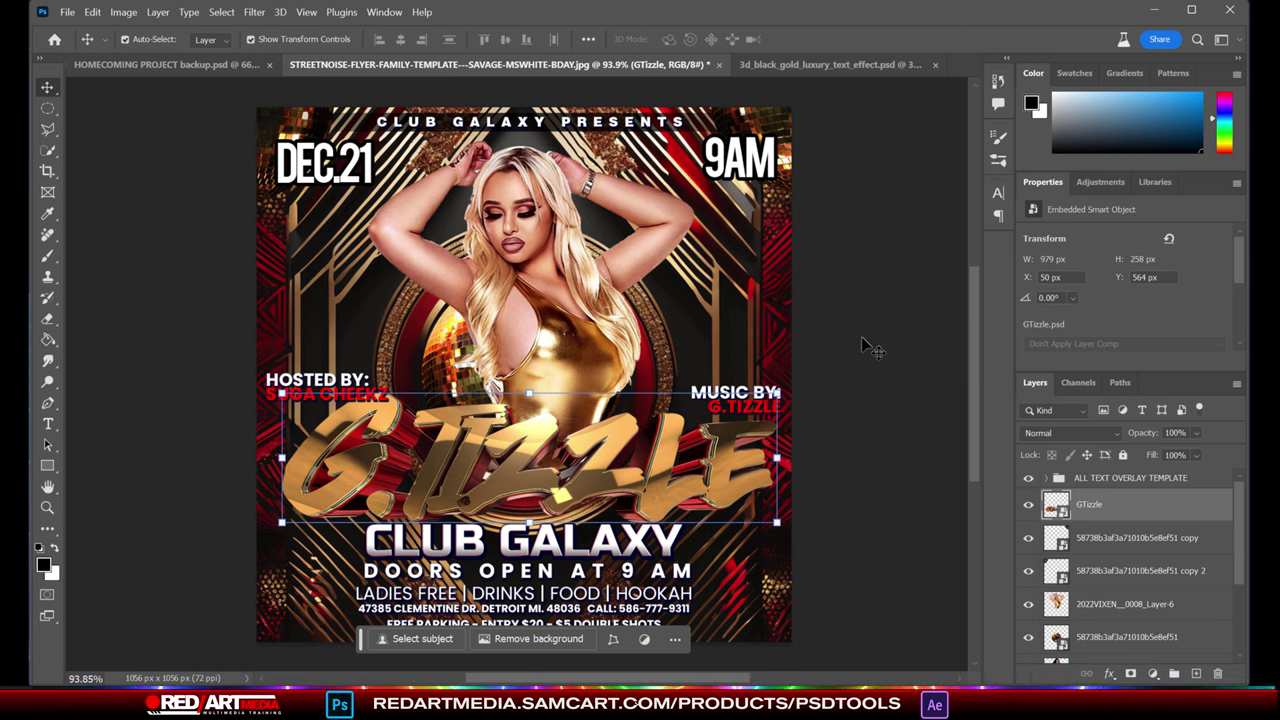
left_click(121, 140)
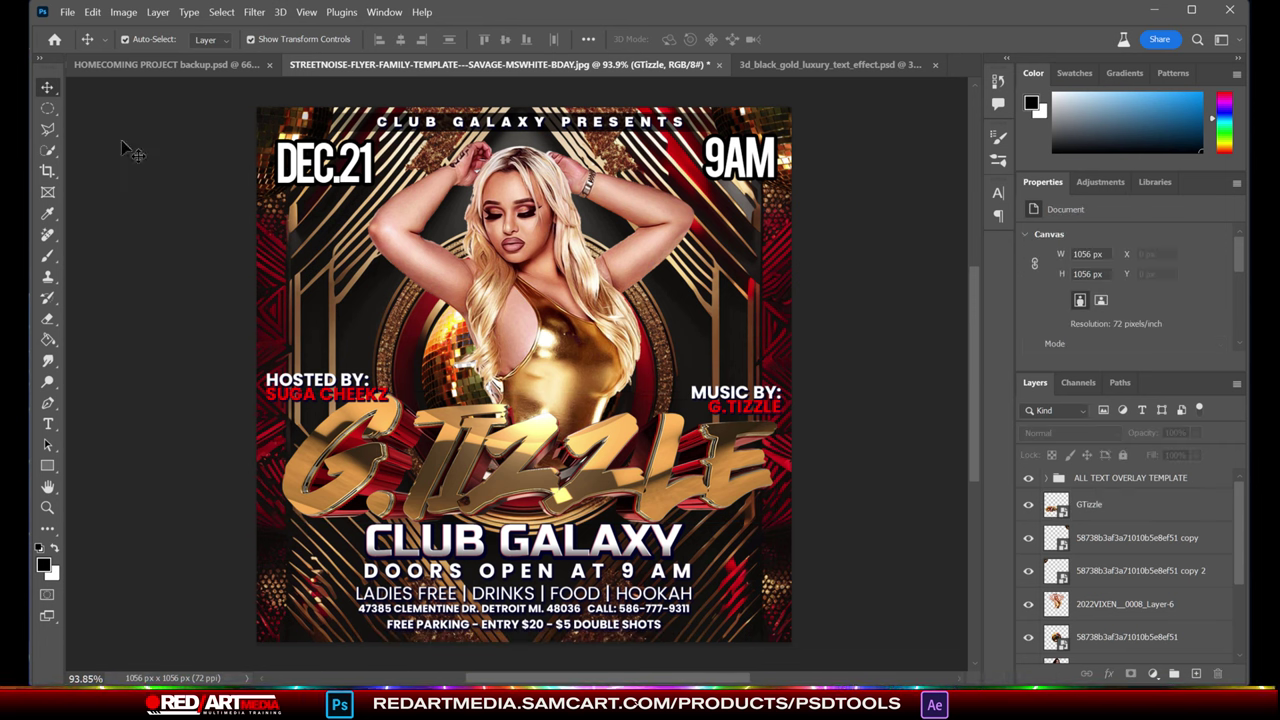